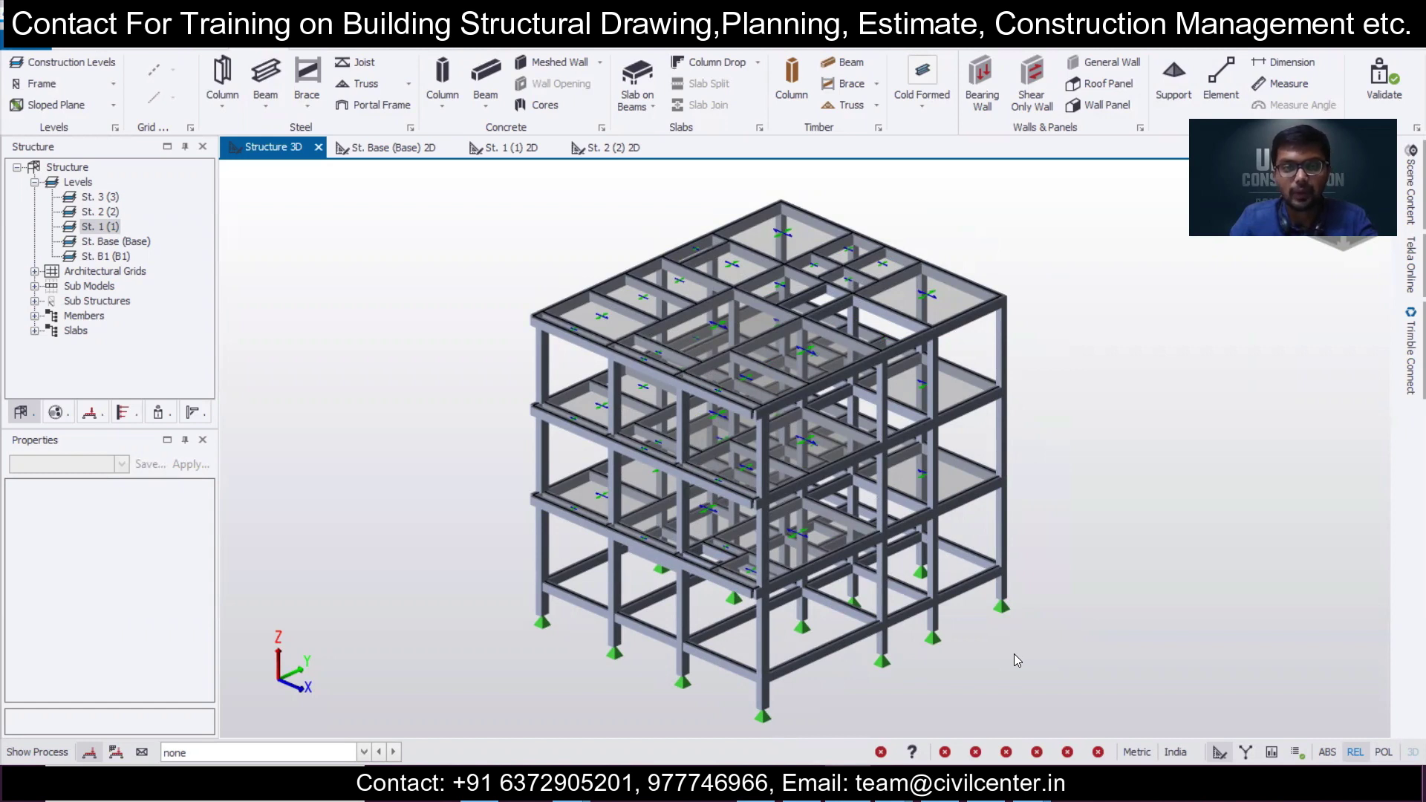
Show the St. Base (Base) 2D view, then switch to AutoCAD and examine the ground-floor plan's wall layout.
{"action": "left_click", "coordinate": [389, 145]}
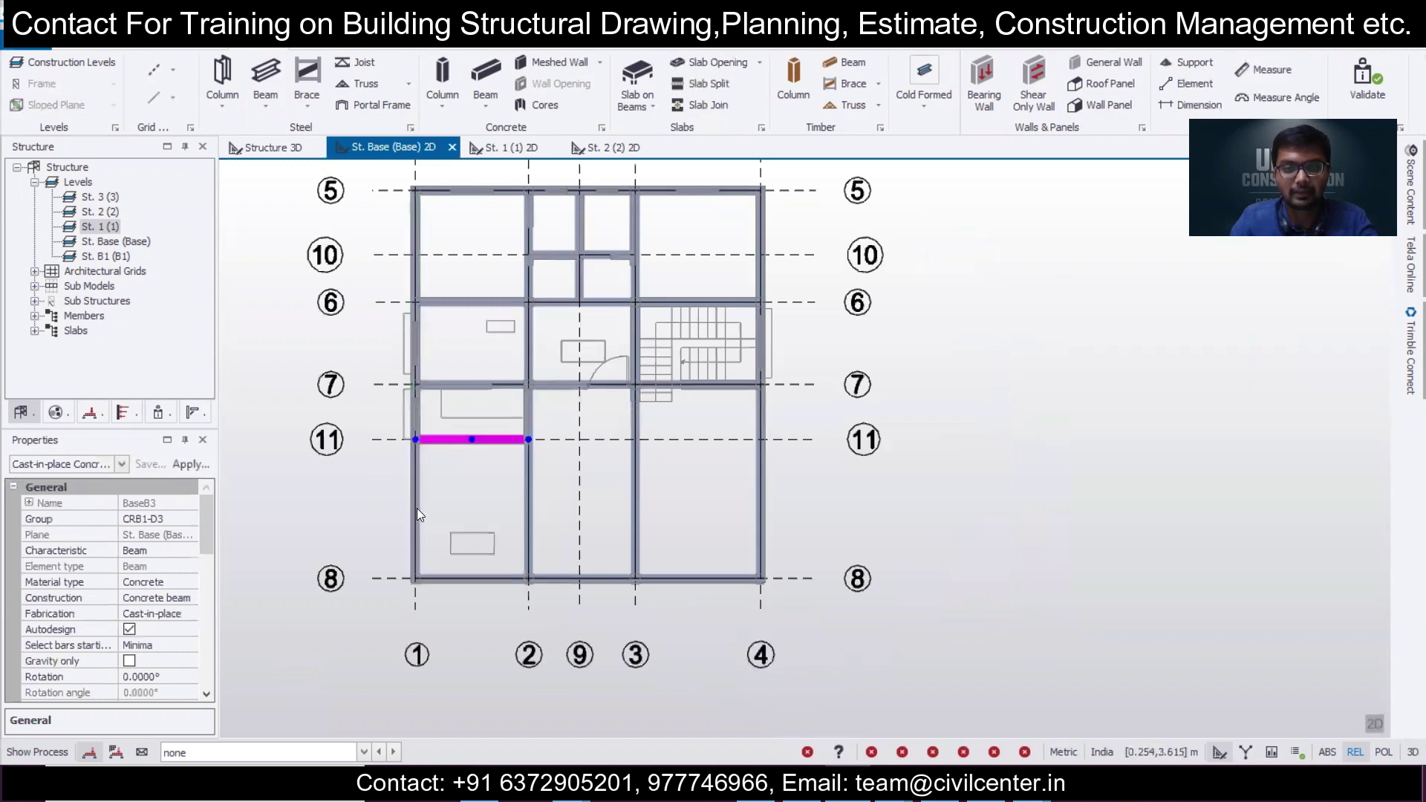
{"action": "middle_click_drag", "start_coordinate": [398, 502], "coordinate": [488, 559]}
{"action": "left_click", "coordinate": [653, 563]}
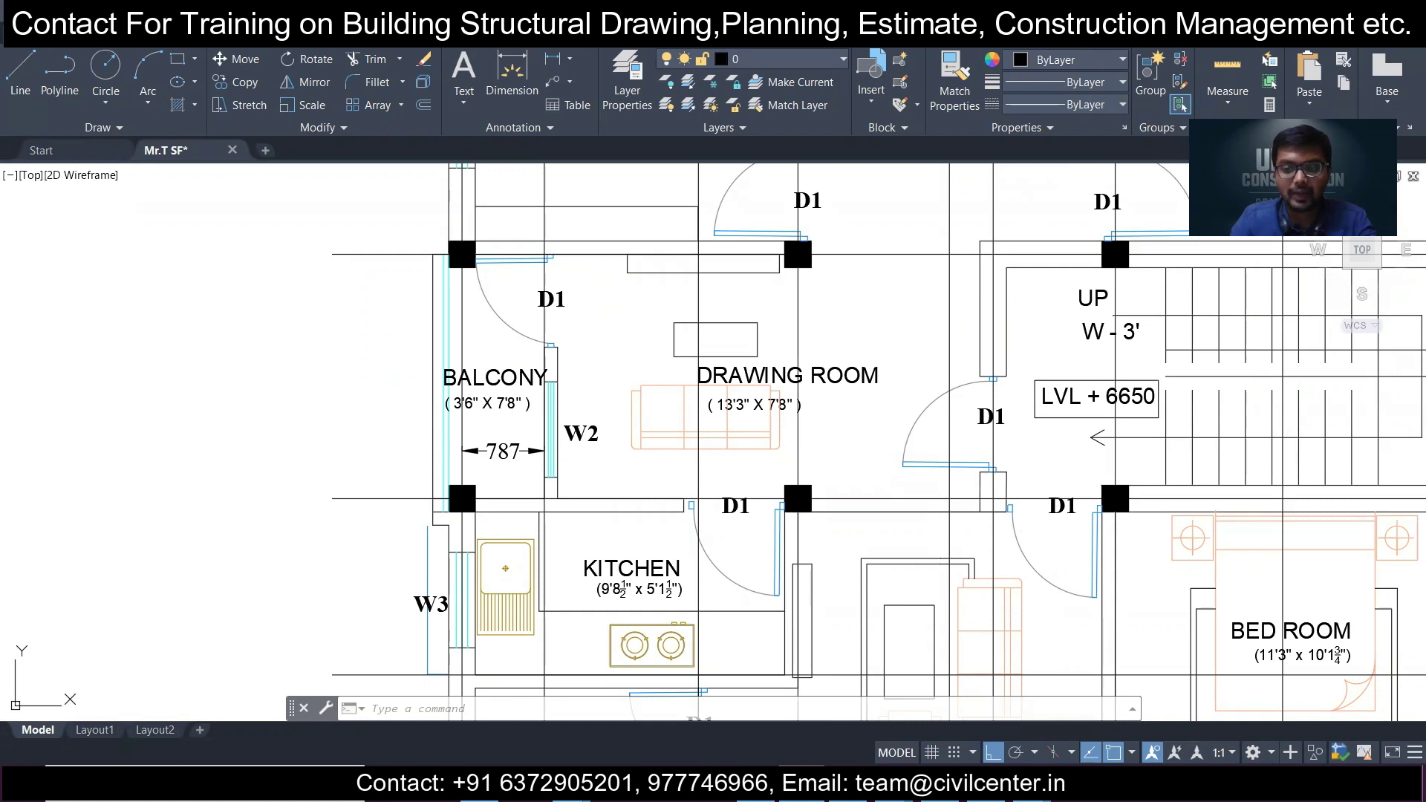
{"action": "left_click", "coordinate": [1040, 380]}
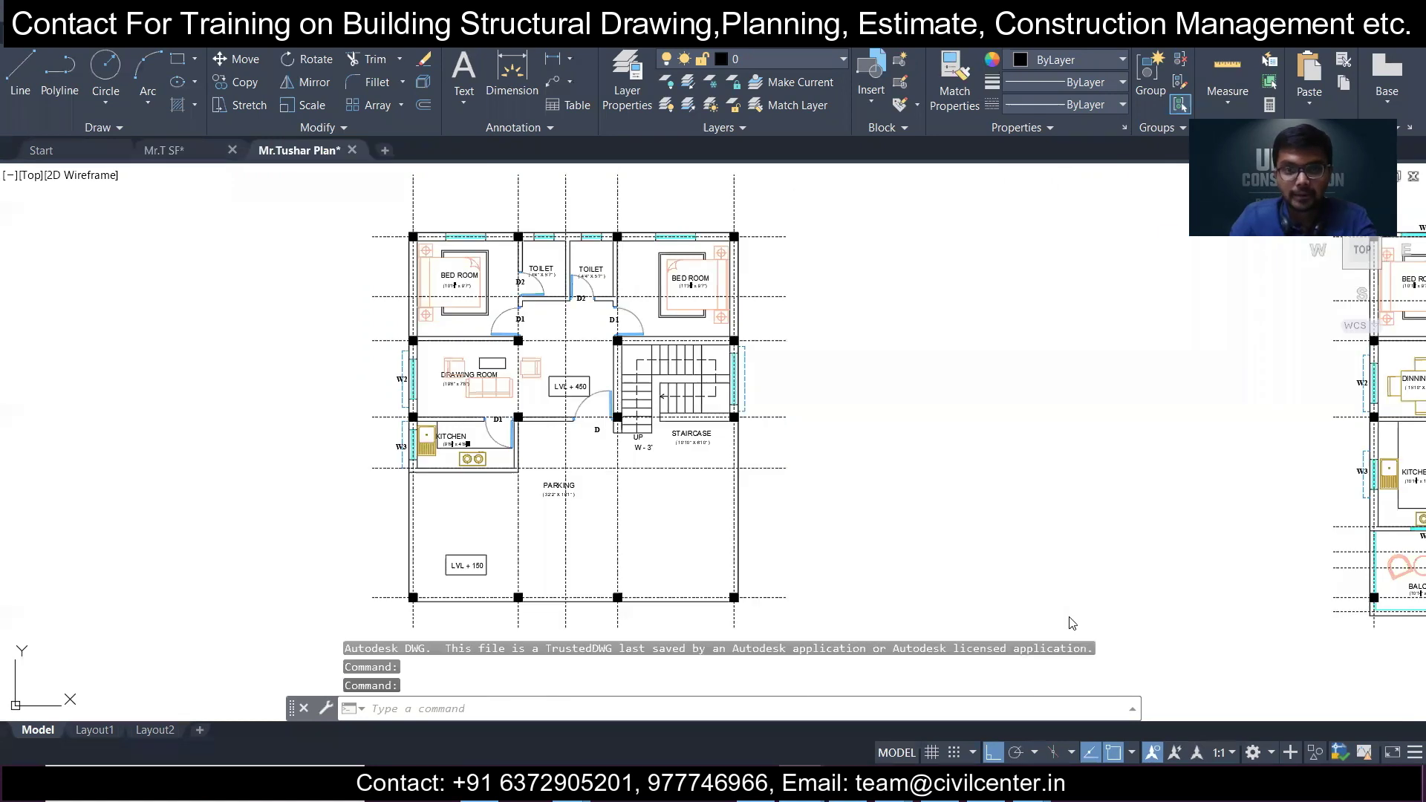
{"action": "scroll", "coordinate": [615, 312], "scroll_direction": "up", "scroll_amount": 2}
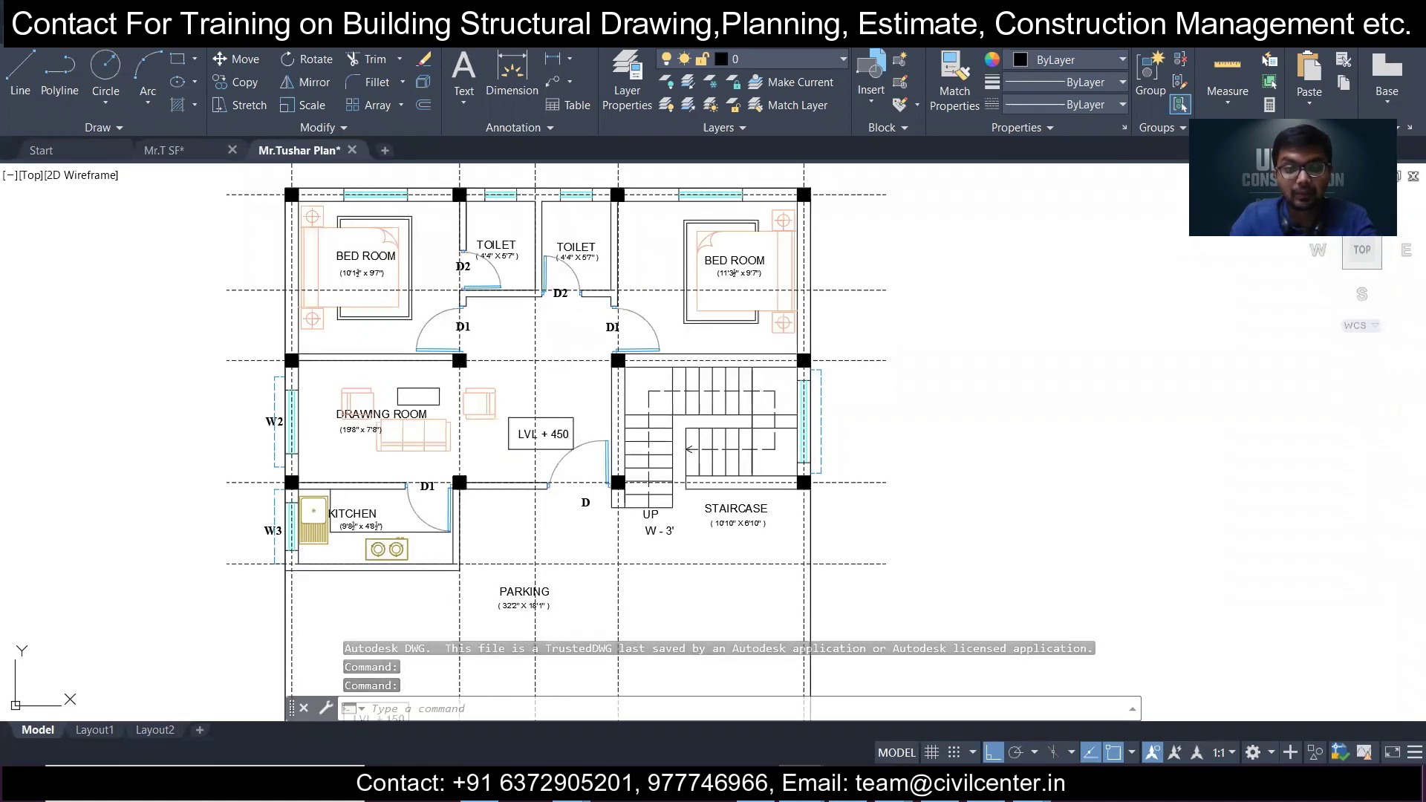
{"action": "middle_click_drag", "start_coordinate": [524, 273], "coordinate": [552, 309]}
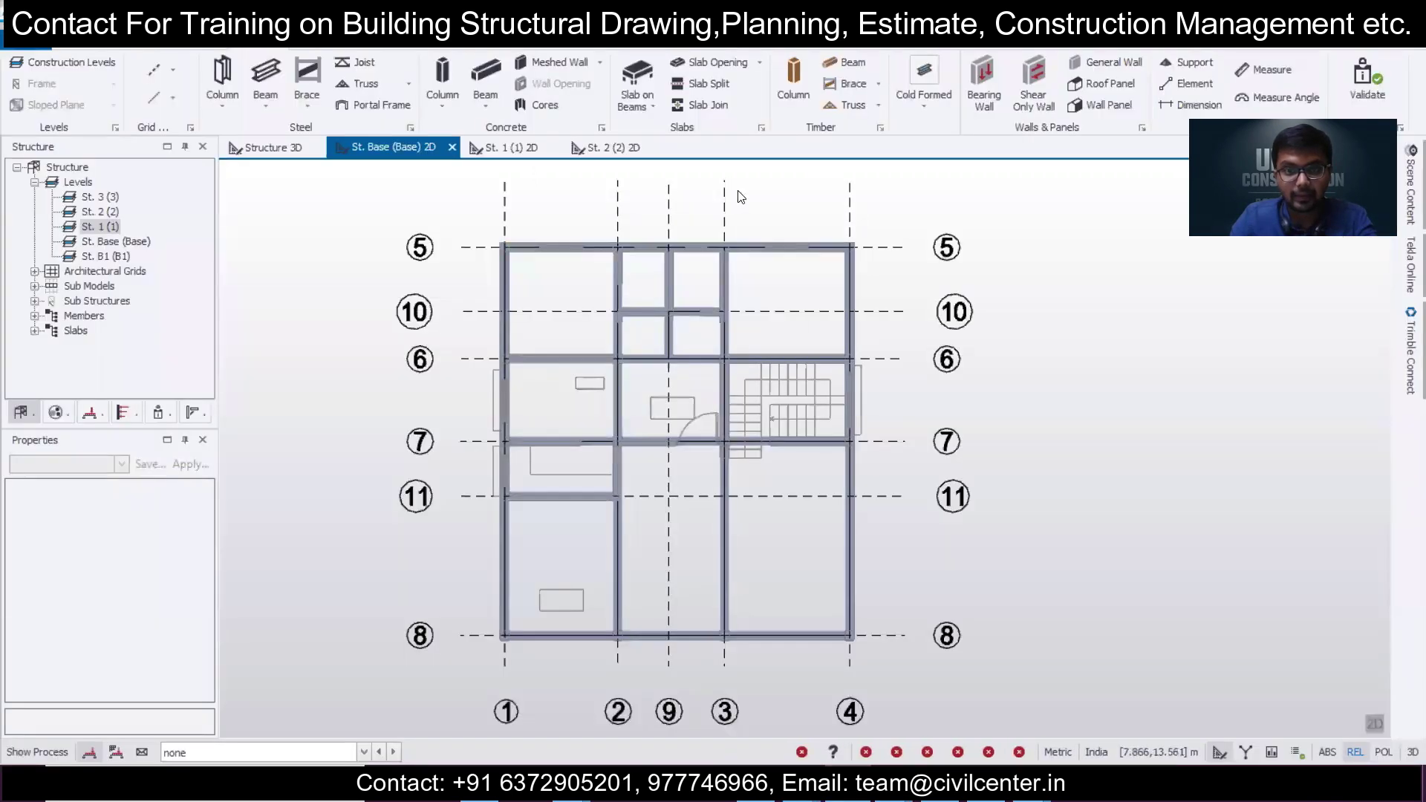
Return to Tekla Structural Designer and make 2 Dead the active loadcase for the base-level plan.
{"action": "scroll", "coordinate": [586, 505], "scroll_direction": "up", "scroll_amount": 3}
{"action": "mouse_move", "coordinate": [586, 505]}
{"action": "left_click", "coordinate": [332, 751]}
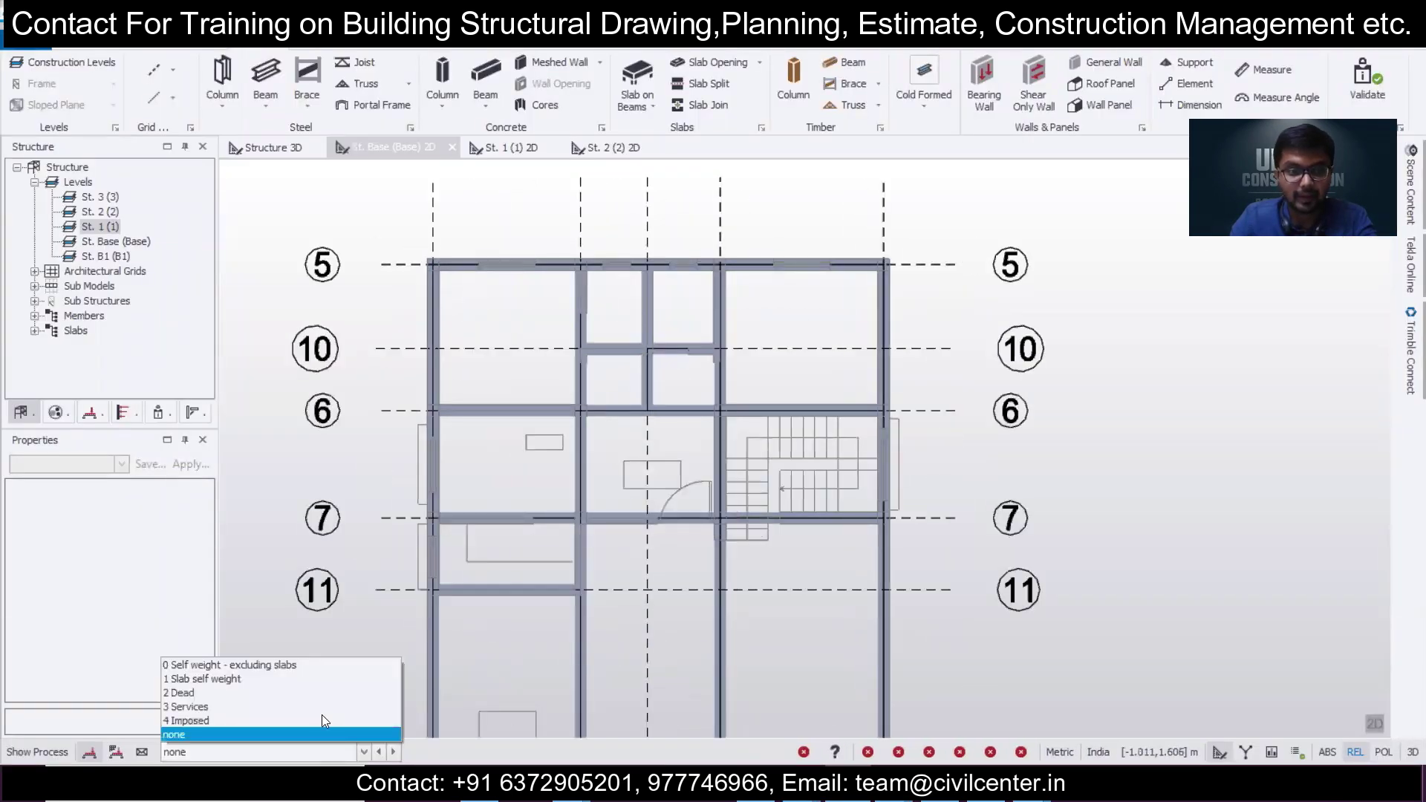
{"action": "left_click", "coordinate": [327, 692]}
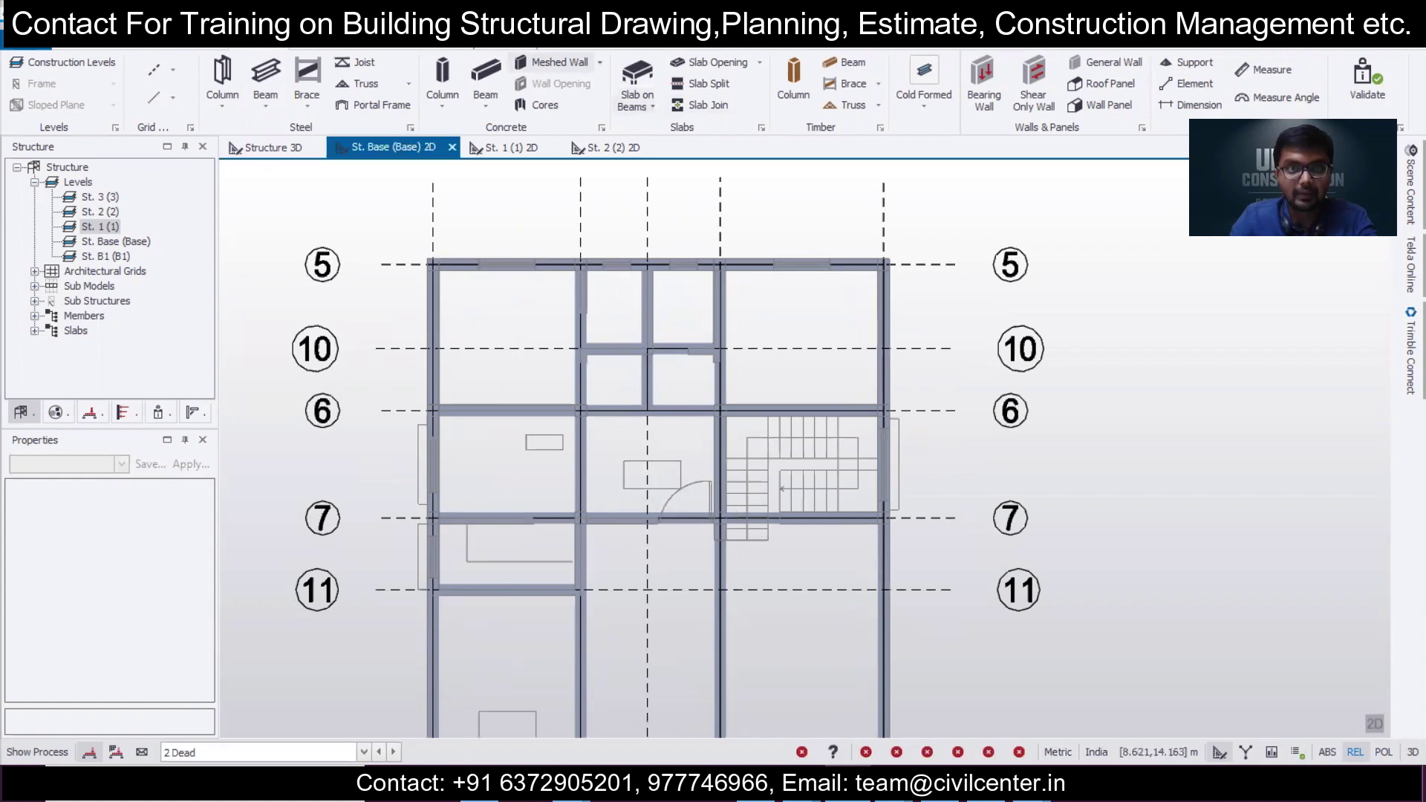
Apply a 5.5 kN/m full UDL member load to the grid 10 beams between grids 2 and 3.
{"action": "left_click", "coordinate": [381, 47]}
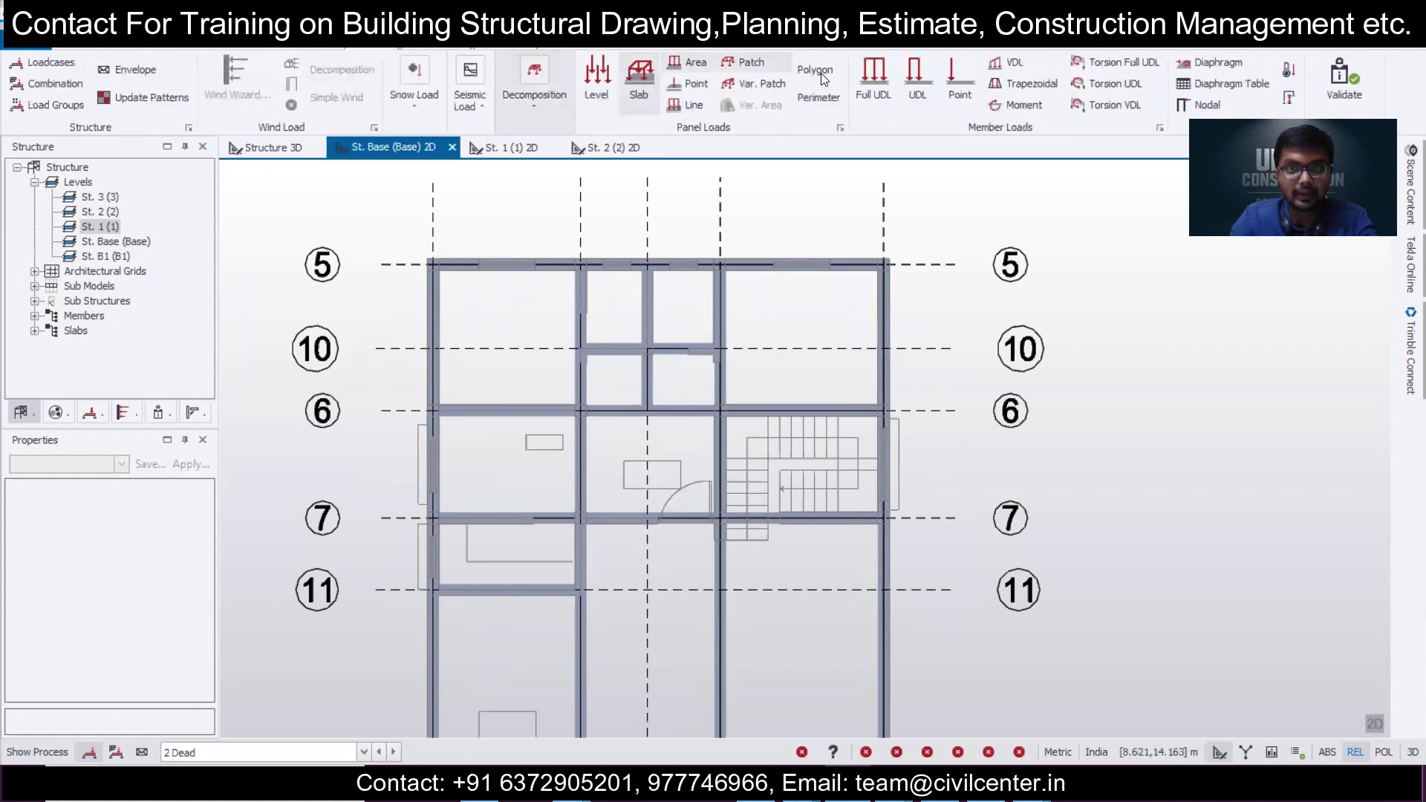
{"action": "left_click", "coordinate": [874, 80]}
{"action": "left_click", "coordinate": [165, 568]}
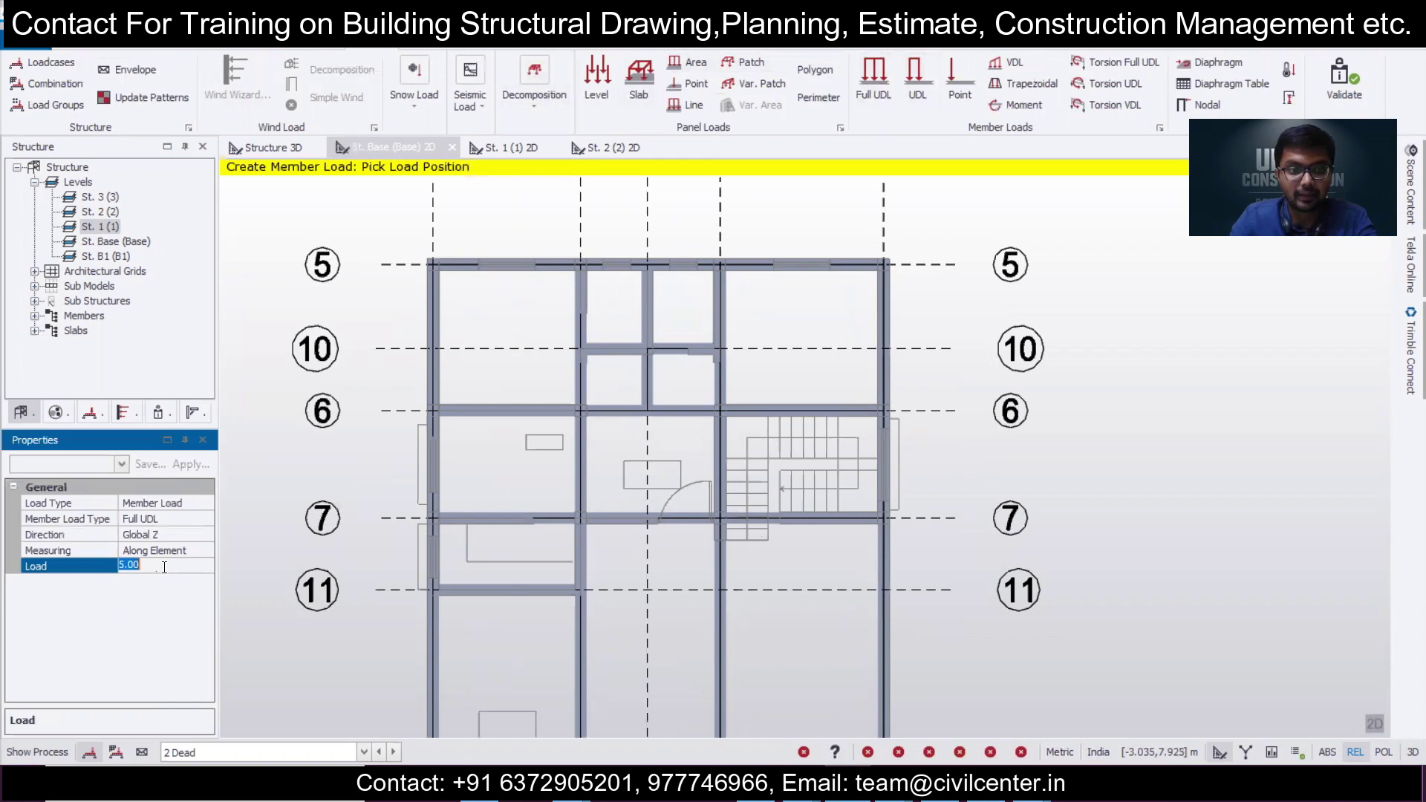
{"action": "type", "text": "5.5"}
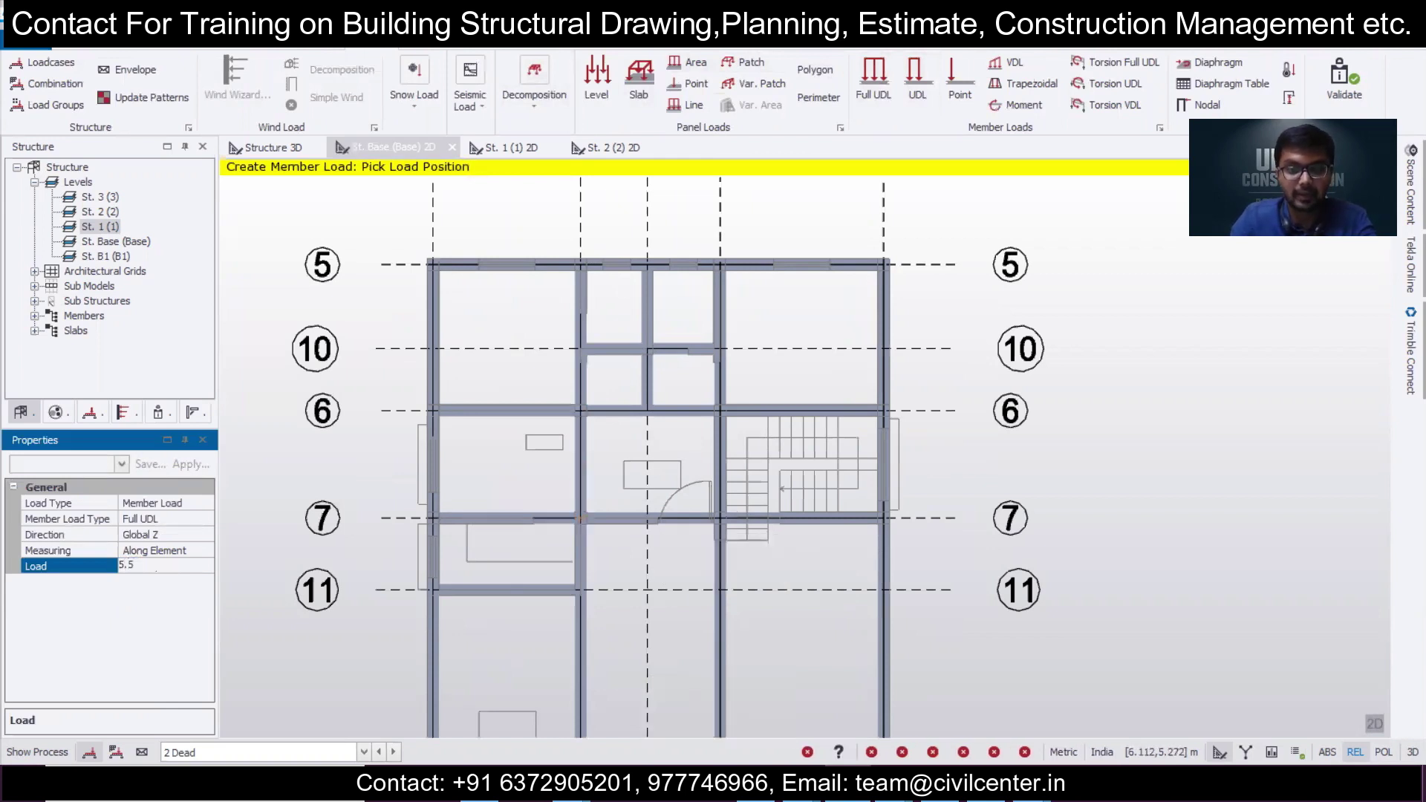
{"action": "left_click", "coordinate": [619, 344]}
{"action": "left_click", "coordinate": [687, 348]}
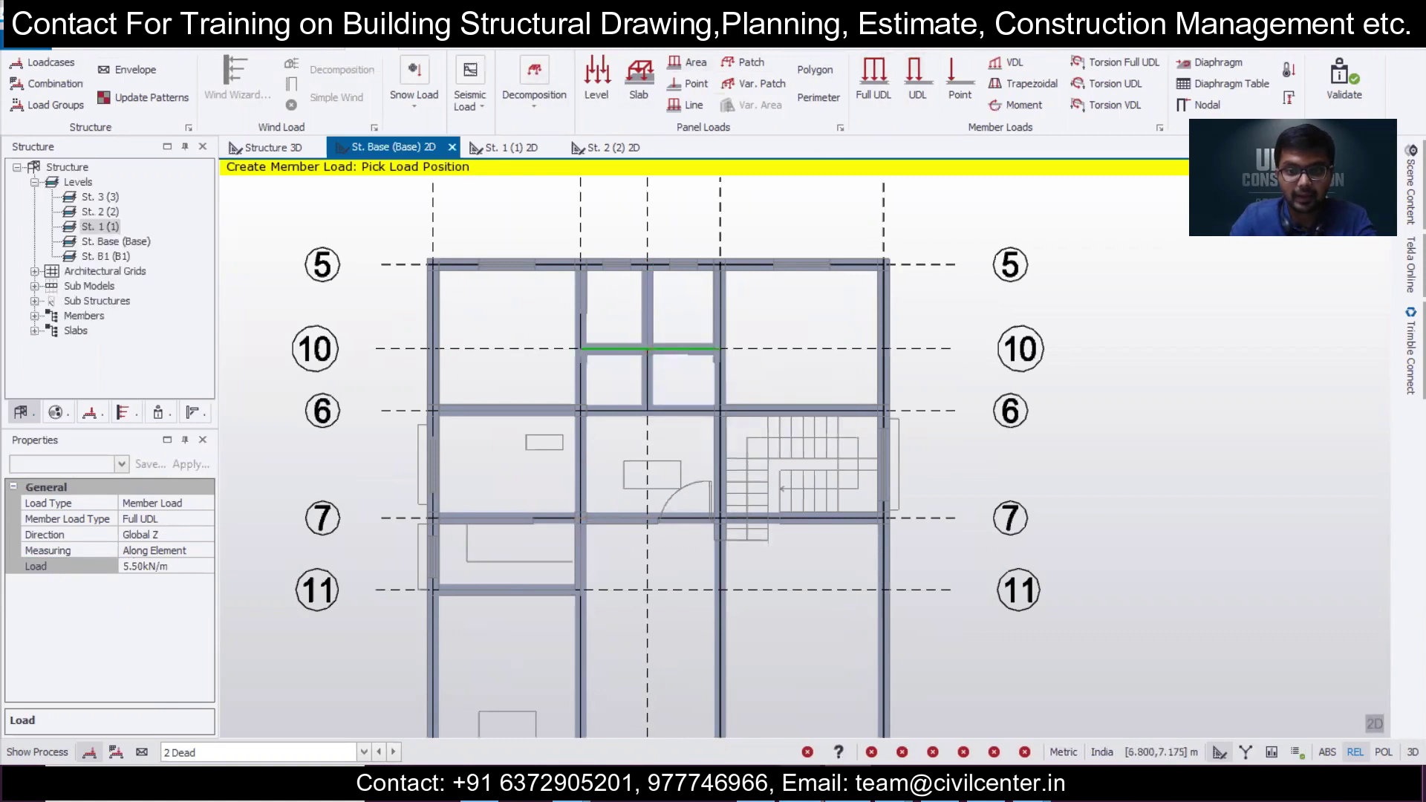
Switch to AutoCAD and examine the toilet partition walls on the ground-floor plan.
{"action": "mouse_move", "coordinate": [804, 784]}
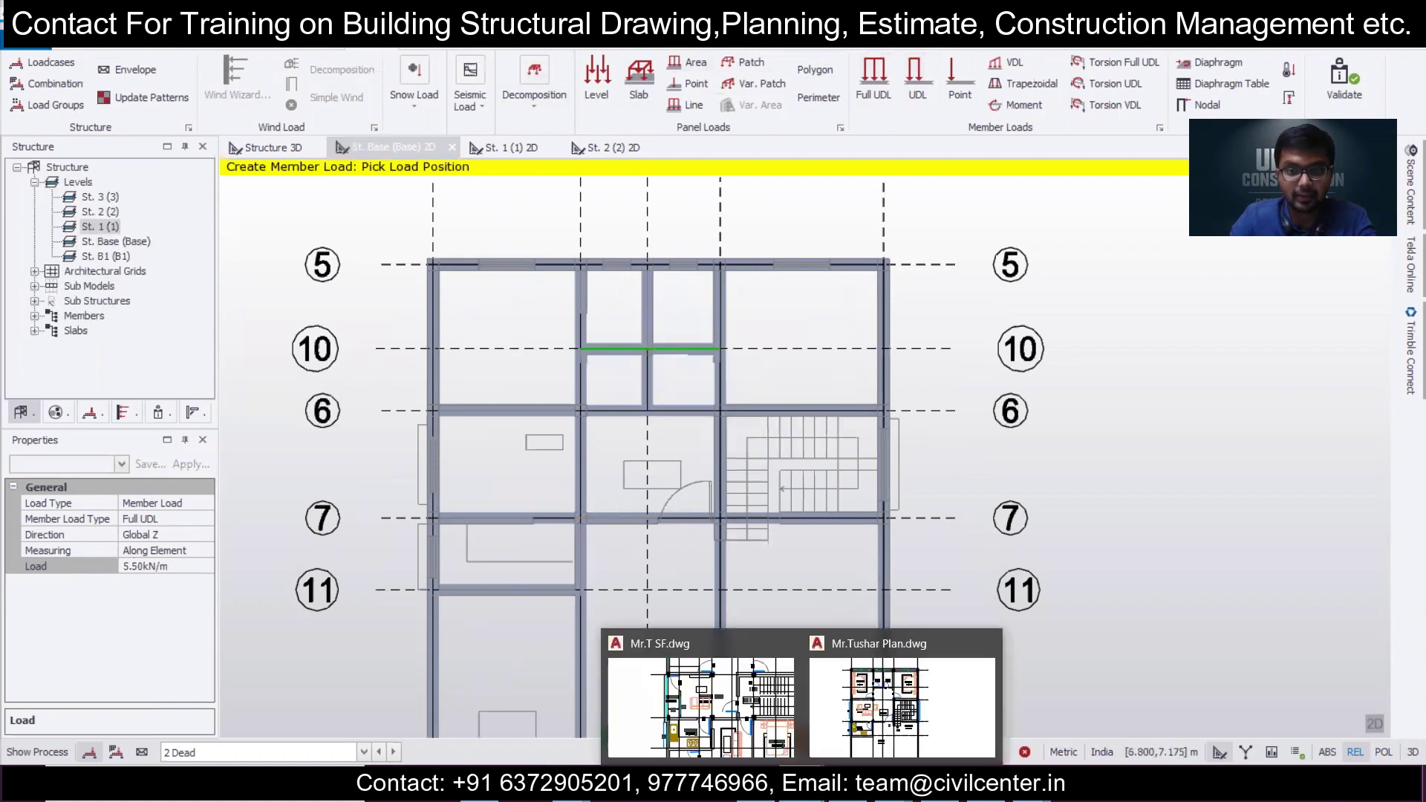
{"action": "left_click", "coordinate": [739, 724]}
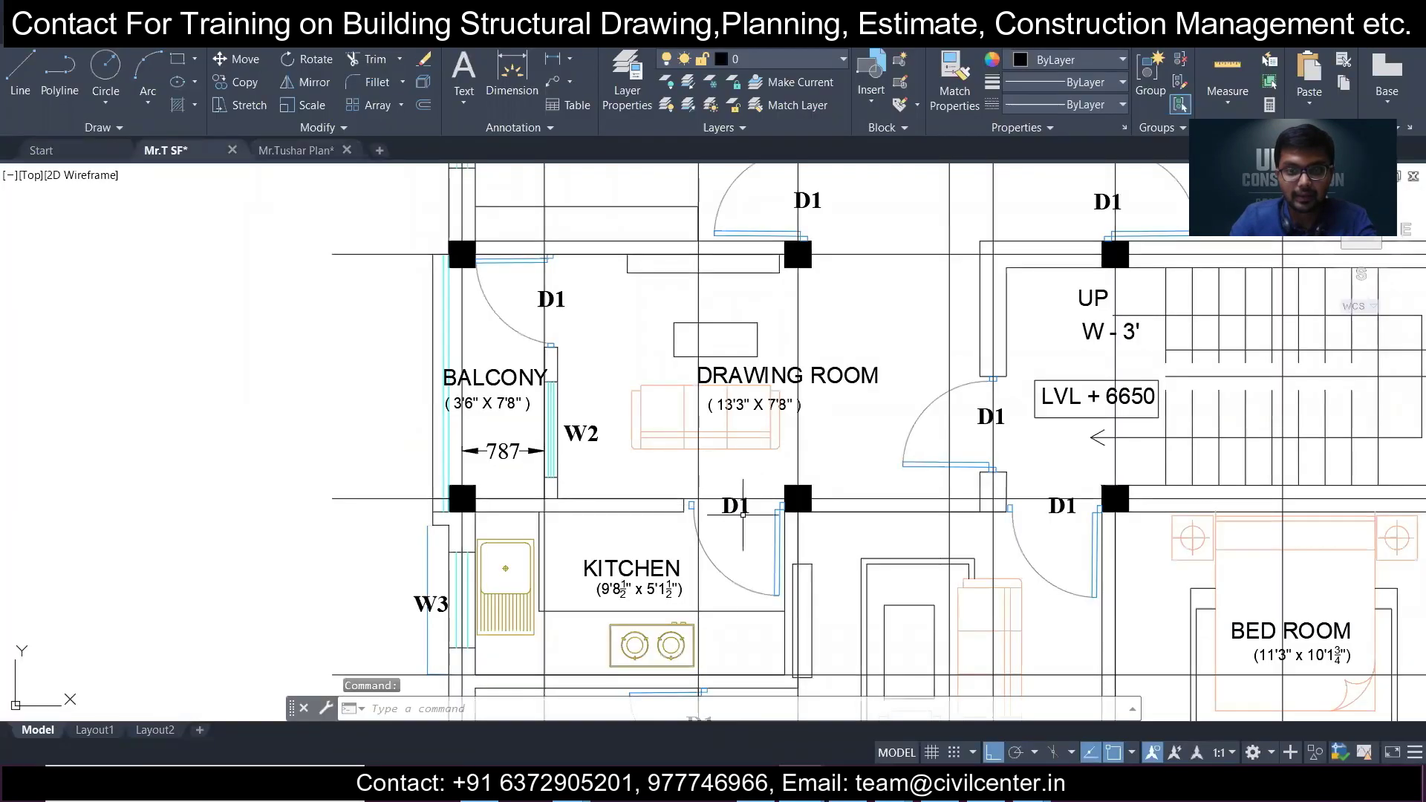
{"action": "left_click", "coordinate": [295, 150]}
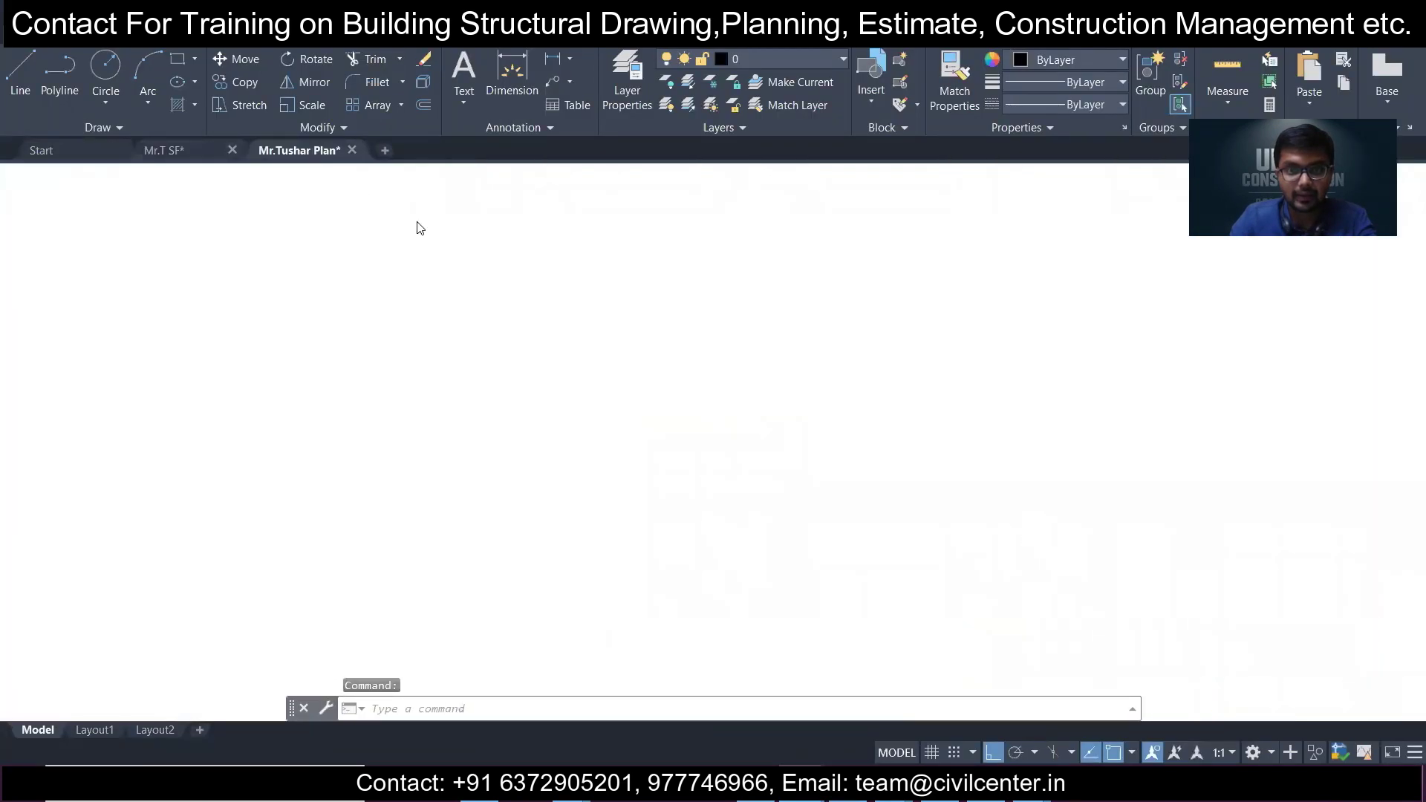
{"action": "scroll", "coordinate": [471, 286], "scroll_direction": "up", "scroll_amount": 2}
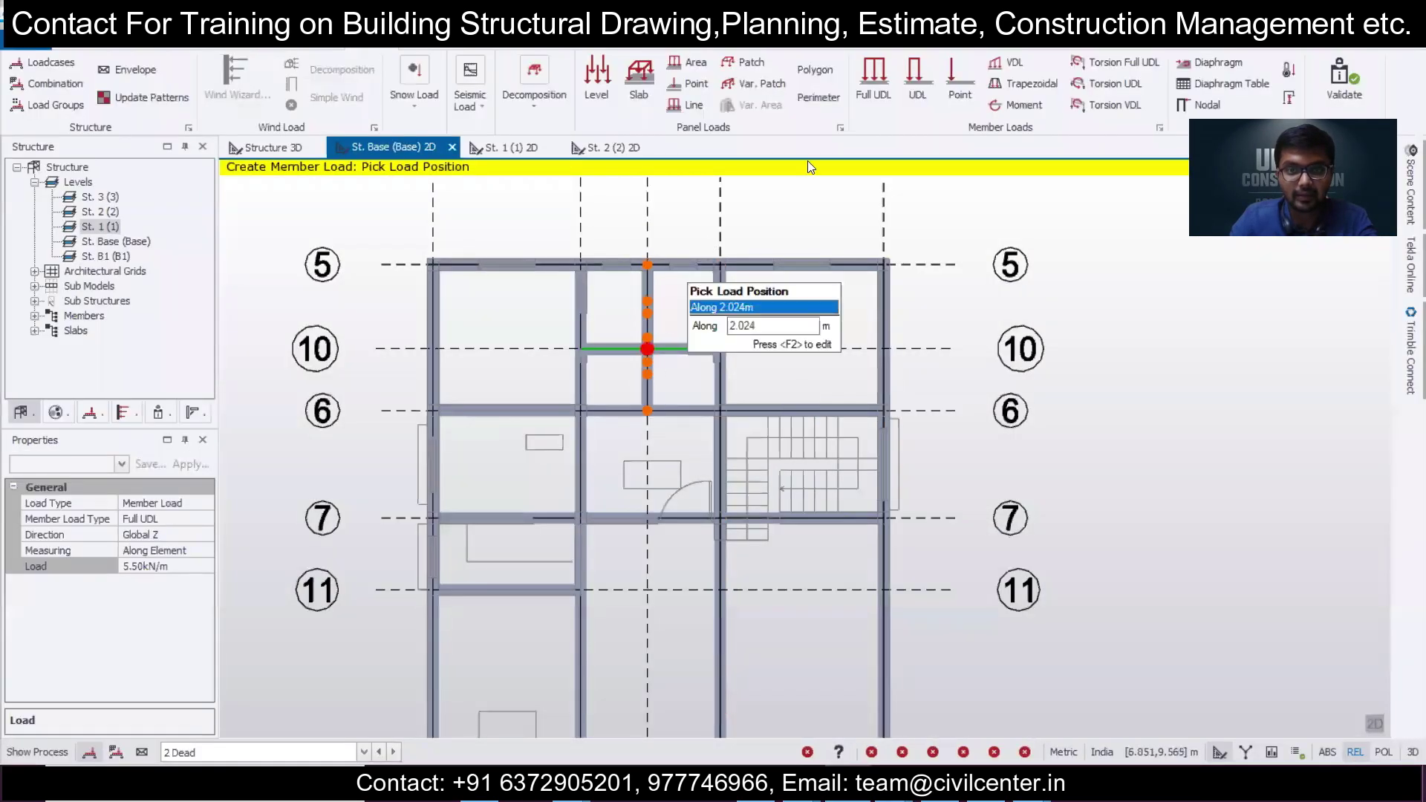
In Tekla Structural Designer, place a 5.5 kN/m partial UDL on the grid 9 beam from grid 5 to grid 10.
{"action": "left_click", "coordinate": [915, 81]}
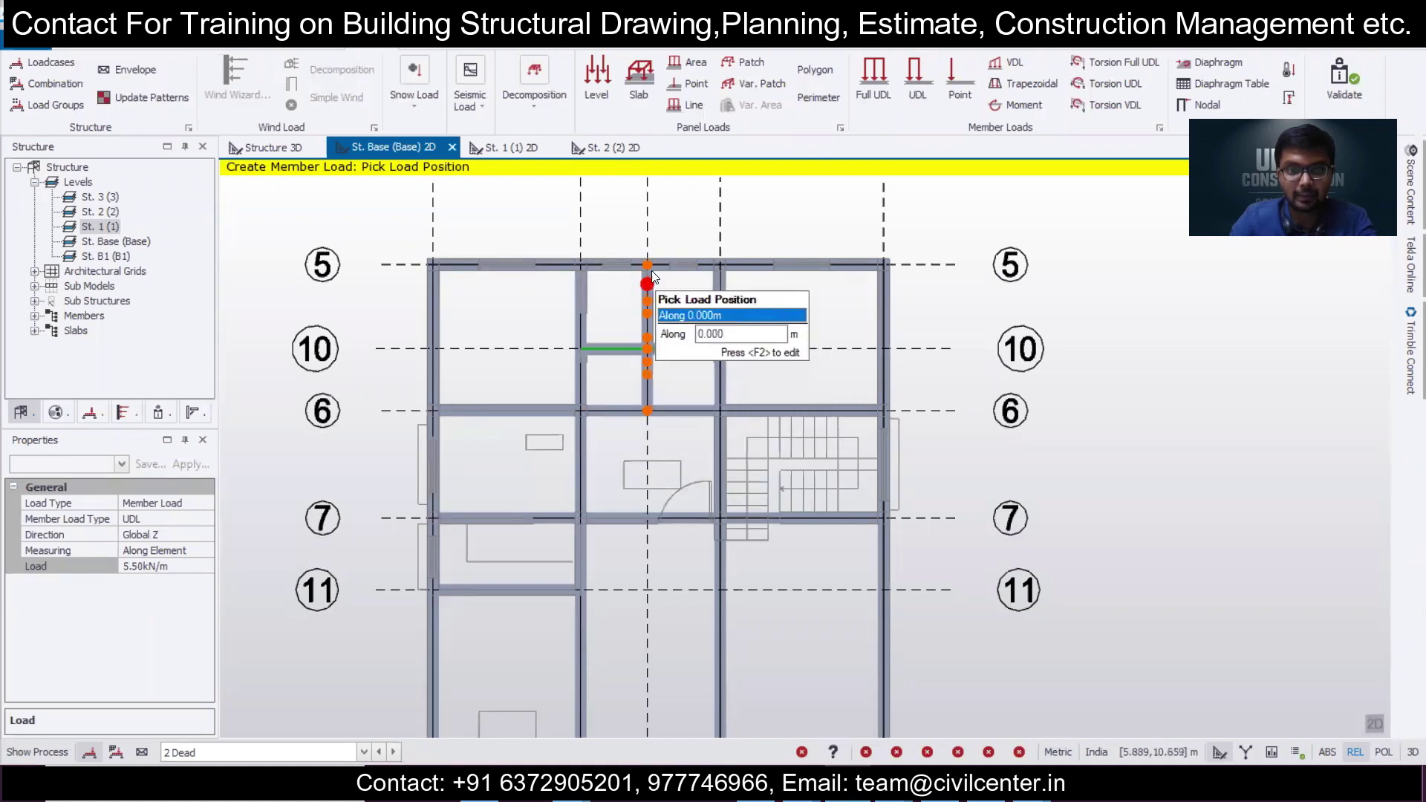
{"action": "left_click", "coordinate": [652, 272]}
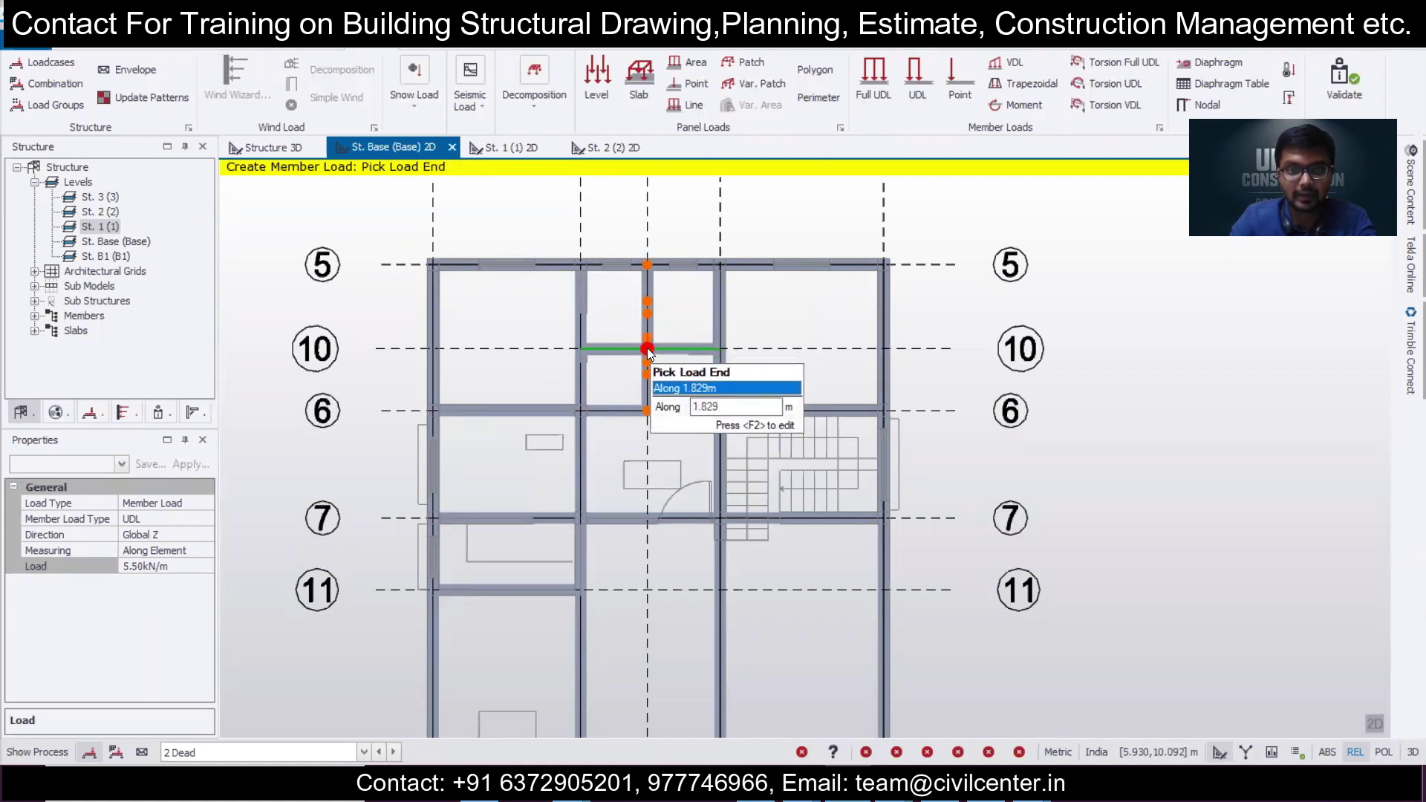
{"action": "scroll", "coordinate": [1108, 444], "scroll_direction": "up", "scroll_amount": 2}
{"action": "scroll", "coordinate": [1108, 444], "scroll_direction": "down", "scroll_amount": 1}
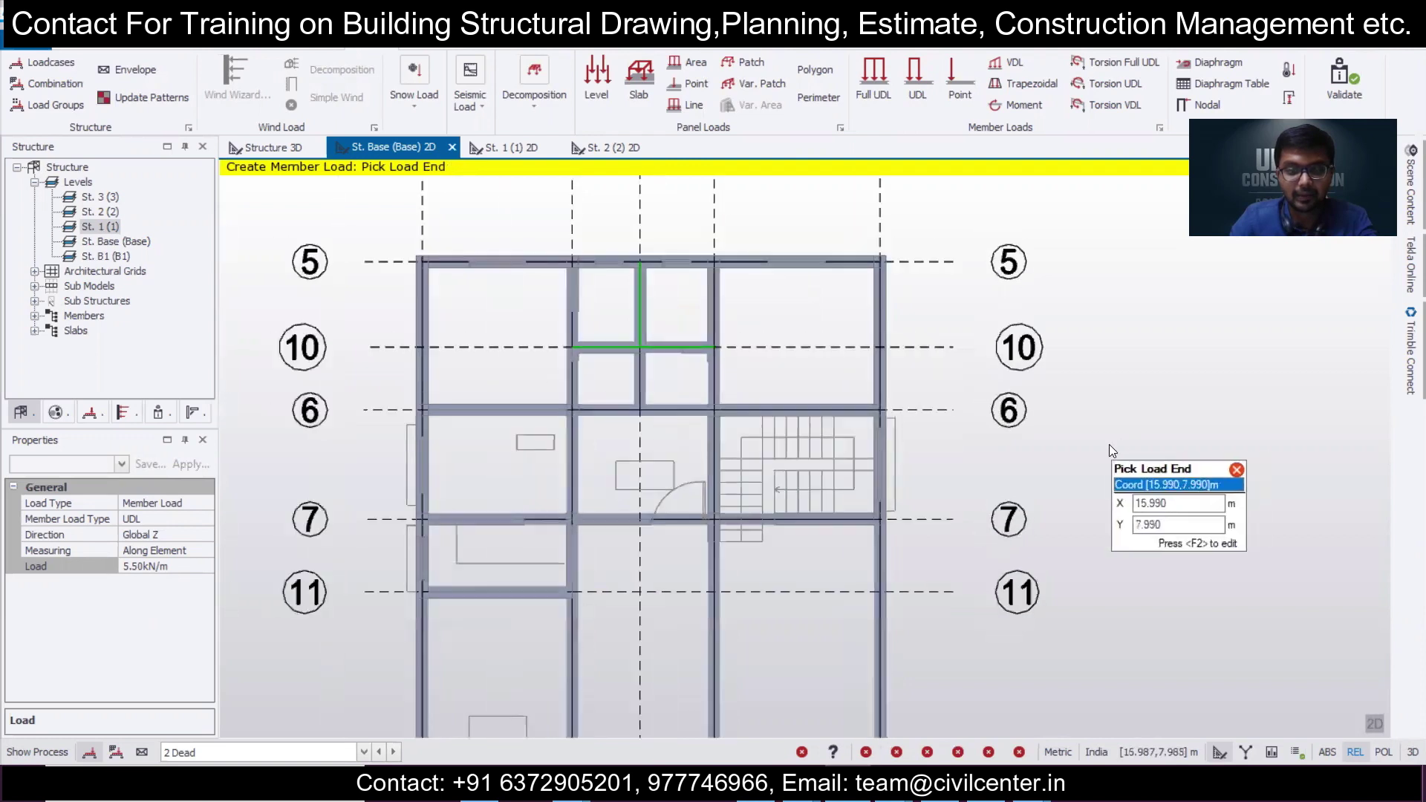
{"action": "scroll", "coordinate": [1108, 445], "scroll_direction": "down", "scroll_amount": 1}
{"action": "scroll", "coordinate": [929, 586], "scroll_direction": "up", "scroll_amount": 1}
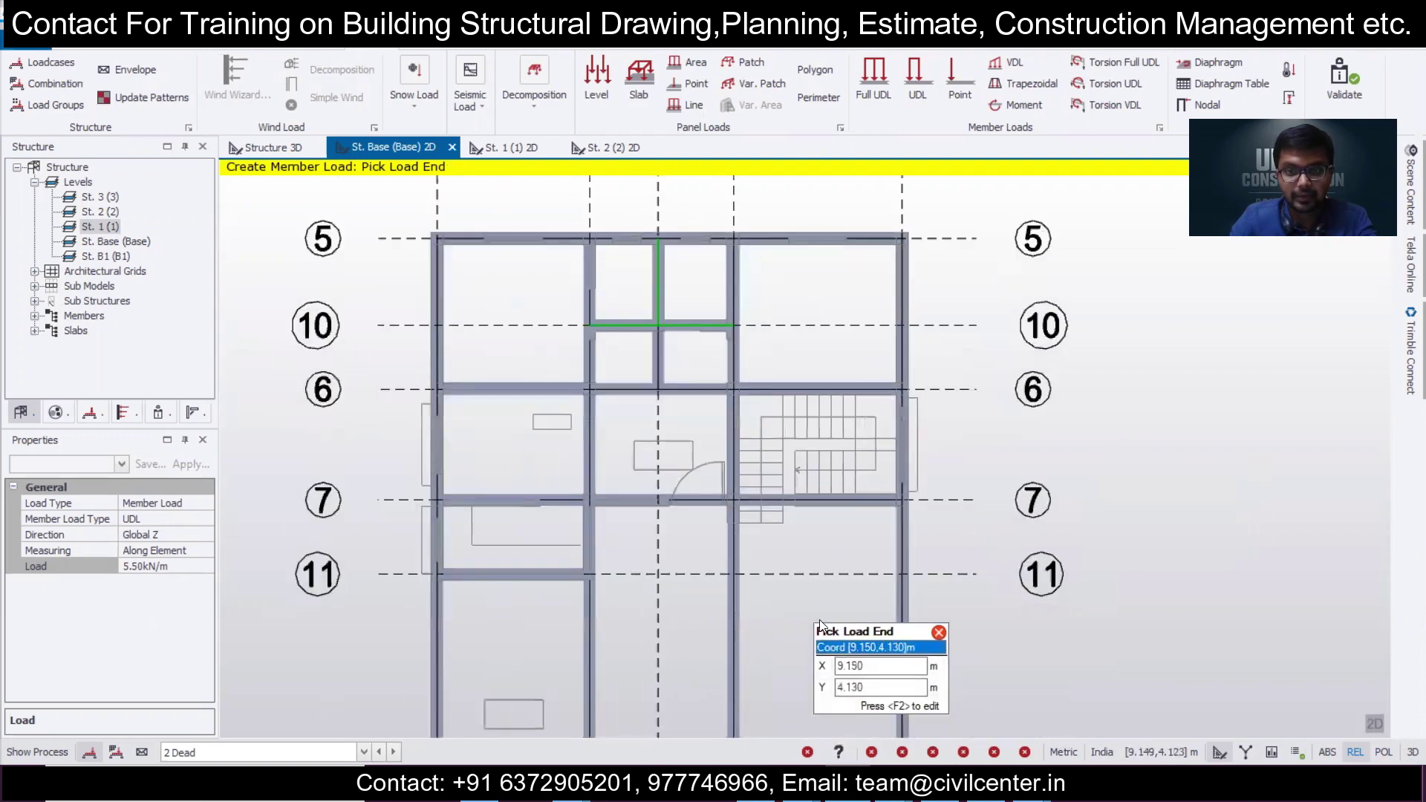
Compare the loaded beams with the AutoCAD plan, examining the walls around the toilets, bedrooms and drawing room.
{"action": "key", "text": "alt+Tab"}
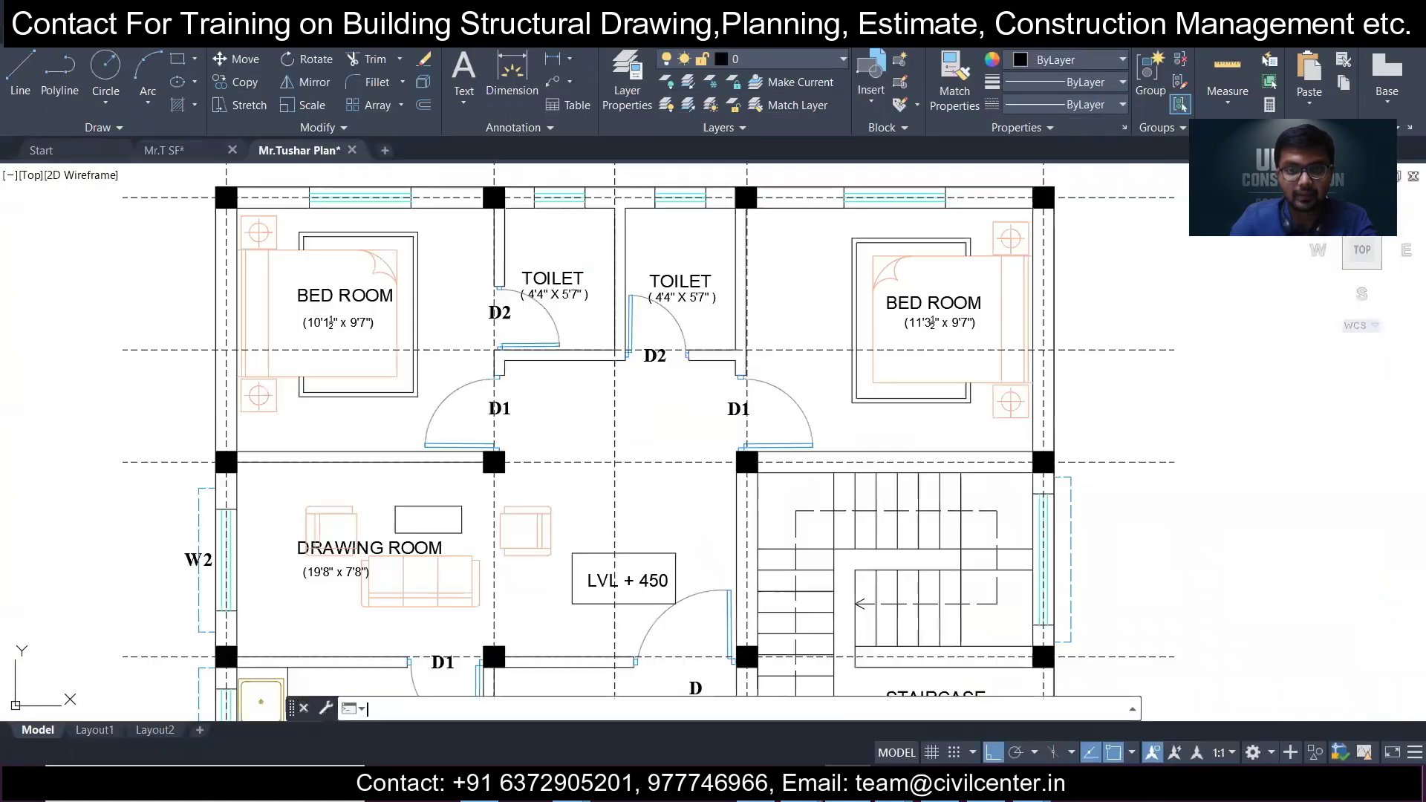
{"action": "scroll", "coordinate": [658, 360], "scroll_direction": "down", "scroll_amount": 2}
{"action": "middle_click_drag", "start_coordinate": [658, 412], "coordinate": [658, 345]}
{"action": "scroll", "coordinate": [658, 345], "scroll_direction": "up", "scroll_amount": 2}
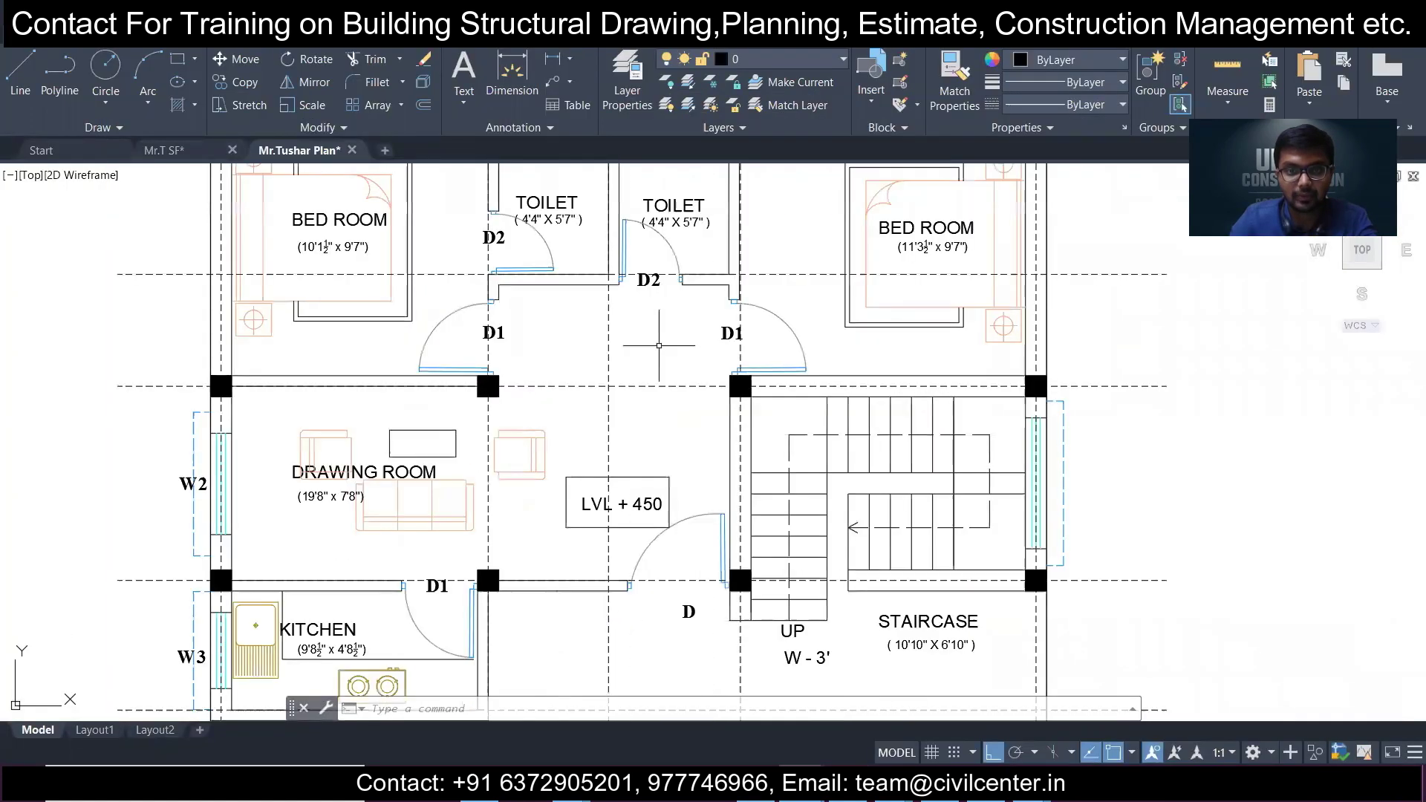
{"action": "key", "text": "alt+Tab"}
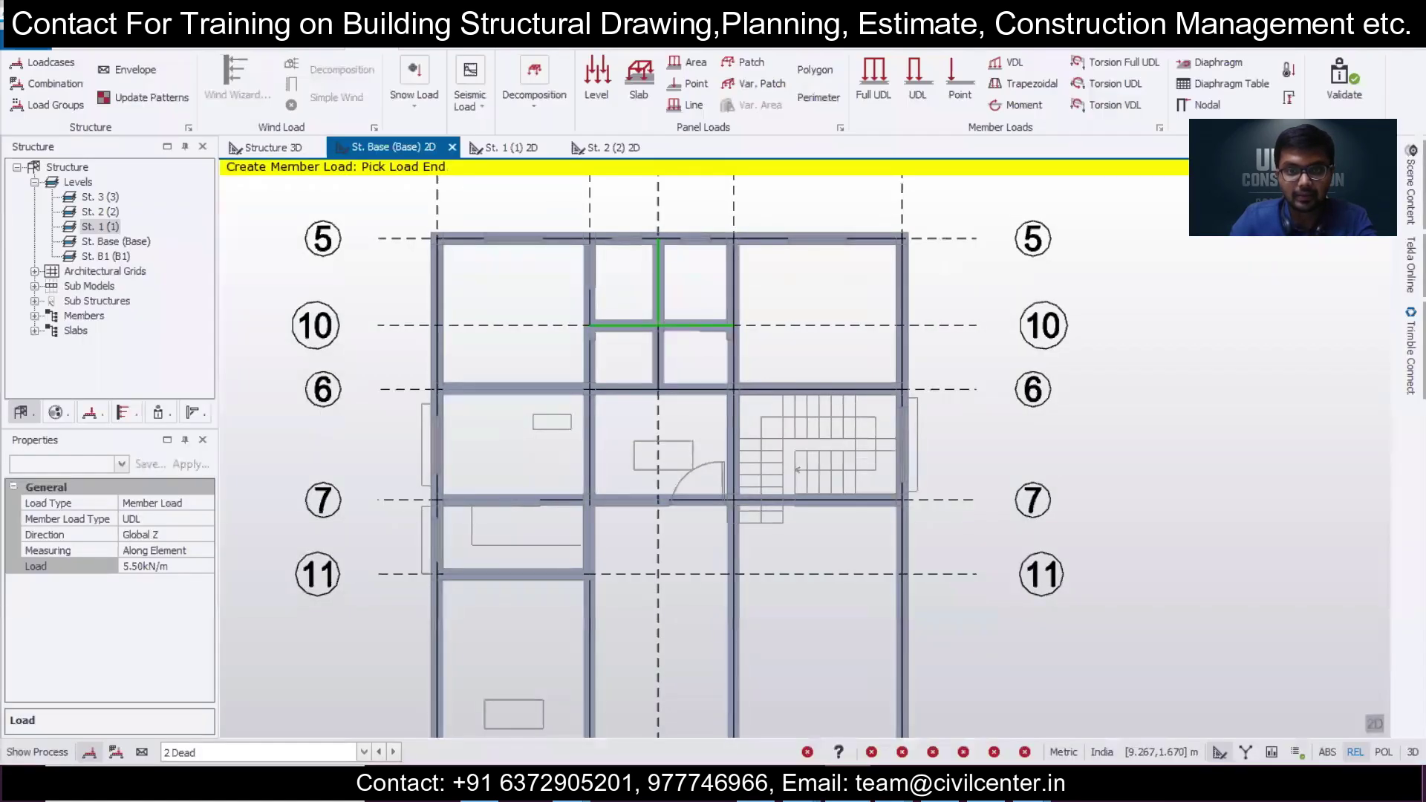
{"action": "key", "text": "alt+Tab"}
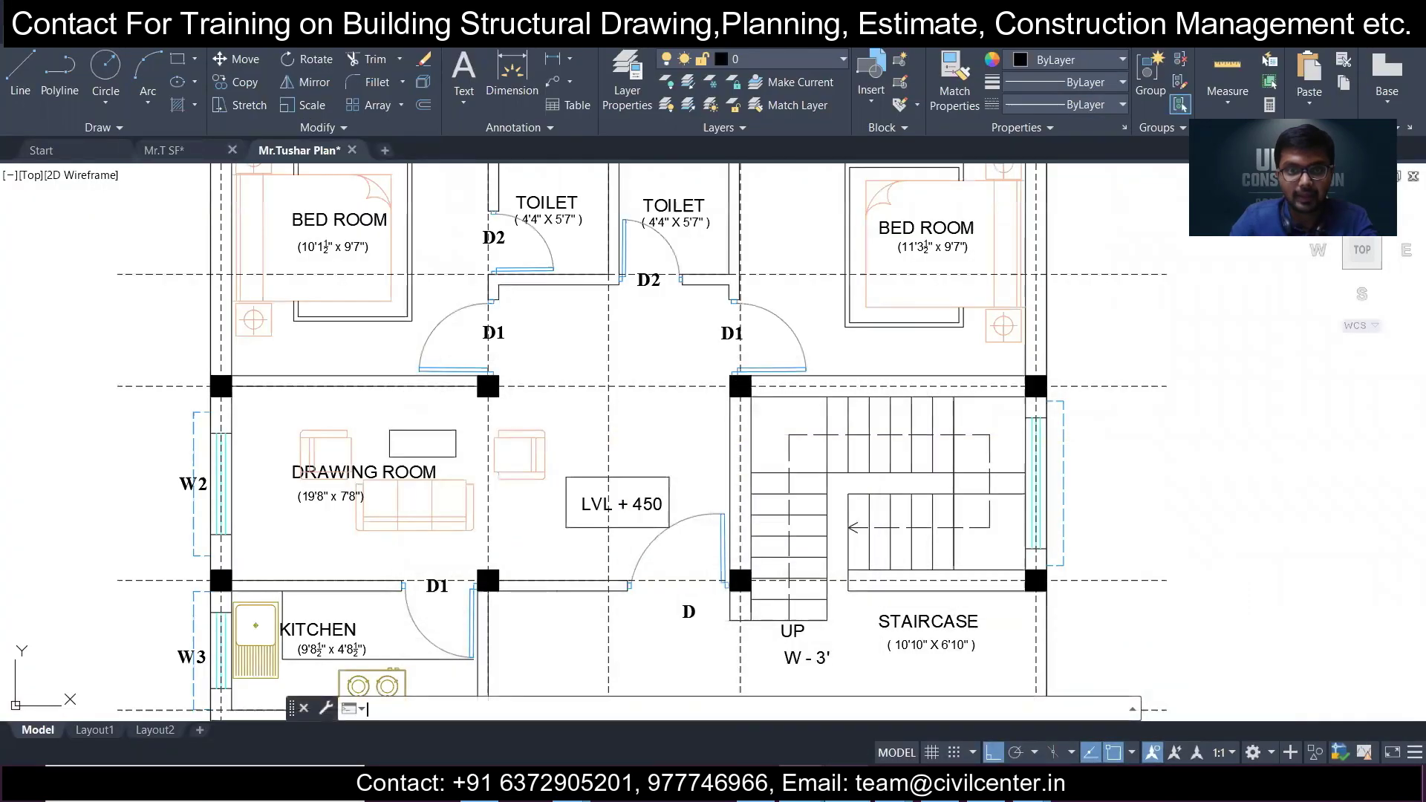
Back in Tekla Structural Designer, apply 5.5 kN/m full UDLs to the grid 2 and grid 3 beams between grids 5 and 6.
{"action": "key", "text": "alt+Tab"}
{"action": "left_click", "coordinate": [874, 78]}
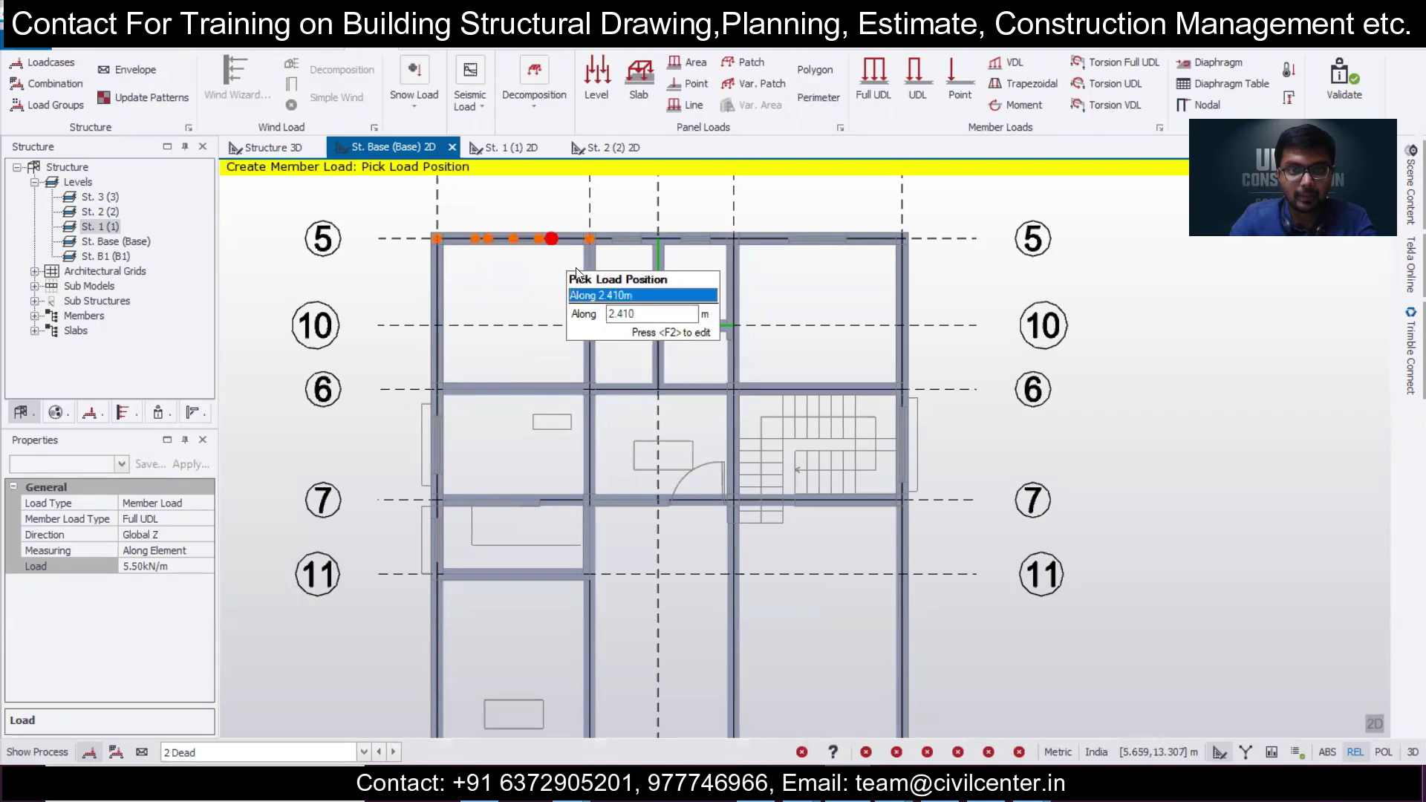
{"action": "left_click", "coordinate": [591, 288]}
{"action": "left_click", "coordinate": [753, 294]}
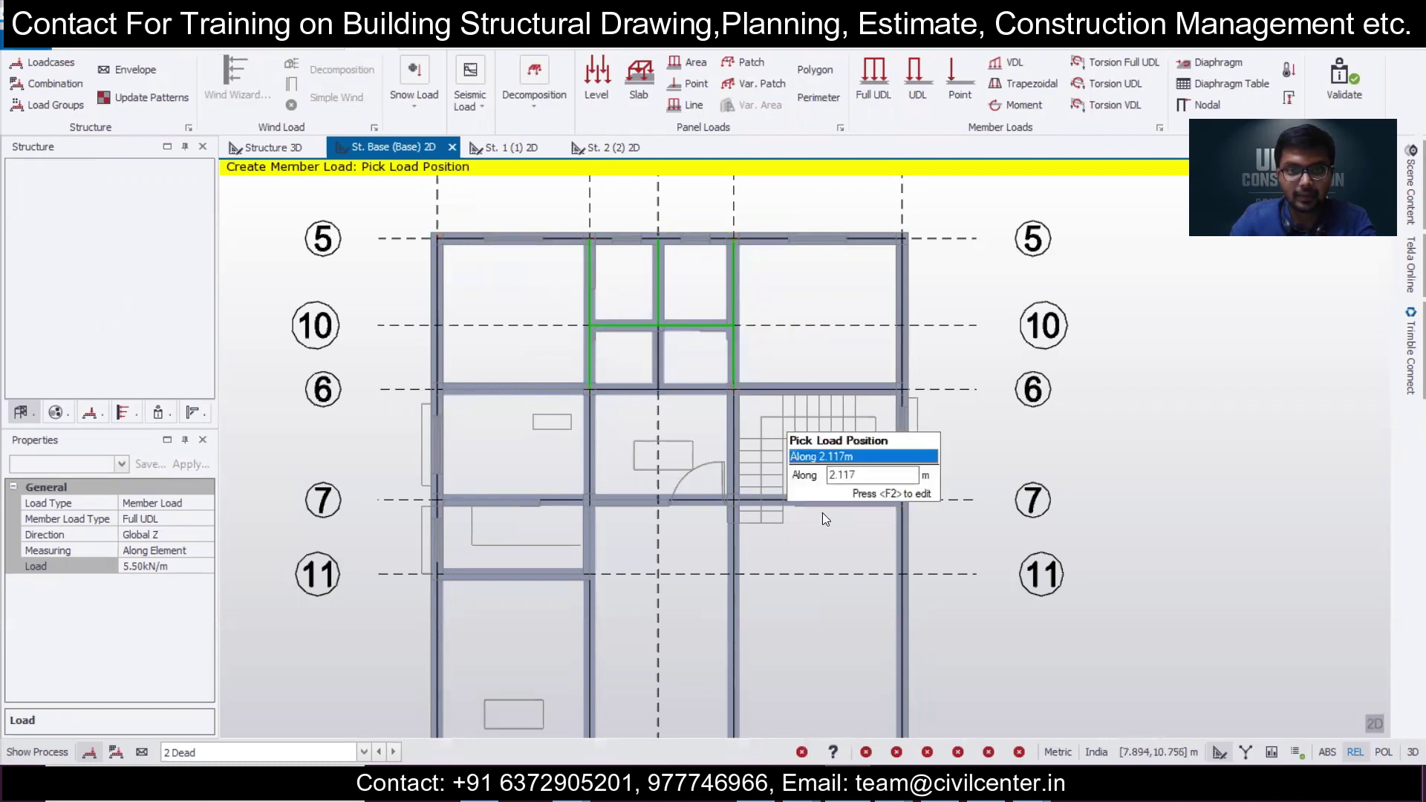
Switch to AutoCAD and examine which grid lines carry walls around the bedrooms, drawing room, kitchen and staircase.
{"action": "key", "text": "alt+Tab"}
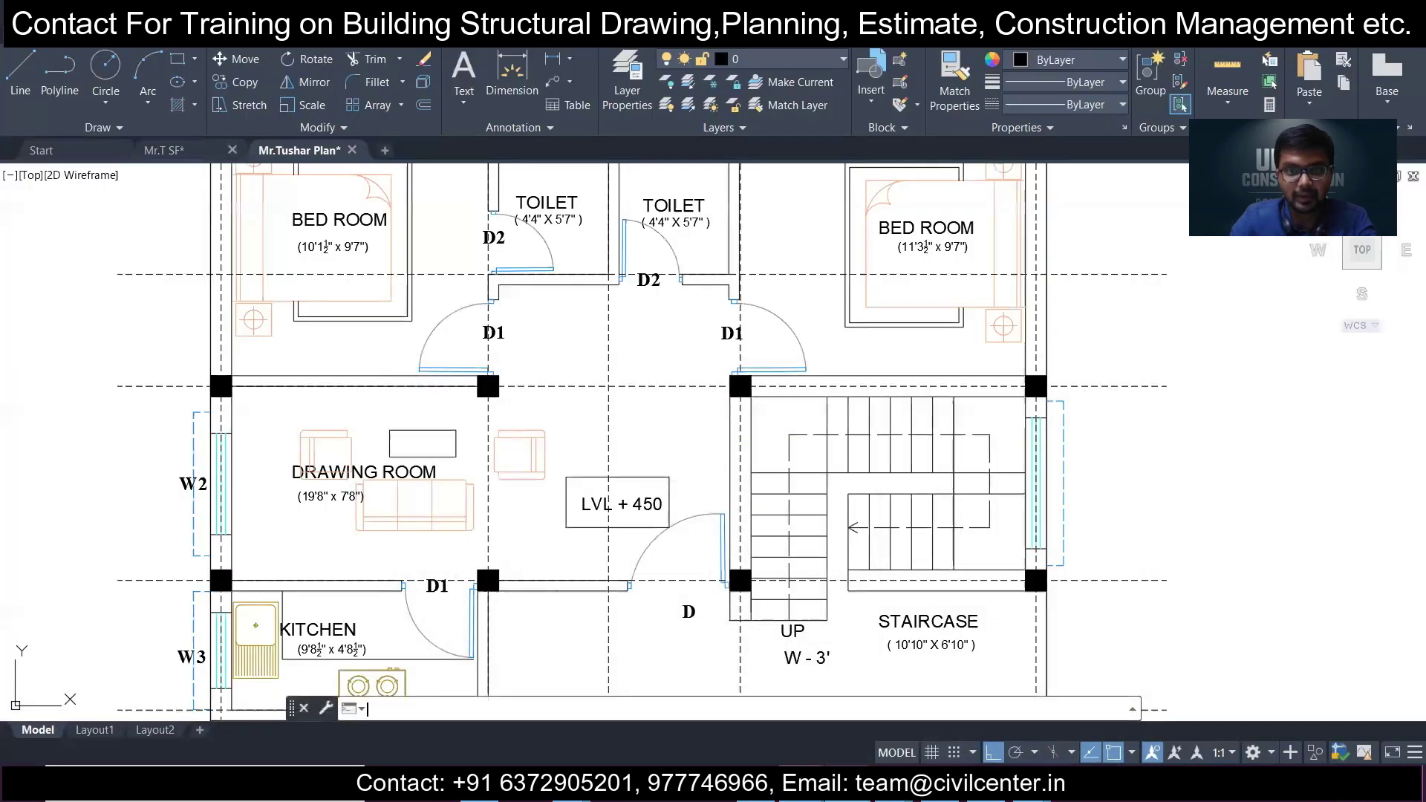
{"action": "scroll", "coordinate": [519, 368], "scroll_direction": "down", "scroll_amount": 3}
{"action": "scroll", "coordinate": [519, 368], "scroll_direction": "up", "scroll_amount": 3}
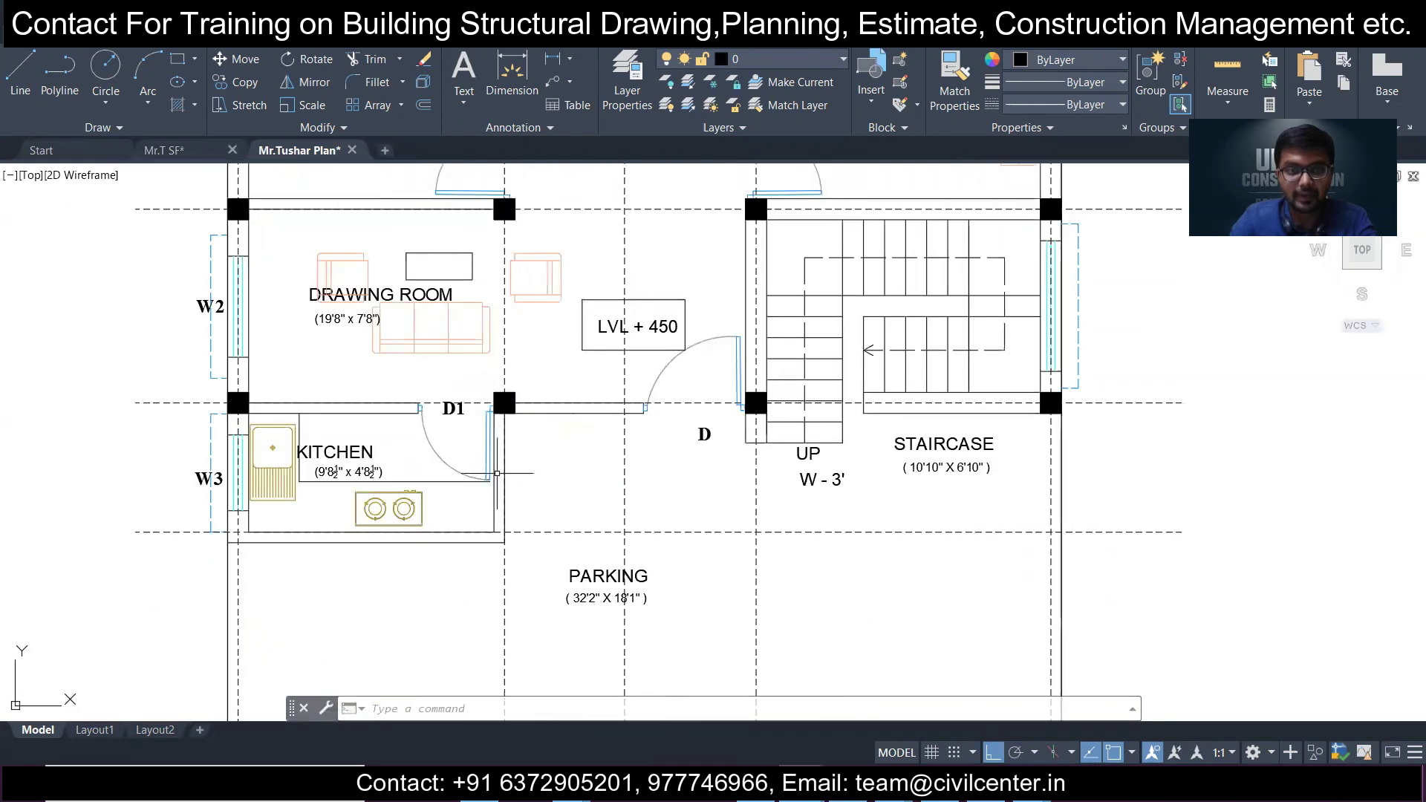
{"action": "middle_click_drag", "start_coordinate": [498, 473], "coordinate": [575, 481]}
{"action": "middle_click_drag", "start_coordinate": [565, 349], "coordinate": [555, 462]}
{"action": "scroll", "coordinate": [556, 461], "scroll_direction": "down", "scroll_amount": 3}
{"action": "middle_click_drag", "start_coordinate": [546, 390], "coordinate": [527, 500]}
{"action": "scroll", "coordinate": [527, 500], "scroll_direction": "up", "scroll_amount": 3}
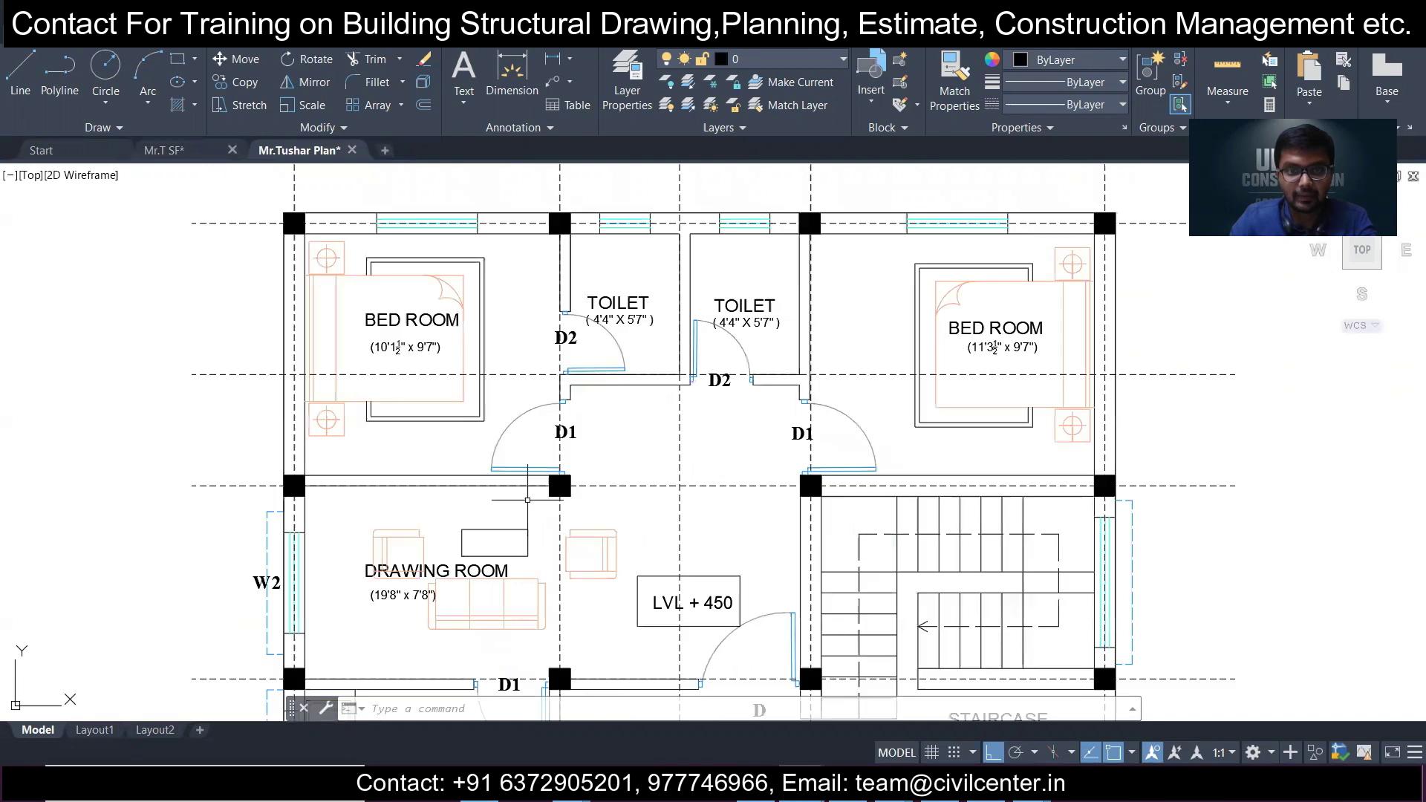
{"action": "scroll", "coordinate": [586, 502], "scroll_direction": "down", "scroll_amount": 2}
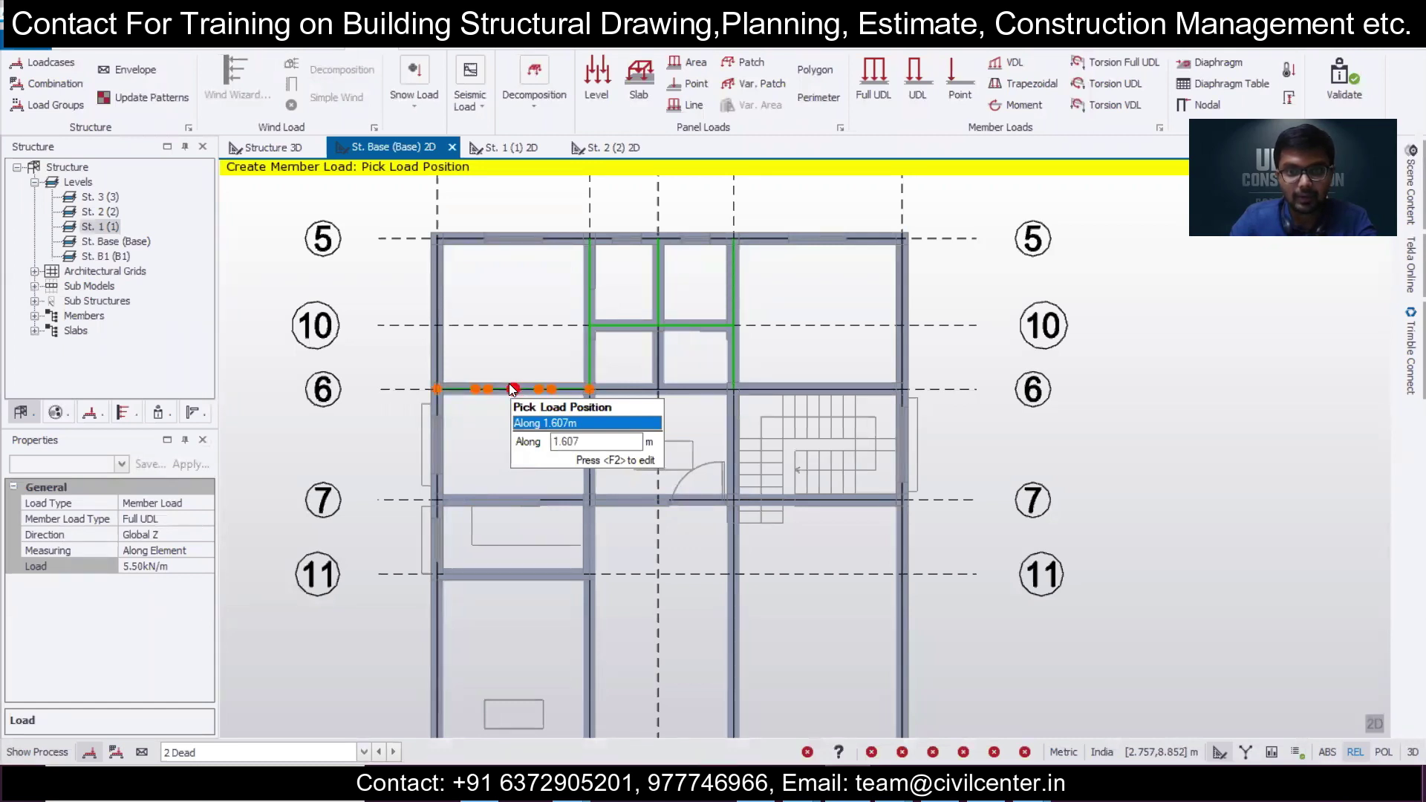
In Tekla Structural Designer, apply 5.5 kN/m full UDLs to the grid 6 and grid 7 beams between grids 1 and 2.
{"action": "left_click", "coordinate": [512, 389]}
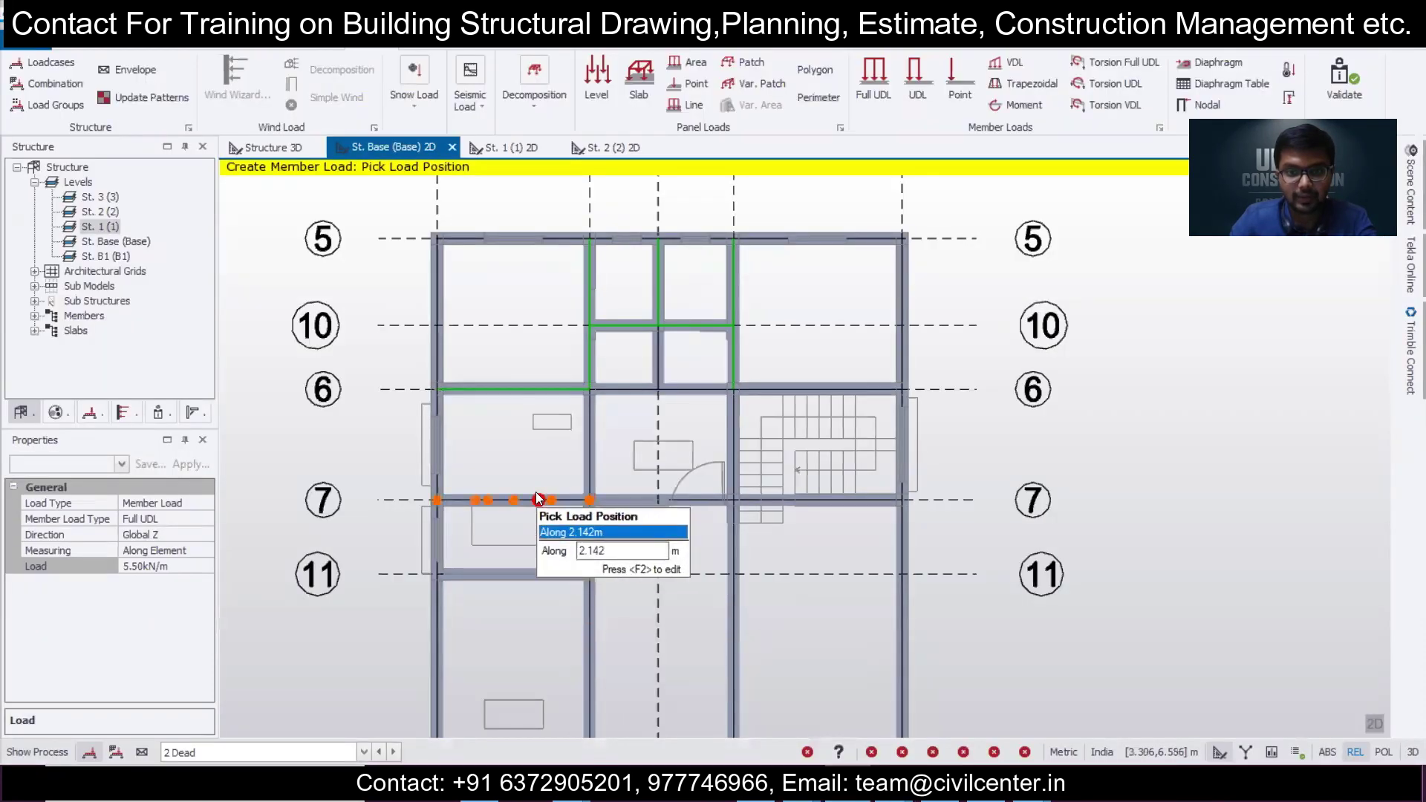
{"action": "left_click", "coordinate": [505, 500]}
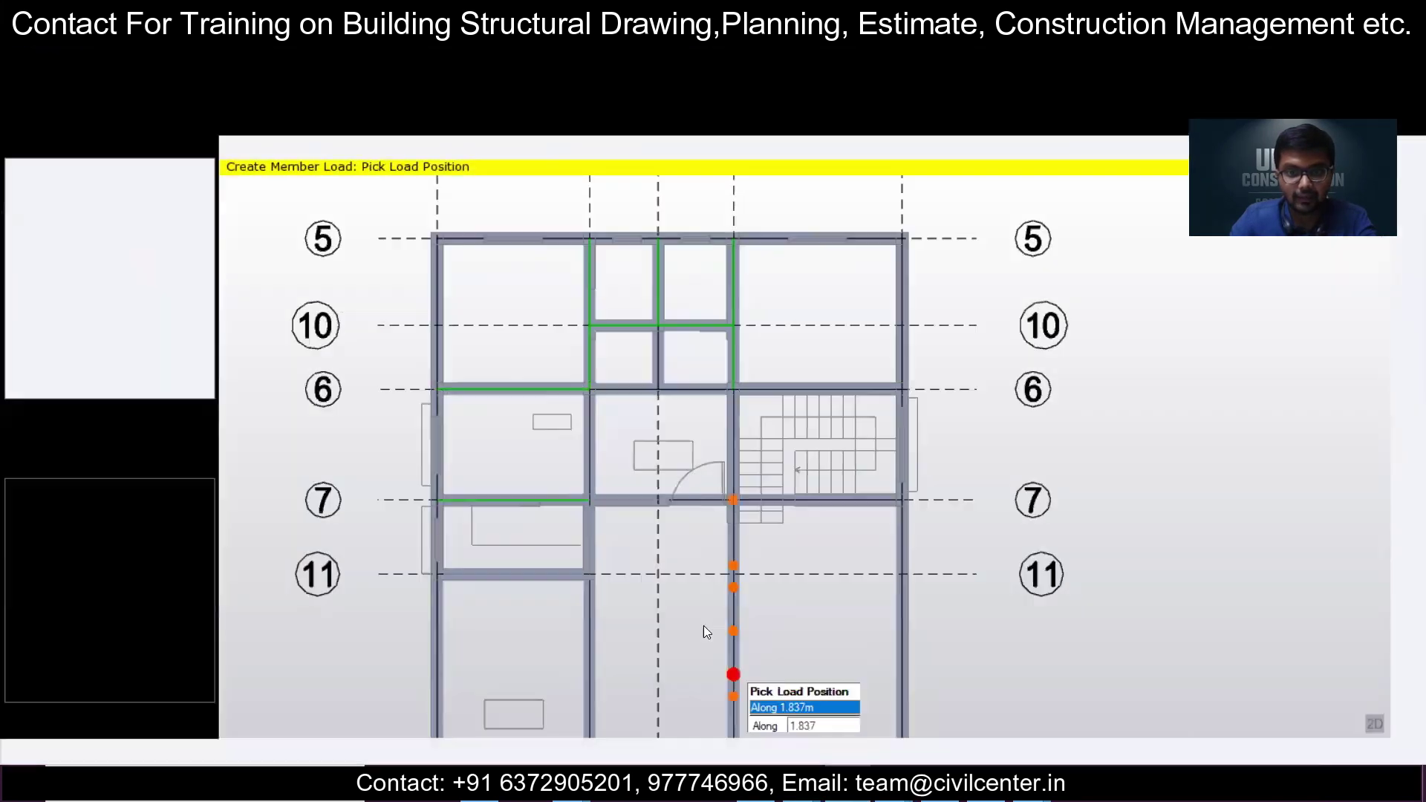
Check the kitchen walls in AutoCAD, and in Tekla Structural Designer apply a 5.5 kN/m UDL along the grid 2 beam from grid 7 to grid 11.
{"action": "scroll", "coordinate": [739, 557], "scroll_direction": "down", "scroll_amount": 3}
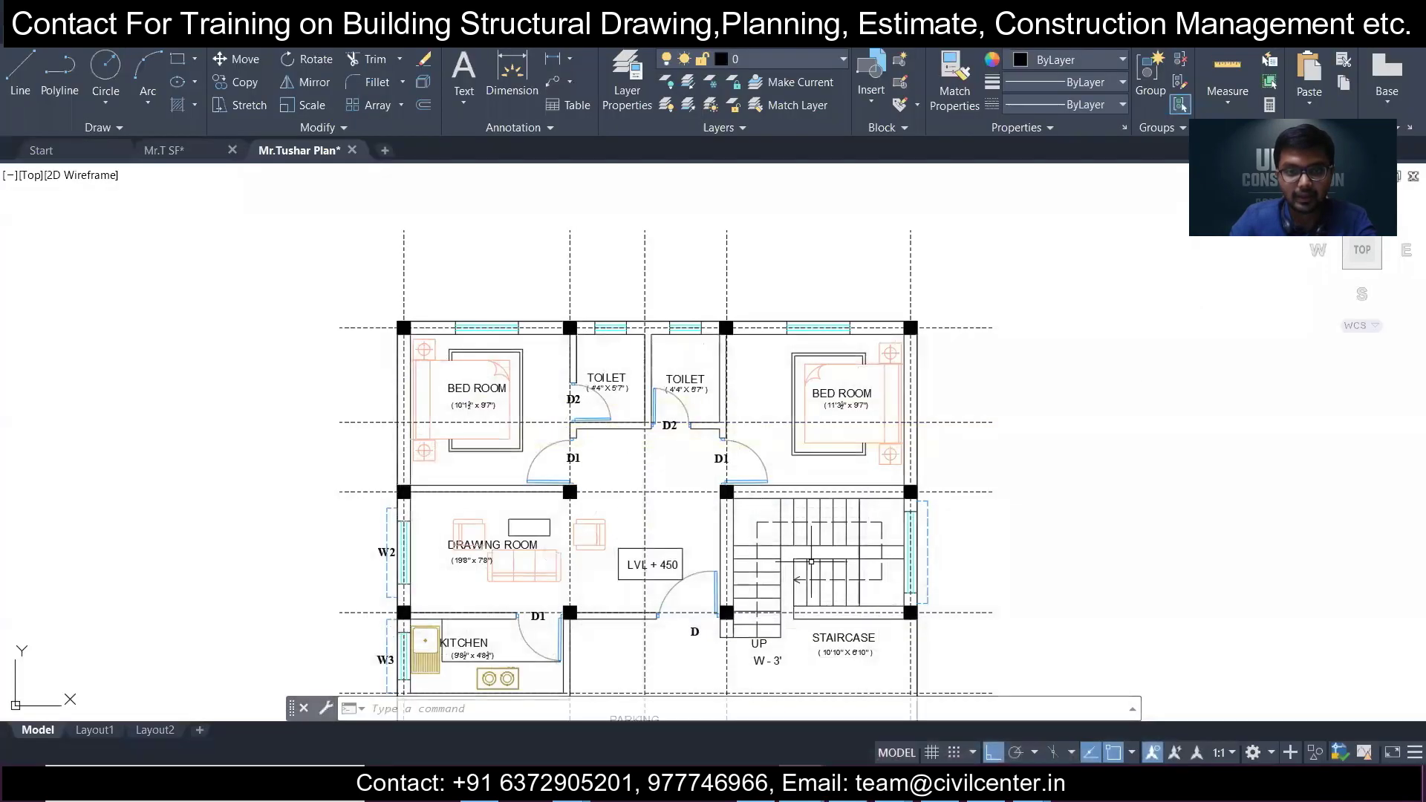
{"action": "middle_click_drag", "start_coordinate": [811, 561], "coordinate": [803, 406]}
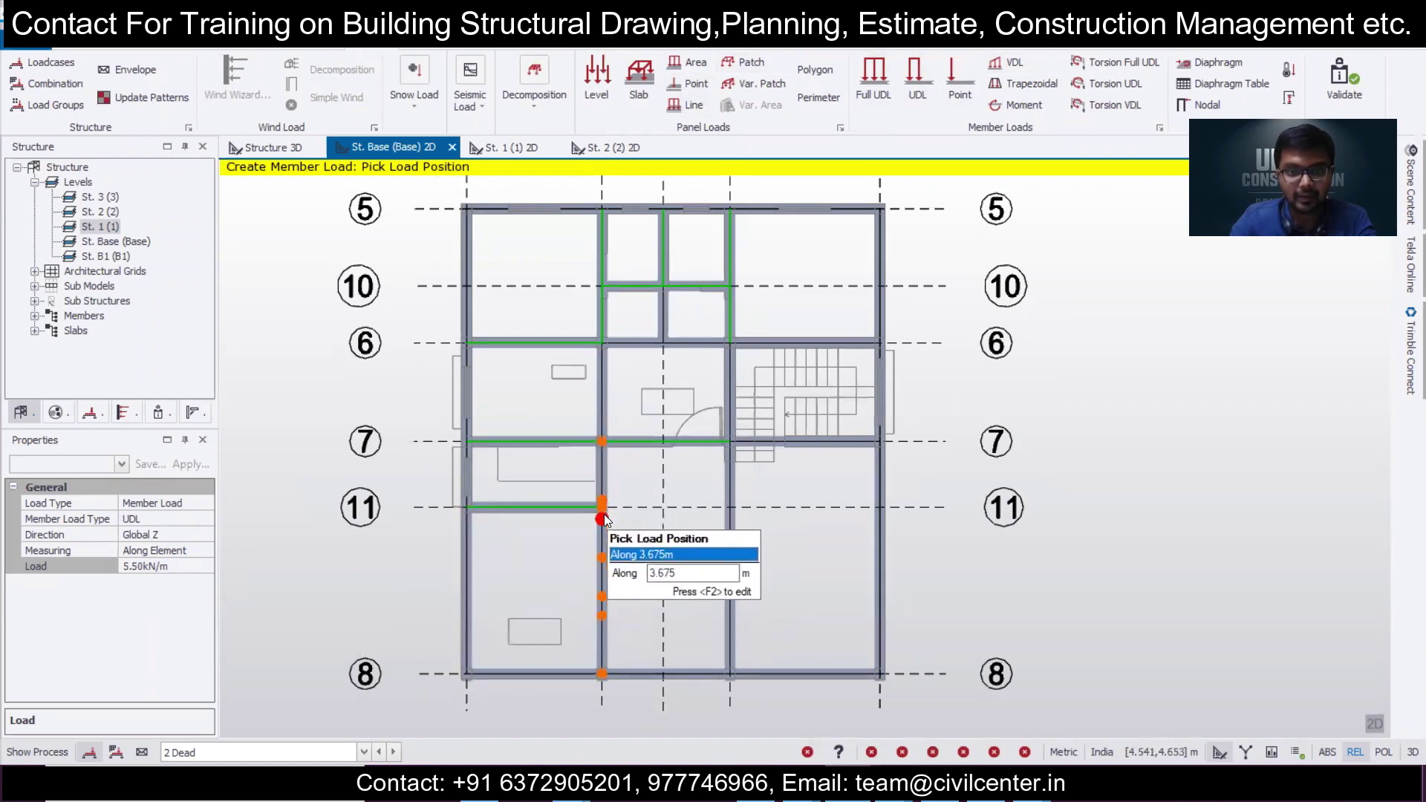
{"action": "scroll", "coordinate": [600, 499], "scroll_direction": "up", "scroll_amount": 1}
{"action": "left_click", "coordinate": [607, 423]}
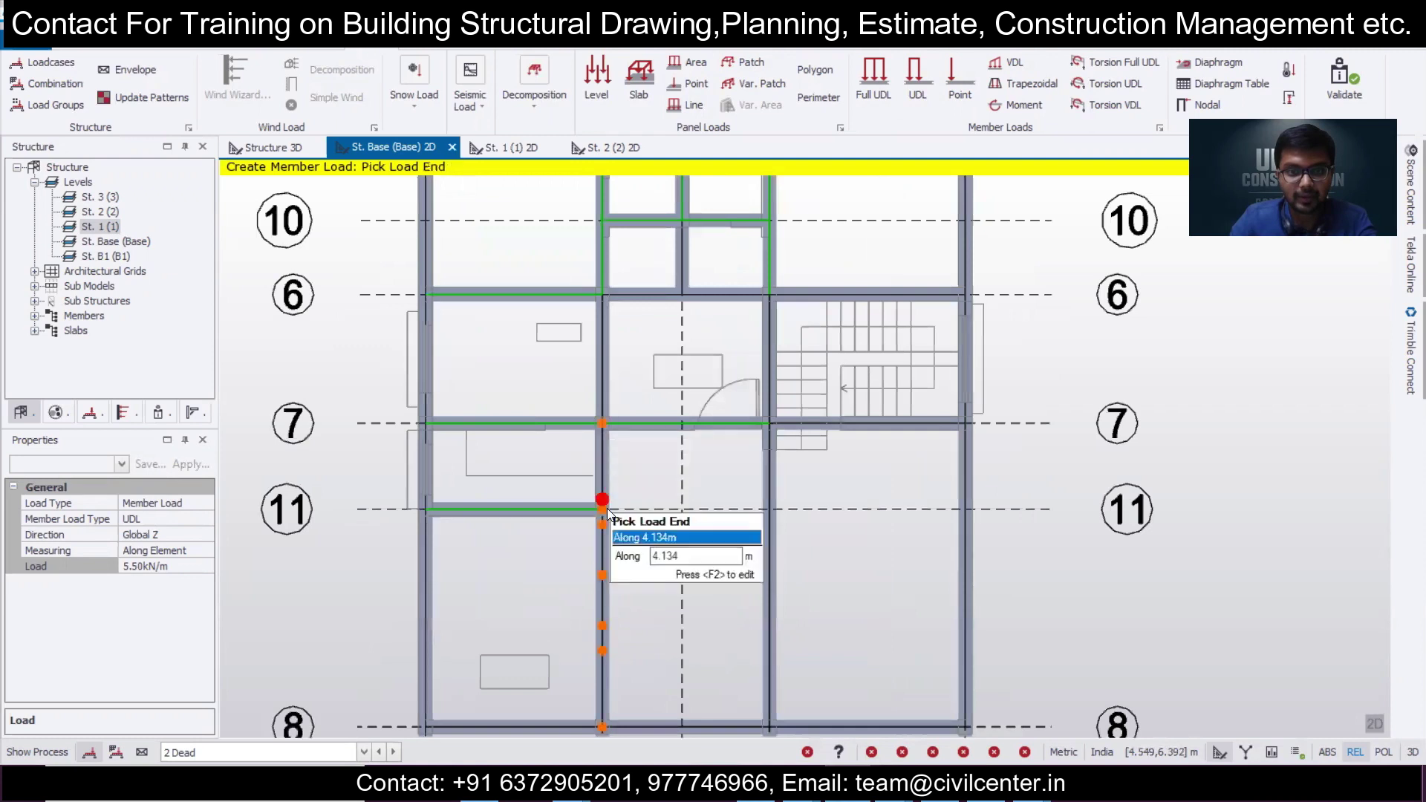
{"action": "scroll", "coordinate": [604, 510], "scroll_direction": "up", "scroll_amount": 1}
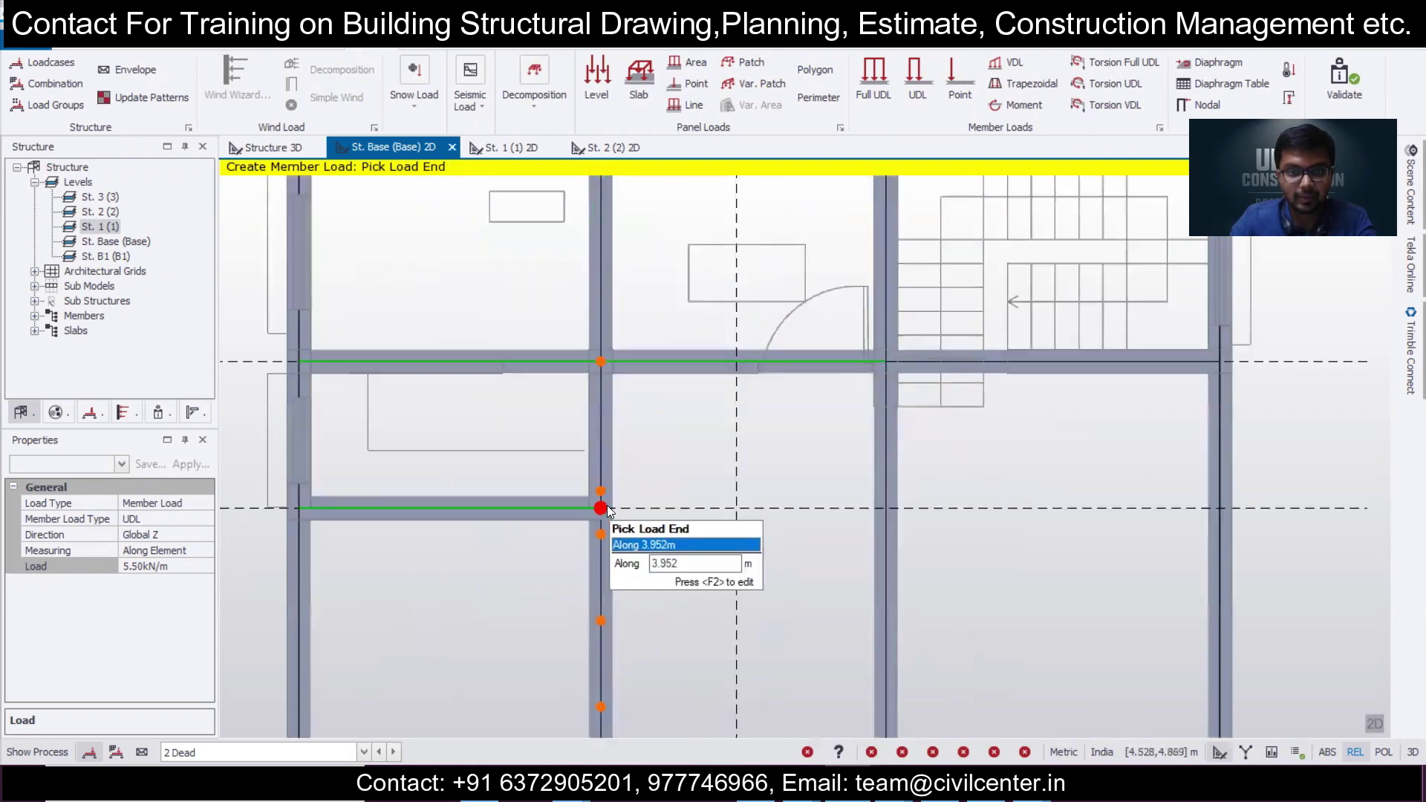
{"action": "scroll", "coordinate": [742, 475], "scroll_direction": "down", "scroll_amount": 2}
{"action": "middle_click_drag", "start_coordinate": [773, 498], "coordinate": [705, 548]}
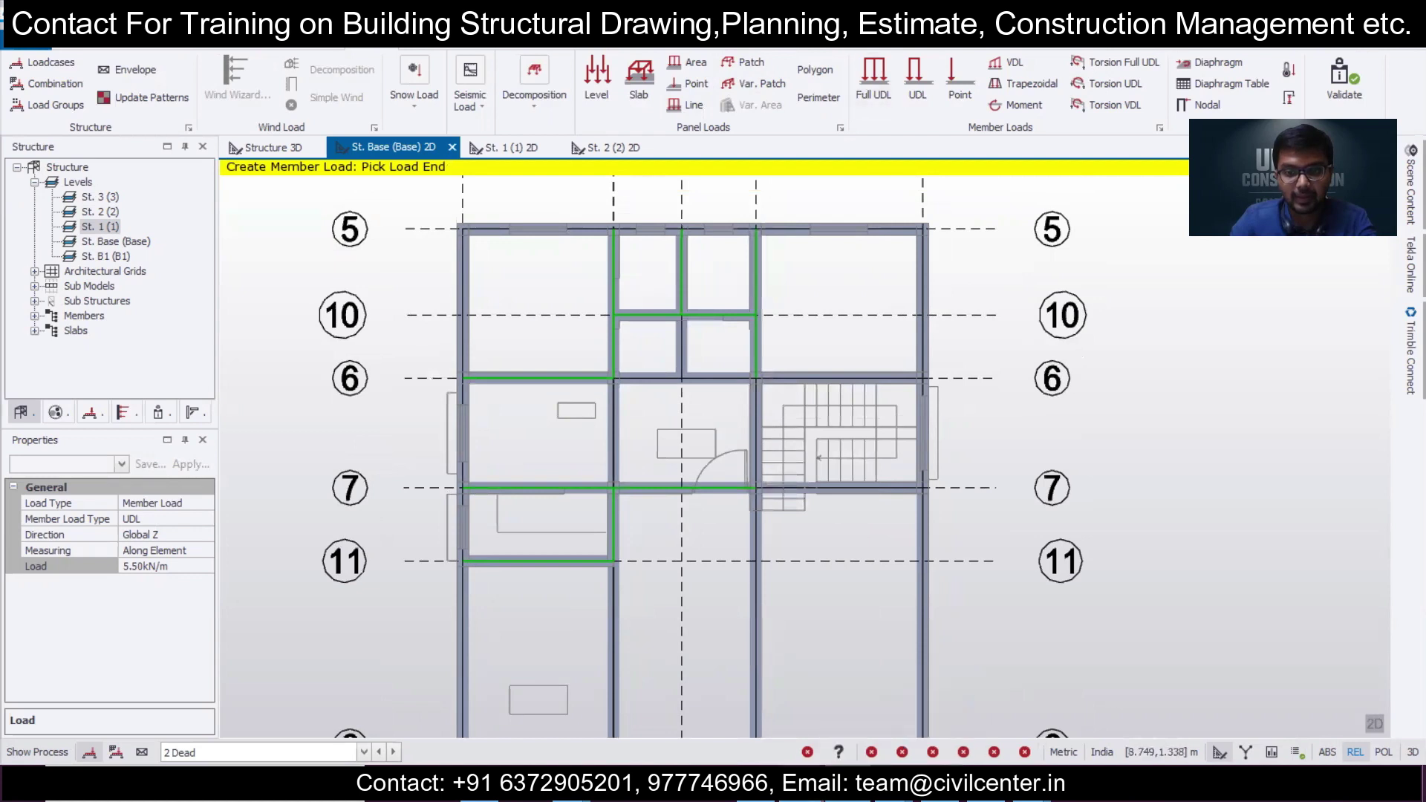
Compare the loaded base-level beams with the AutoCAD plan, examining the walls around the drawing room, kitchen and staircase.
{"action": "key", "text": "alt+Tab"}
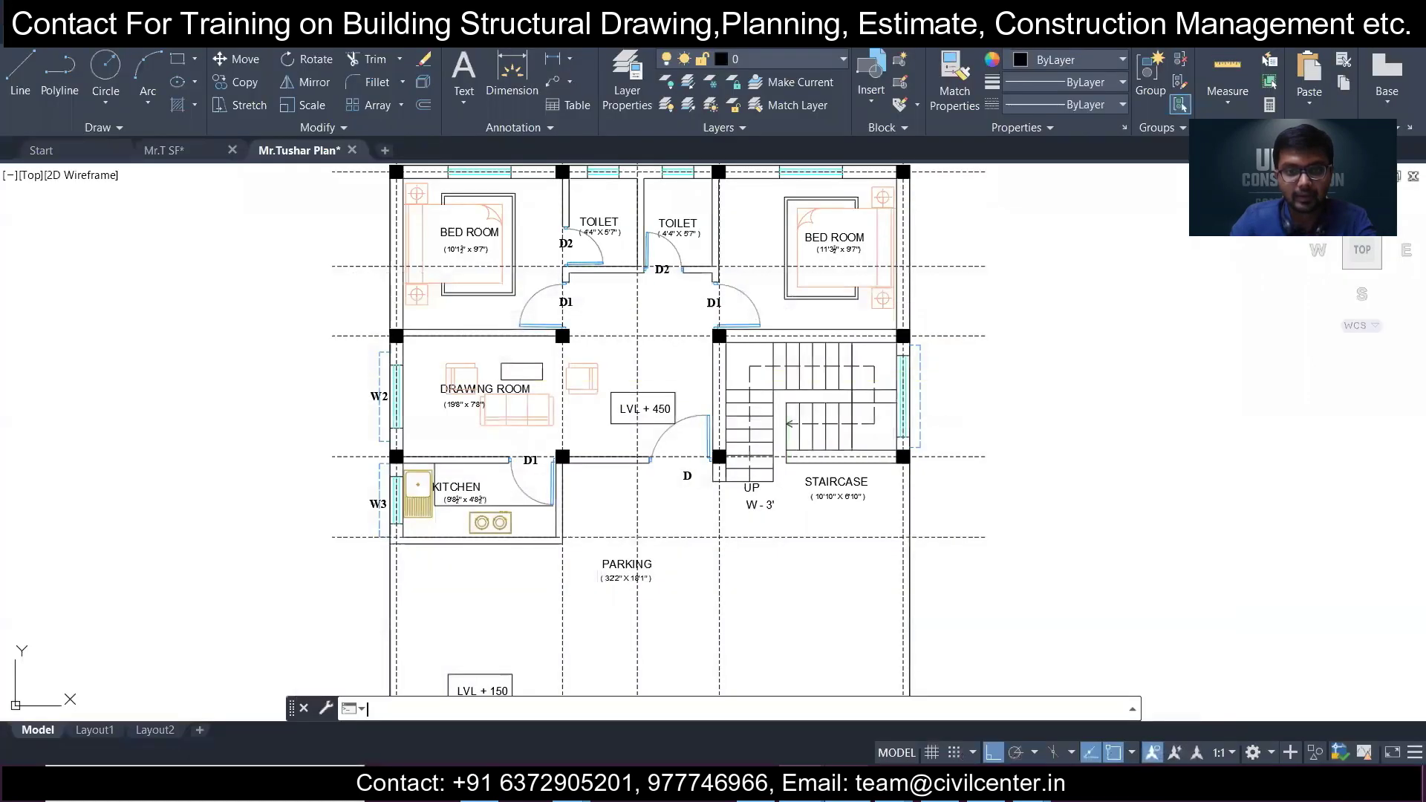
{"action": "key", "text": "alt+Tab"}
{"action": "key", "text": "alt+Tab"}
{"action": "key", "text": "alt+Tab"}
{"action": "key", "text": "alt+Tab"}
{"action": "key", "text": "alt+Tab"}
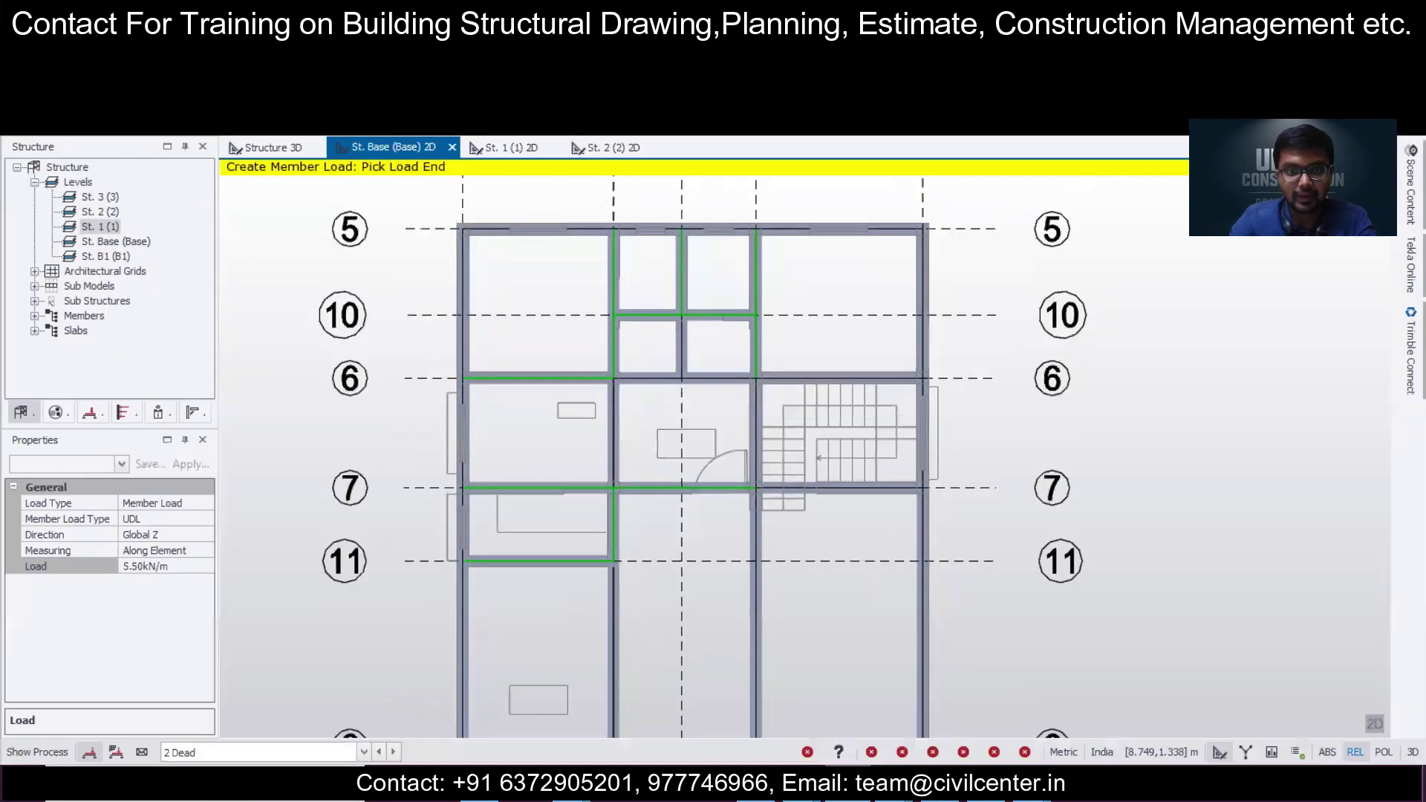
In Tekla Structural Designer, set the full UDL to 11 kN/m and apply it to the grid 5 beams between grids 1 and 4.
{"action": "left_click", "coordinate": [884, 80]}
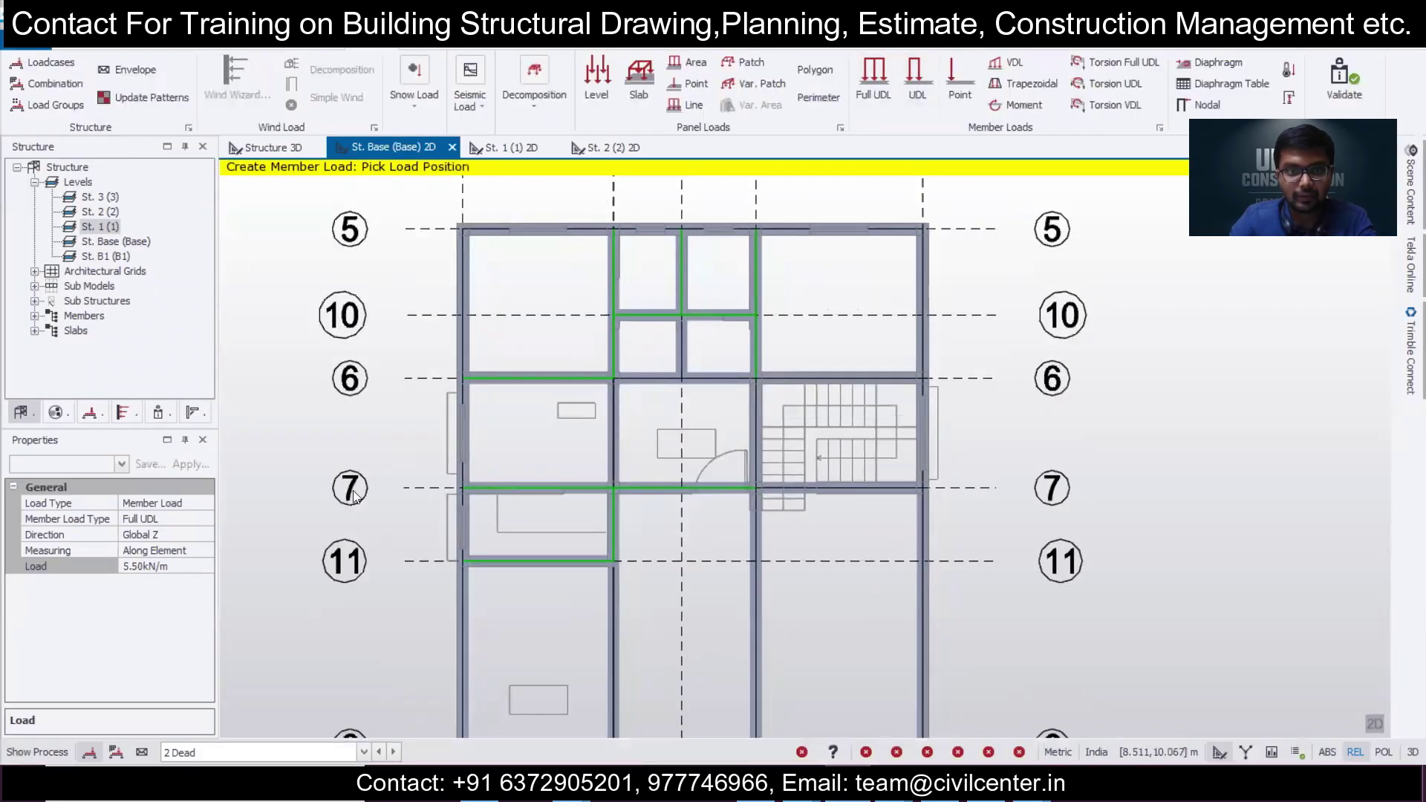
{"action": "left_click", "coordinate": [176, 568]}
{"action": "type", "text": "11"}
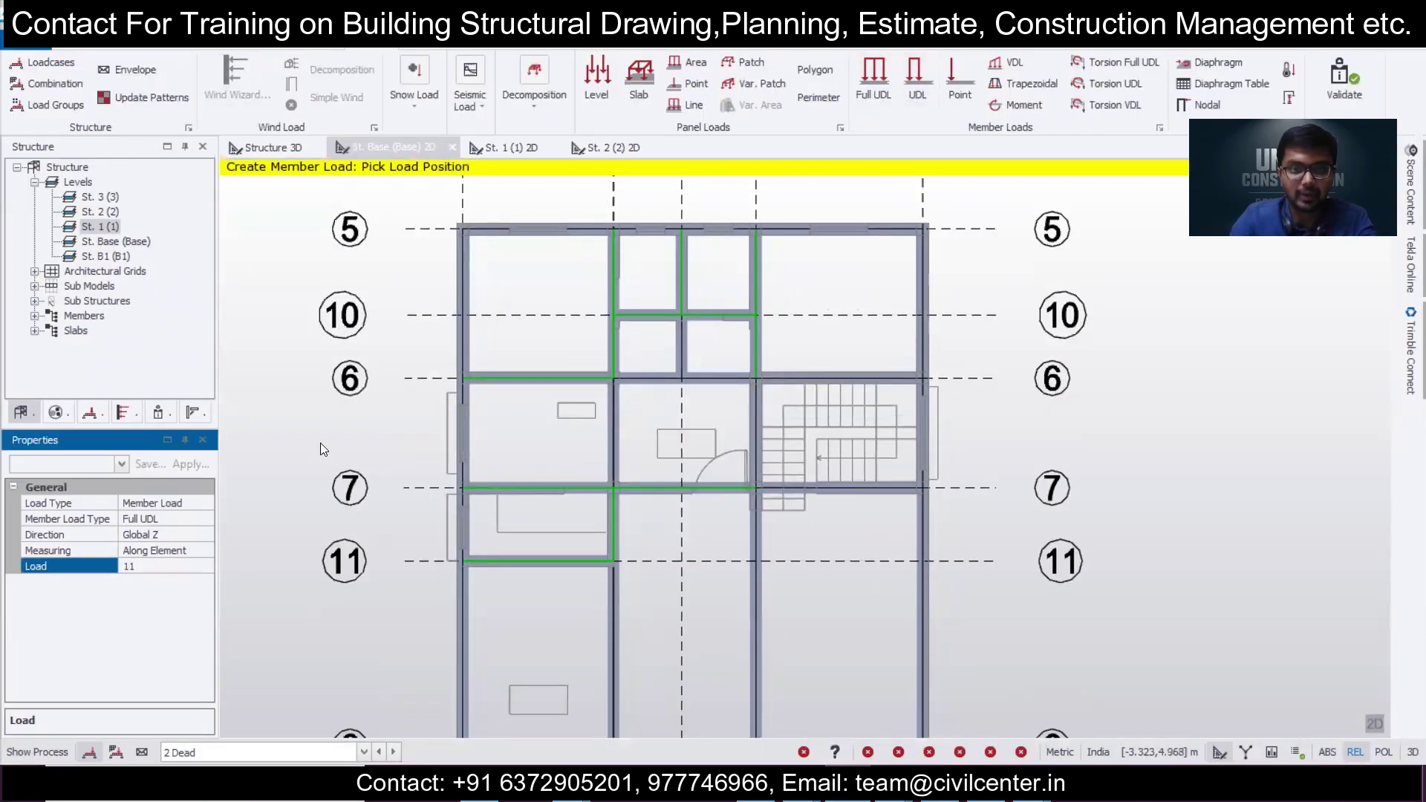
{"action": "scroll", "coordinate": [702, 263], "scroll_direction": "down", "scroll_amount": 1}
{"action": "scroll", "coordinate": [555, 329], "scroll_direction": "up", "scroll_amount": 1}
{"action": "scroll", "coordinate": [554, 329], "scroll_direction": "up", "scroll_amount": 1}
{"action": "left_click", "coordinate": [577, 202]}
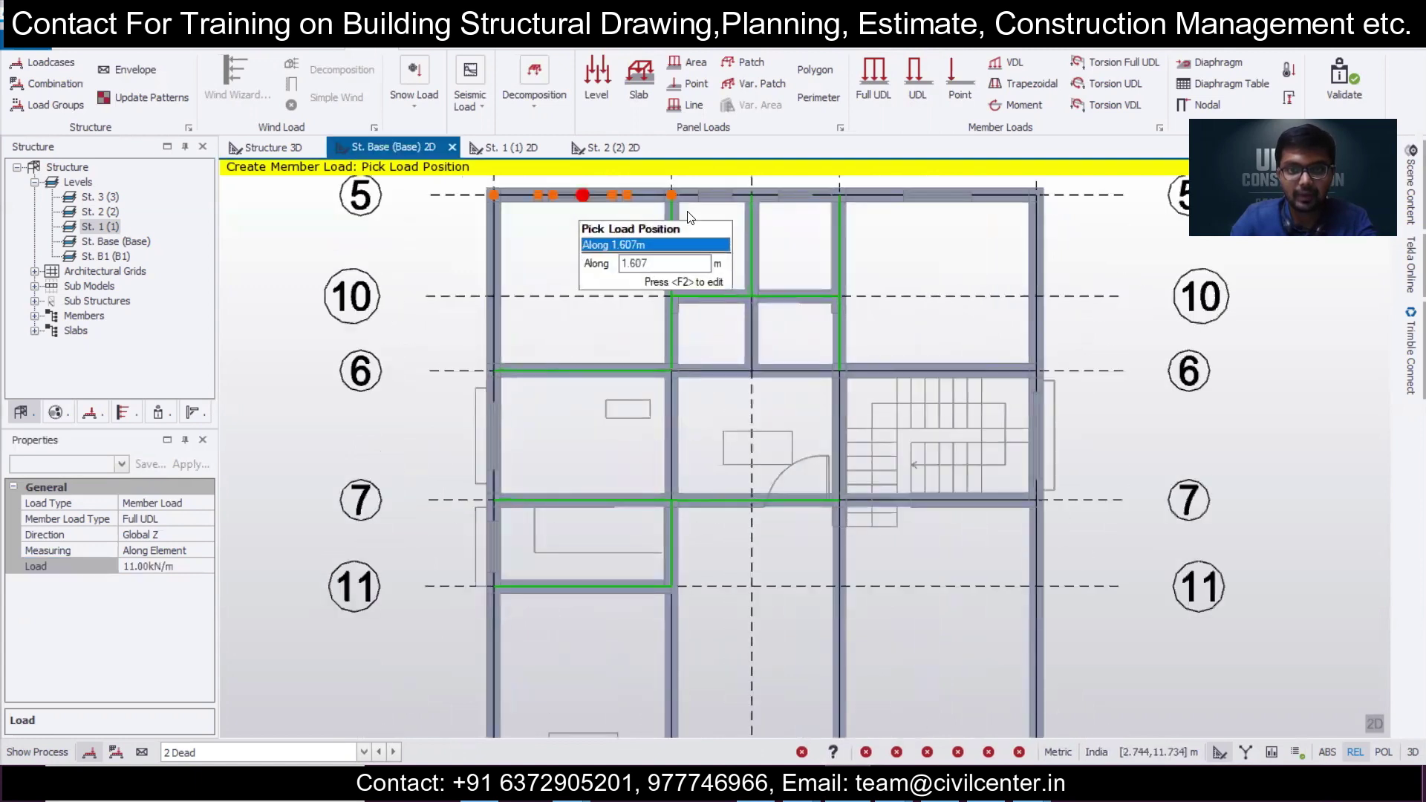
{"action": "left_click", "coordinate": [780, 197]}
{"action": "left_click", "coordinate": [942, 189]}
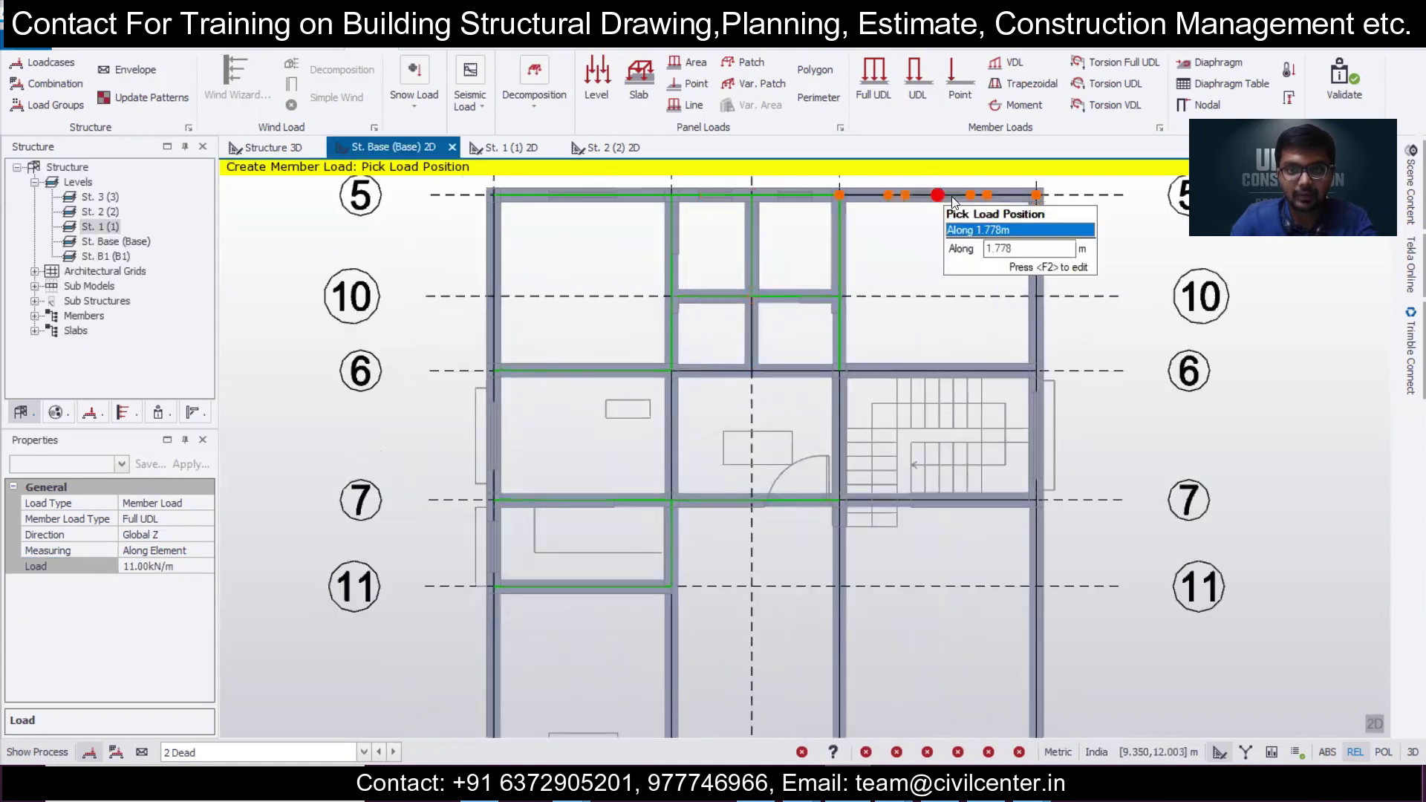
Apply 11 kN/m full UDLs around the staircase bay, to grid 4 between grids 5 and 6, and to grid 1 between grids 5 and 7.
{"action": "left_click", "coordinate": [1050, 315]}
{"action": "left_click", "coordinate": [947, 370]}
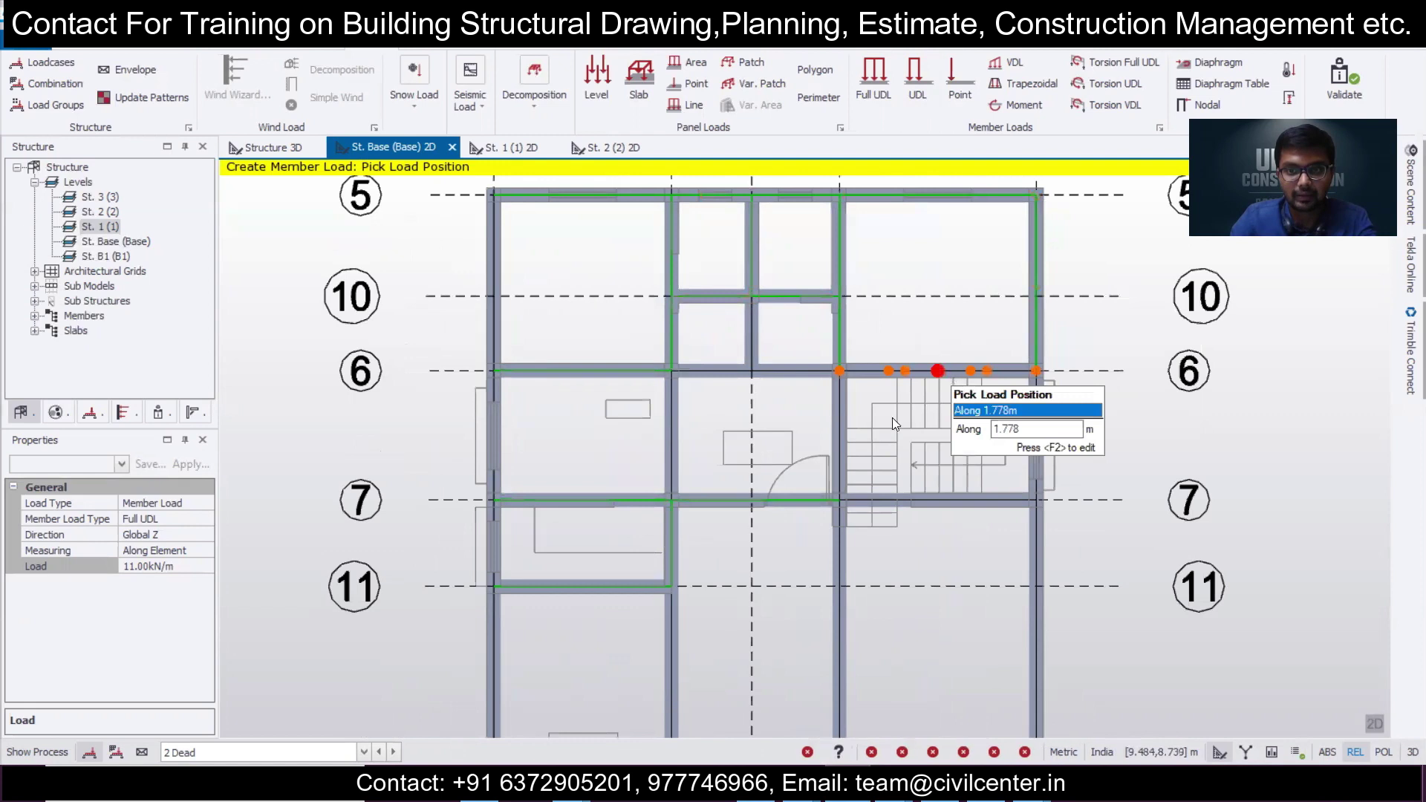
{"action": "left_click", "coordinate": [850, 441]}
{"action": "left_click", "coordinate": [918, 495]}
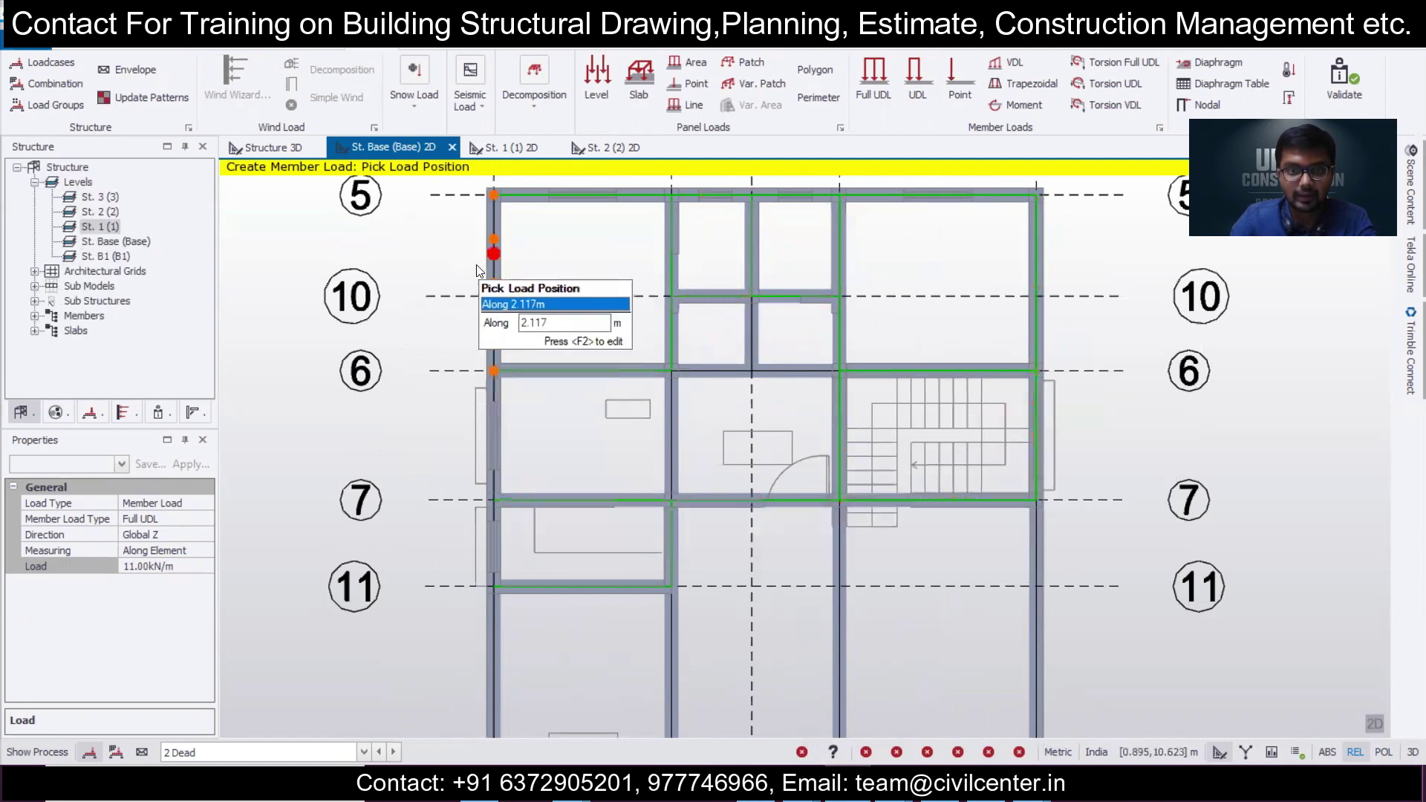
{"action": "left_click", "coordinate": [505, 437]}
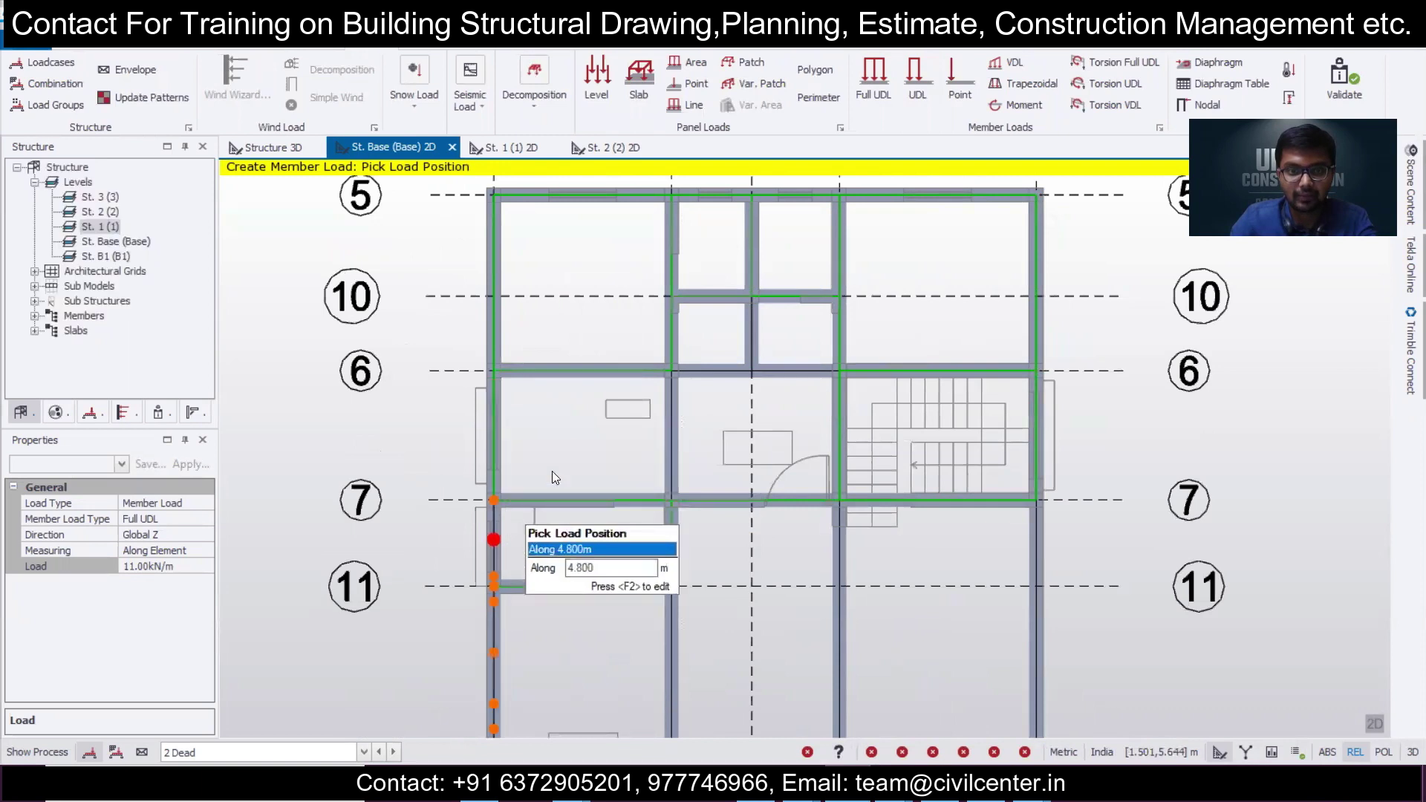
Apply an 11 kN/m UDL to part of the grid 1 beam, from grid 7 to grid 11.
{"action": "scroll", "coordinate": [774, 621], "scroll_direction": "down", "scroll_amount": 2}
{"action": "scroll", "coordinate": [573, 592], "scroll_direction": "up", "scroll_amount": 1}
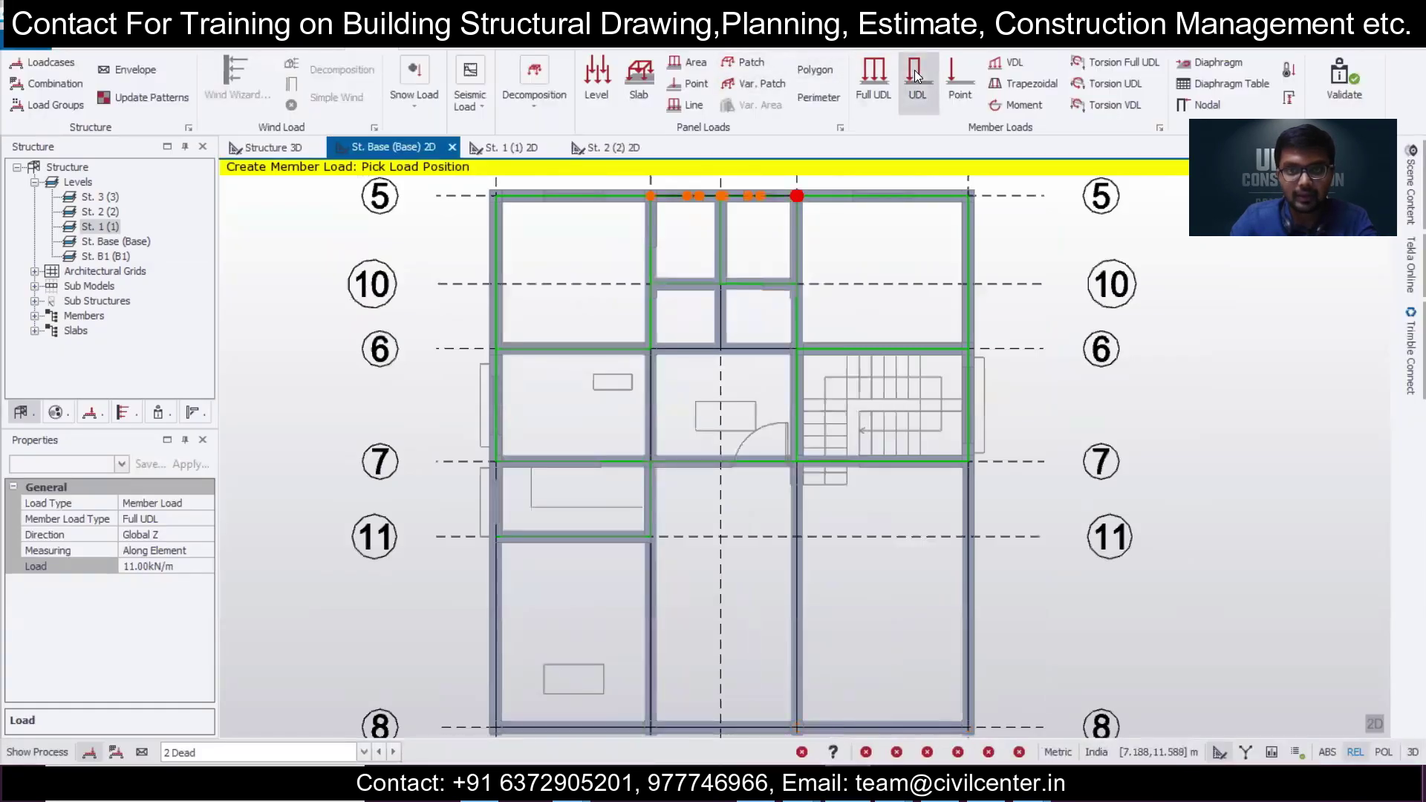
{"action": "left_click", "coordinate": [496, 462]}
{"action": "scroll", "coordinate": [498, 551], "scroll_direction": "up", "scroll_amount": 3}
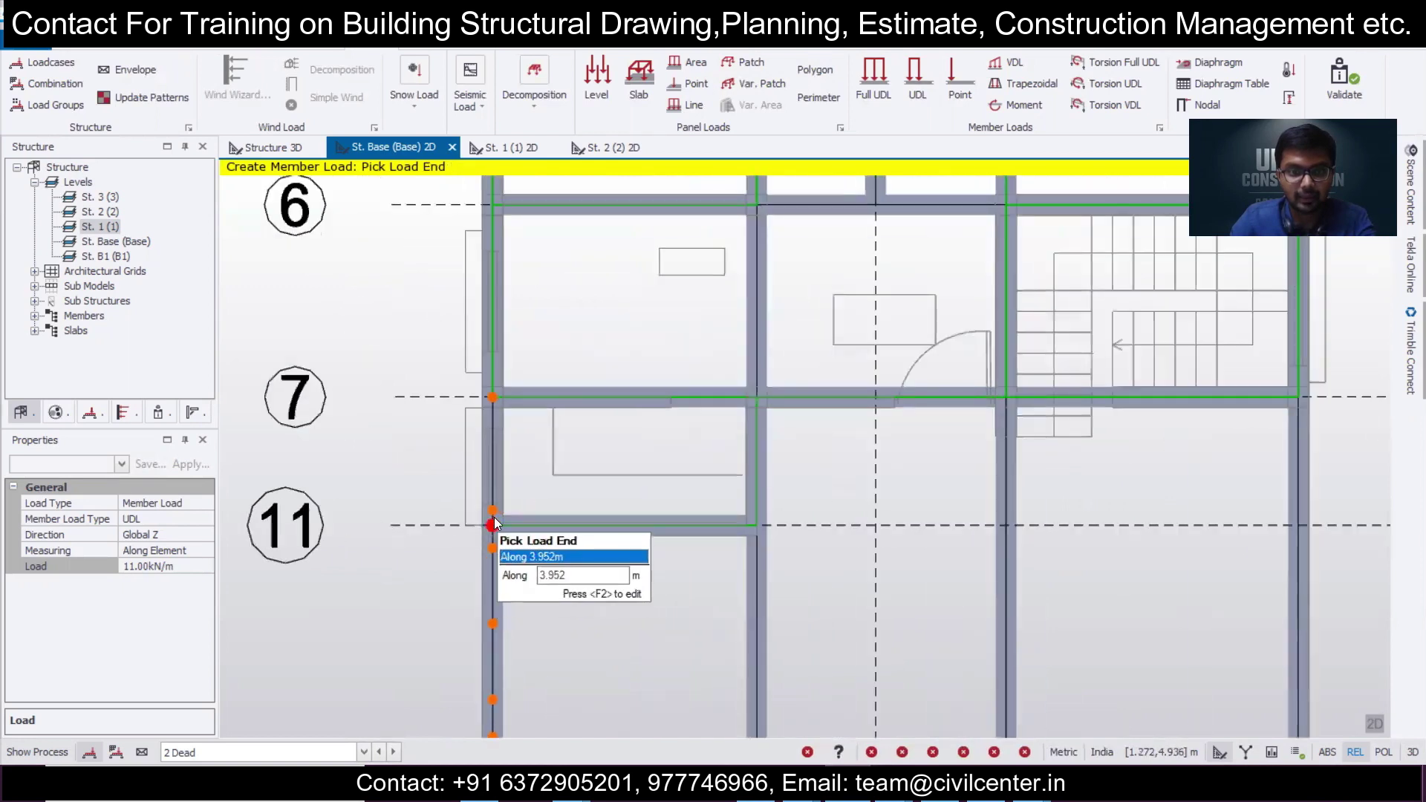
{"action": "scroll", "coordinate": [759, 554], "scroll_direction": "down", "scroll_amount": 5}
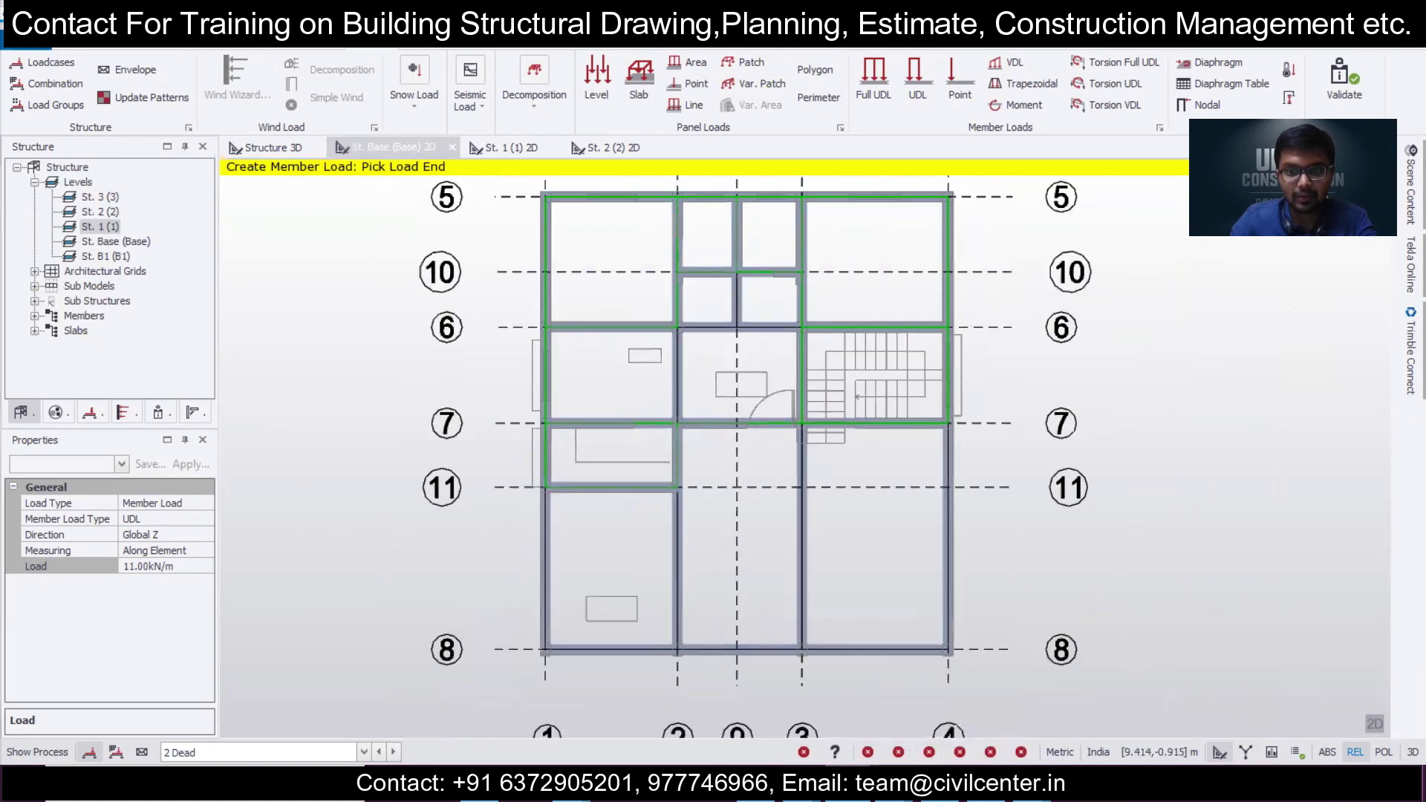
Inspect the applied base-level wall loads in the 3D view and return to the 2D plan.
{"action": "key", "text": "alt+Tab"}
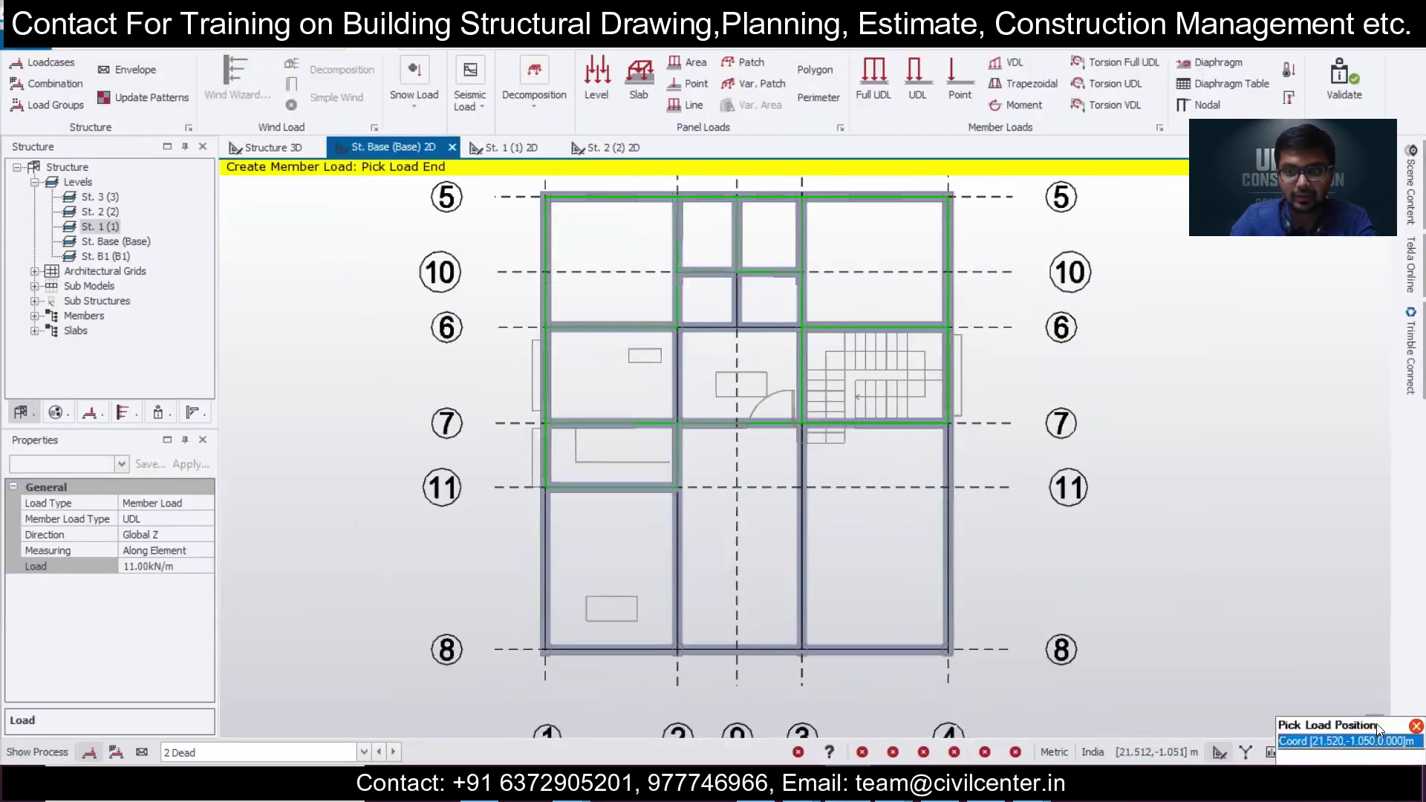
{"action": "left_click", "coordinate": [1375, 725]}
{"action": "scroll", "coordinate": [913, 455], "scroll_direction": "up", "scroll_amount": 5}
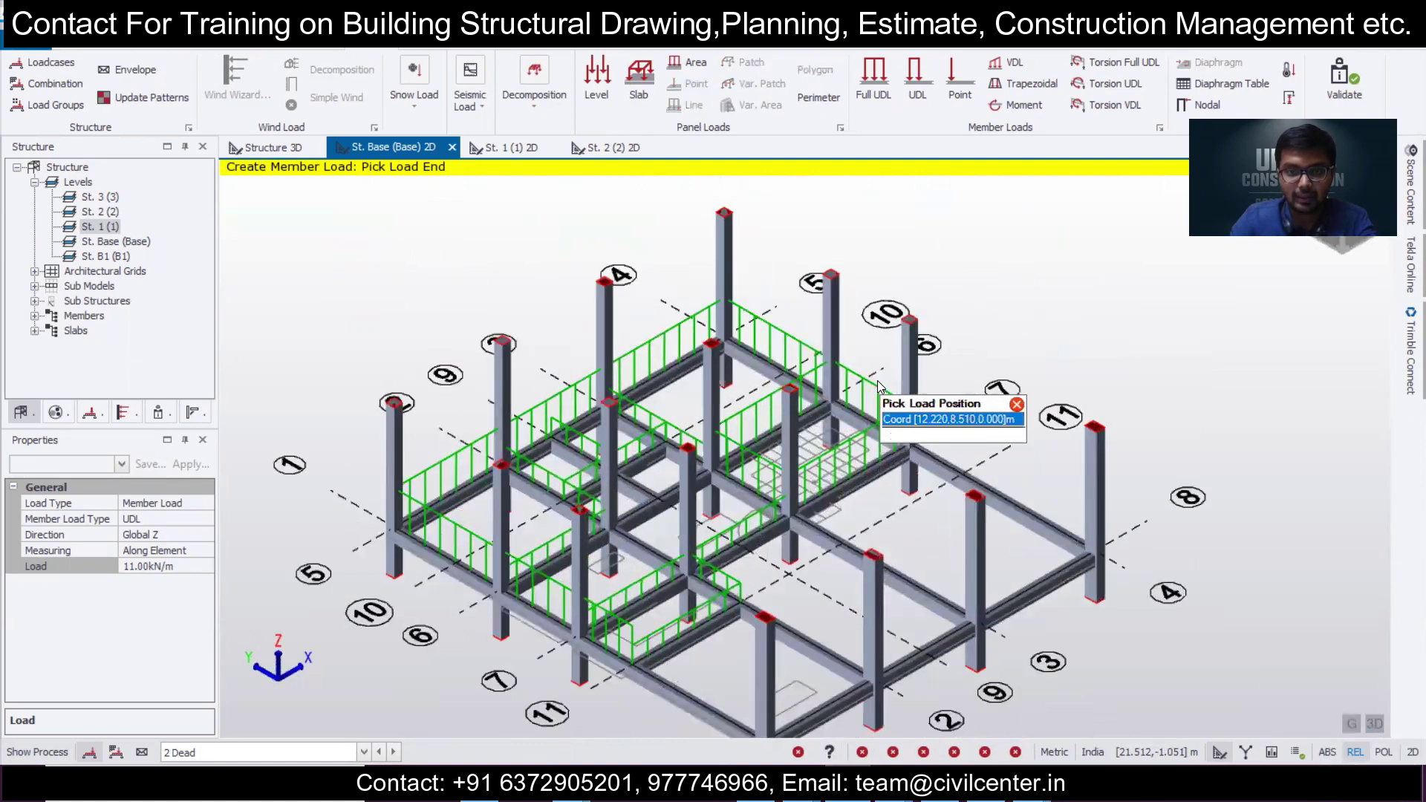
{"action": "middle_click_drag", "start_coordinate": [913, 455], "coordinate": [1000, 411]}
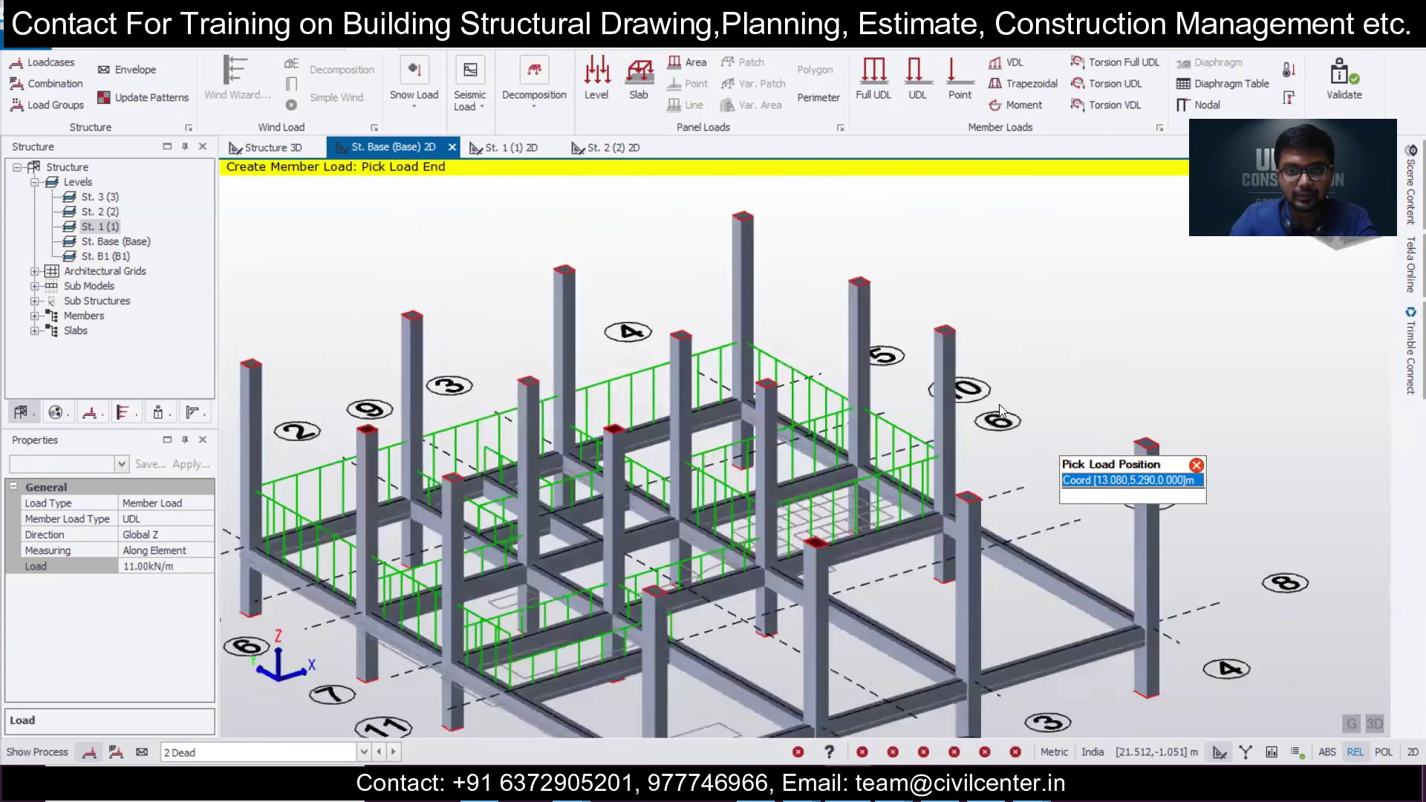
{"action": "left_click", "coordinate": [1374, 725]}
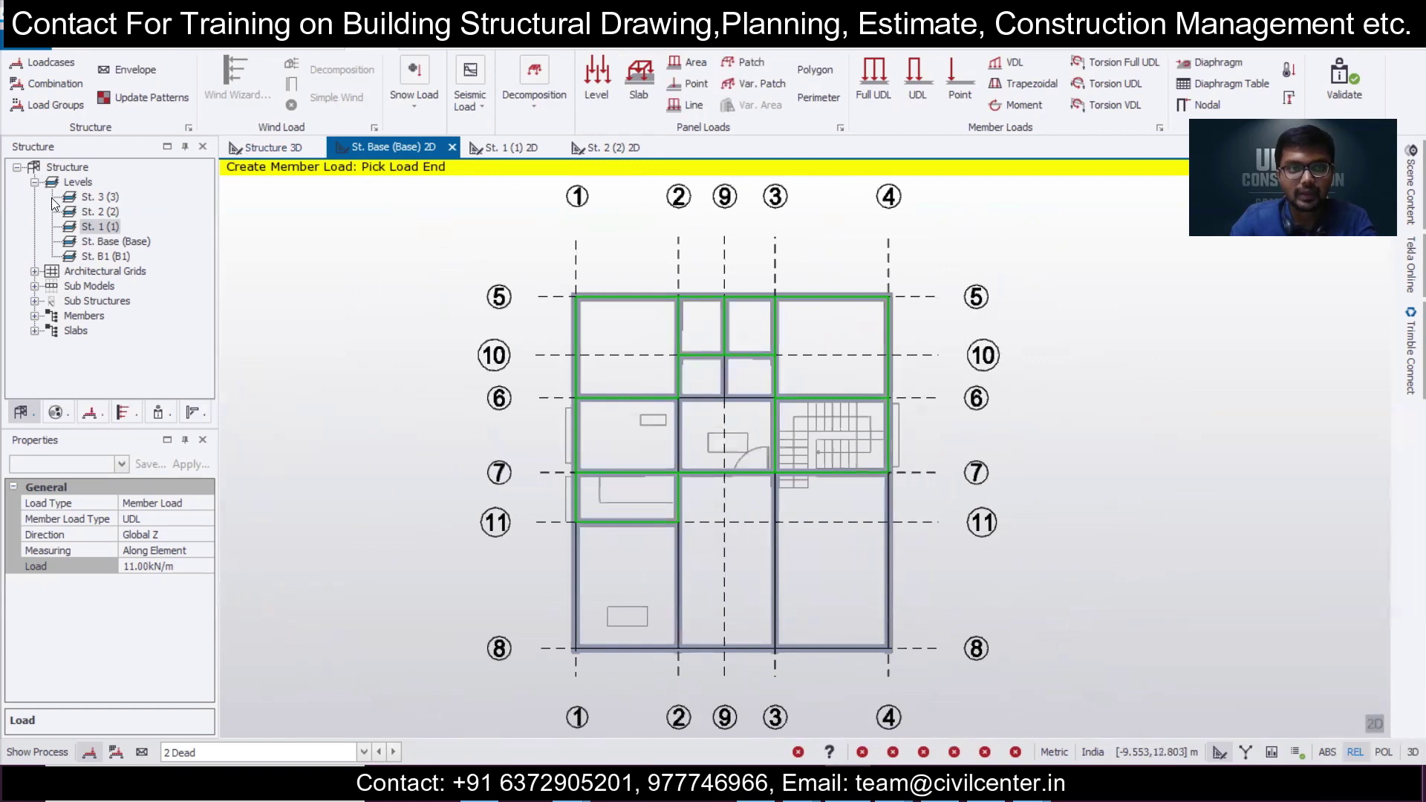
Open the St. 1 level plan, make 2 Dead the active loadcase, and set up a full UDL member load of 5.5 kN/m.
{"action": "double_click", "coordinate": [106, 226]}
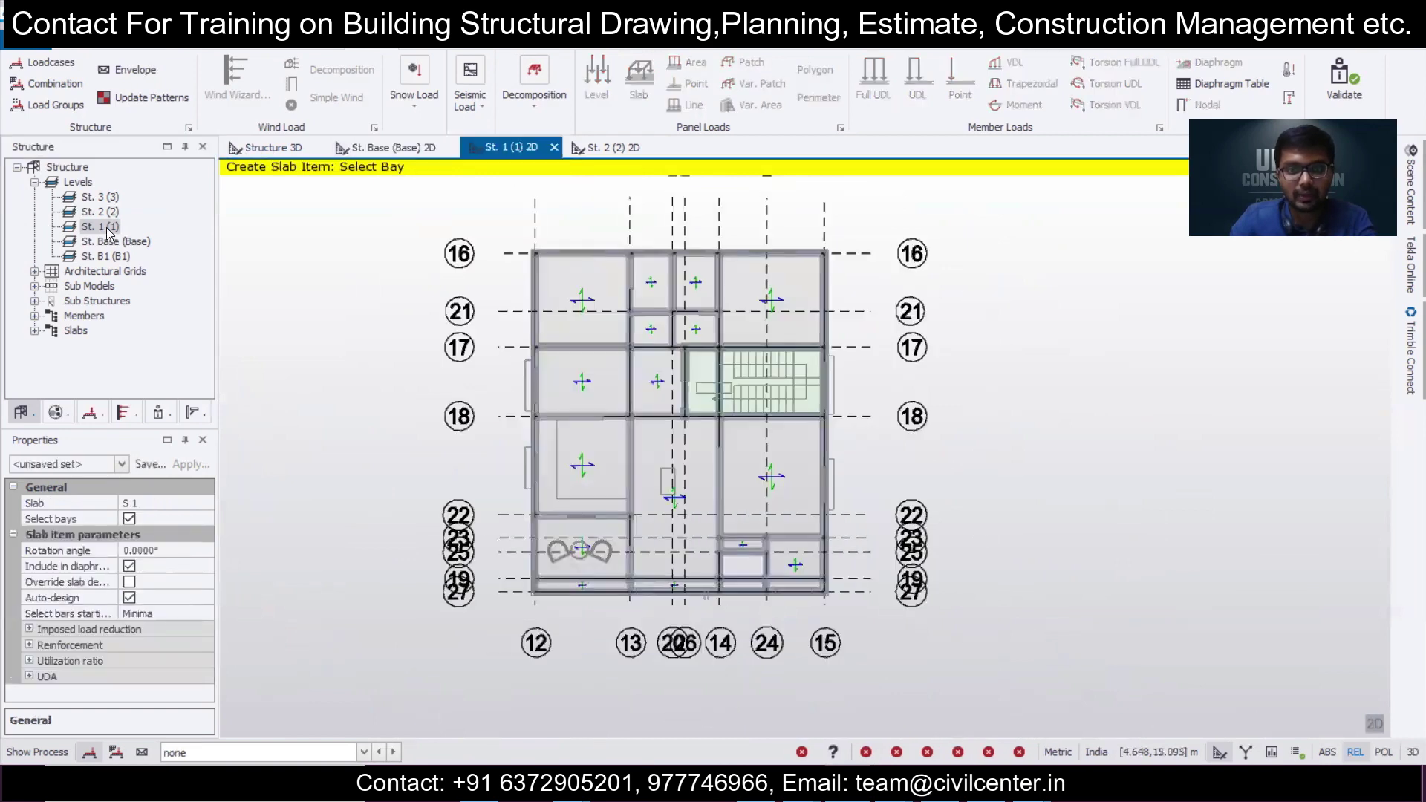
{"action": "scroll", "coordinate": [420, 388], "scroll_direction": "up", "scroll_amount": 1}
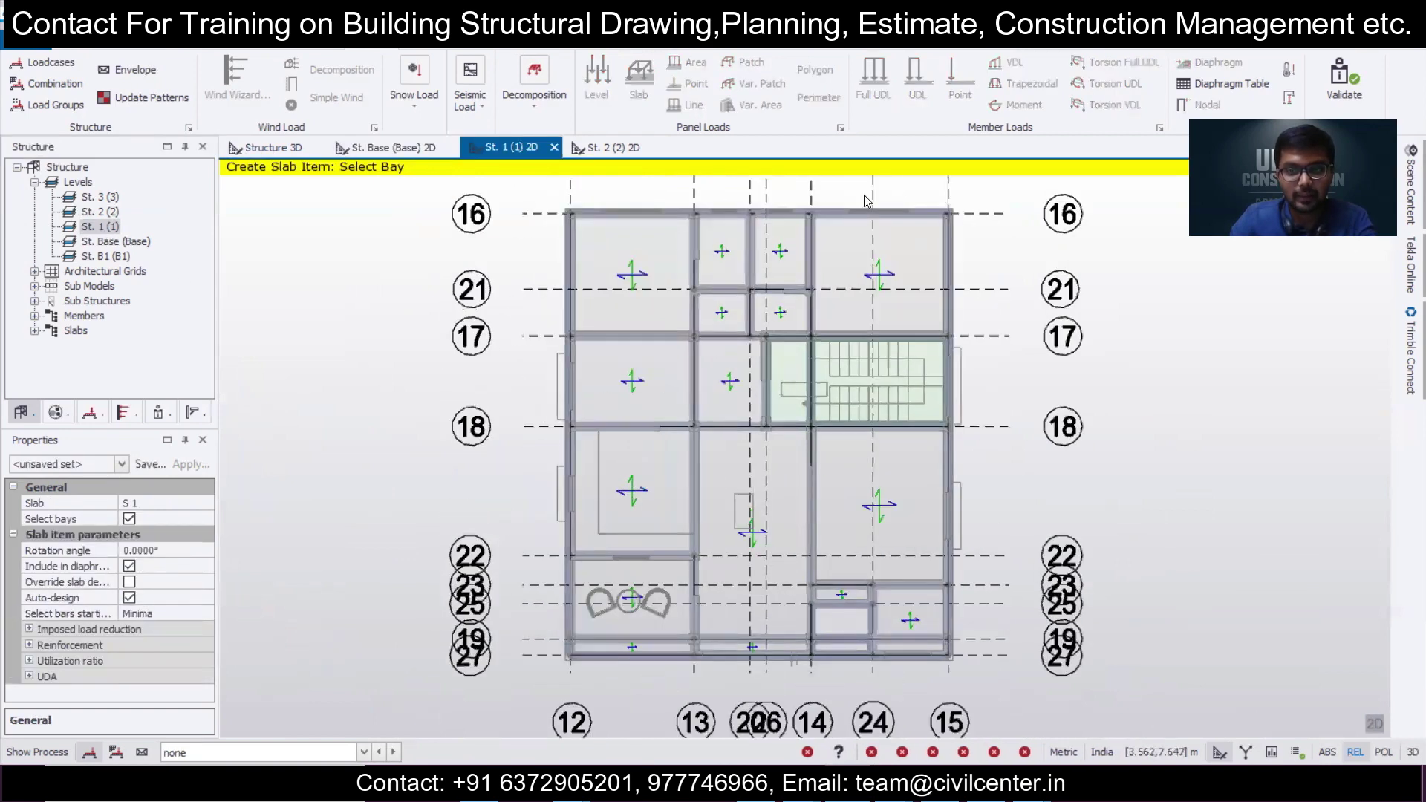
{"action": "left_click", "coordinate": [341, 753]}
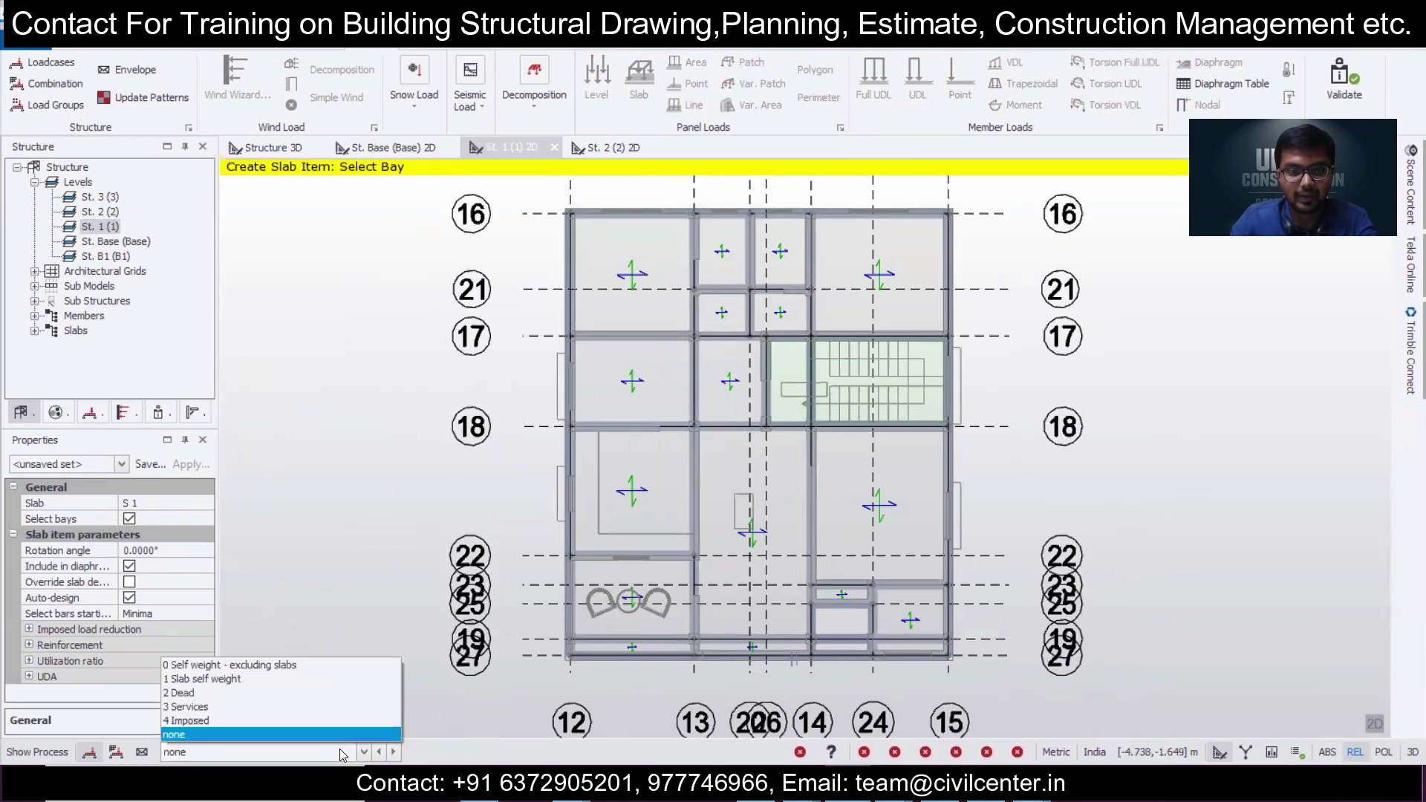
{"action": "left_click", "coordinate": [344, 692]}
{"action": "left_click", "coordinate": [871, 79]}
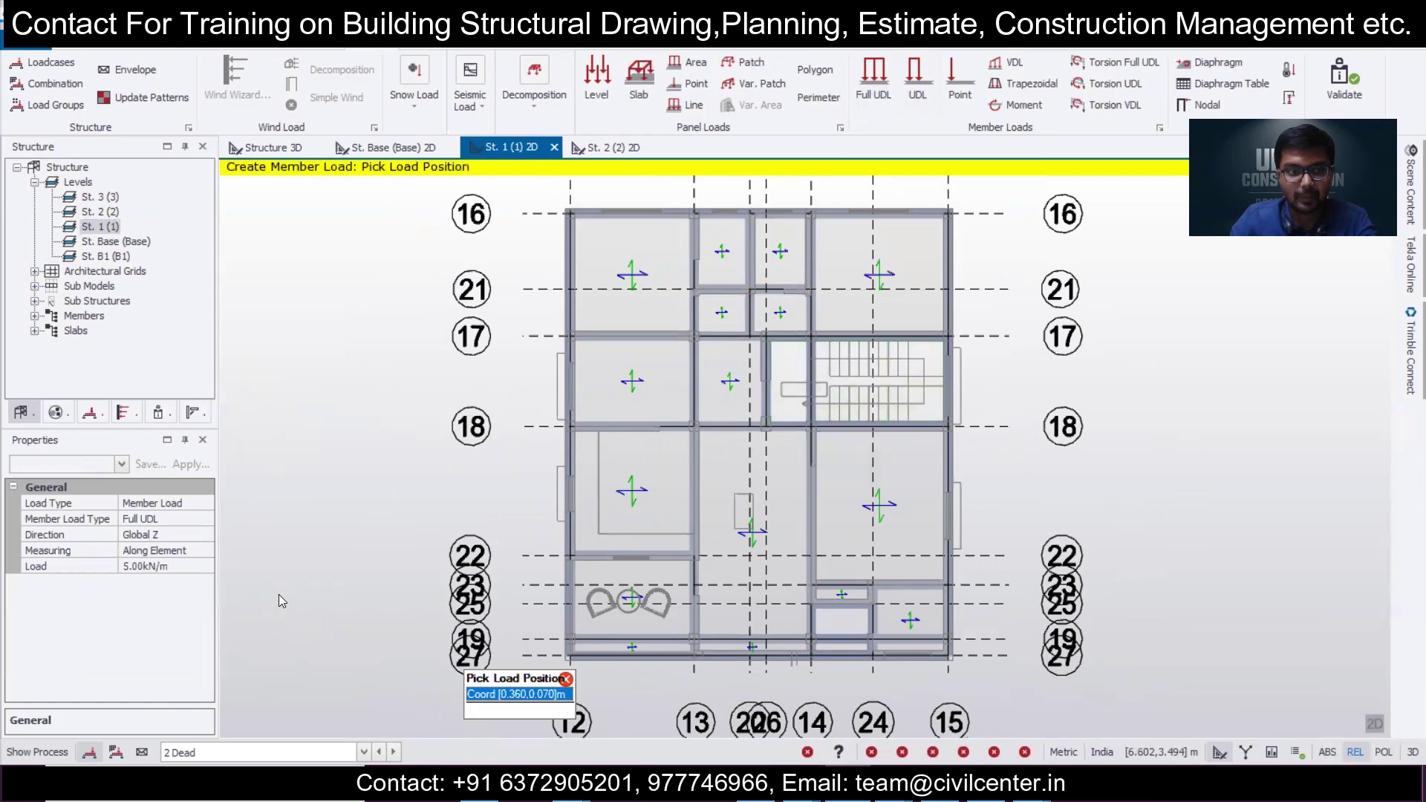
{"action": "left_click", "coordinate": [176, 565]}
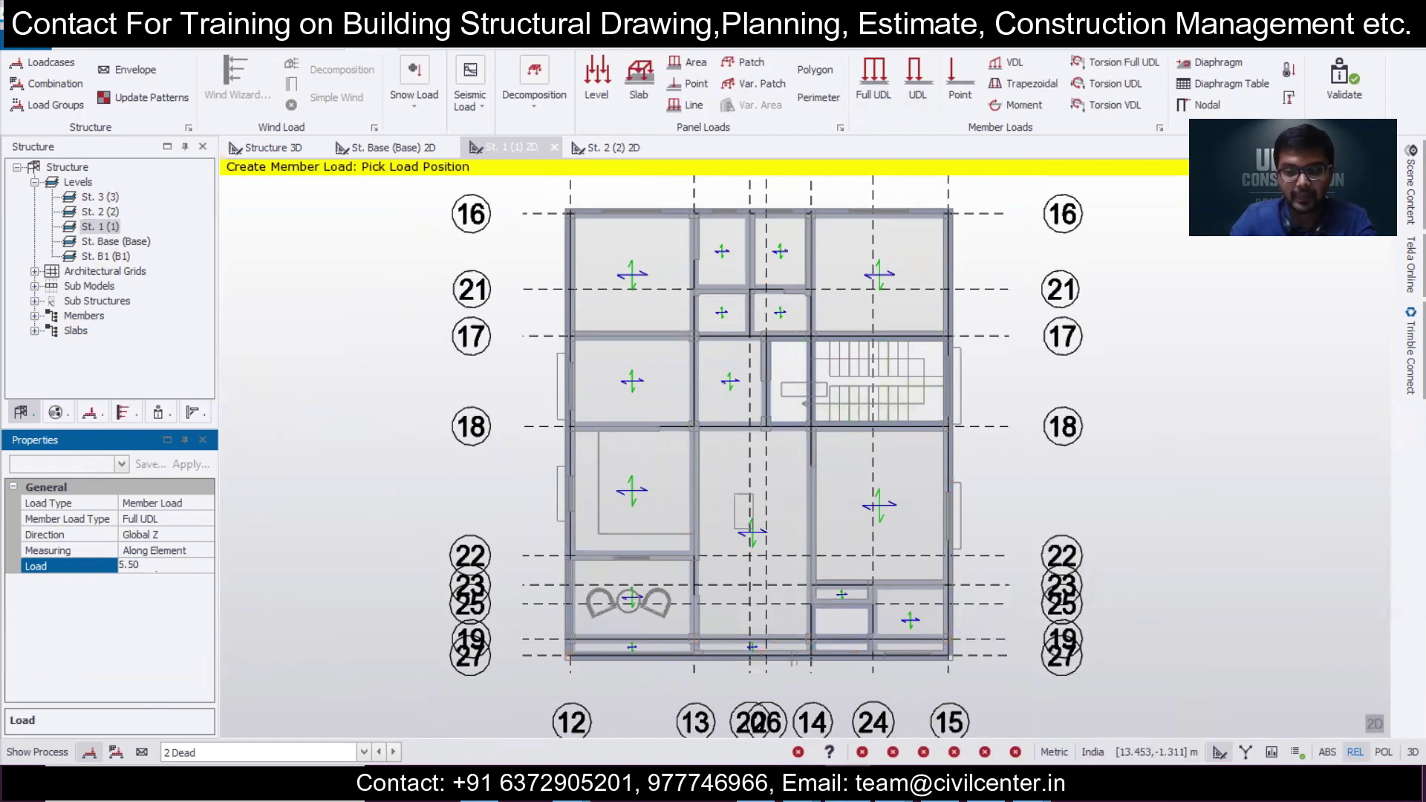
Switch to the Mr.Tushar Plan drawing in AutoCAD and examine the upper floor's walls around the bedrooms, toilets, dining room and staircase.
{"action": "left_click", "coordinate": [799, 784]}
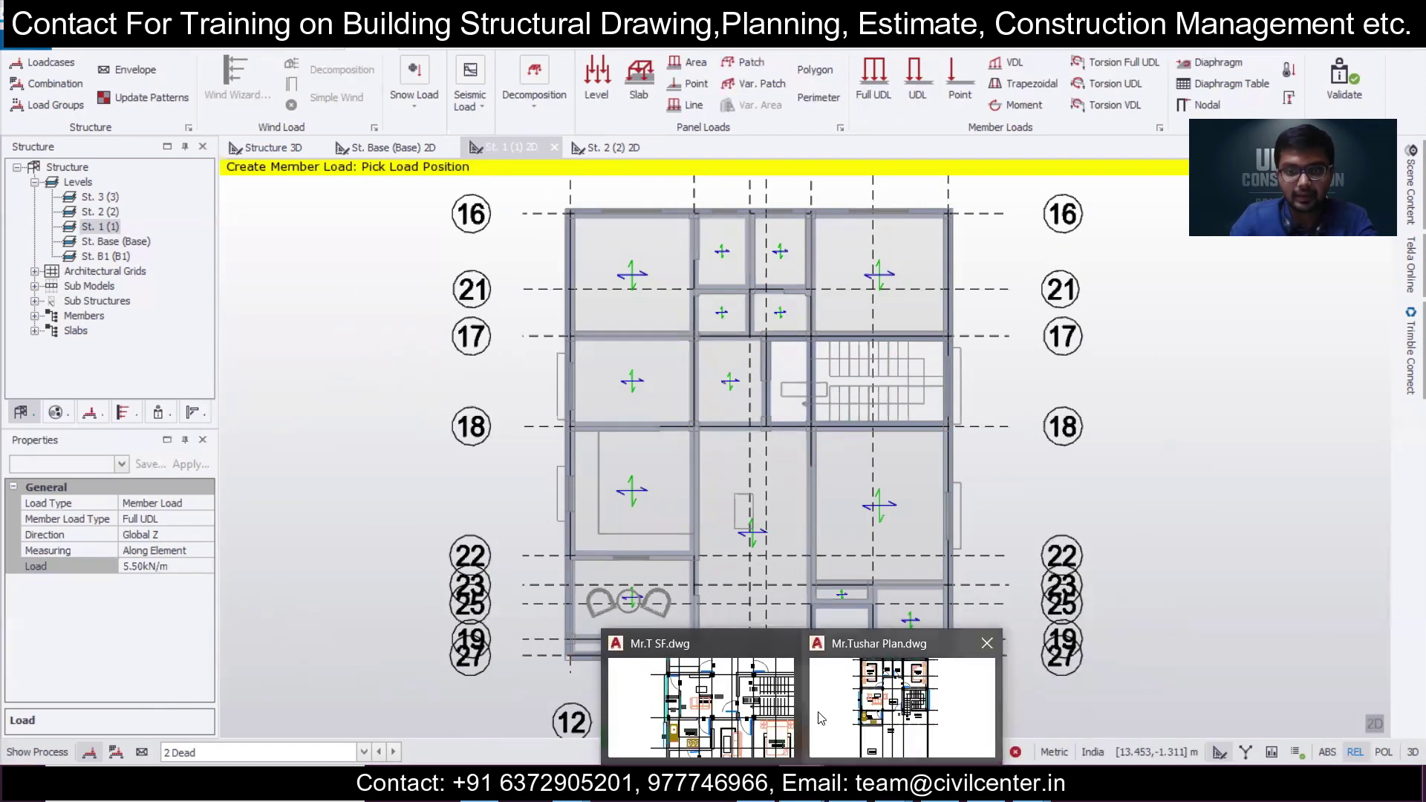
{"action": "left_click", "coordinate": [903, 705]}
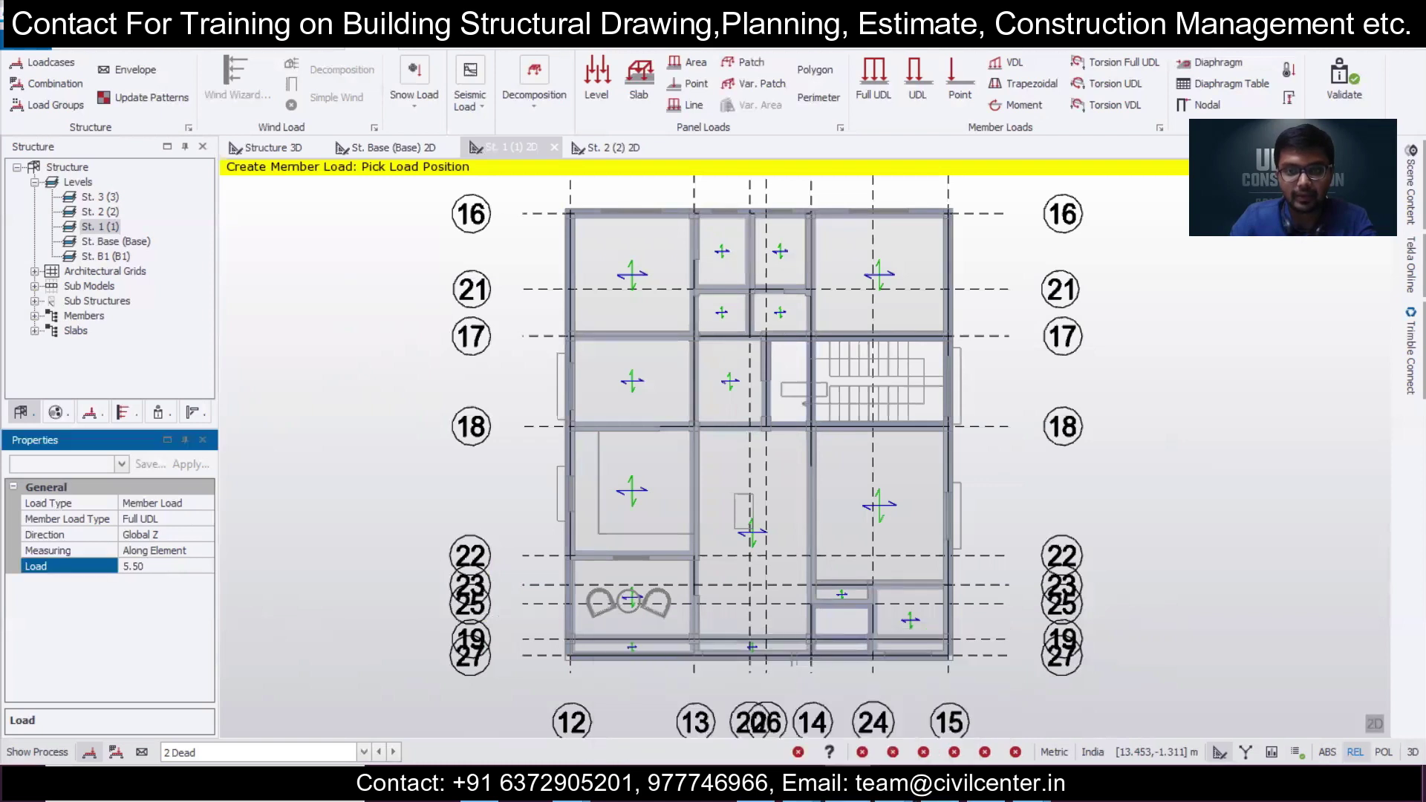
{"action": "scroll", "coordinate": [652, 413], "scroll_direction": "down", "scroll_amount": 4}
{"action": "middle_click_drag", "start_coordinate": [755, 465], "coordinate": [314, 472]}
{"action": "scroll", "coordinate": [580, 498], "scroll_direction": "up", "scroll_amount": 2}
{"action": "middle_click_drag", "start_coordinate": [814, 477], "coordinate": [631, 571]}
{"action": "scroll", "coordinate": [580, 497], "scroll_direction": "up", "scroll_amount": 2}
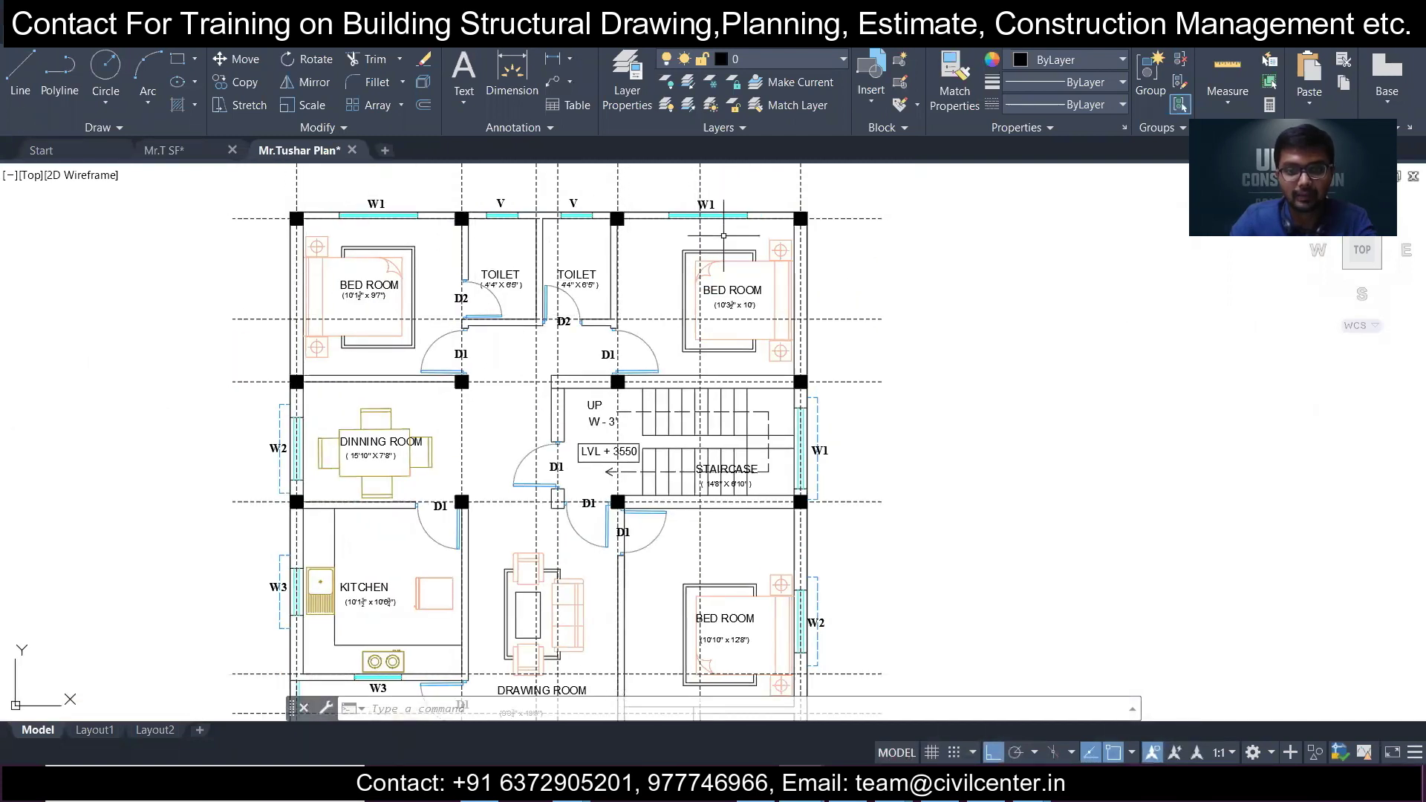
In Tekla Structural Designer, apply 5.5 kN/m full UDLs to the grid 16 beams, grids 13 and 14 between grids 16 and 17, and the toilets' grid 21 wall.
{"action": "key", "text": "alt+Tab"}
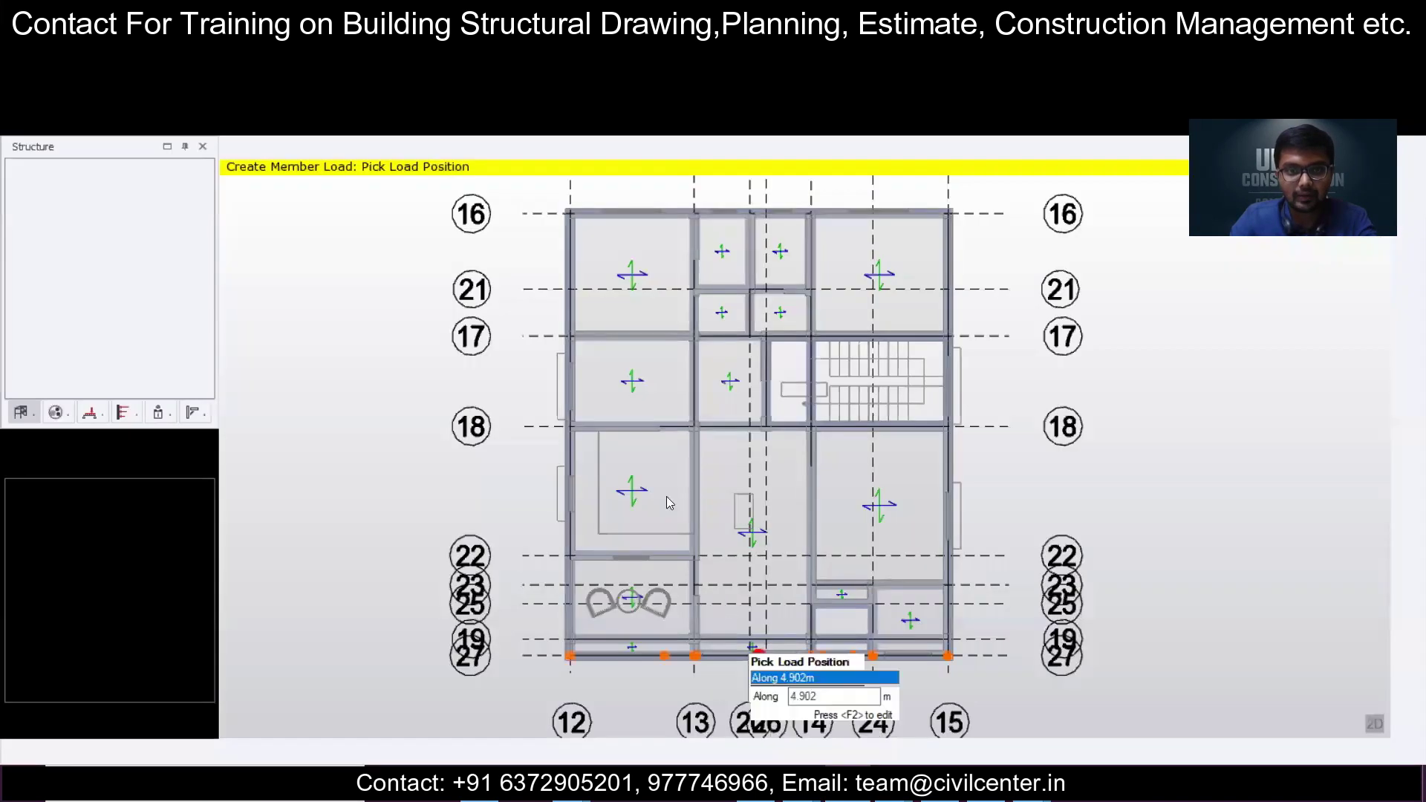
{"action": "left_click", "coordinate": [652, 223]}
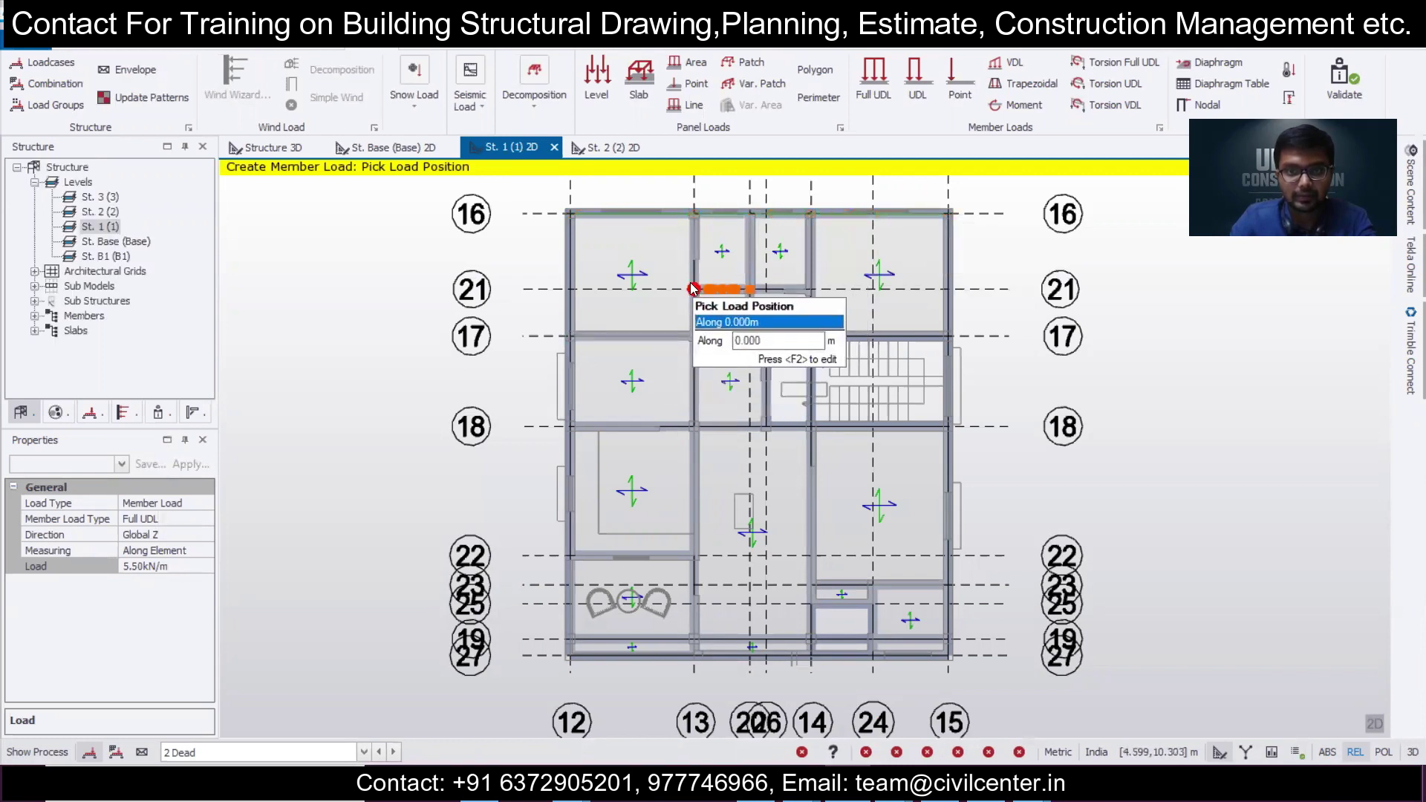
{"action": "left_click", "coordinate": [694, 255]}
{"action": "left_click", "coordinate": [809, 254]}
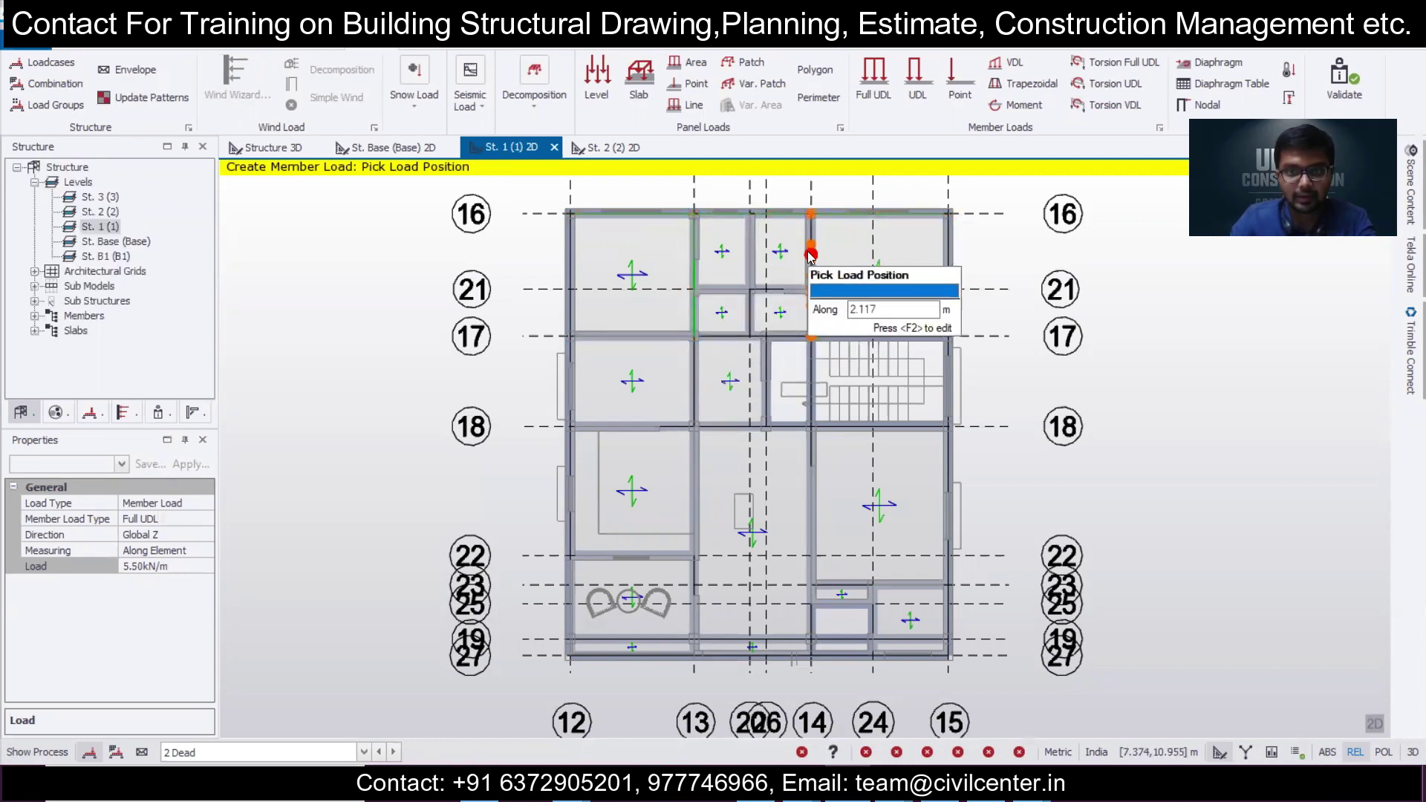
{"action": "left_click", "coordinate": [778, 282]}
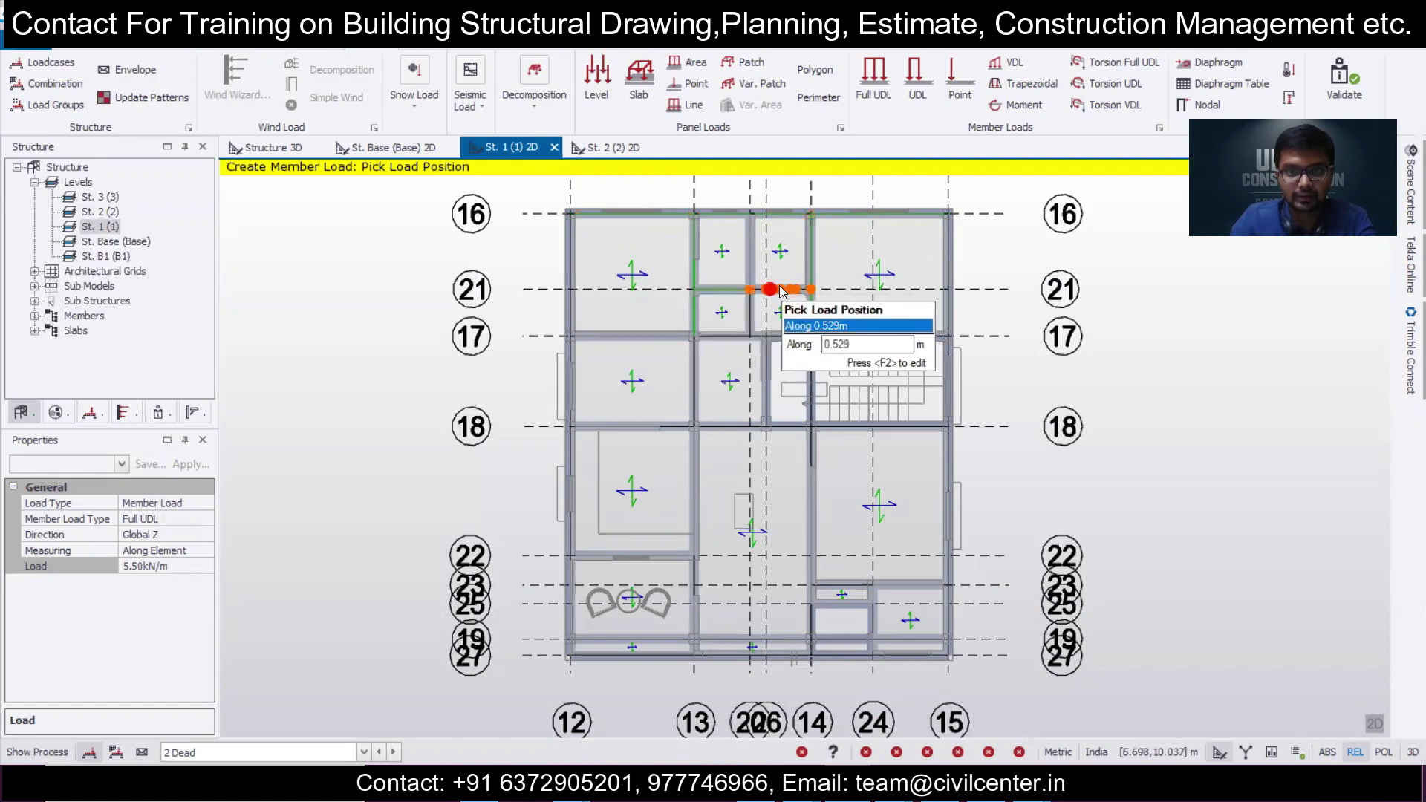
Apply a 5.5 kN/m UDL to the grid 20 beam between the toilets, starting at grid 16 and ending at grid 21.
{"action": "scroll", "coordinate": [865, 283], "scroll_direction": "up", "scroll_amount": 3}
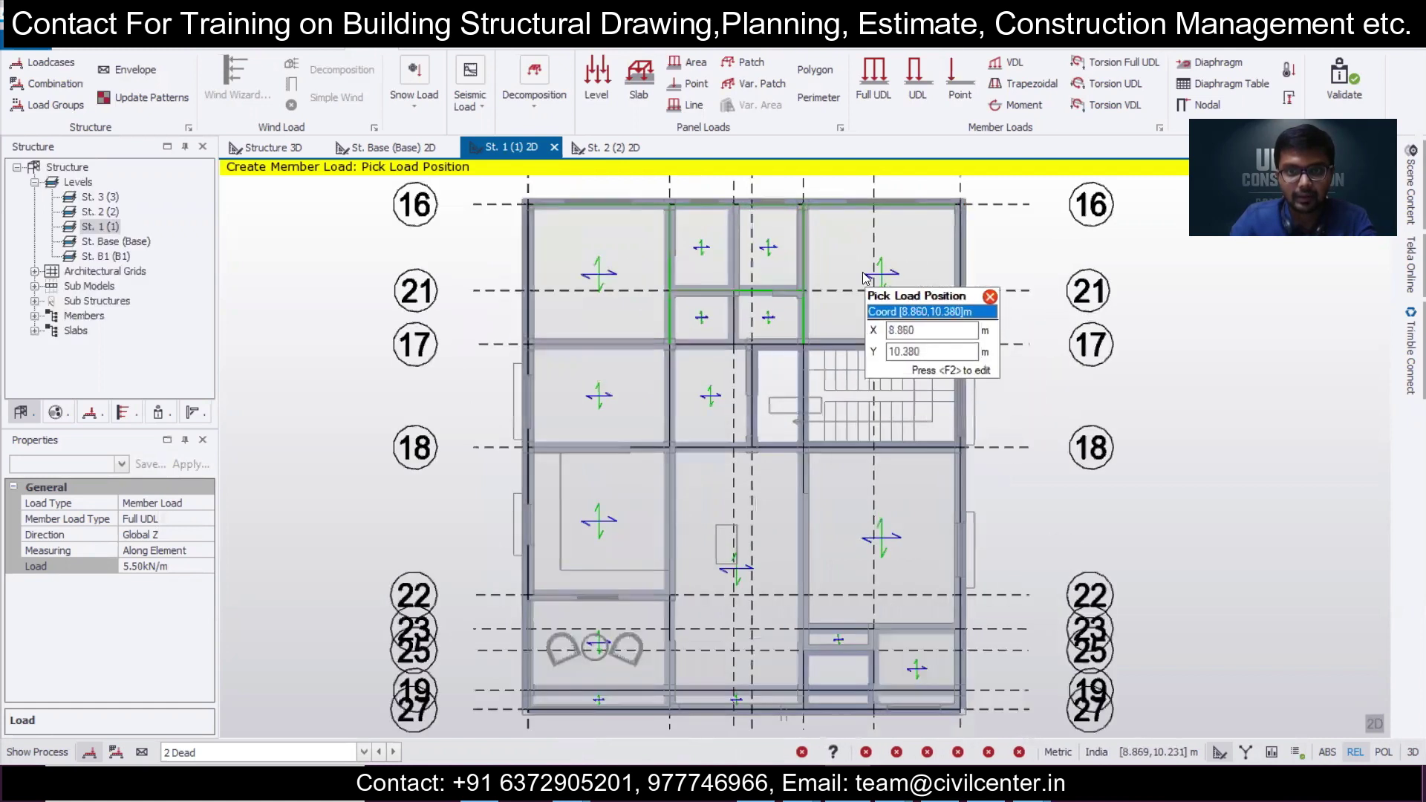
{"action": "left_click", "coordinate": [915, 80]}
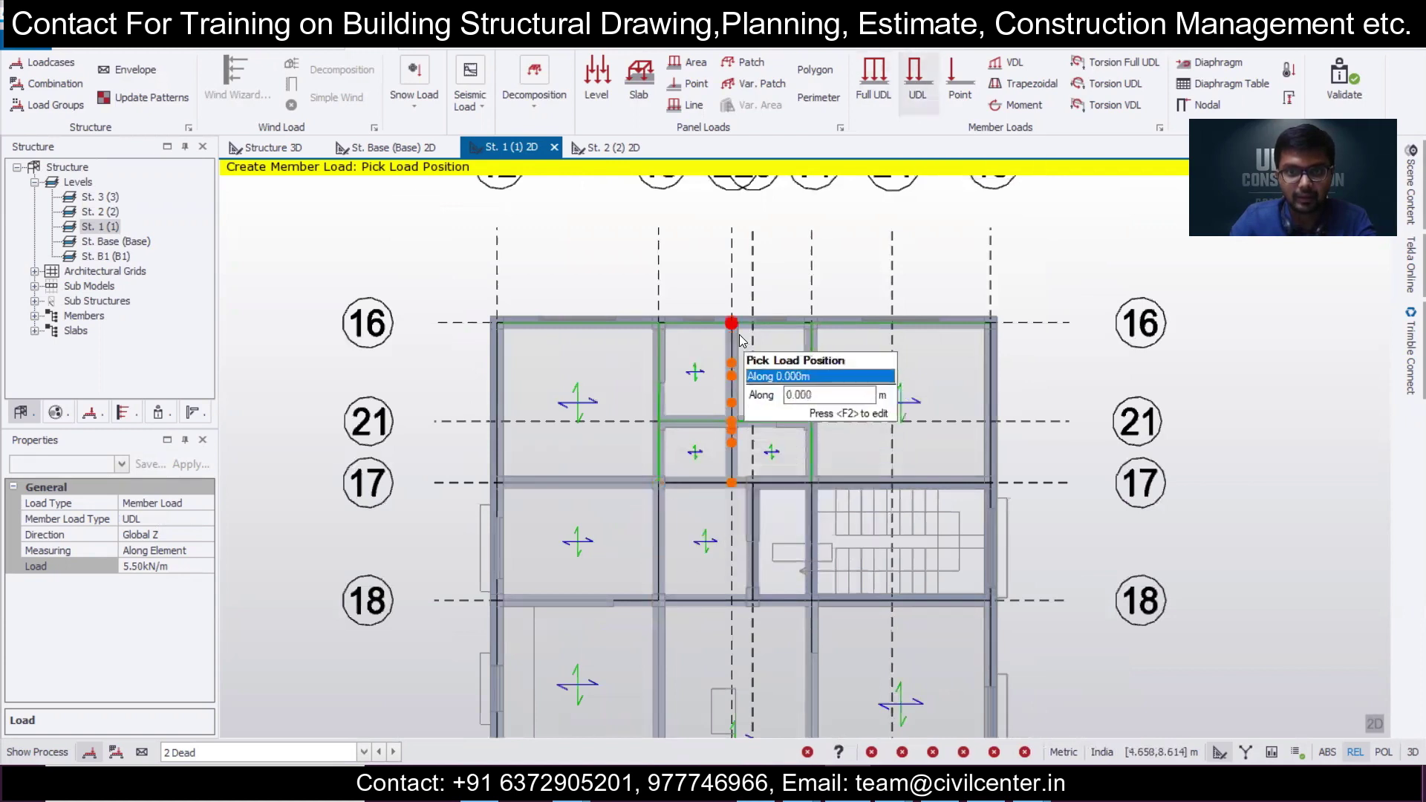
{"action": "left_click", "coordinate": [732, 423]}
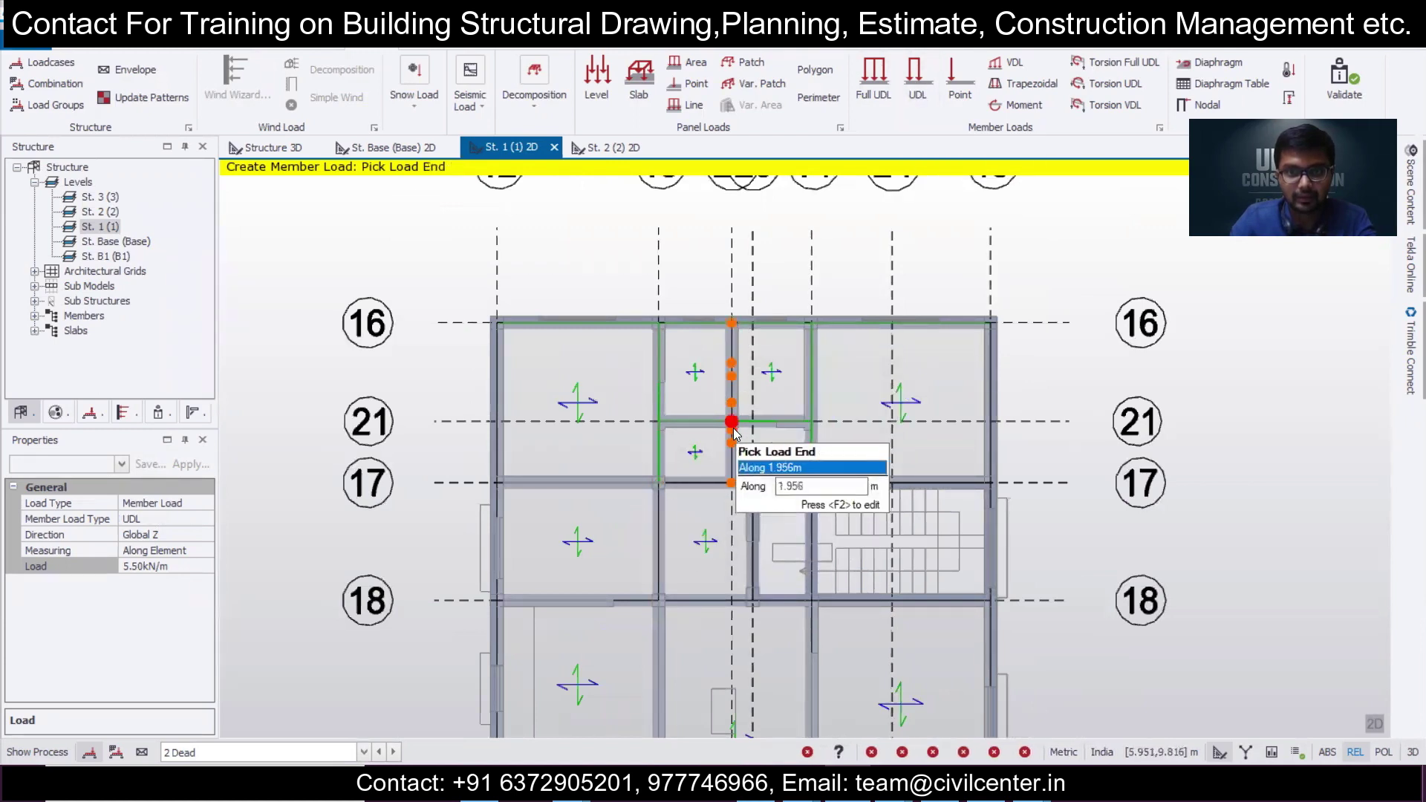
{"action": "left_click", "coordinate": [733, 483]}
Consult AutoCAD's first floor plan and, back in Tekla Structural Designer, apply 5.5 kN/m full UDLs to the dining room's grid 12, 13 and 17 beams.
{"action": "left_click", "coordinate": [852, 784]}
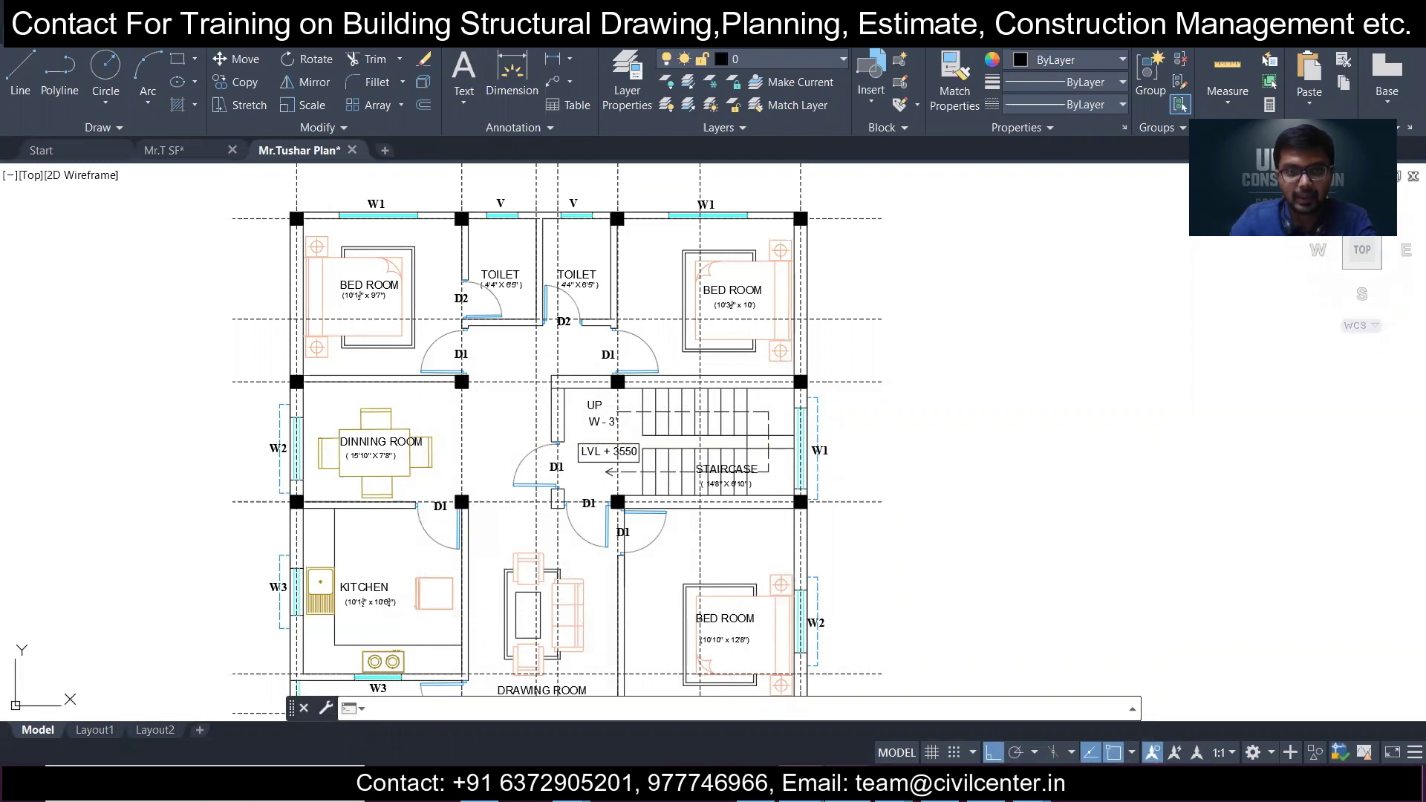
{"action": "scroll", "coordinate": [705, 540], "scroll_direction": "down", "scroll_amount": 2}
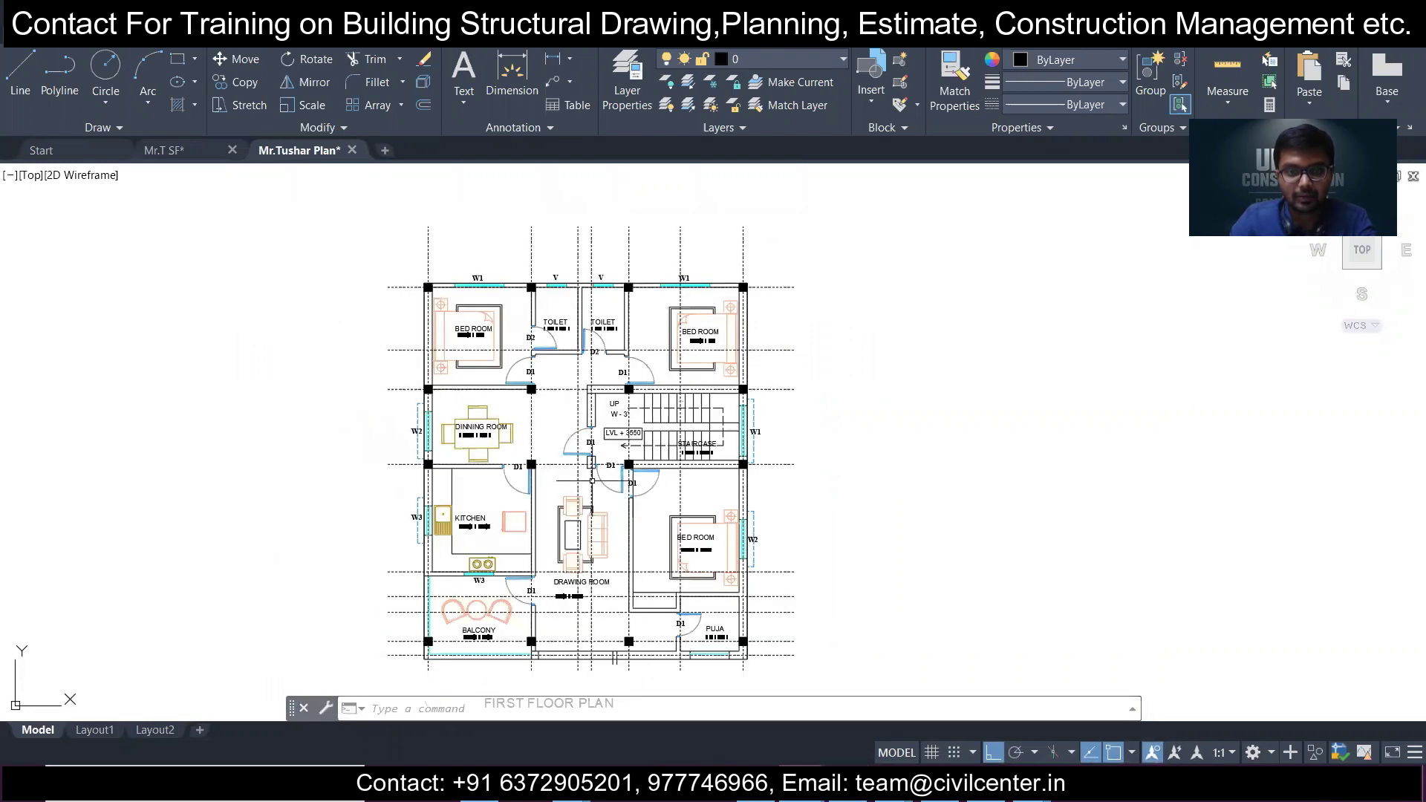
{"action": "scroll", "coordinate": [453, 408], "scroll_direction": "up", "scroll_amount": 2}
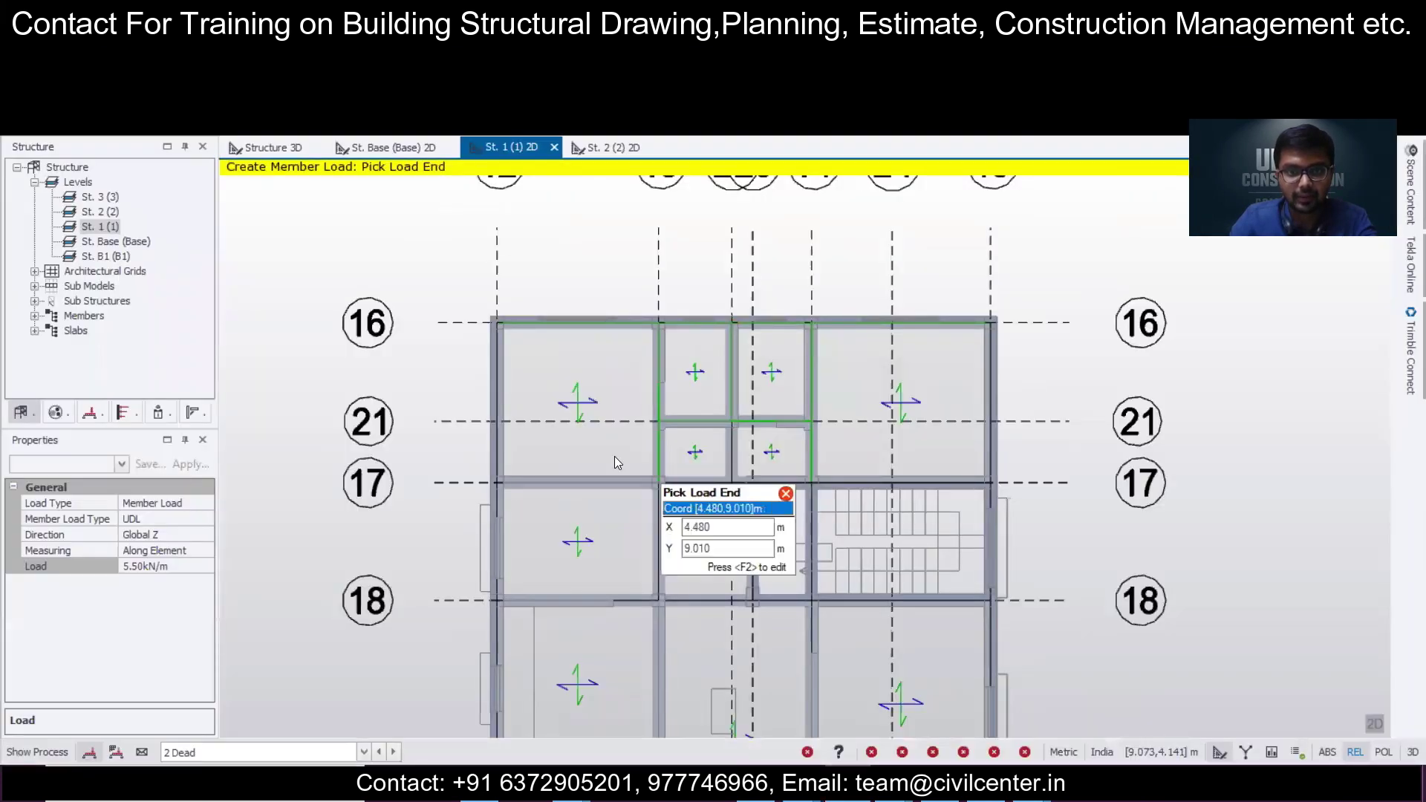
{"action": "left_click", "coordinate": [873, 75]}
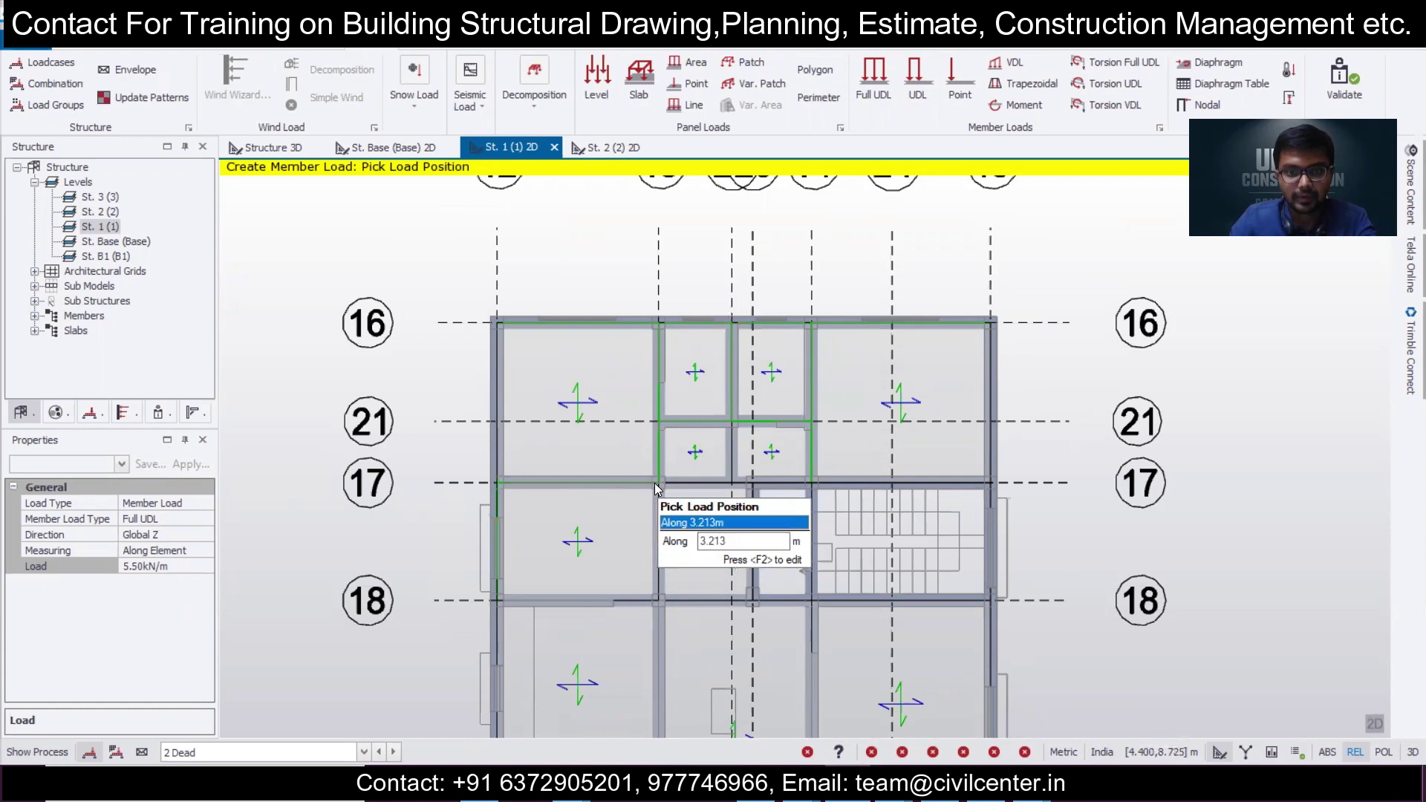
{"action": "scroll", "coordinate": [520, 532], "scroll_direction": "up", "scroll_amount": 3}
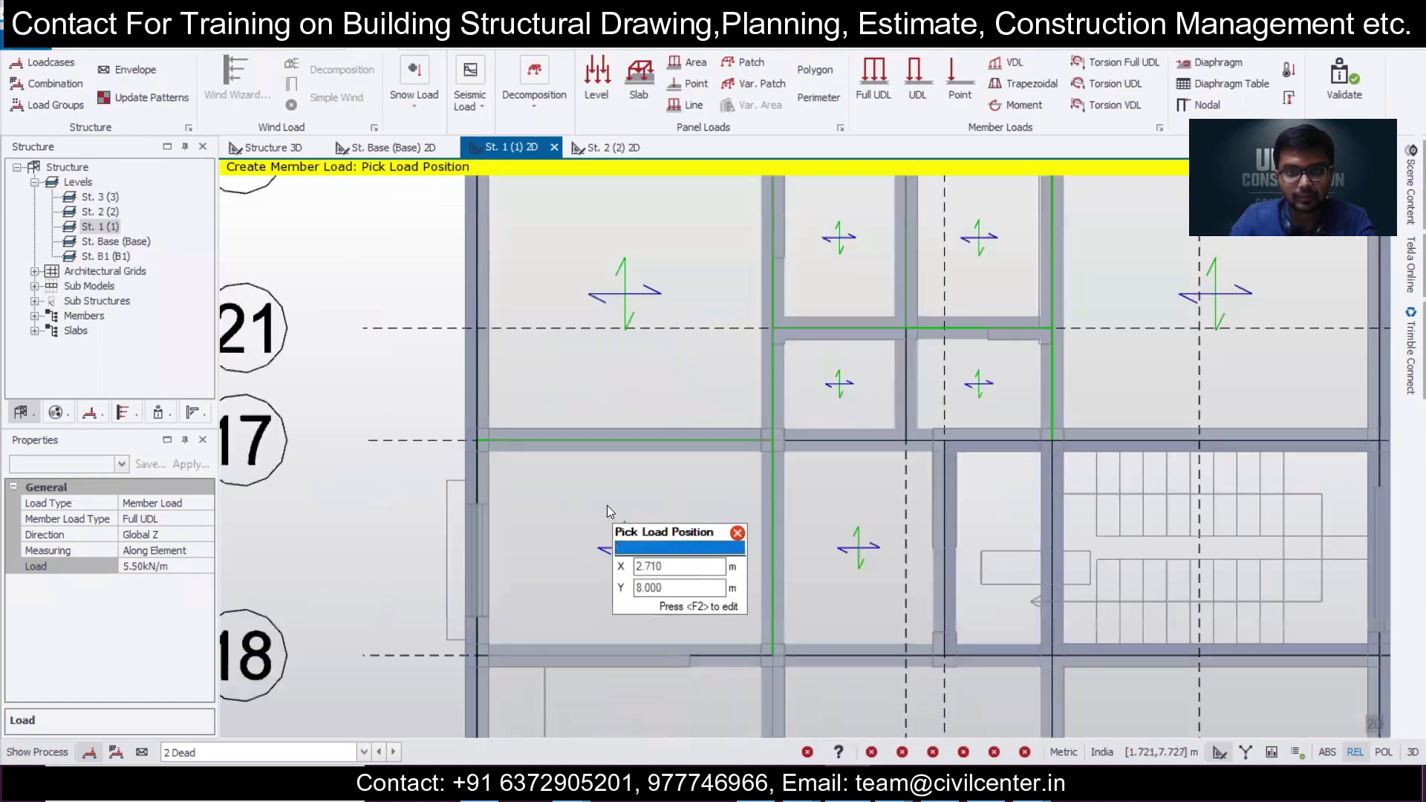
{"action": "scroll", "coordinate": [608, 510], "scroll_direction": "down", "scroll_amount": 2}
{"action": "scroll", "coordinate": [832, 542], "scroll_direction": "down", "scroll_amount": 1}
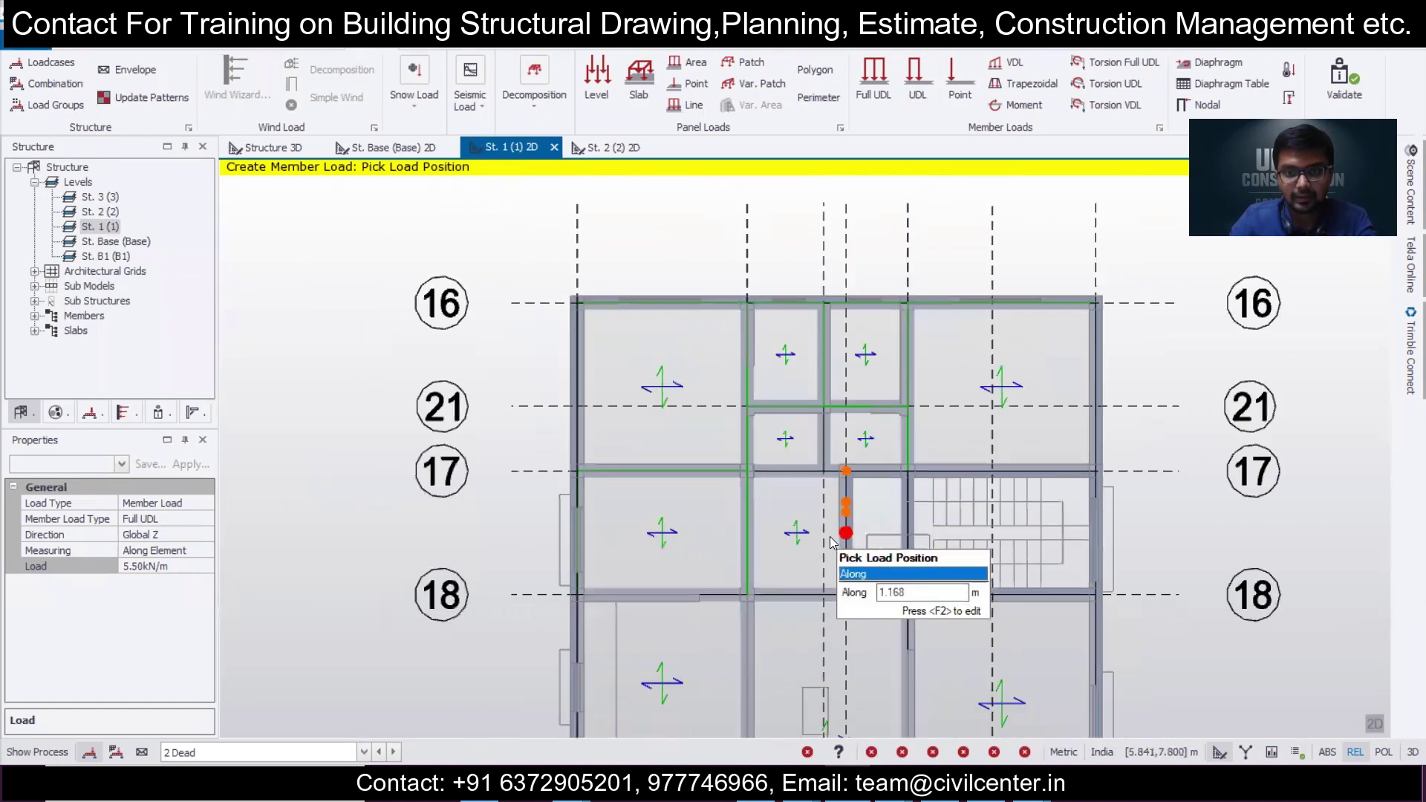
{"action": "middle_click_drag", "start_coordinate": [832, 542], "coordinate": [750, 488]}
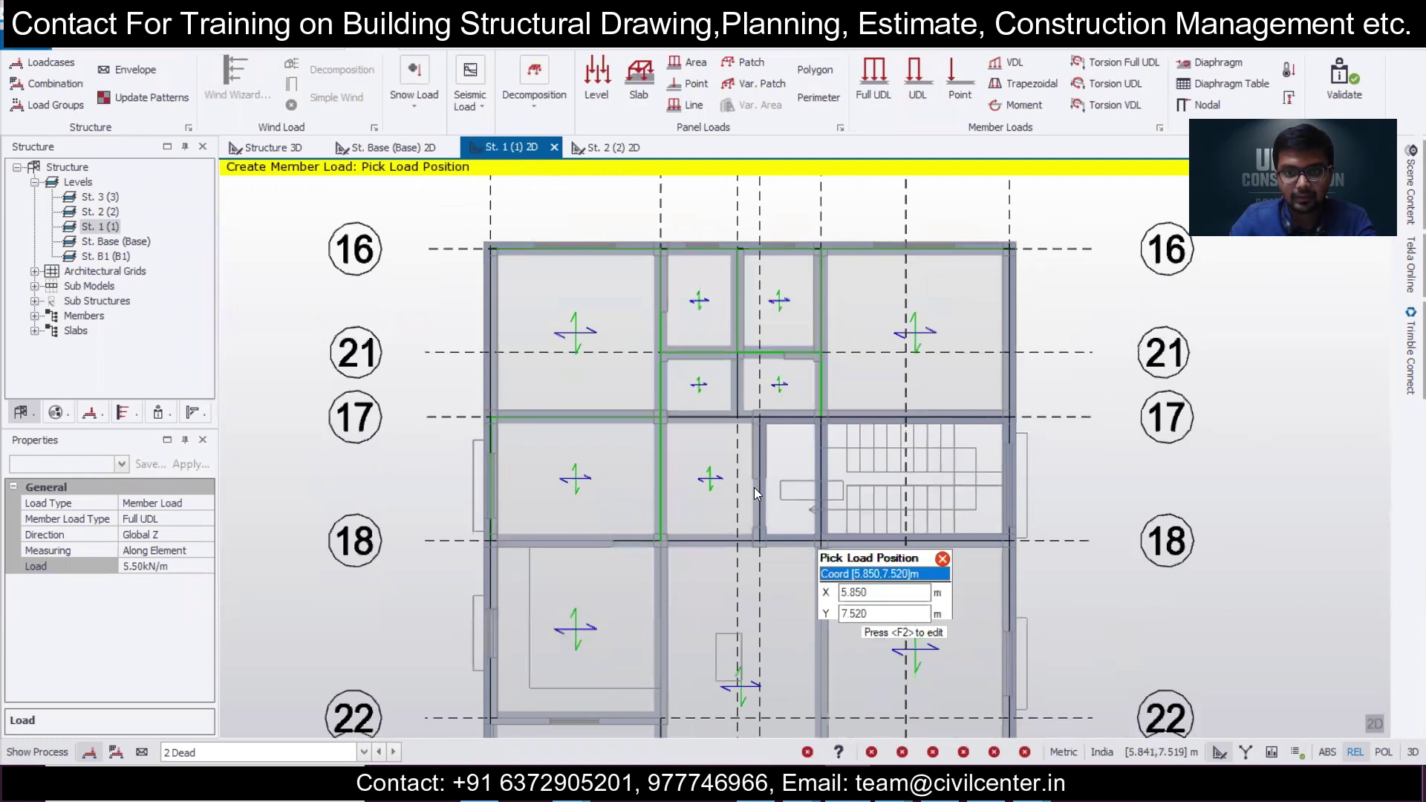
Check the loads in the 3D view and undo the three full UDLs around the dining room.
{"action": "left_click", "coordinate": [1373, 724]}
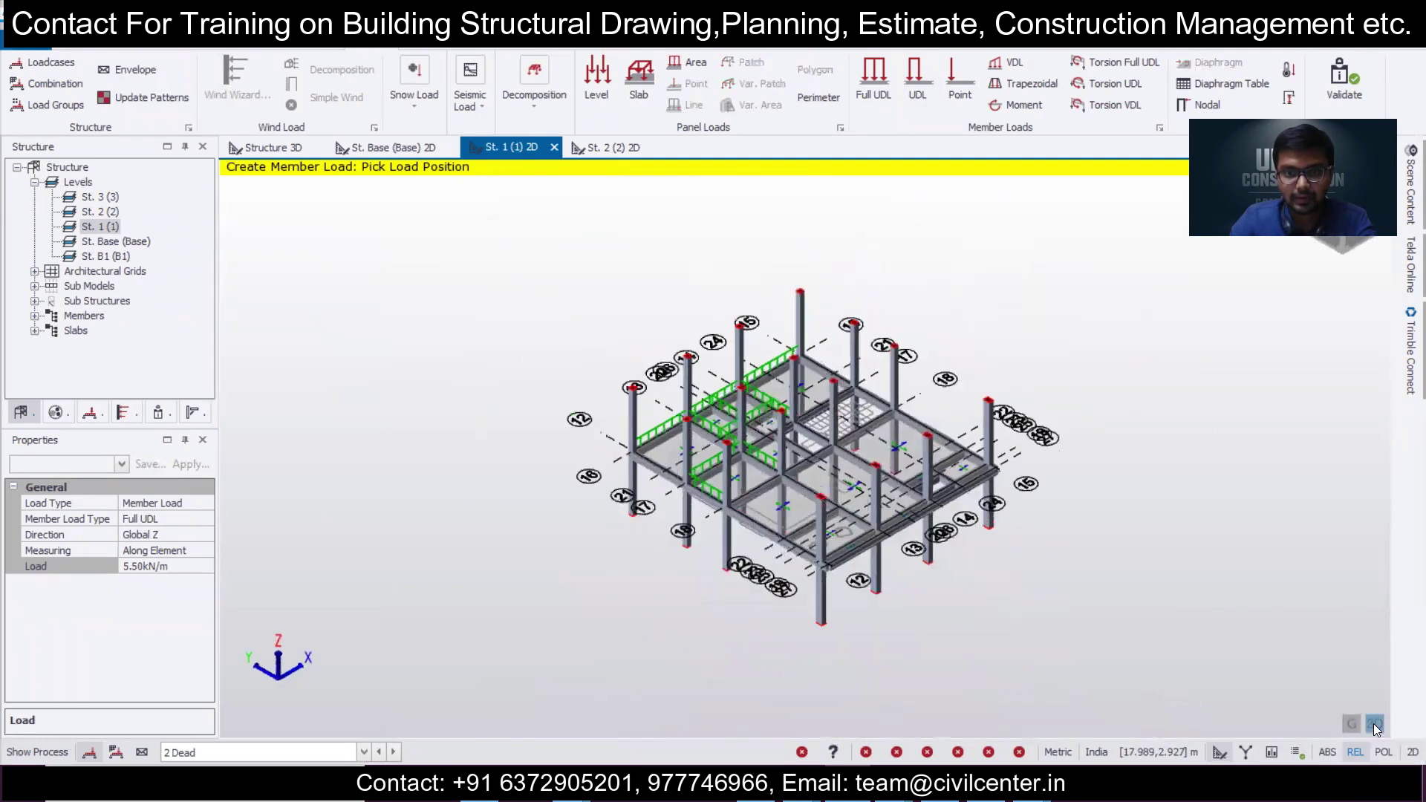
{"action": "left_click", "coordinate": [1374, 724]}
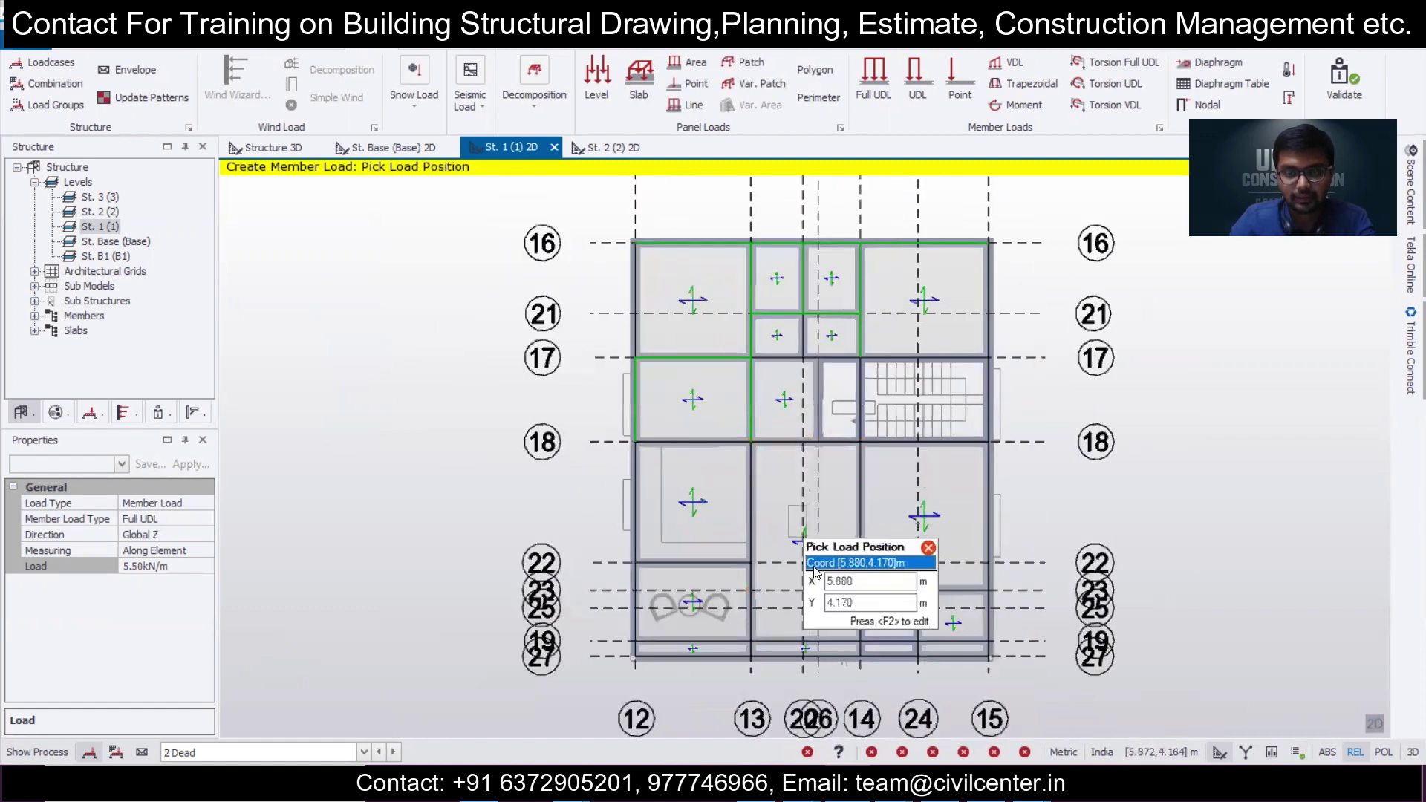
{"action": "middle_click_drag", "start_coordinate": [790, 495], "coordinate": [804, 545]}
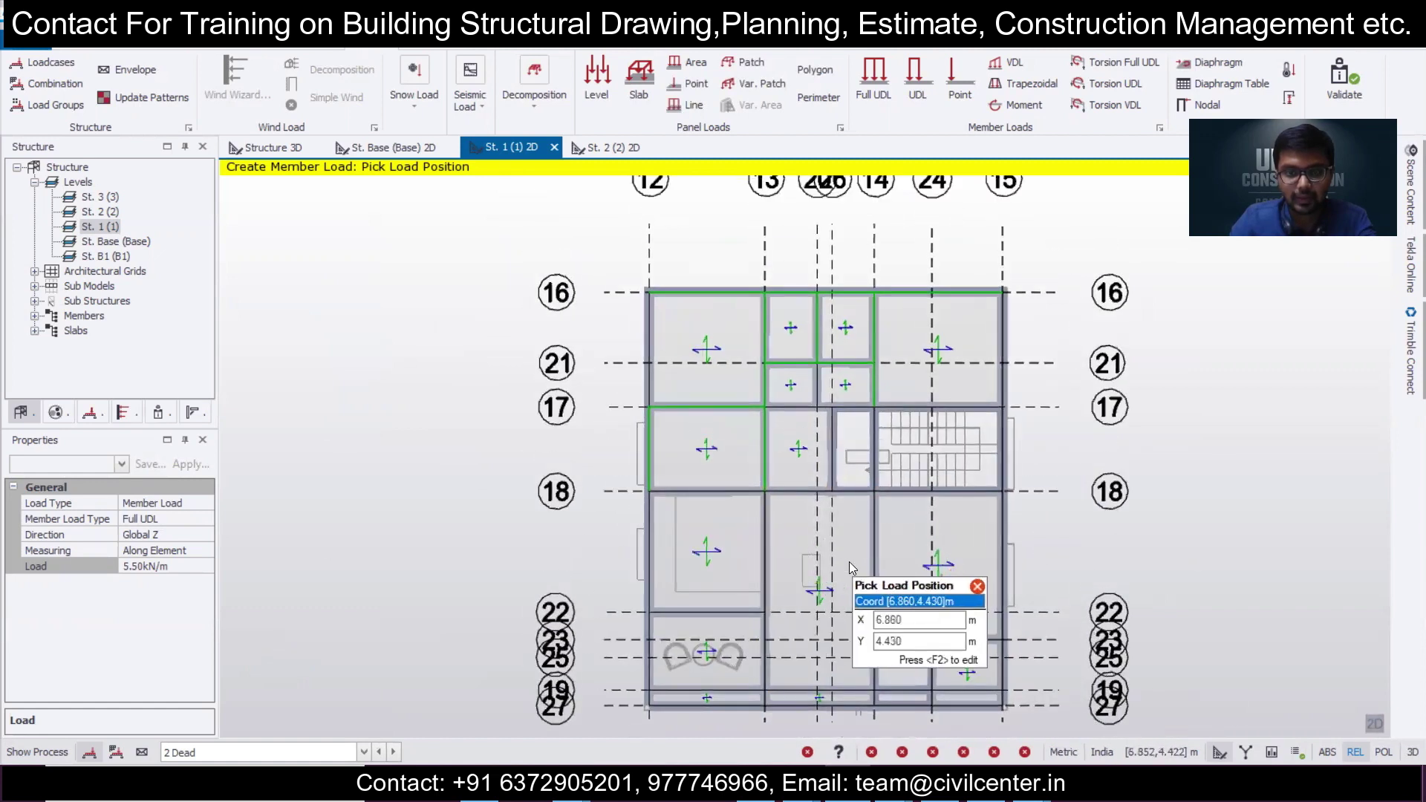
{"action": "key", "text": "Escape"}
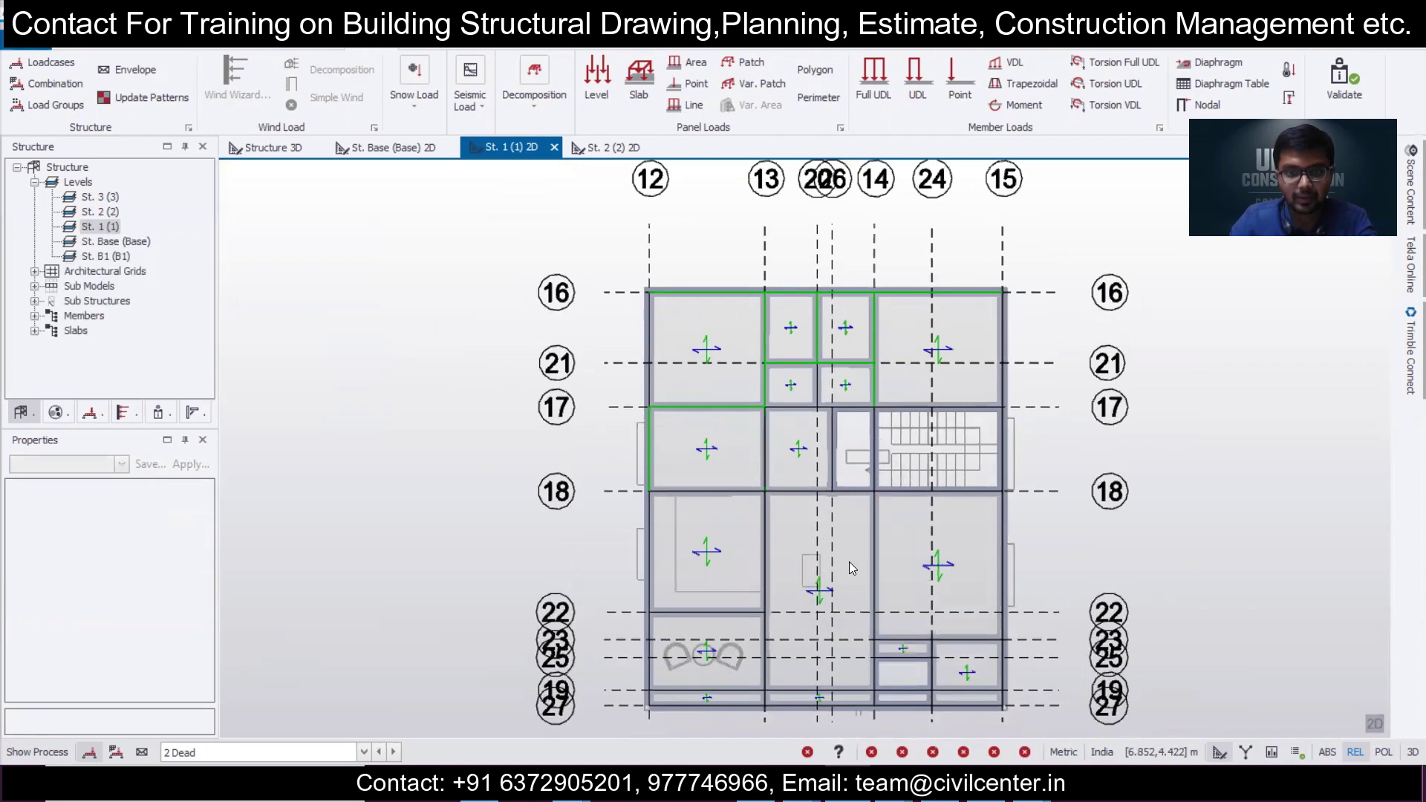
{"action": "scroll", "coordinate": [781, 380], "scroll_direction": "up", "scroll_amount": 1}
{"action": "scroll", "coordinate": [755, 495], "scroll_direction": "down", "scroll_amount": 2}
{"action": "scroll", "coordinate": [756, 494], "scroll_direction": "up", "scroll_amount": 3}
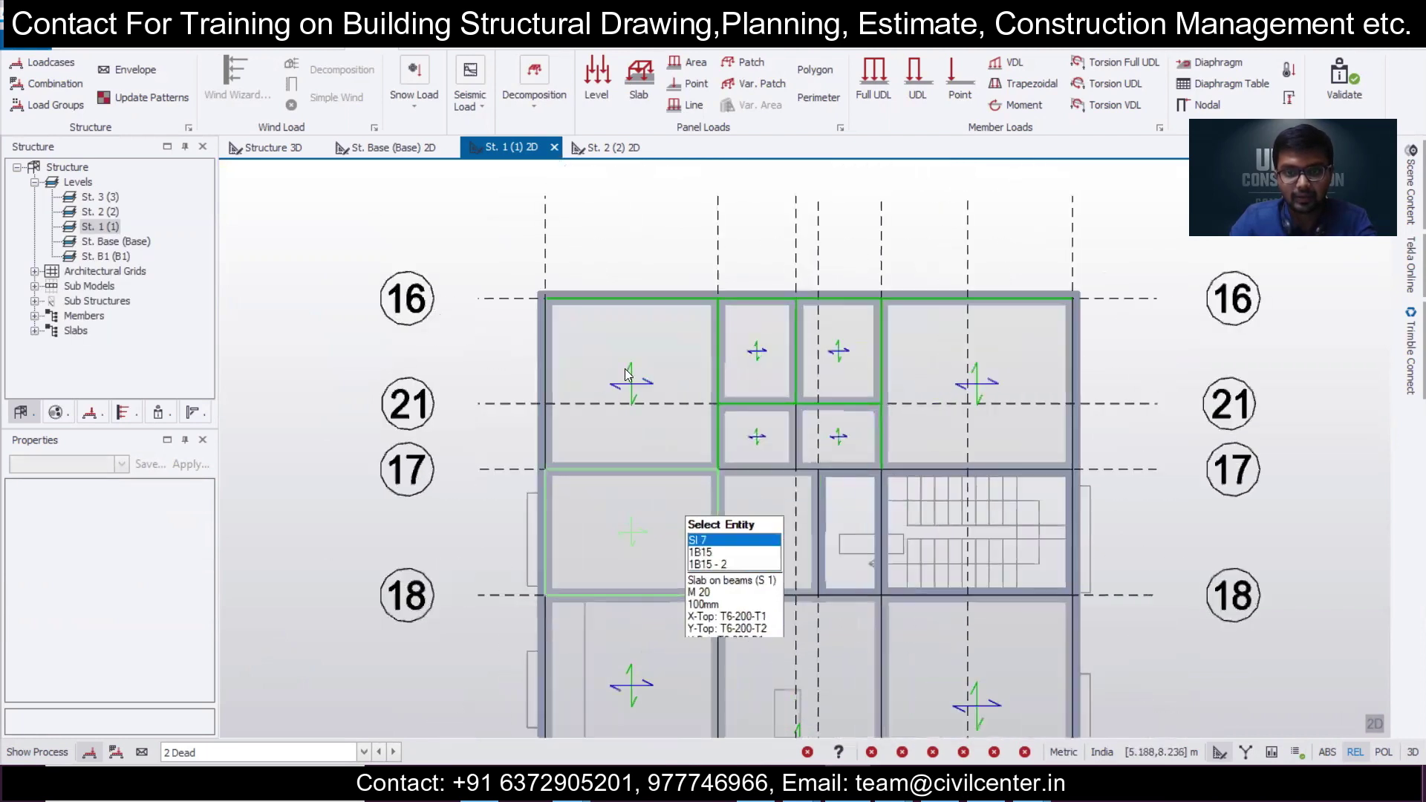
Apply 5.5 kN/m full UDLs to the grid 17 and 18 beams between grids 12 and 13, checking the walls in AutoCAD.
{"action": "left_click", "coordinate": [874, 78]}
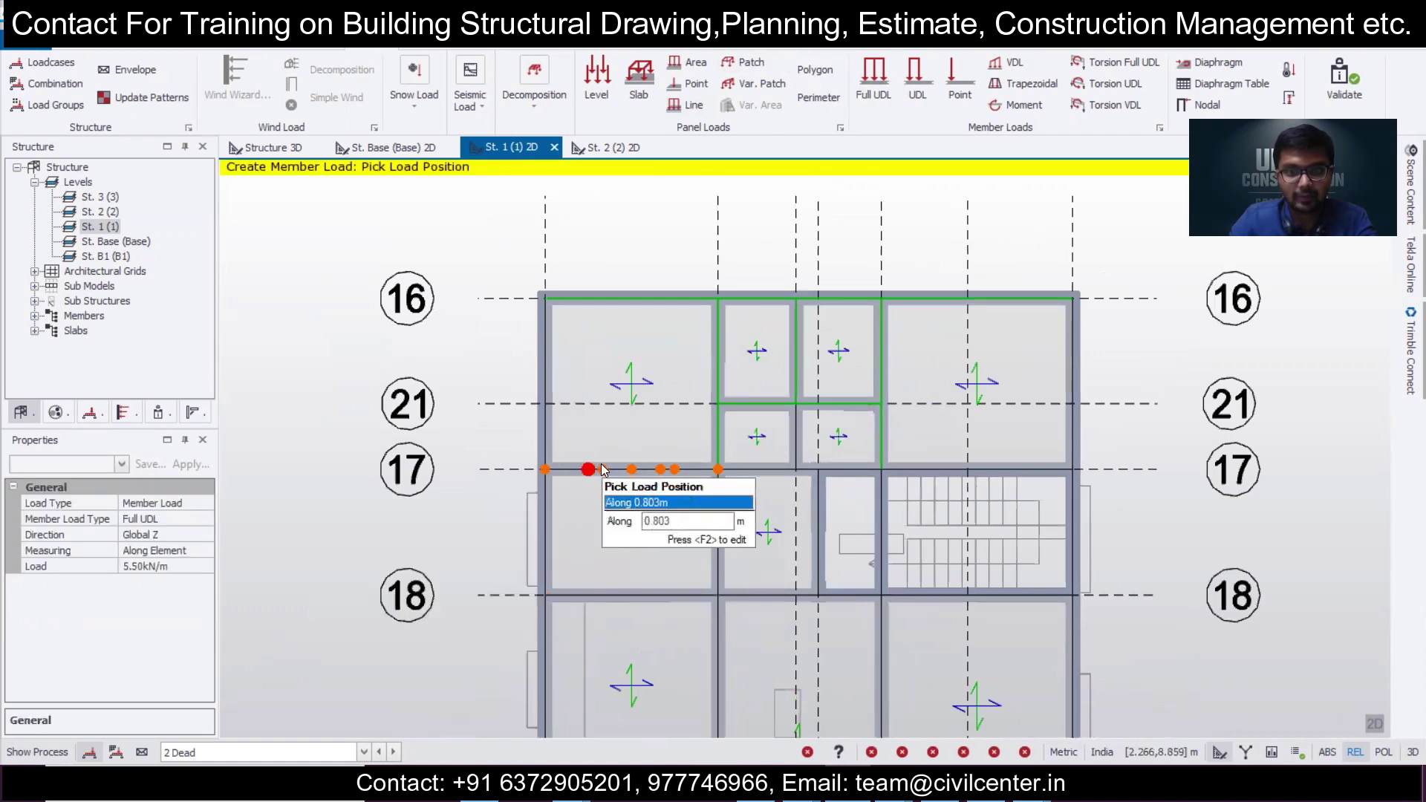
{"action": "left_click", "coordinate": [600, 465]}
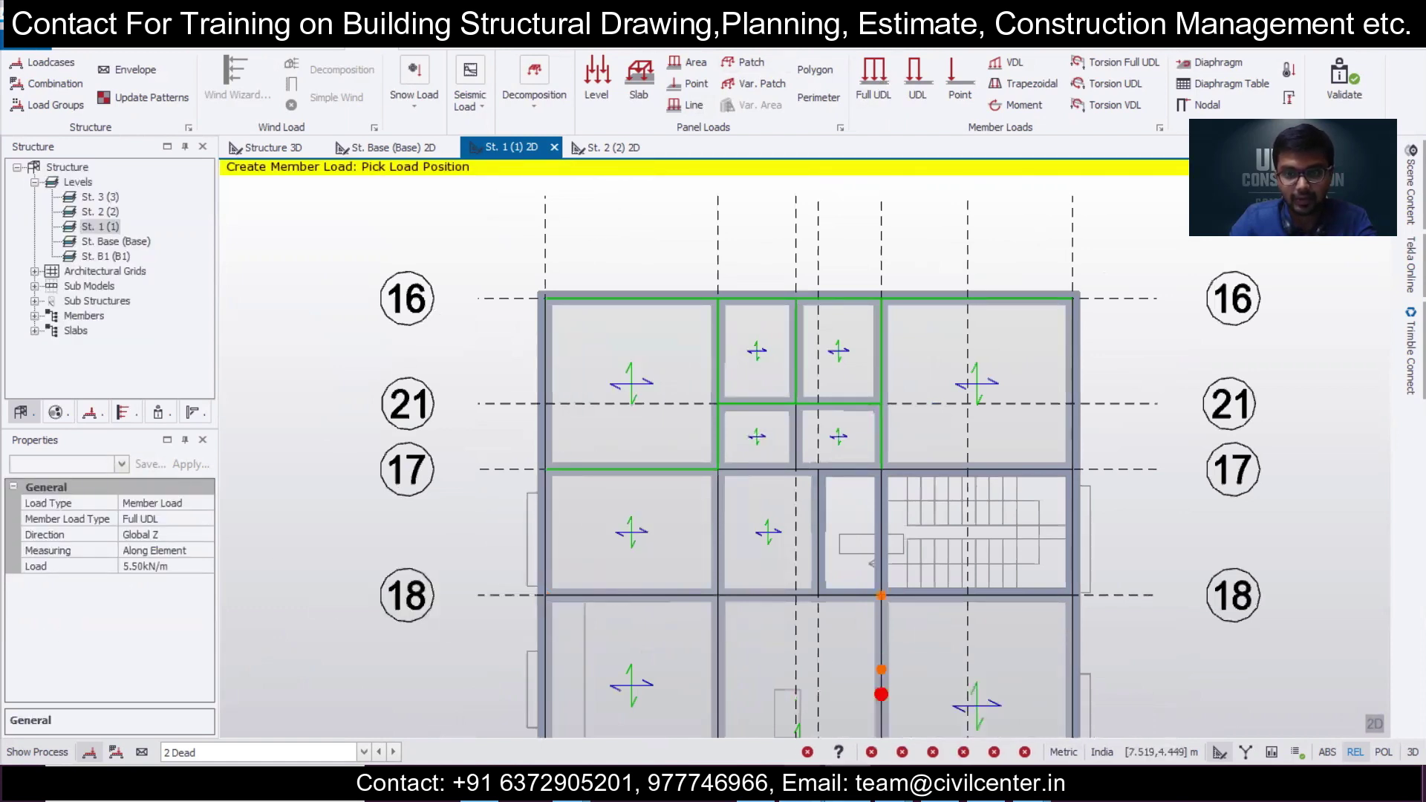
{"action": "left_click", "coordinate": [848, 784]}
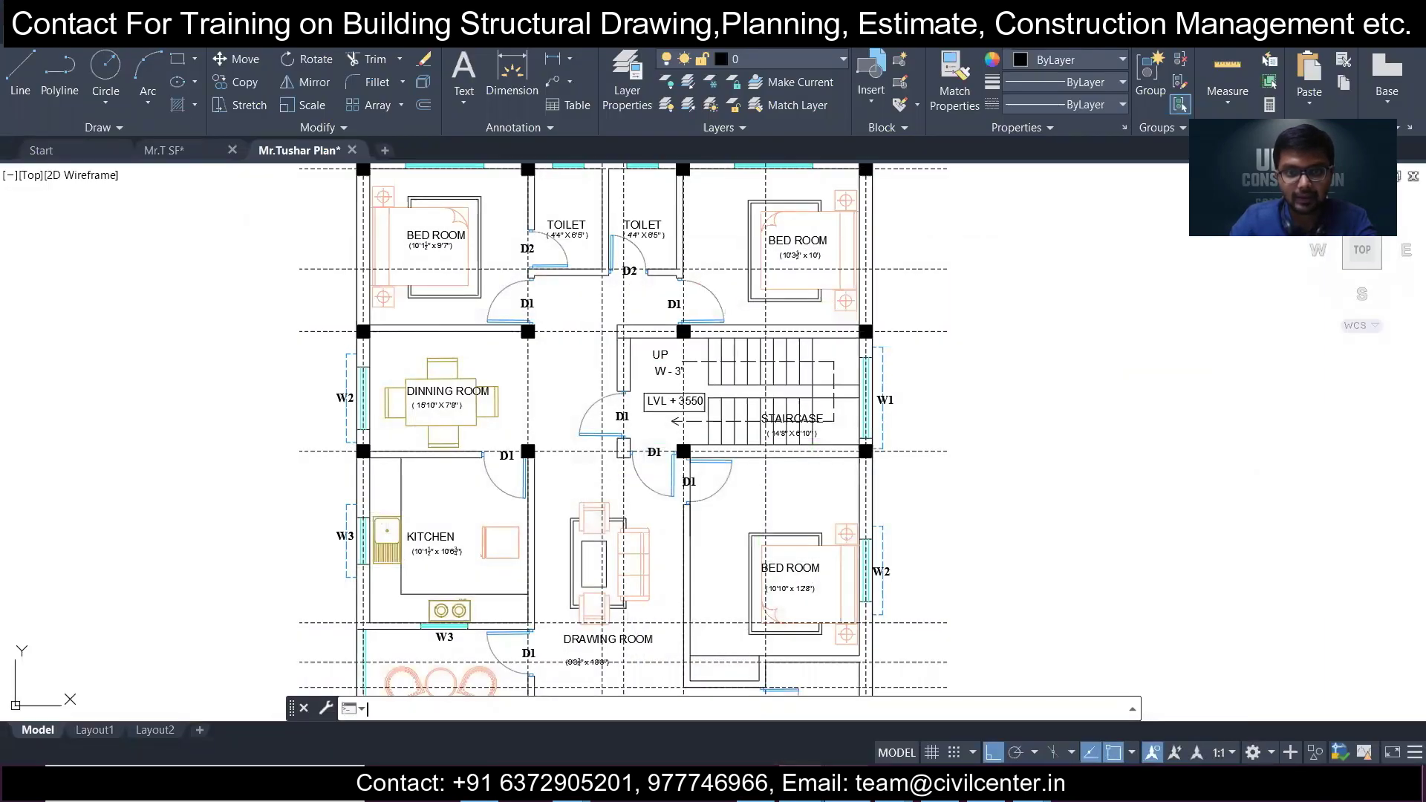
{"action": "left_click", "coordinate": [849, 784]}
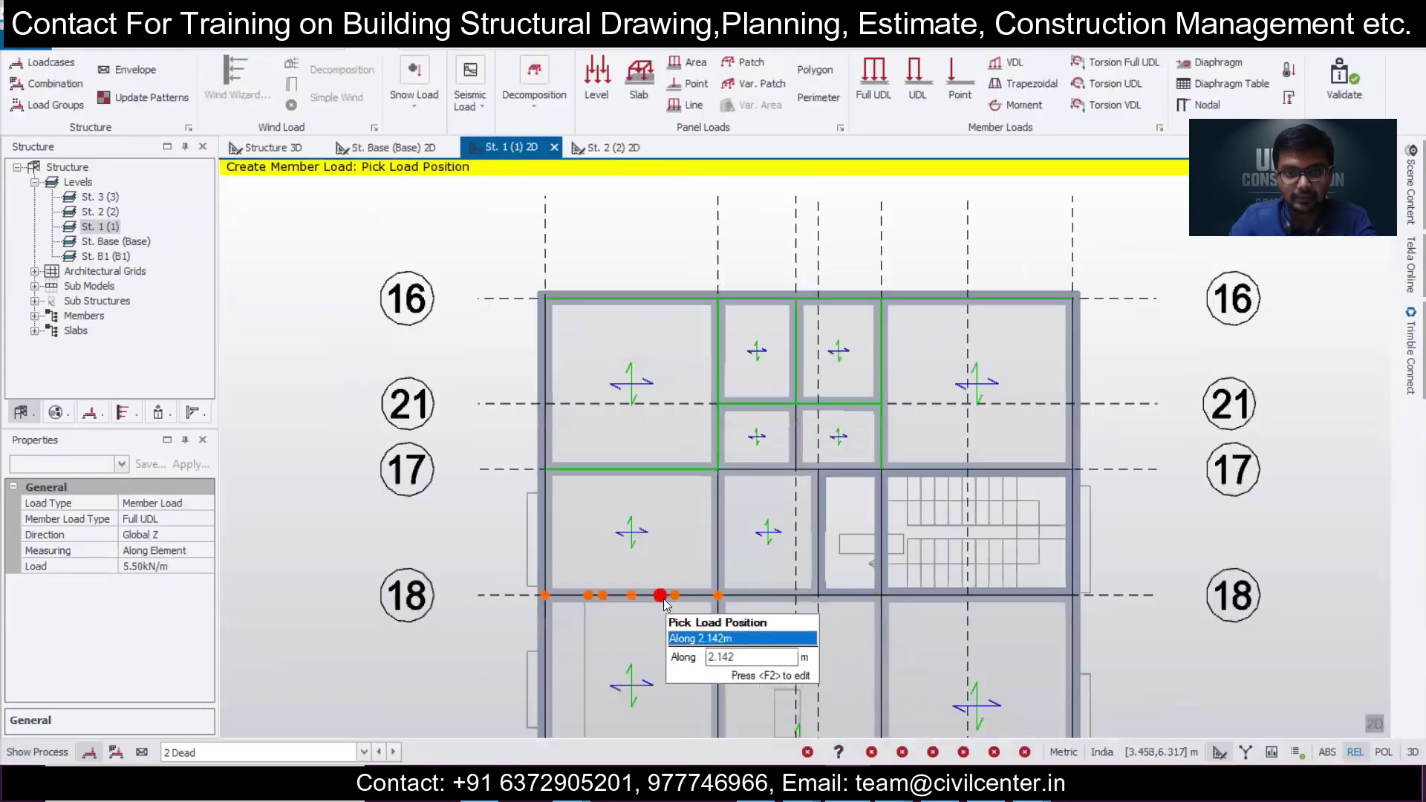
{"action": "middle_click_drag", "start_coordinate": [773, 612], "coordinate": [769, 322]}
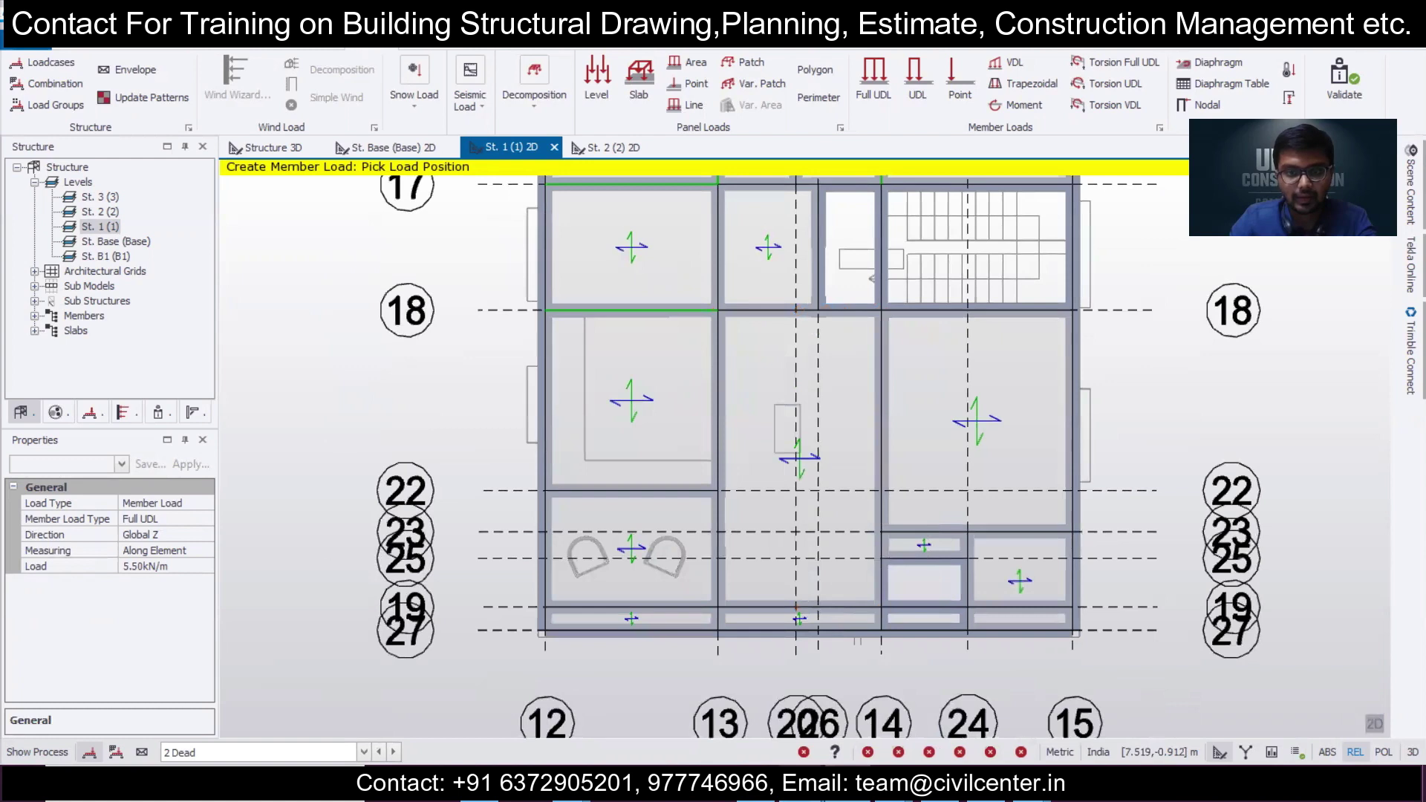
Check the kitchen and balcony walls in AutoCAD and load the grid 13 beam from 18 to 19 and grid 22 beam from 12 to 13.
{"action": "left_click", "coordinate": [849, 784]}
{"action": "scroll", "coordinate": [598, 500], "scroll_direction": "down", "scroll_amount": 2}
{"action": "middle_click_drag", "start_coordinate": [641, 490], "coordinate": [651, 373]}
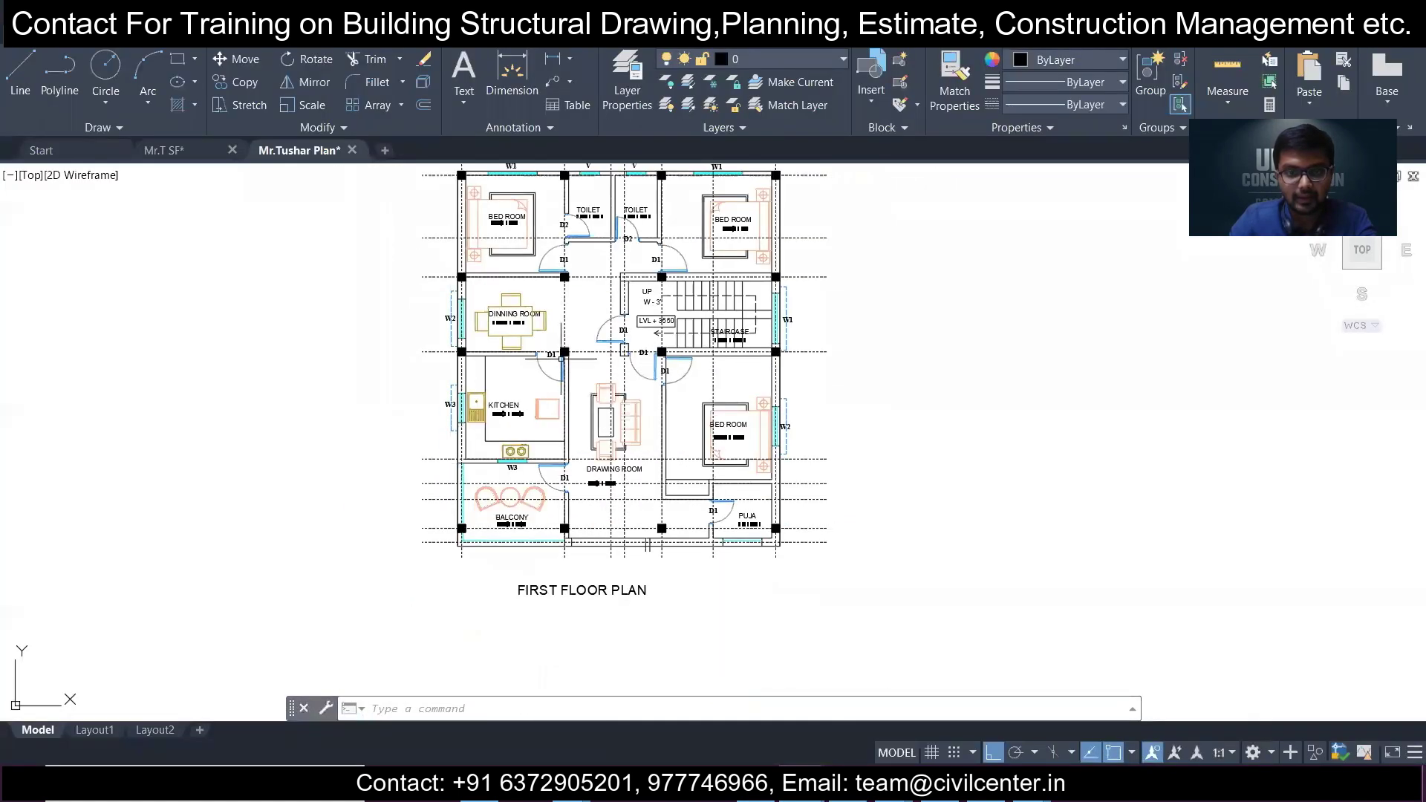
{"action": "scroll", "coordinate": [559, 544], "scroll_direction": "up", "scroll_amount": 2}
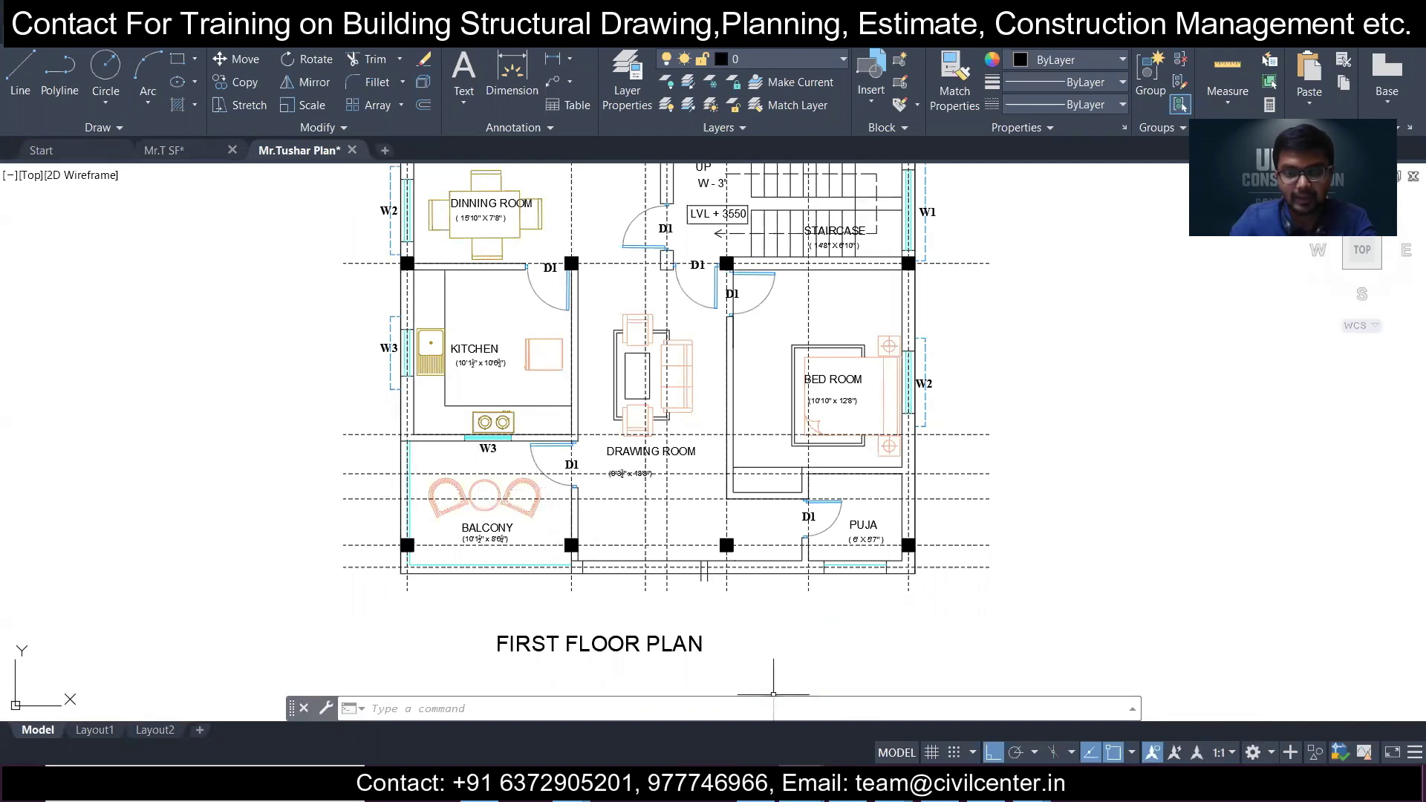
{"action": "left_click", "coordinate": [847, 784]}
{"action": "left_click", "coordinate": [717, 409]}
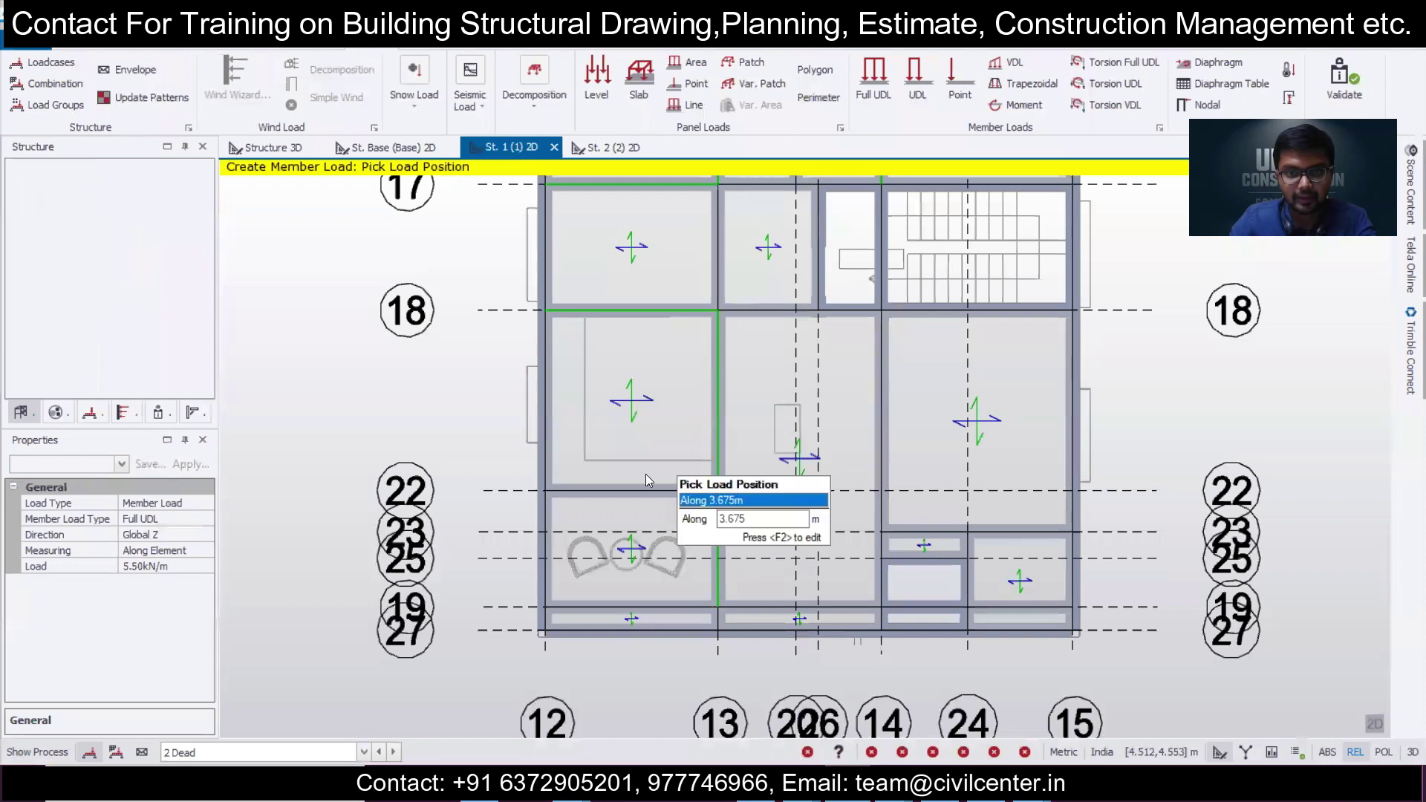
{"action": "left_click", "coordinate": [643, 487]}
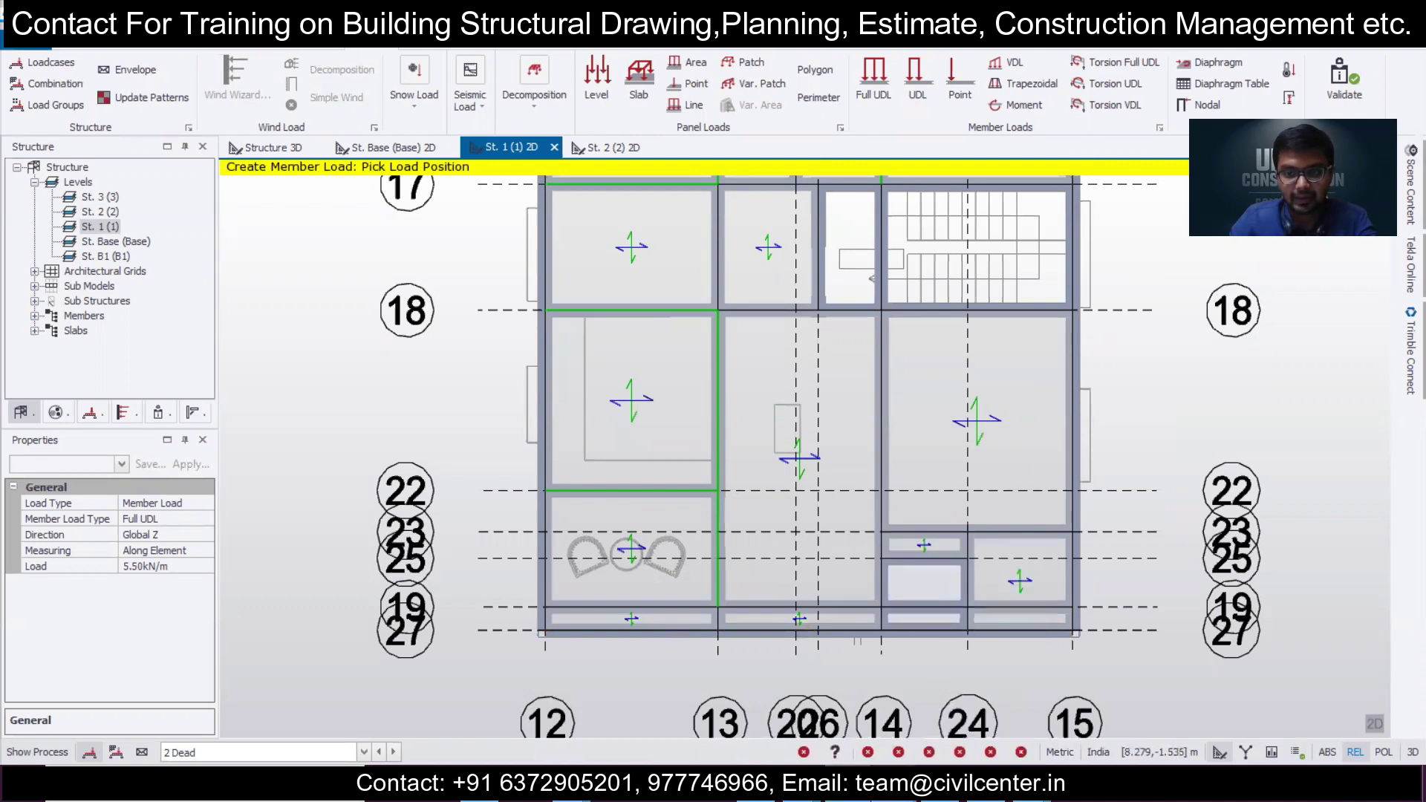
After checking AutoCAD, apply 5.5 kN/m full UDLs to grid 14 between 18 and 19, grid 23 between 14 and 15, and grid 25 between 14 and 24.
{"action": "key", "text": "alt+Tab"}
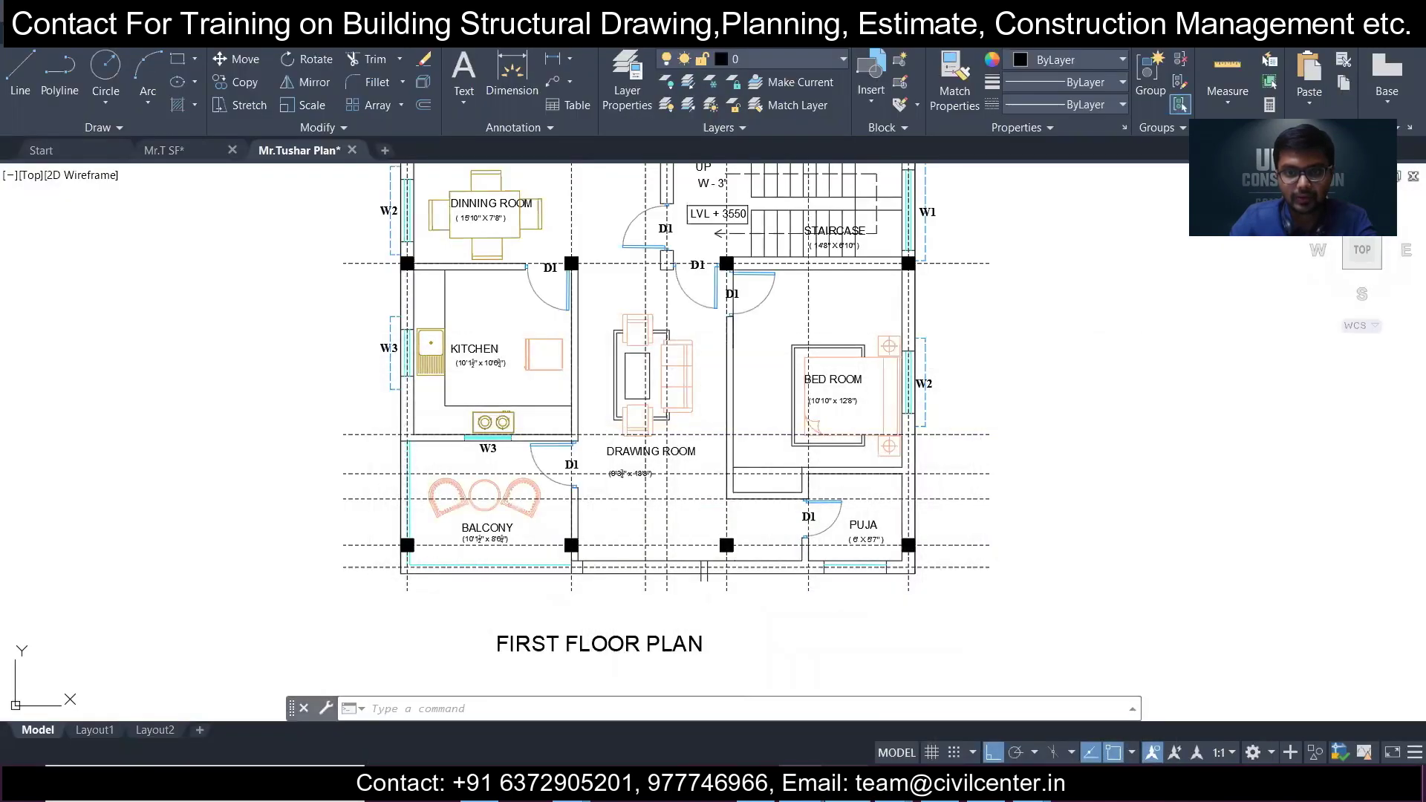
{"action": "key", "text": "alt+Tab"}
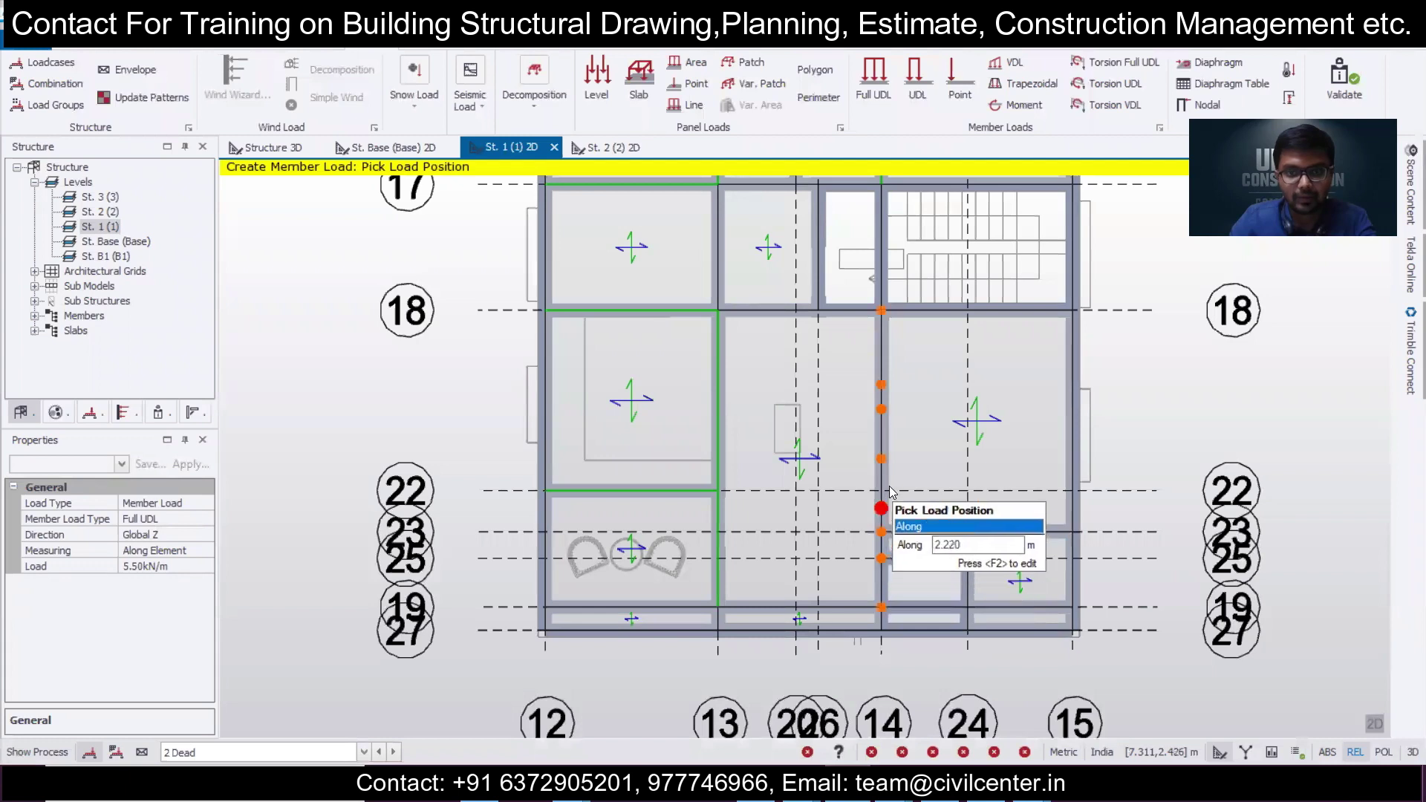
{"action": "left_click", "coordinate": [880, 511]}
{"action": "left_click", "coordinate": [963, 543]}
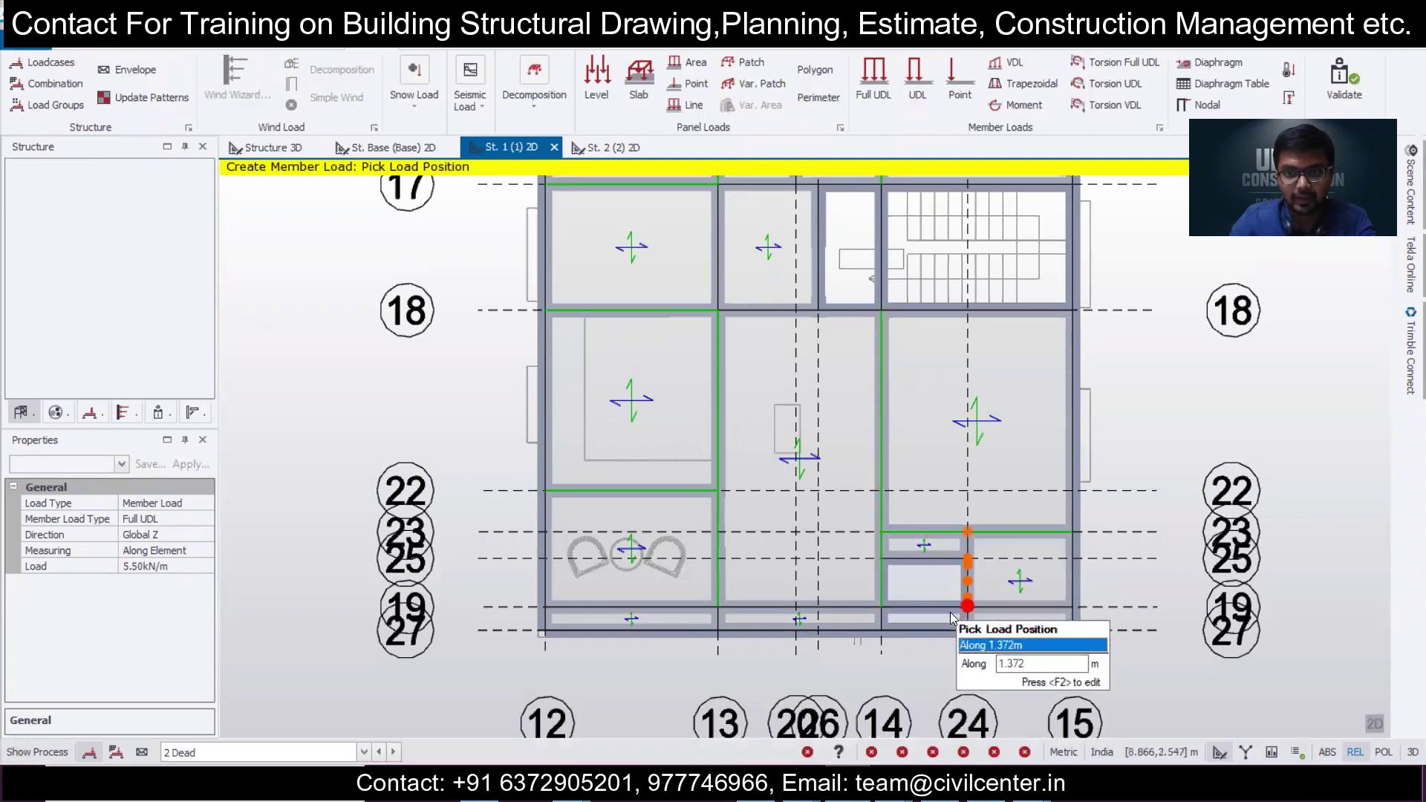
{"action": "scroll", "coordinate": [950, 612], "scroll_direction": "up", "scroll_amount": 2}
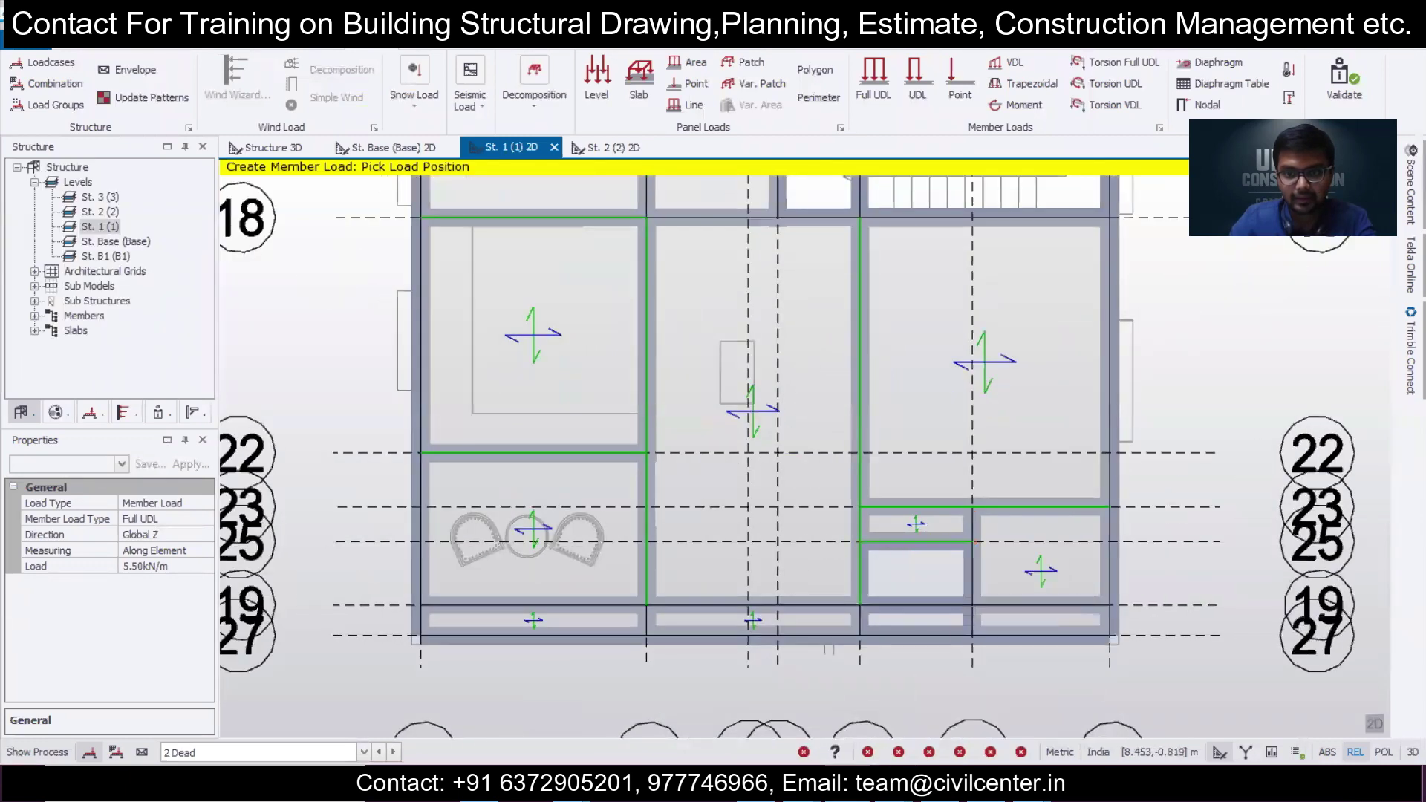
Check the puja room's walls in AutoCAD and apply a 5.5 kN/m full UDL to the grid 24 beam between grids 23 and 27.
{"action": "key", "text": "alt+Tab"}
{"action": "key", "text": "alt+Tab"}
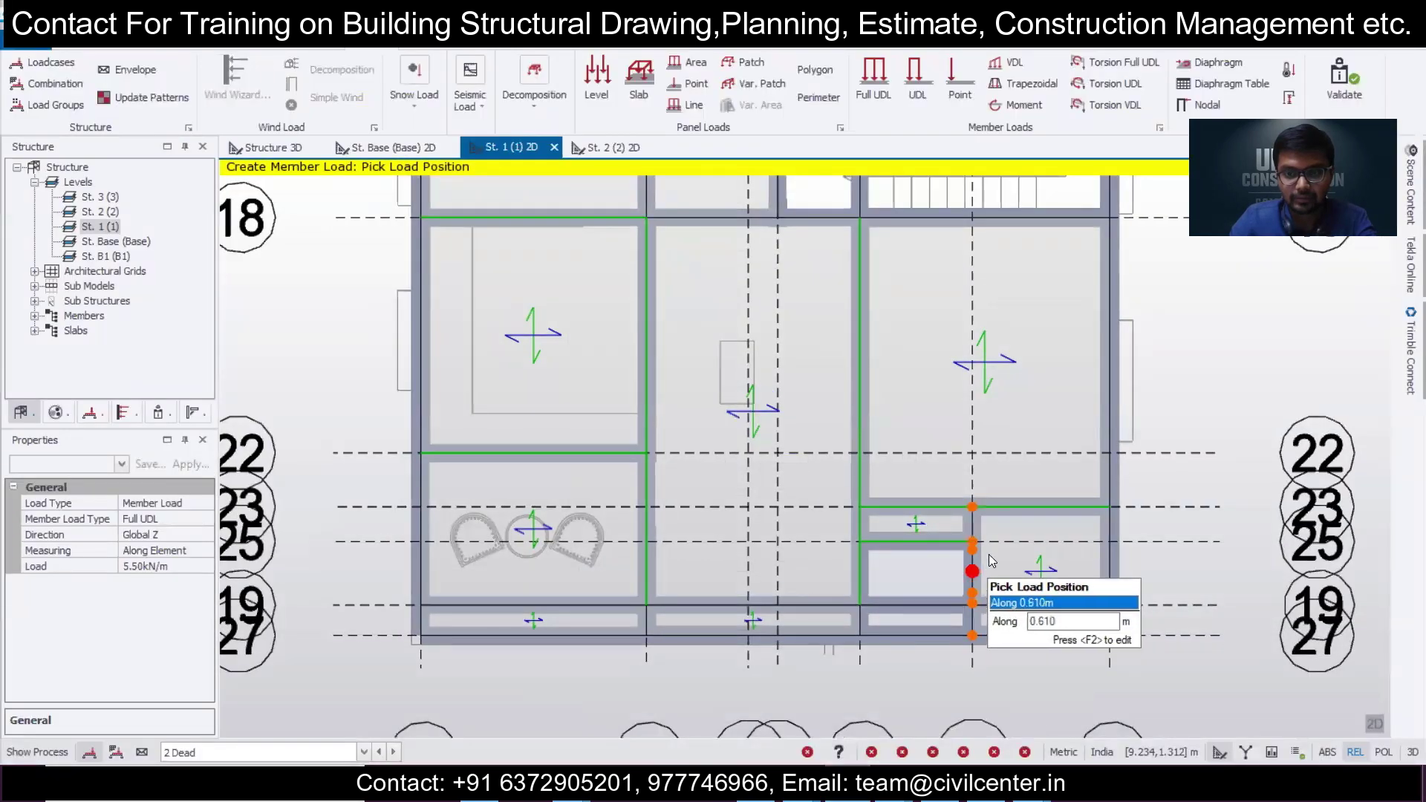
{"action": "key", "text": "alt+Tab"}
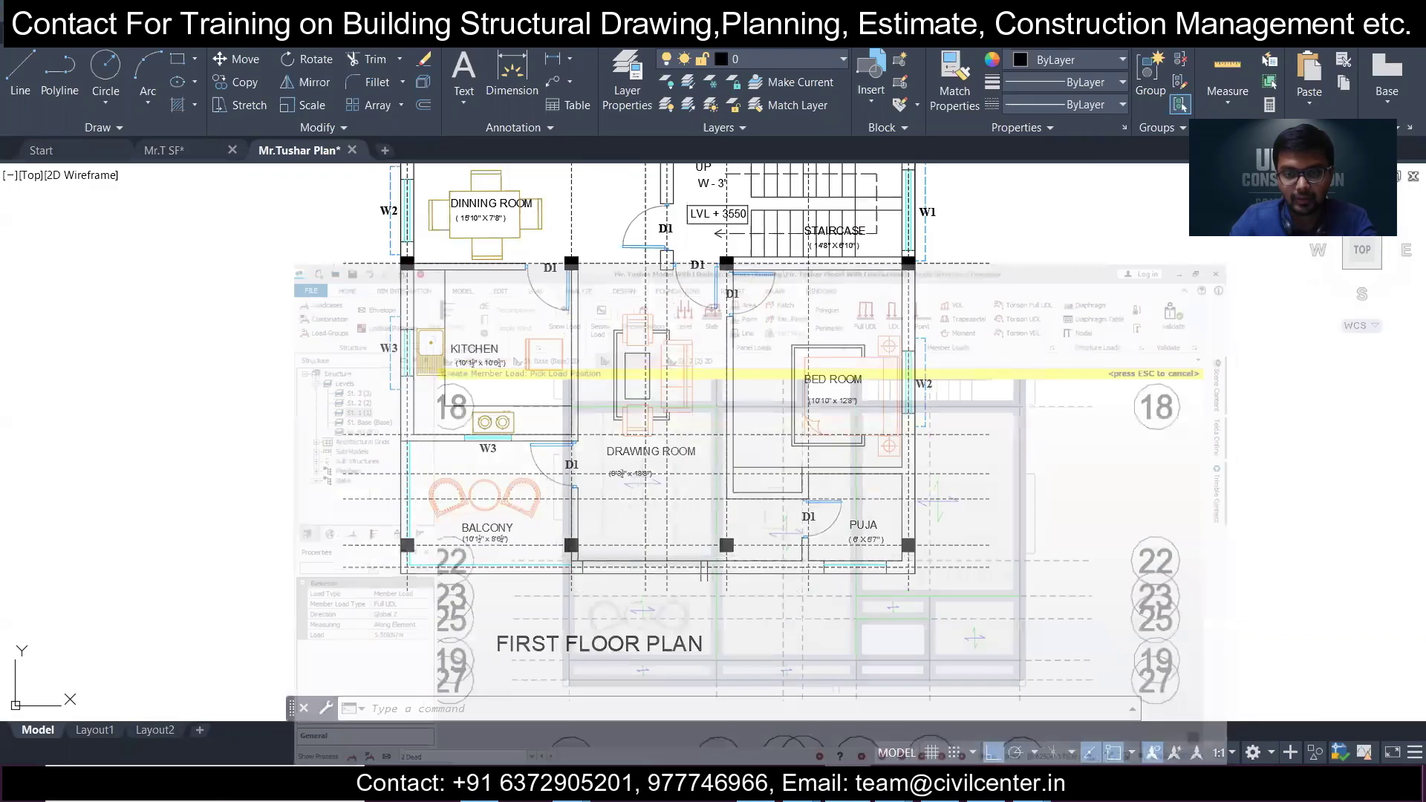
{"action": "key", "text": "alt+Tab"}
{"action": "left_click", "coordinate": [983, 582]}
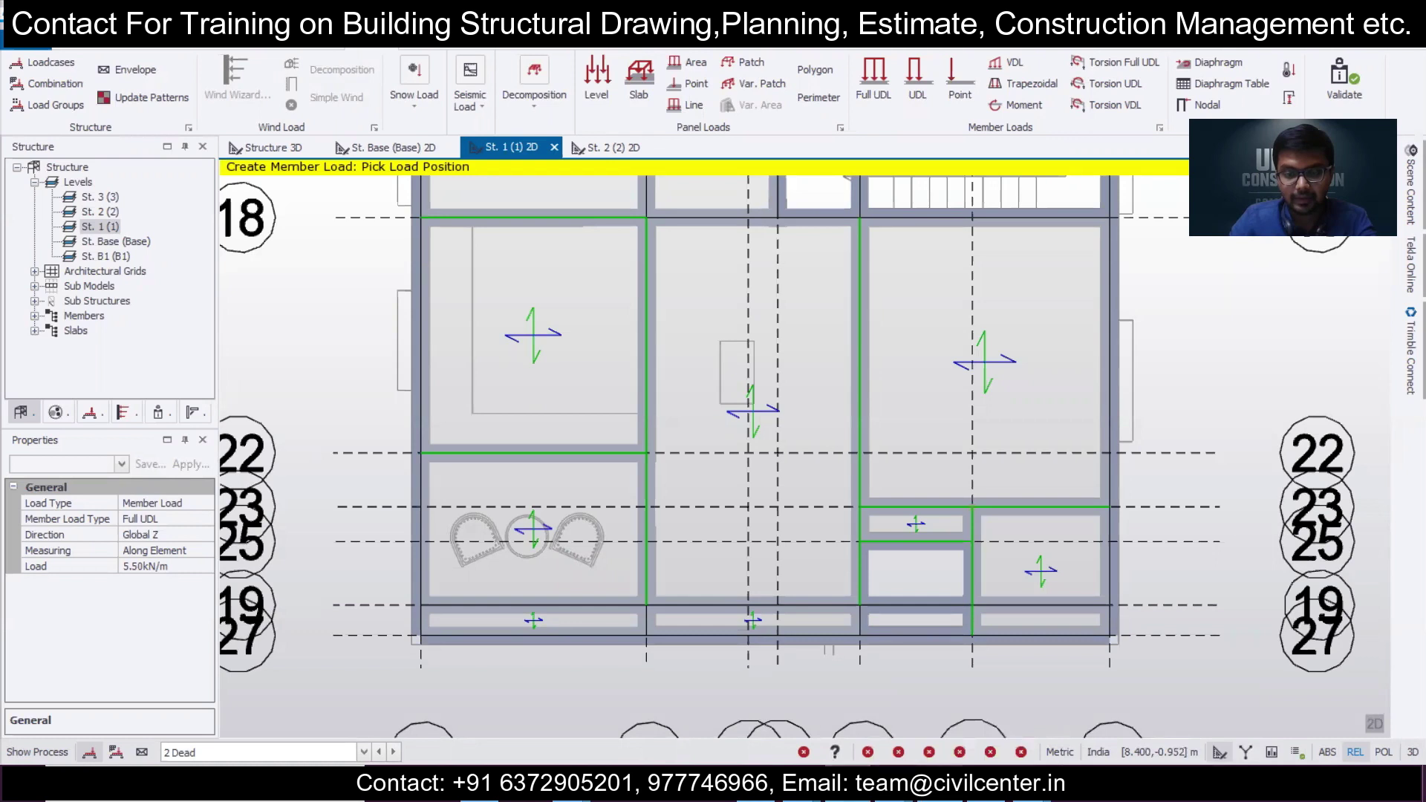
Switch to AutoCAD and examine the first floor plan's walls around the staircase, dining room, kitchen and bedrooms.
{"action": "mouse_move", "coordinate": [940, 784]}
{"action": "mouse_move", "coordinate": [897, 784]}
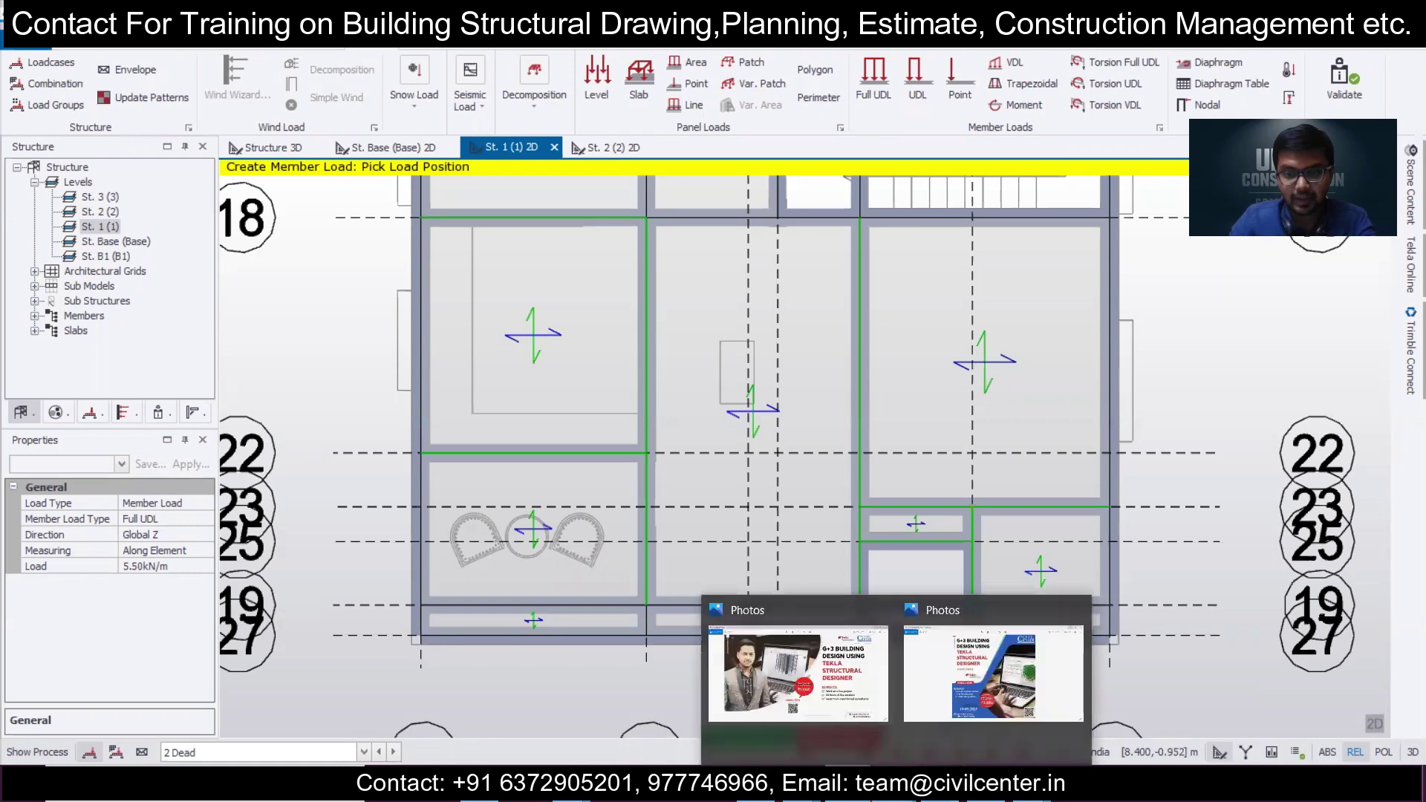
{"action": "left_click", "coordinate": [802, 784]}
{"action": "scroll", "coordinate": [771, 658], "scroll_direction": "down", "scroll_amount": 4}
{"action": "scroll", "coordinate": [772, 605], "scroll_direction": "up", "scroll_amount": 4}
{"action": "middle_click_drag", "start_coordinate": [677, 574], "coordinate": [695, 618]}
{"action": "middle_click_drag", "start_coordinate": [691, 528], "coordinate": [701, 590]}
{"action": "middle_click_drag", "start_coordinate": [690, 504], "coordinate": [713, 616]}
{"action": "middle_click_drag", "start_coordinate": [707, 540], "coordinate": [700, 444]}
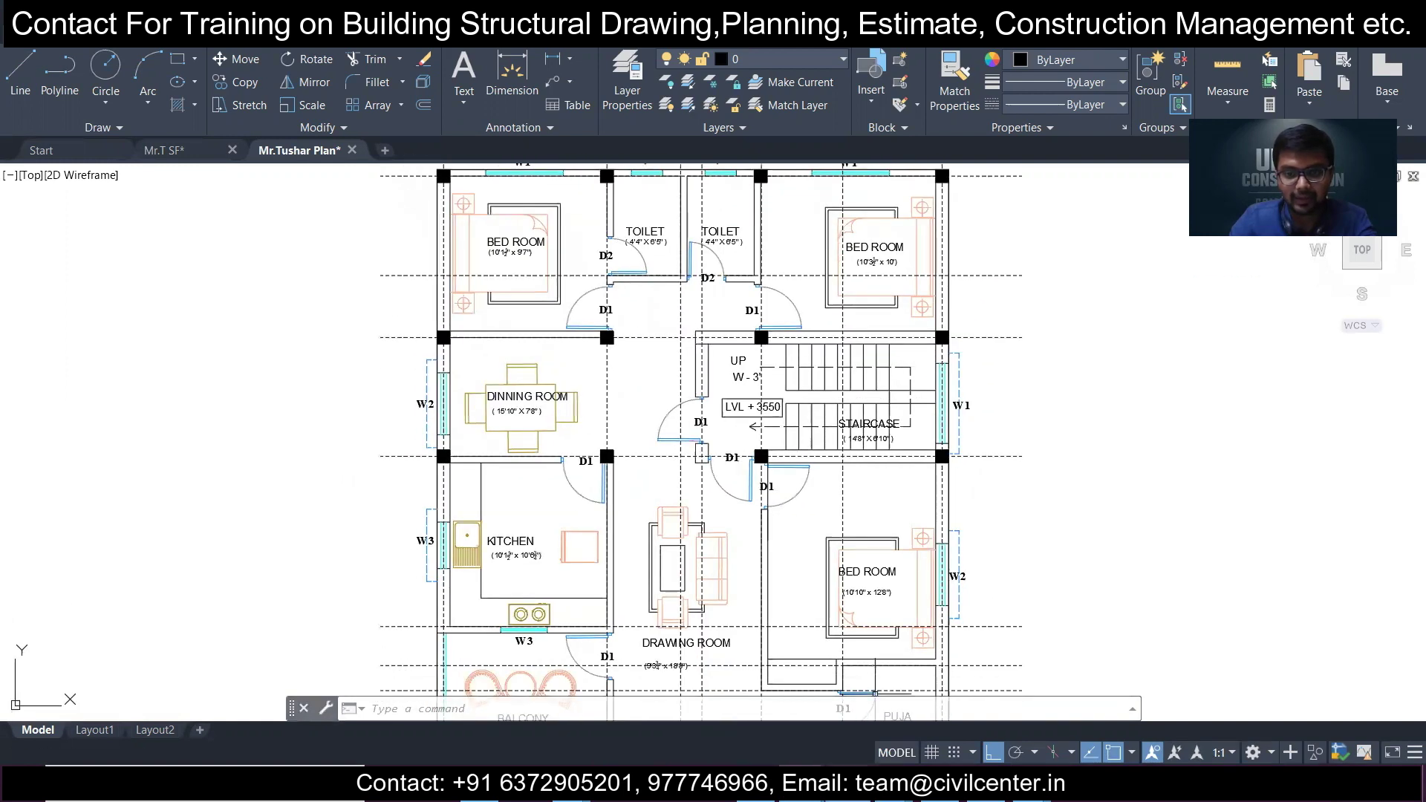
Compare the loaded St. 1 beams in Tekla Structural Designer with the walls of the first floor plan in AutoCAD.
{"action": "left_click", "coordinate": [847, 784]}
{"action": "scroll", "coordinate": [752, 567], "scroll_direction": "down", "scroll_amount": 2}
{"action": "mouse_move", "coordinate": [751, 484]}
{"action": "middle_mouse_down"}
{"action": "mouse_move", "coordinate": [754, 635]}
{"action": "mouse_move", "coordinate": [746, 508]}
{"action": "middle_mouse_up"}
{"action": "scroll", "coordinate": [746, 508], "scroll_direction": "down", "scroll_amount": 1}
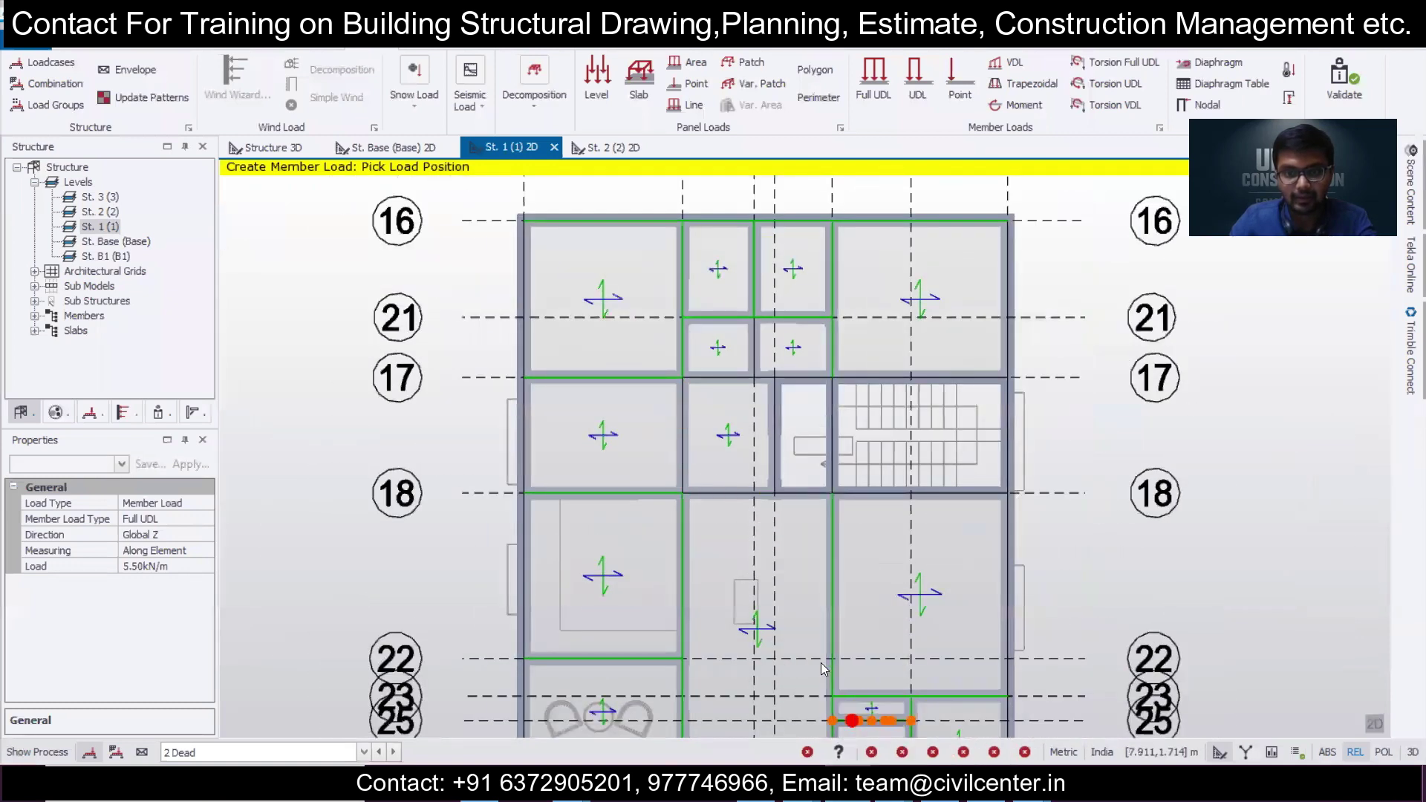
{"action": "left_click", "coordinate": [847, 785]}
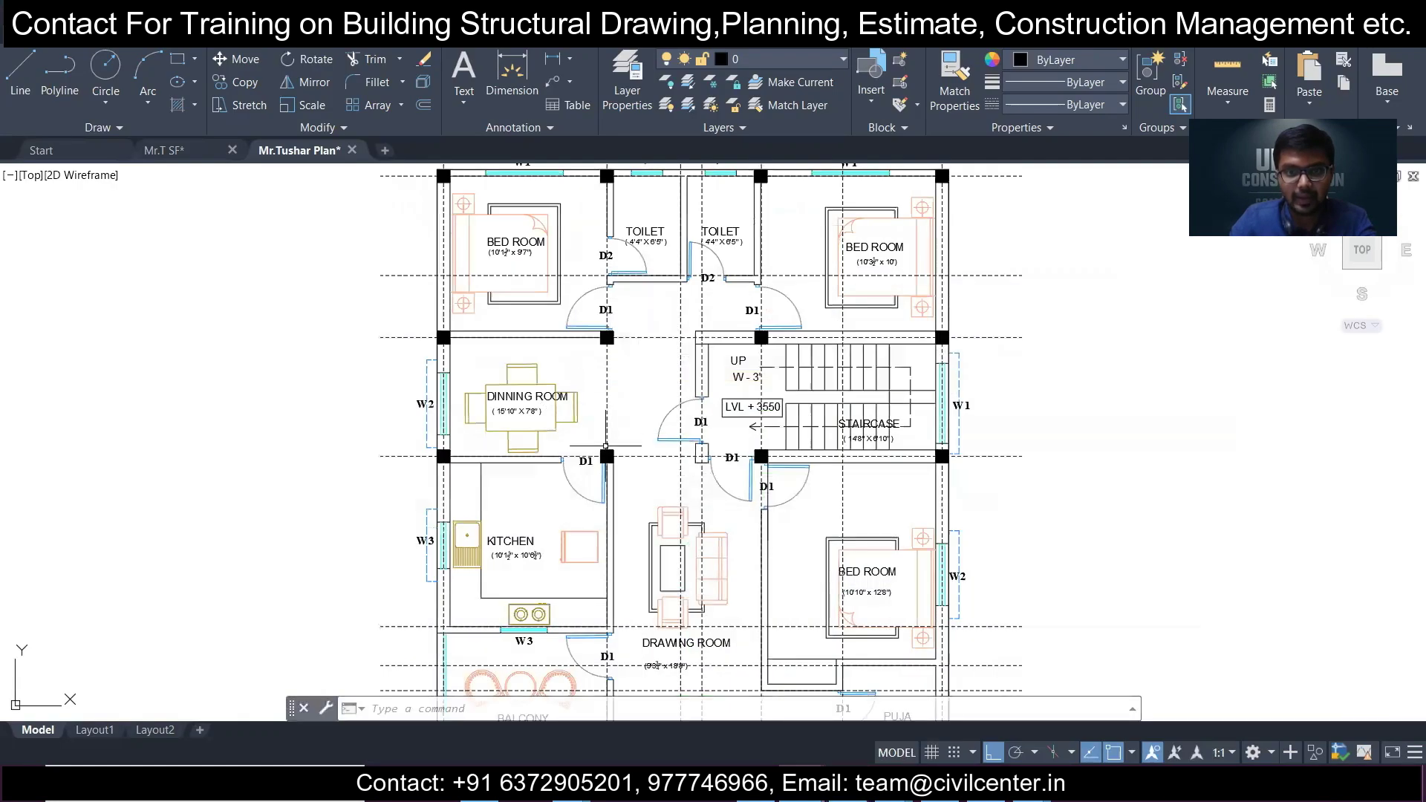
After comparing with AutoCAD, apply 11 kN/m full UDLs to the staircase-area beams on grids 15, 17, 18 and 26 at St. 1.
{"action": "left_click", "coordinate": [848, 784]}
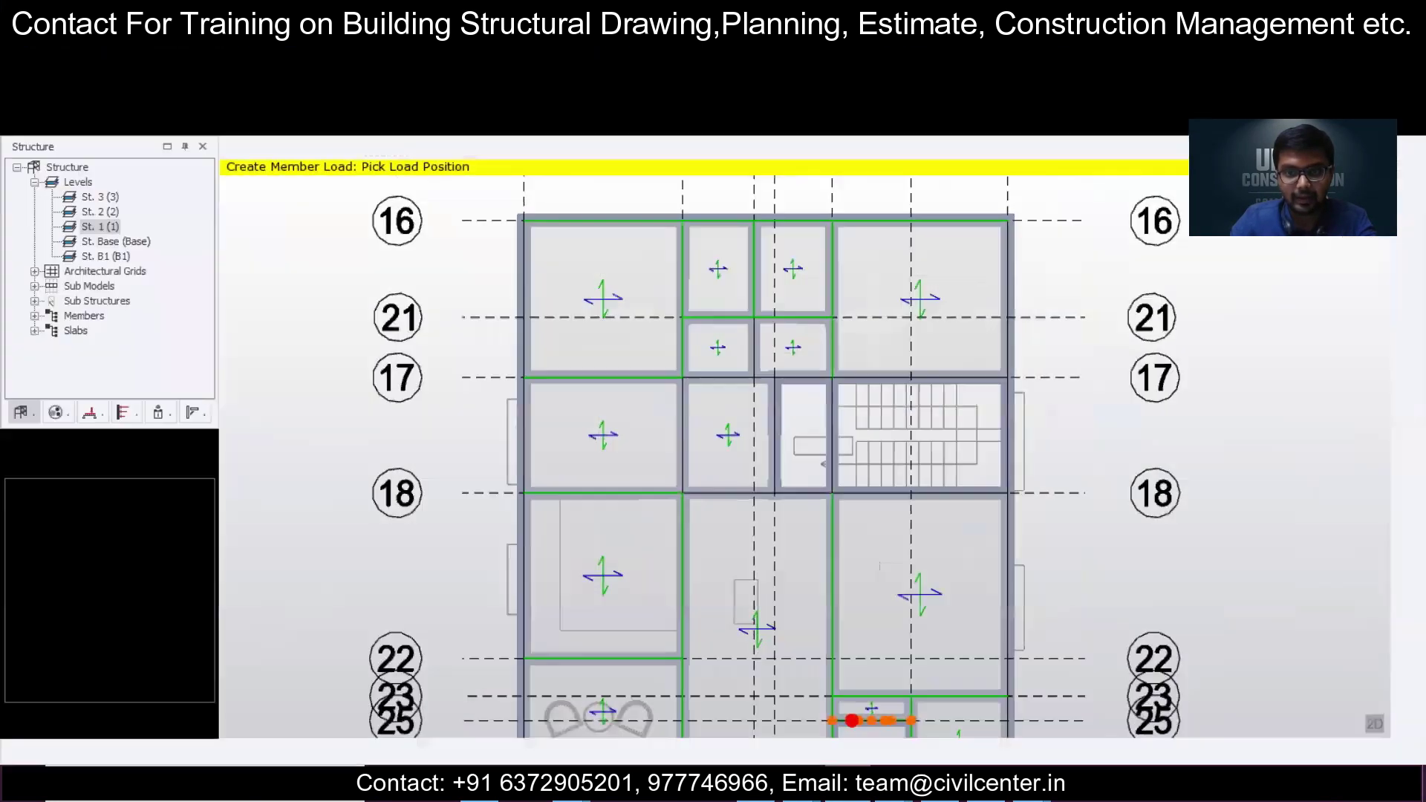
{"action": "left_click", "coordinate": [849, 785]}
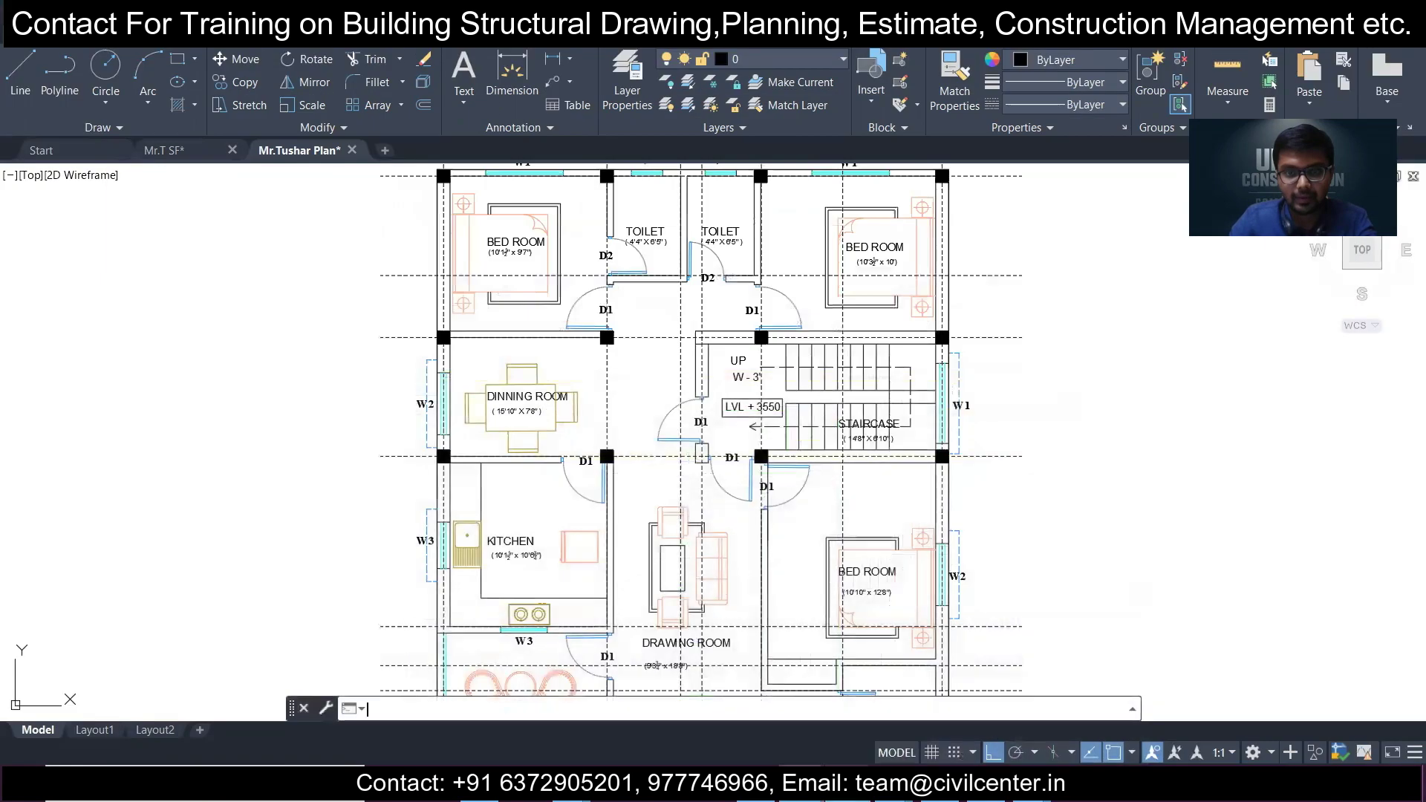
{"action": "left_click", "coordinate": [849, 784]}
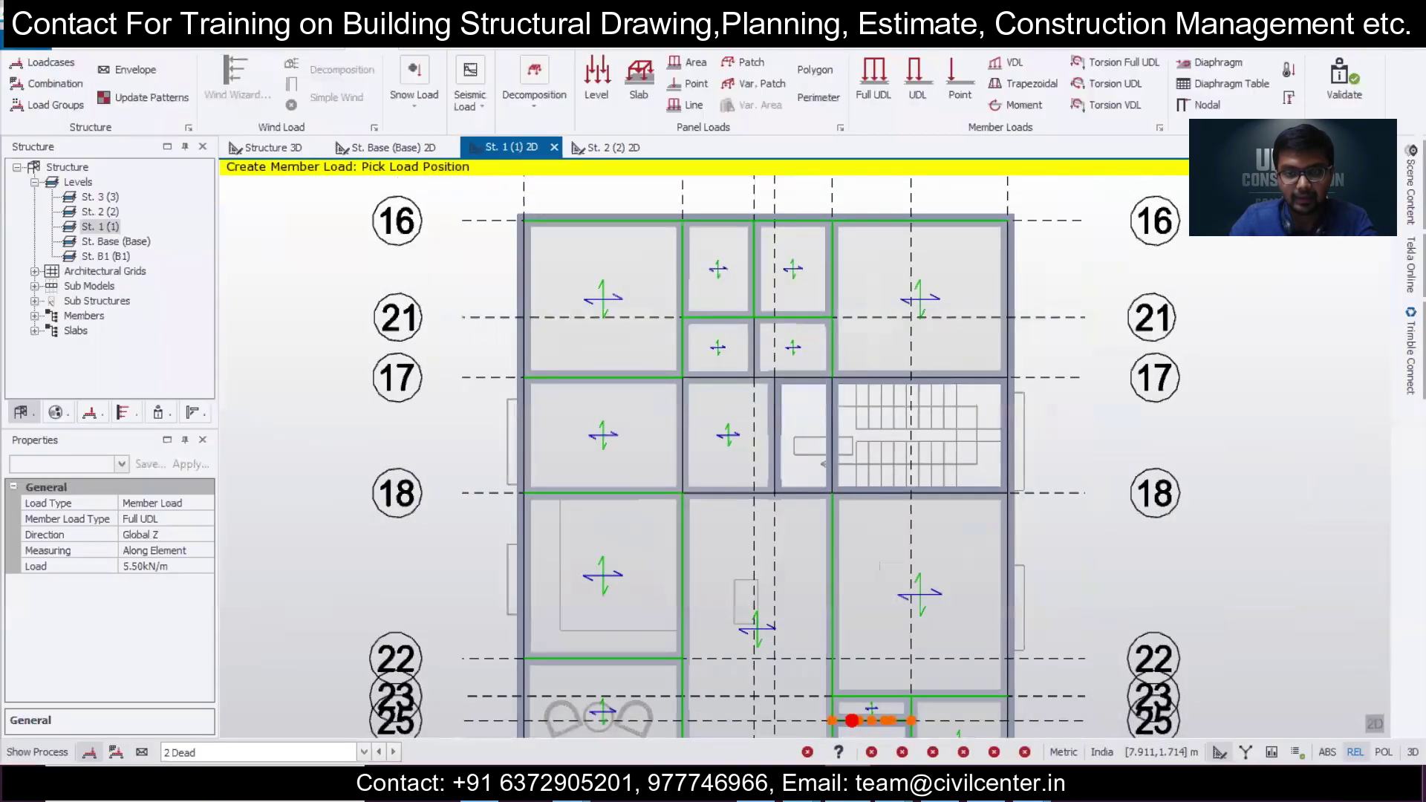
{"action": "middle_click_drag", "start_coordinate": [751, 690], "coordinate": [772, 553]}
{"action": "middle_click_drag", "start_coordinate": [782, 435], "coordinate": [789, 389]}
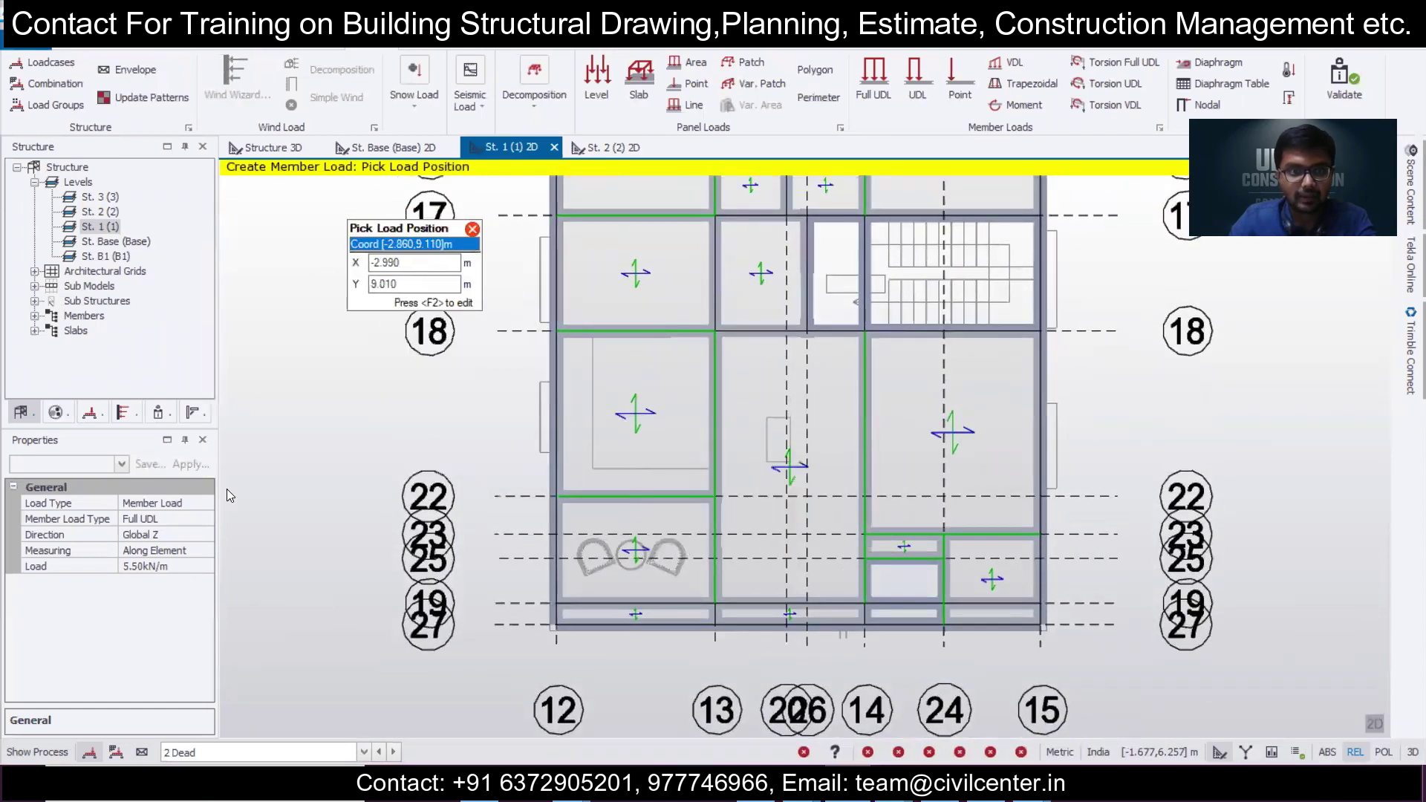
{"action": "left_click", "coordinate": [192, 565]}
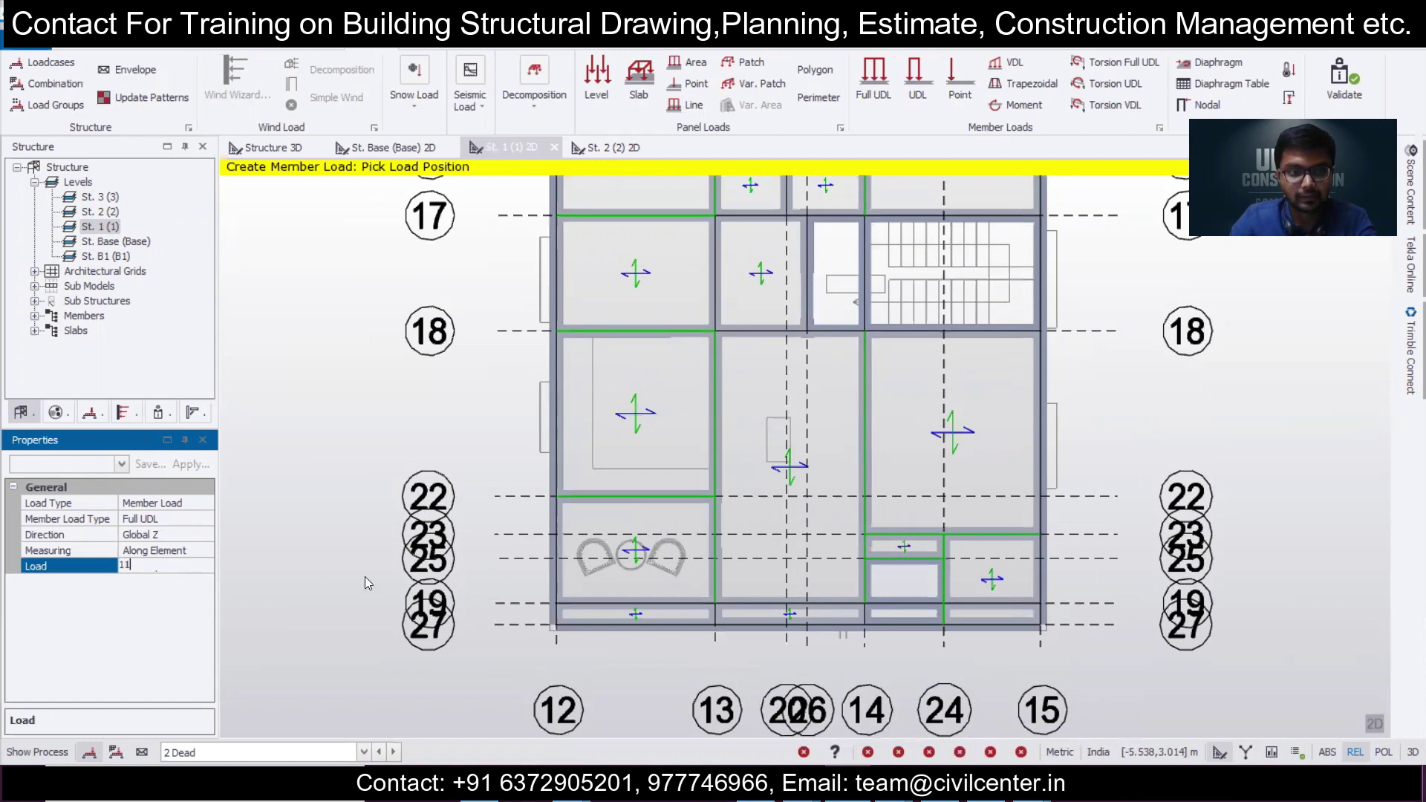
{"action": "key", "text": "Return"}
{"action": "middle_click_drag", "start_coordinate": [386, 481], "coordinate": [351, 710]}
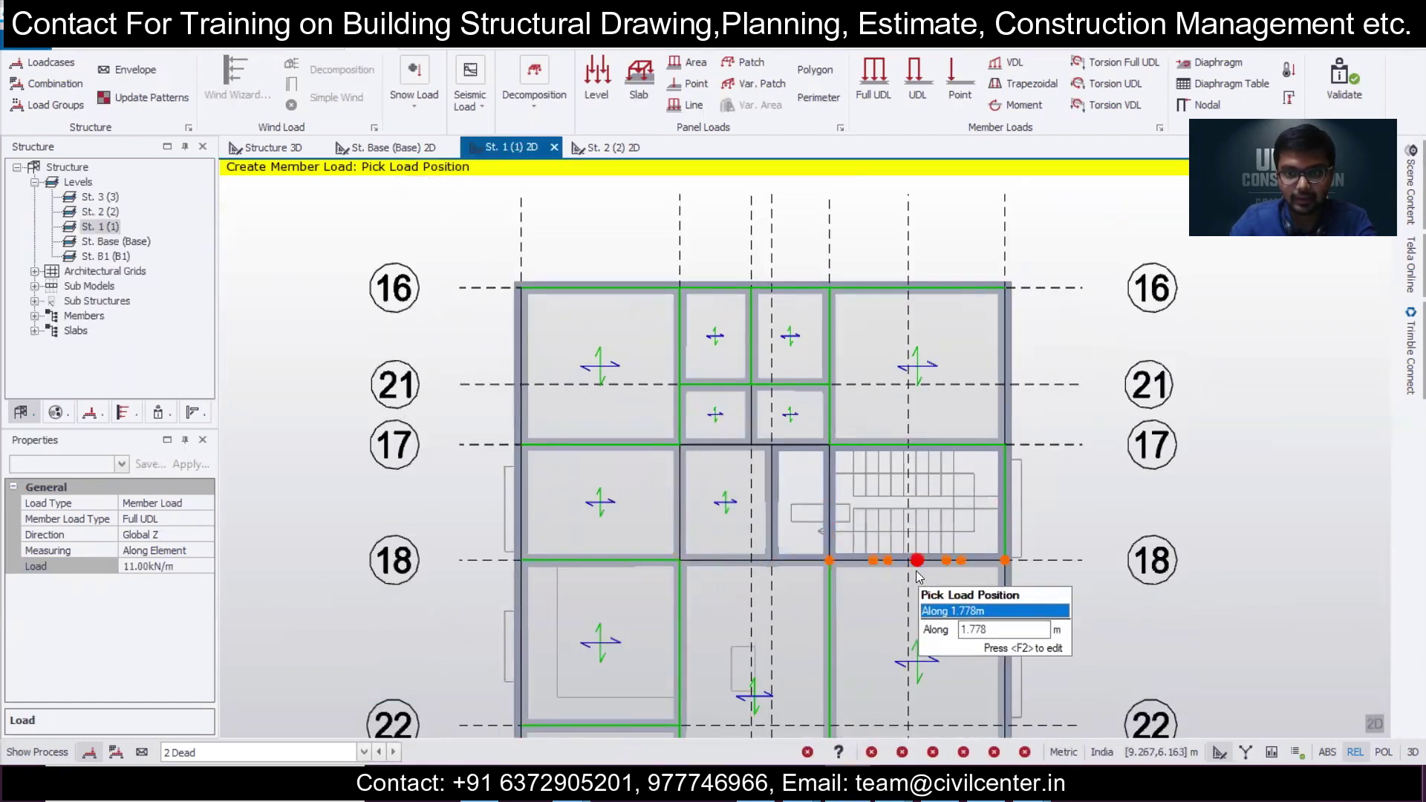
{"action": "scroll", "coordinate": [795, 566], "scroll_direction": "up", "scroll_amount": 2}
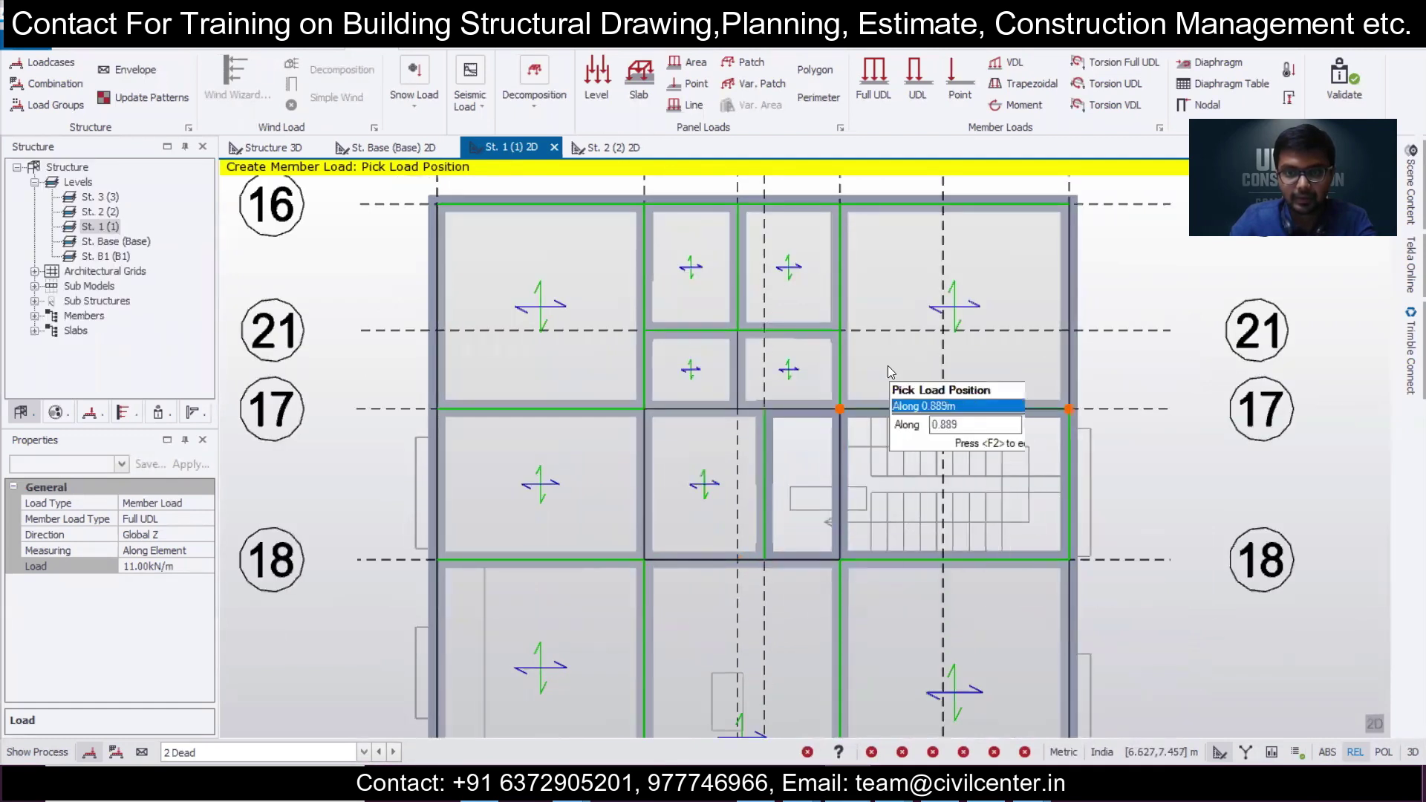
Apply 11 kN/m UDLs to the parts of the grid 17 and grid 18 beams between grids 26 and 14.
{"action": "left_click", "coordinate": [839, 409]}
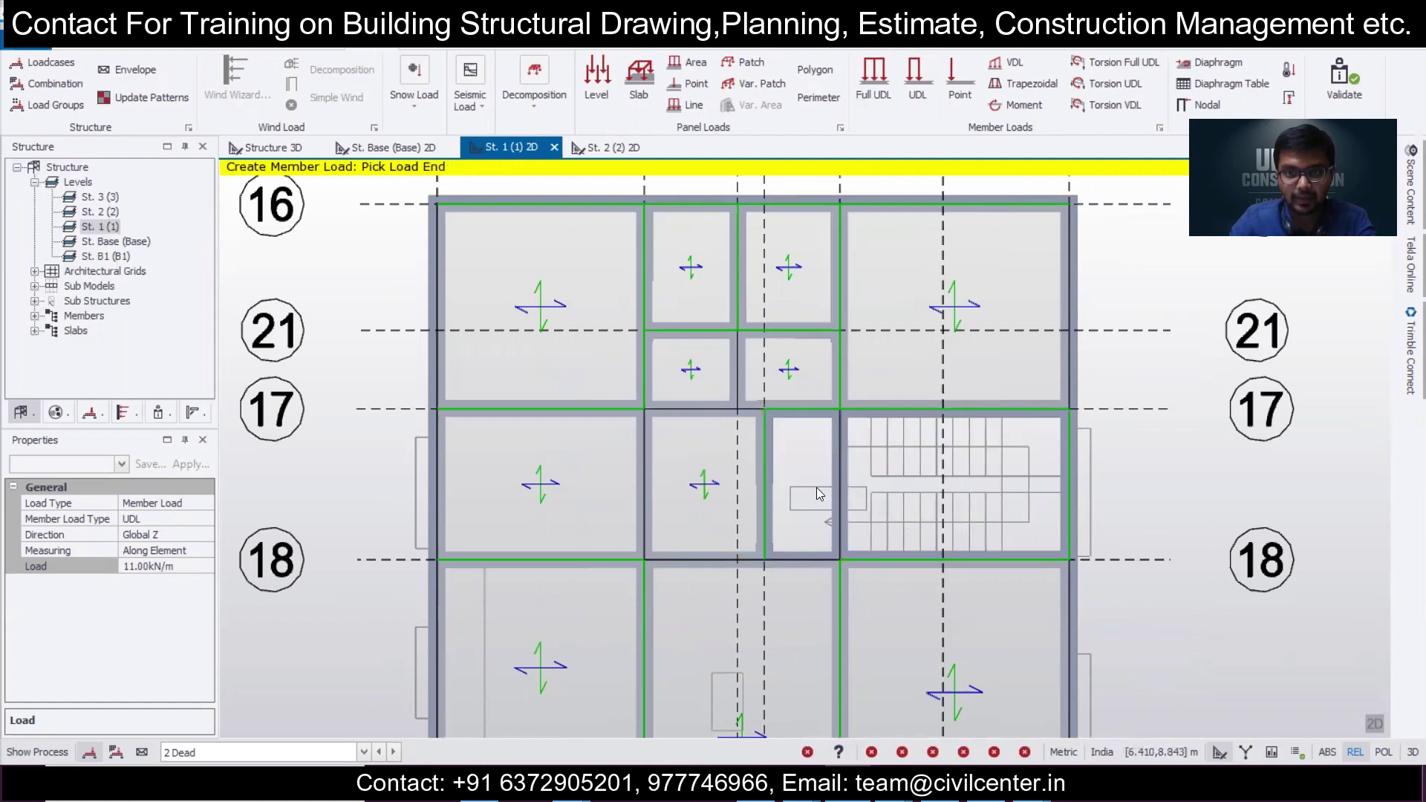
{"action": "left_click", "coordinate": [764, 561]}
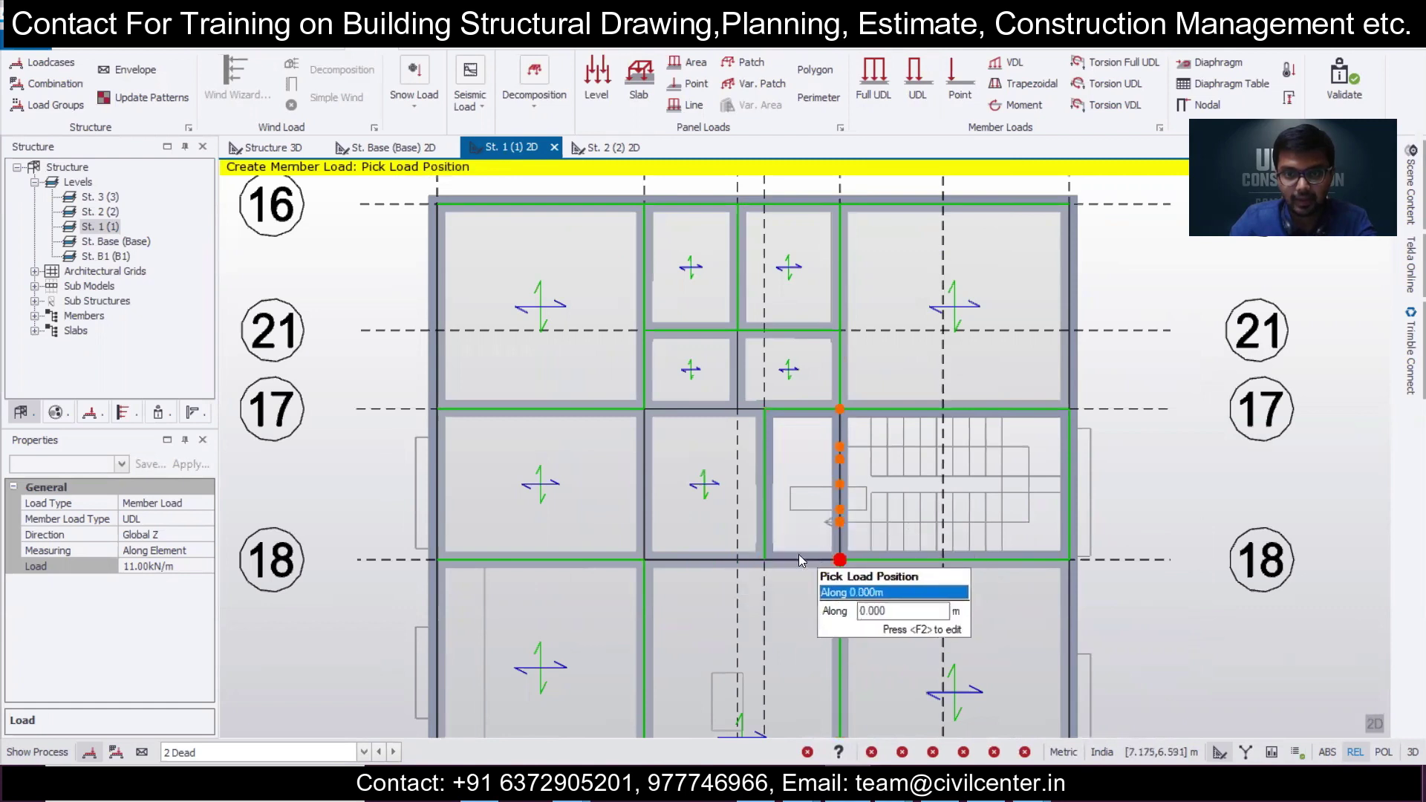
{"action": "left_click", "coordinate": [840, 561]}
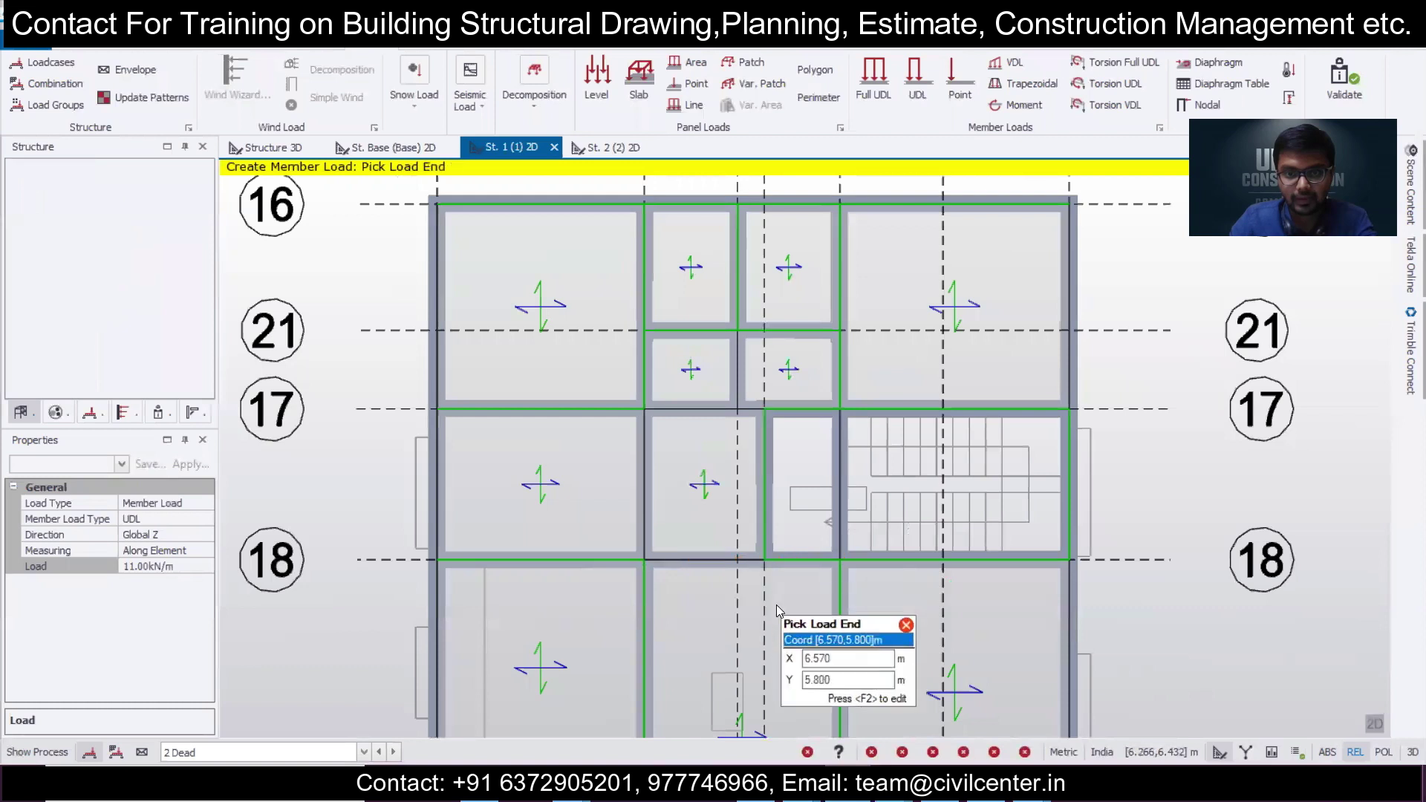
{"action": "scroll", "coordinate": [800, 560], "scroll_direction": "down", "scroll_amount": 1}
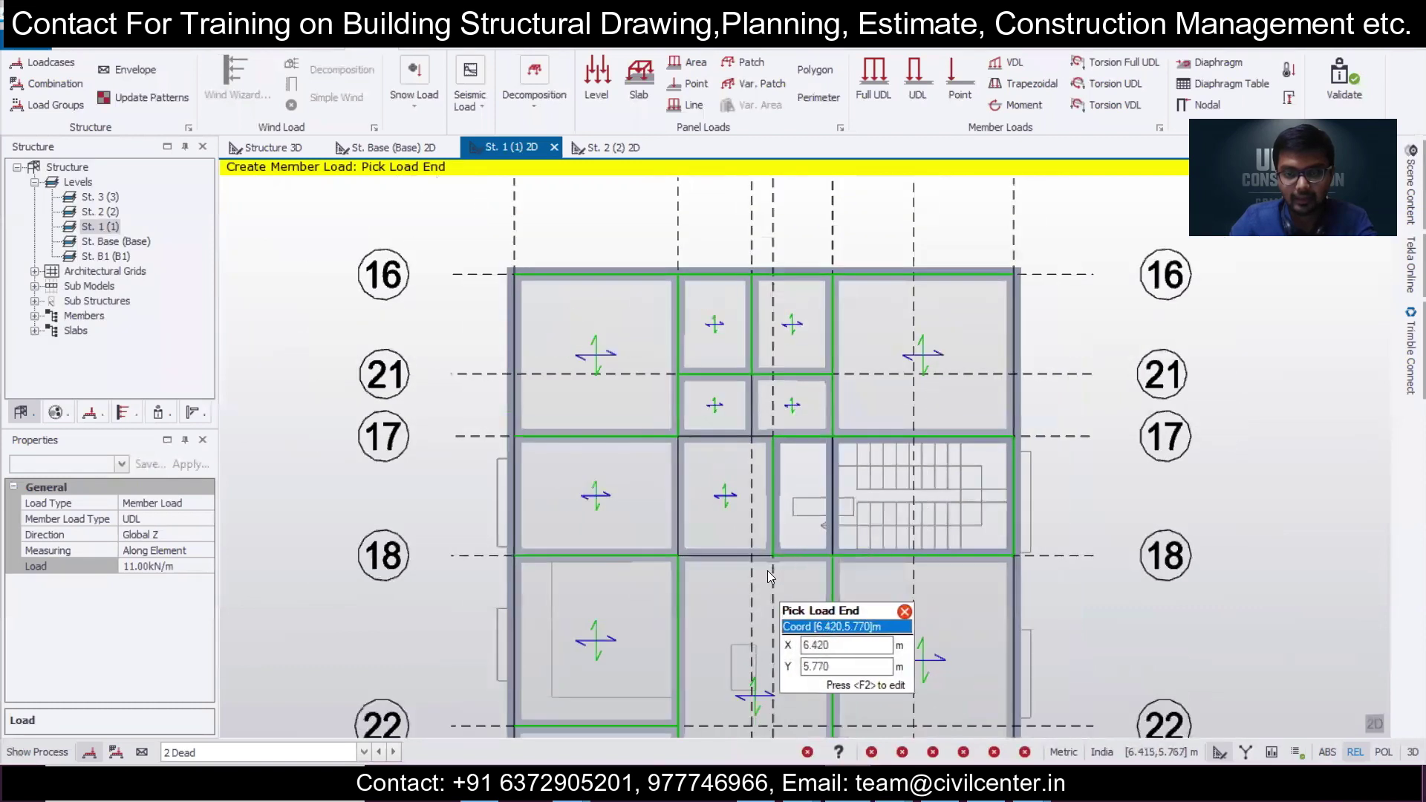
{"action": "middle_click_drag", "start_coordinate": [768, 570], "coordinate": [765, 501]}
{"action": "scroll", "coordinate": [755, 522], "scroll_direction": "down", "scroll_amount": 1}
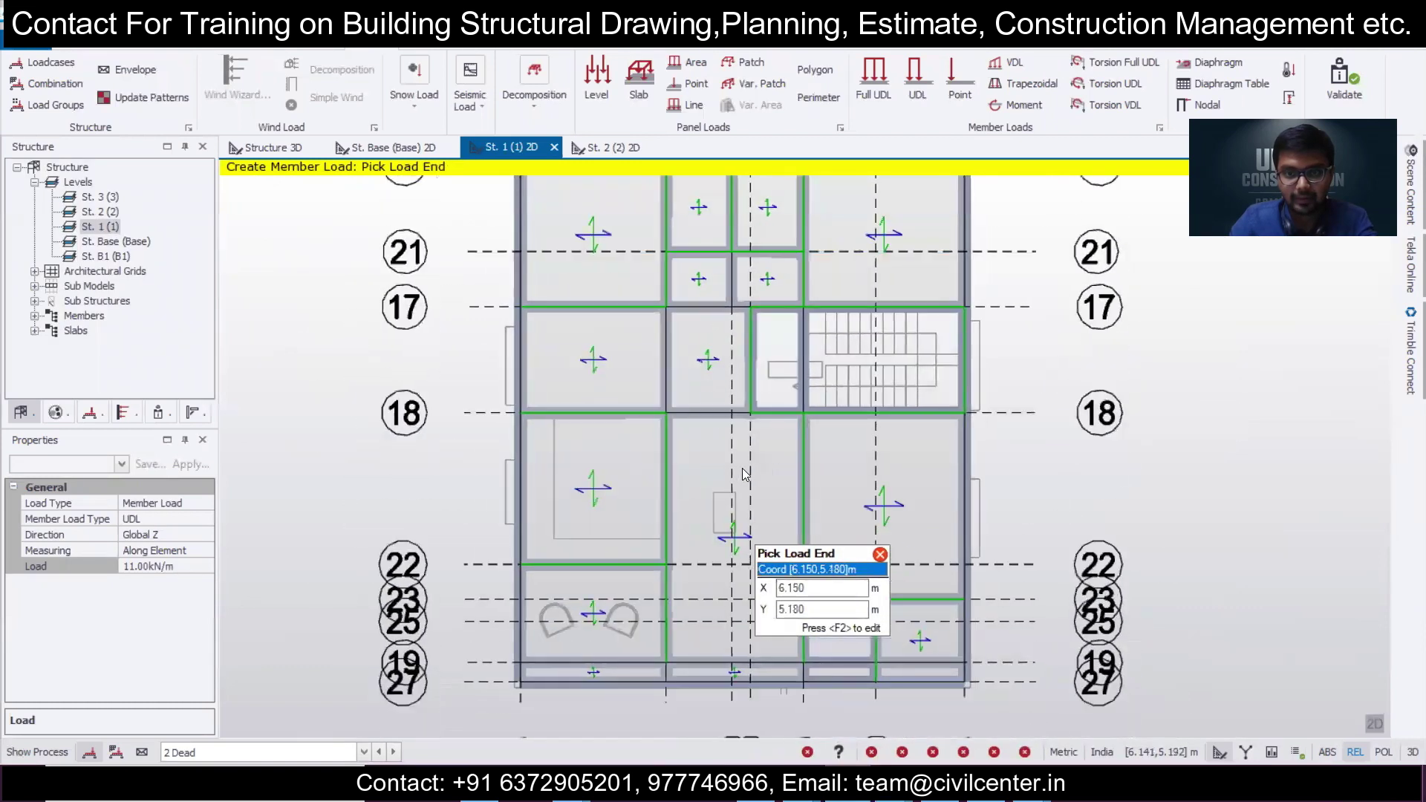
Check the walls in AutoCAD and apply 11 kN/m full UDLs to the grid 12 beams between grids 16 and 18.
{"action": "key", "text": "alt+Tab"}
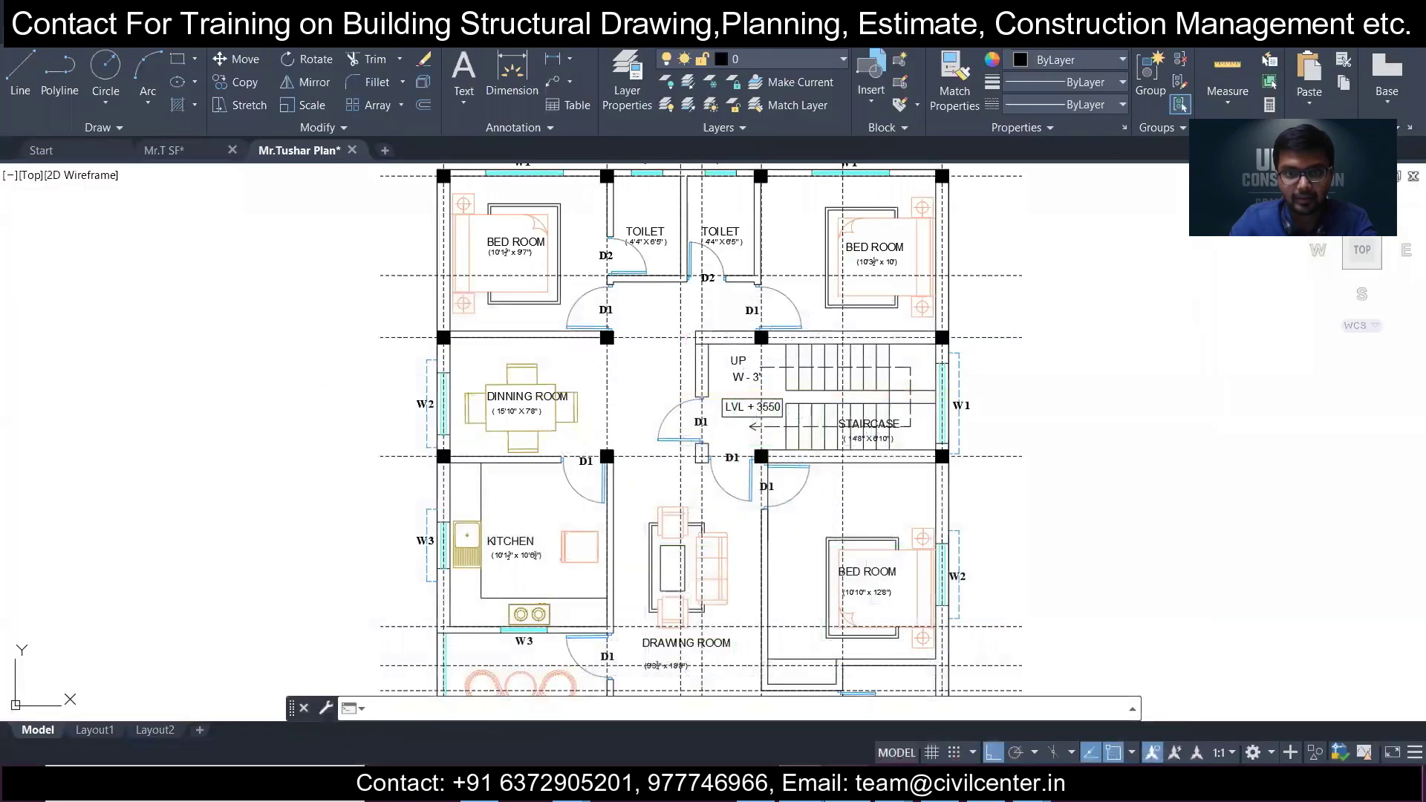
{"action": "key", "text": "alt+Tab"}
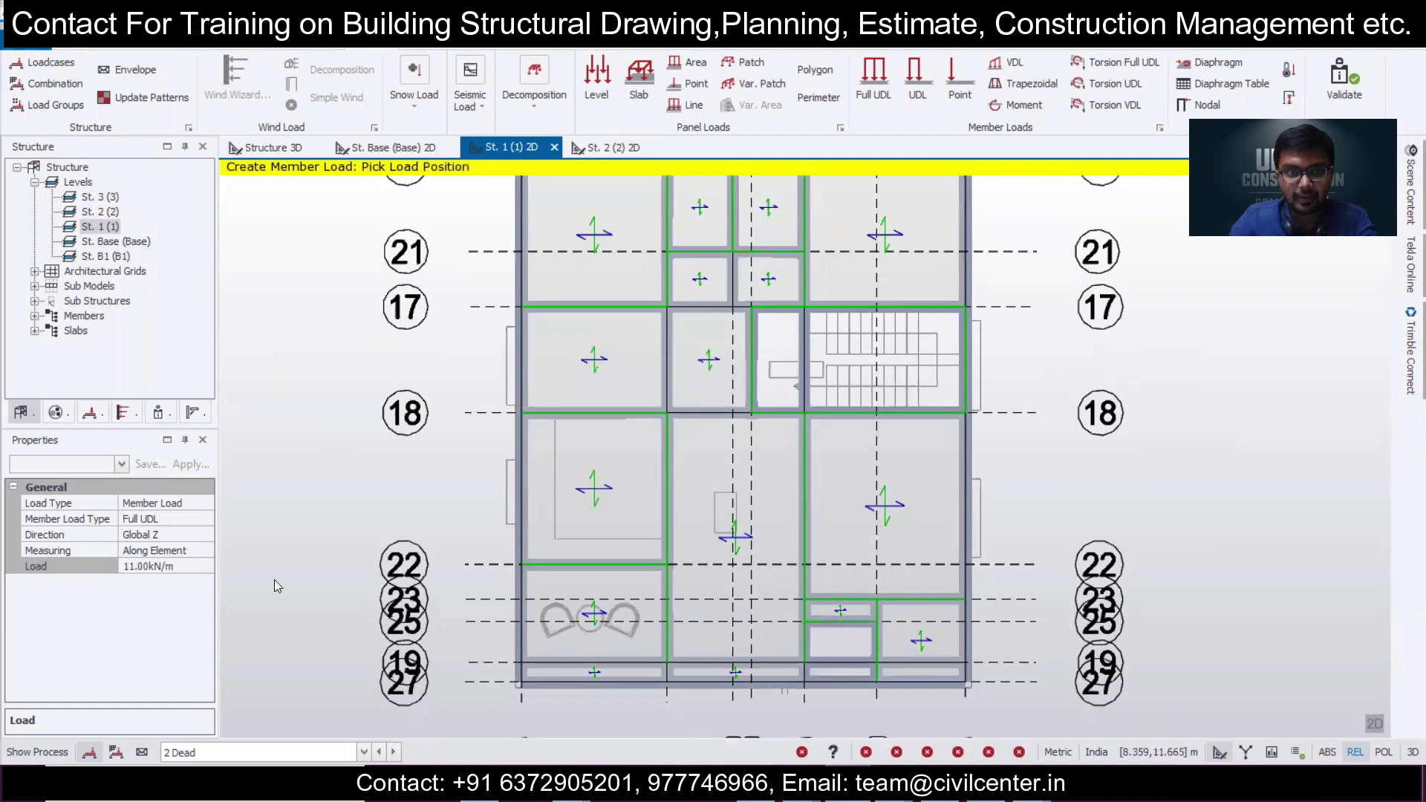
{"action": "middle_click_drag", "start_coordinate": [313, 488], "coordinate": [346, 658]}
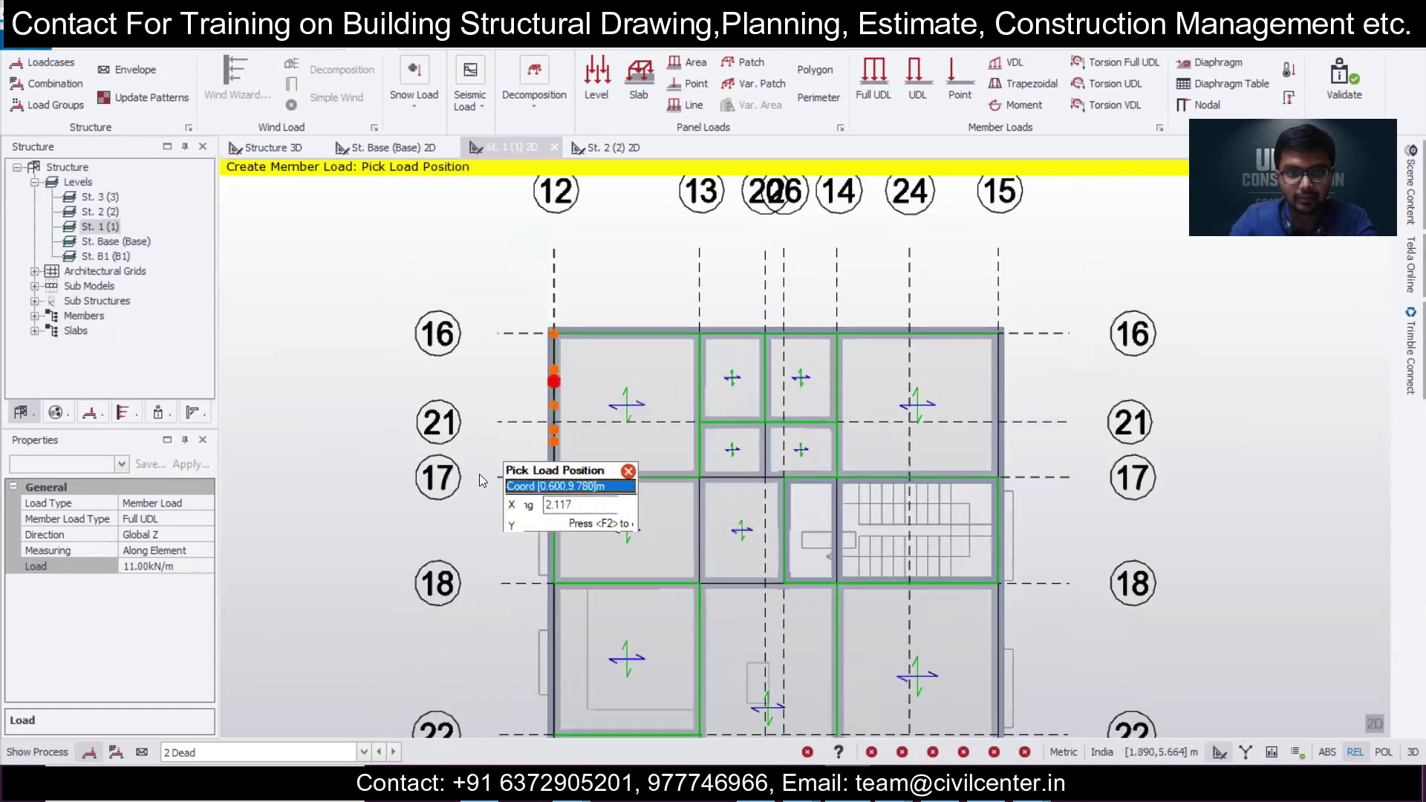
{"action": "scroll", "coordinate": [479, 475], "scroll_direction": "down", "scroll_amount": 2}
{"action": "middle_click_drag", "start_coordinate": [484, 499], "coordinate": [500, 291]}
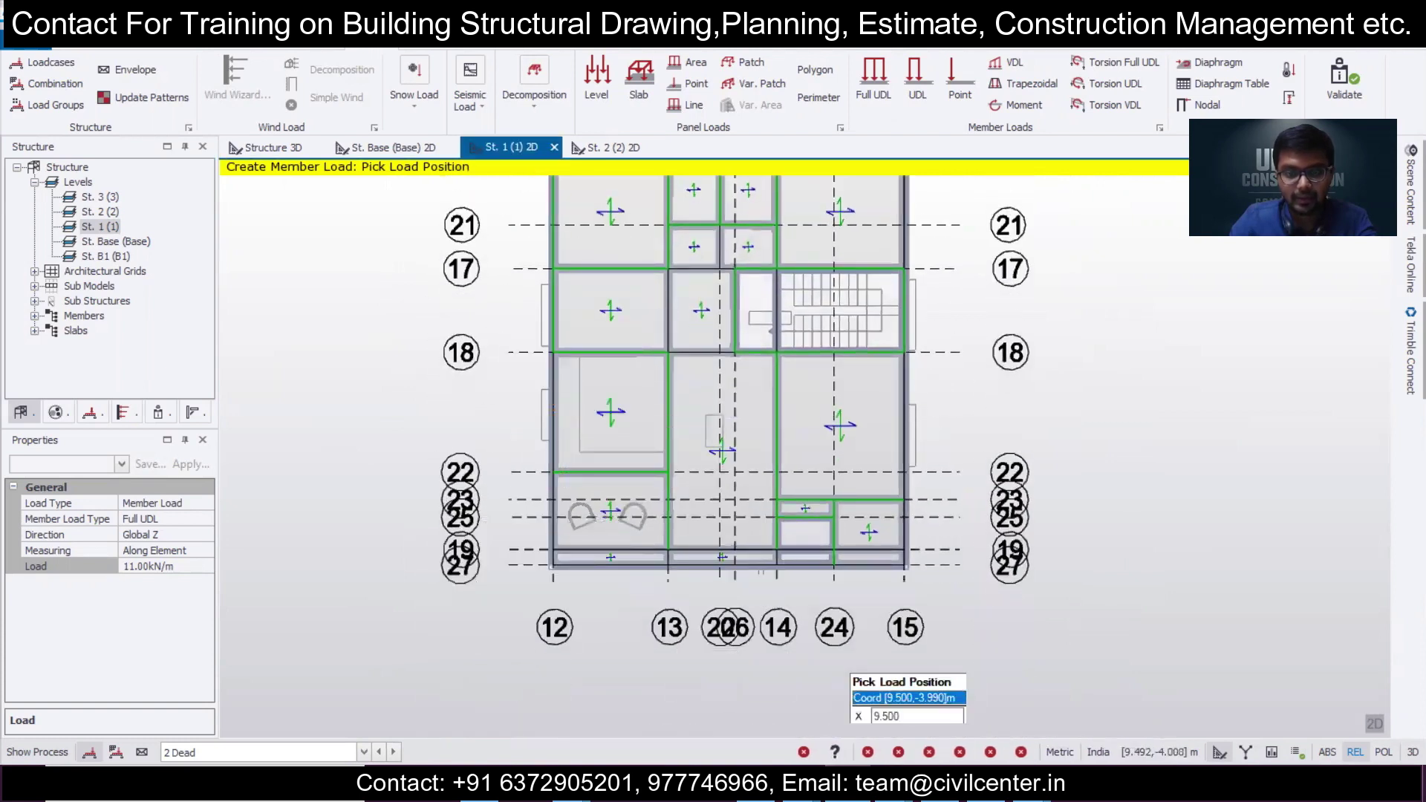
Check the kitchen and balcony walls in AutoCAD and apply an 11 kN/m UDL along grid 12 between grids 18 and 22.
{"action": "left_click", "coordinate": [795, 784]}
{"action": "middle_click_drag", "start_coordinate": [624, 661], "coordinate": [645, 462]}
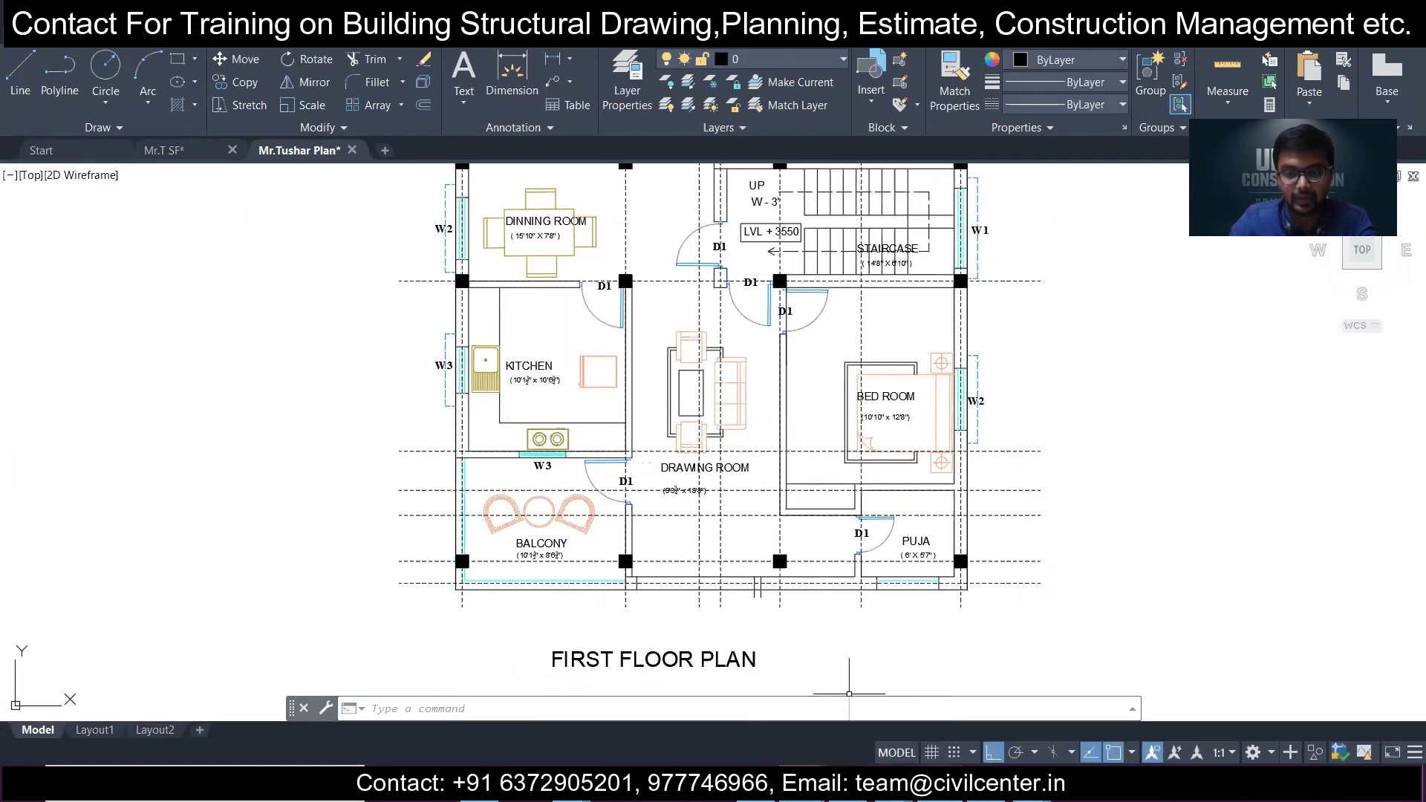
{"action": "mouse_move", "coordinate": [940, 787]}
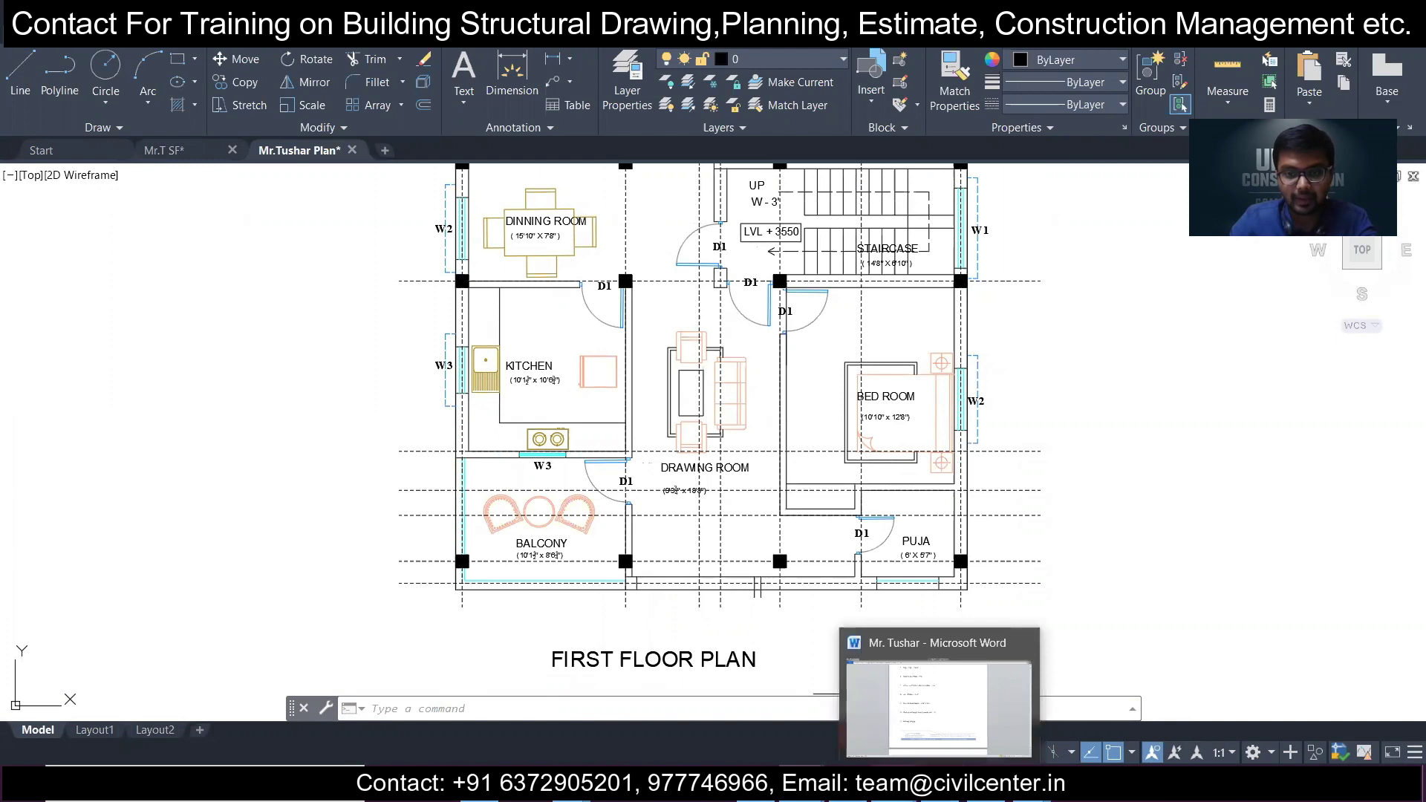
{"action": "left_click", "coordinate": [847, 784]}
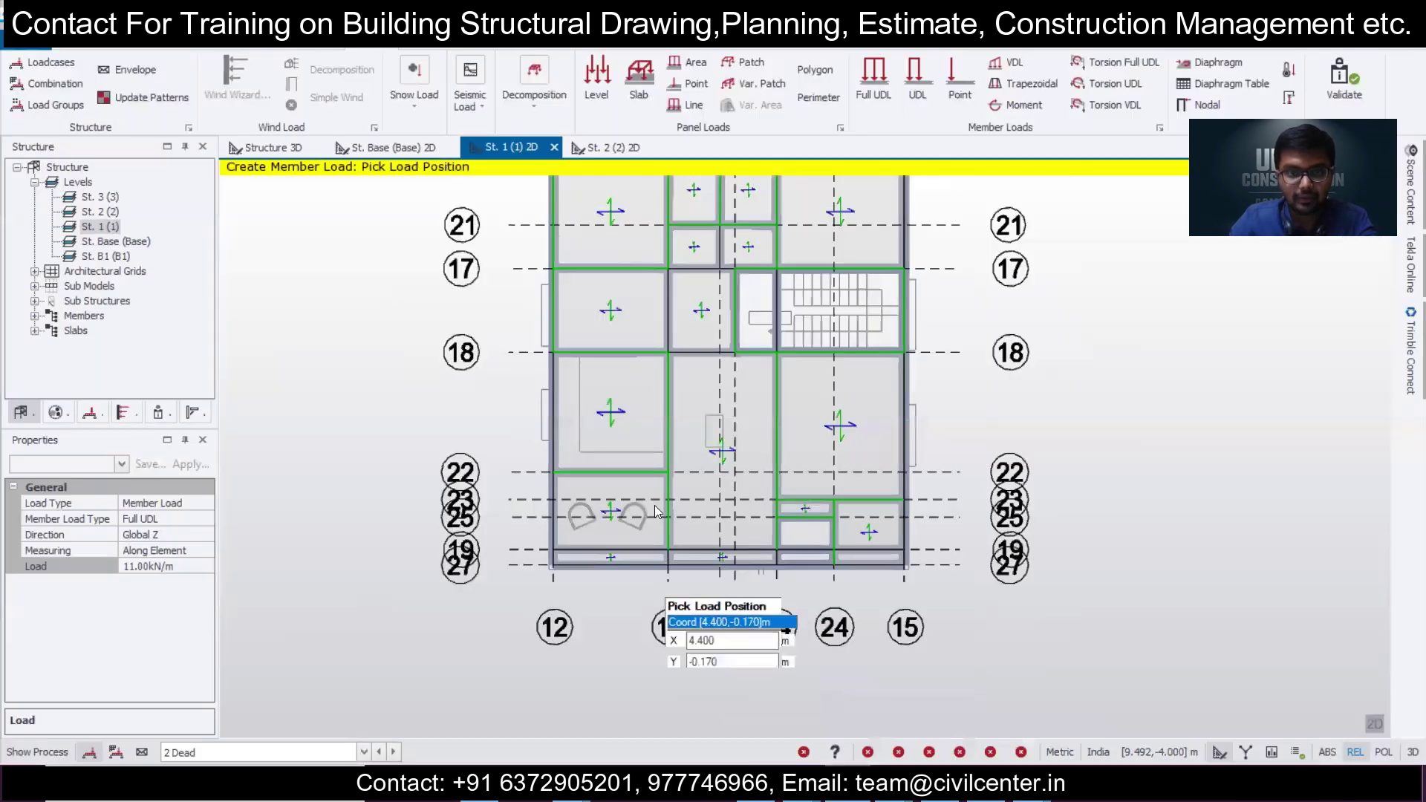
{"action": "left_click", "coordinate": [920, 84]}
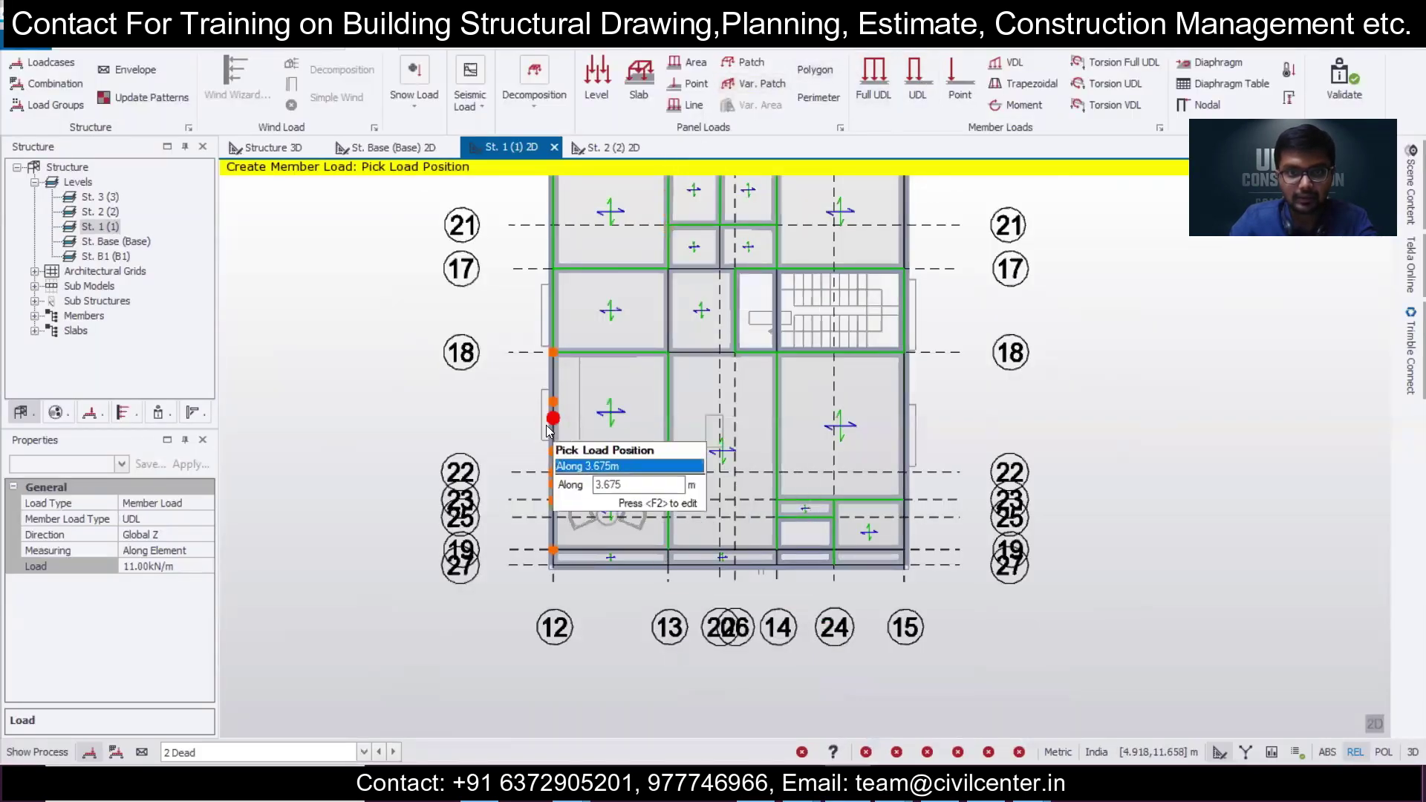
{"action": "left_click", "coordinate": [554, 467]}
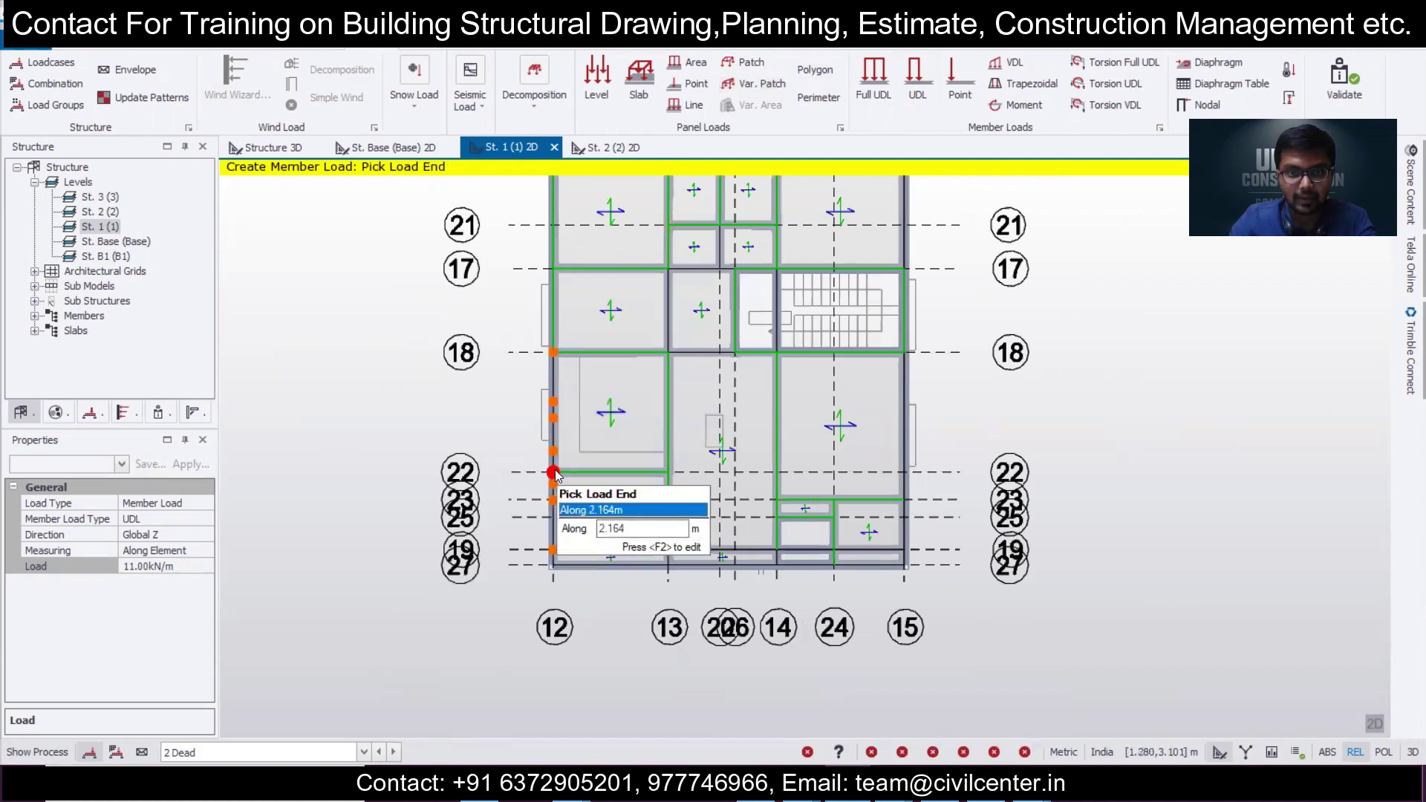
{"action": "scroll", "coordinate": [569, 568], "scroll_direction": "up", "scroll_amount": 2}
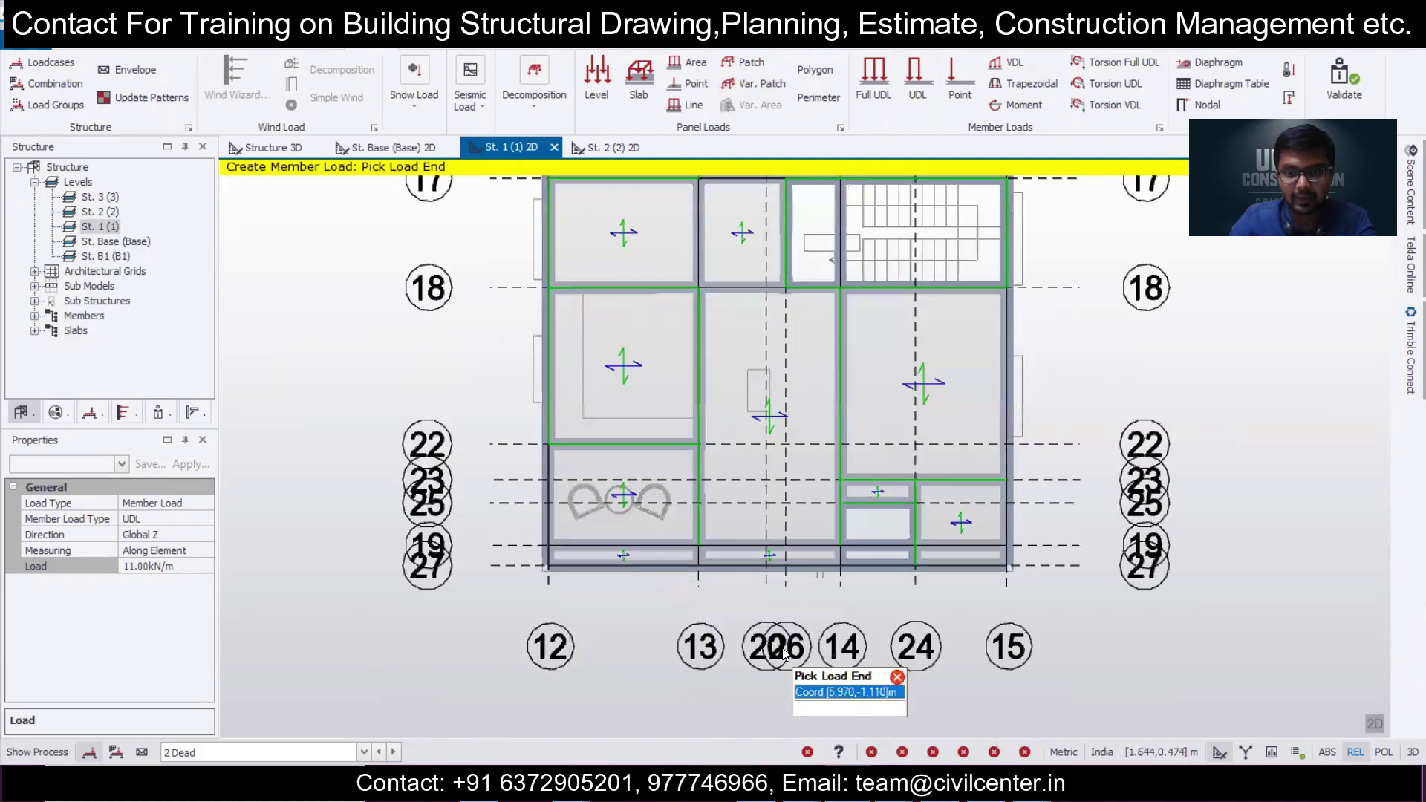
Check the drawing room and puja room front walls in AutoCAD and apply an 11 kN/m UDL along grid 27 from grid 15 to 13.
{"action": "key", "text": "alt+Tab"}
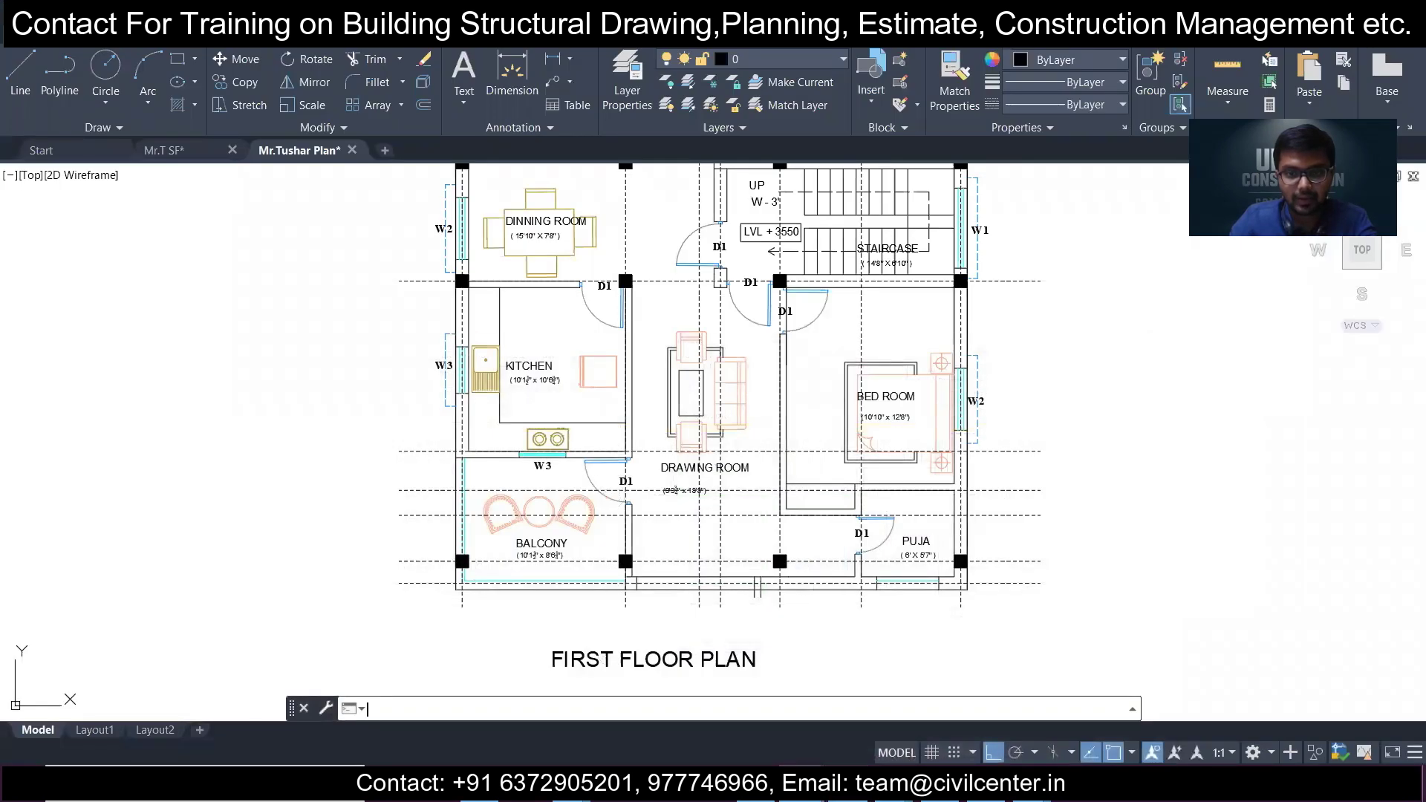
{"action": "scroll", "coordinate": [670, 613], "scroll_direction": "up", "scroll_amount": 2}
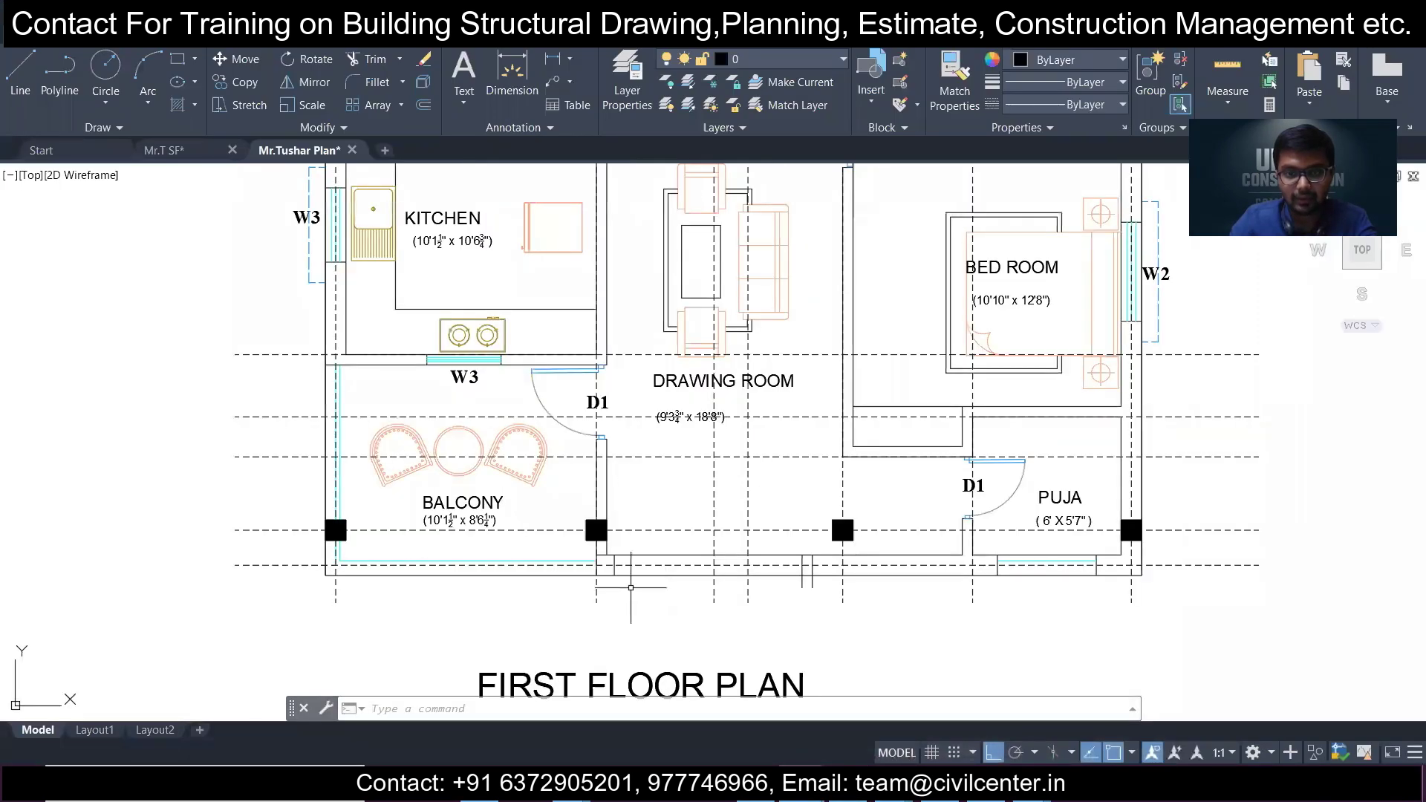
{"action": "key", "text": "alt+Tab"}
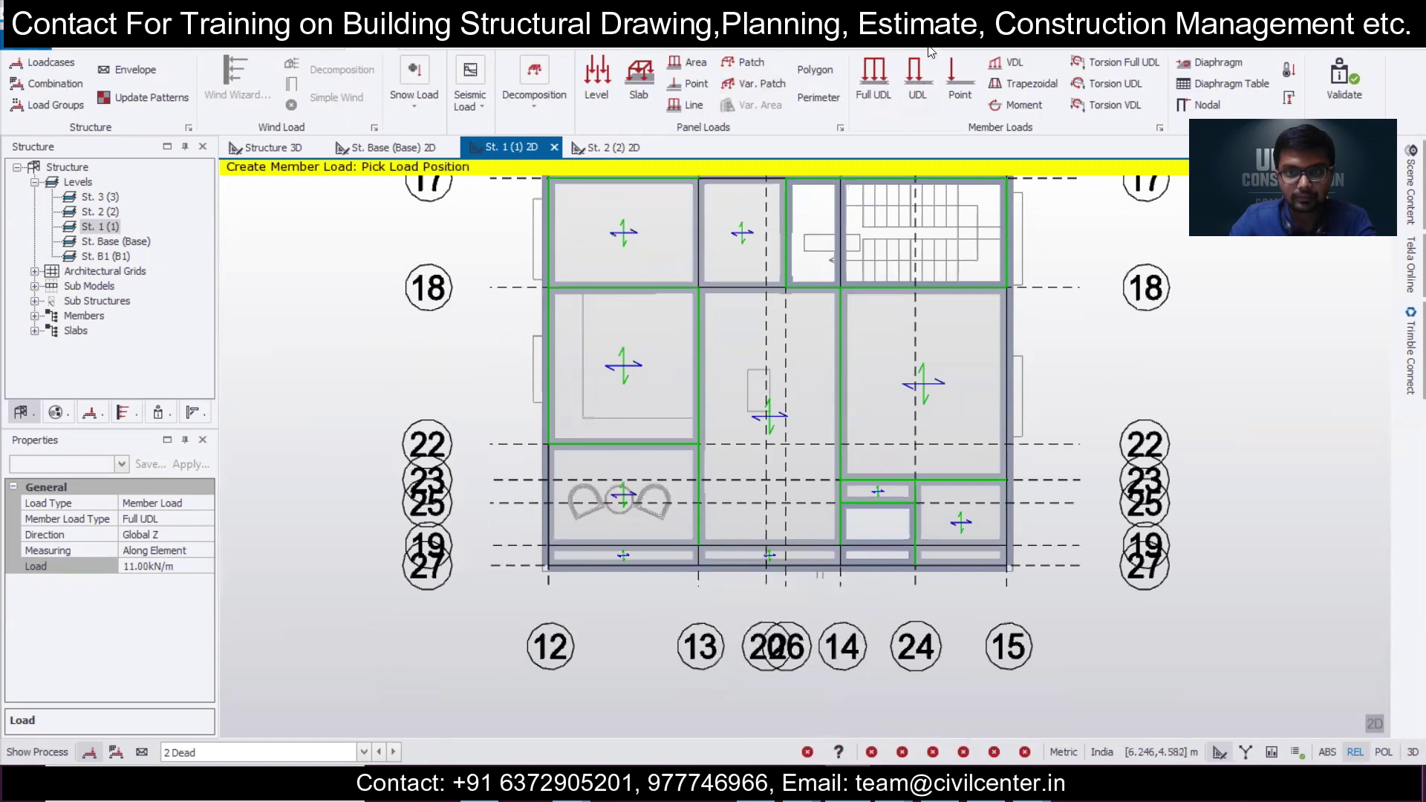
{"action": "scroll", "coordinate": [1005, 566], "scroll_direction": "up", "scroll_amount": 2}
{"action": "scroll", "coordinate": [1006, 566], "scroll_direction": "up", "scroll_amount": 1}
{"action": "left_click", "coordinate": [1006, 566]}
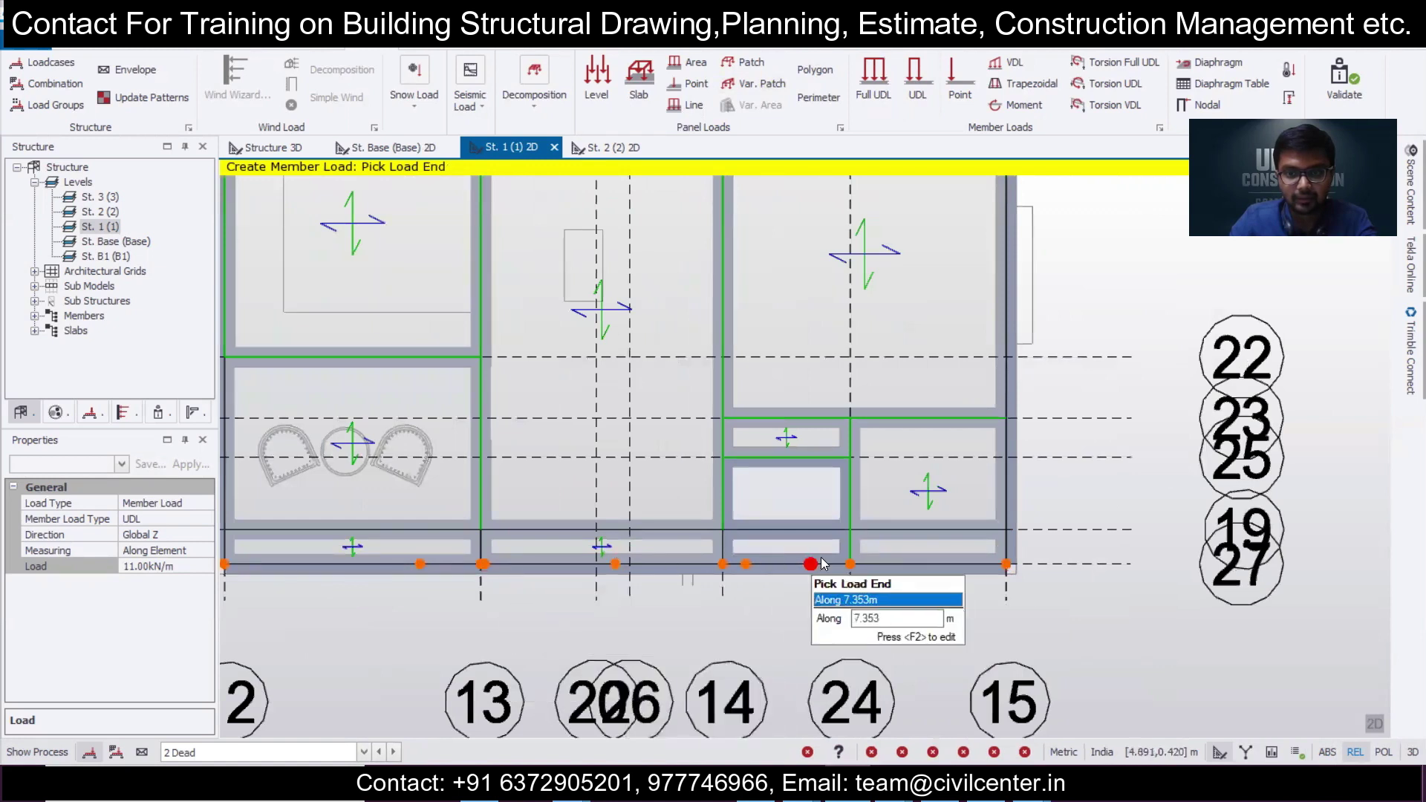
{"action": "left_click", "coordinate": [488, 571]}
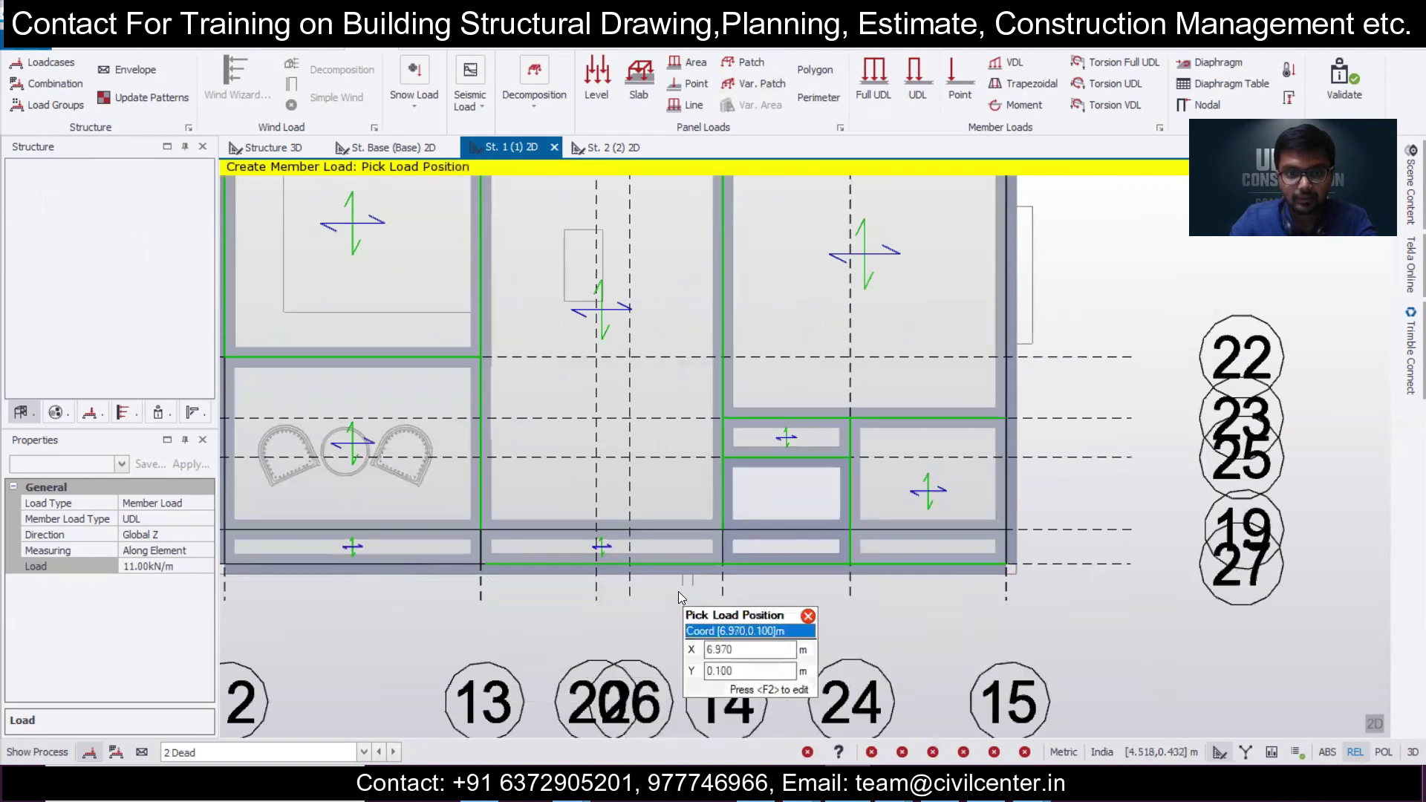
{"action": "scroll", "coordinate": [715, 593], "scroll_direction": "down", "scroll_amount": 1}
{"action": "scroll", "coordinate": [622, 615], "scroll_direction": "up", "scroll_amount": 1}
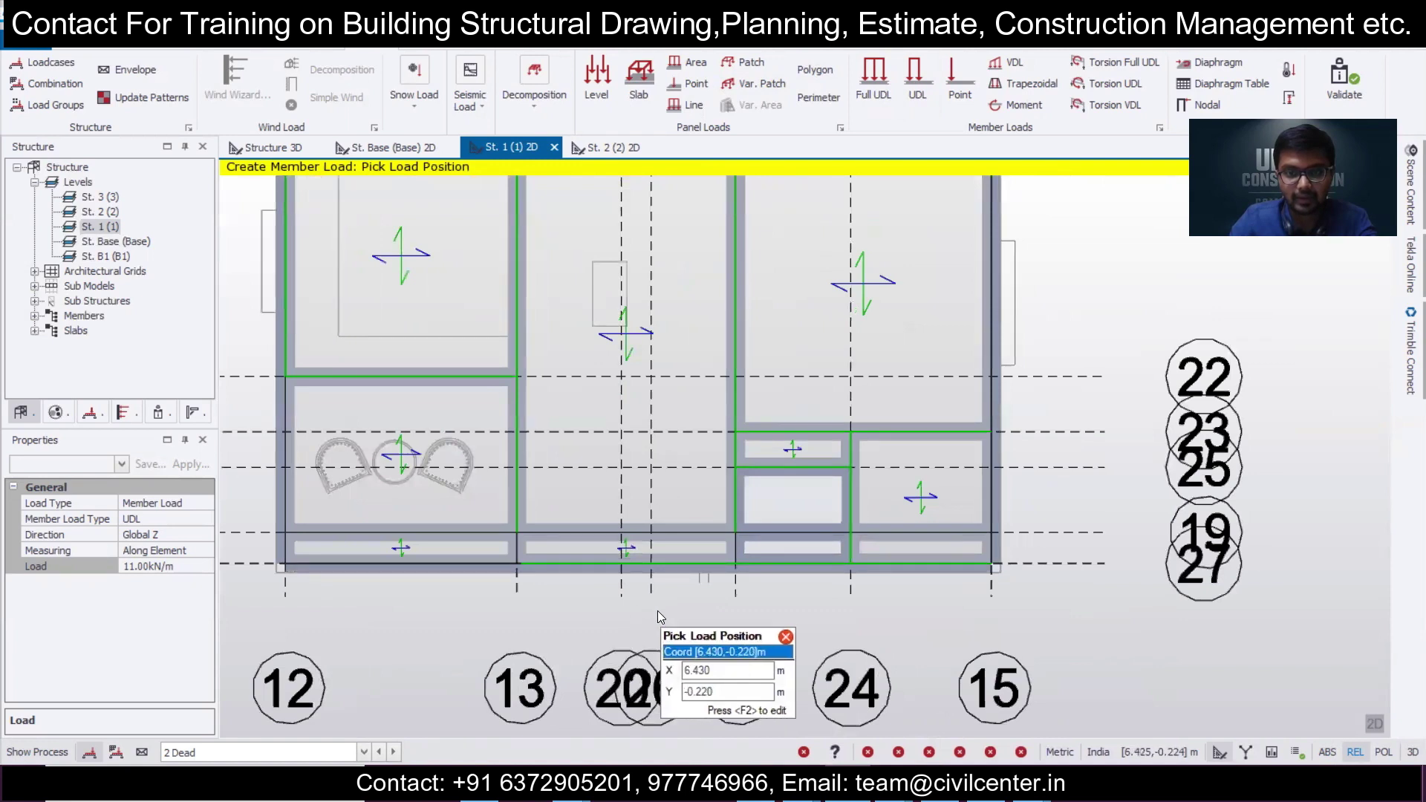
{"action": "key", "text": "Escape"}
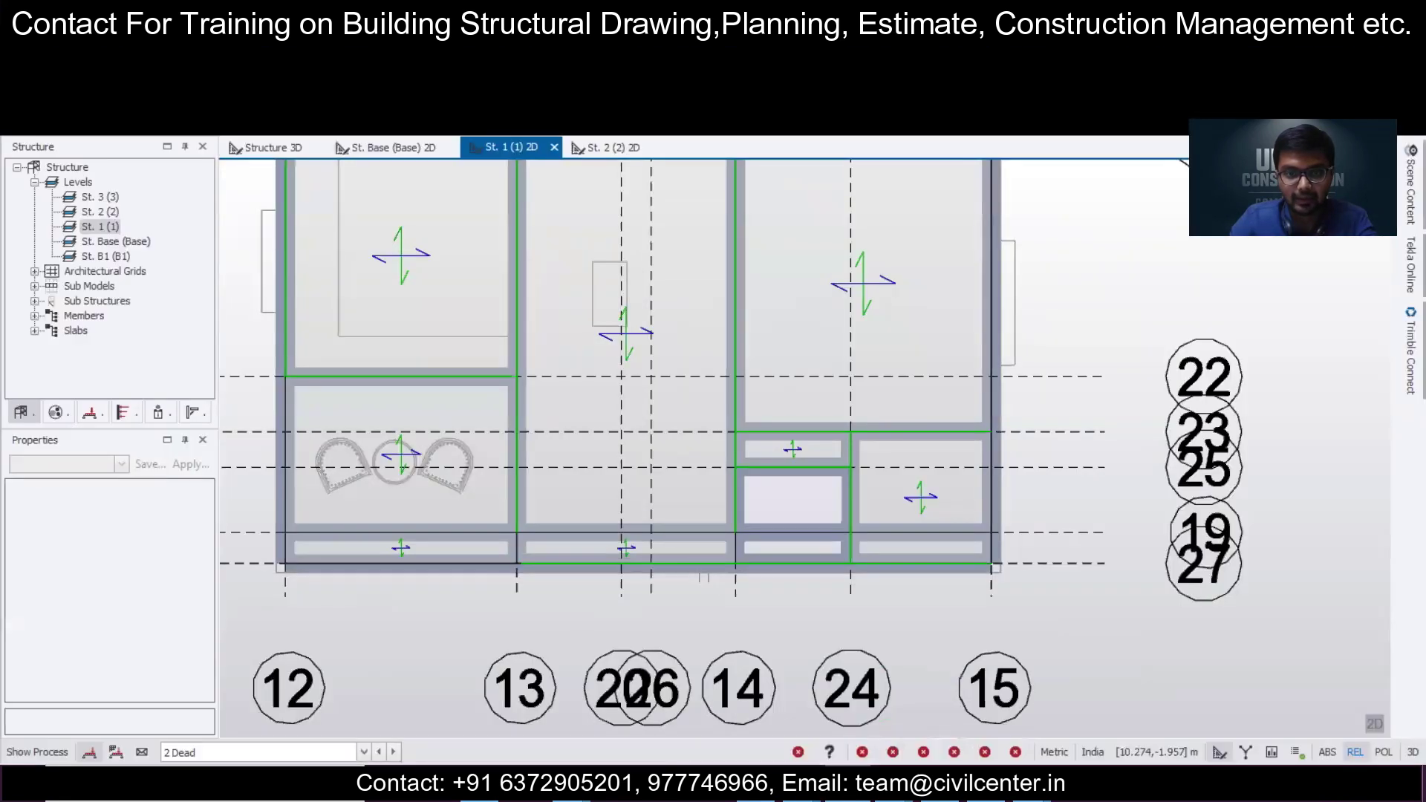
Set a partial UDL to 5.5 kN/m and apply it to the grid 13 beam between grids 19 and 27.
{"action": "mouse_move", "coordinate": [520, 564]}
{"action": "scroll", "coordinate": [520, 564], "scroll_direction": "up", "scroll_amount": 3}
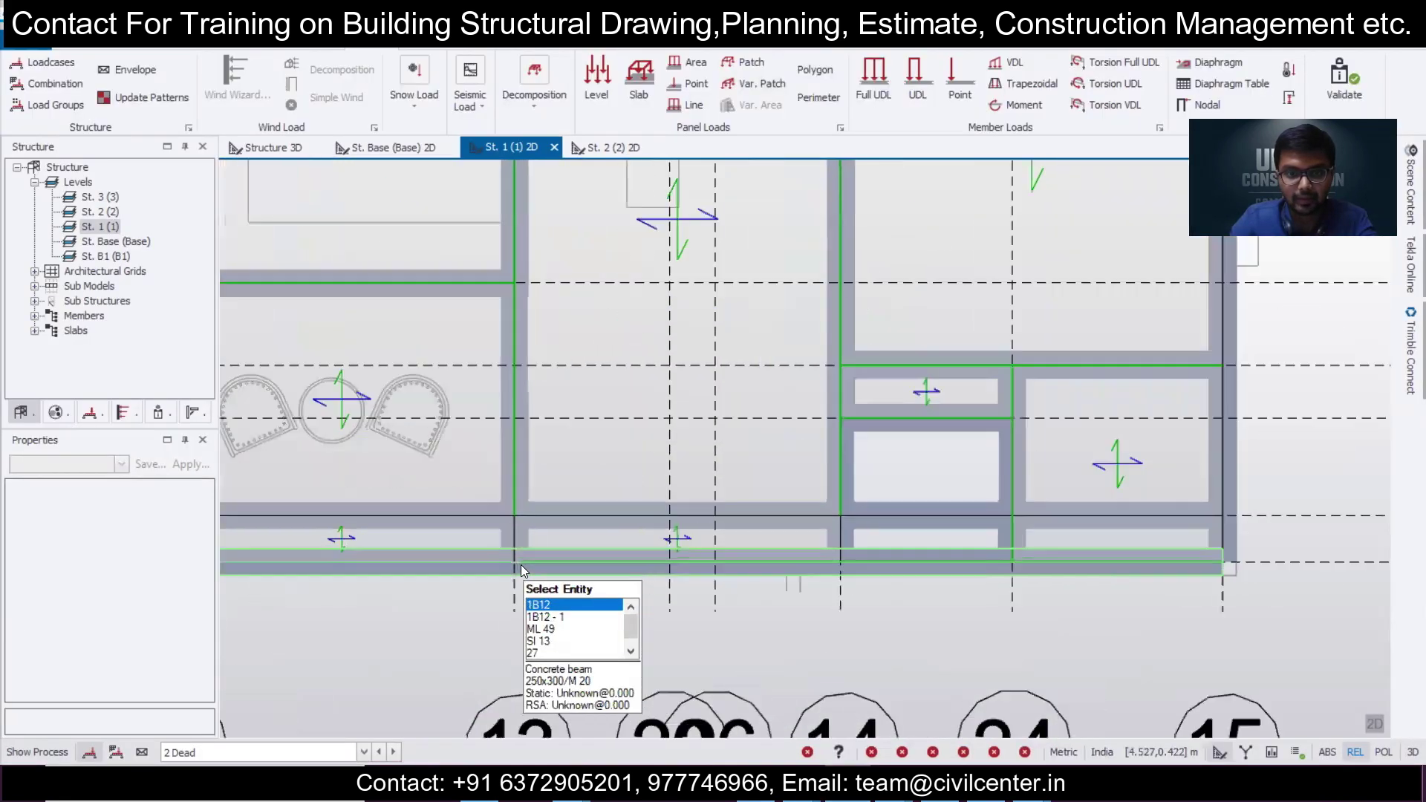
{"action": "left_click", "coordinate": [916, 88]}
{"action": "left_click", "coordinate": [183, 566]}
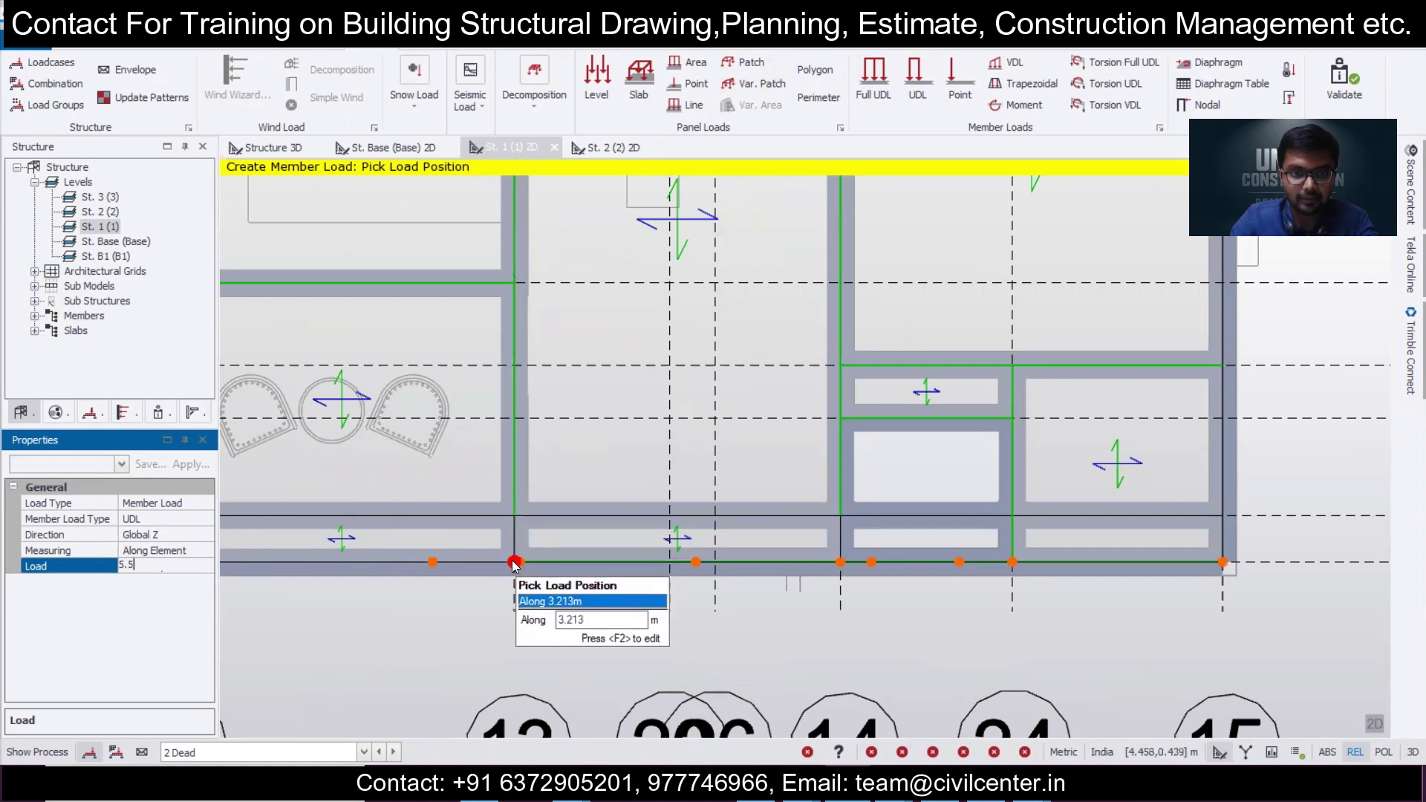
{"action": "left_click", "coordinate": [518, 561]}
{"action": "left_click", "coordinate": [514, 524]}
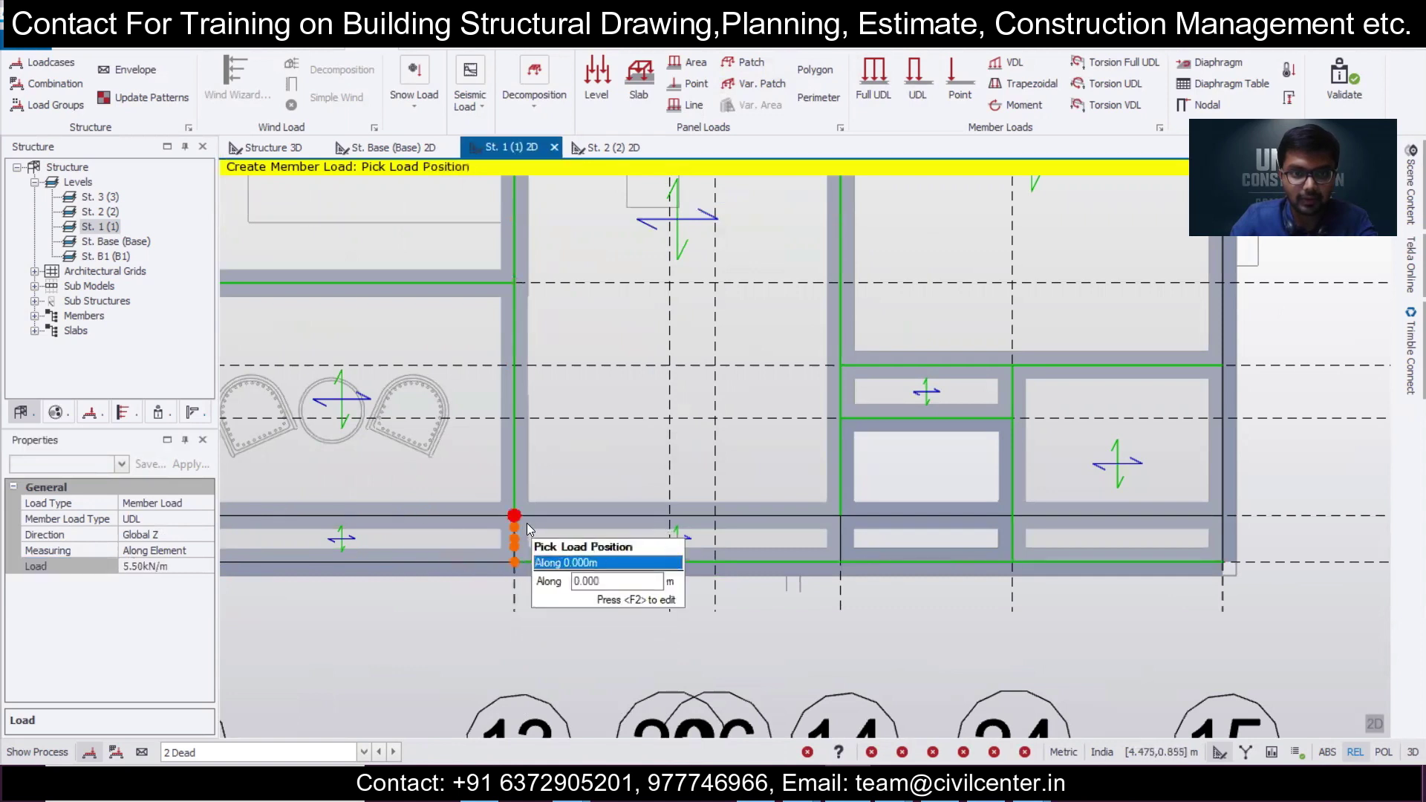
{"action": "left_click", "coordinate": [514, 547]}
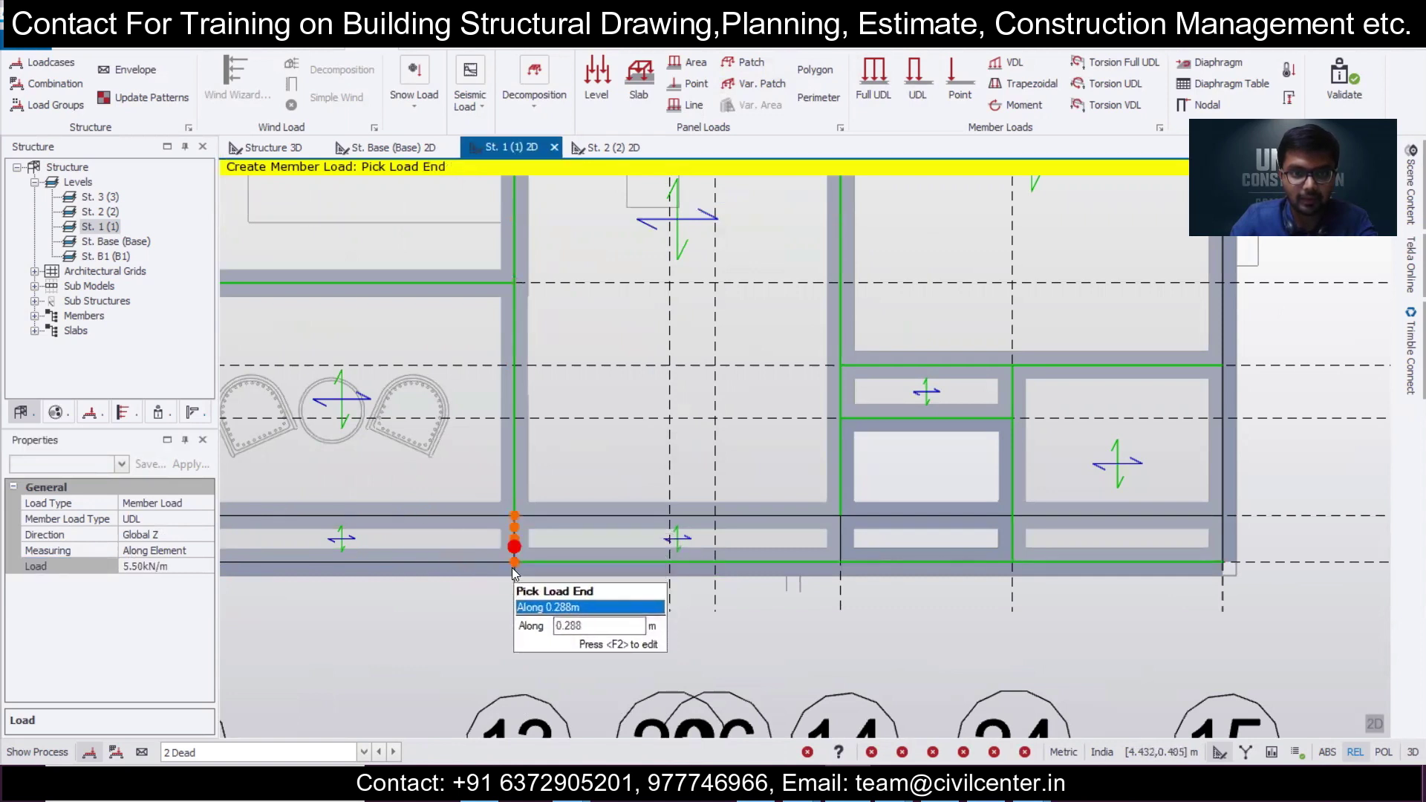
{"action": "scroll", "coordinate": [511, 561], "scroll_direction": "up", "scroll_amount": 3}
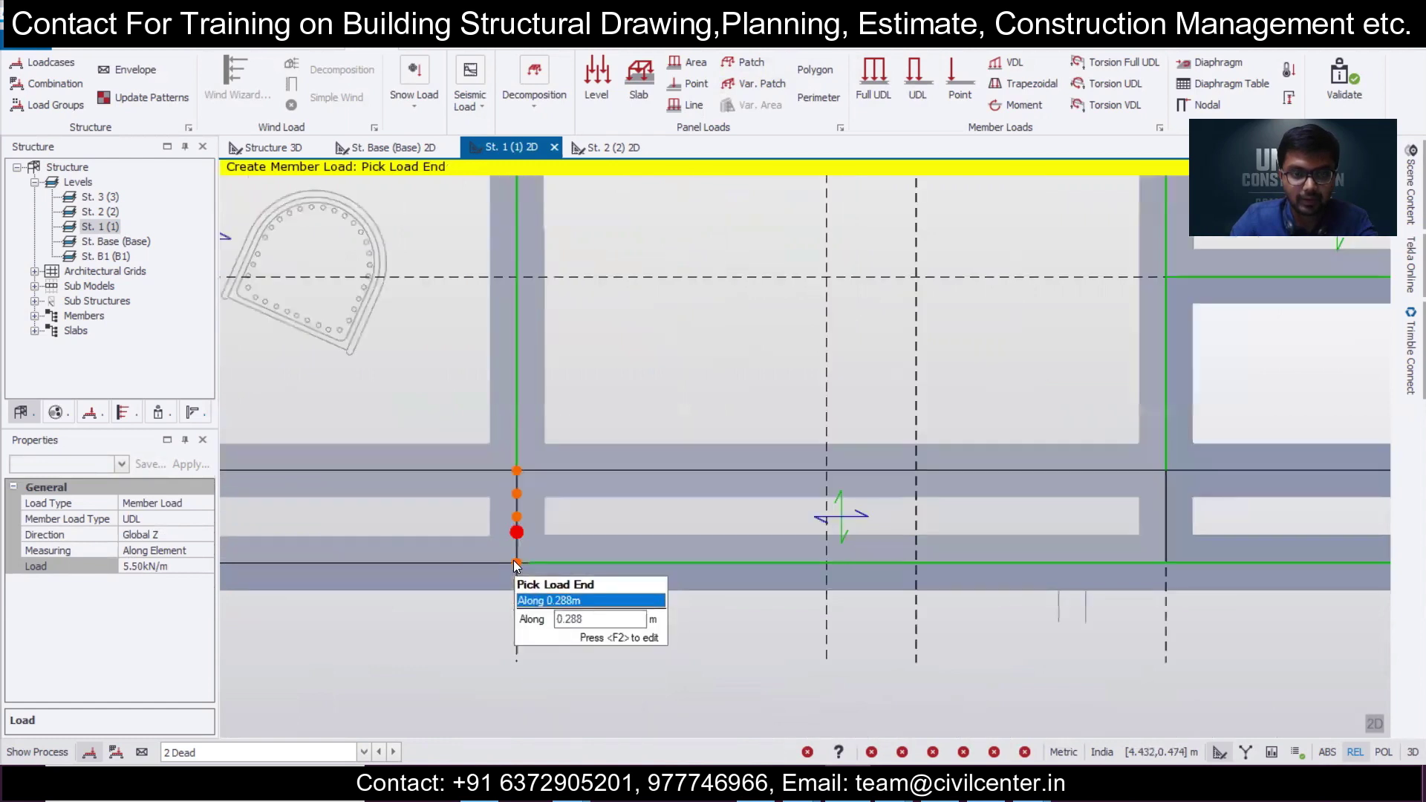
{"action": "scroll", "coordinate": [550, 510], "scroll_direction": "up", "scroll_amount": 4}
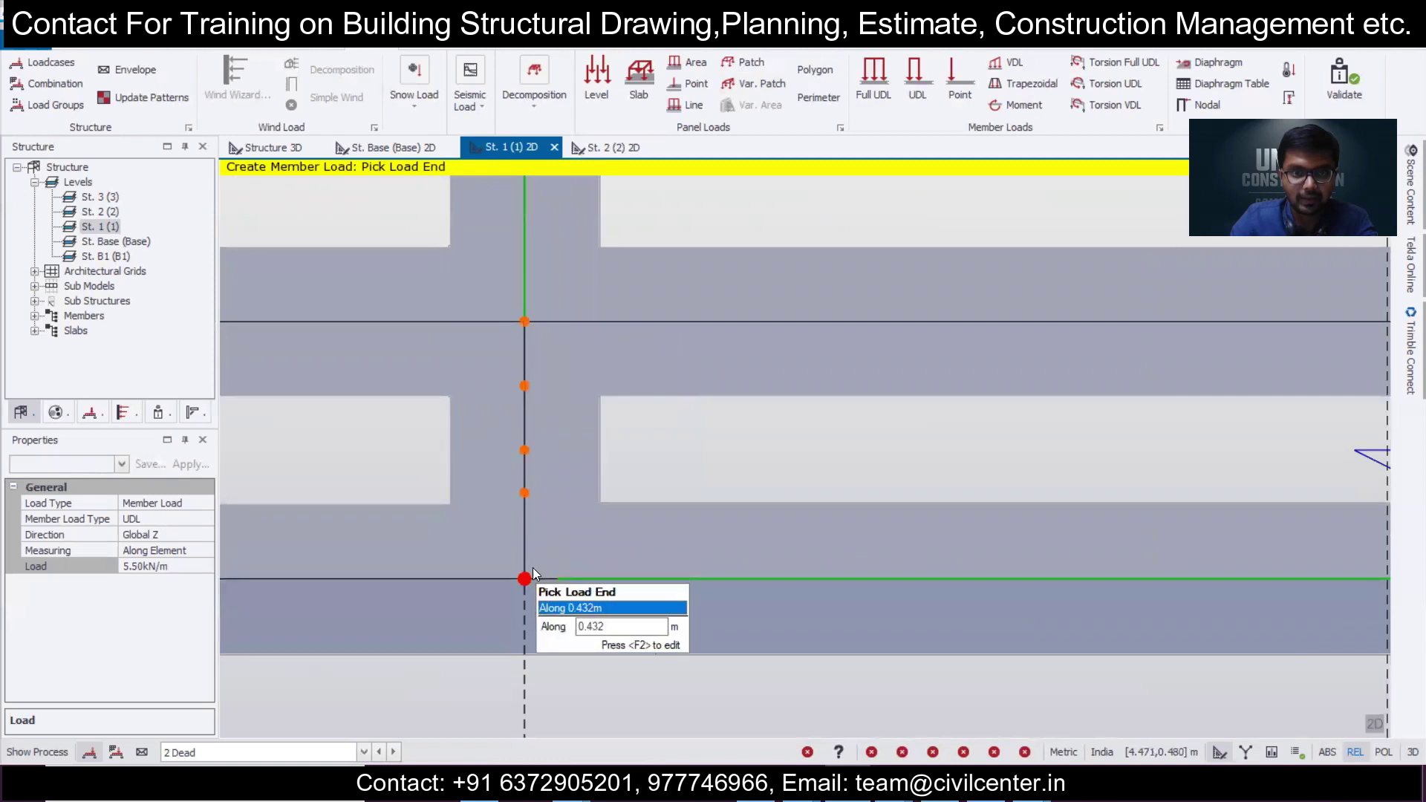
{"action": "left_click", "coordinate": [526, 579]}
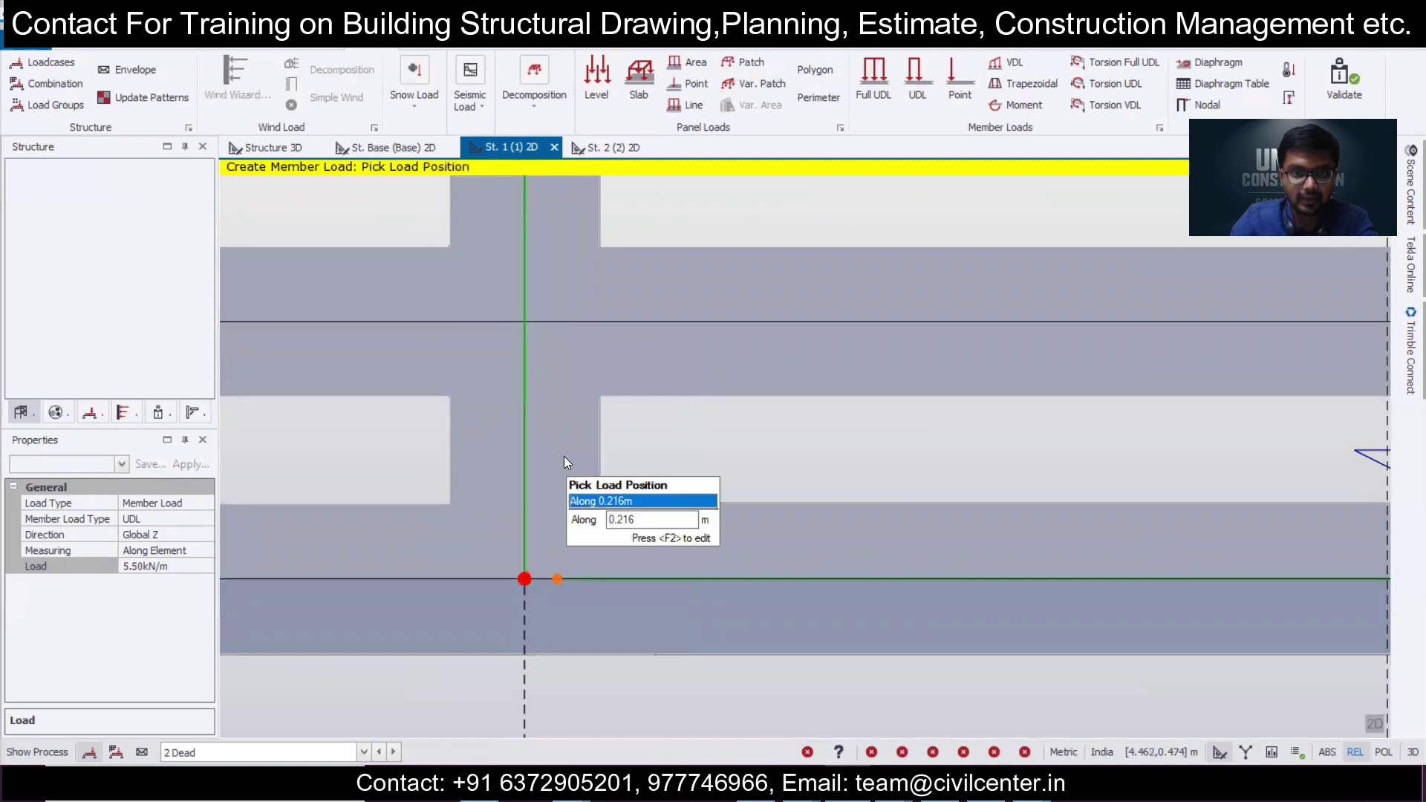
{"action": "left_click", "coordinate": [525, 322]}
{"action": "scroll", "coordinate": [617, 428], "scroll_direction": "down", "scroll_amount": 5}
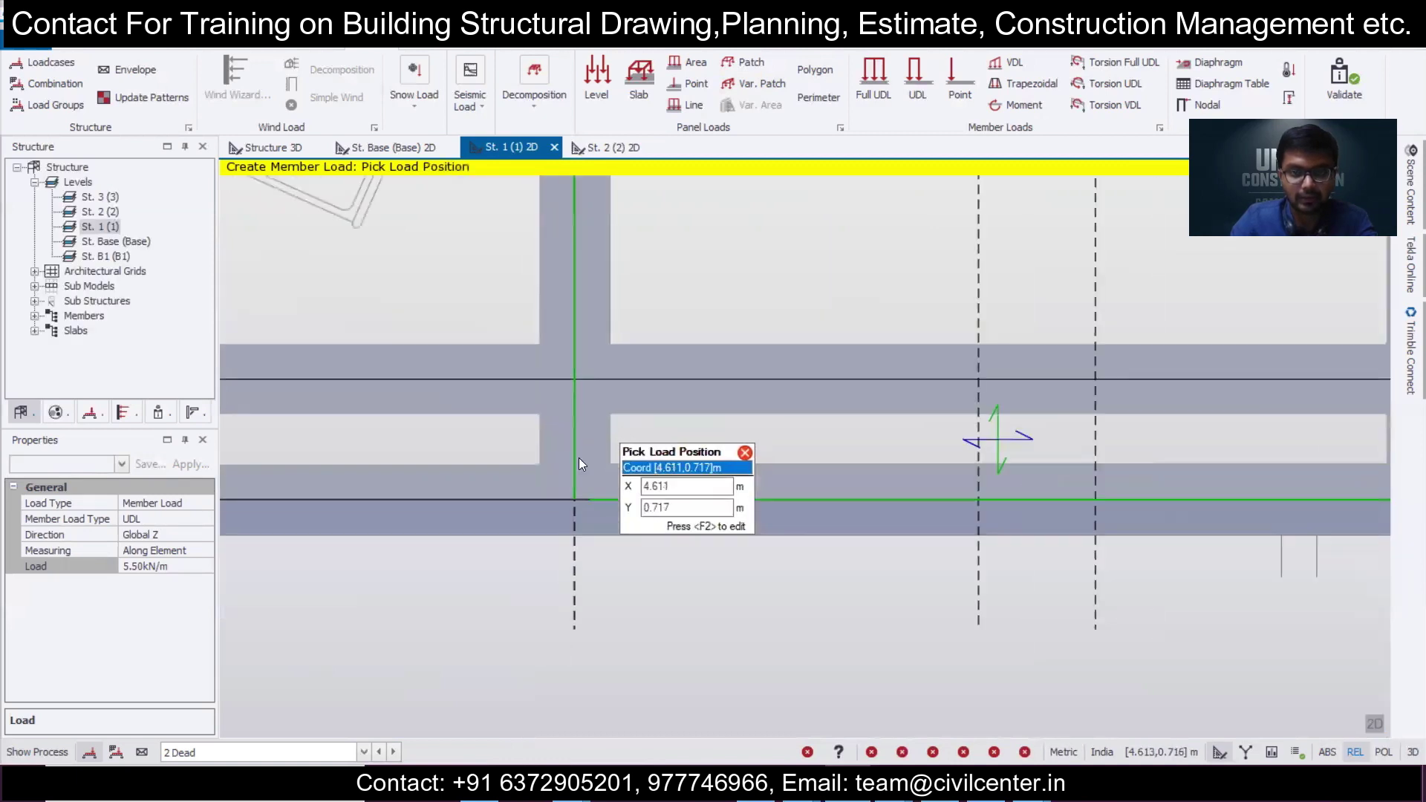
{"action": "scroll", "coordinate": [543, 536], "scroll_direction": "down", "scroll_amount": 2}
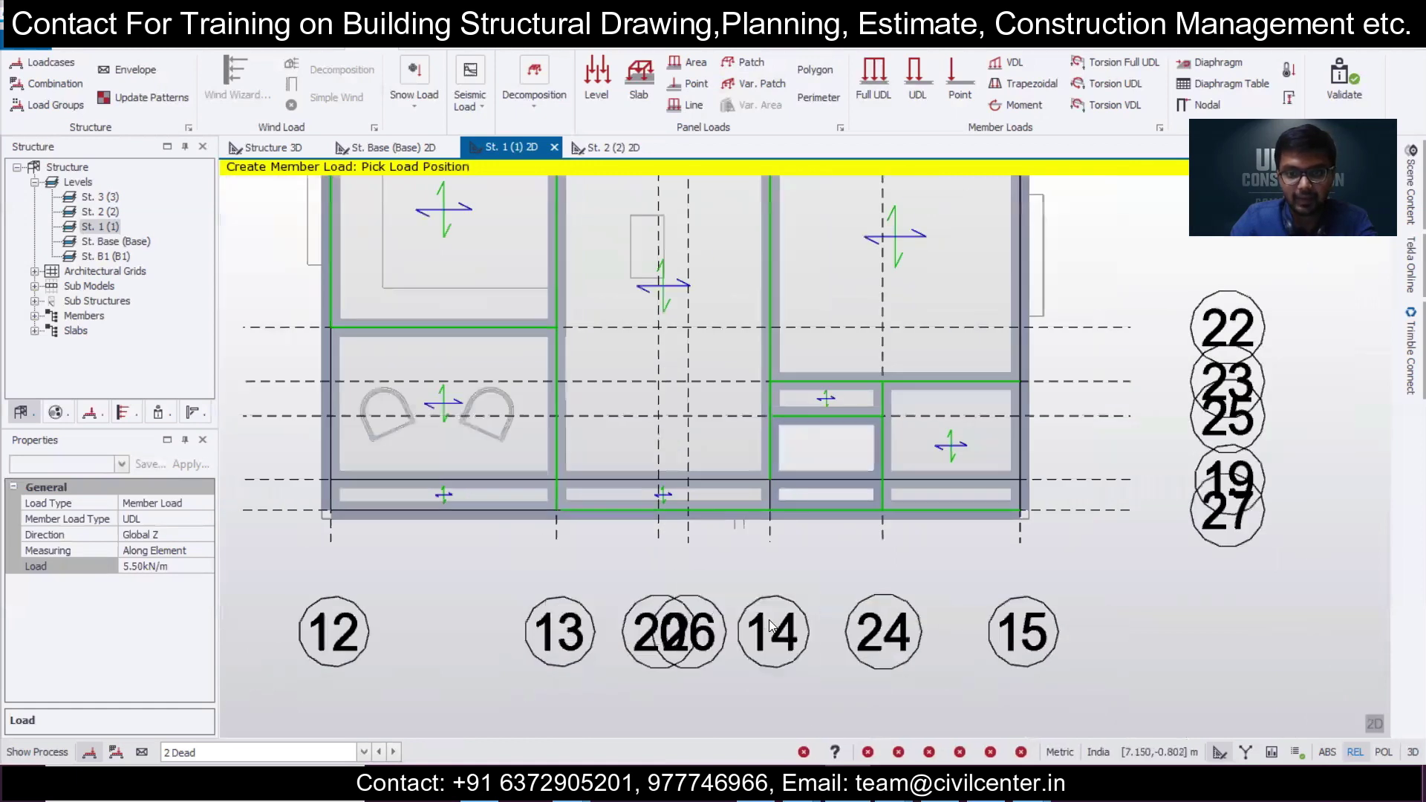
Check the front walls in AutoCAD and apply 11 kN/m full UDLs to the grid 15 beams between grids 18 and 27.
{"action": "key", "text": "alt+Tab"}
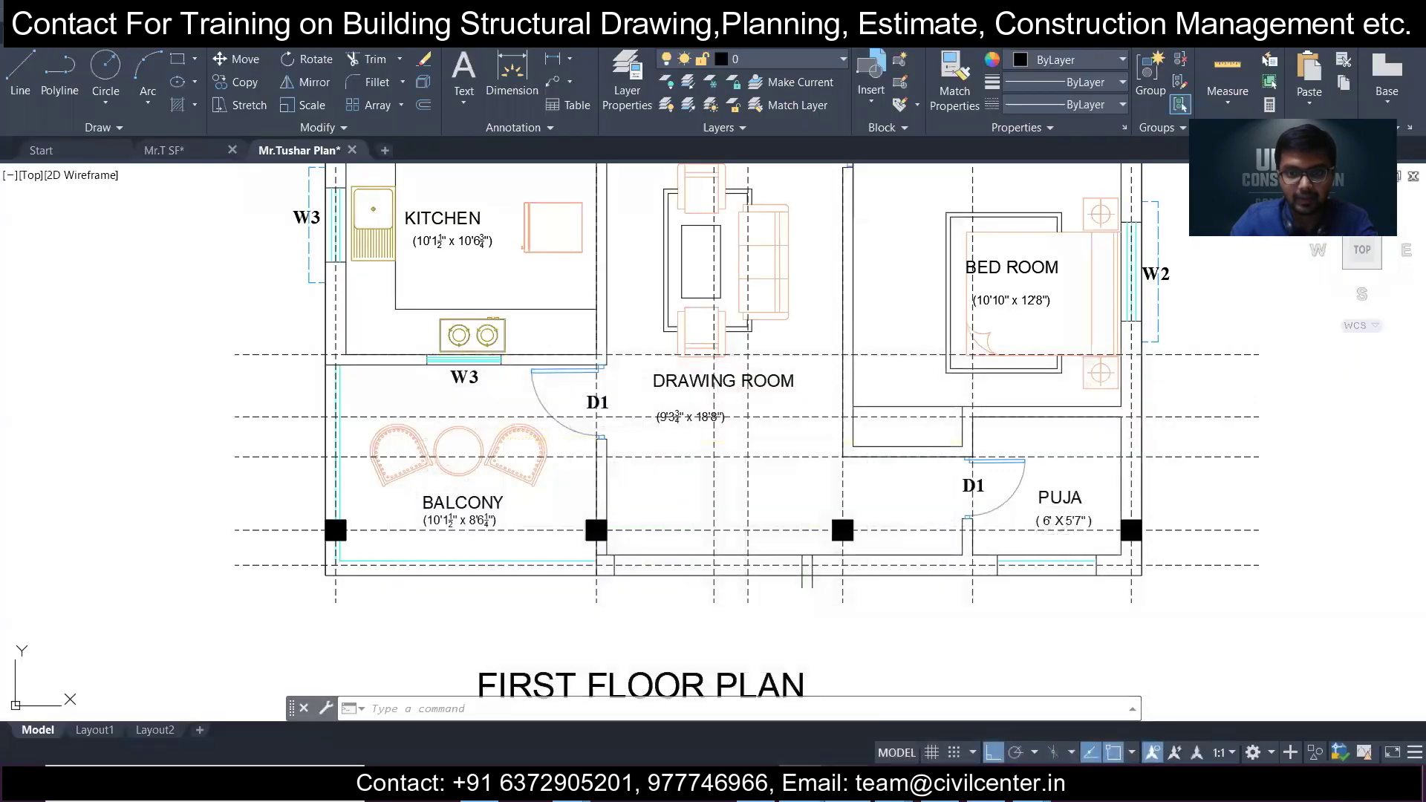
{"action": "key", "text": "alt+Tab"}
{"action": "key", "text": "alt+Tab"}
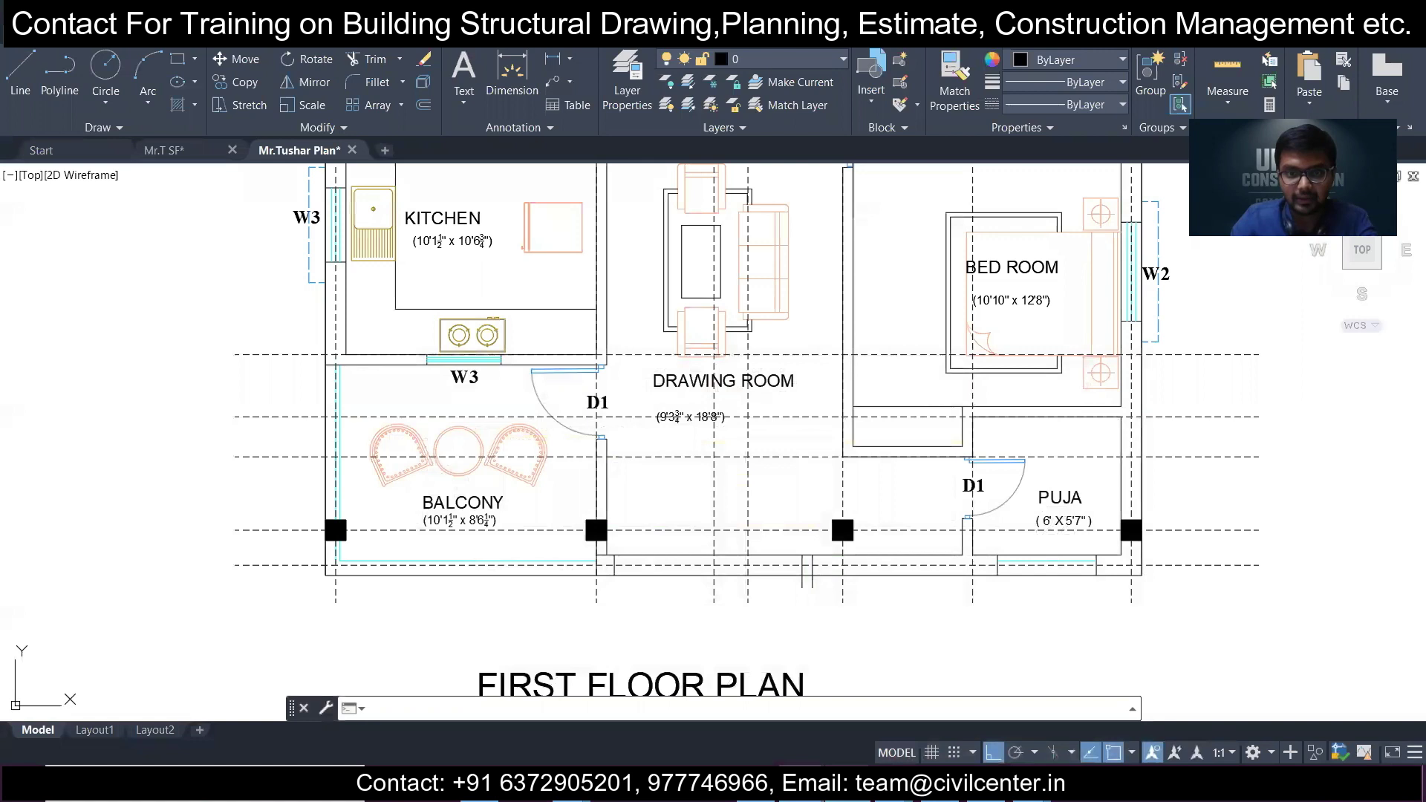
{"action": "key", "text": "alt+Tab"}
{"action": "scroll", "coordinate": [896, 619], "scroll_direction": "down", "scroll_amount": 3}
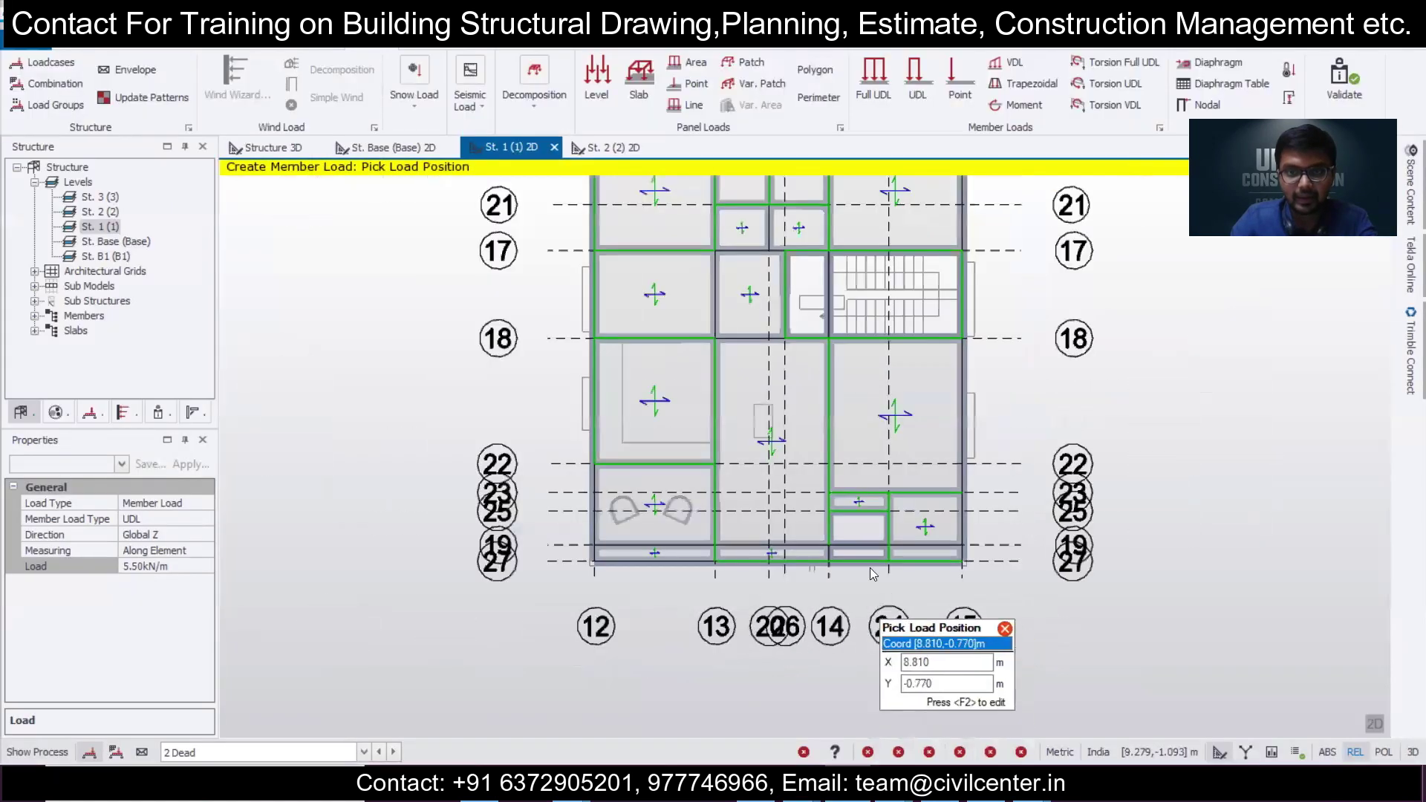
{"action": "middle_click_drag", "start_coordinate": [876, 603], "coordinate": [797, 676]}
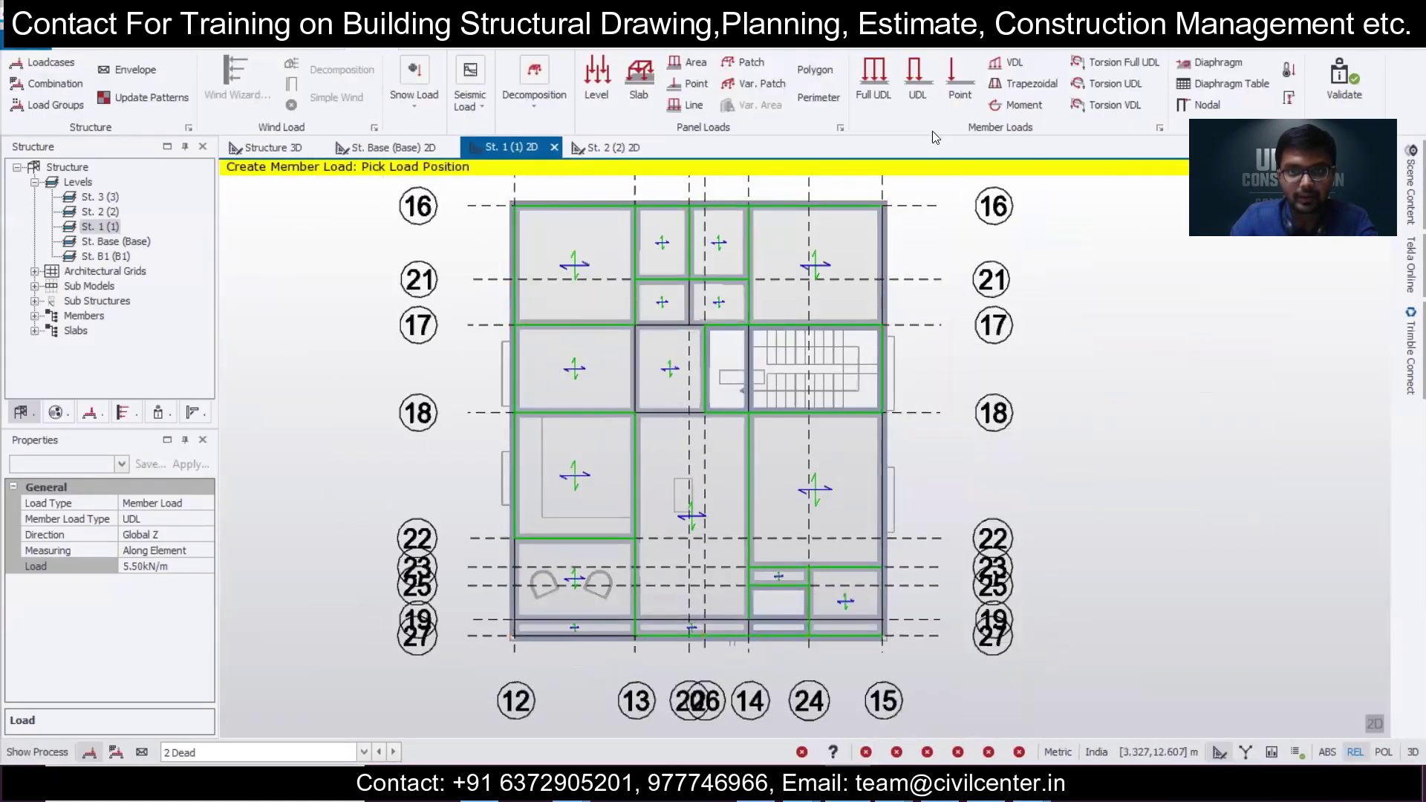
{"action": "left_click", "coordinate": [872, 80]}
{"action": "left_click", "coordinate": [161, 567]}
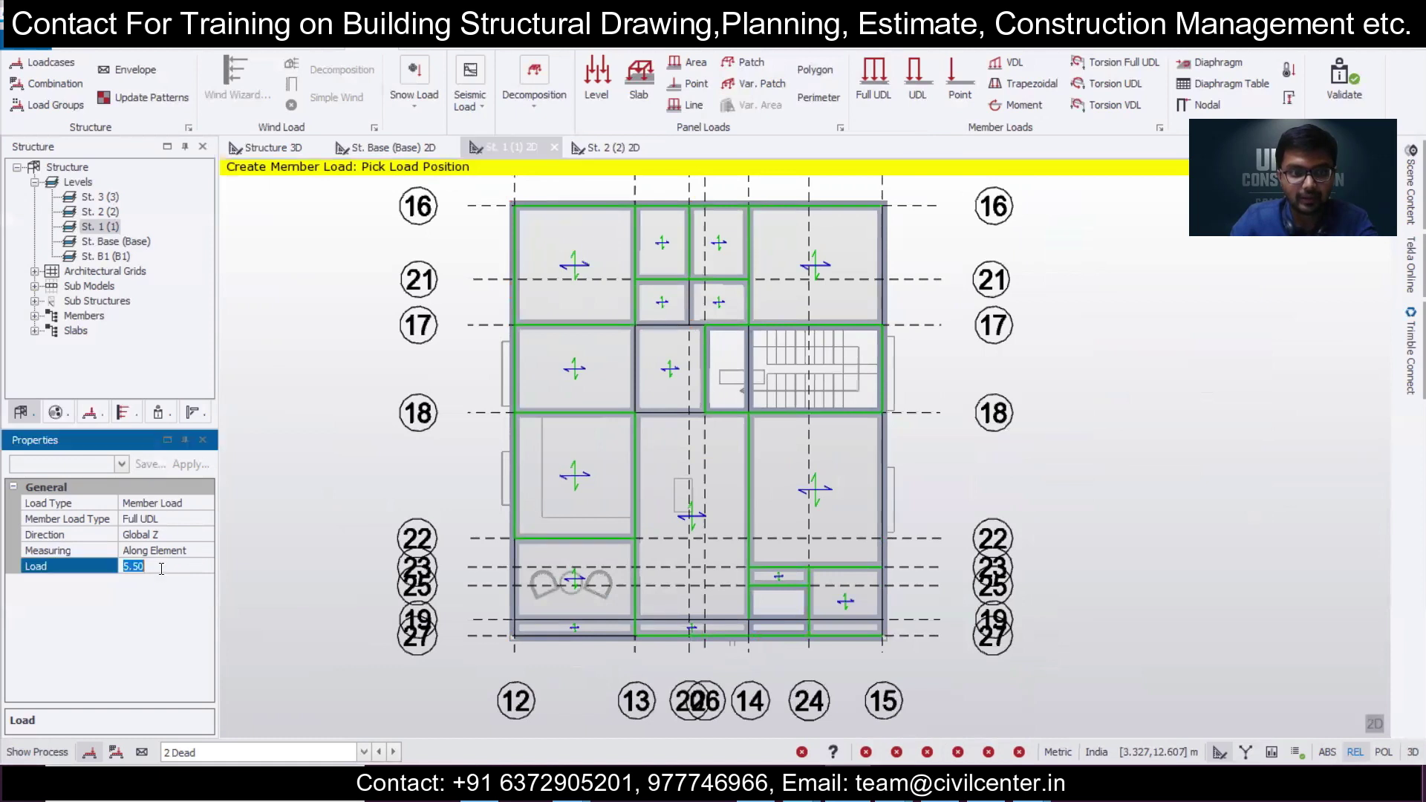
{"action": "type", "text": "11"}
{"action": "key", "text": "Return"}
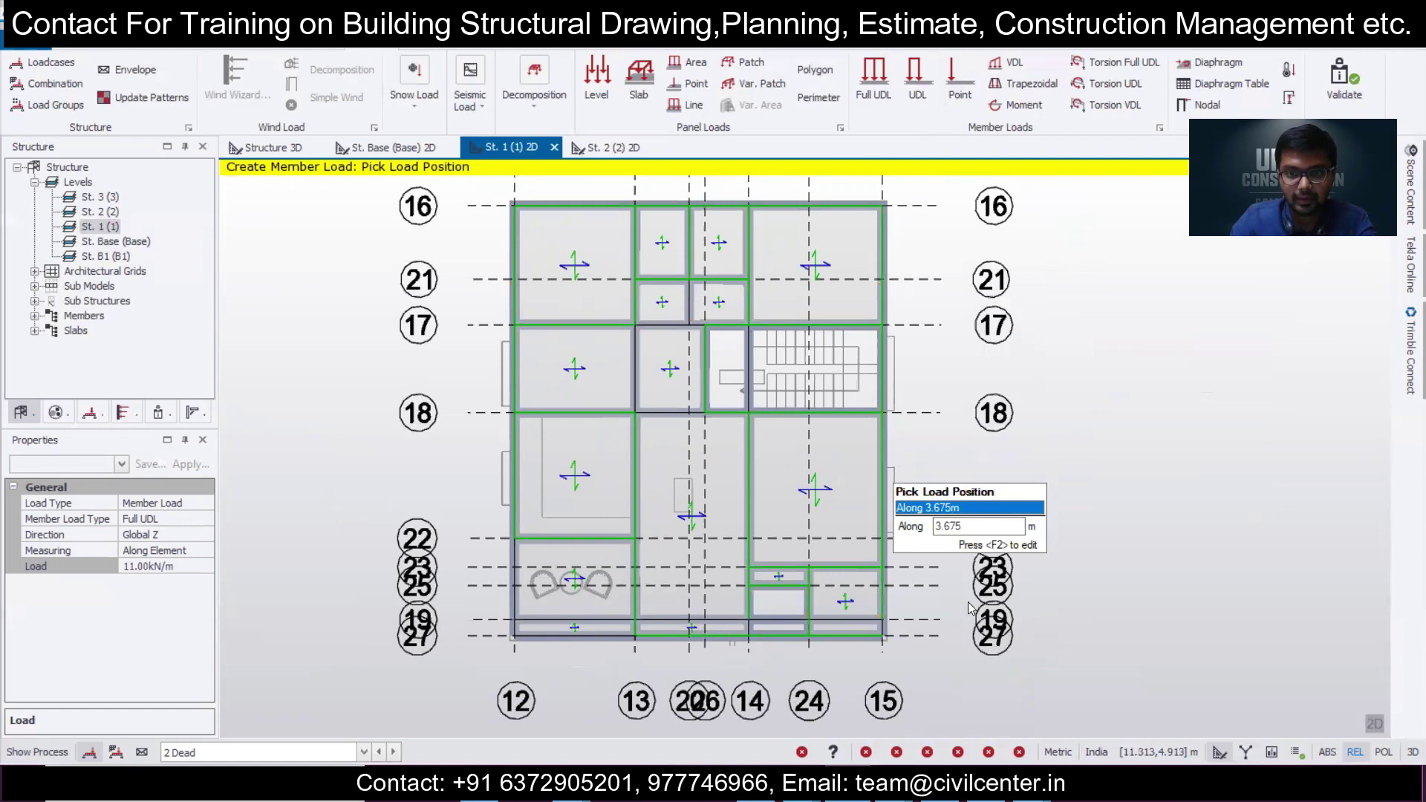
{"action": "scroll", "coordinate": [906, 637], "scroll_direction": "up", "scroll_amount": 6}
{"action": "scroll", "coordinate": [884, 644], "scroll_direction": "up", "scroll_amount": 5}
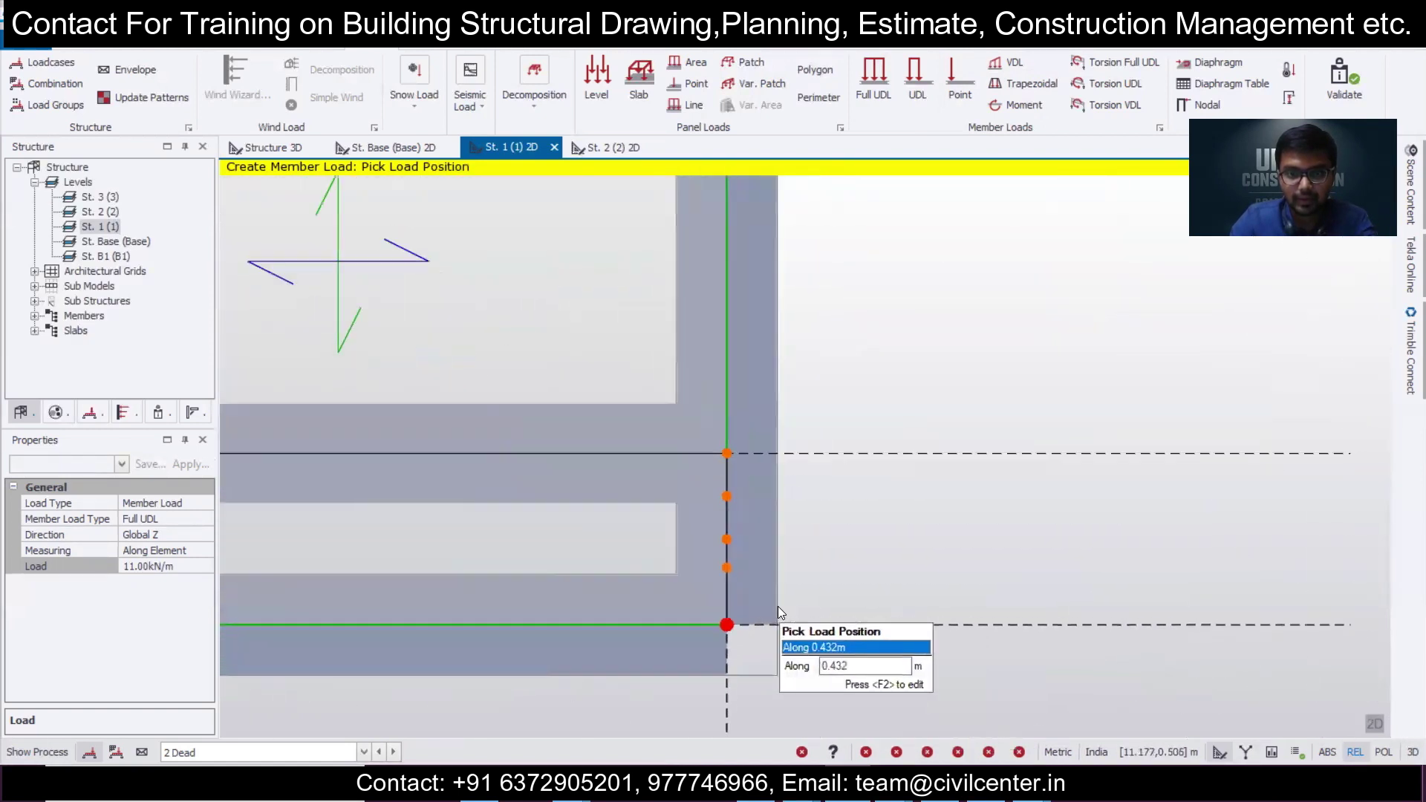
{"action": "left_click", "coordinate": [744, 538]}
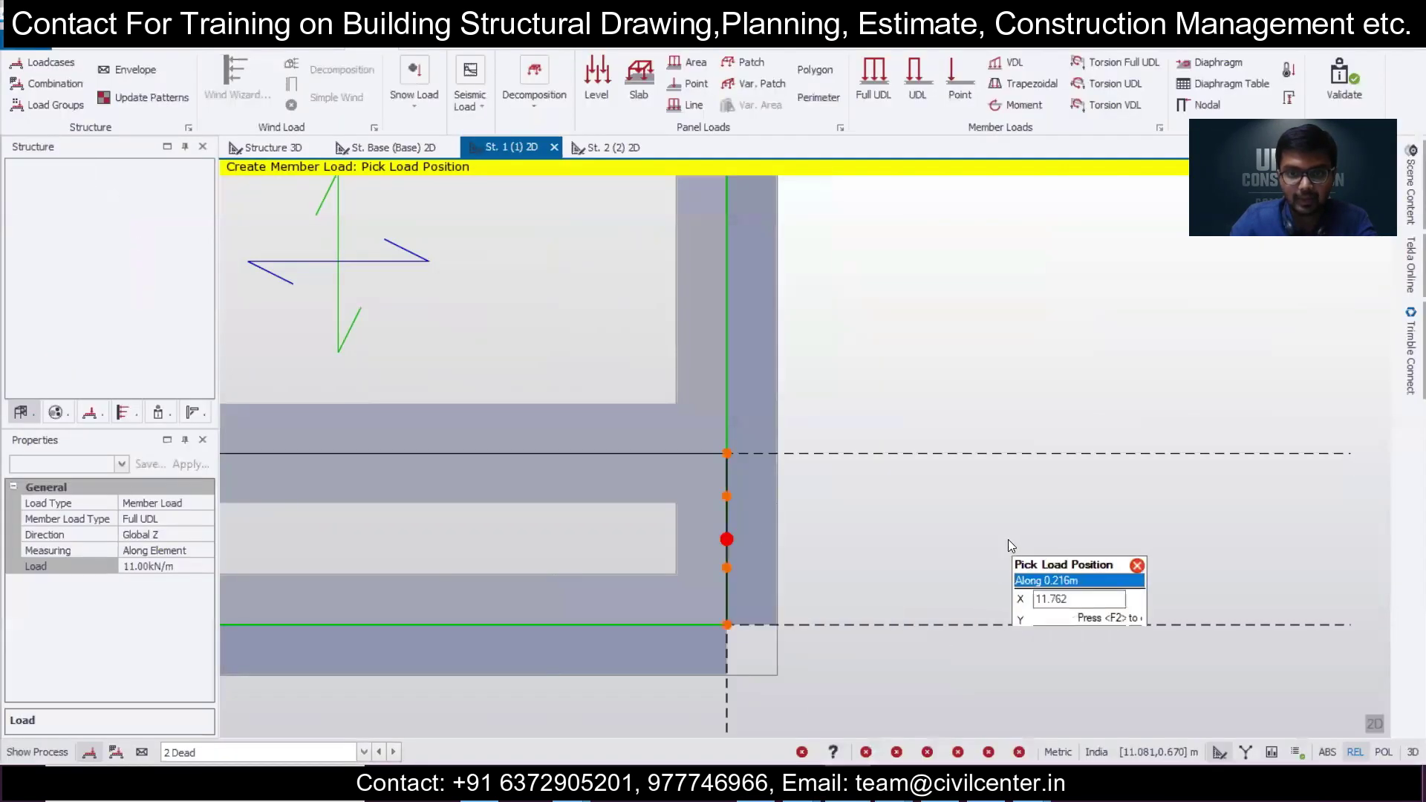
Start a partial UDL member load and set its value to 2.5 kN/m for the balcony edge beams.
{"action": "scroll", "coordinate": [1002, 540], "scroll_direction": "down", "scroll_amount": 2}
{"action": "scroll", "coordinate": [717, 640], "scroll_direction": "down", "scroll_amount": 2}
{"action": "middle_click_drag", "start_coordinate": [630, 627], "coordinate": [841, 634]}
{"action": "scroll", "coordinate": [841, 634], "scroll_direction": "down", "scroll_amount": 2}
{"action": "scroll", "coordinate": [761, 624], "scroll_direction": "down", "scroll_amount": 3}
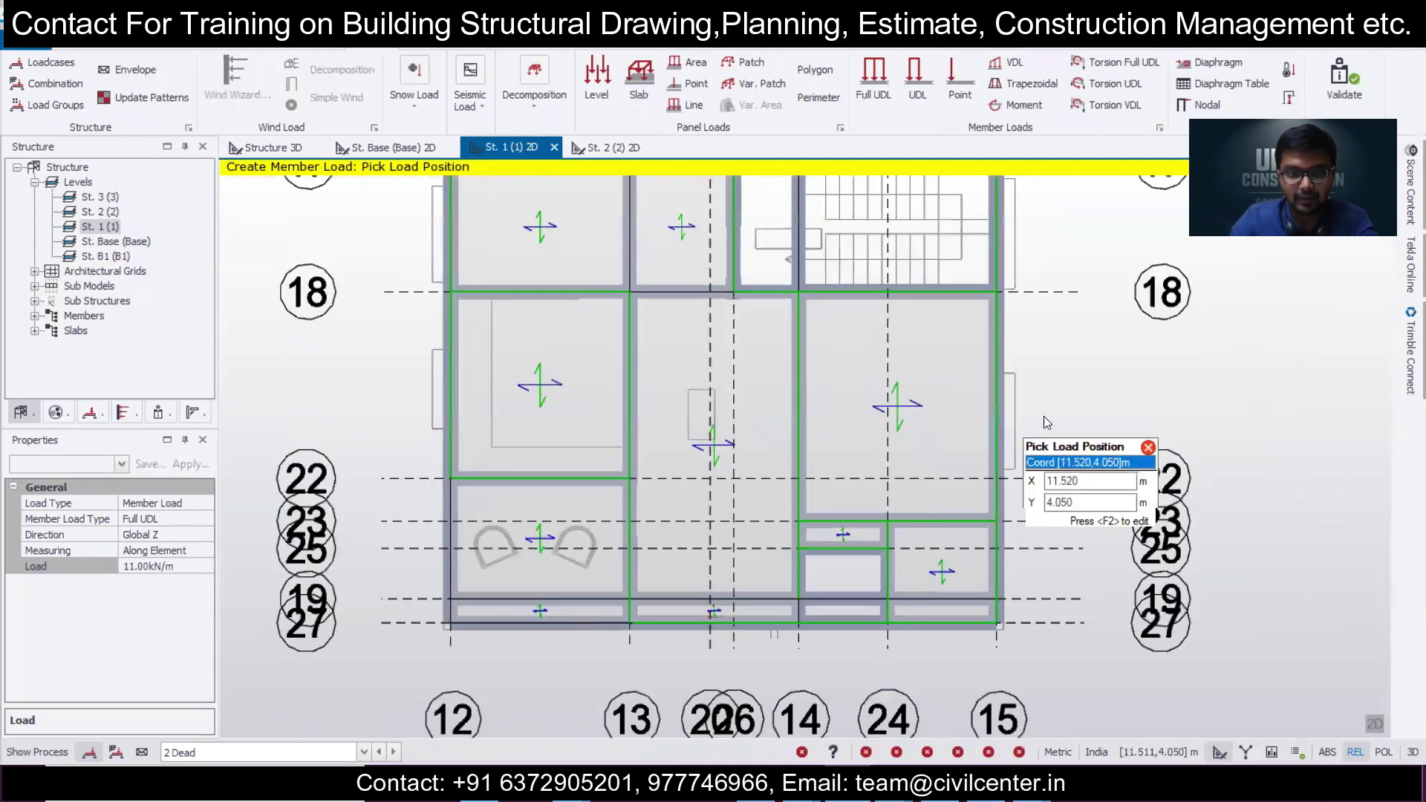
{"action": "scroll", "coordinate": [1067, 467], "scroll_direction": "down", "scroll_amount": 4}
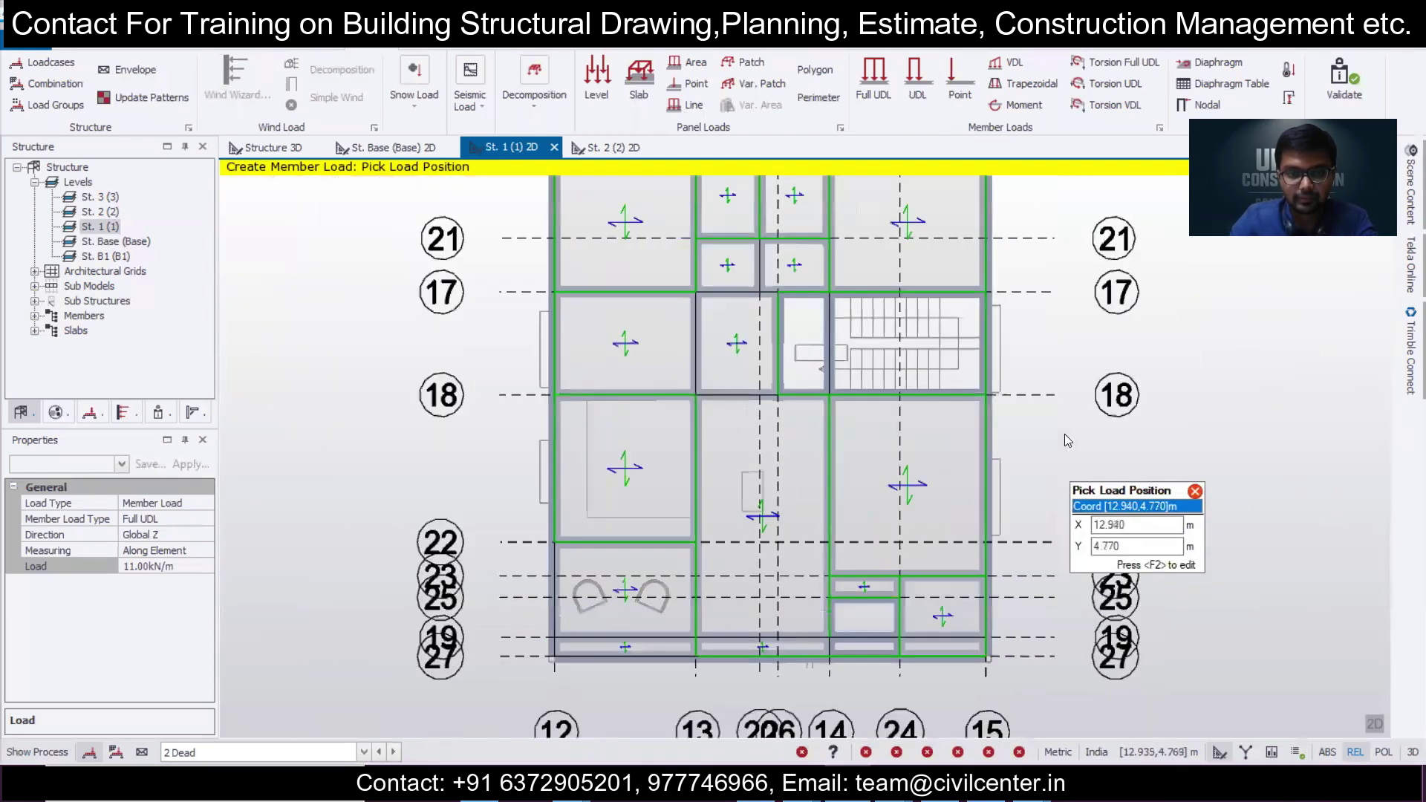
{"action": "middle_click_drag", "start_coordinate": [1063, 404], "coordinate": [1036, 364]}
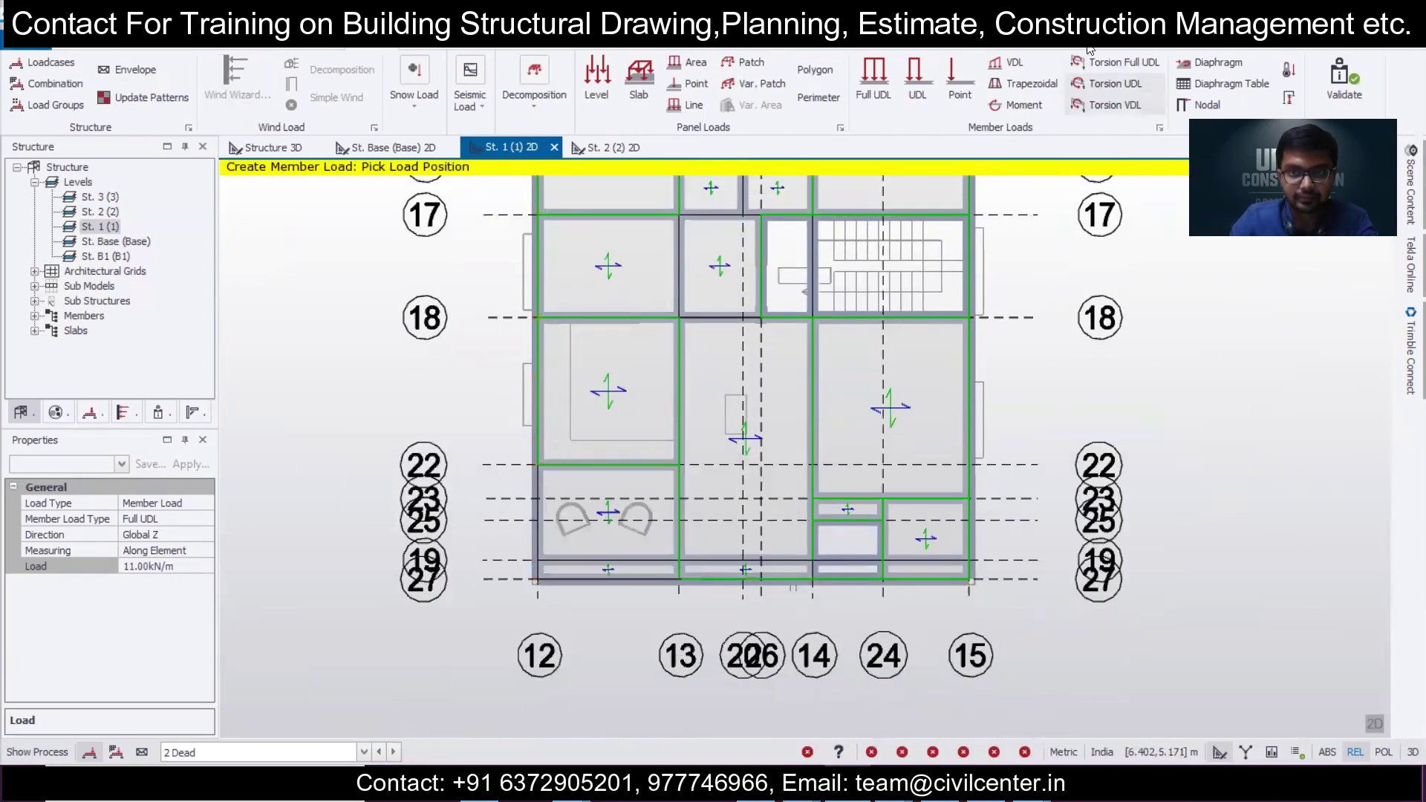
{"action": "left_click", "coordinate": [915, 79]}
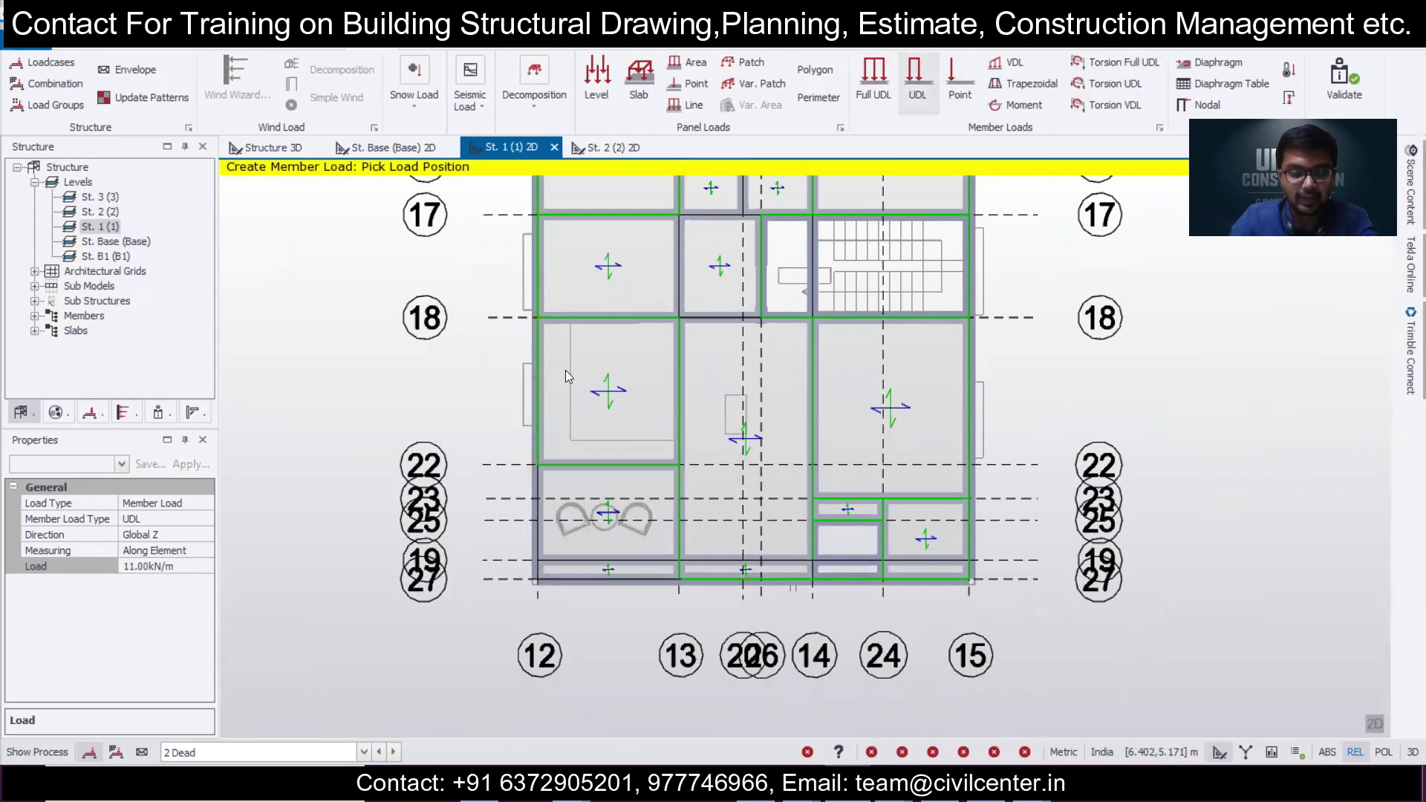
{"action": "left_click", "coordinate": [192, 566]}
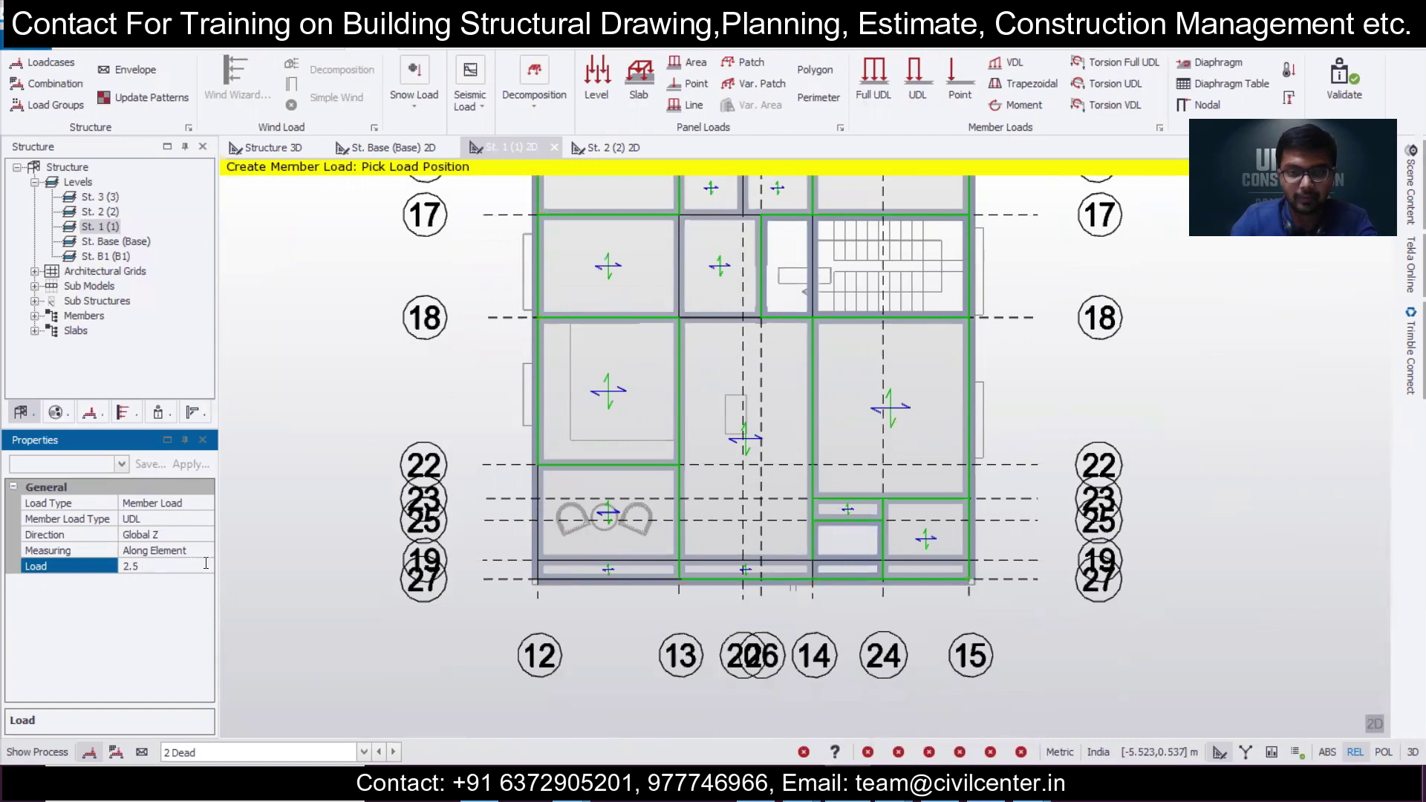
{"action": "scroll", "coordinate": [488, 569], "scroll_direction": "up", "scroll_amount": 2}
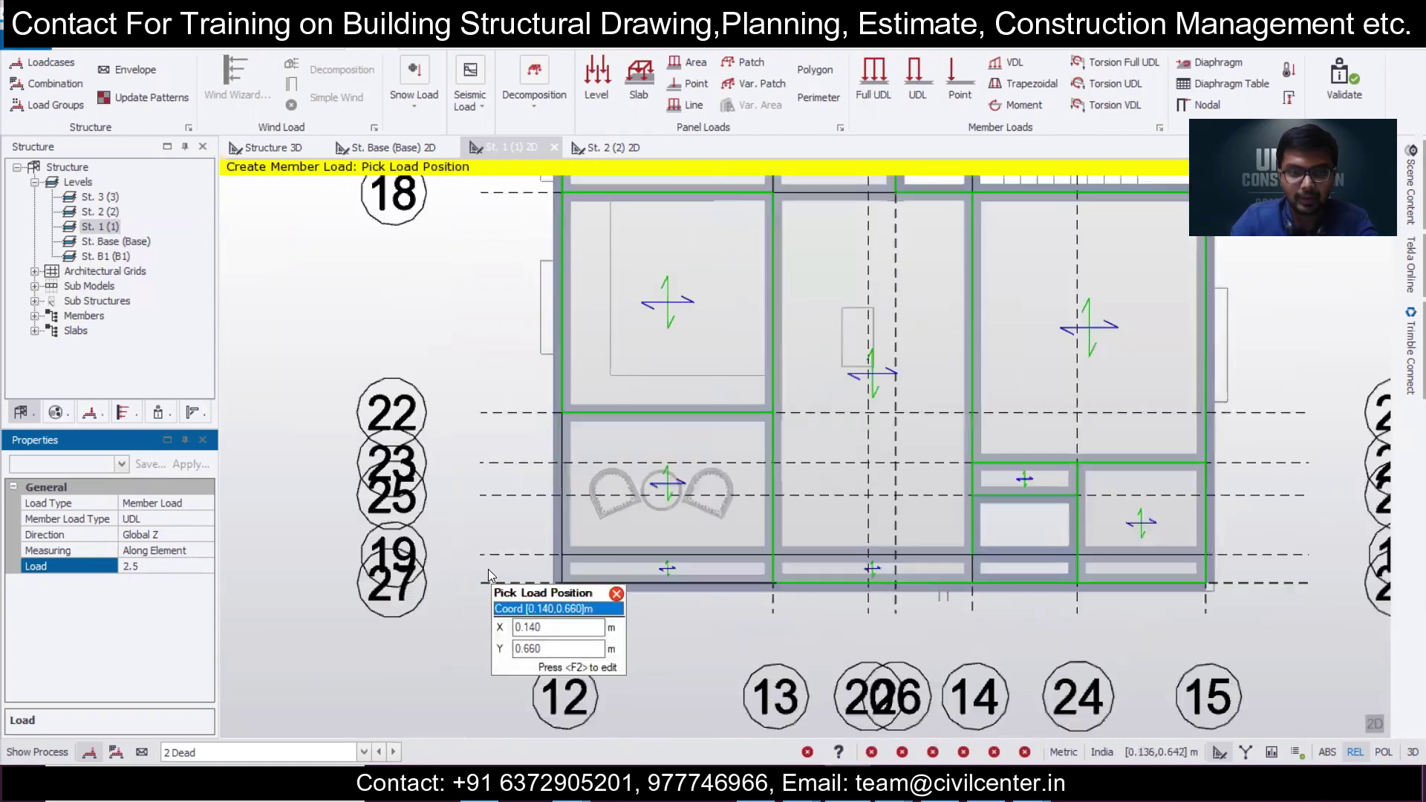
{"action": "left_click", "coordinate": [560, 413]}
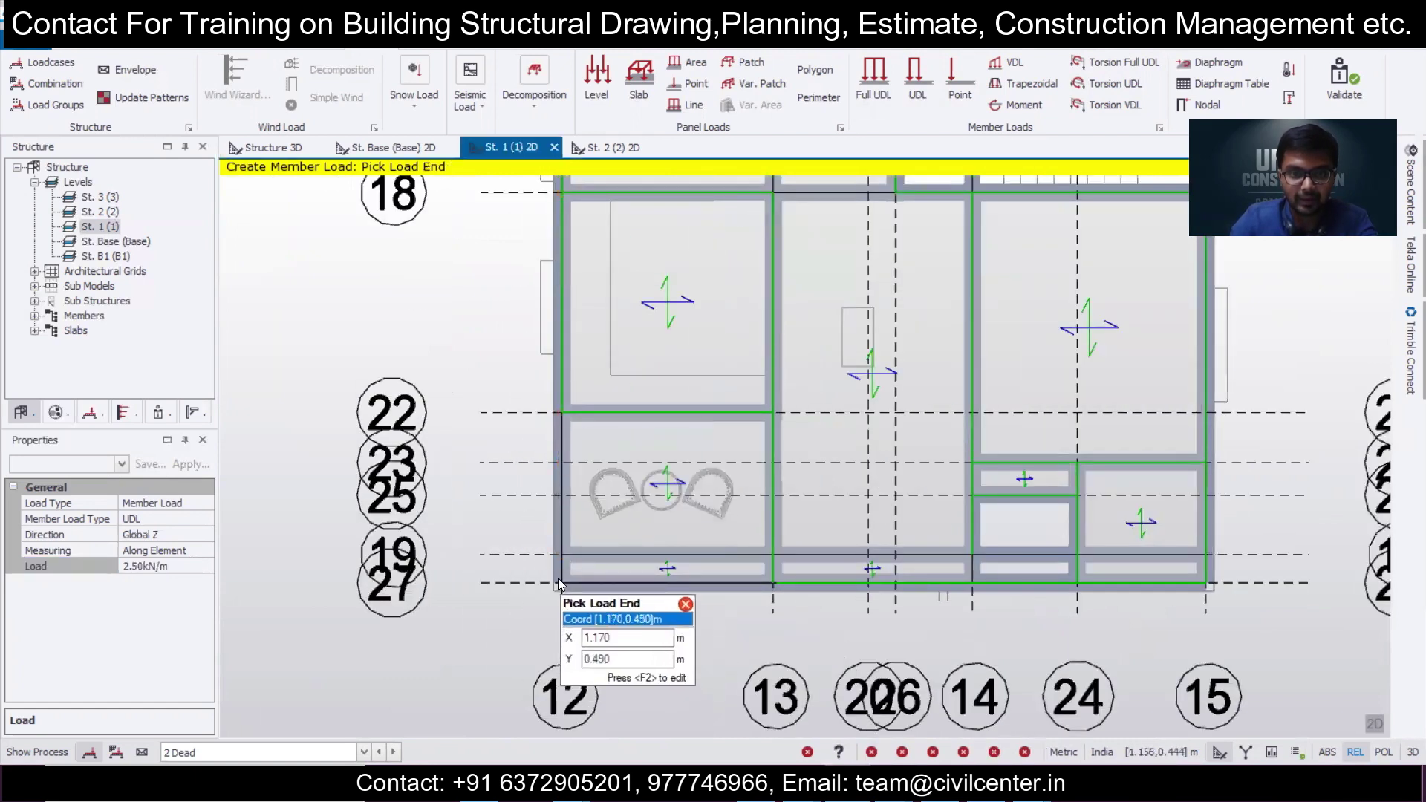
{"action": "scroll", "coordinate": [558, 410], "scroll_direction": "up", "scroll_amount": 2}
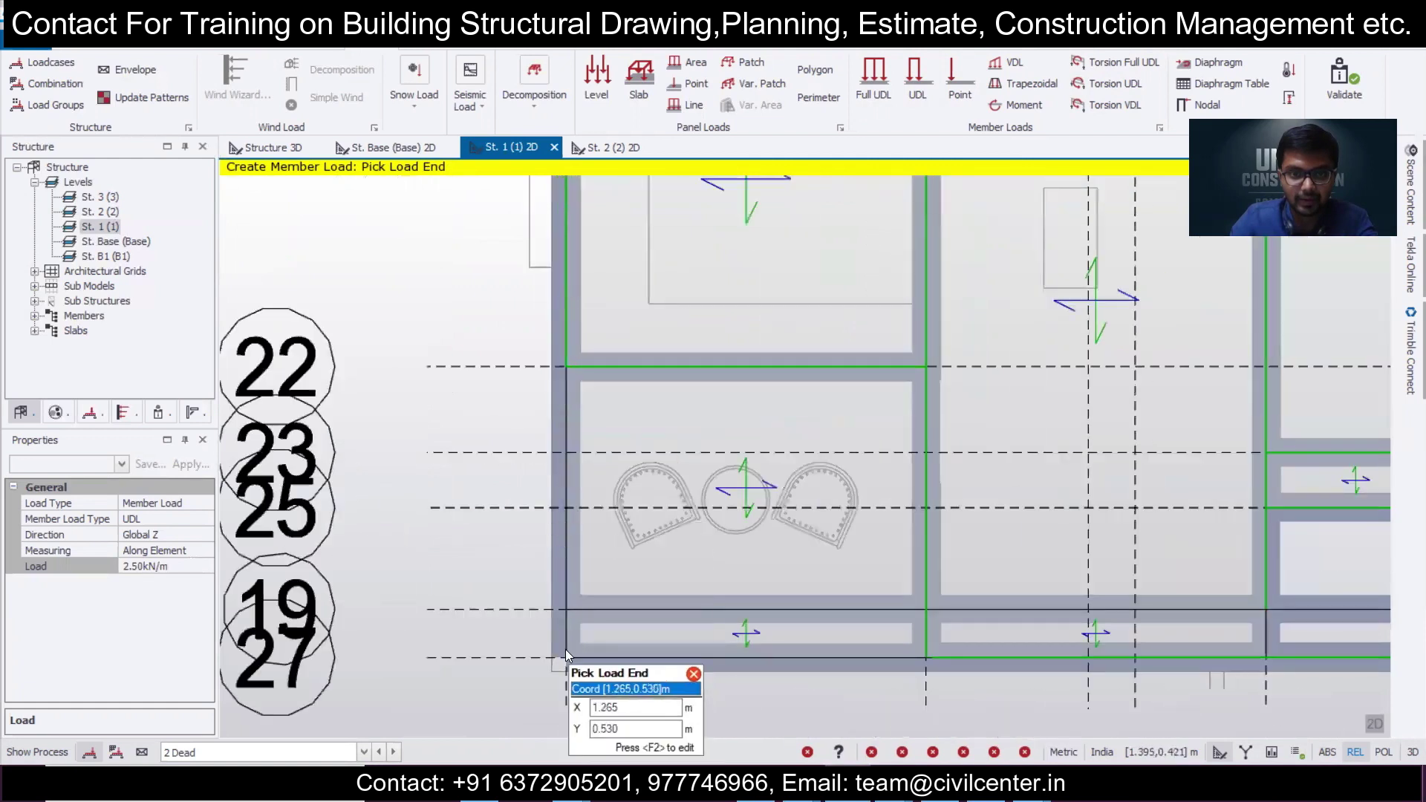
{"action": "scroll", "coordinate": [568, 362], "scroll_direction": "up", "scroll_amount": 3}
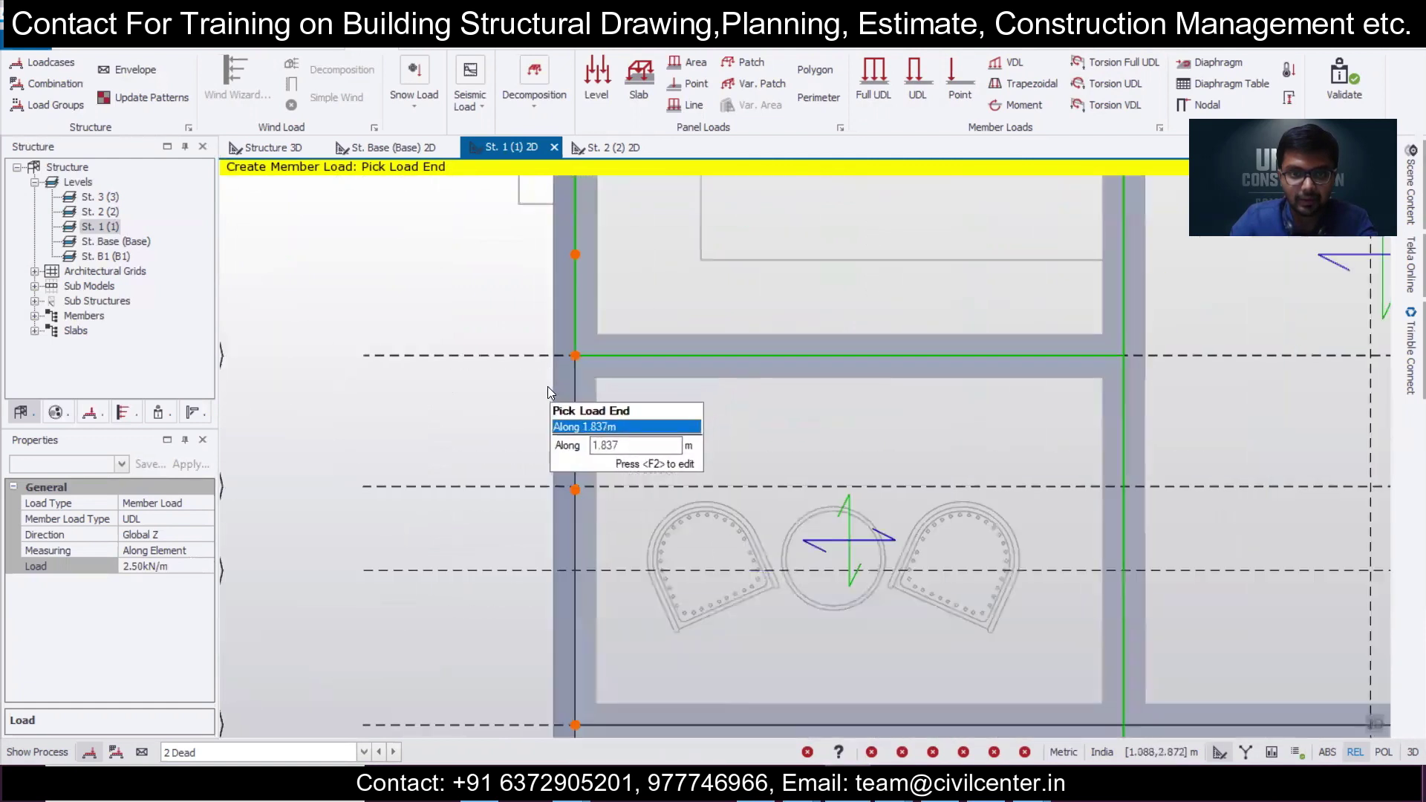
Apply 2.5 kN/m UDLs along the balcony's grid 12 beams from grid 22 to grid 19 and on to grid 27.
{"action": "left_click", "coordinate": [919, 93]}
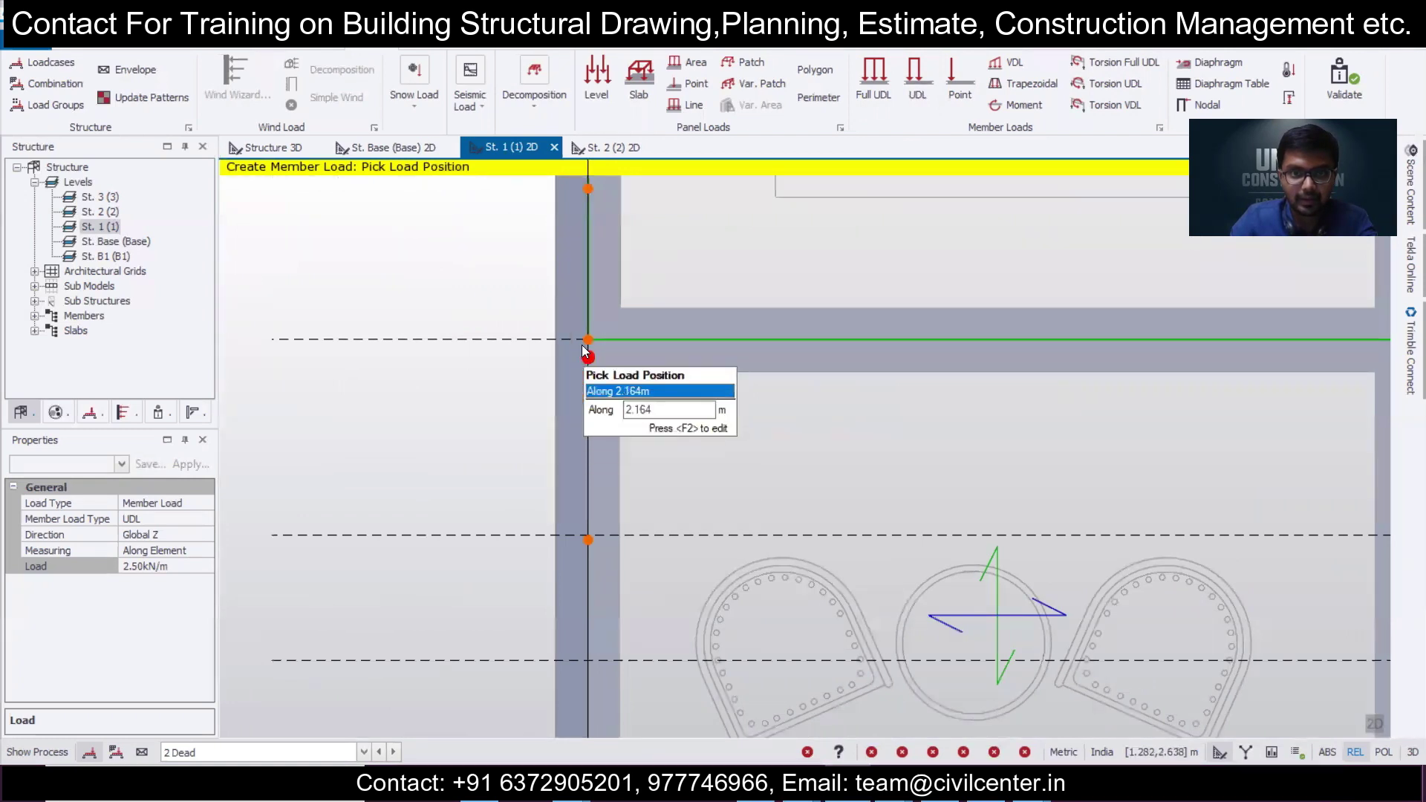
{"action": "left_click", "coordinate": [586, 341]}
{"action": "scroll", "coordinate": [576, 520], "scroll_direction": "down", "scroll_amount": 3}
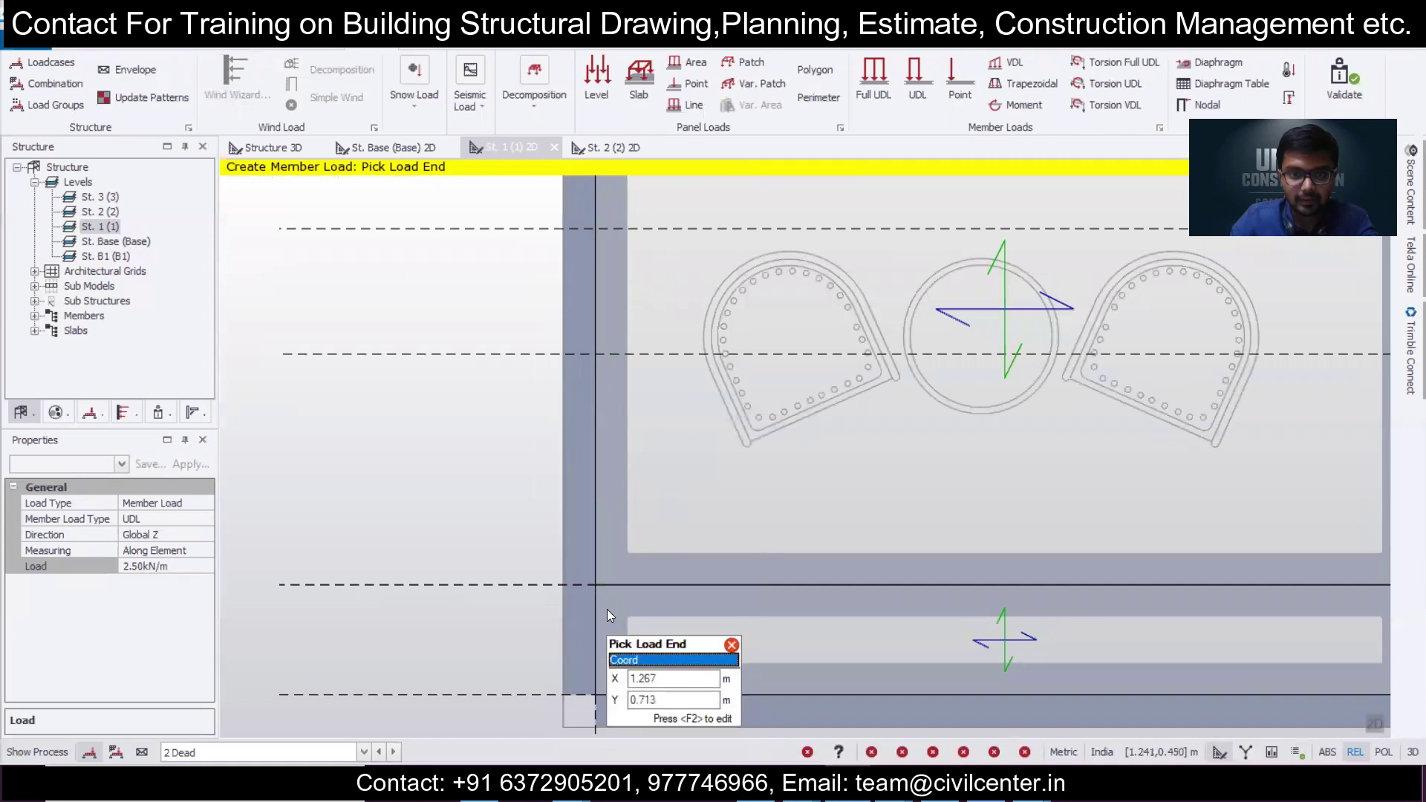
{"action": "scroll", "coordinate": [605, 586], "scroll_direction": "down", "scroll_amount": 3}
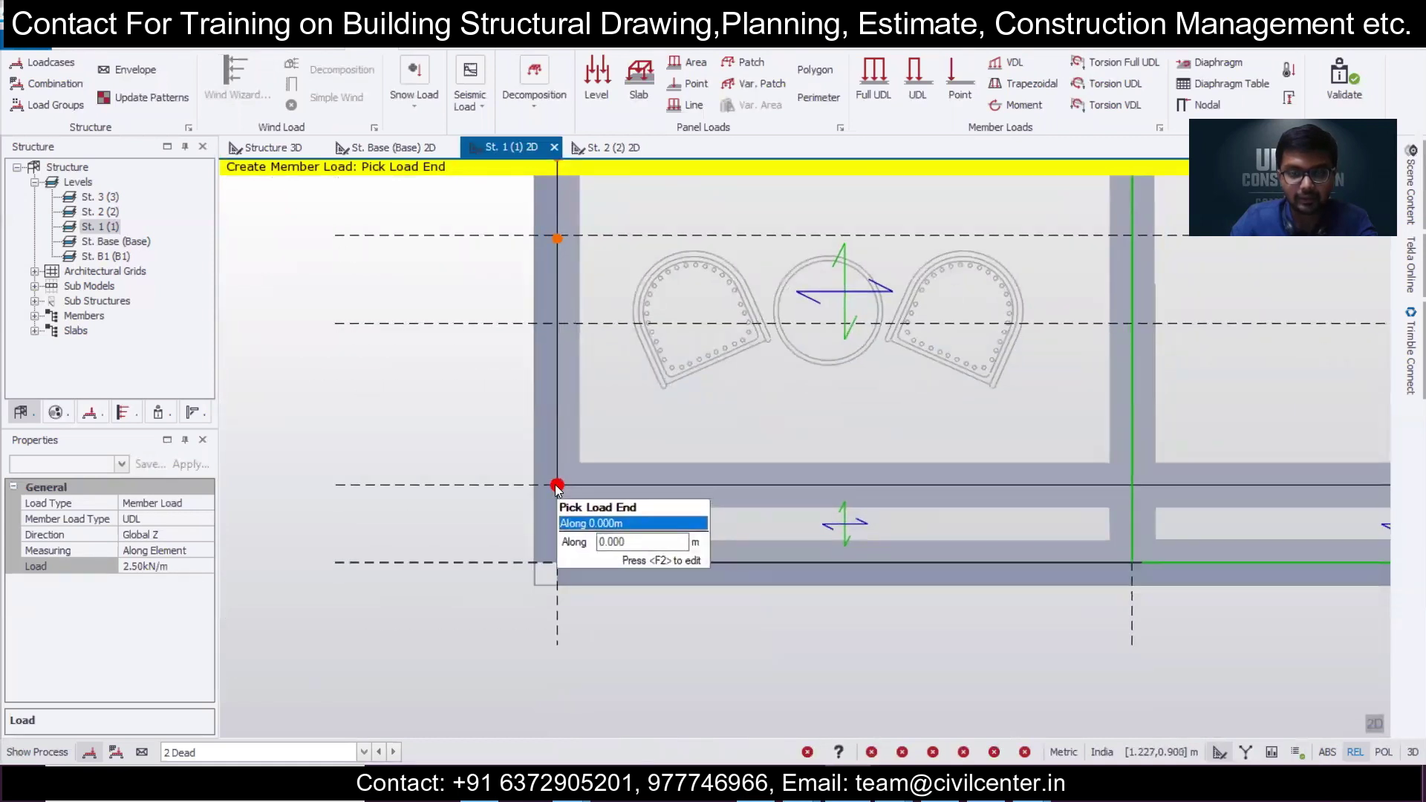
{"action": "left_click", "coordinate": [557, 486]}
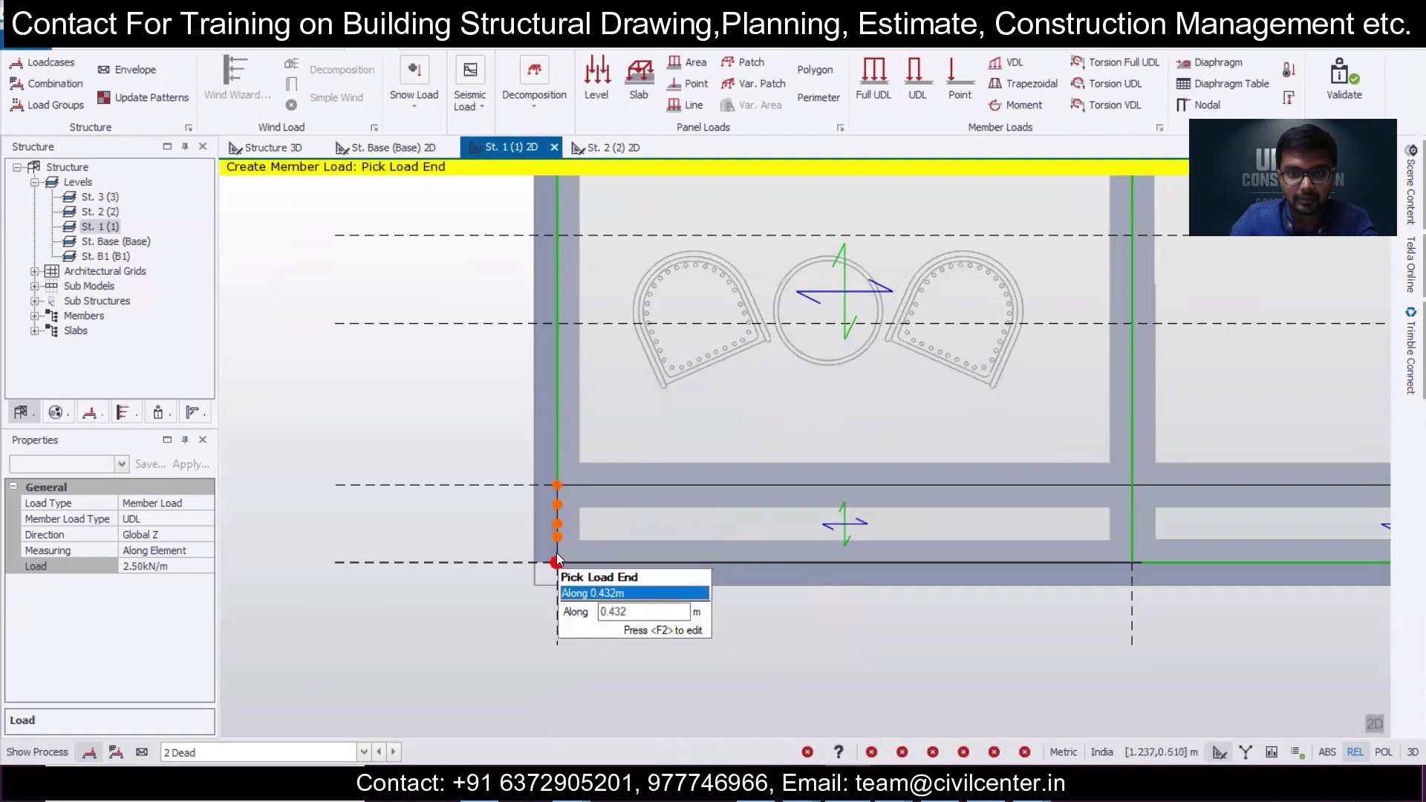
{"action": "left_click", "coordinate": [564, 503]}
{"action": "left_click", "coordinate": [560, 490]}
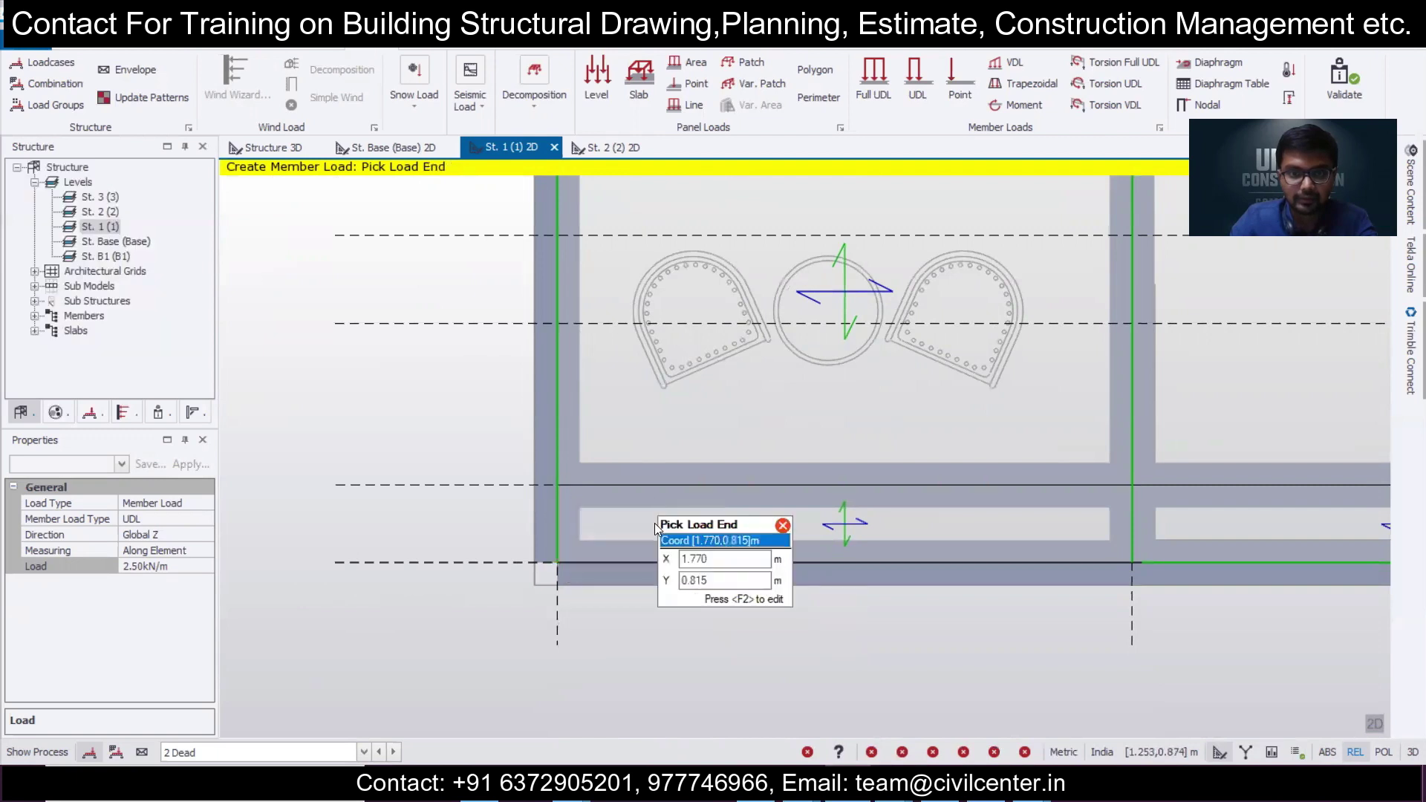
{"action": "scroll", "coordinate": [727, 535], "scroll_direction": "down", "scroll_amount": 2}
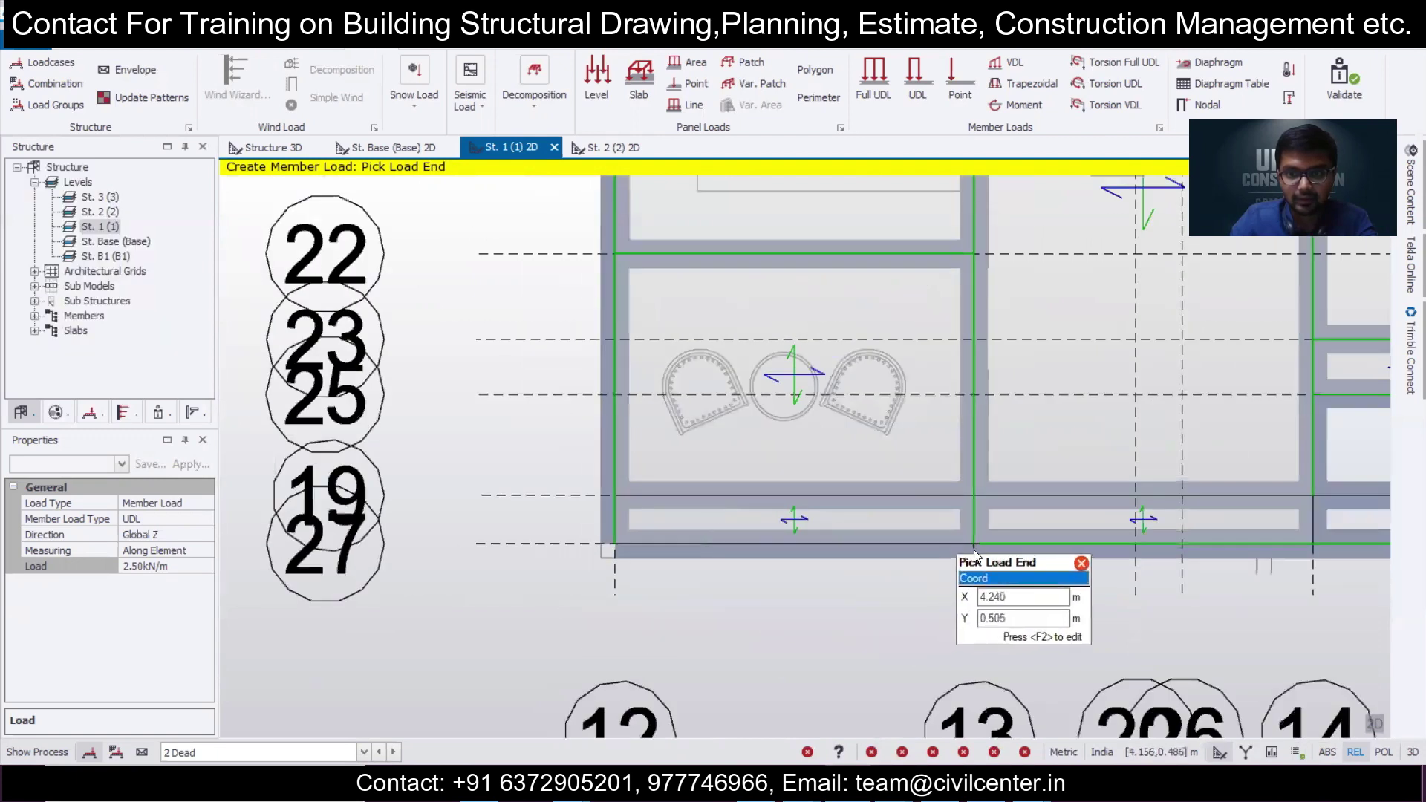
Apply a 2.5 kN/m UDL along the grid 27 beam from grid 13 to grid 12.
{"action": "left_click", "coordinate": [921, 80]}
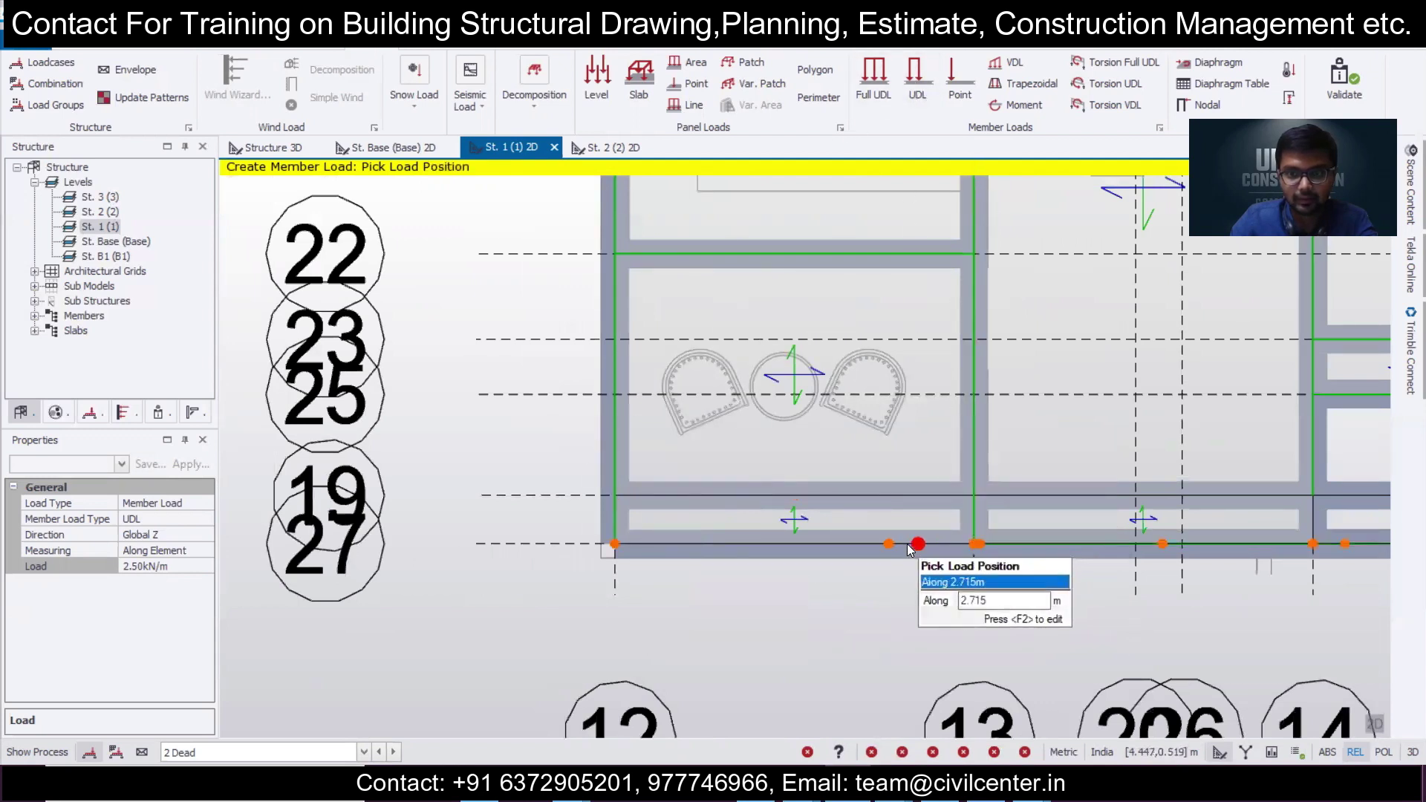
{"action": "left_click", "coordinate": [974, 544]}
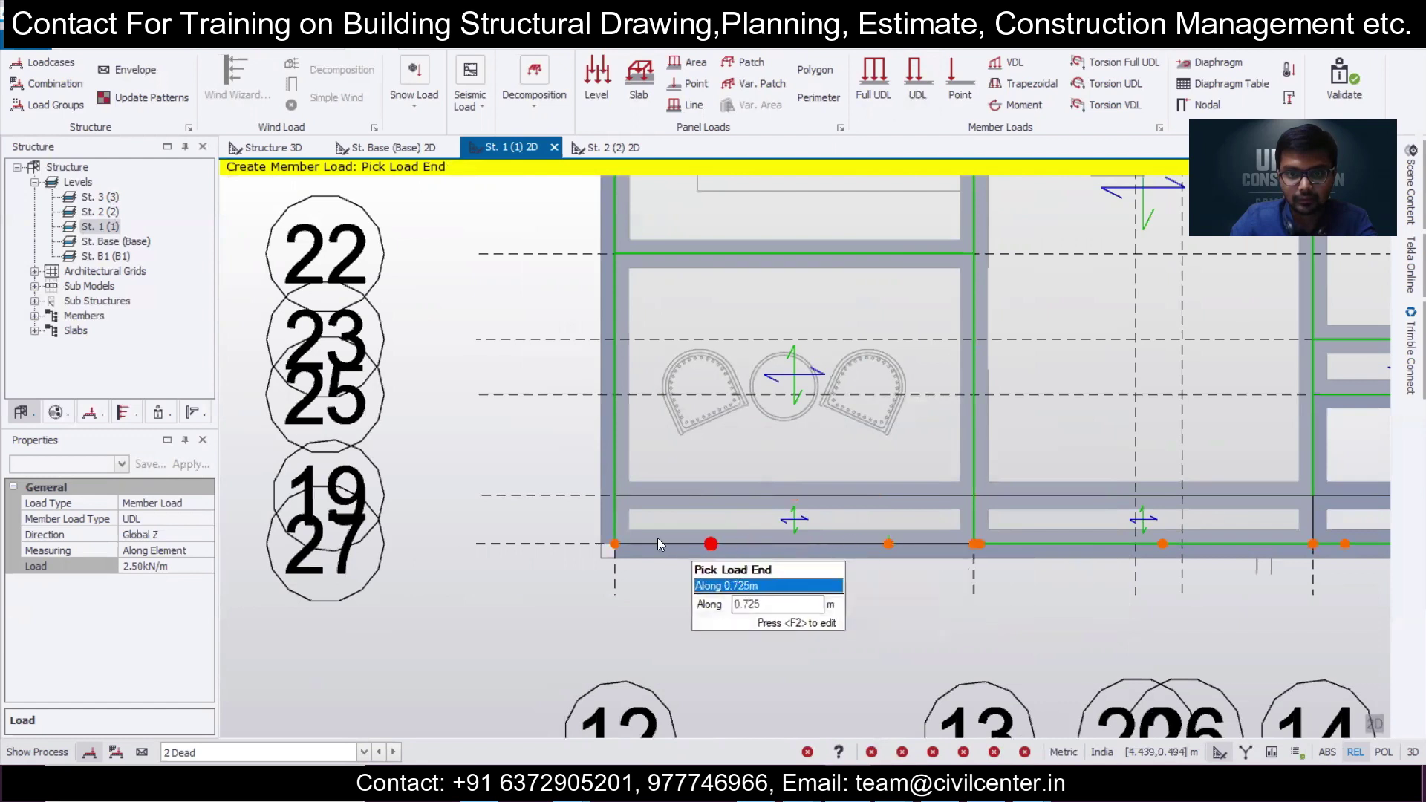
{"action": "scroll", "coordinate": [691, 600], "scroll_direction": "down", "scroll_amount": 3}
{"action": "mouse_move", "coordinate": [734, 603]}
{"action": "middle_mouse_down"}
{"action": "mouse_move", "coordinate": [466, 605]}
{"action": "mouse_move", "coordinate": [498, 640]}
{"action": "middle_mouse_up"}
{"action": "scroll", "coordinate": [475, 587], "scroll_direction": "down", "scroll_amount": 2}
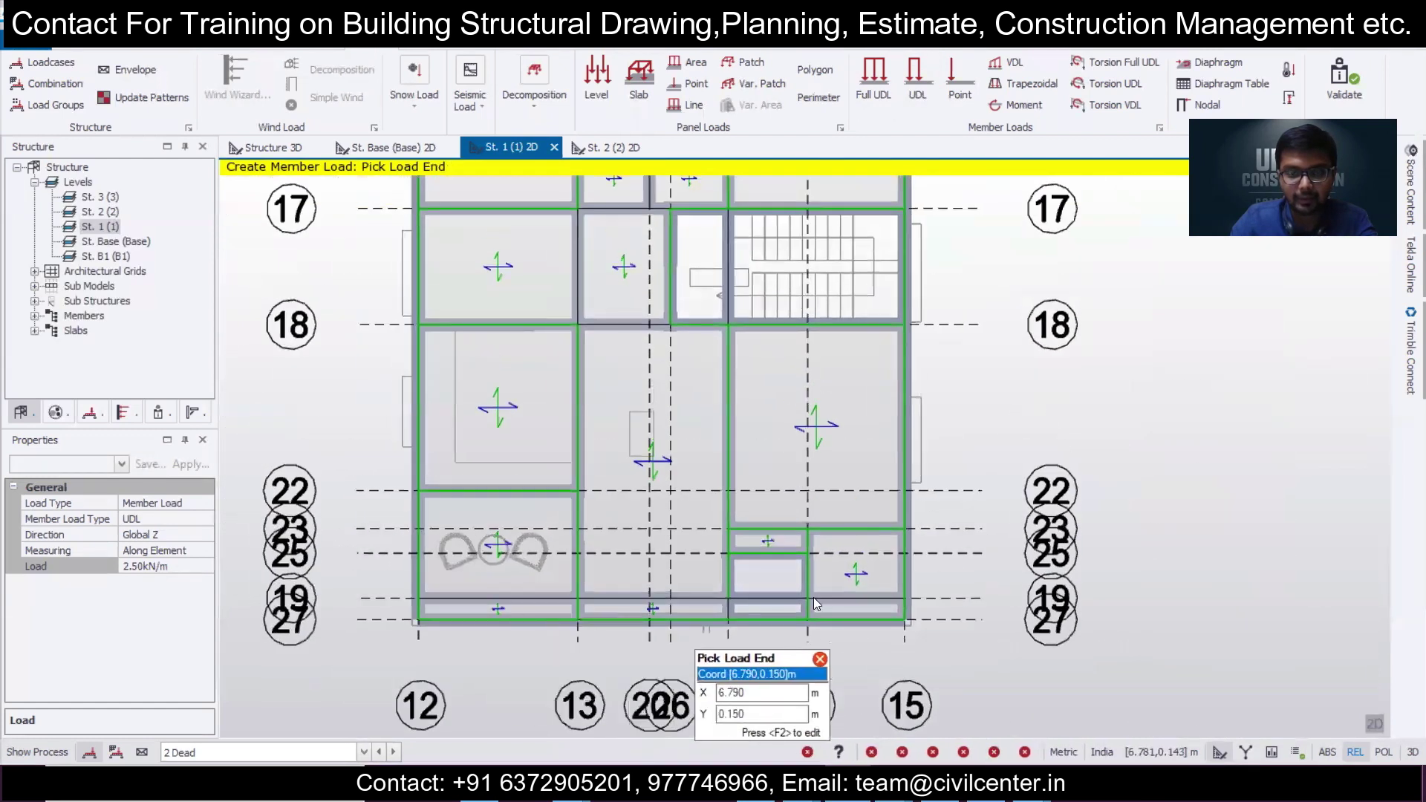
End the member load command and examine the Dead load case from several angles in the 3D structure view.
{"action": "key", "text": "Escape"}
{"action": "key", "text": "Escape"}
{"action": "middle_click_drag", "start_coordinate": [956, 401], "coordinate": [898, 454]}
{"action": "scroll", "coordinate": [898, 454], "scroll_direction": "up", "scroll_amount": 1}
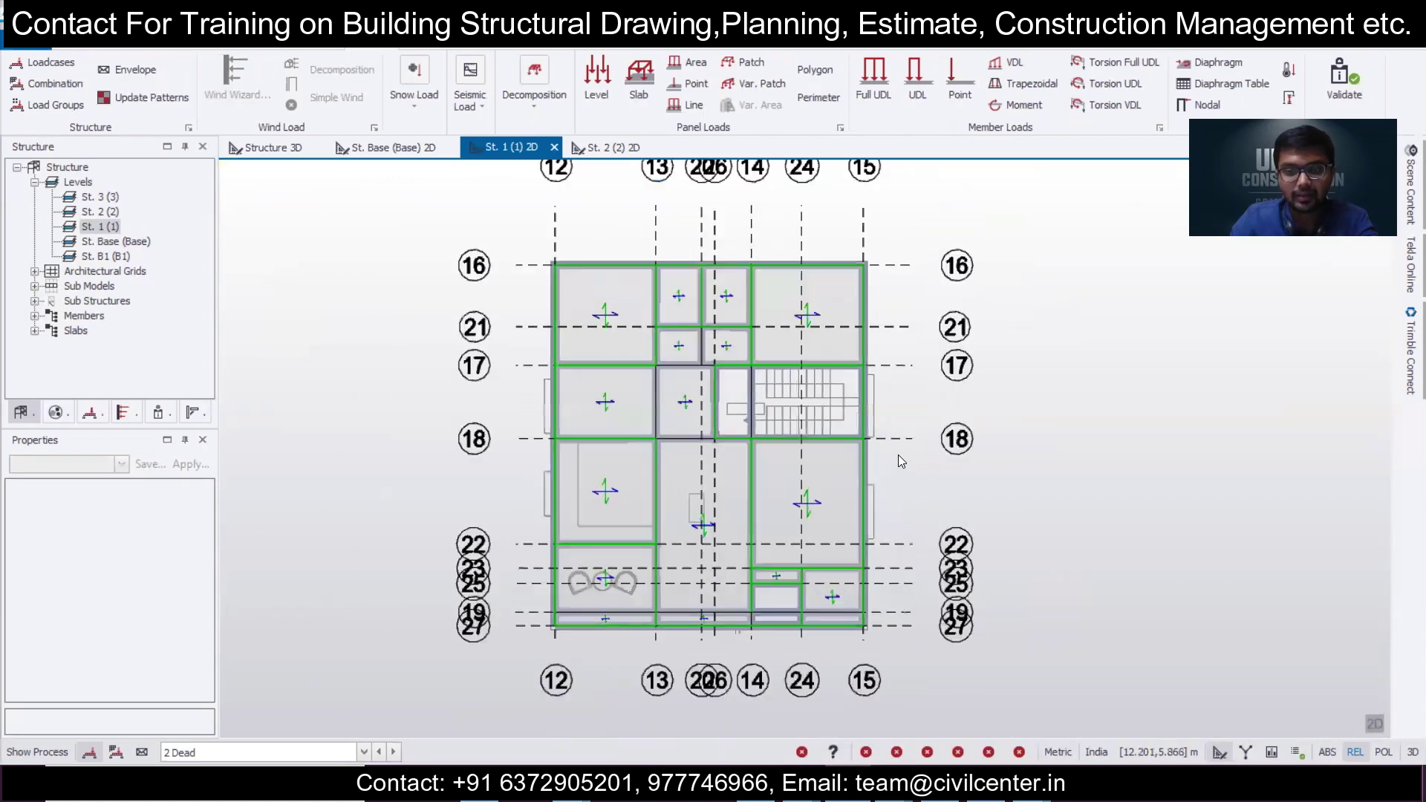
{"action": "scroll", "coordinate": [884, 444], "scroll_direction": "up", "scroll_amount": 1}
{"action": "middle_click_drag", "start_coordinate": [879, 440], "coordinate": [857, 377]}
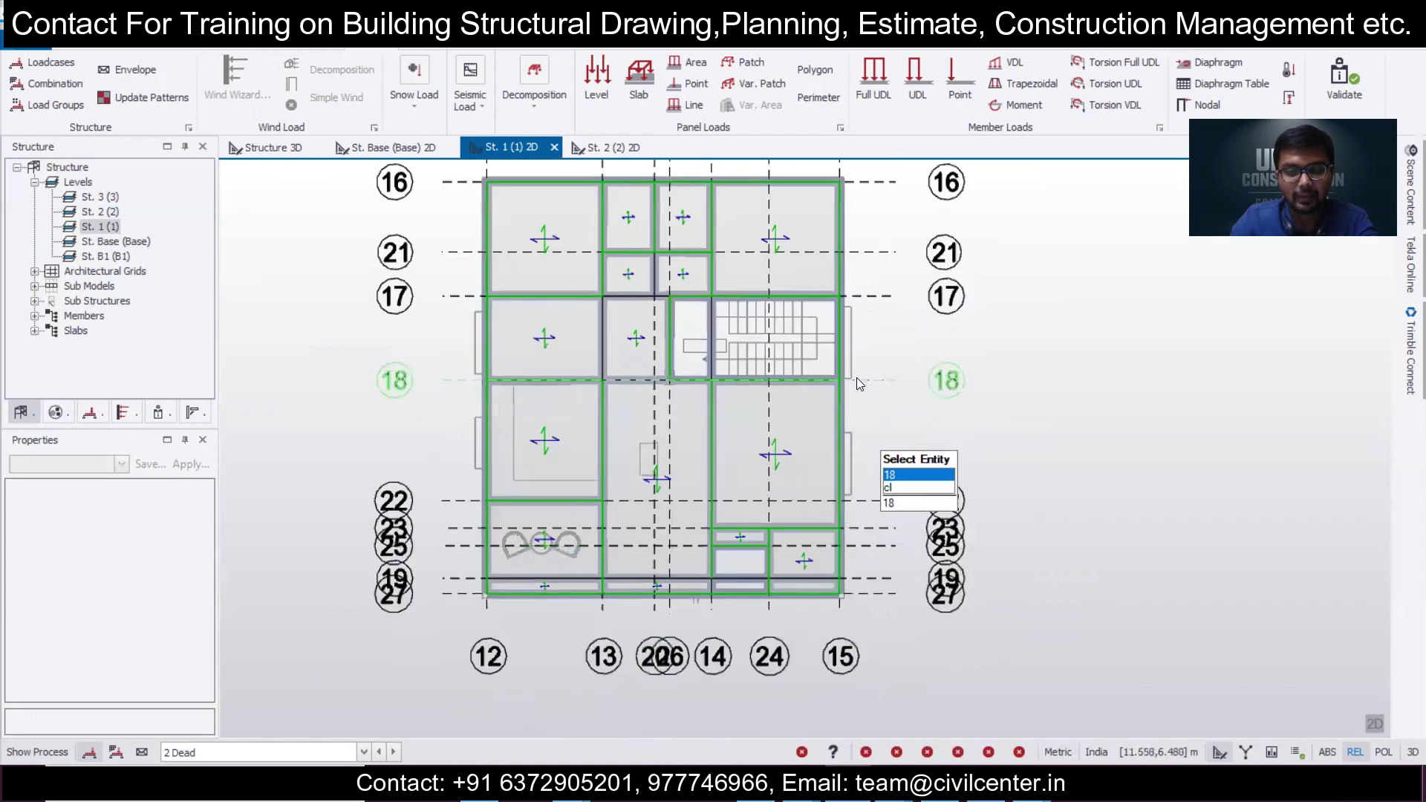
{"action": "left_click", "coordinate": [269, 149]}
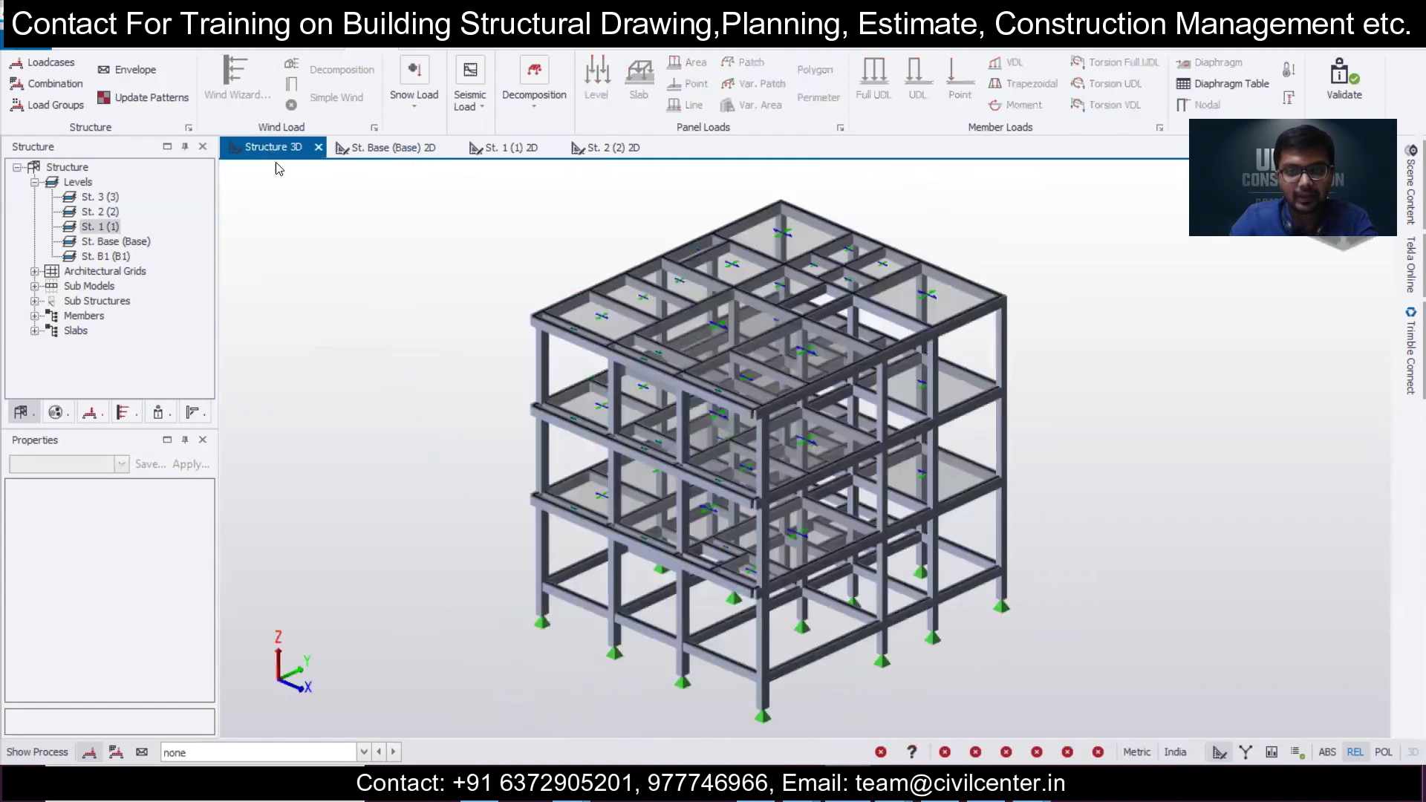
{"action": "left_click", "coordinate": [363, 751]}
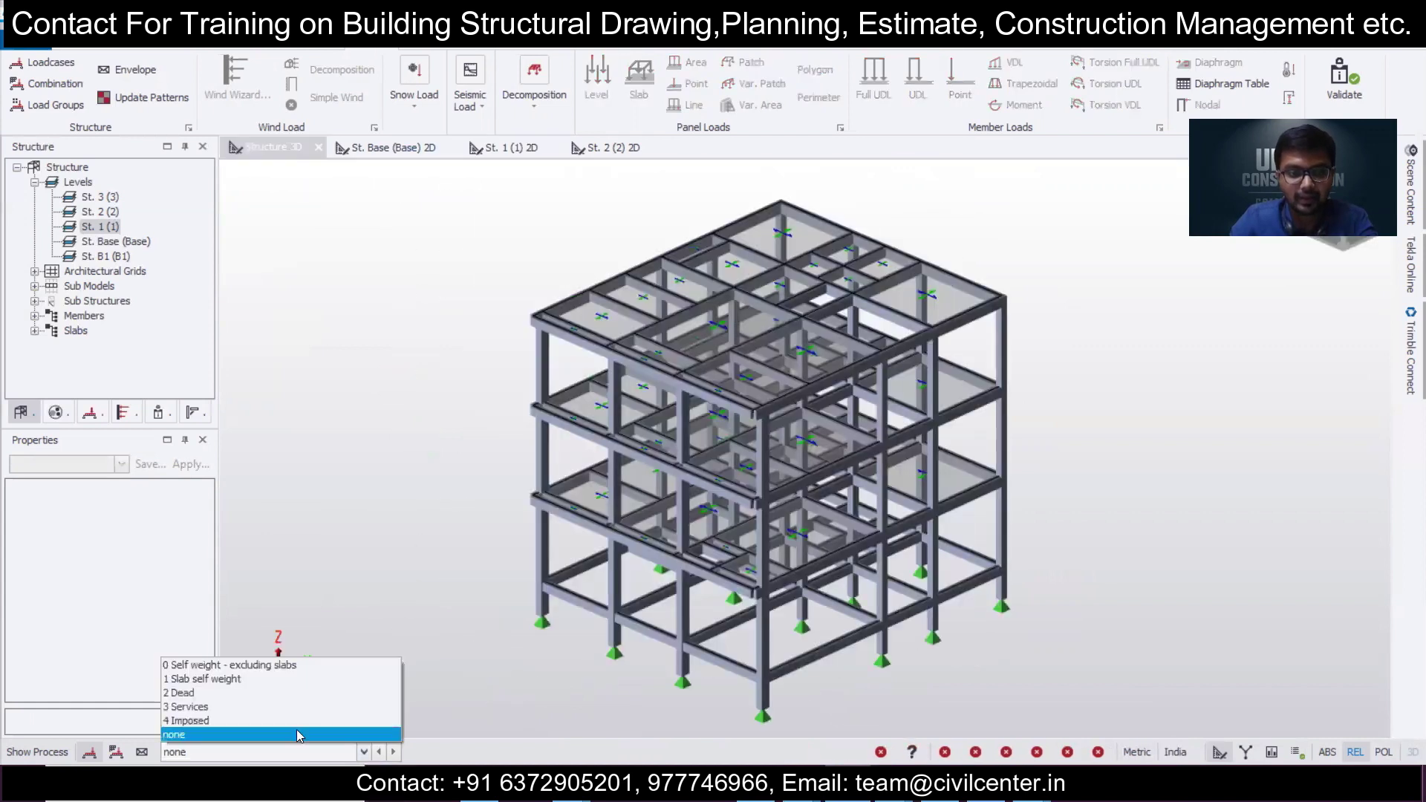
{"action": "left_click", "coordinate": [294, 694]}
{"action": "right_click_drag", "start_coordinate": [417, 631], "coordinate": [815, 605]}
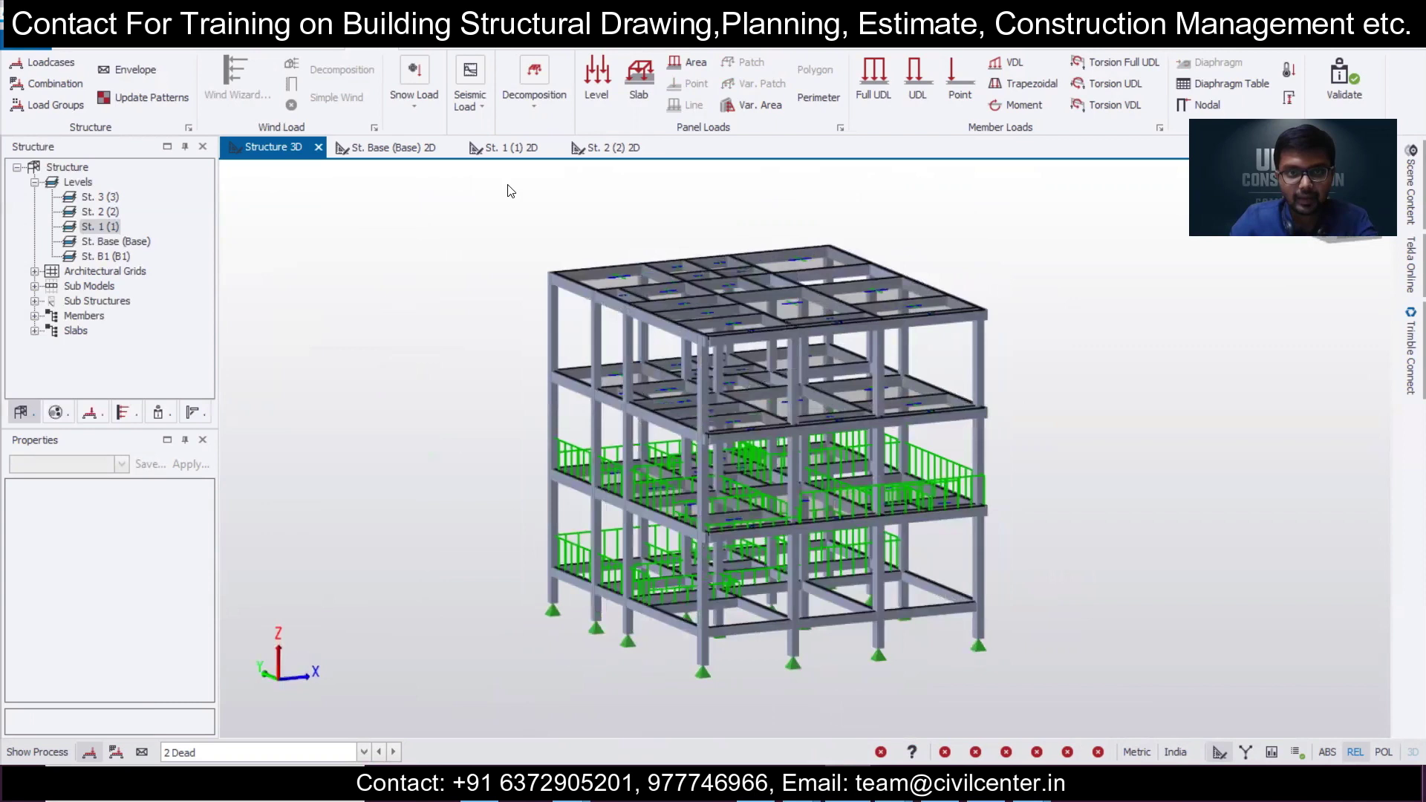
Apply a 2 kN/m² level load to the St. 1 slabs under the Imposed load case.
{"action": "left_click", "coordinate": [513, 148]}
{"action": "left_click", "coordinate": [323, 751]}
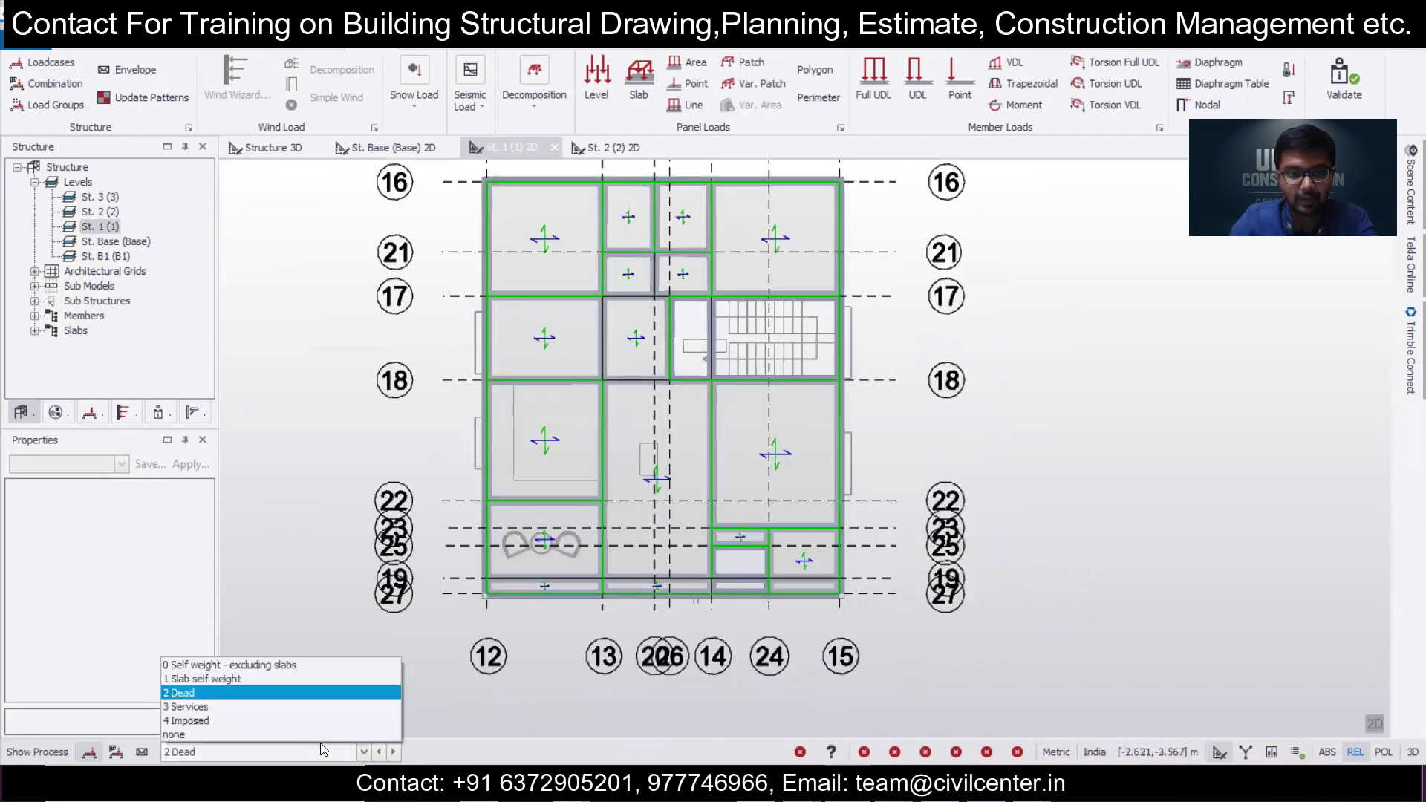
{"action": "left_click", "coordinate": [327, 720]}
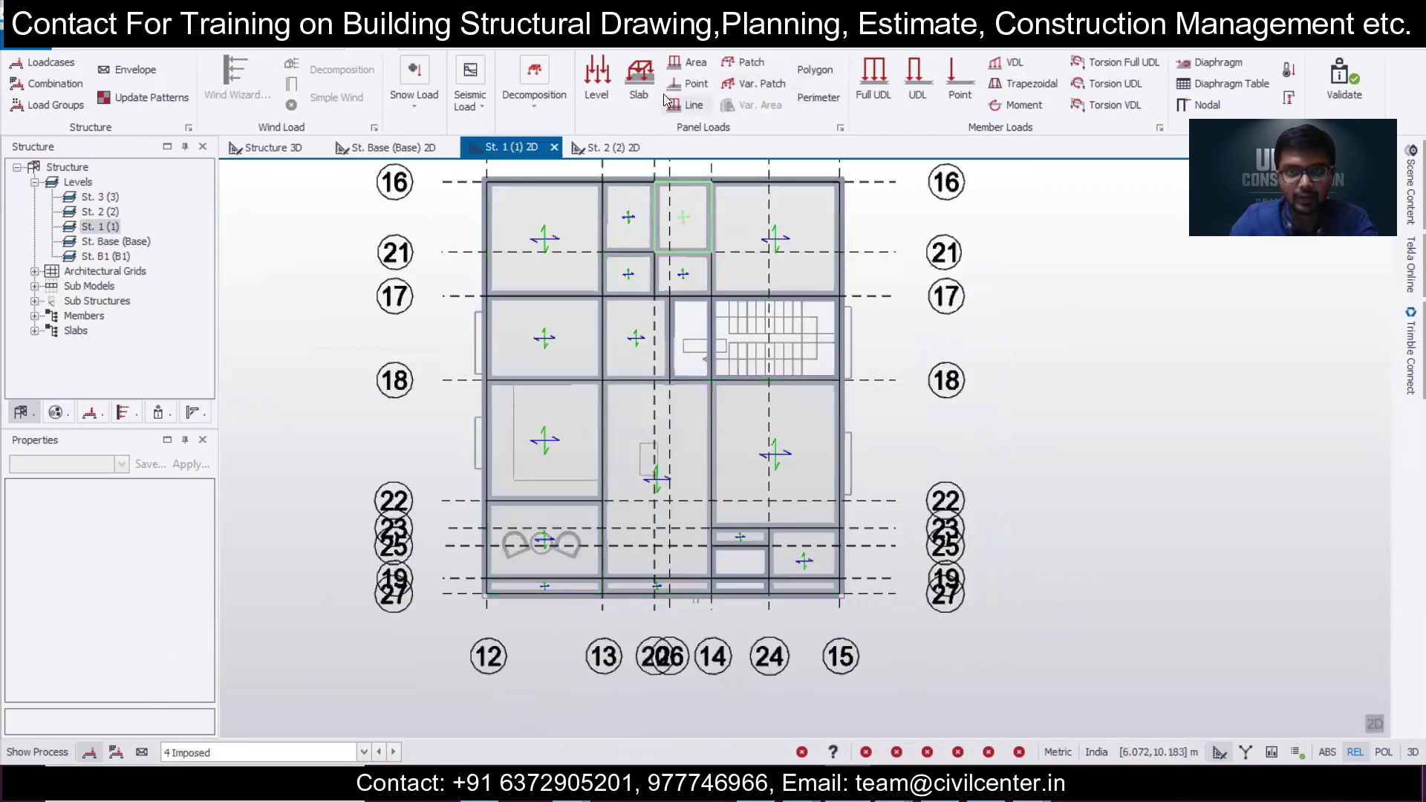
{"action": "left_click", "coordinate": [607, 82]}
{"action": "left_click", "coordinate": [179, 550]}
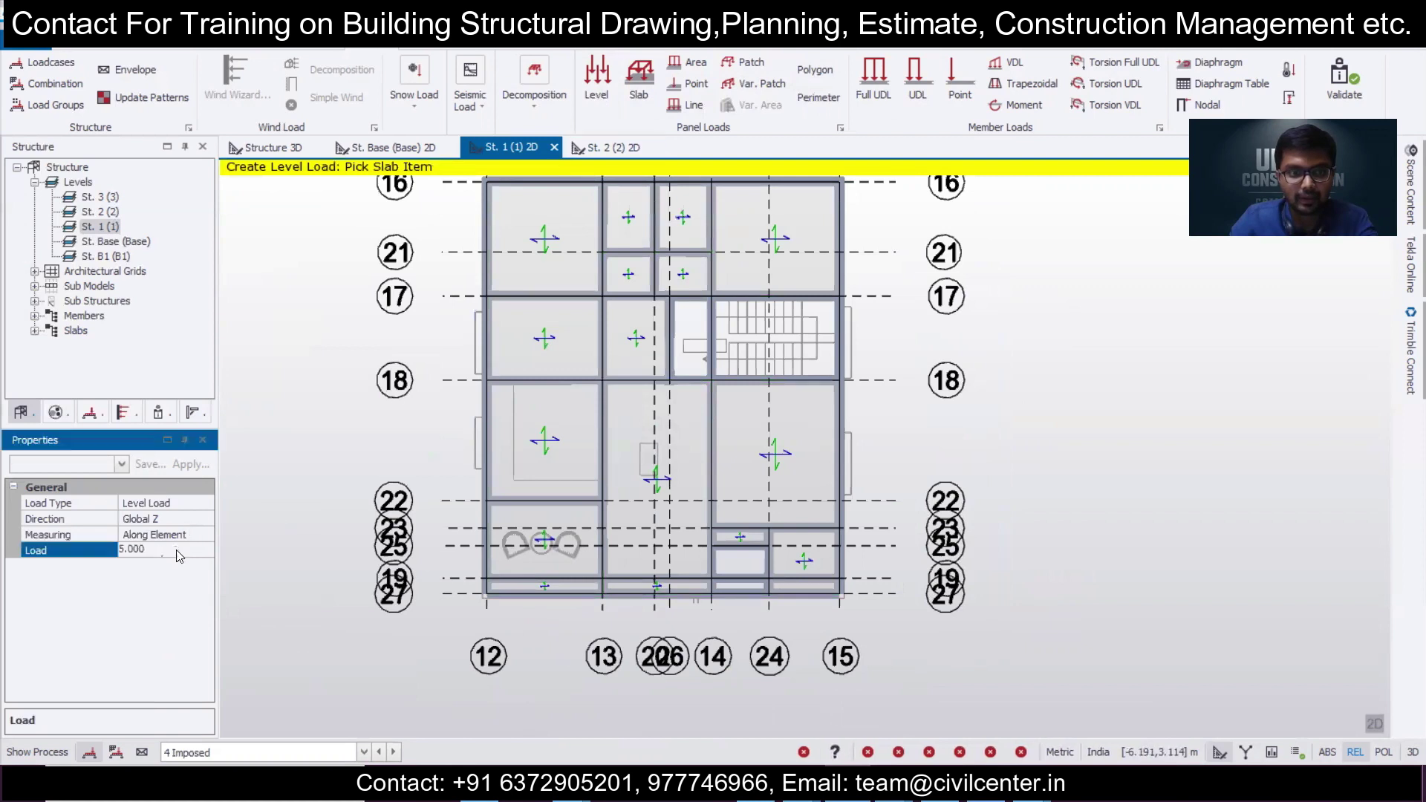
{"action": "left_click", "coordinate": [608, 404]}
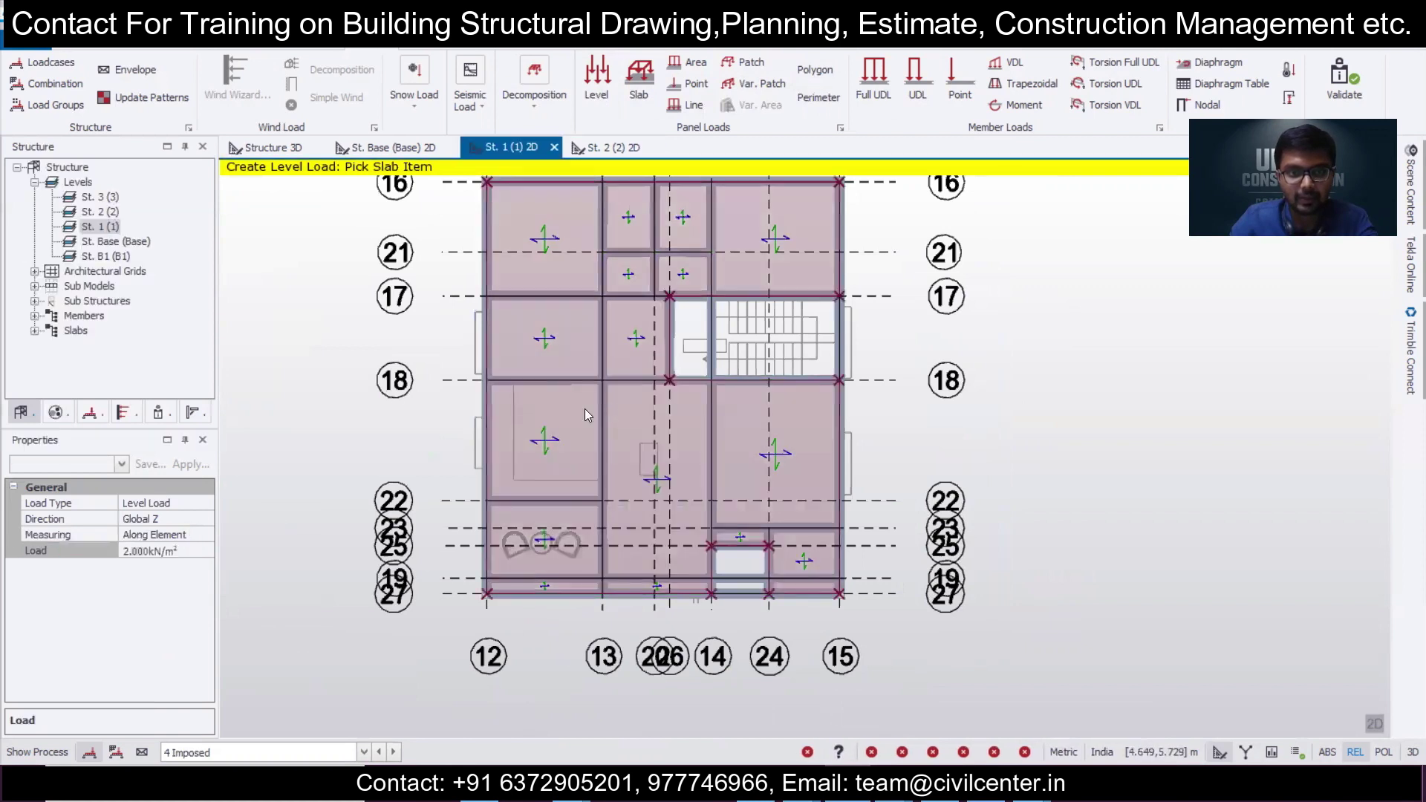
Examine the St. 1 imposed level load in the 3D structure view, switching the displayed load case between Imposed and none.
{"action": "left_click", "coordinate": [256, 149]}
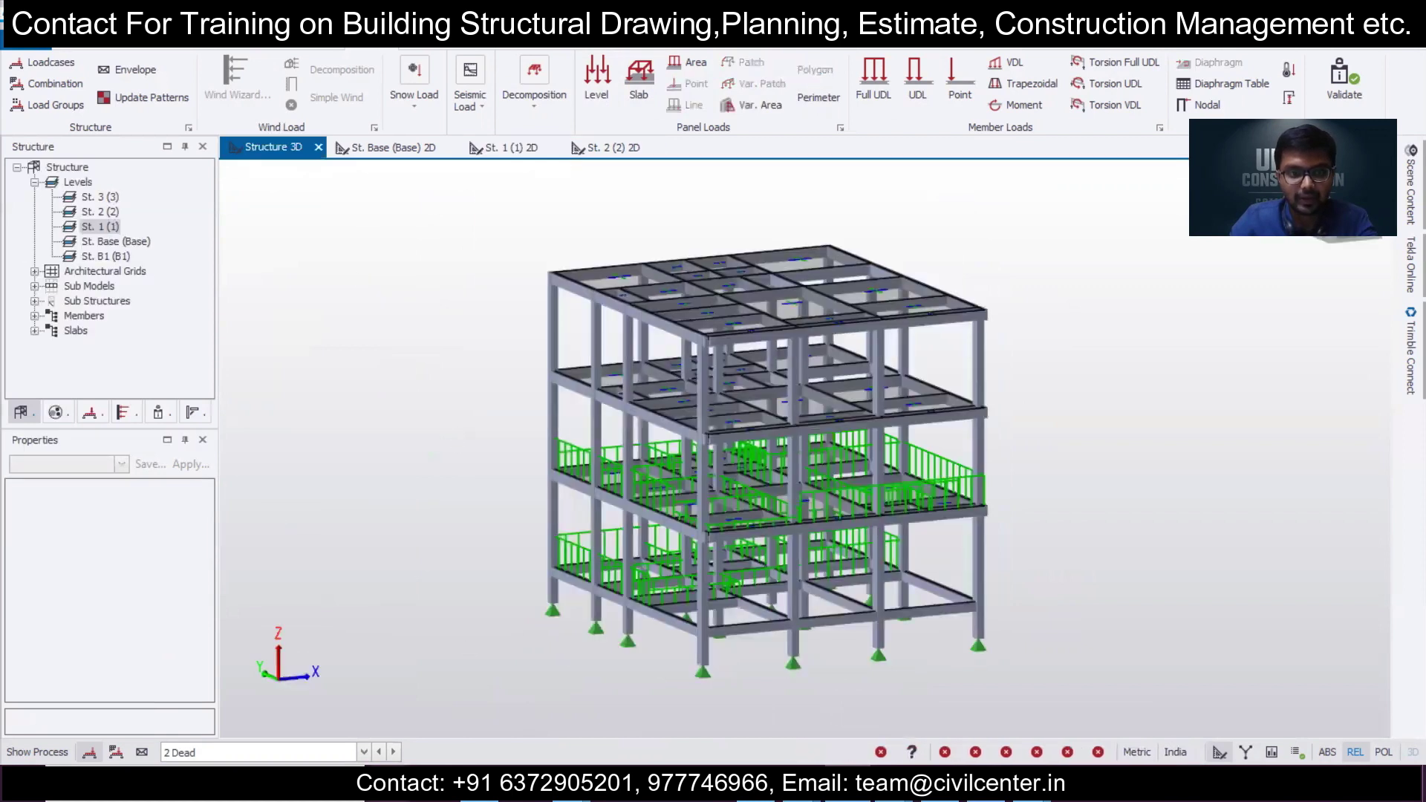
{"action": "left_click", "coordinate": [324, 754]}
{"action": "left_click", "coordinate": [319, 714]}
{"action": "middle_click_drag", "start_coordinate": [439, 654], "coordinate": [550, 668]}
{"action": "left_click", "coordinate": [320, 751]}
{"action": "left_click", "coordinate": [320, 735]}
{"action": "mouse_move", "coordinate": [346, 705]}
{"action": "middle_mouse_down"}
{"action": "mouse_move", "coordinate": [409, 665]}
{"action": "mouse_move", "coordinate": [327, 721]}
{"action": "middle_mouse_up"}
{"action": "left_click", "coordinate": [319, 748]}
{"action": "left_click", "coordinate": [332, 713]}
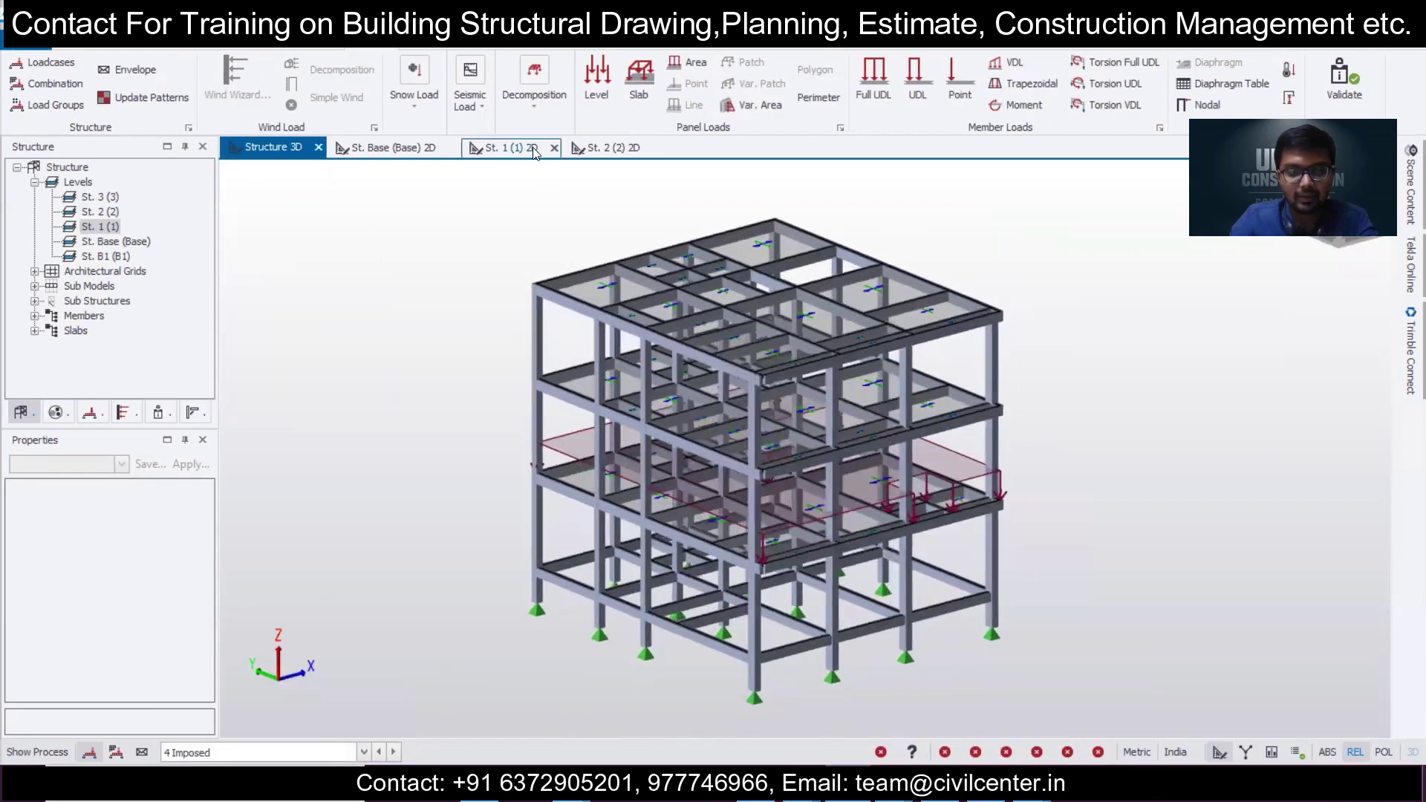
Open the St. 2 plan and apply a 2 kN/m² level load to its slabs under the Imposed load case.
{"action": "left_click", "coordinate": [607, 148]}
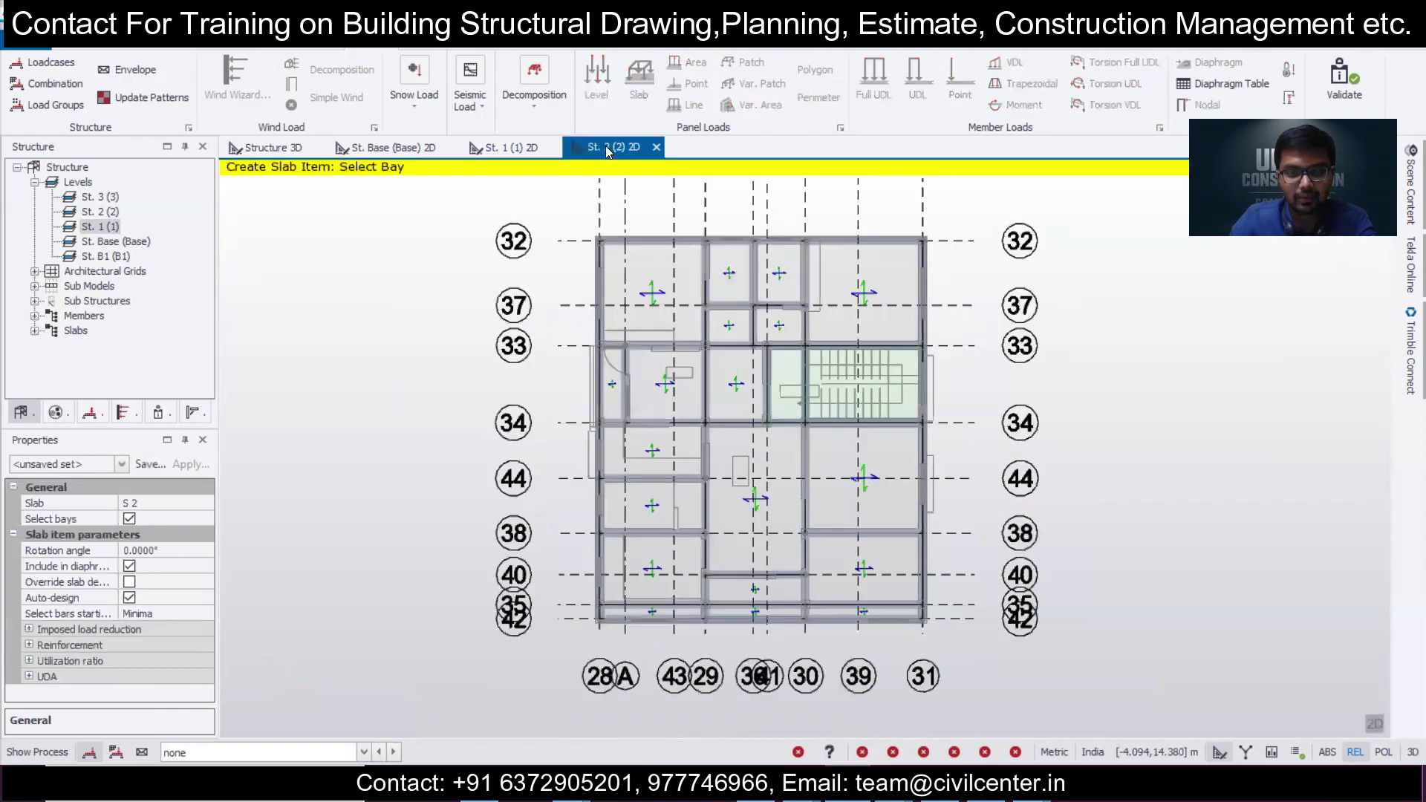
{"action": "scroll", "coordinate": [1122, 339], "scroll_direction": "up", "scroll_amount": 2}
{"action": "scroll", "coordinate": [1122, 338], "scroll_direction": "down", "scroll_amount": 2}
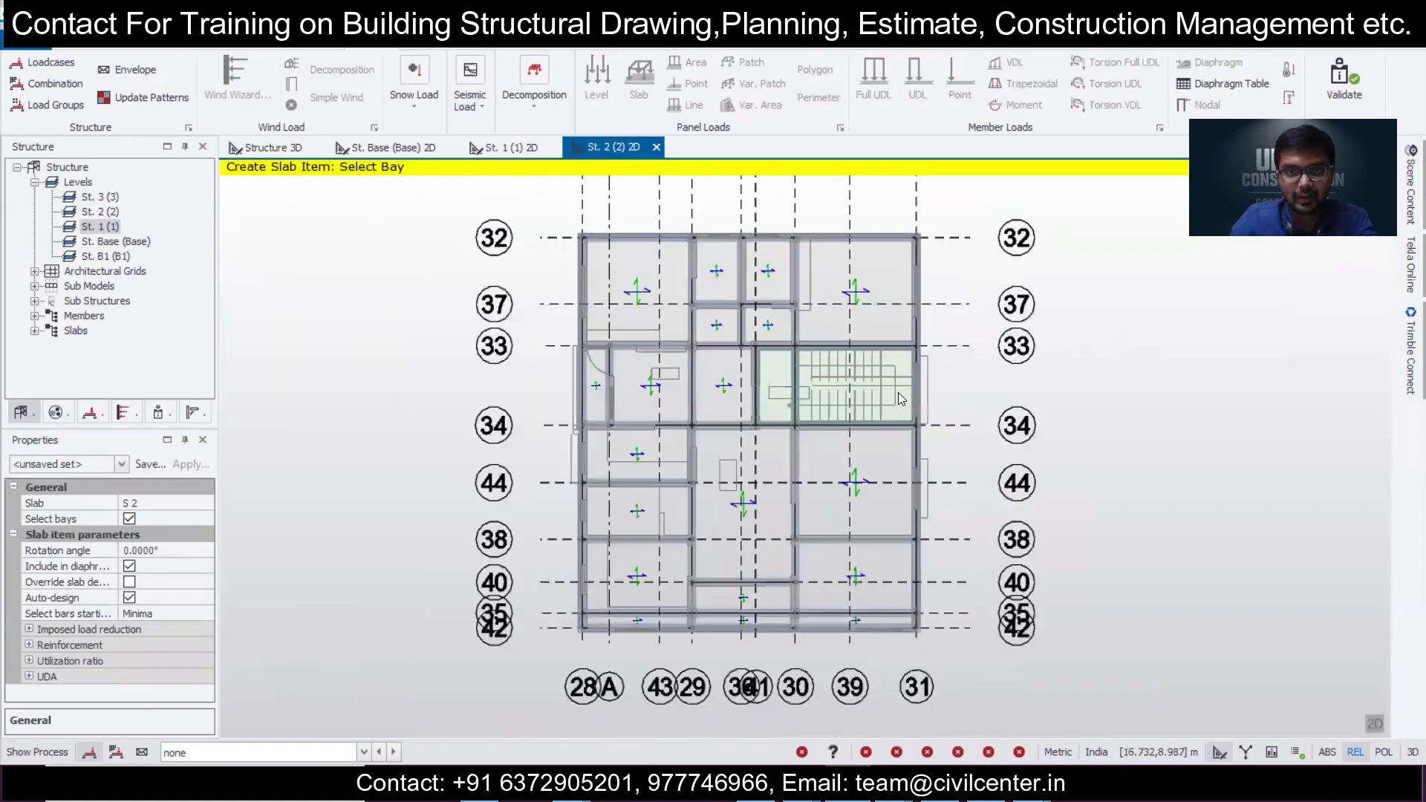
{"action": "left_click", "coordinate": [290, 752]}
{"action": "left_click", "coordinate": [292, 720]}
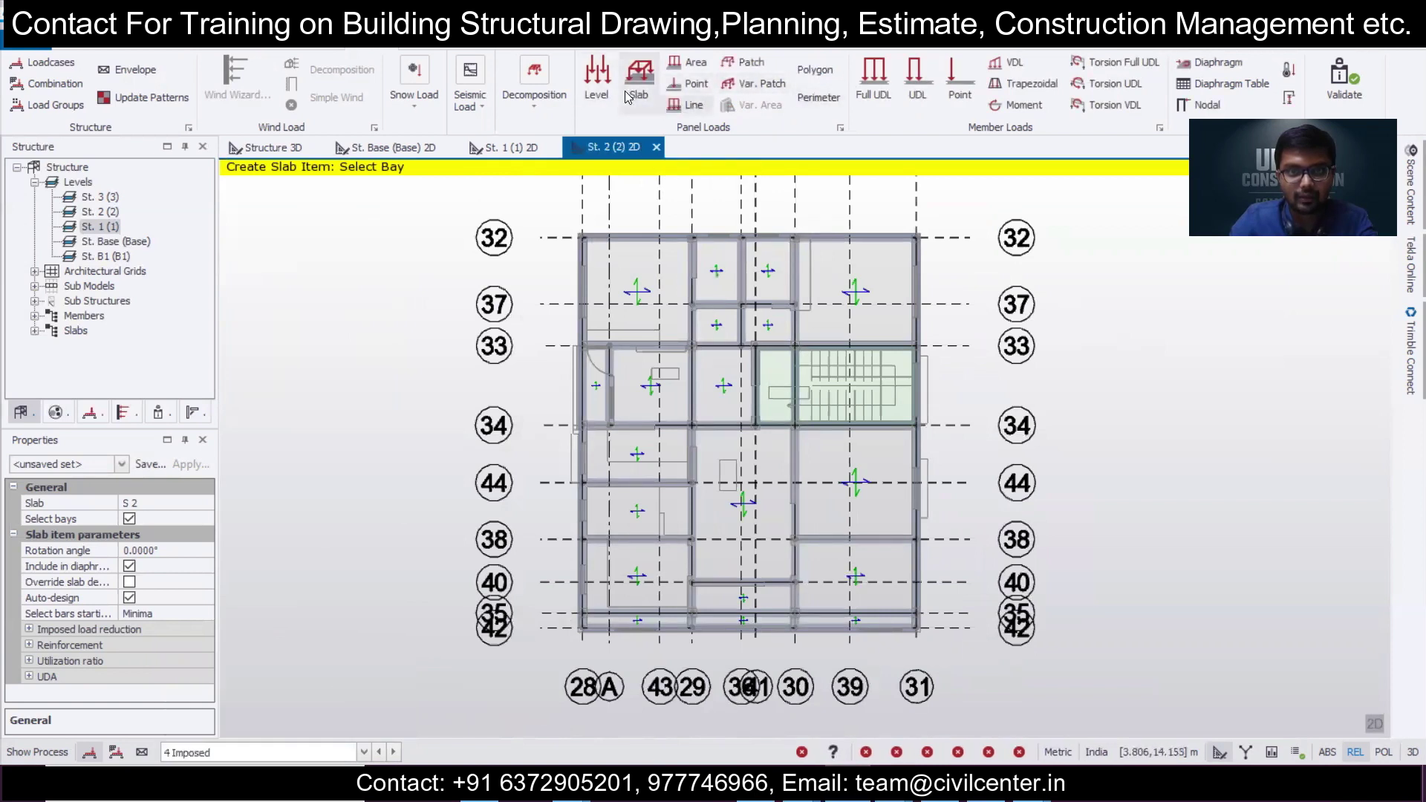
{"action": "left_click", "coordinate": [591, 74]}
{"action": "left_click", "coordinate": [186, 550]}
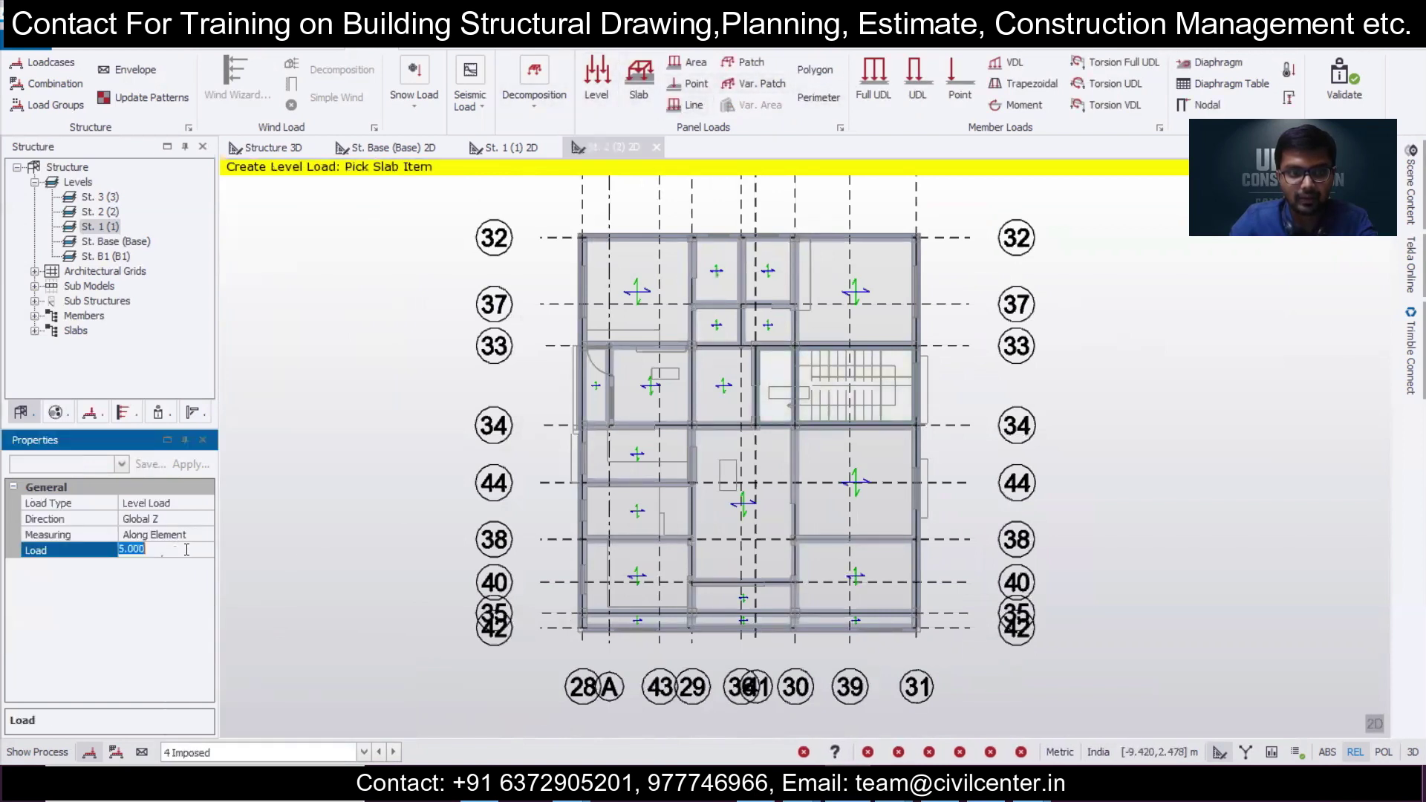
{"action": "type", "text": "2"}
{"action": "left_click", "coordinate": [631, 475]}
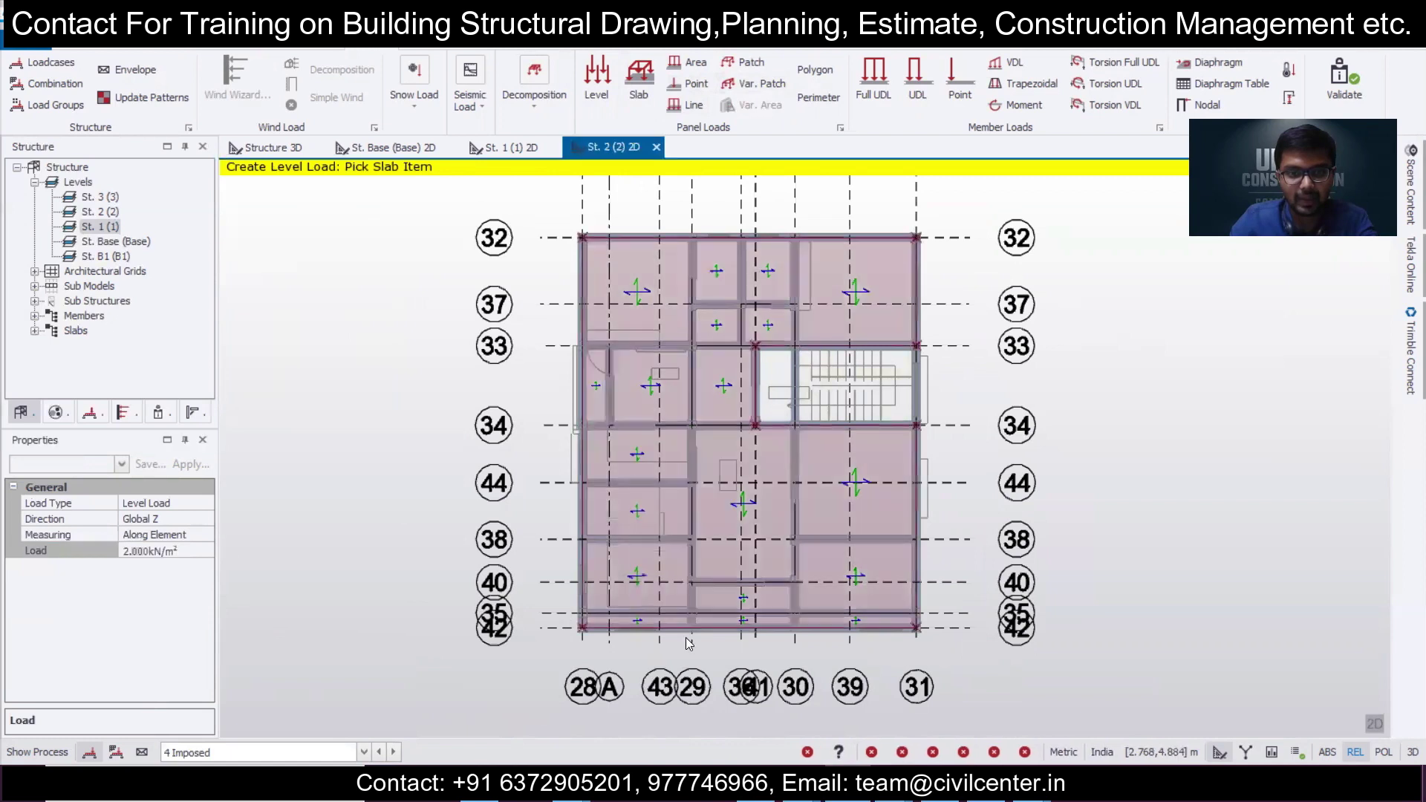
Make Dead the active load case for the St. 2 plan.
{"action": "left_click", "coordinate": [350, 739]}
{"action": "key", "text": "Up"}
{"action": "key", "text": "Up"}
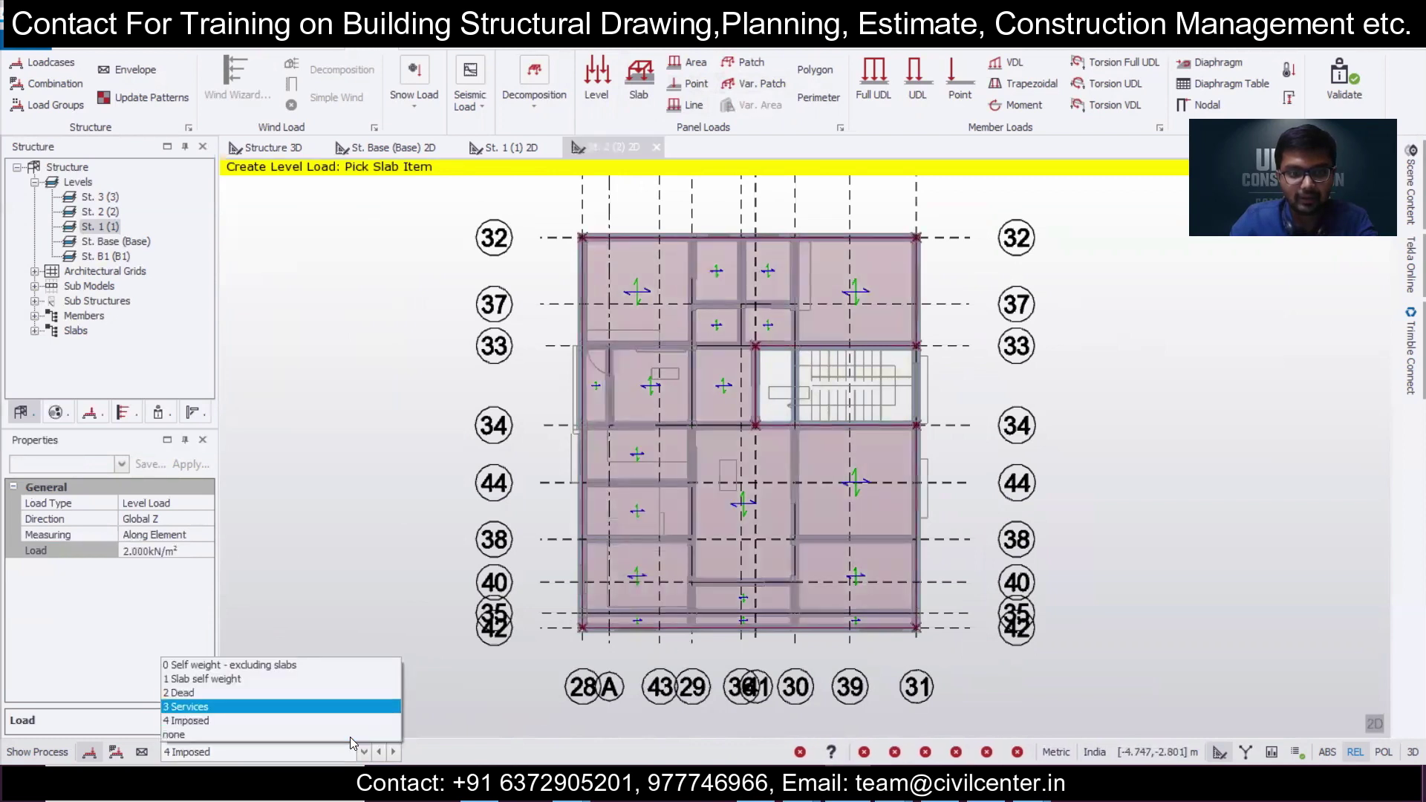
{"action": "key", "text": "Return"}
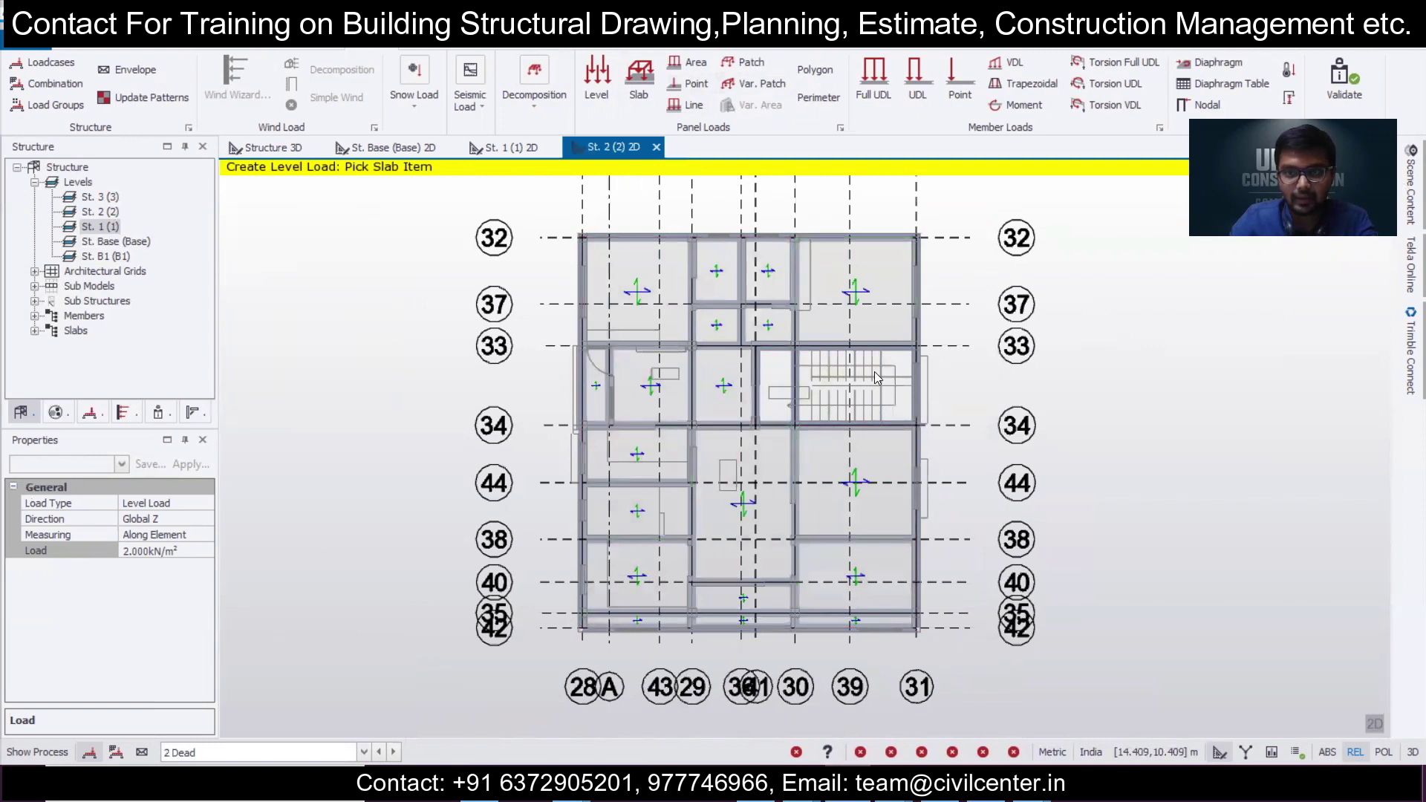
Try a 5.5 kN/m partial UDL on a stretch of the grid 29 beam between grids 32 and 37.
{"action": "left_click", "coordinate": [929, 79]}
{"action": "left_click", "coordinate": [178, 568]}
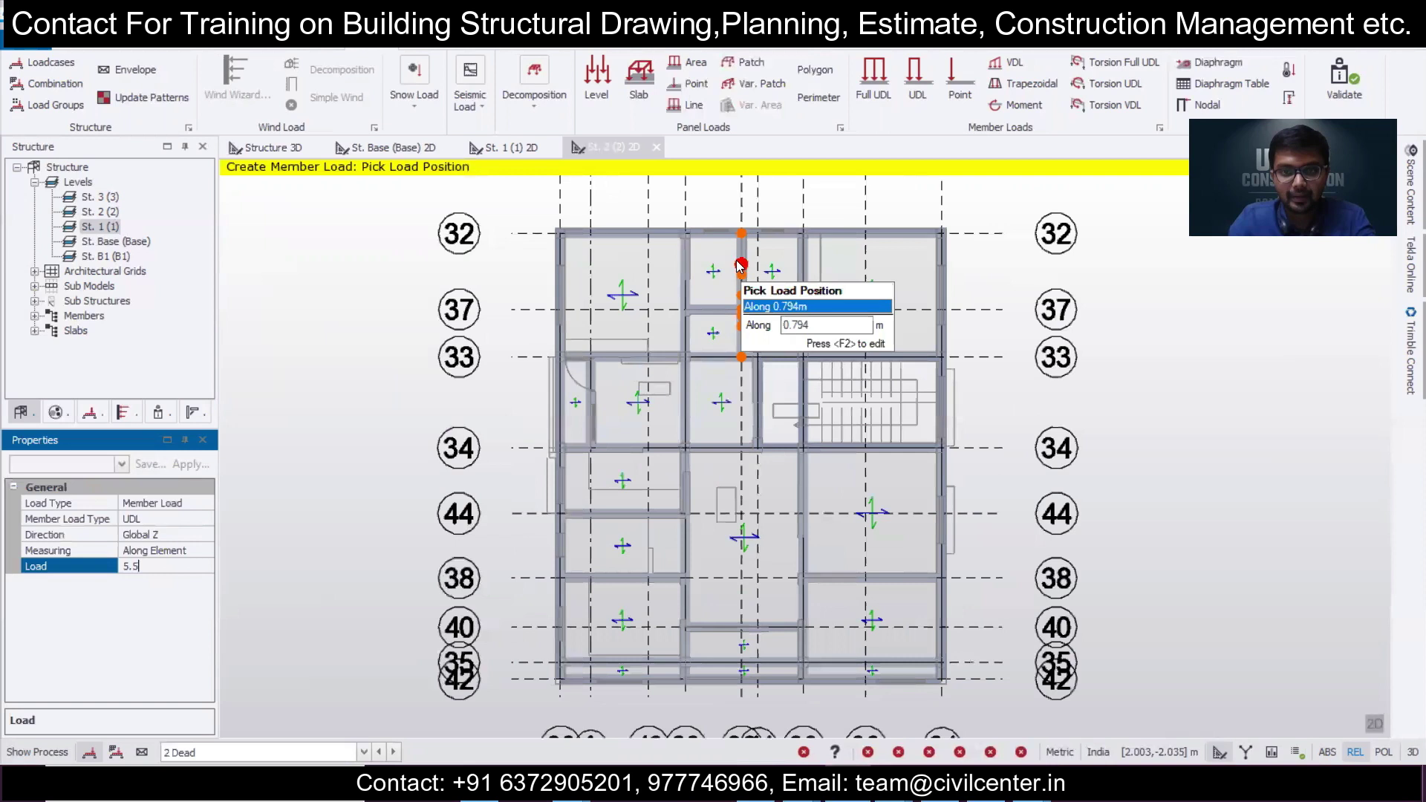
{"action": "scroll", "coordinate": [745, 237], "scroll_direction": "up", "scroll_amount": 3}
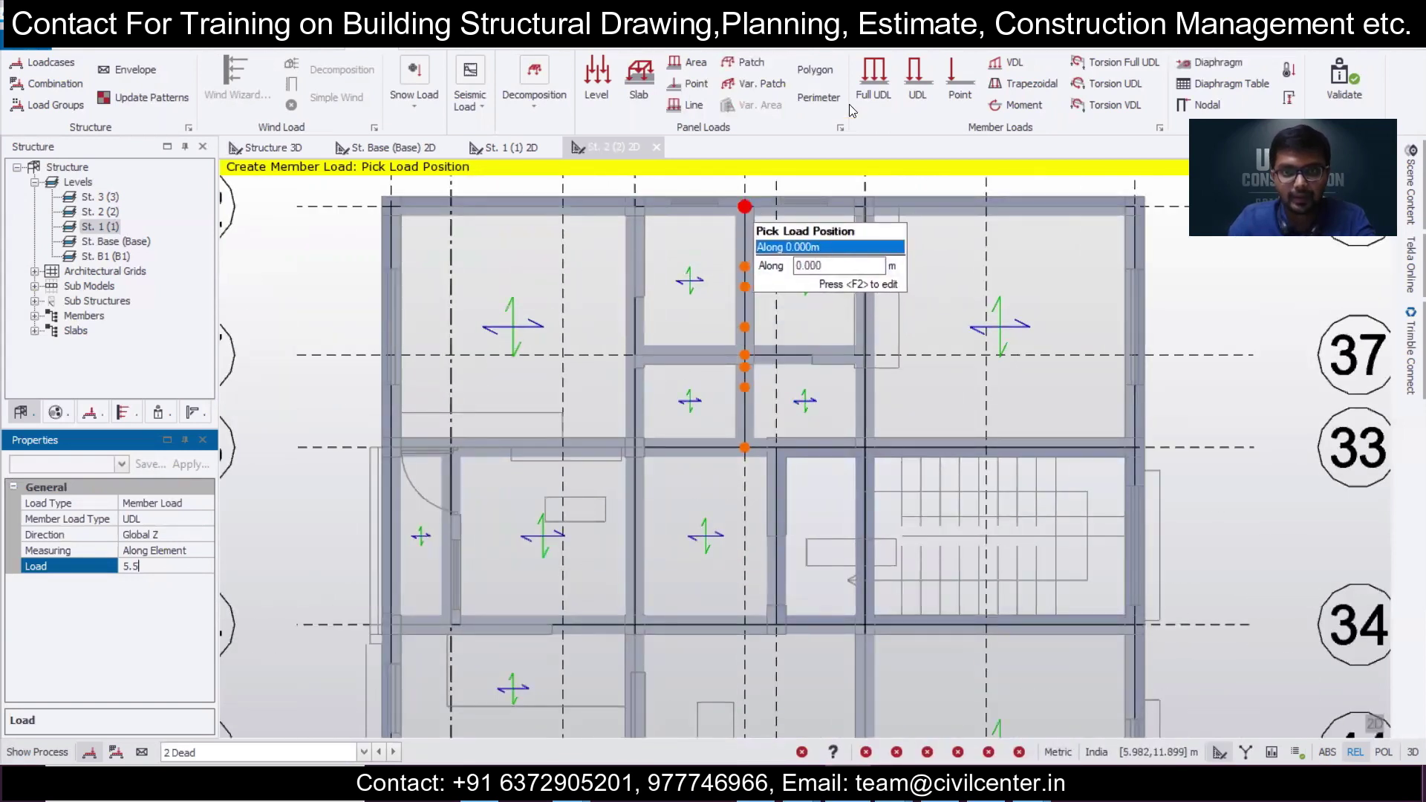
{"action": "left_click", "coordinate": [631, 264]}
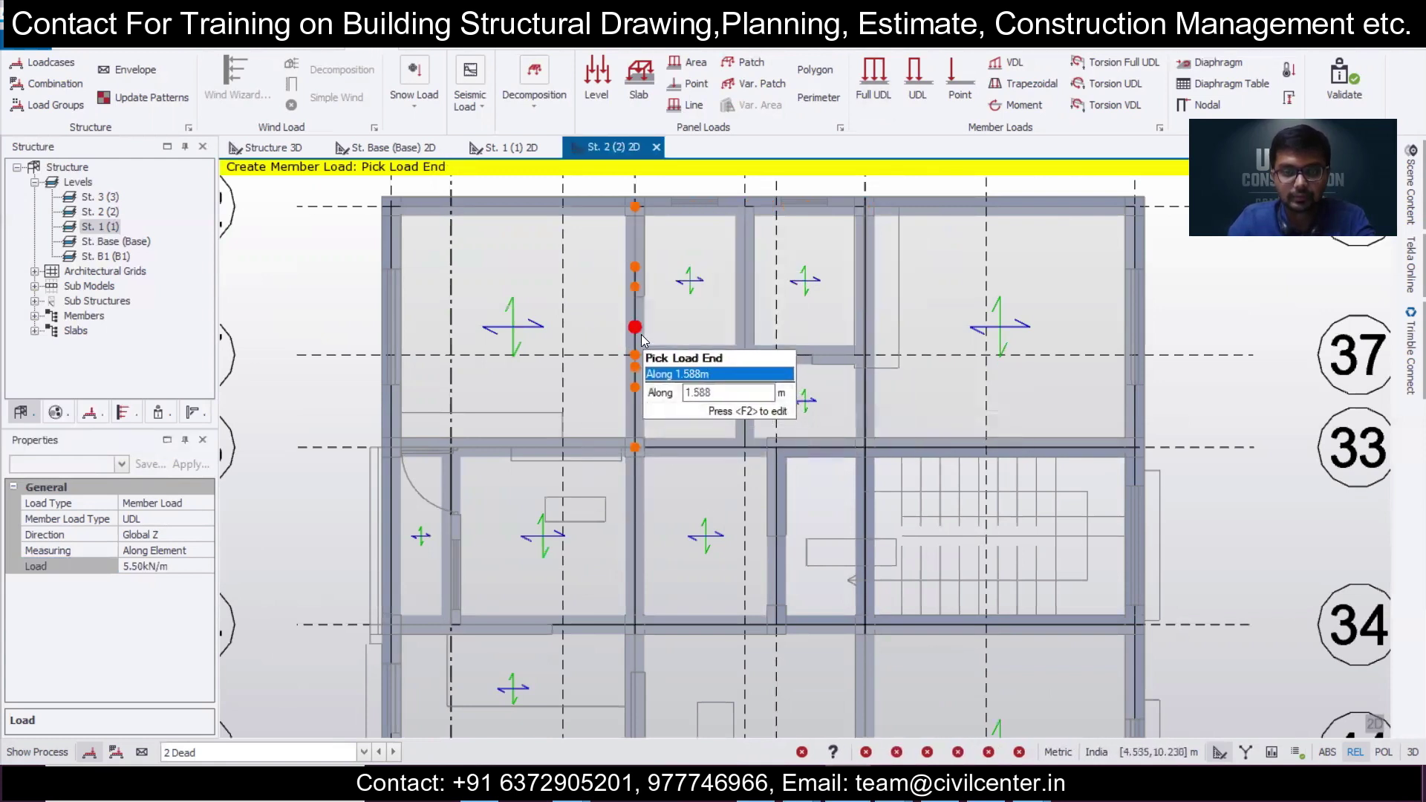
{"action": "left_click", "coordinate": [636, 329]}
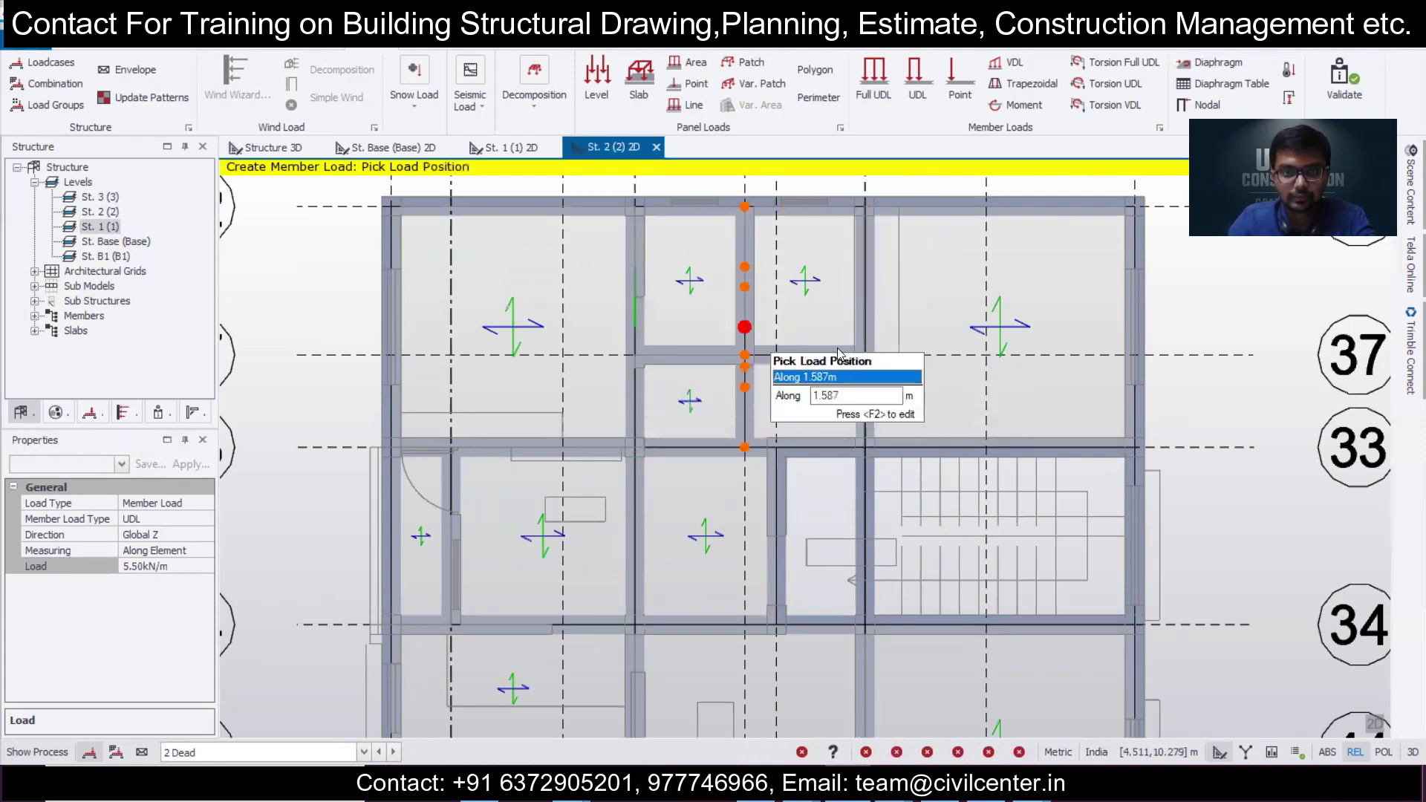
{"action": "scroll", "coordinate": [779, 364], "scroll_direction": "down", "scroll_amount": 2}
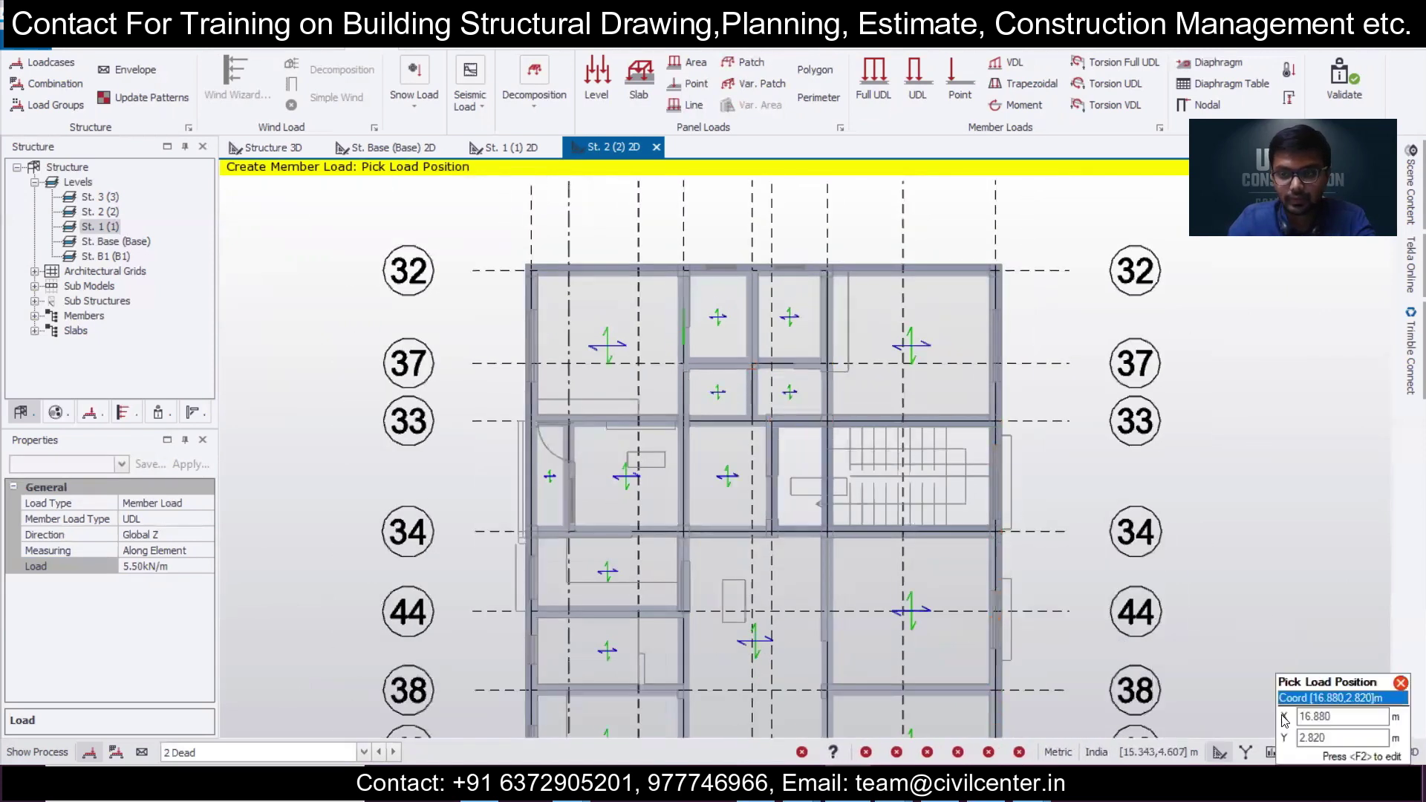
{"action": "left_click", "coordinate": [1374, 725]}
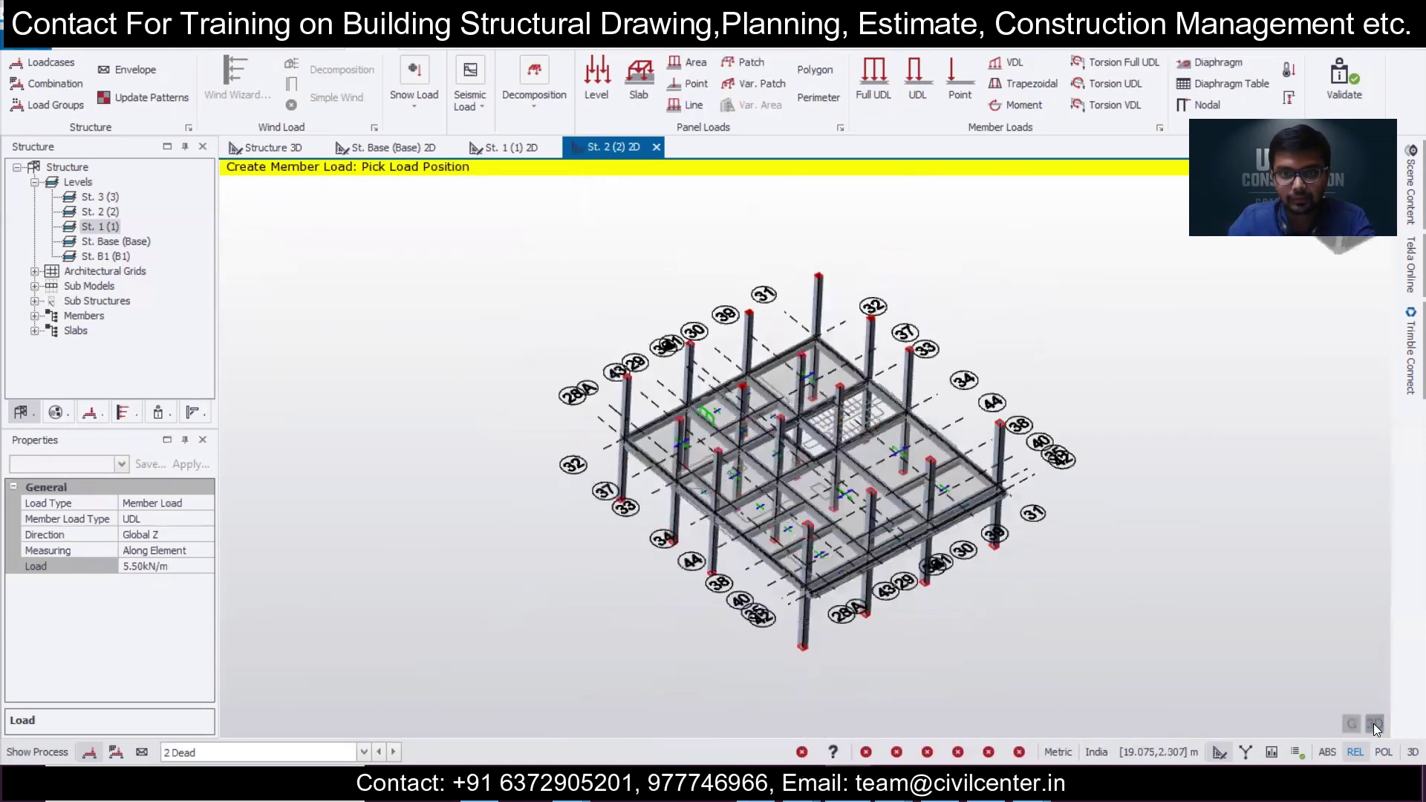
{"action": "left_click", "coordinate": [1374, 725]}
{"action": "scroll", "coordinate": [912, 377], "scroll_direction": "up", "scroll_amount": 2}
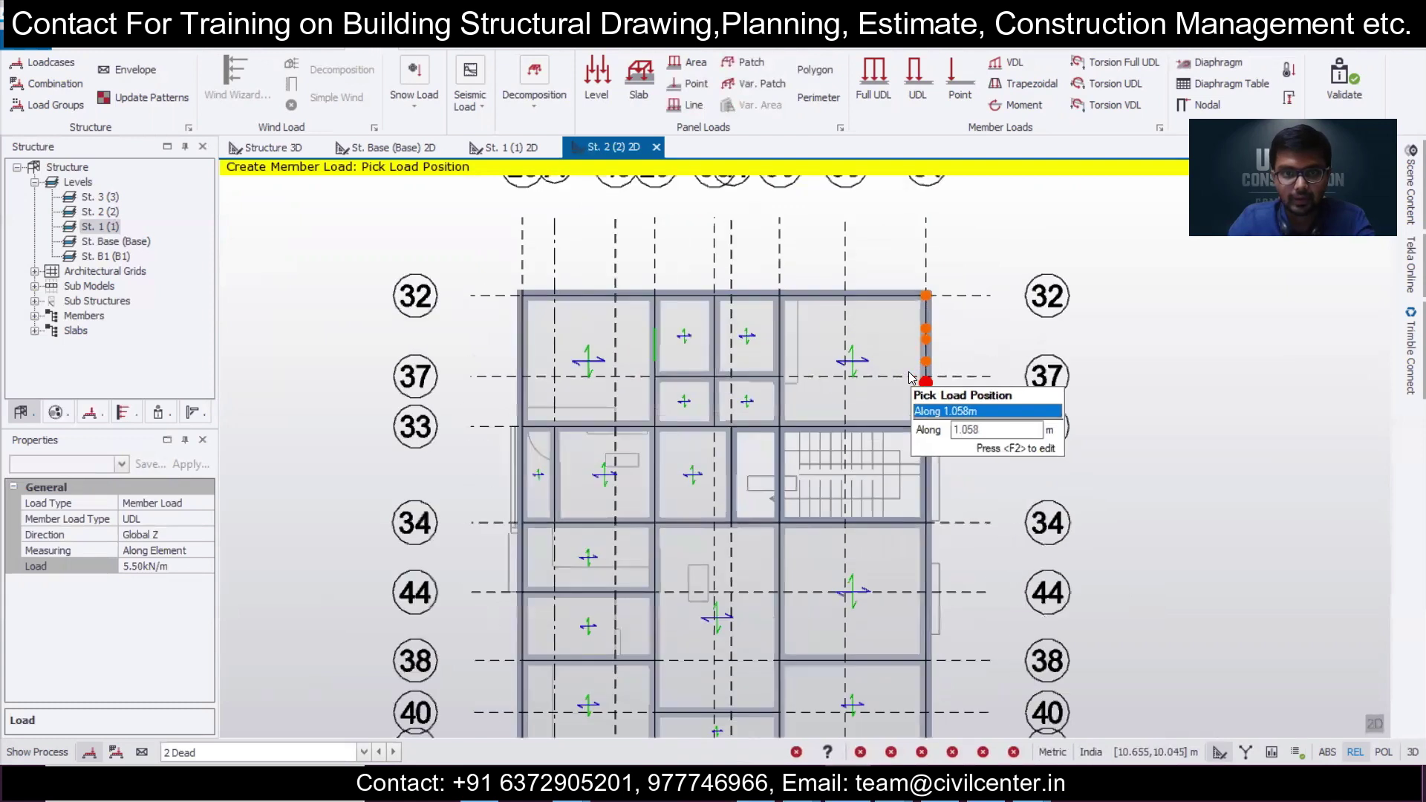
{"action": "key", "text": "Escape"}
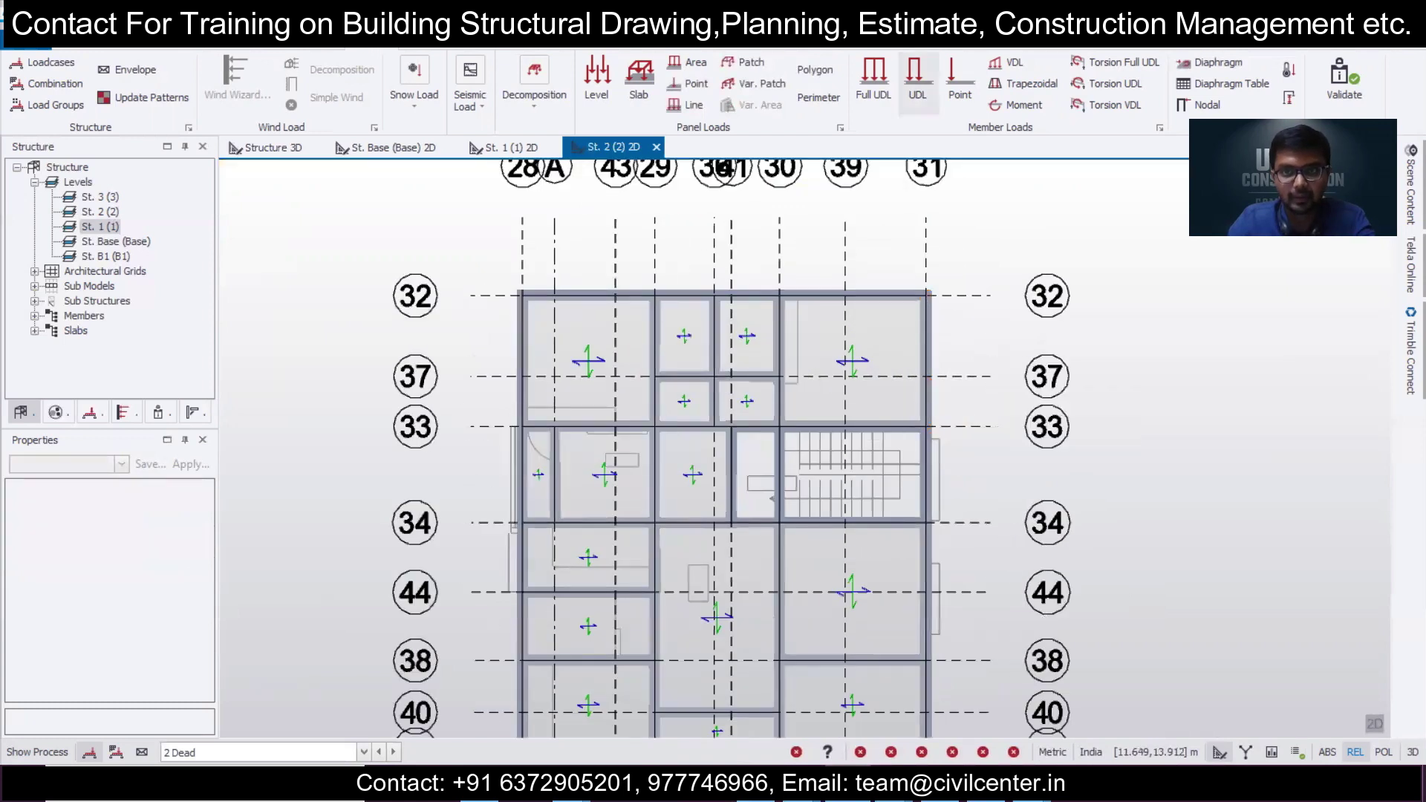
Check the AutoCAD floor plan and apply 5.5 kN/m full UDLs along grid 32 and the toilet-area beams on grids 29, 30 and 37.
{"action": "left_click", "coordinate": [874, 75]}
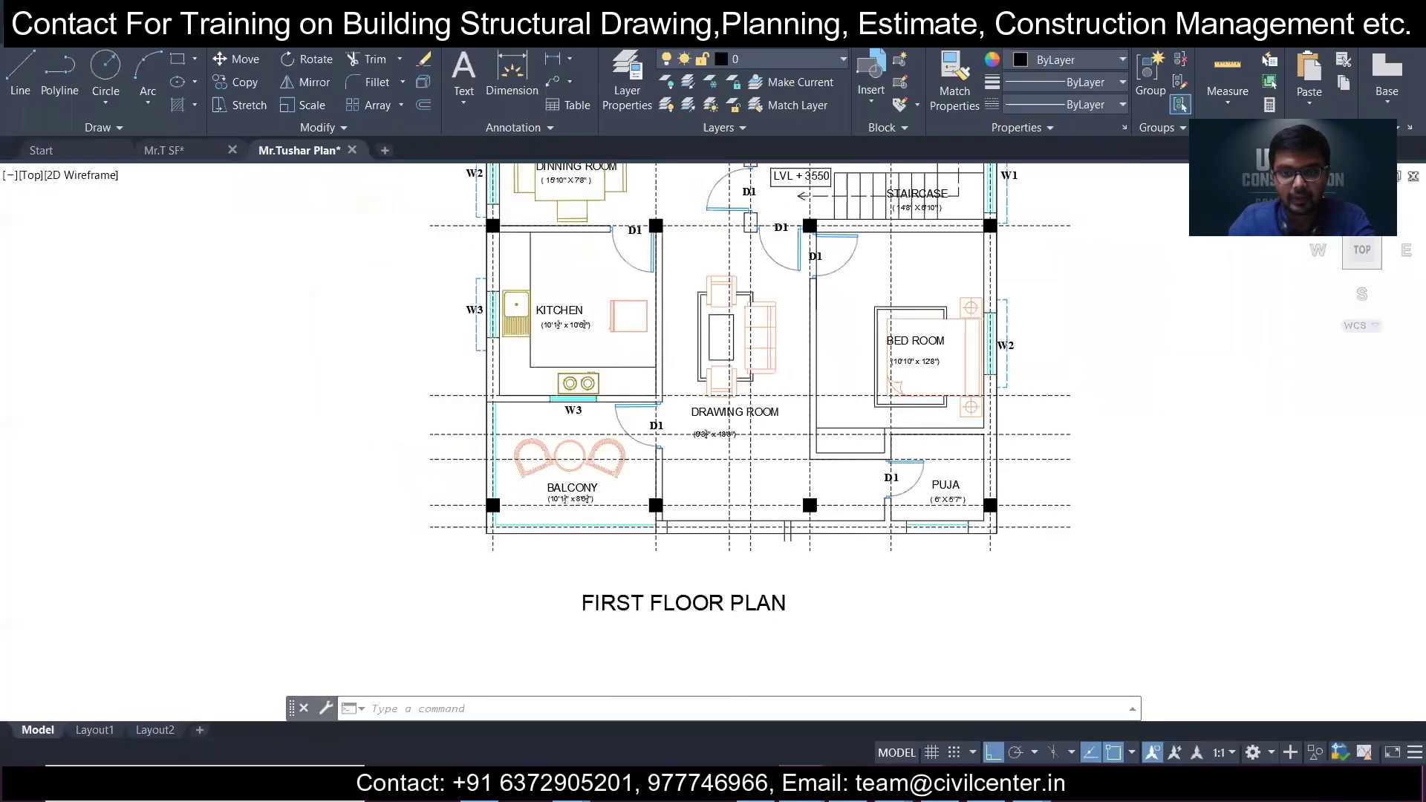
{"action": "scroll", "coordinate": [761, 457], "scroll_direction": "down", "scroll_amount": 4}
{"action": "middle_click_drag", "start_coordinate": [1094, 368], "coordinate": [747, 457]}
{"action": "middle_click_drag", "start_coordinate": [1045, 410], "coordinate": [784, 405]}
{"action": "scroll", "coordinate": [801, 329], "scroll_direction": "up", "scroll_amount": 6}
{"action": "middle_click_drag", "start_coordinate": [882, 406], "coordinate": [781, 285]}
{"action": "scroll", "coordinate": [786, 288], "scroll_direction": "down", "scroll_amount": 2}
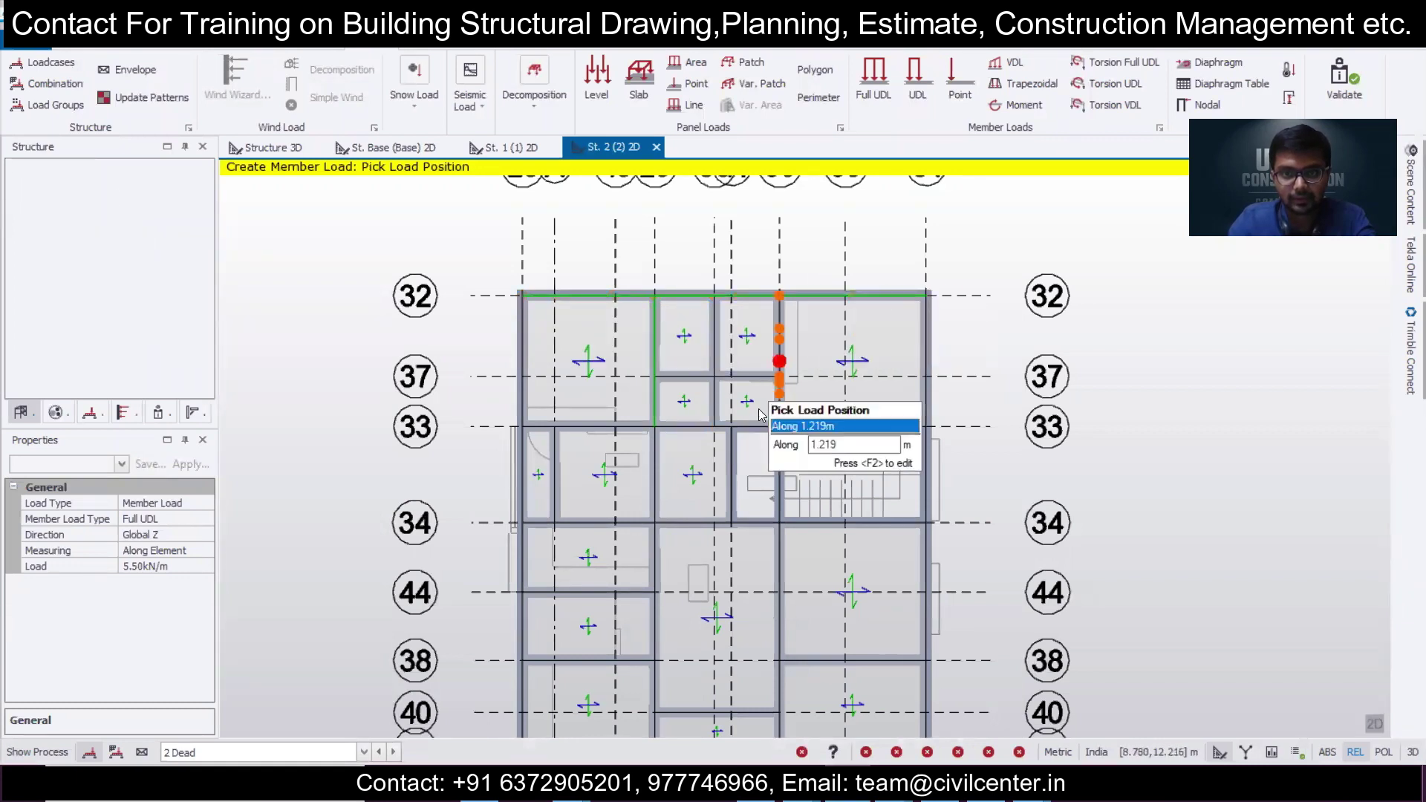
{"action": "scroll", "coordinate": [787, 340], "scroll_direction": "up", "scroll_amount": 2}
{"action": "left_click", "coordinate": [643, 355]}
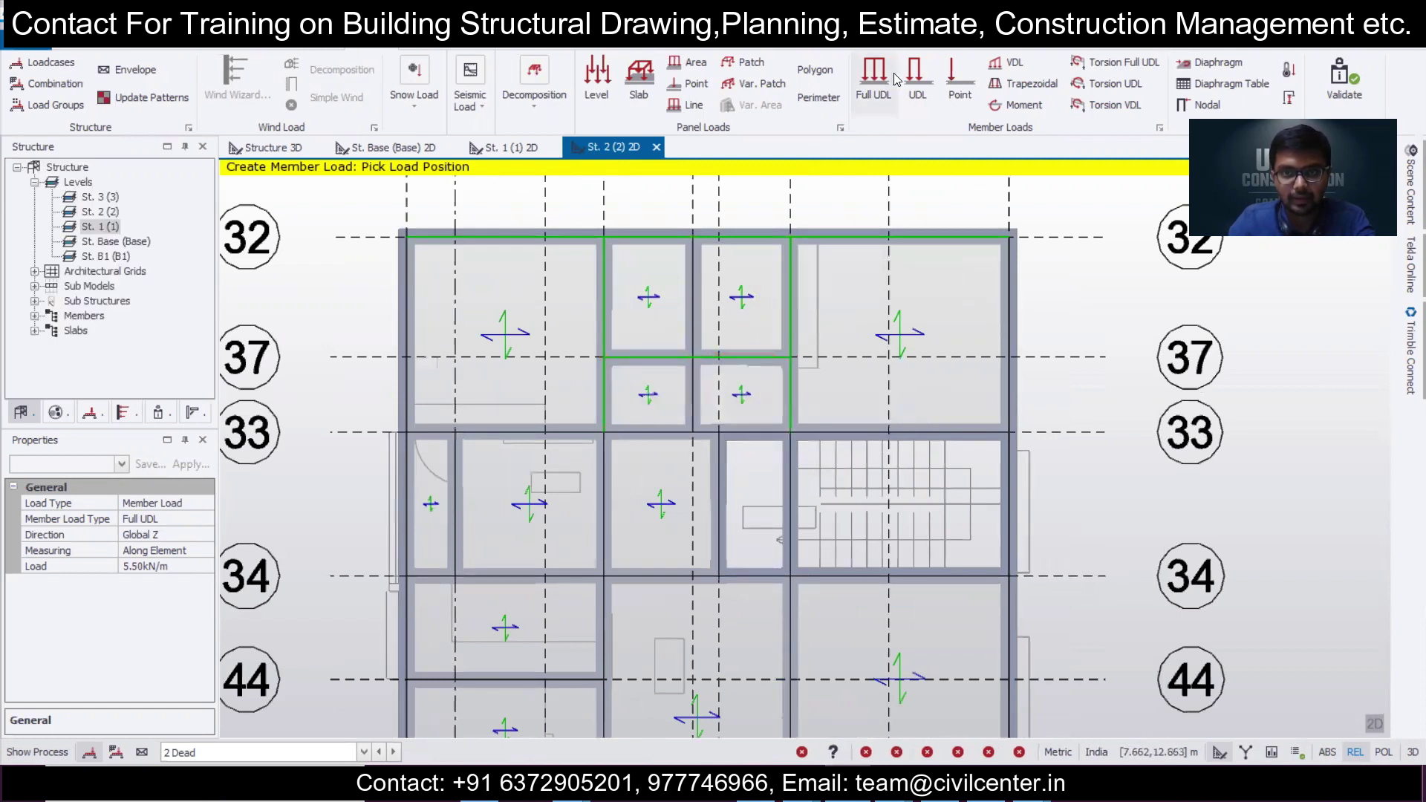
Apply a 5.5 kN/m partial UDL to the beam between the two toilets, from grid 32 to grid 37.
{"action": "left_click", "coordinate": [916, 77]}
{"action": "left_click", "coordinate": [693, 237]}
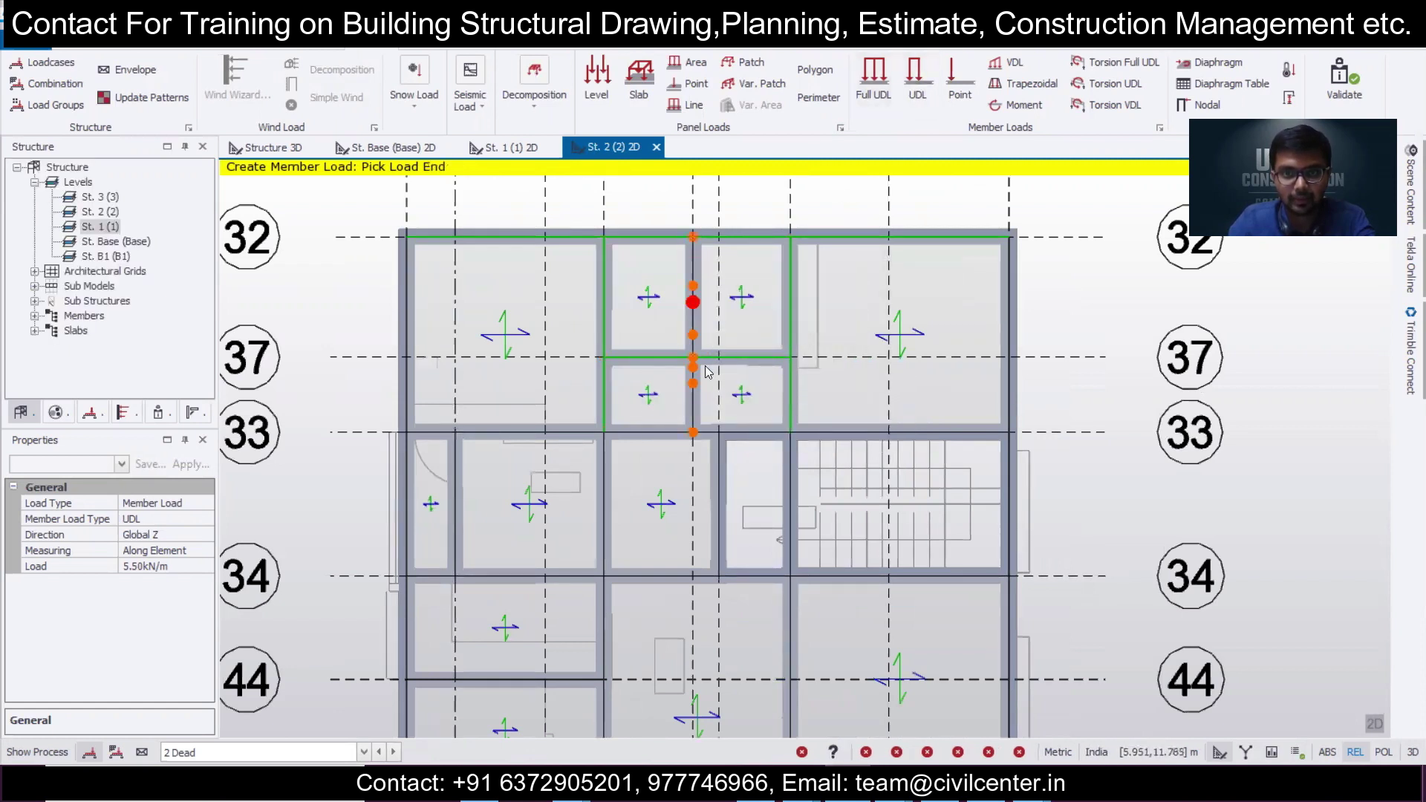
{"action": "left_click", "coordinate": [695, 362]}
{"action": "left_click", "coordinate": [696, 363]}
{"action": "scroll", "coordinate": [818, 362], "scroll_direction": "down", "scroll_amount": 4}
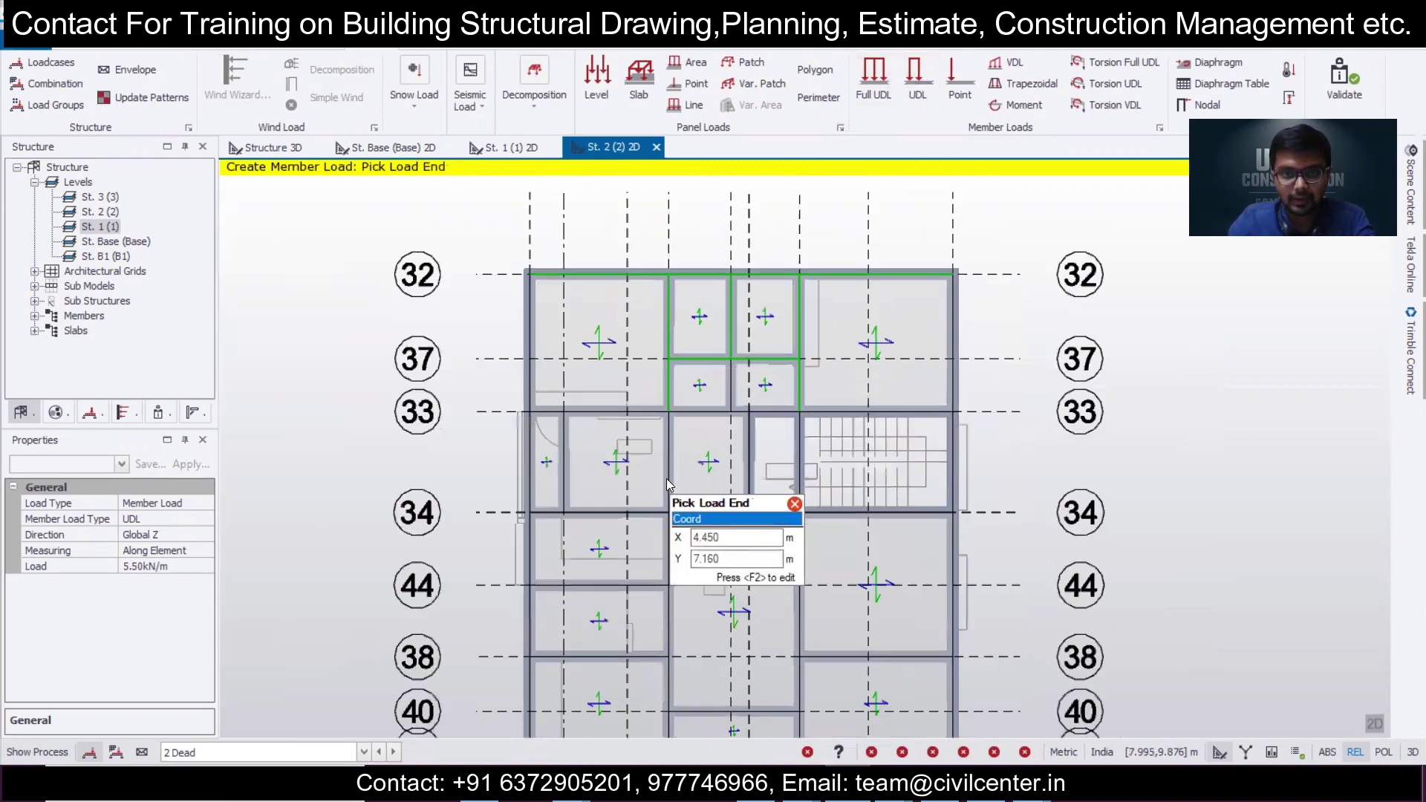
{"action": "scroll", "coordinate": [666, 479], "scroll_direction": "up", "scroll_amount": 3}
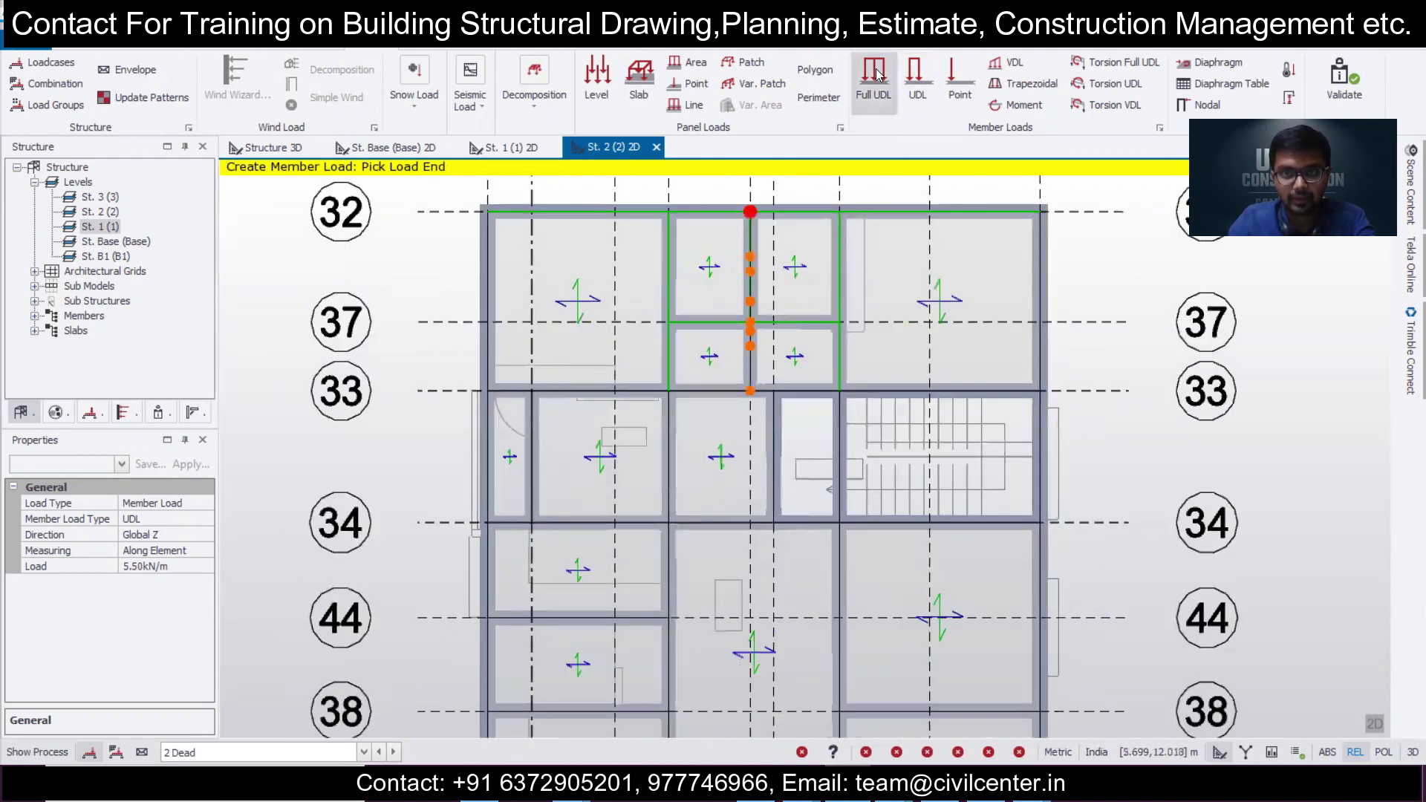
Check the walls in the AutoCAD plan and apply a 5.5 kN/m full UDL to the grid 33 beam between grids 28 and 29.
{"action": "key", "text": "alt+Tab"}
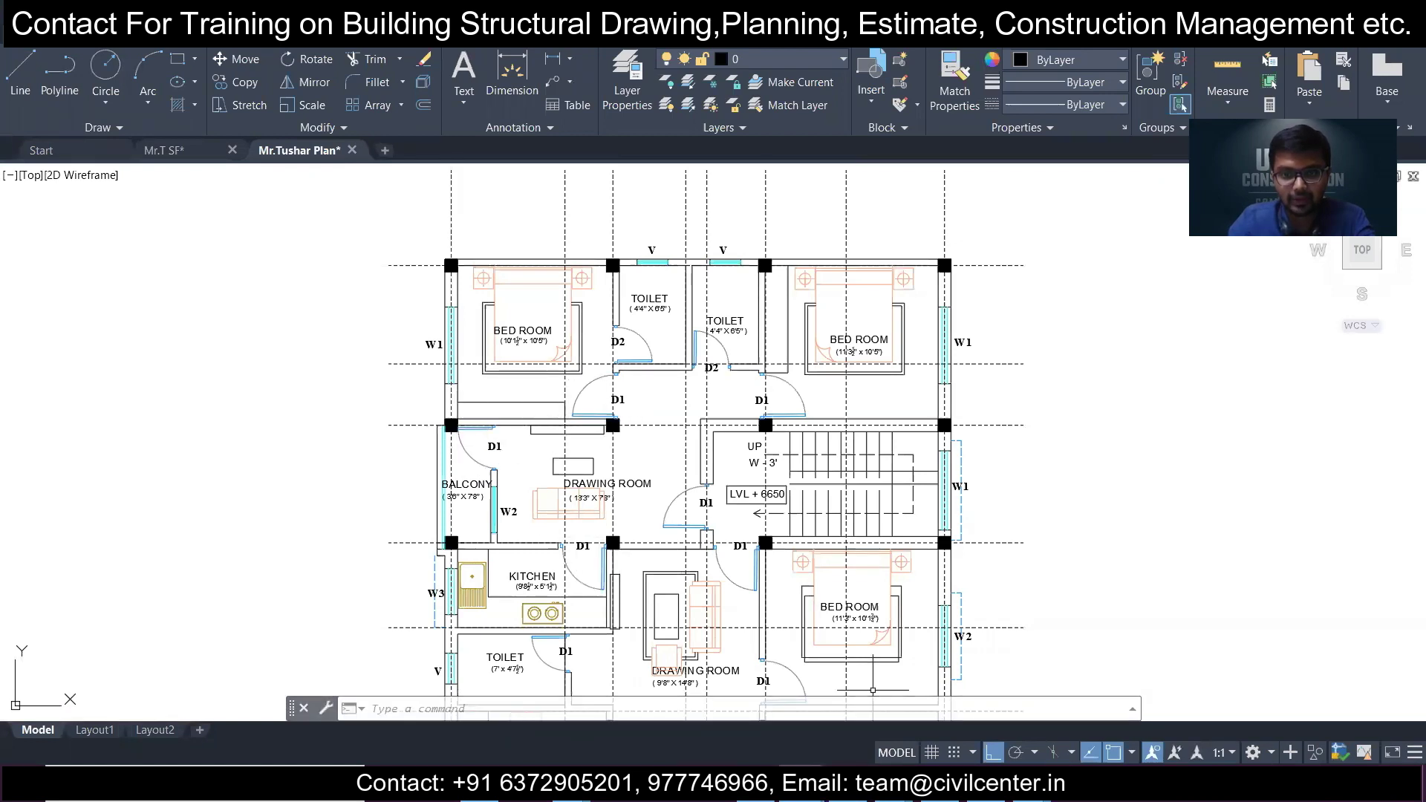
{"action": "key", "text": "alt+Tab"}
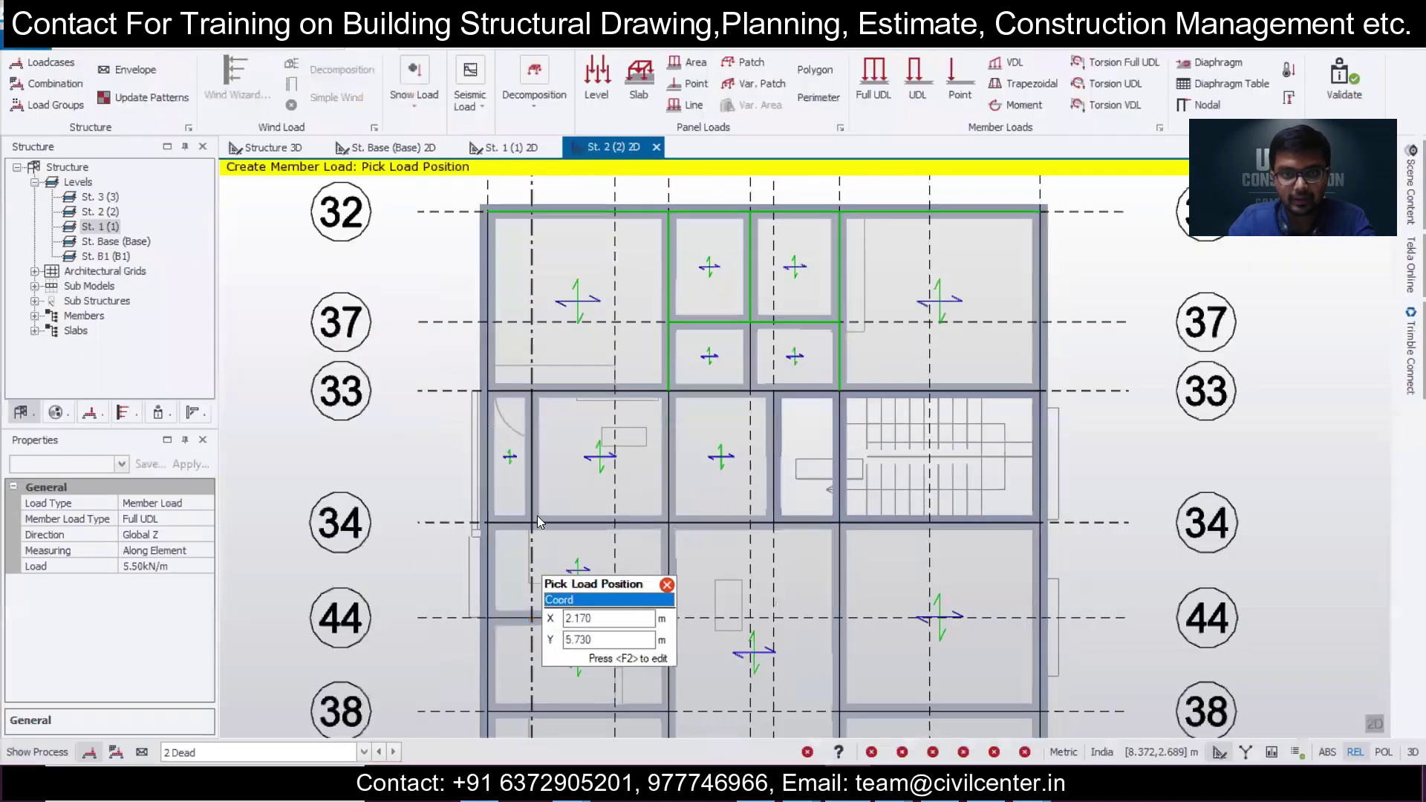
{"action": "left_click", "coordinate": [501, 391]}
{"action": "scroll", "coordinate": [659, 423], "scroll_direction": "down", "scroll_amount": 1}
{"action": "scroll", "coordinate": [796, 494], "scroll_direction": "up", "scroll_amount": 1}
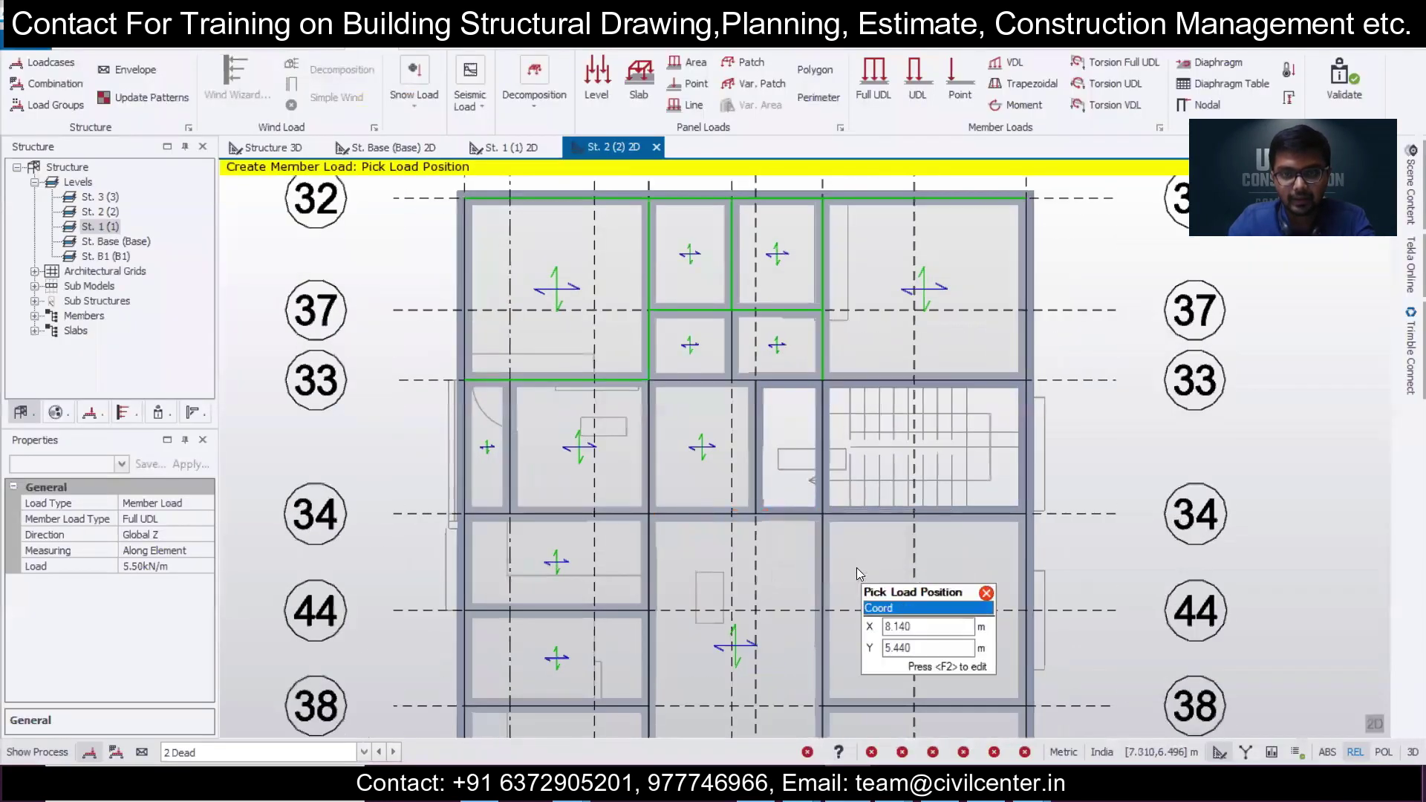
Check the AutoCAD second floor plan and apply 11 kN/m full UDLs to the grid 28 beams from grid 32 to grid 34.
{"action": "scroll", "coordinate": [735, 452], "scroll_direction": "down", "scroll_amount": 2}
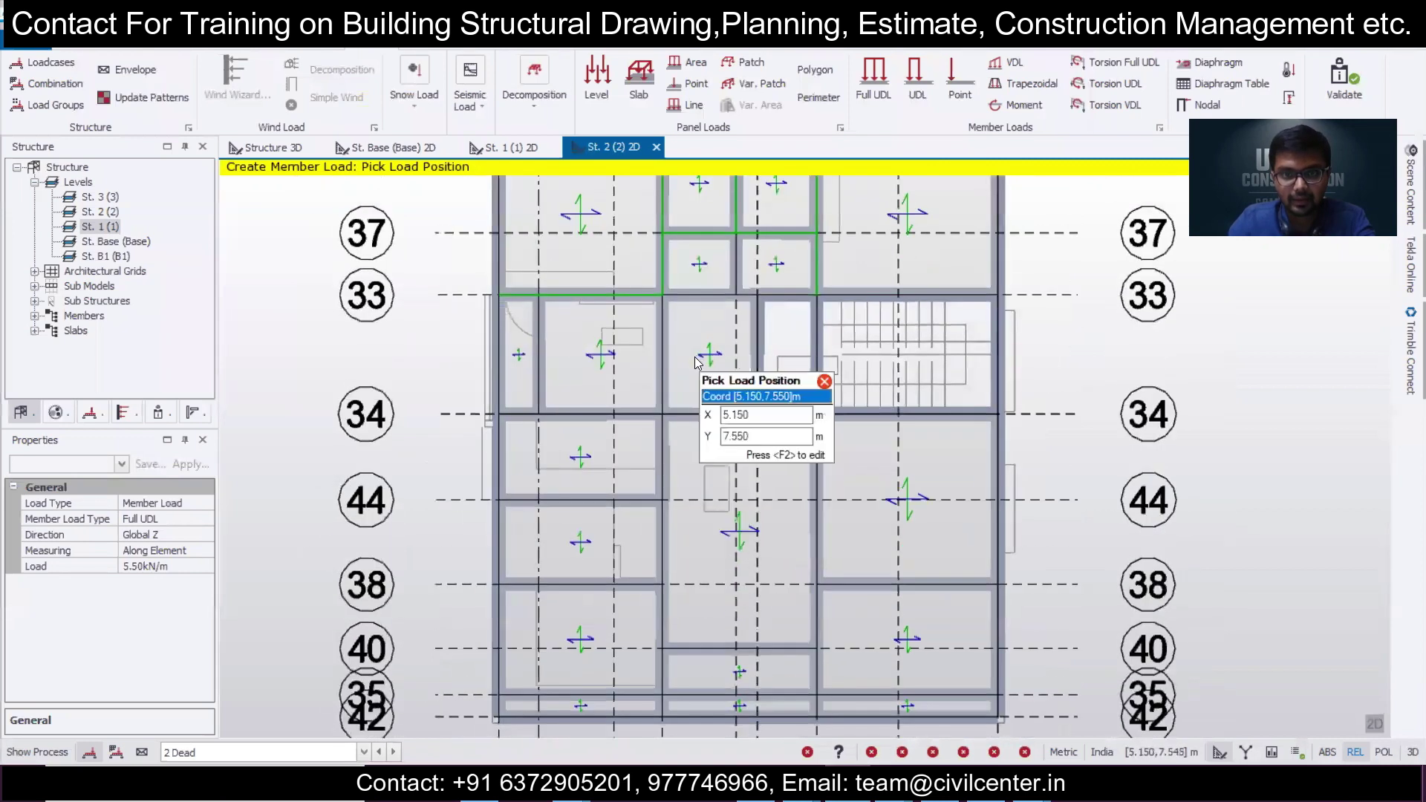
{"action": "scroll", "coordinate": [693, 356], "scroll_direction": "down", "scroll_amount": 1}
{"action": "left_click", "coordinate": [801, 783]}
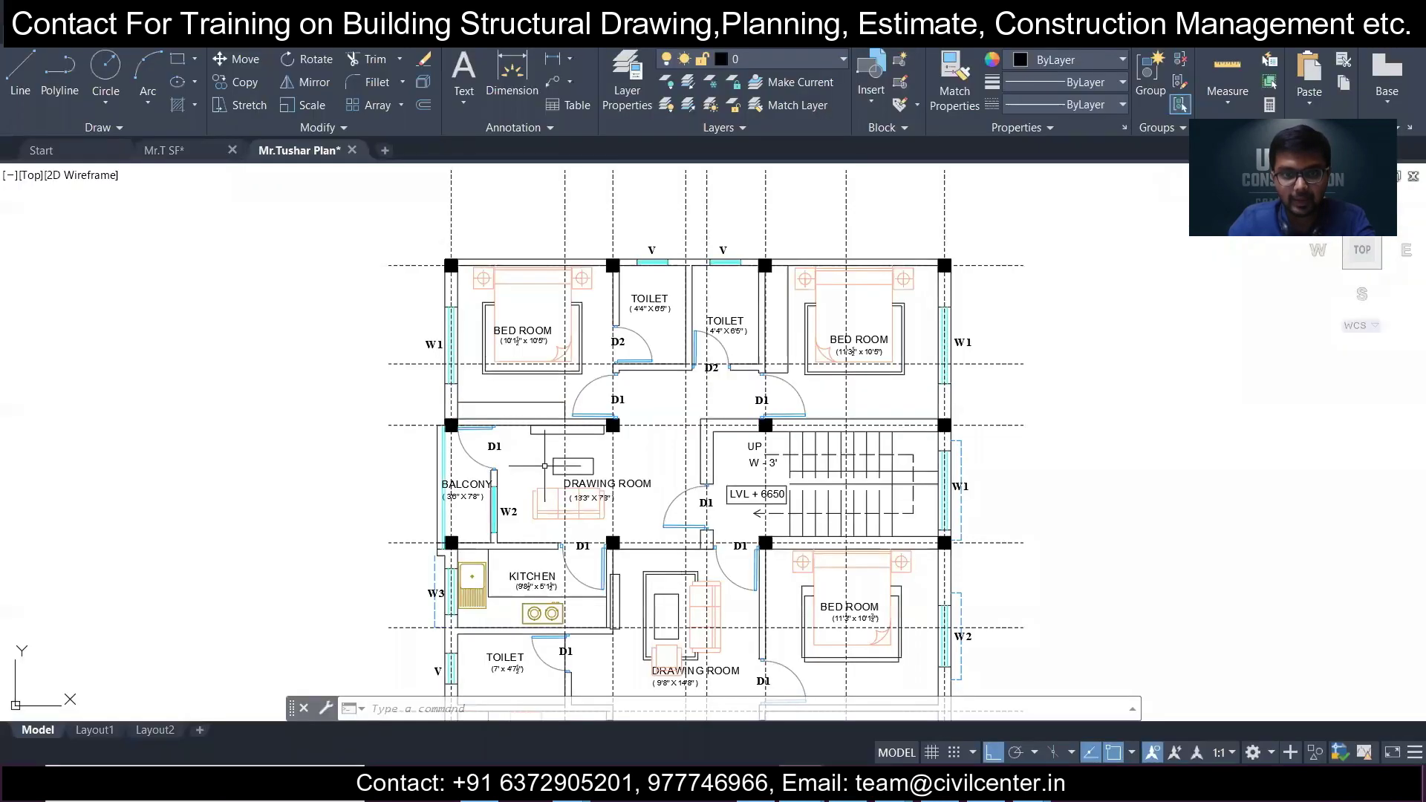
{"action": "middle_click_drag", "start_coordinate": [546, 466], "coordinate": [593, 243]}
{"action": "middle_click_drag", "start_coordinate": [533, 436], "coordinate": [529, 465]}
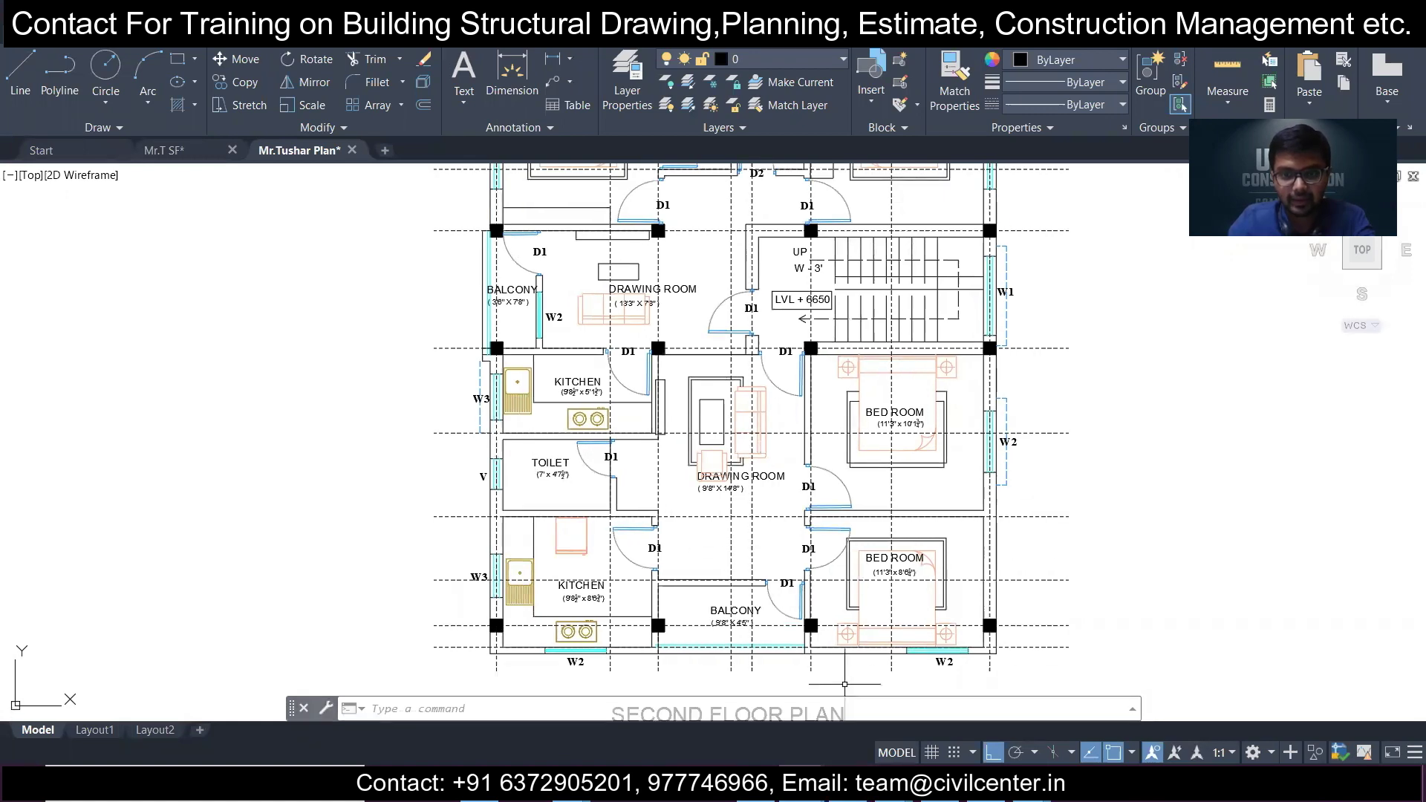
{"action": "mouse_move", "coordinate": [884, 783]}
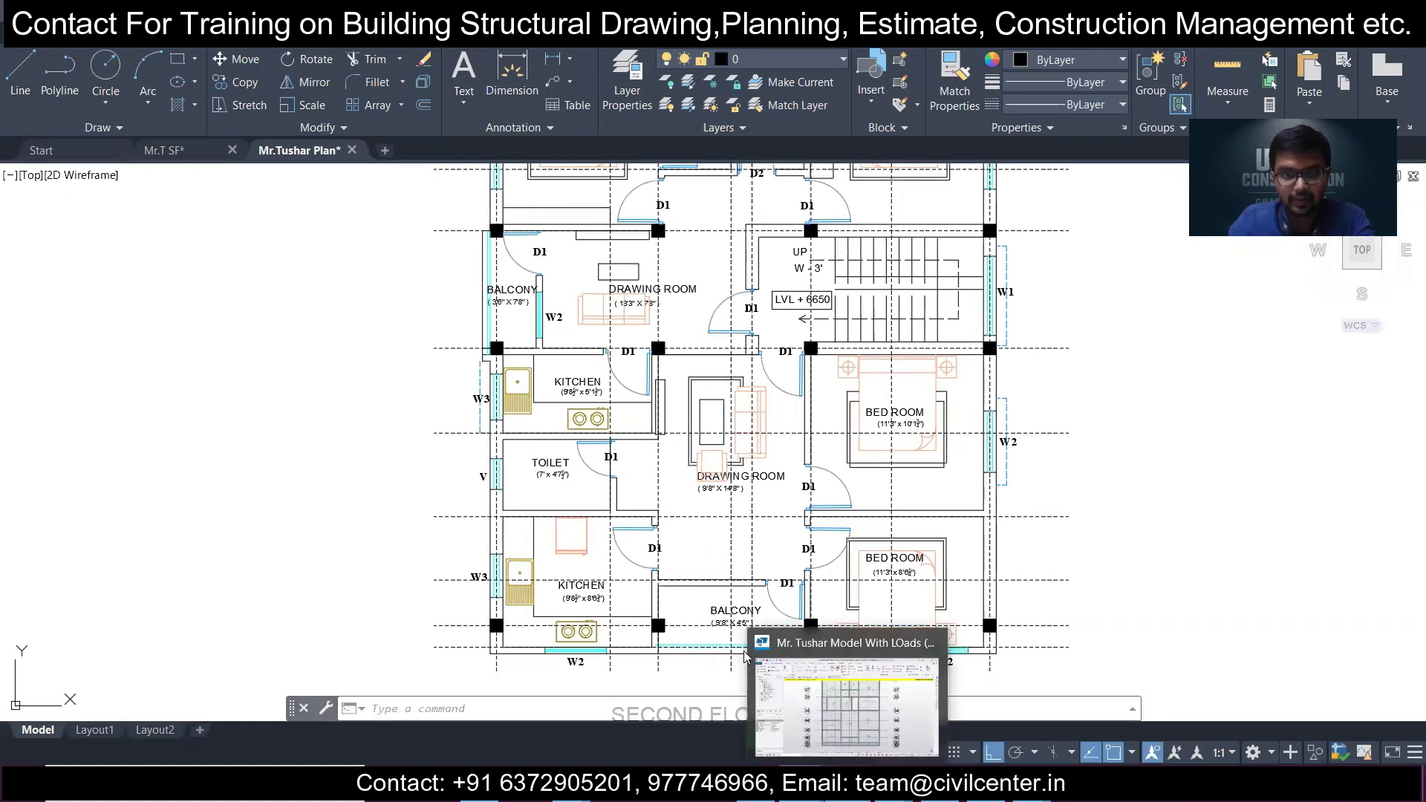
{"action": "left_click", "coordinate": [884, 702]}
{"action": "scroll", "coordinate": [640, 379], "scroll_direction": "down", "scroll_amount": 3}
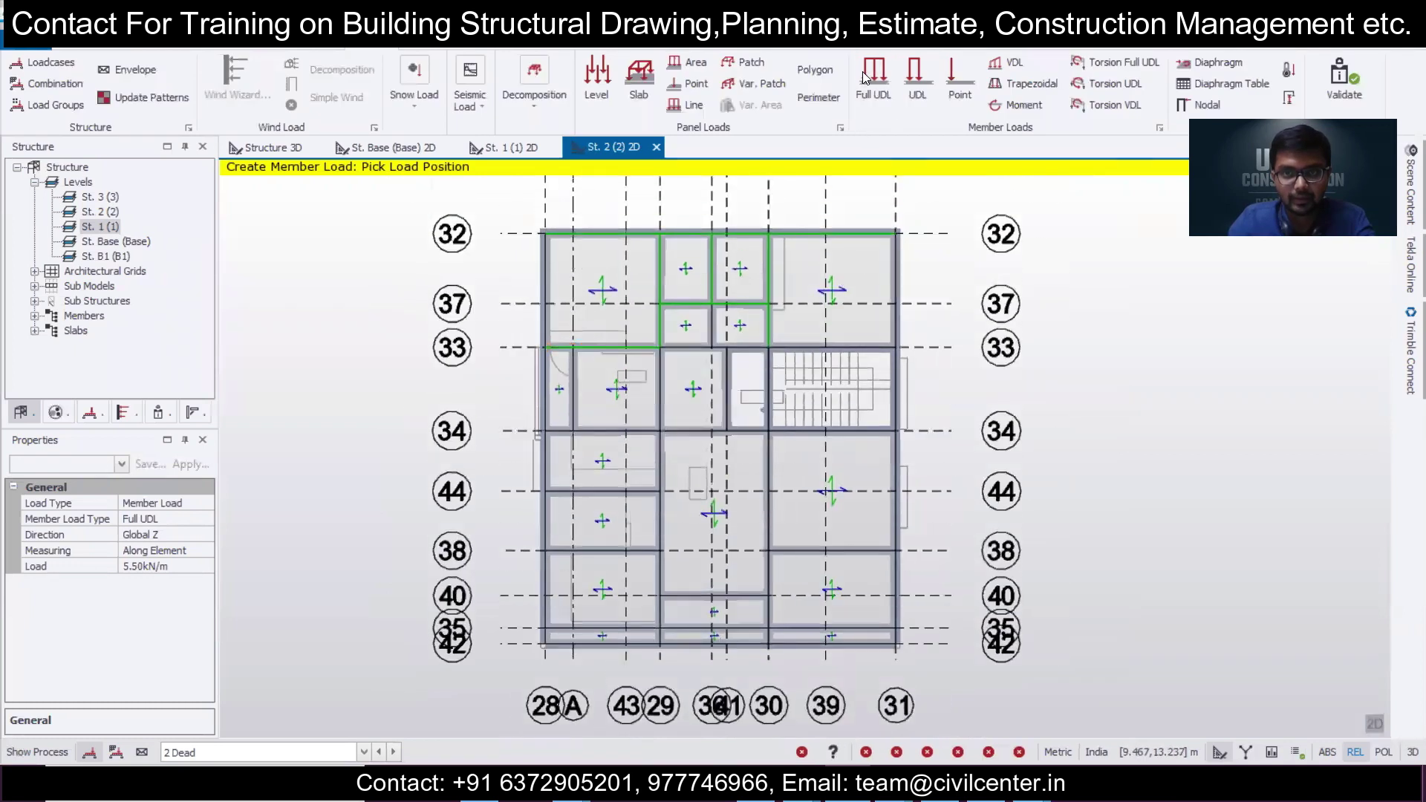
{"action": "left_click", "coordinate": [164, 566]}
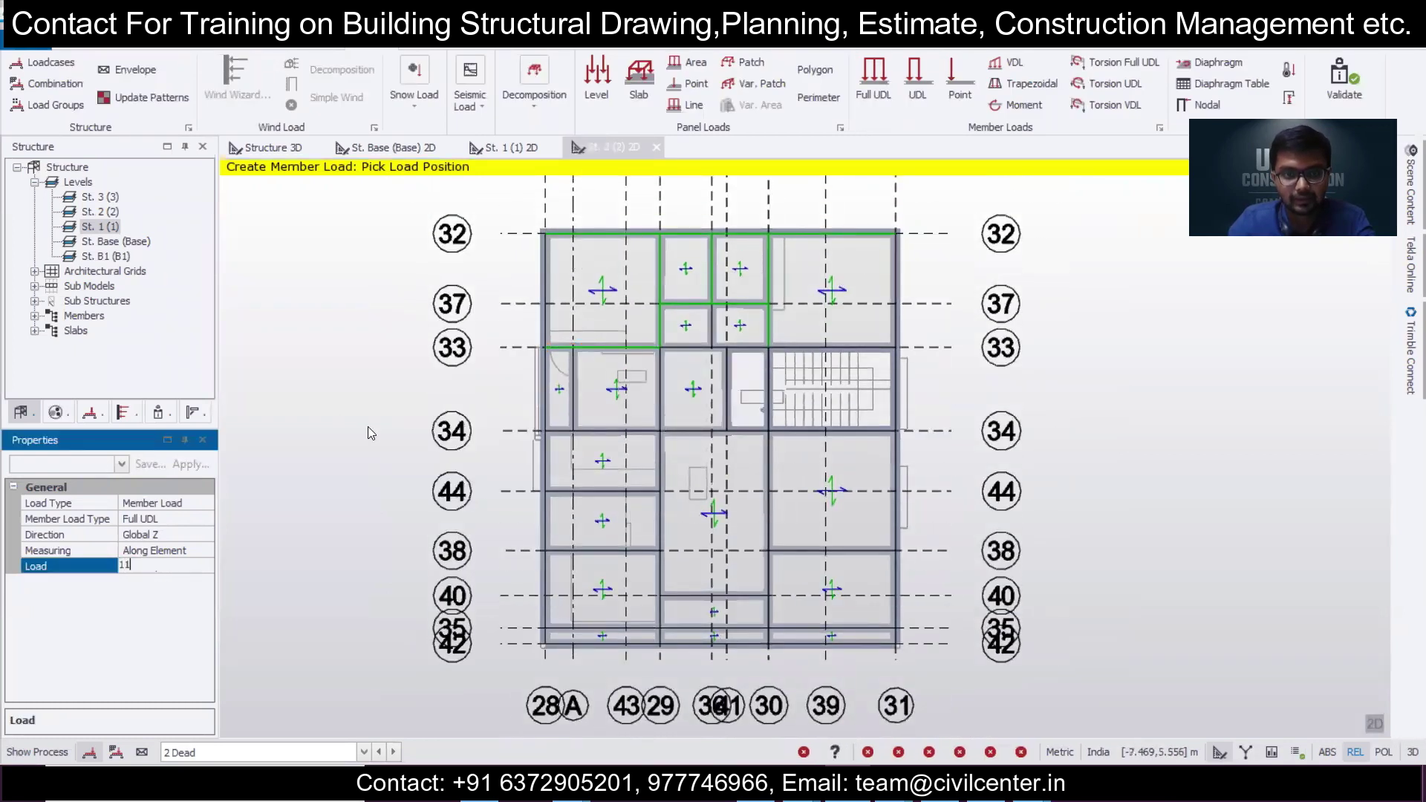
{"action": "left_click", "coordinate": [545, 275]}
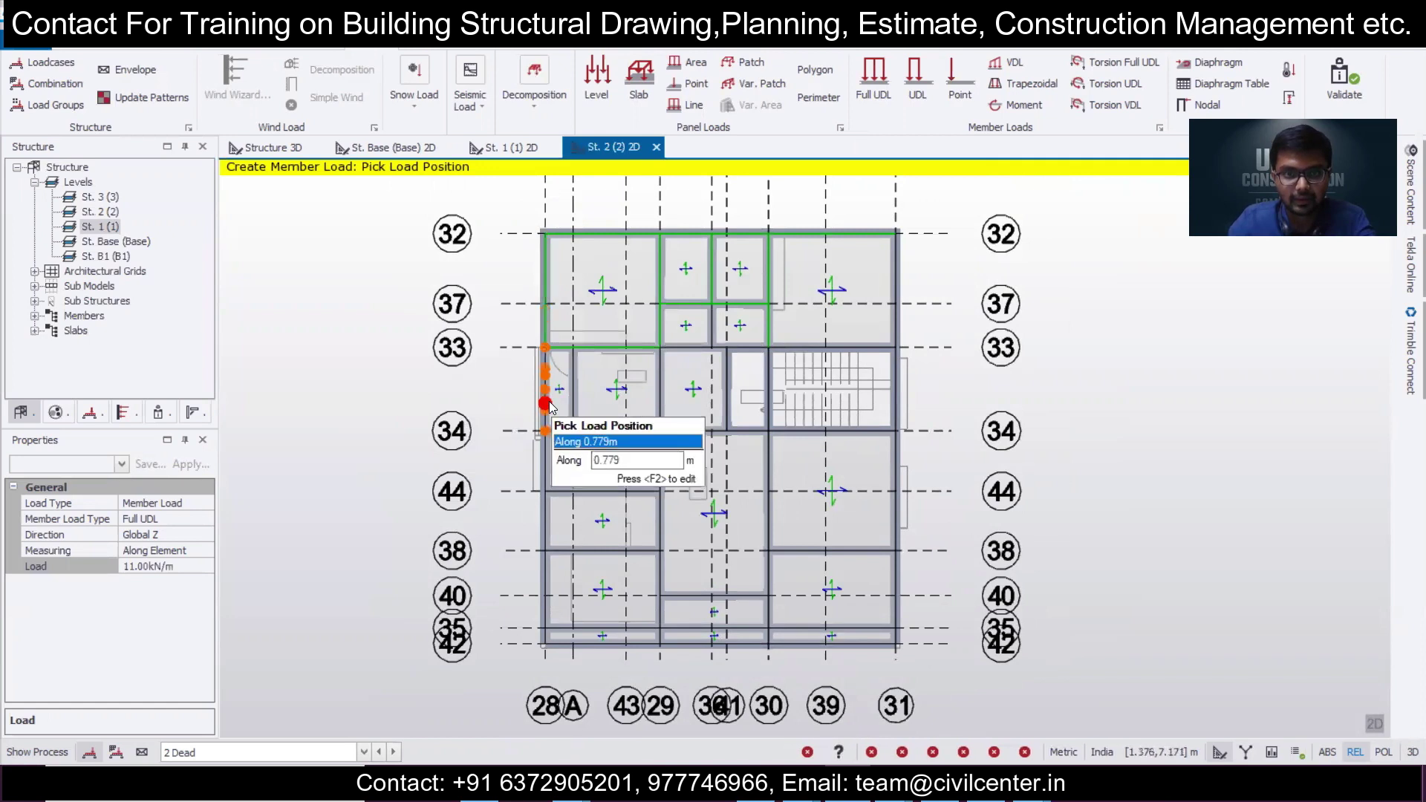
{"action": "scroll", "coordinate": [545, 490], "scroll_direction": "up", "scroll_amount": 2}
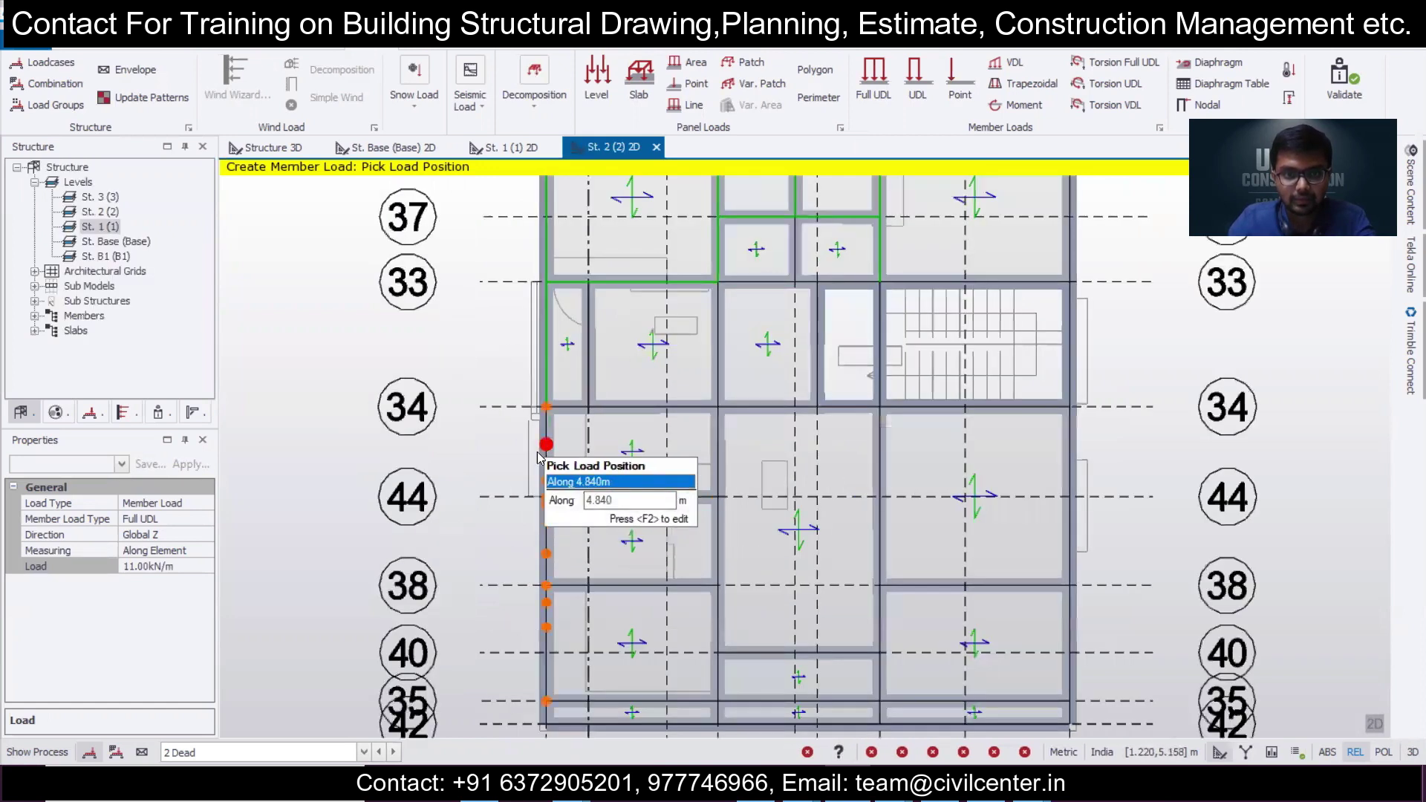
Recheck the AutoCAD plan and extend the 11 kN/m full UDLs along grid 28 from grid 34 to the edge at grid 42.
{"action": "key", "text": "alt+Tab"}
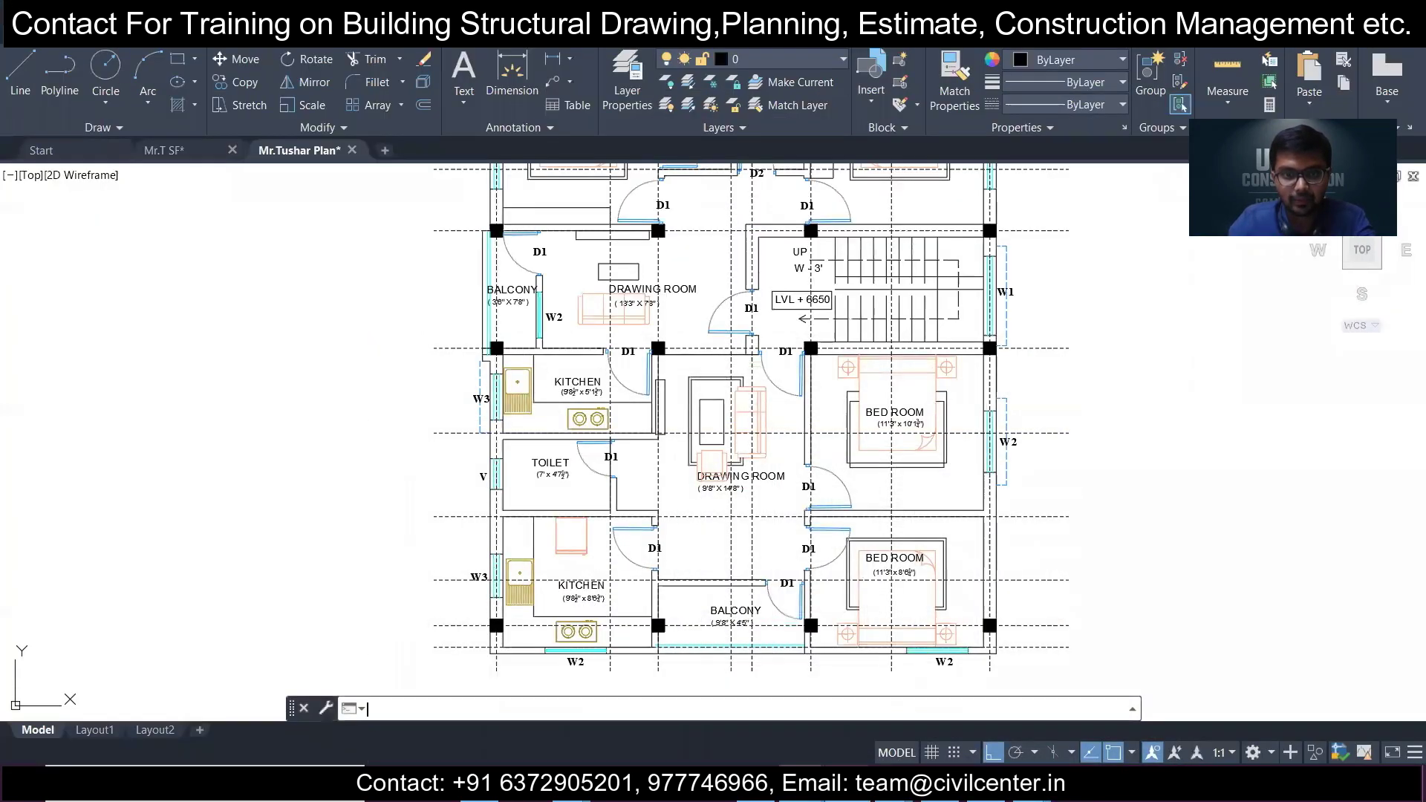
{"action": "key", "text": "alt+Tab"}
{"action": "middle_click_drag", "start_coordinate": [661, 533], "coordinate": [618, 379]}
{"action": "scroll", "coordinate": [456, 548], "scroll_direction": "up", "scroll_amount": 3}
{"action": "scroll", "coordinate": [591, 619], "scroll_direction": "up", "scroll_amount": 3}
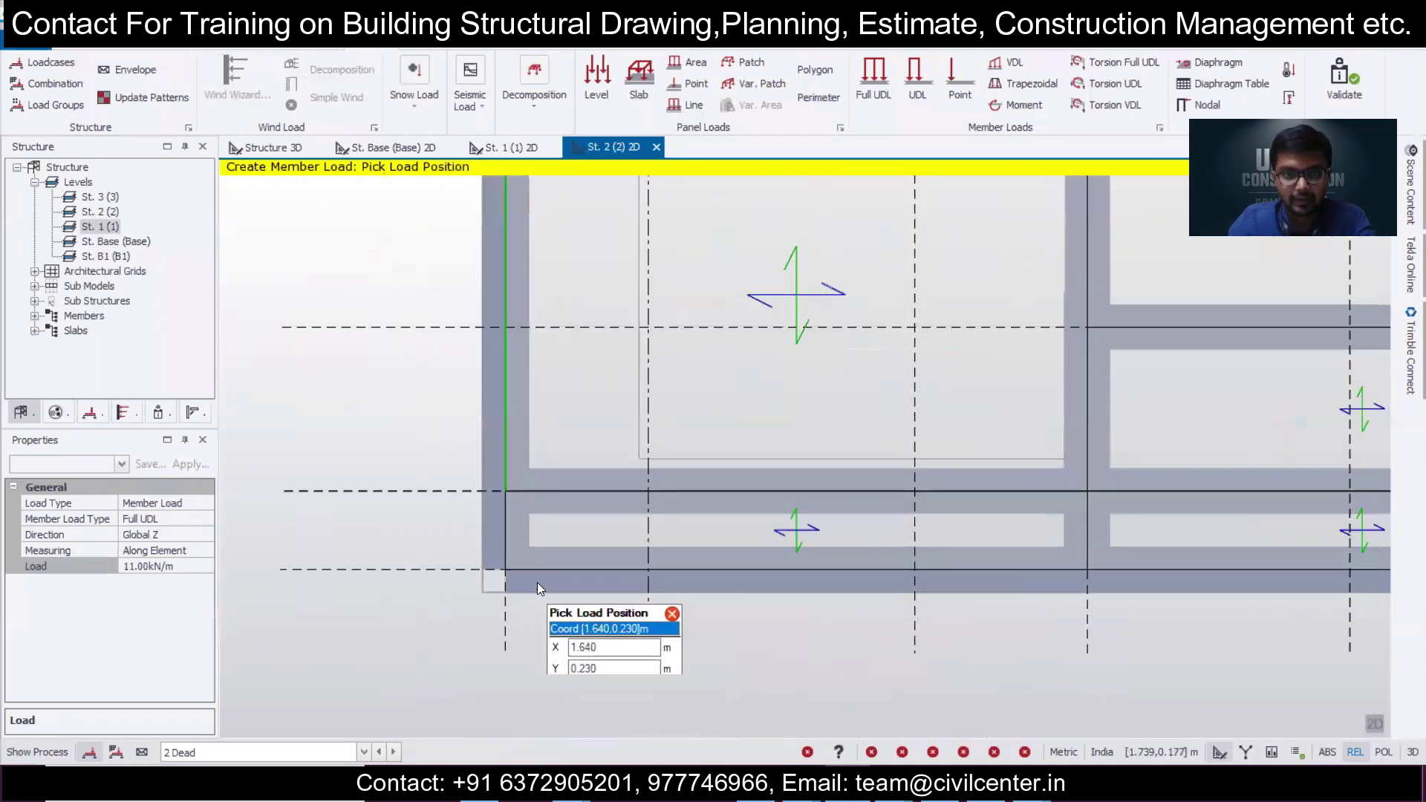
{"action": "scroll", "coordinate": [537, 583], "scroll_direction": "down", "scroll_amount": 2}
Examine the walls, windows and balcony opening along the front edge of the AutoCAD second floor plan.
{"action": "key", "text": "alt+Tab"}
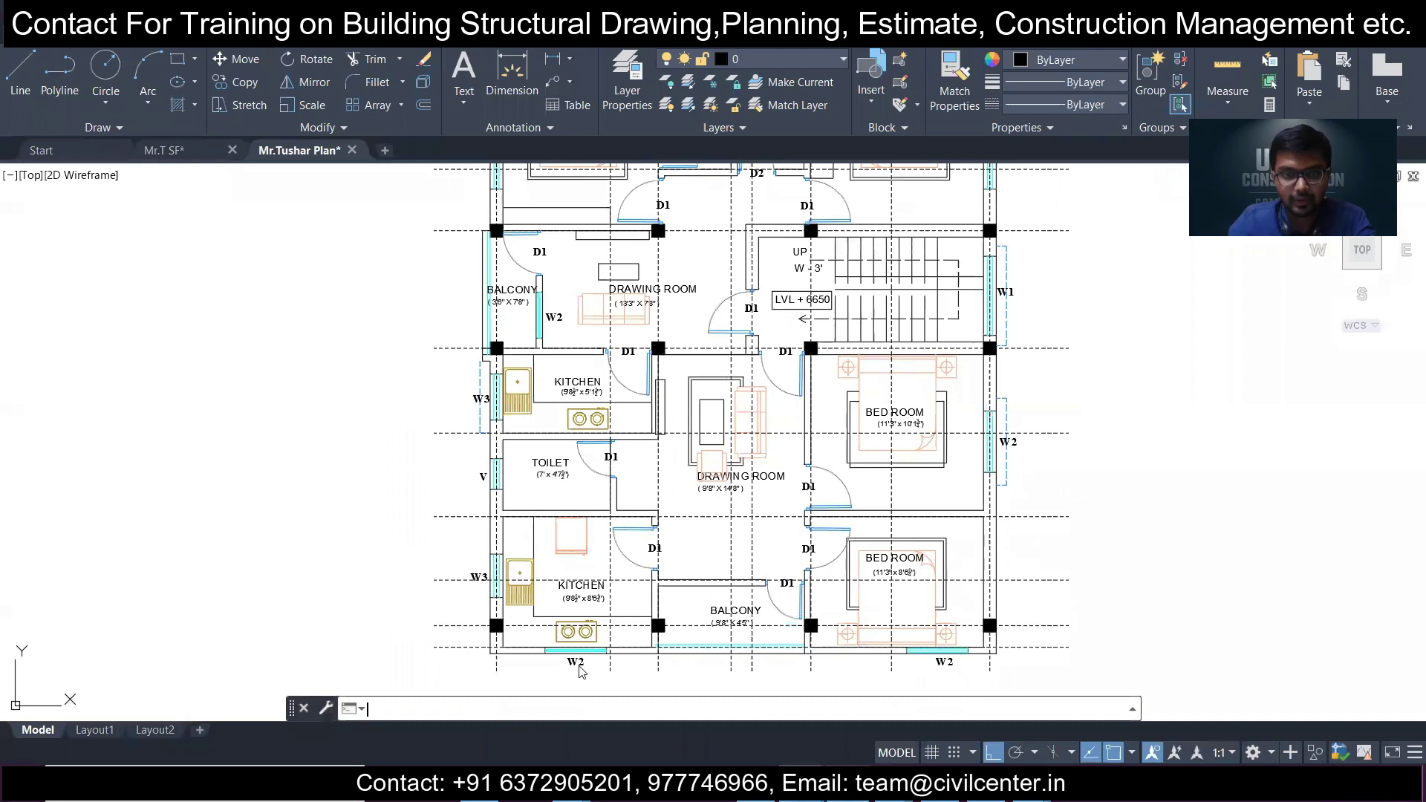
{"action": "scroll", "coordinate": [544, 654], "scroll_direction": "up", "scroll_amount": 5}
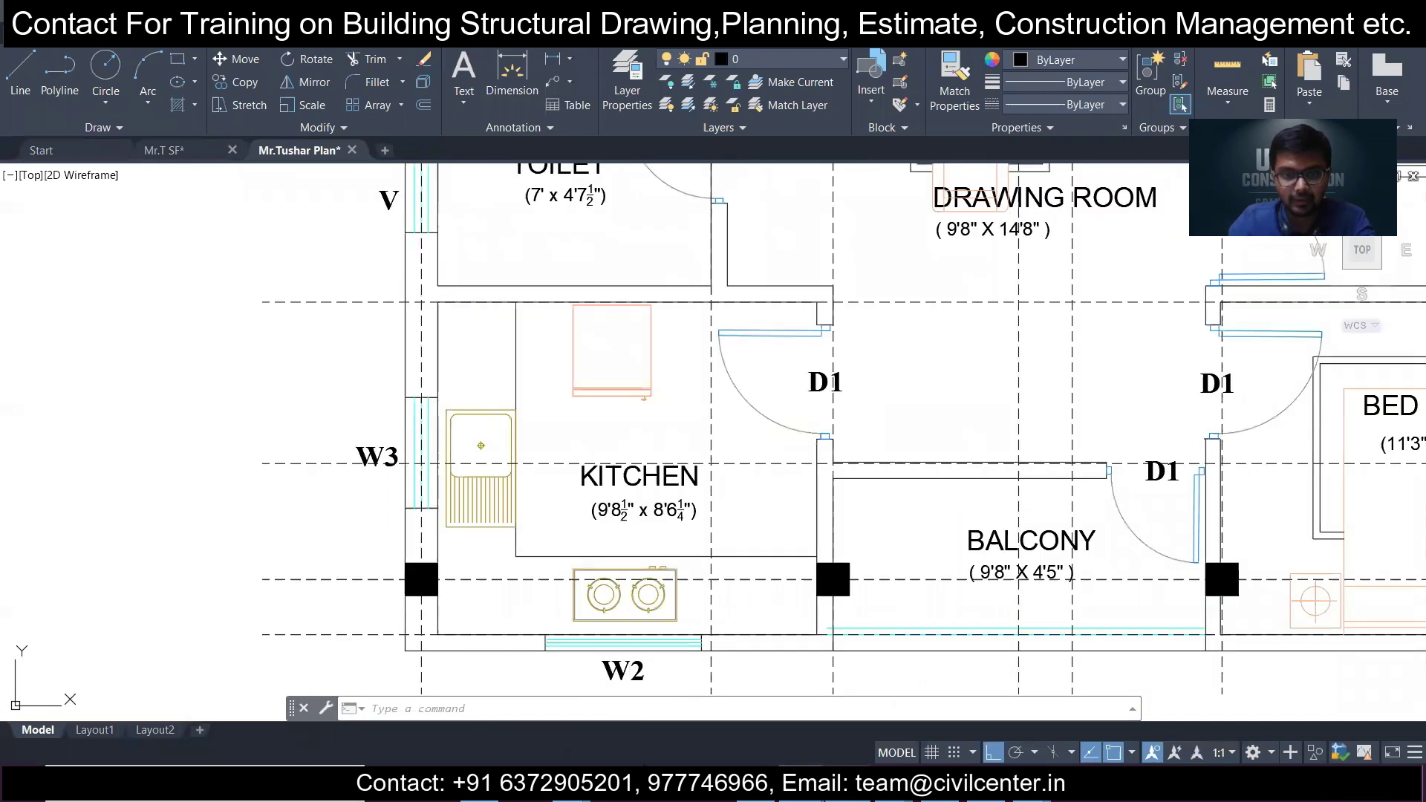
{"action": "key", "text": "alt+Tab"}
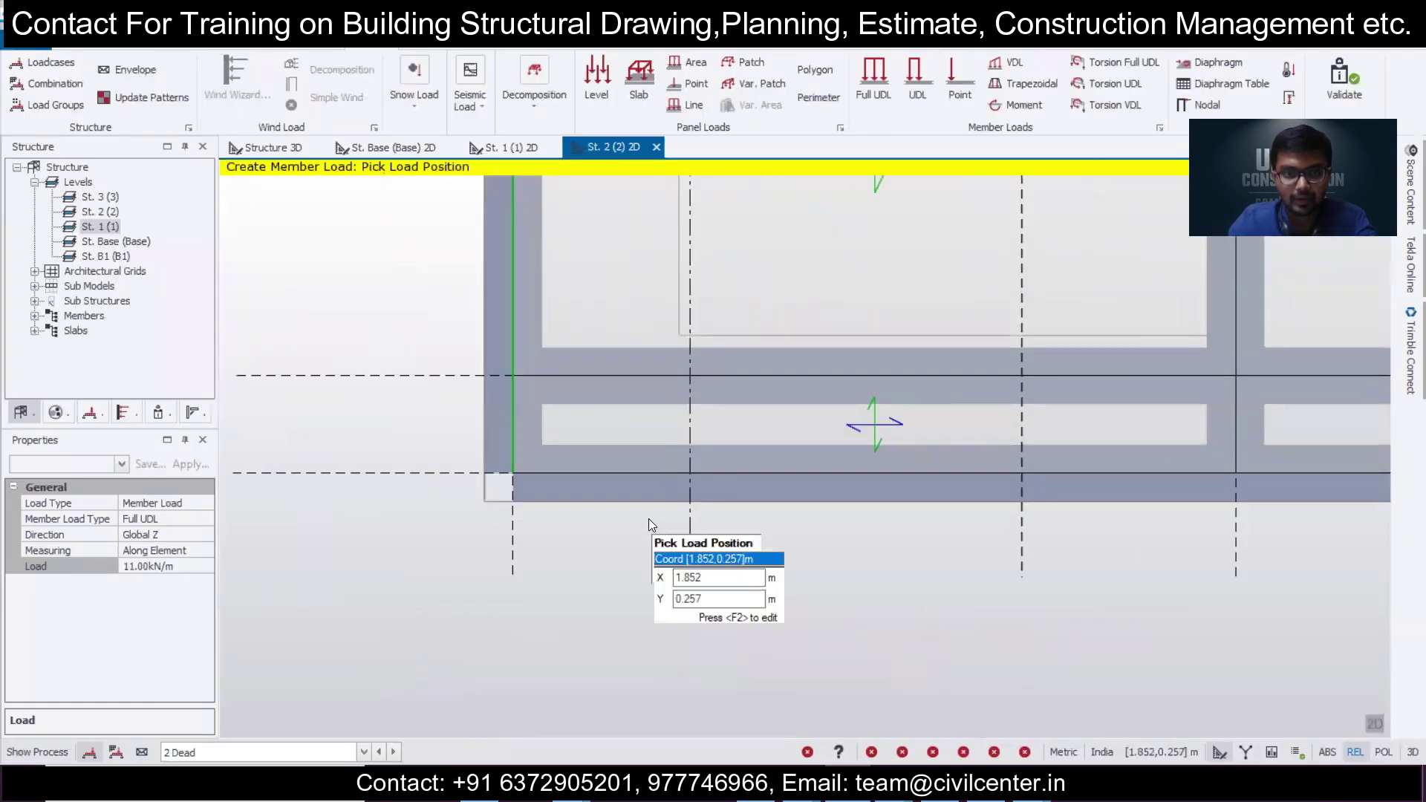
{"action": "scroll", "coordinate": [648, 518], "scroll_direction": "down", "scroll_amount": 2}
{"action": "key", "text": "alt+Tab"}
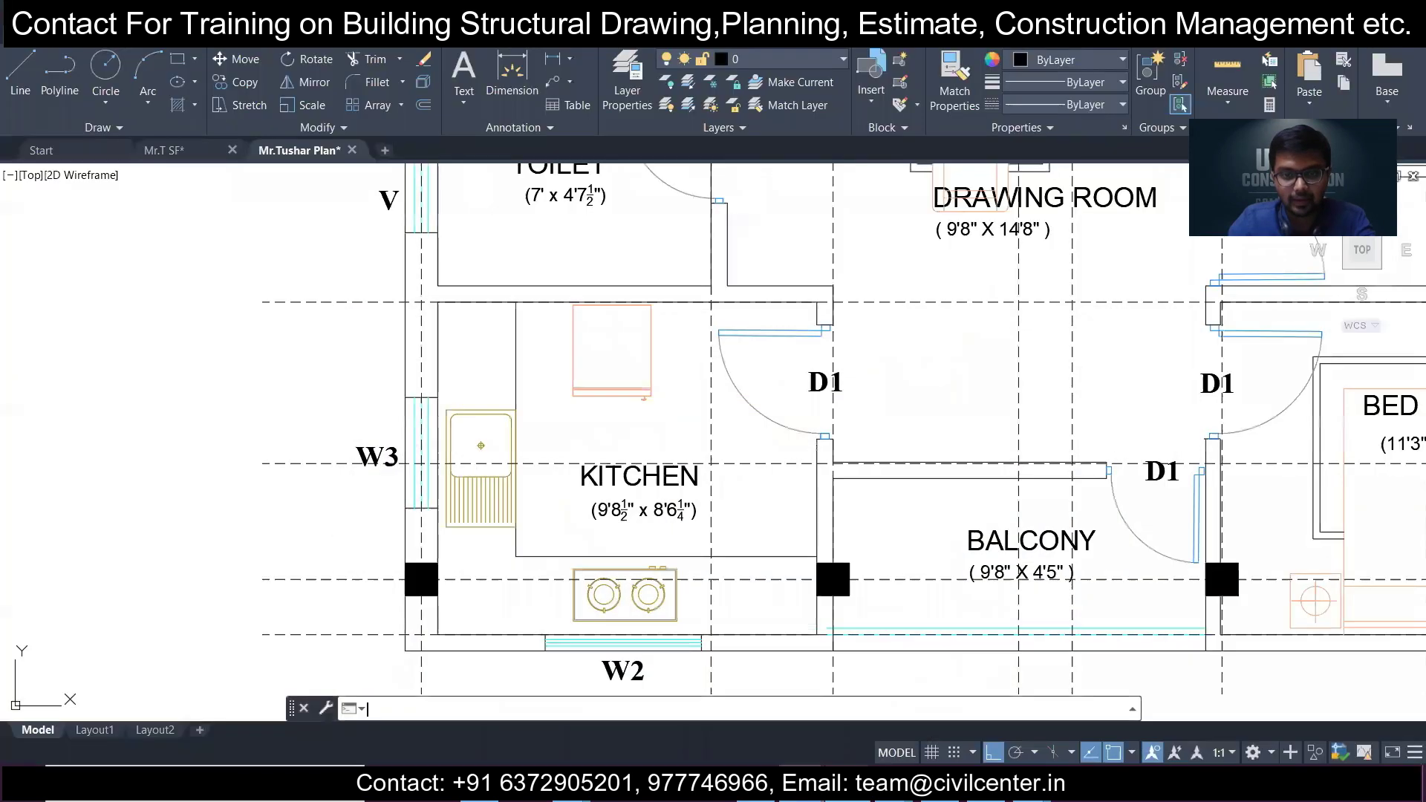
{"action": "scroll", "coordinate": [691, 613], "scroll_direction": "down", "scroll_amount": 5}
{"action": "scroll", "coordinate": [785, 622], "scroll_direction": "up", "scroll_amount": 5}
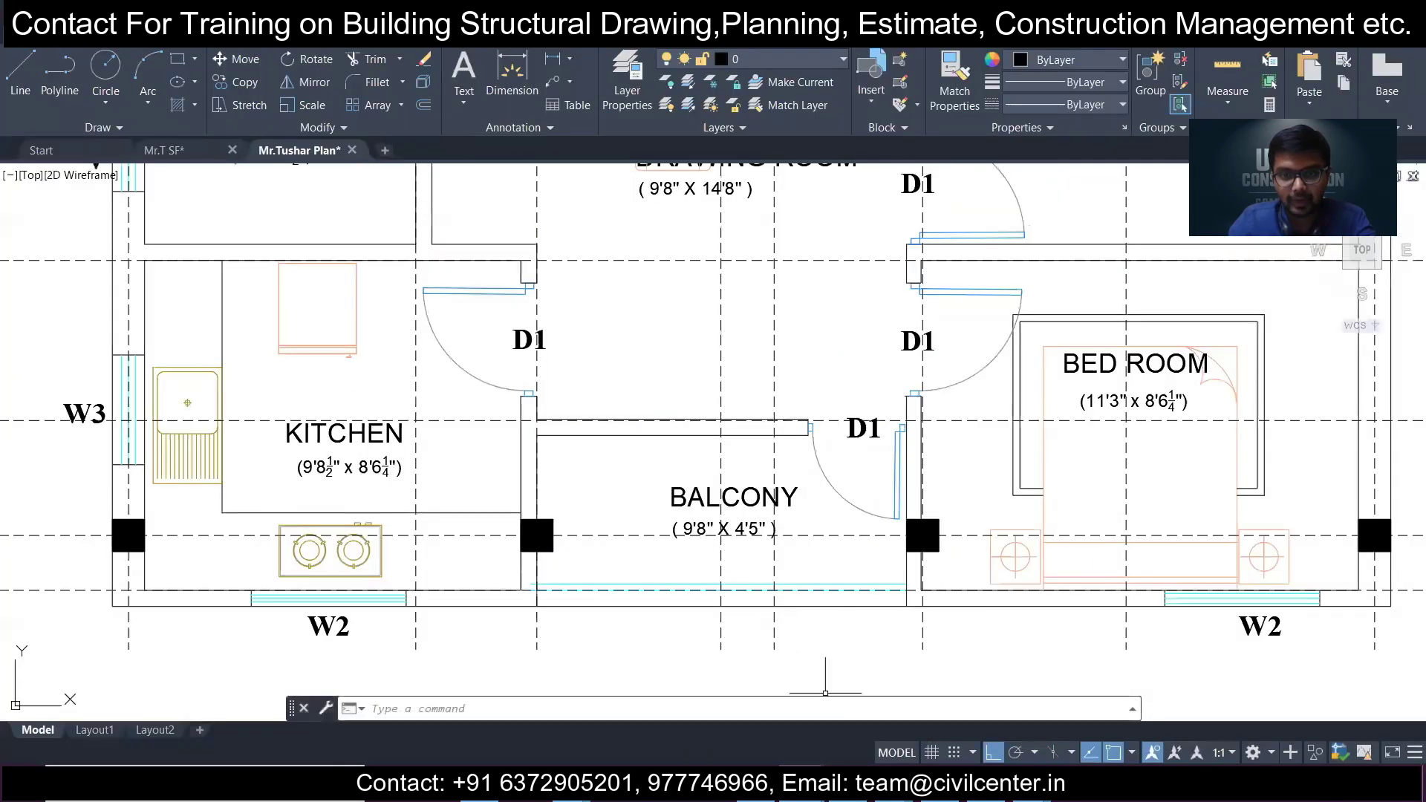
{"action": "key", "text": "alt+Tab"}
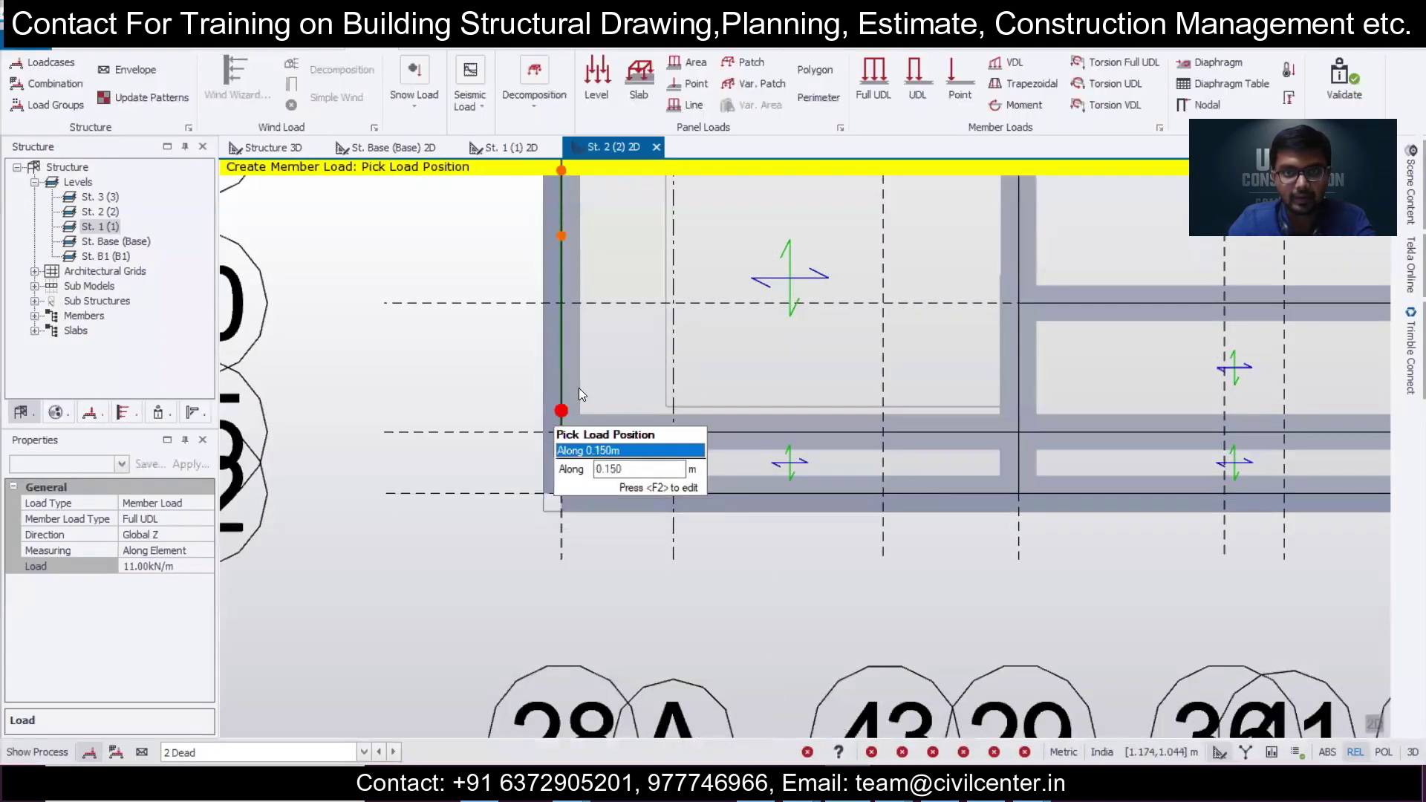
Apply 5.5 kN/m full UDLs to the grid 42 edge beams from grid 28 to grid 31.
{"action": "left_click", "coordinate": [185, 566]}
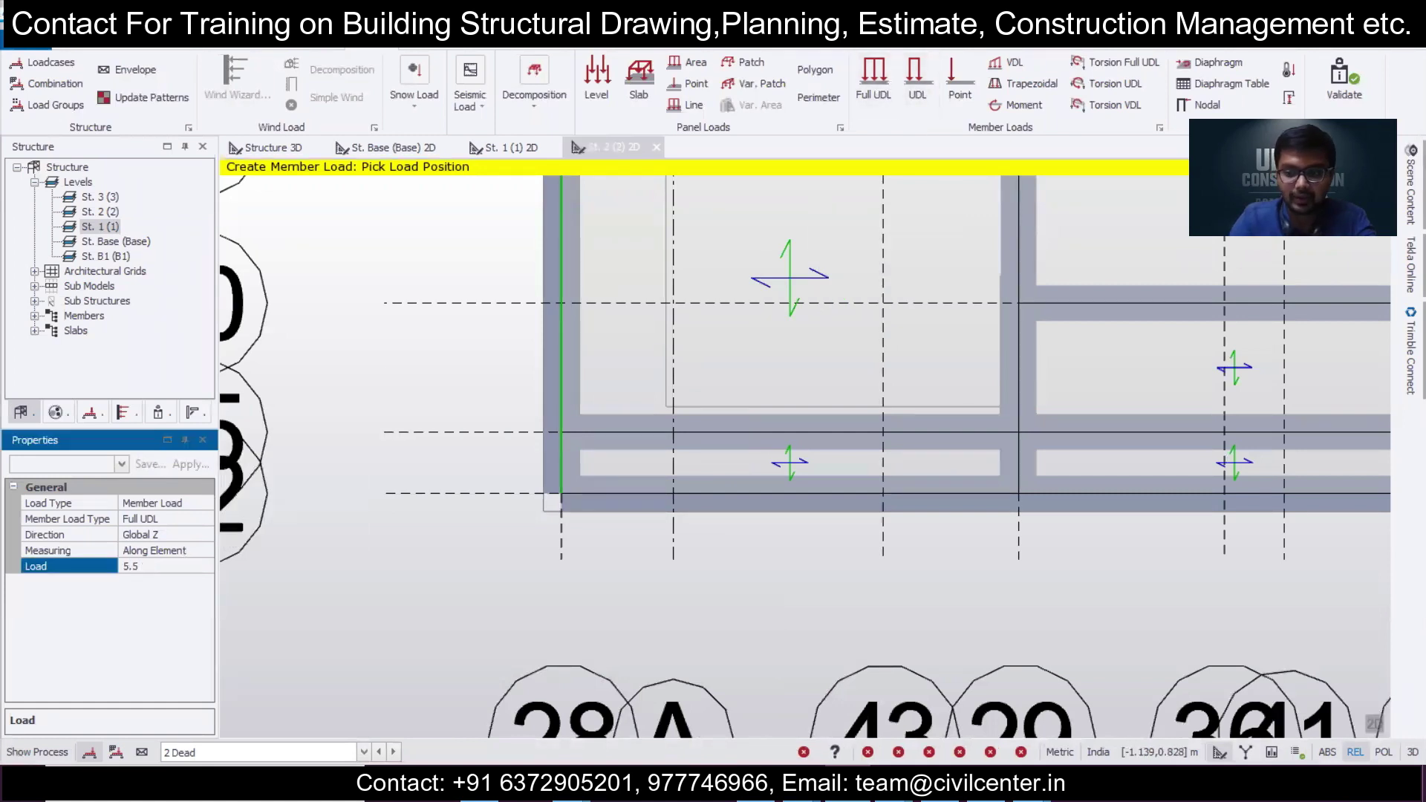
{"action": "key", "text": "Return"}
{"action": "scroll", "coordinate": [743, 501], "scroll_direction": "down", "scroll_amount": 2}
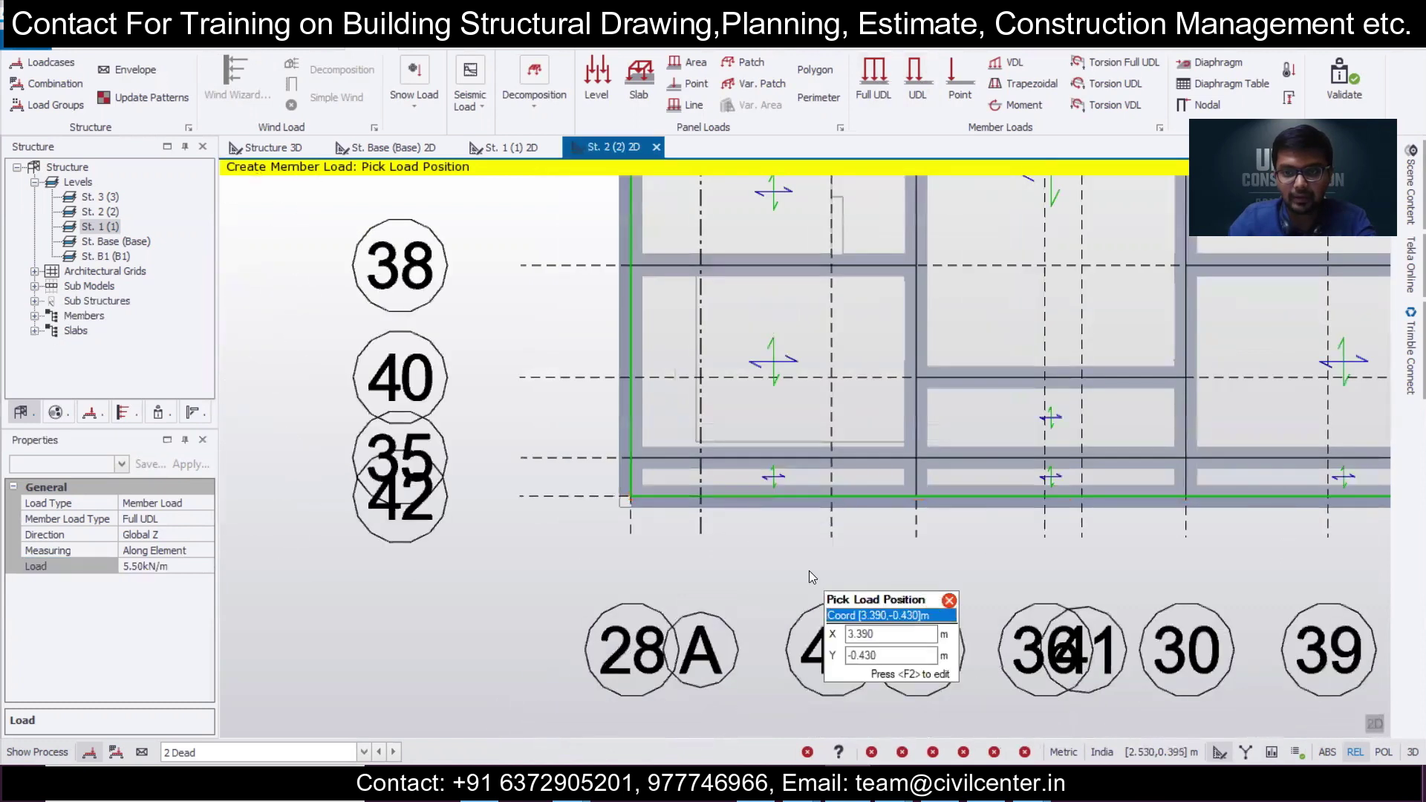
{"action": "middle_click_drag", "start_coordinate": [828, 563], "coordinate": [549, 578]}
{"action": "scroll", "coordinate": [573, 575], "scroll_direction": "down", "scroll_amount": 1}
{"action": "scroll", "coordinate": [574, 575], "scroll_direction": "up", "scroll_amount": 1}
{"action": "scroll", "coordinate": [573, 575], "scroll_direction": "down", "scroll_amount": 2}
{"action": "middle_click_drag", "start_coordinate": [886, 532], "coordinate": [664, 629]}
{"action": "scroll", "coordinate": [862, 512], "scroll_direction": "down", "scroll_amount": 2}
{"action": "middle_click_drag", "start_coordinate": [889, 460], "coordinate": [908, 531]}
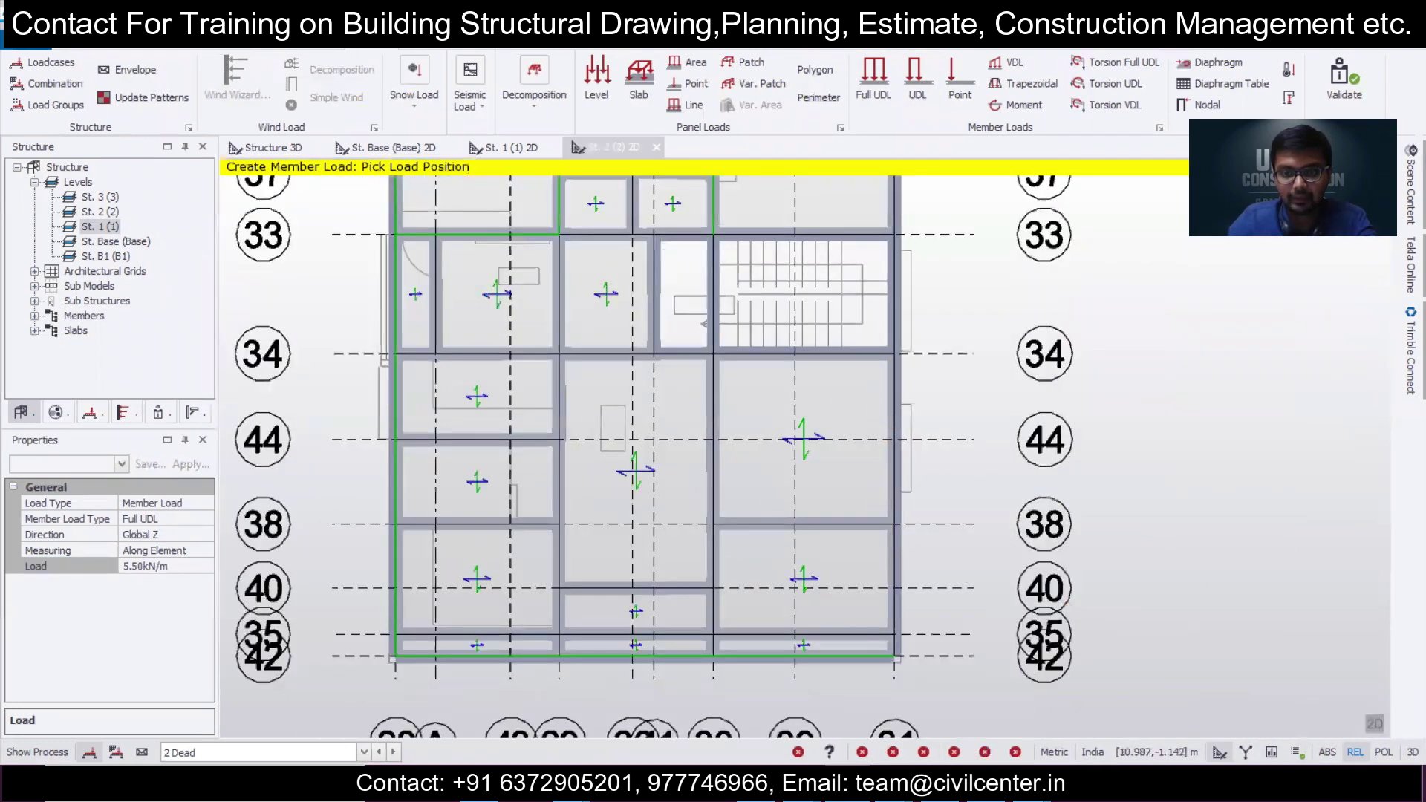
Check the AutoCAD second floor plan and apply 11 kN/m full UDLs to the grid 31 beams from grid 34 to grid 42.
{"action": "key", "text": "alt+Tab"}
{"action": "scroll", "coordinate": [957, 584], "scroll_direction": "down", "scroll_amount": 6}
{"action": "middle_click_drag", "start_coordinate": [970, 573], "coordinate": [864, 634]}
{"action": "scroll", "coordinate": [987, 592], "scroll_direction": "up", "scroll_amount": 2}
{"action": "scroll", "coordinate": [982, 584], "scroll_direction": "down", "scroll_amount": 2}
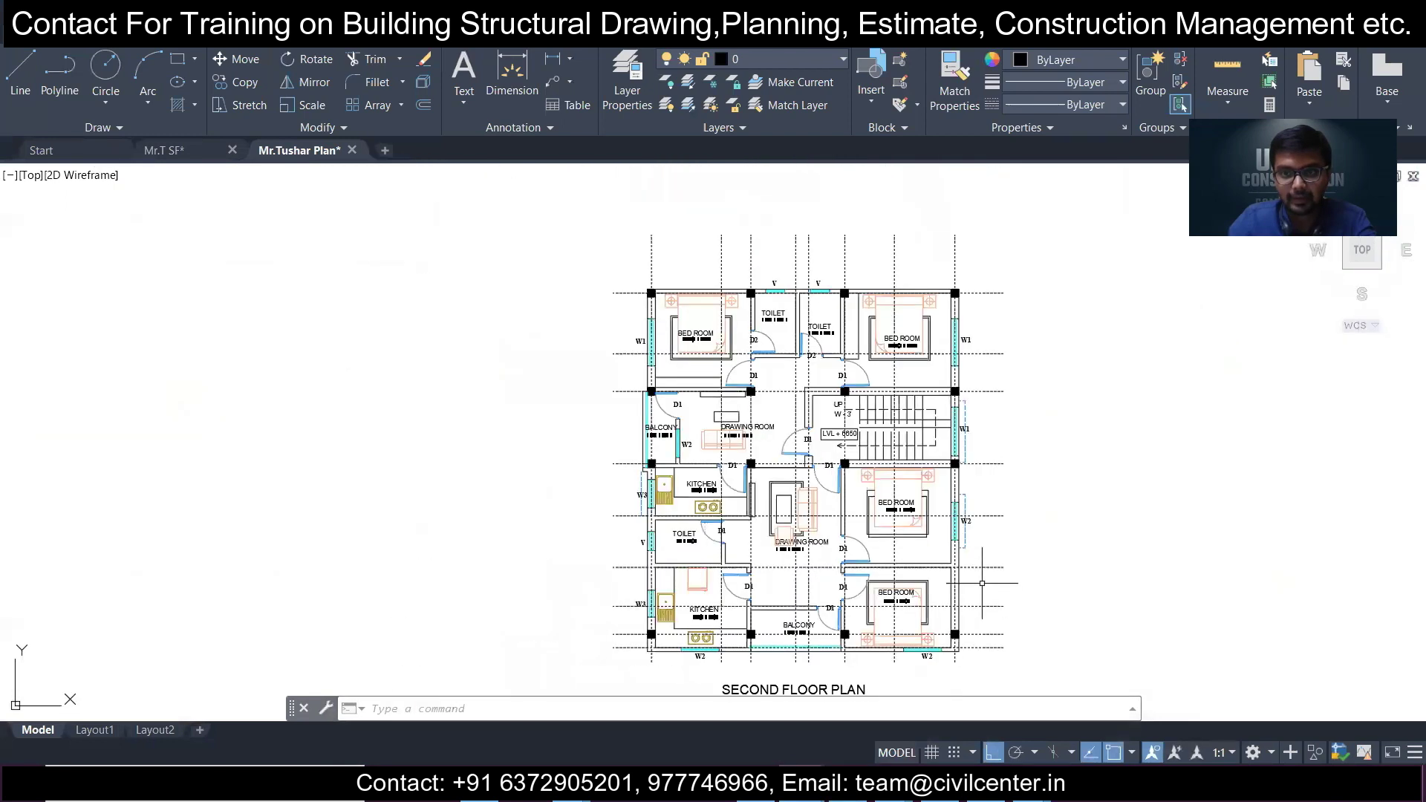
{"action": "middle_click_drag", "start_coordinate": [988, 559], "coordinate": [987, 573]}
{"action": "key", "text": "alt+Tab"}
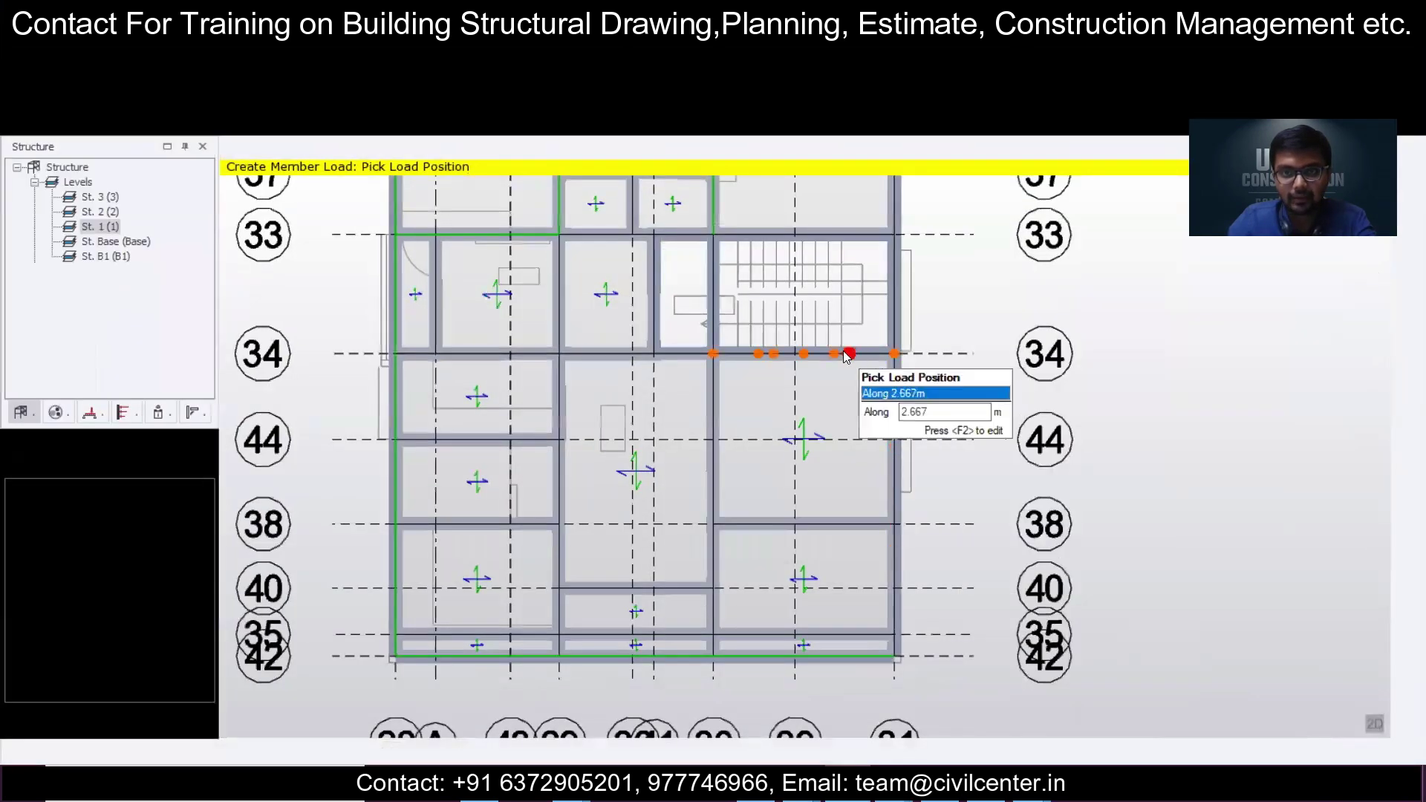
{"action": "left_click", "coordinate": [179, 563]}
{"action": "type", "text": "11"}
{"action": "key", "text": "Return"}
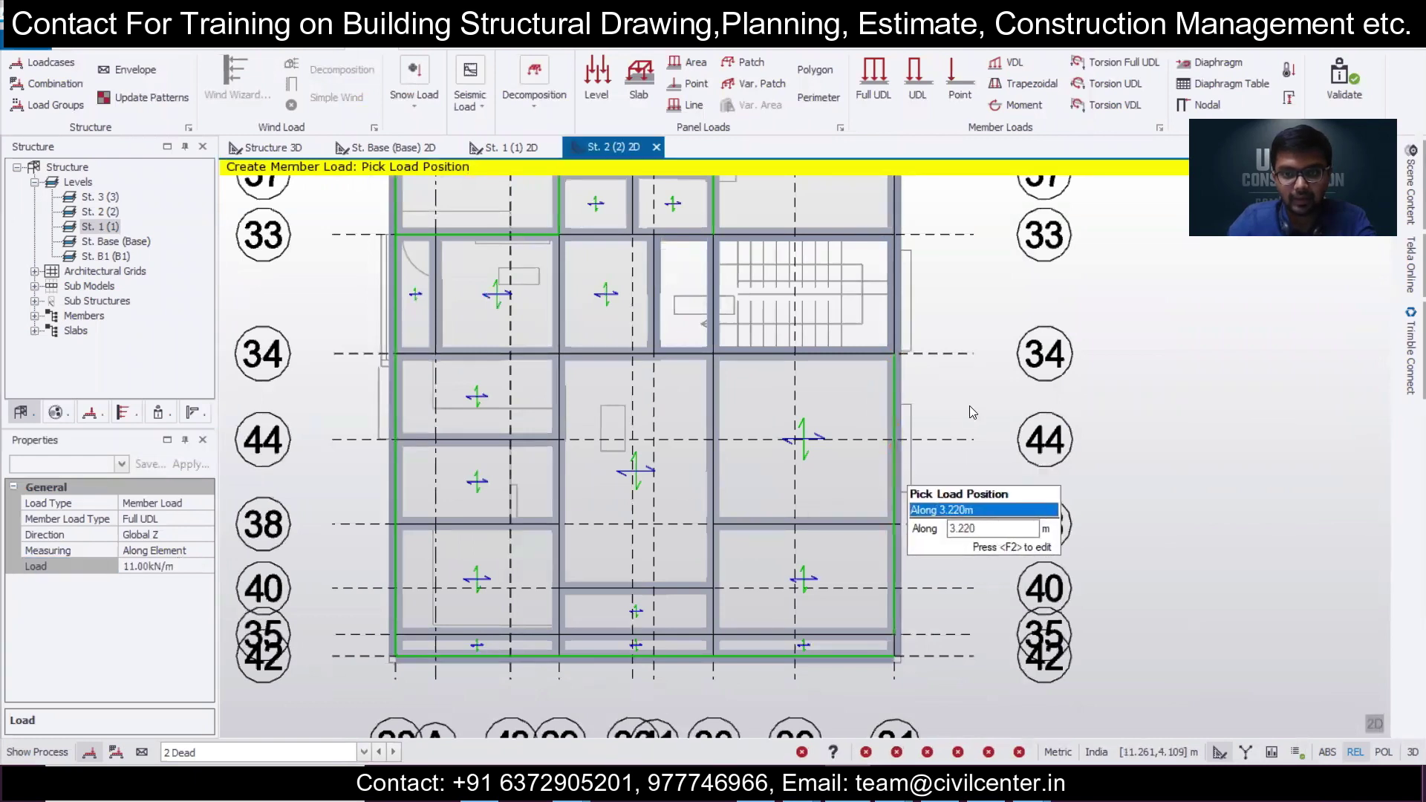
{"action": "scroll", "coordinate": [898, 664], "scroll_direction": "up", "scroll_amount": 4}
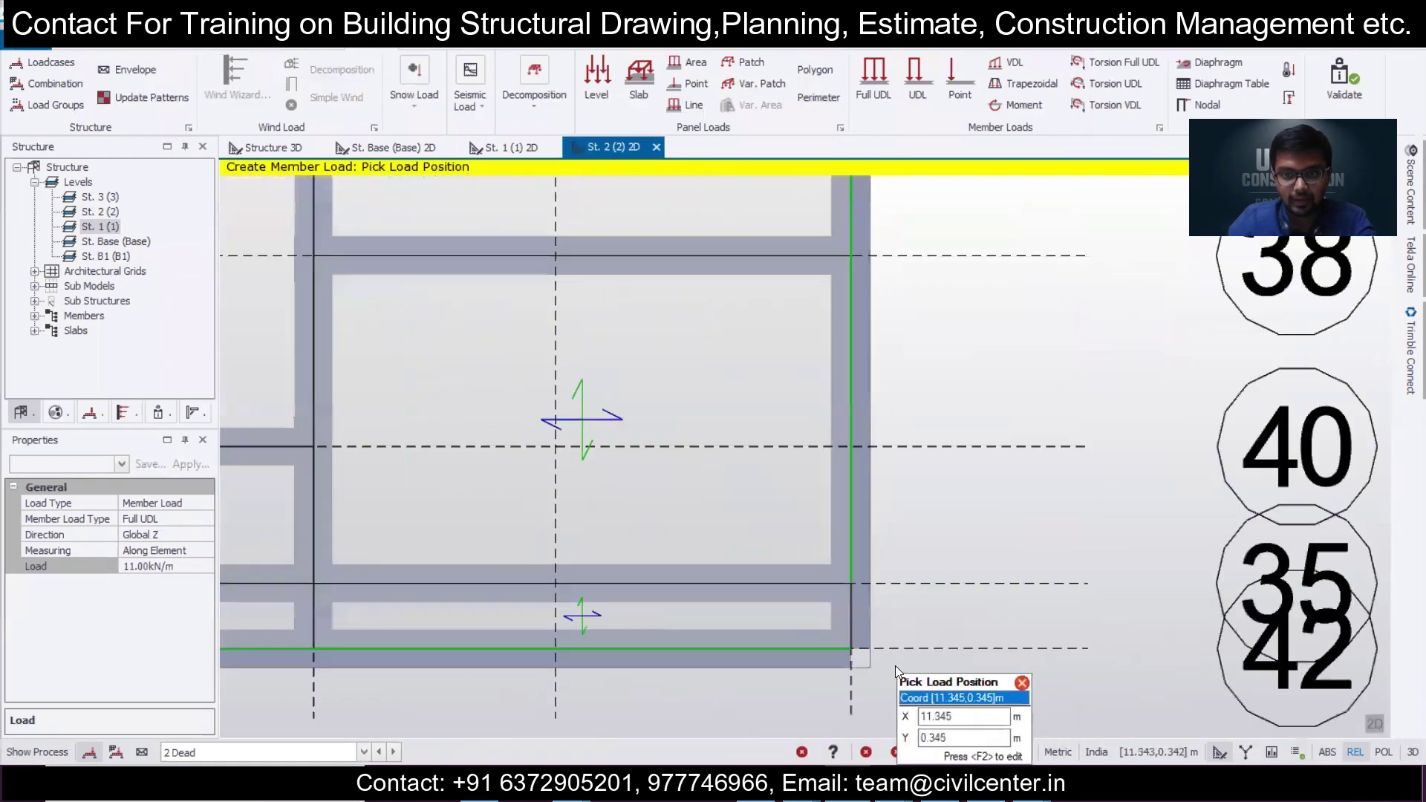
{"action": "scroll", "coordinate": [894, 666], "scroll_direction": "up", "scroll_amount": 2}
{"action": "scroll", "coordinate": [826, 592], "scroll_direction": "down", "scroll_amount": 4}
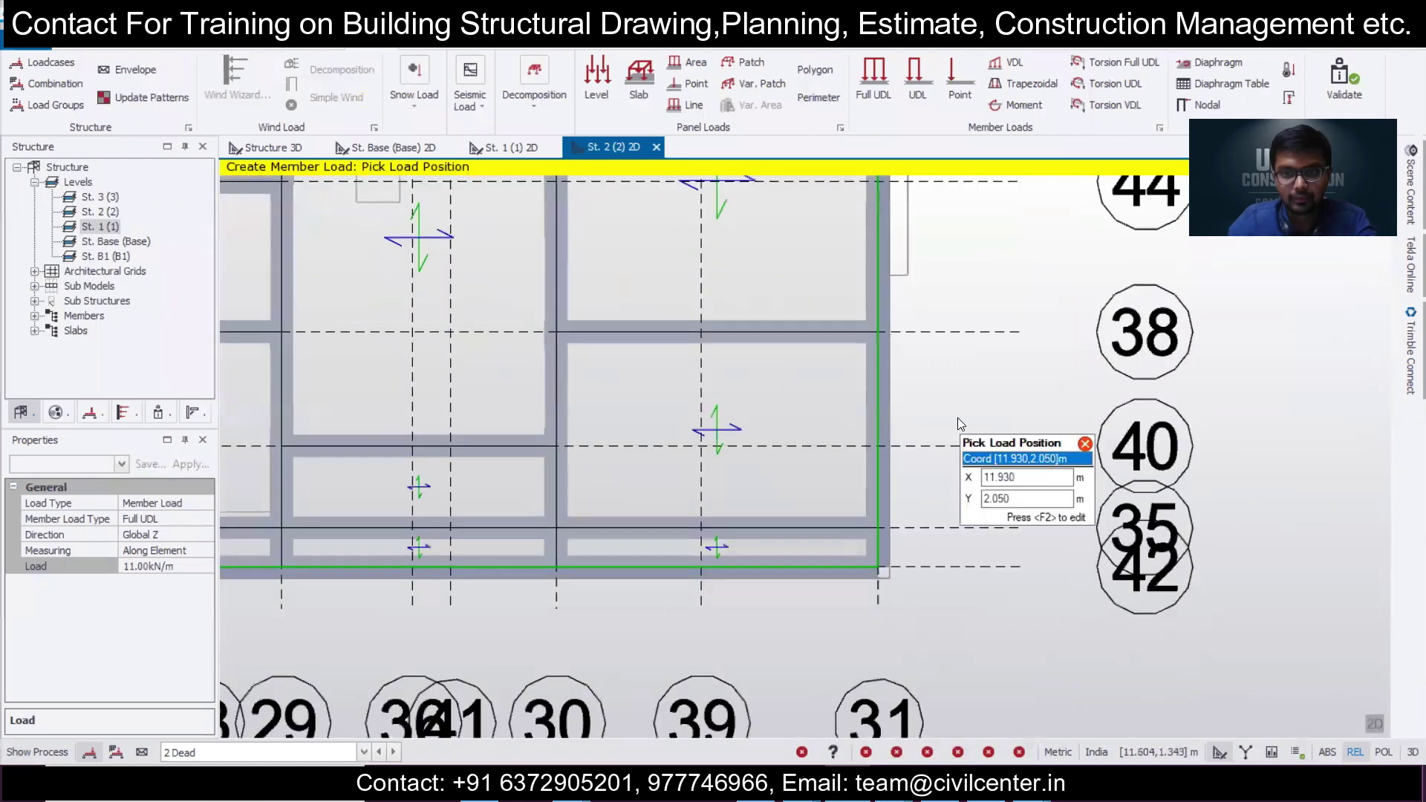
Apply 11 kN/m full UDLs along grid 31 up to grid 32 and to the staircase beams on grids 33 and 34 between grids 30 and 31.
{"action": "middle_click_drag", "start_coordinate": [958, 307], "coordinate": [951, 568]}
{"action": "scroll", "coordinate": [954, 568], "scroll_direction": "down", "scroll_amount": 2}
{"action": "middle_click_drag", "start_coordinate": [958, 282], "coordinate": [959, 487]}
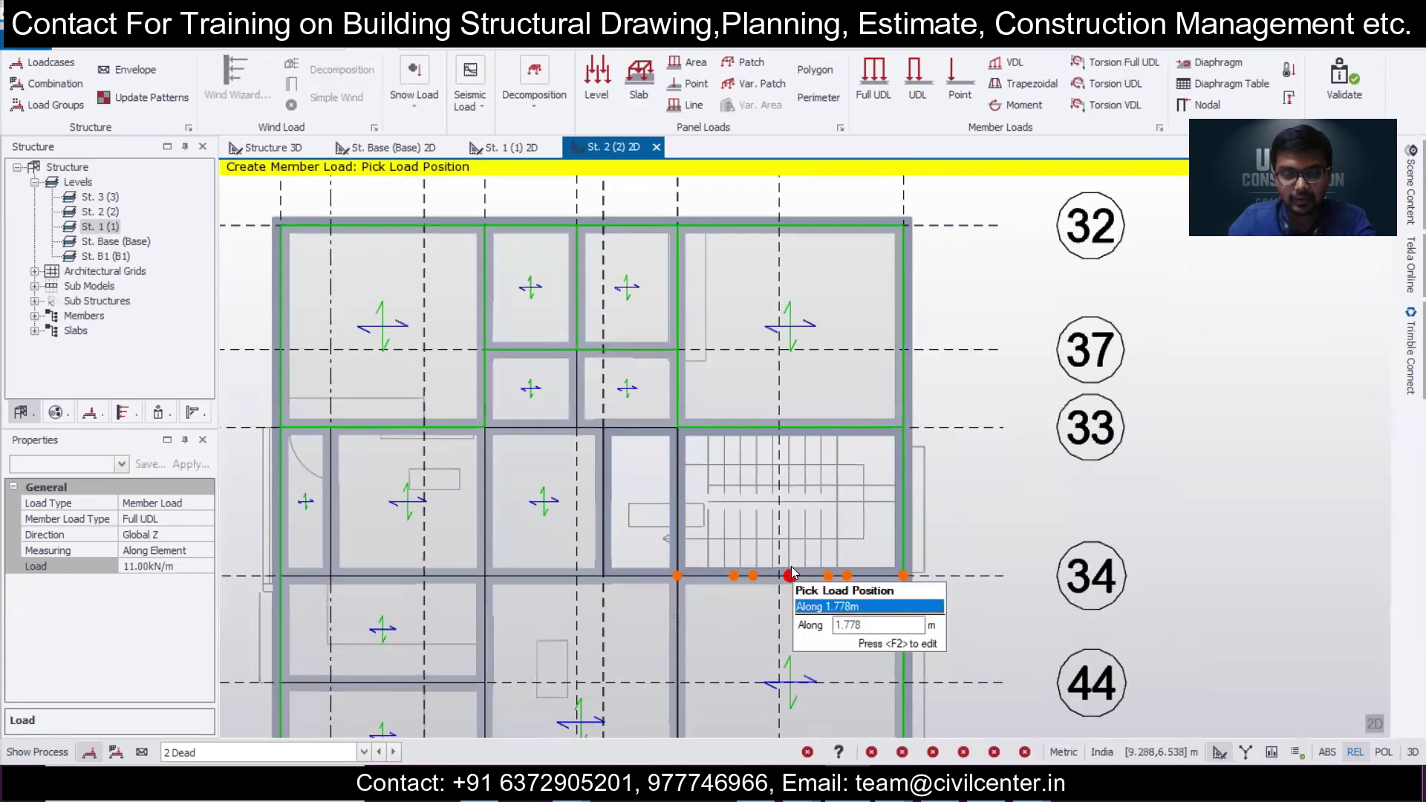
{"action": "scroll", "coordinate": [640, 581], "scroll_direction": "up", "scroll_amount": 2}
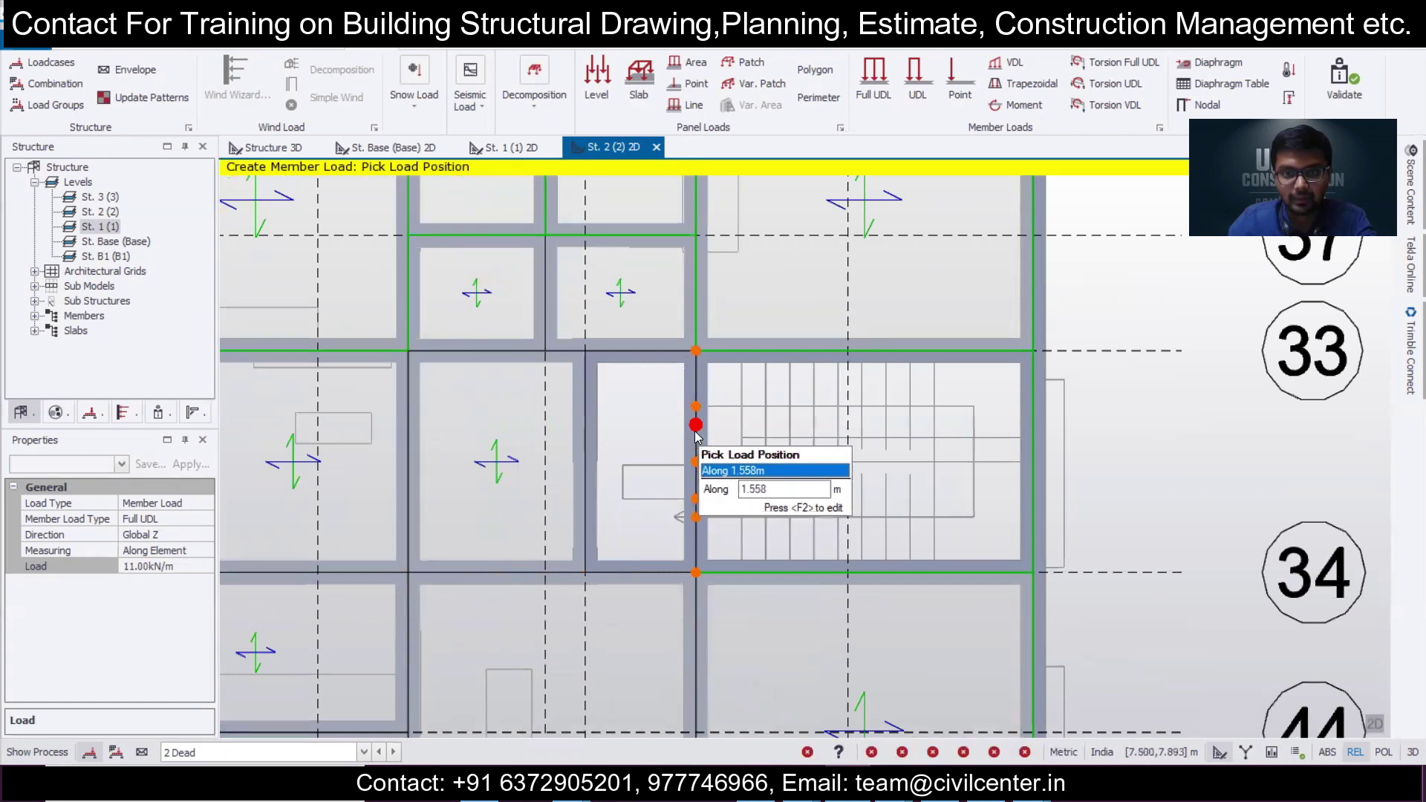
Apply 11 kN/m UDLs on grid 33 between grids 30 and 41, and on grid 41 between grids 33 and 34.
{"action": "left_click", "coordinate": [915, 77]}
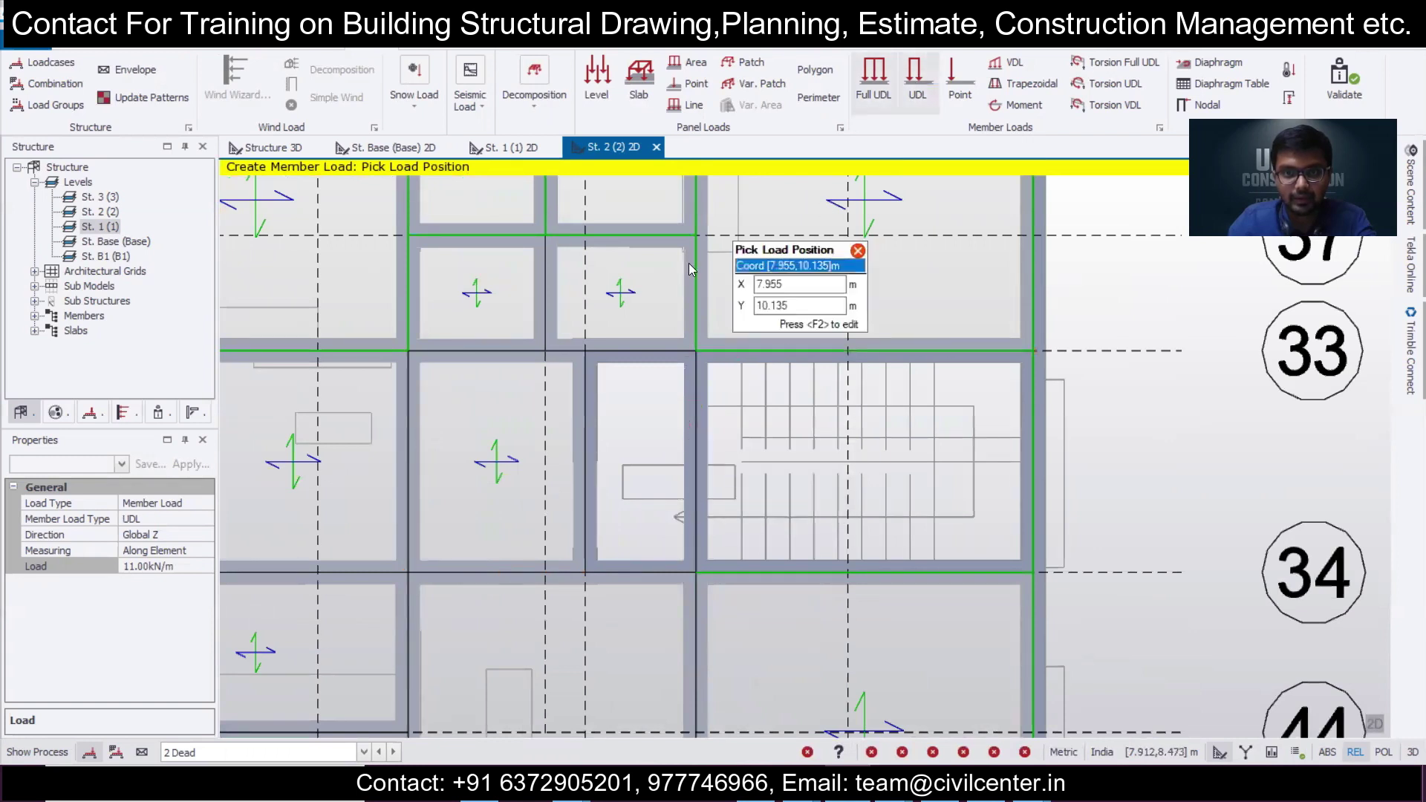
{"action": "left_click", "coordinate": [692, 357]}
{"action": "left_click", "coordinate": [585, 351]}
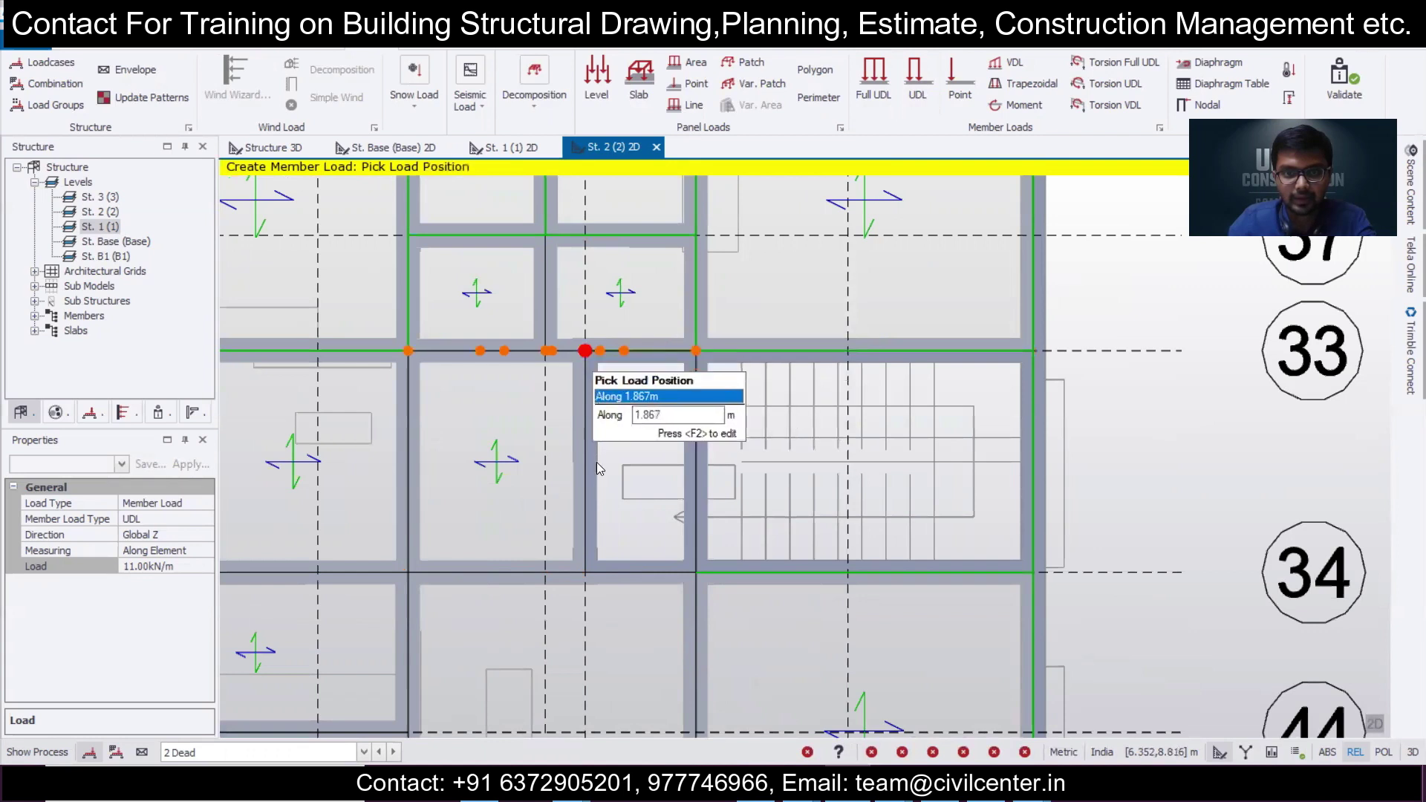
{"action": "left_click", "coordinate": [583, 353]}
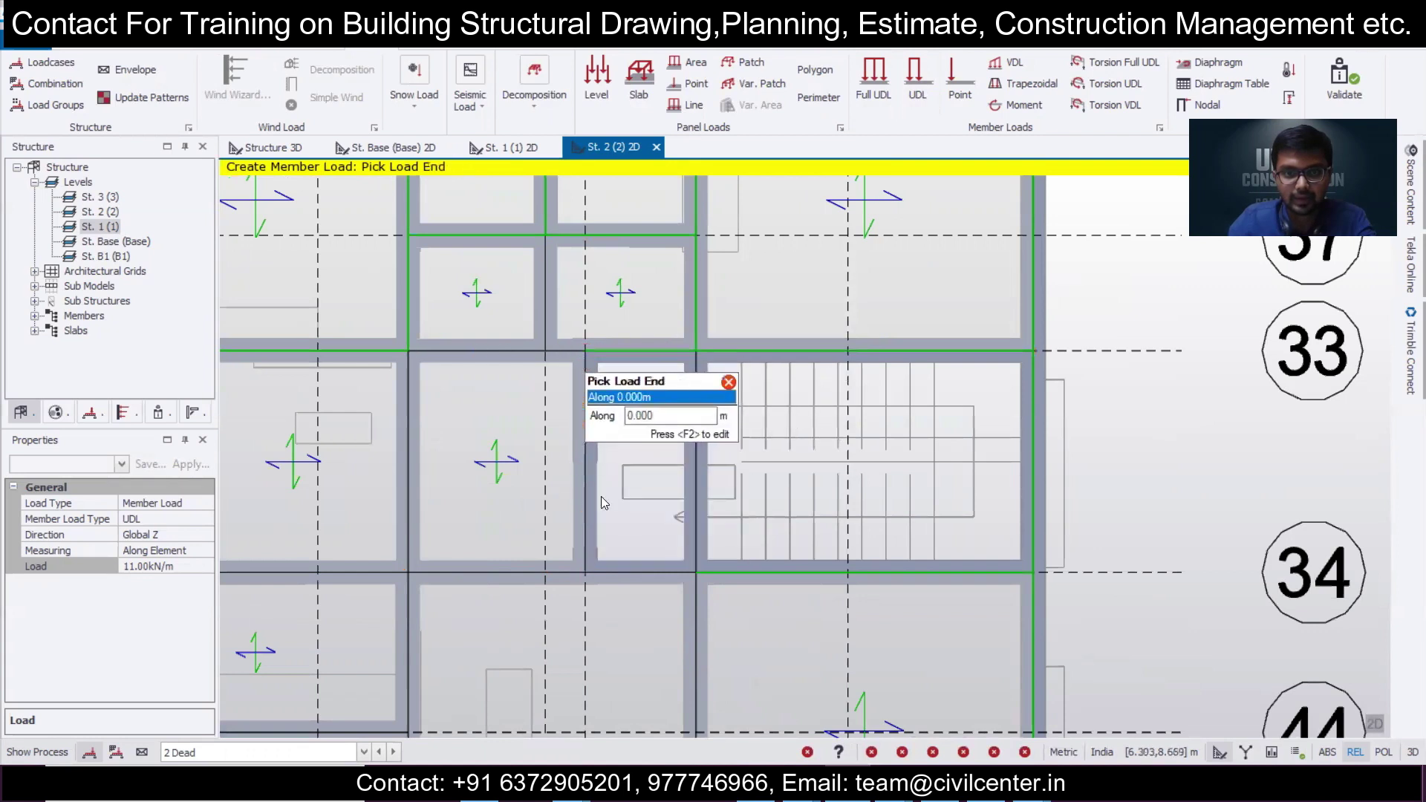
{"action": "left_click", "coordinate": [585, 572]}
Apply an 11 kN/m partial UDL to the grid 34 beam from grid 41 to grid 30.
{"action": "left_click", "coordinate": [691, 577]}
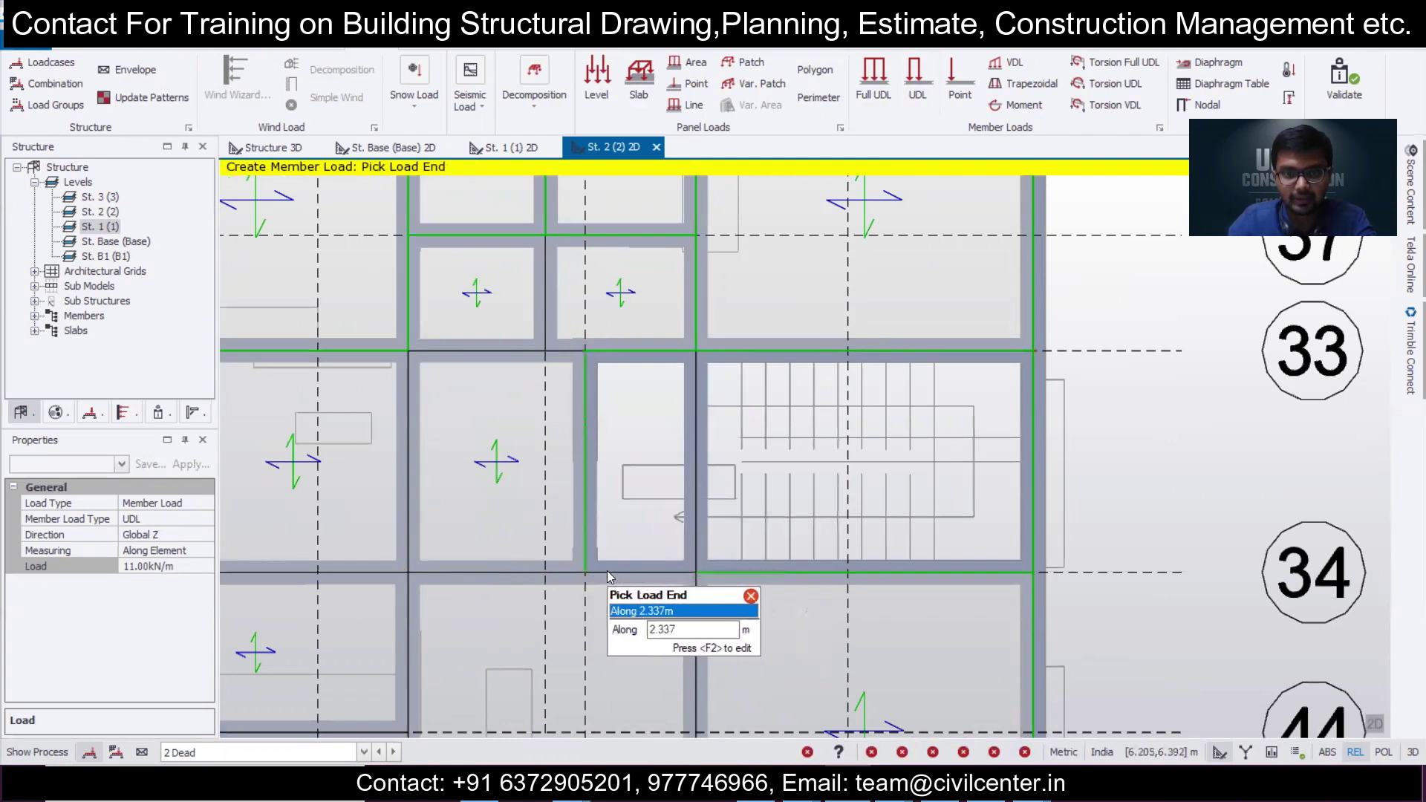
{"action": "scroll", "coordinate": [614, 565], "scroll_direction": "up", "scroll_amount": 3}
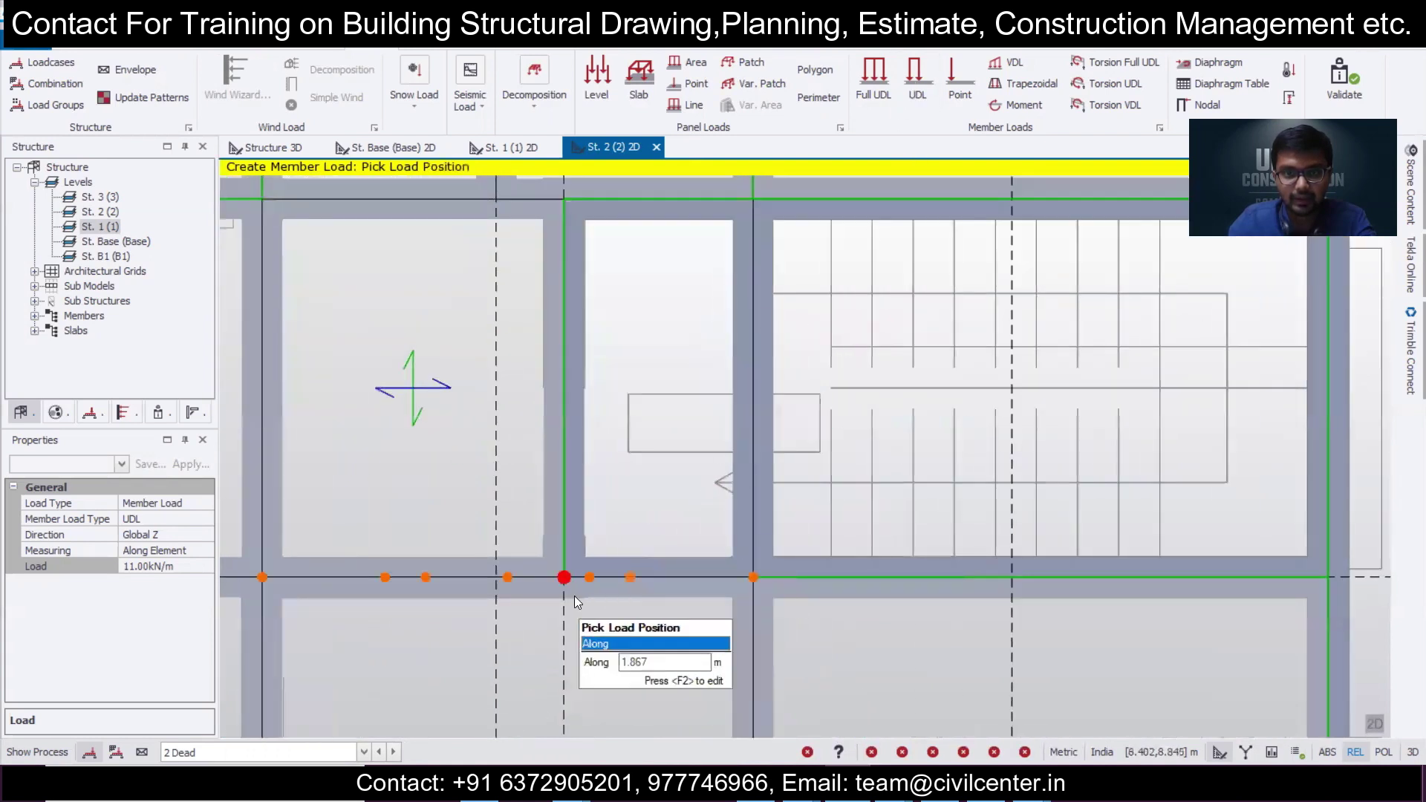
{"action": "left_click", "coordinate": [566, 579]}
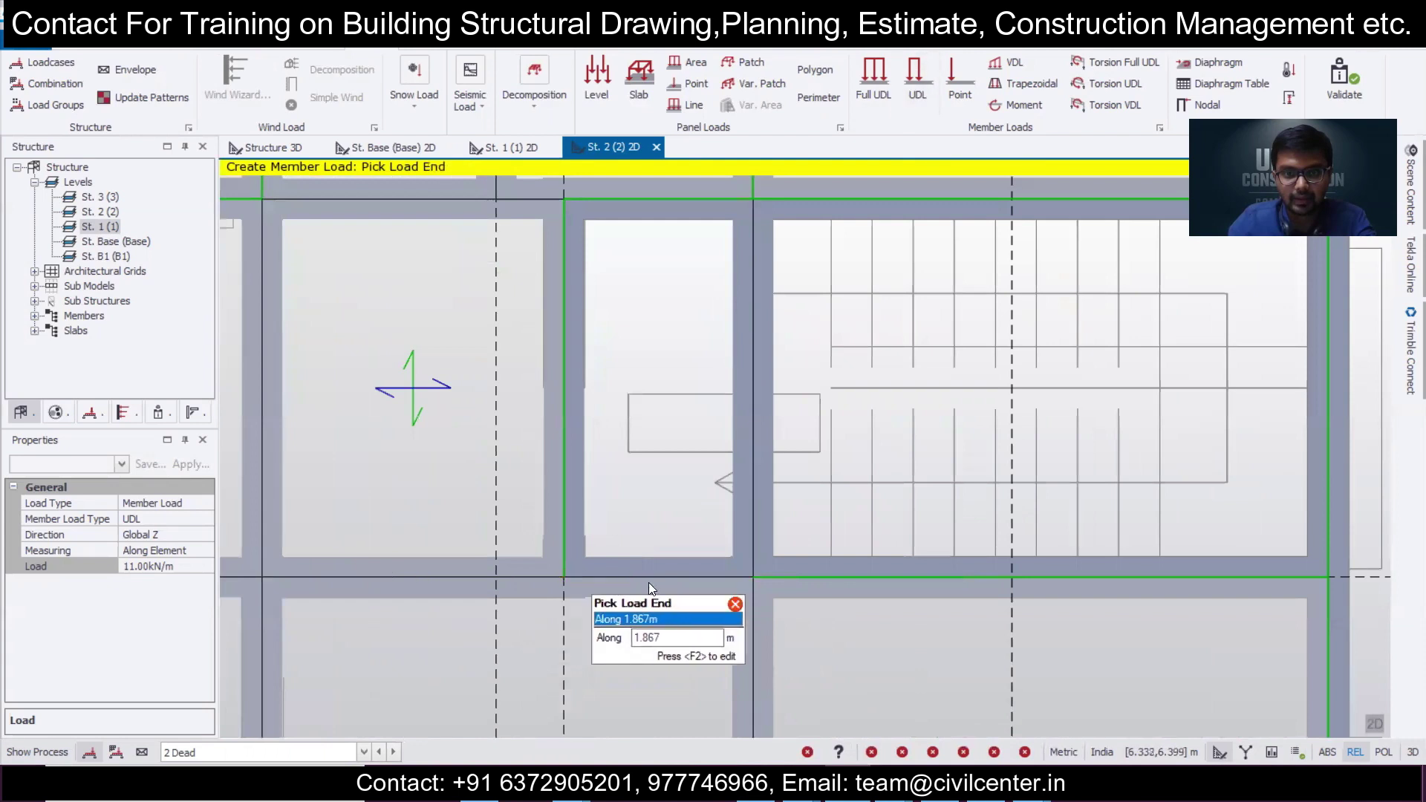
{"action": "left_click", "coordinate": [749, 590]}
Apply a 5.5 kN/m full UDL to the balcony wall beam on grid A between grids 33 and 34.
{"action": "scroll", "coordinate": [572, 651], "scroll_direction": "down", "scroll_amount": 2}
{"action": "middle_click_drag", "start_coordinate": [626, 626], "coordinate": [622, 488]}
{"action": "scroll", "coordinate": [622, 488], "scroll_direction": "down", "scroll_amount": 3}
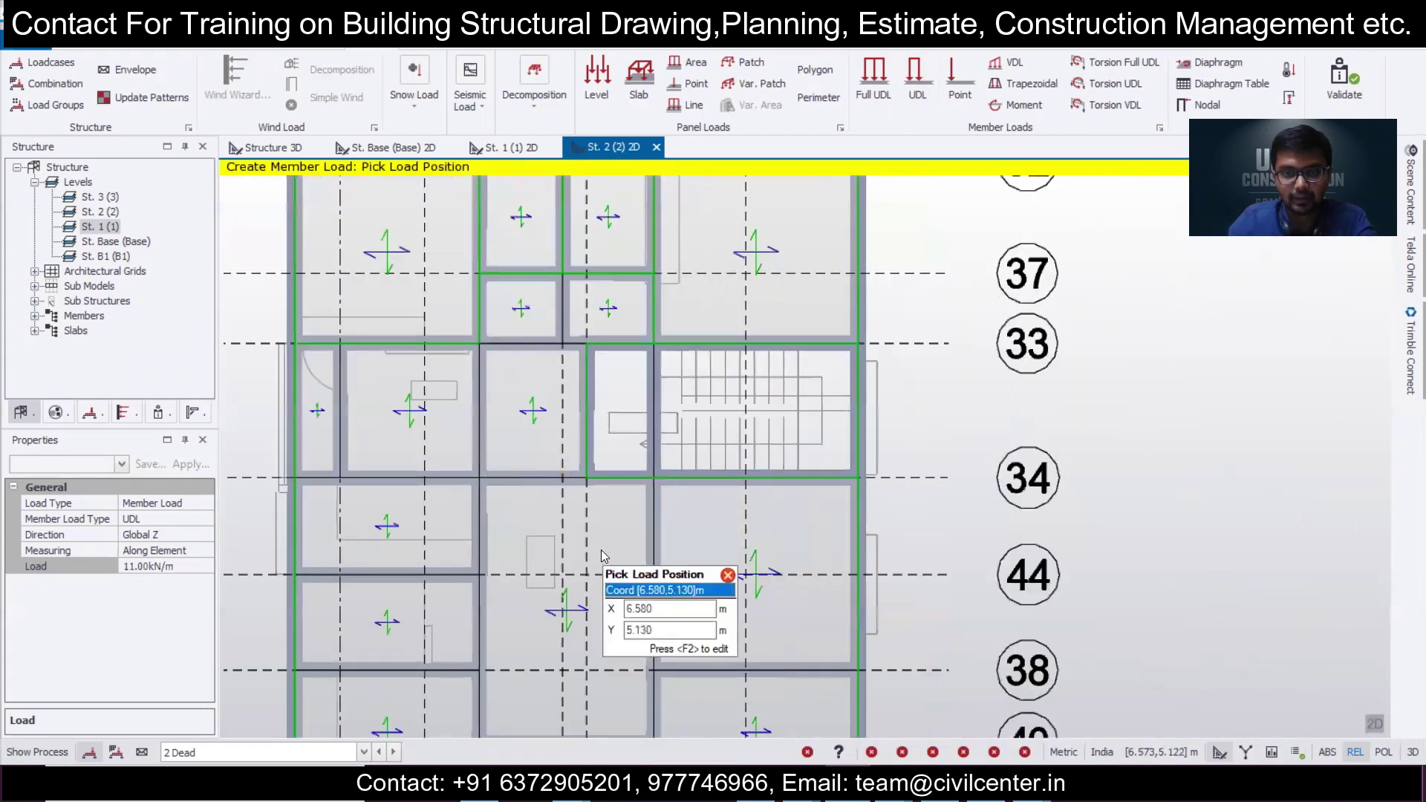
{"action": "middle_click_drag", "start_coordinate": [600, 550], "coordinate": [653, 427]}
{"action": "scroll", "coordinate": [652, 427], "scroll_direction": "down", "scroll_amount": 2}
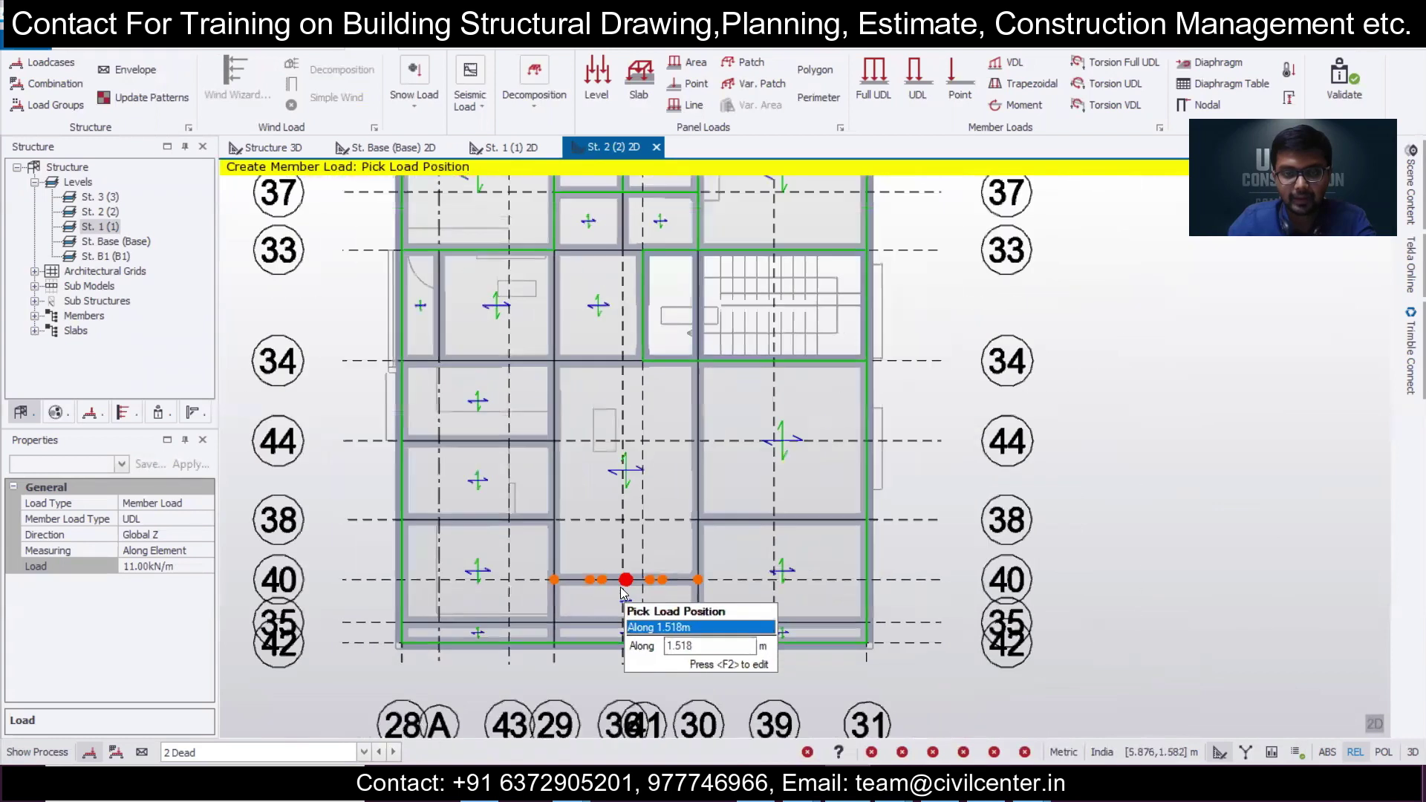
{"action": "middle_click_drag", "start_coordinate": [621, 587], "coordinate": [643, 541]}
{"action": "scroll", "coordinate": [647, 529], "scroll_direction": "down", "scroll_amount": 2}
{"action": "left_click", "coordinate": [882, 83]}
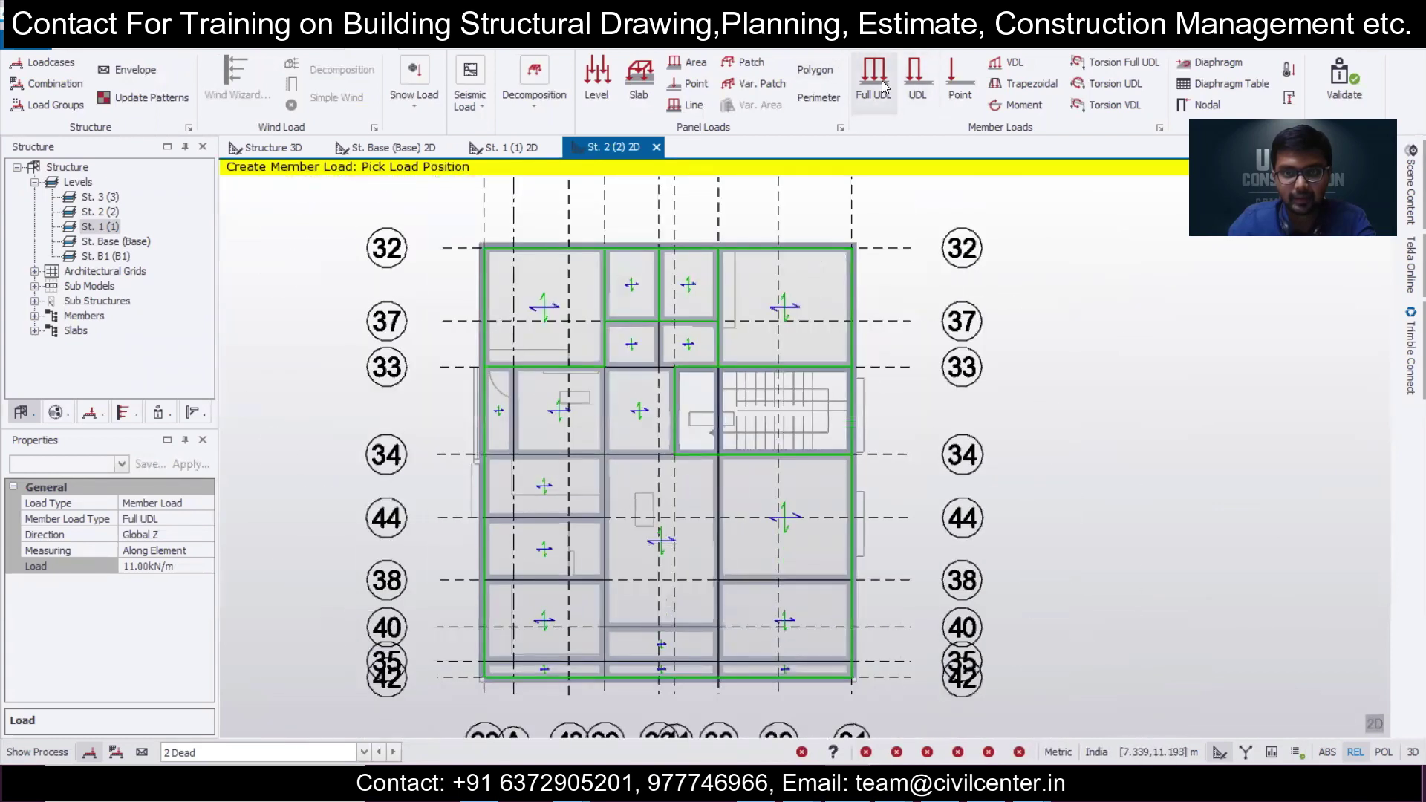
{"action": "left_click", "coordinate": [196, 566]}
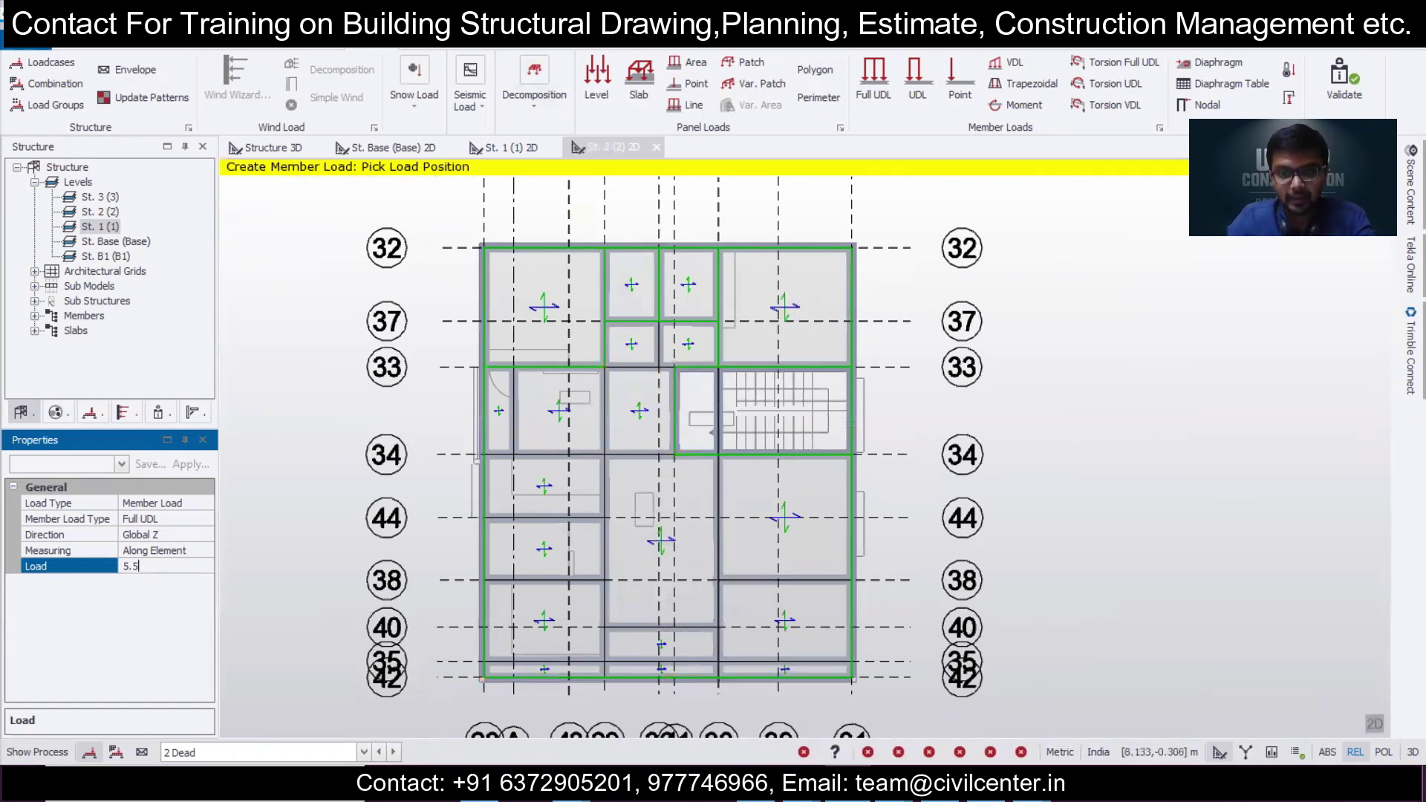
{"action": "key", "text": "alt+Tab"}
{"action": "scroll", "coordinate": [758, 441], "scroll_direction": "up", "scroll_amount": 5}
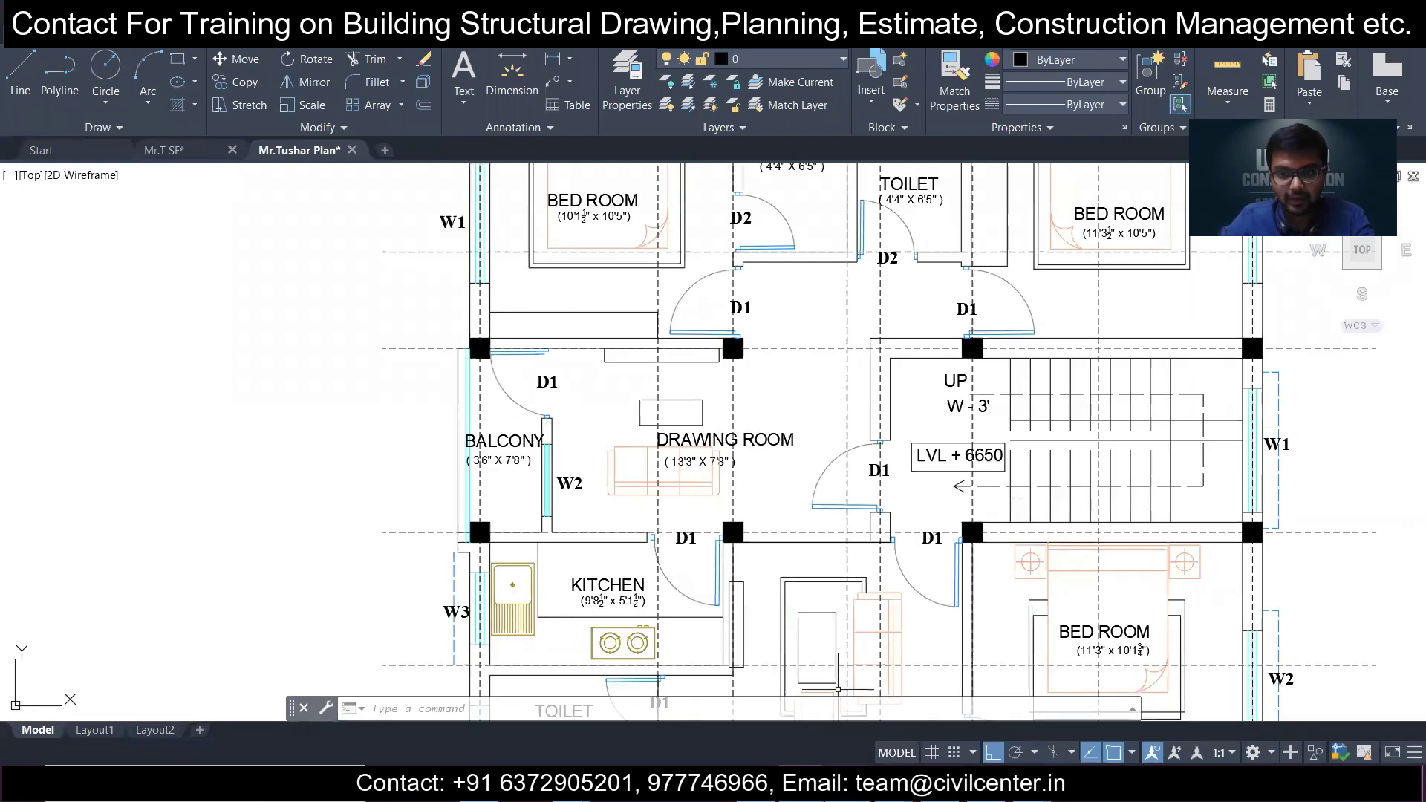
{"action": "key", "text": "alt+Tab"}
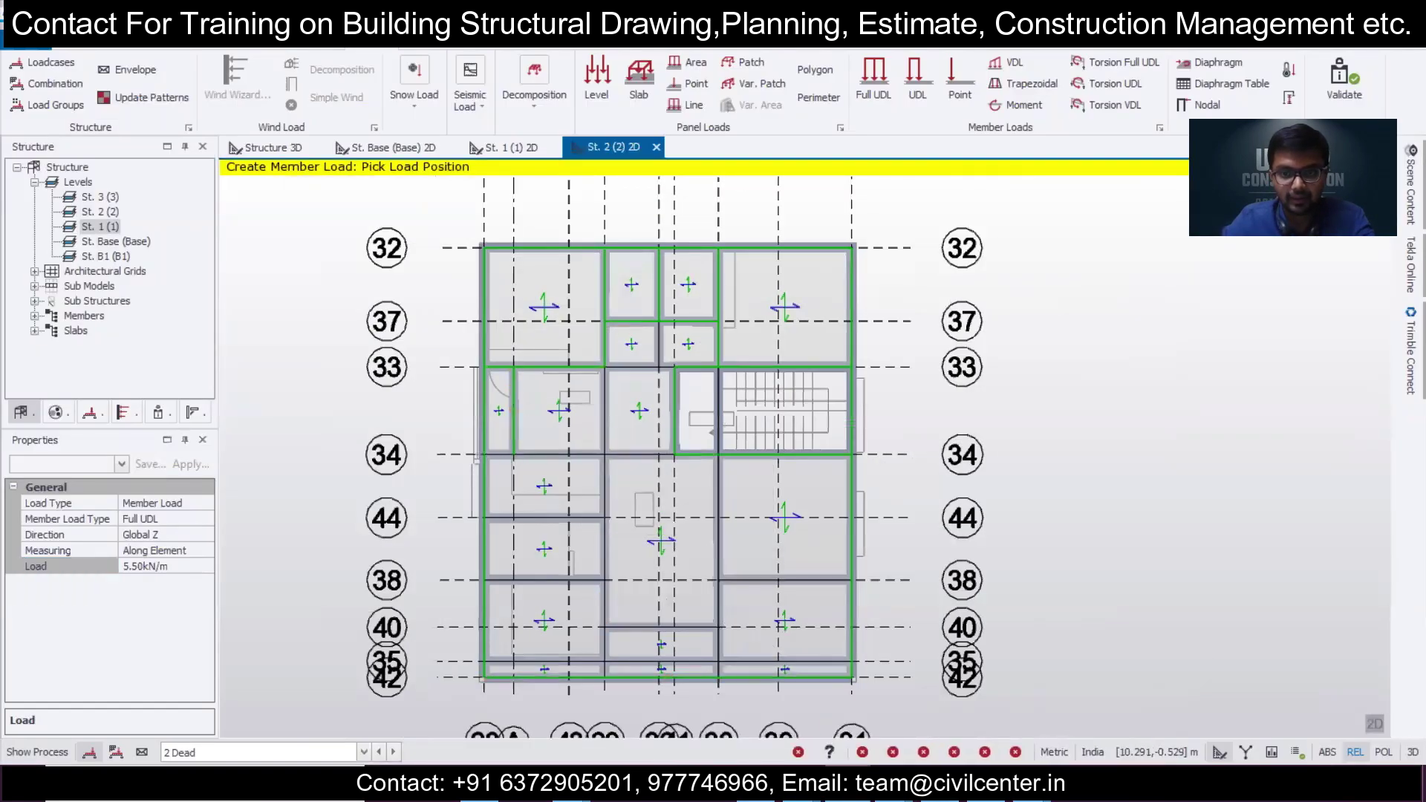
Check the AutoCAD plan and apply 5.5 kN/m UDLs on grid 34: full from grid 28 to 29, partial from grid 29 to 41.
{"action": "key", "text": "alt+Tab"}
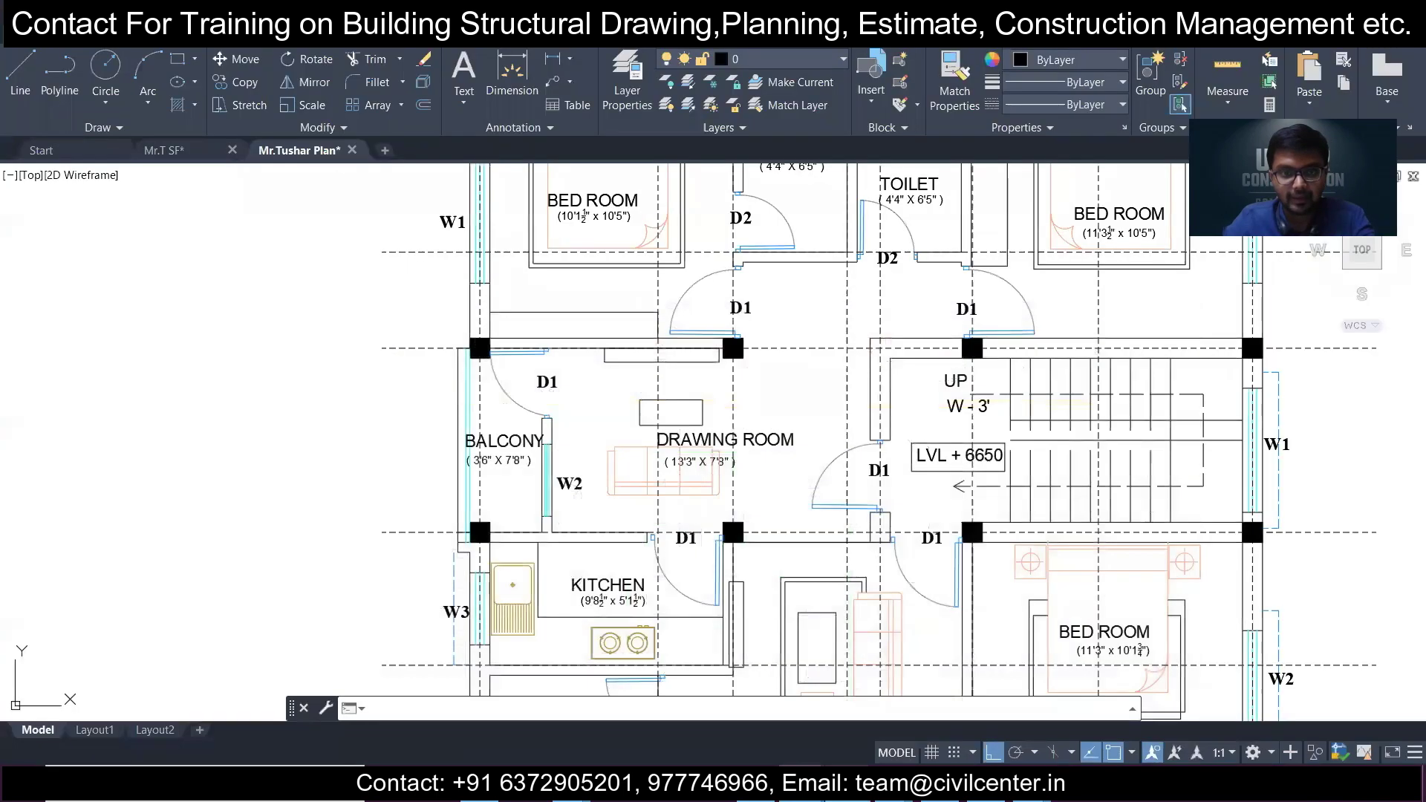
{"action": "key", "text": "alt+Tab"}
{"action": "key", "text": "alt+Tab"}
{"action": "middle_click_drag", "start_coordinate": [675, 458], "coordinate": [671, 333]}
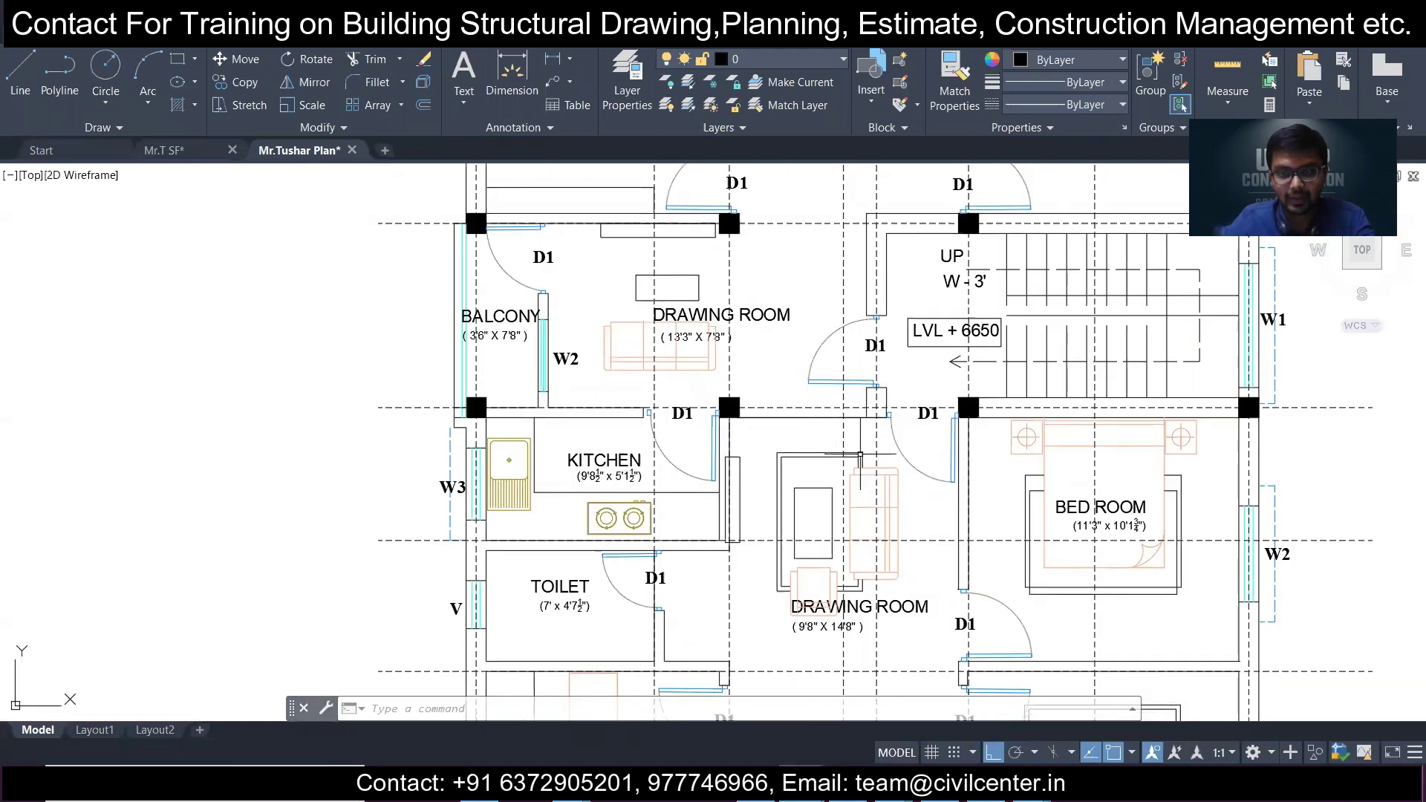
{"action": "mouse_move", "coordinate": [846, 787]}
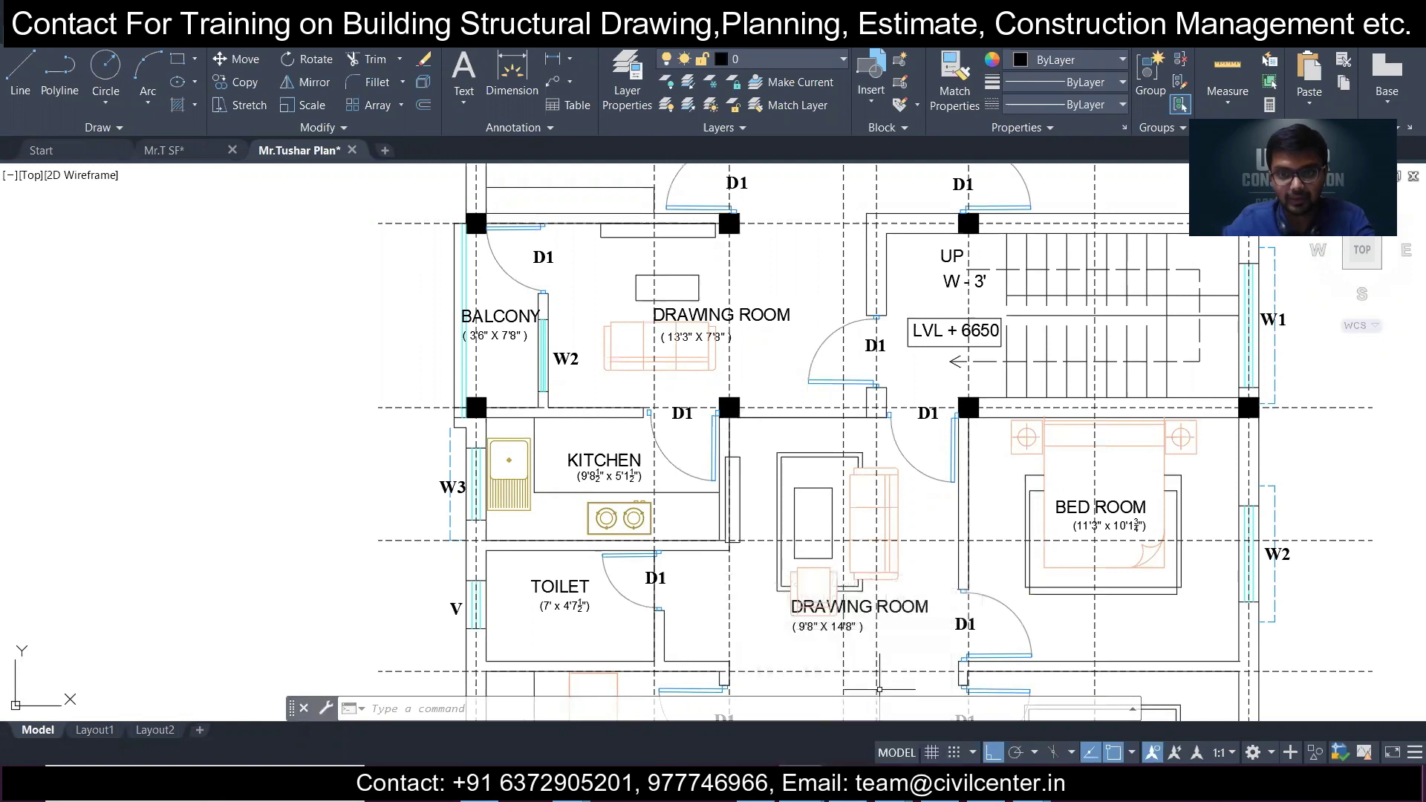
{"action": "key", "text": "alt+Tab"}
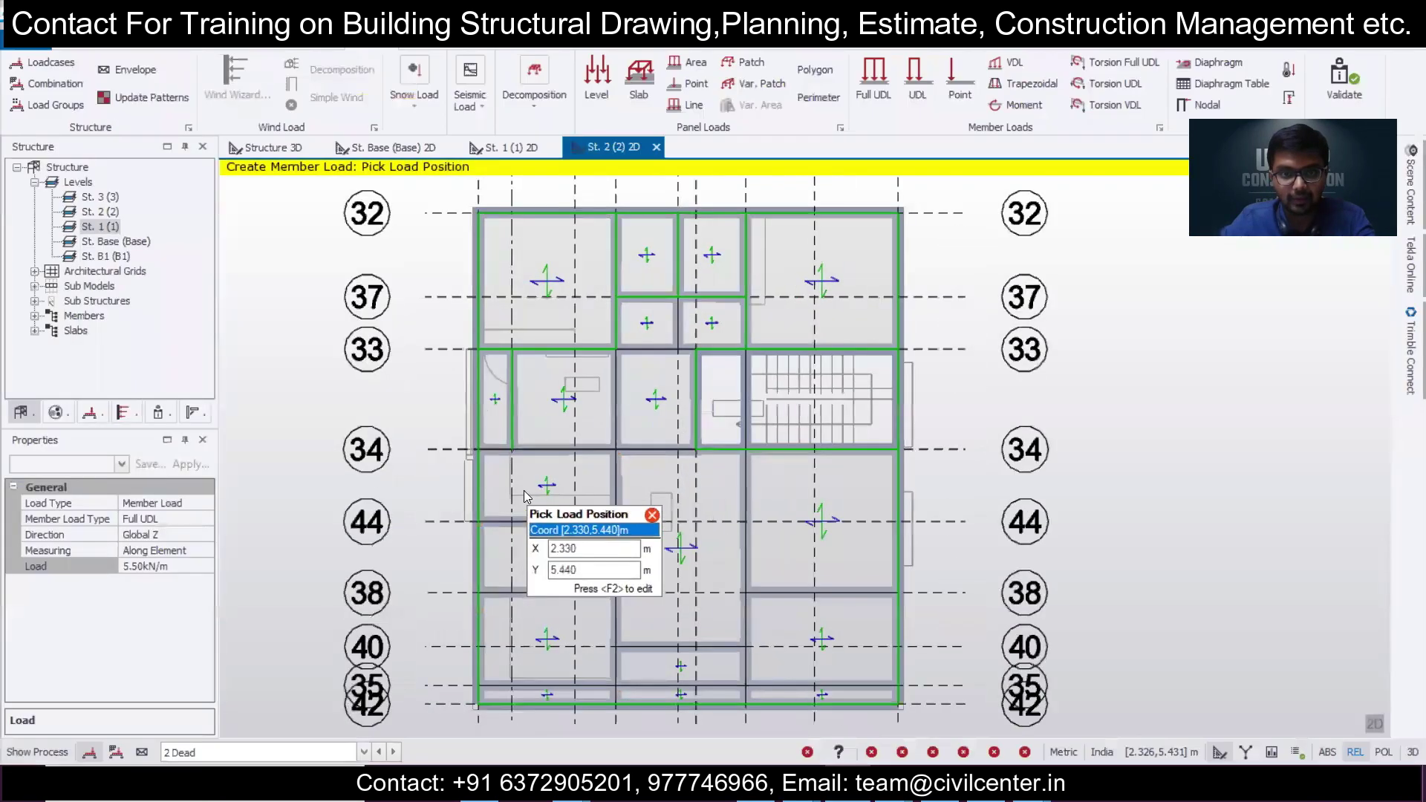
{"action": "scroll", "coordinate": [523, 491], "scroll_direction": "up", "scroll_amount": 2}
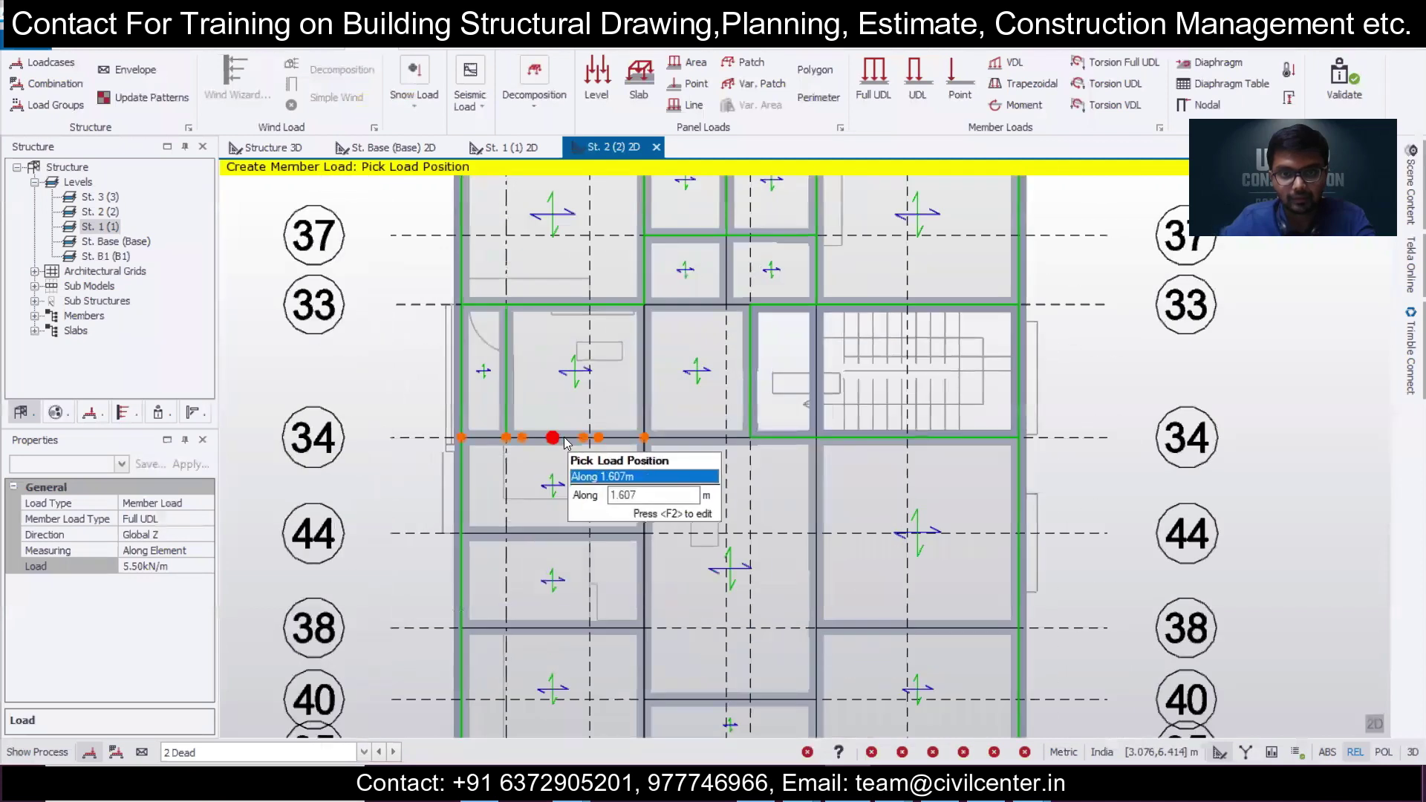
{"action": "scroll", "coordinate": [687, 439], "scroll_direction": "up", "scroll_amount": 1}
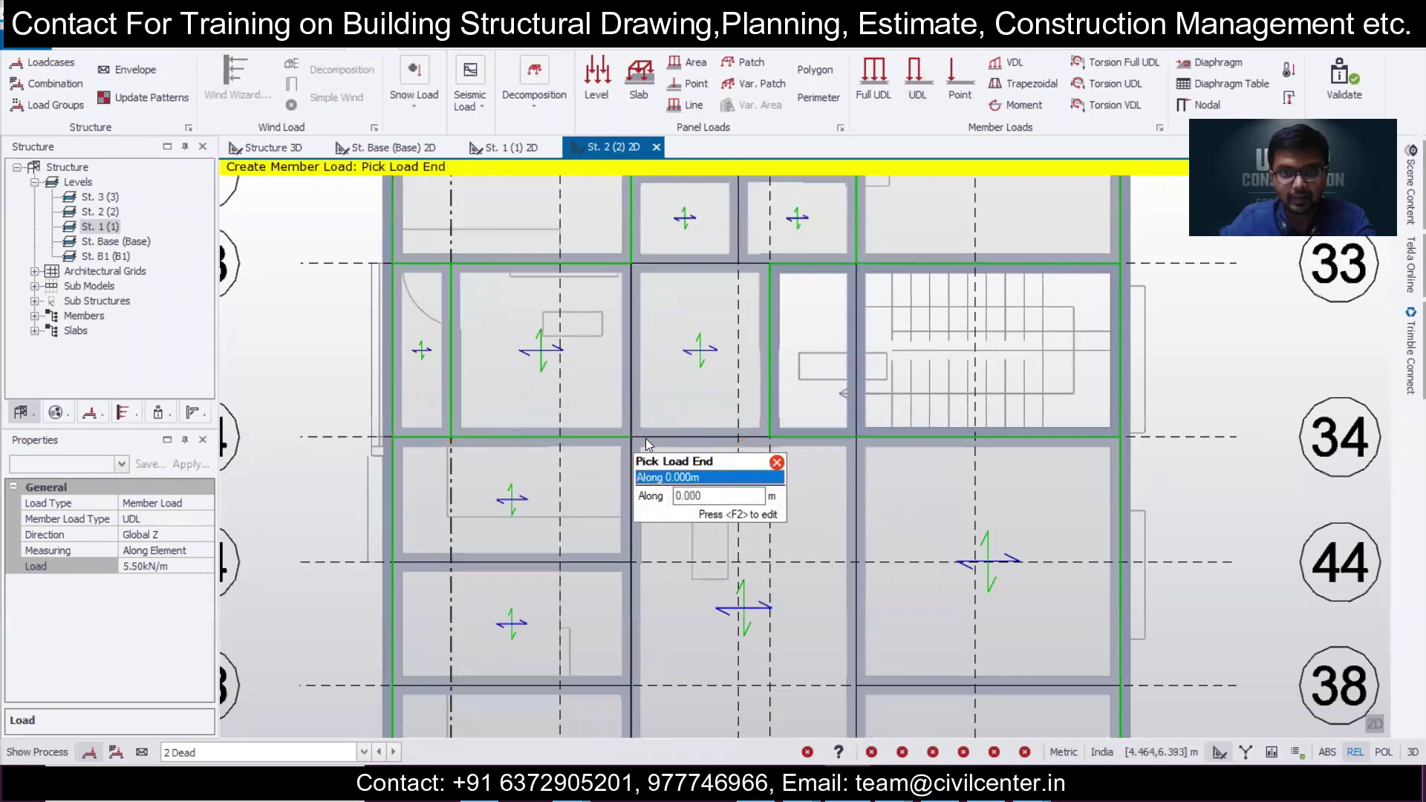
{"action": "left_click", "coordinate": [770, 437]}
{"action": "scroll", "coordinate": [733, 508], "scroll_direction": "down", "scroll_amount": 2}
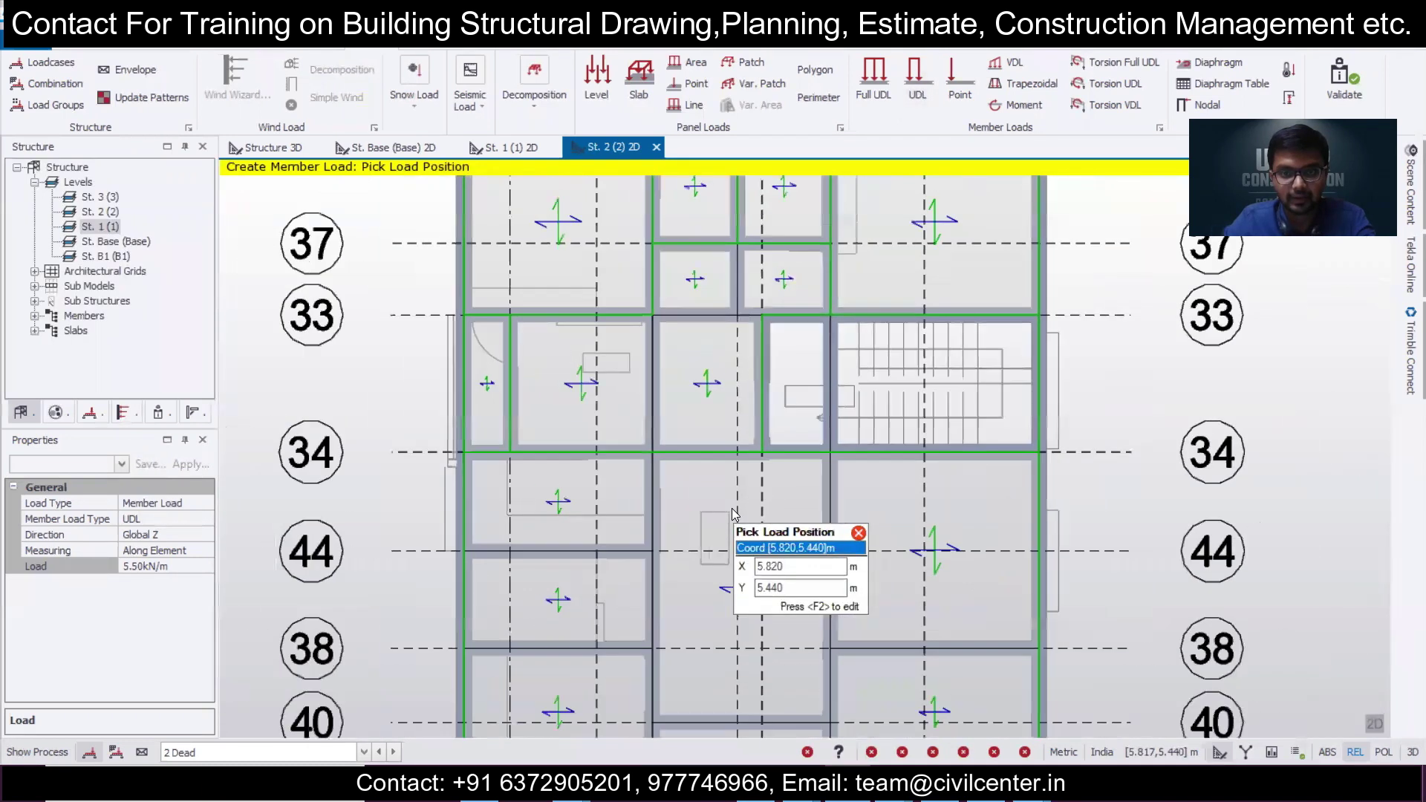
{"action": "scroll", "coordinate": [732, 508], "scroll_direction": "down", "scroll_amount": 2}
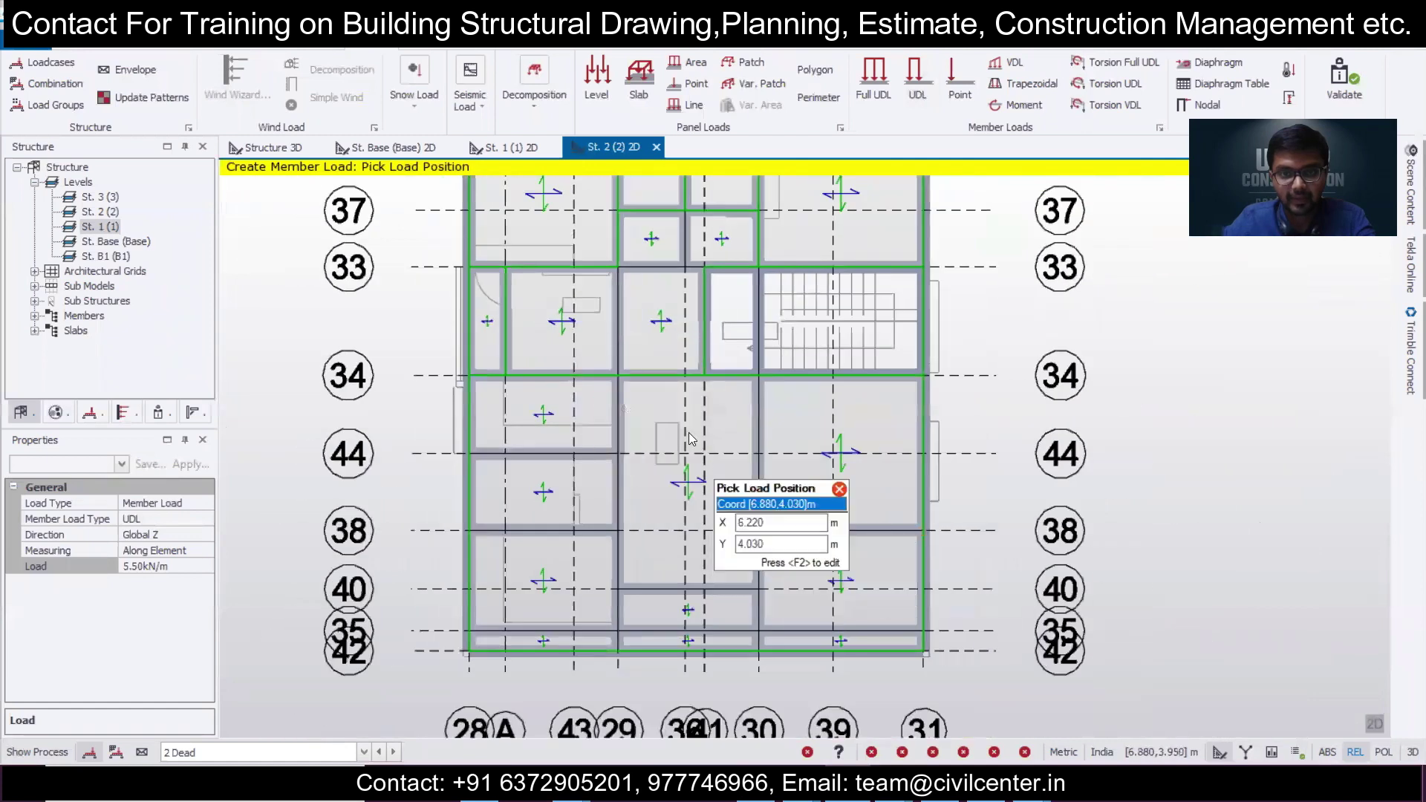
Following the AutoCAD plan, apply 5.5 kN/m as a partial UDL on grid 29 between grids 34 and 44 and a full UDL on grid 44 between grids 28 and 29.
{"action": "left_click", "coordinate": [799, 784]}
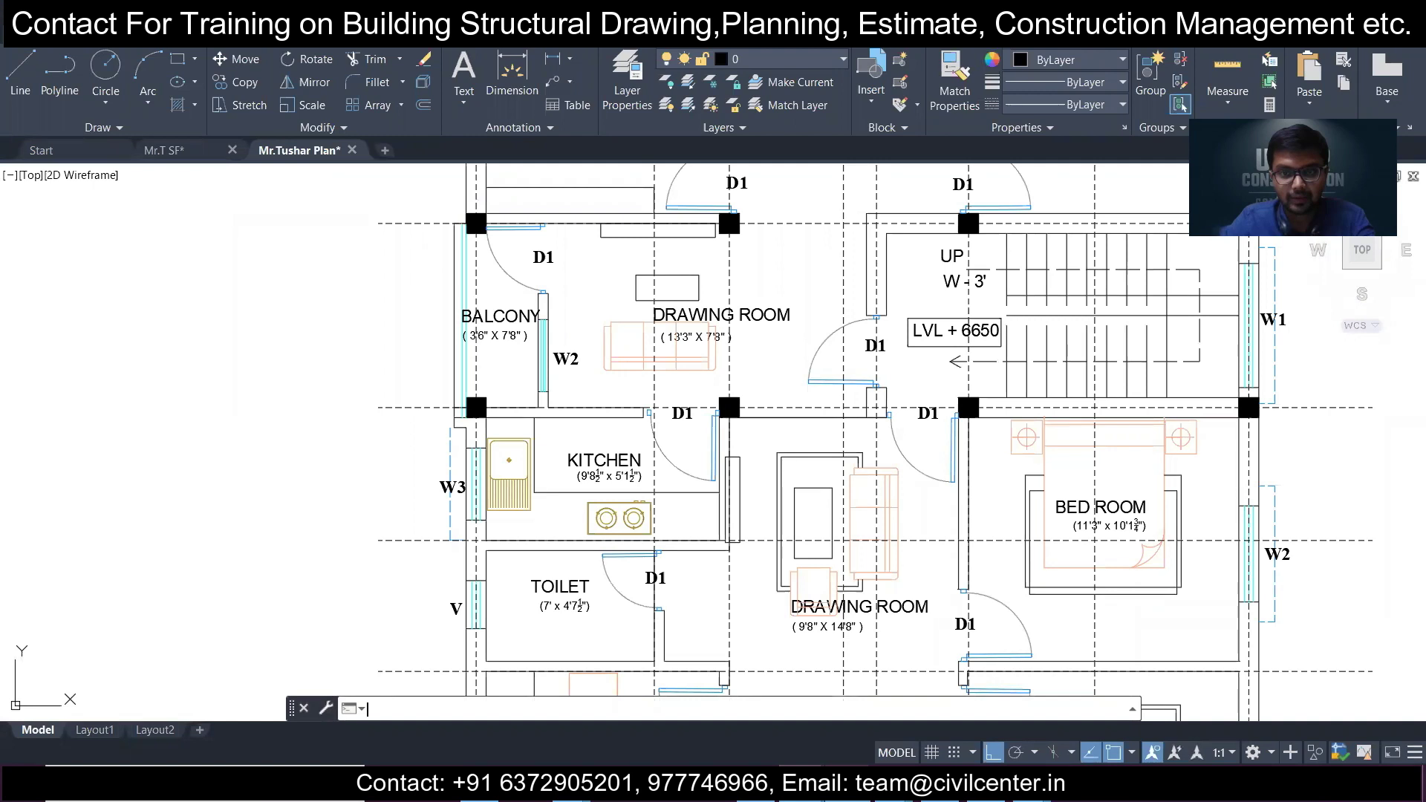
{"action": "key", "text": "alt+Tab"}
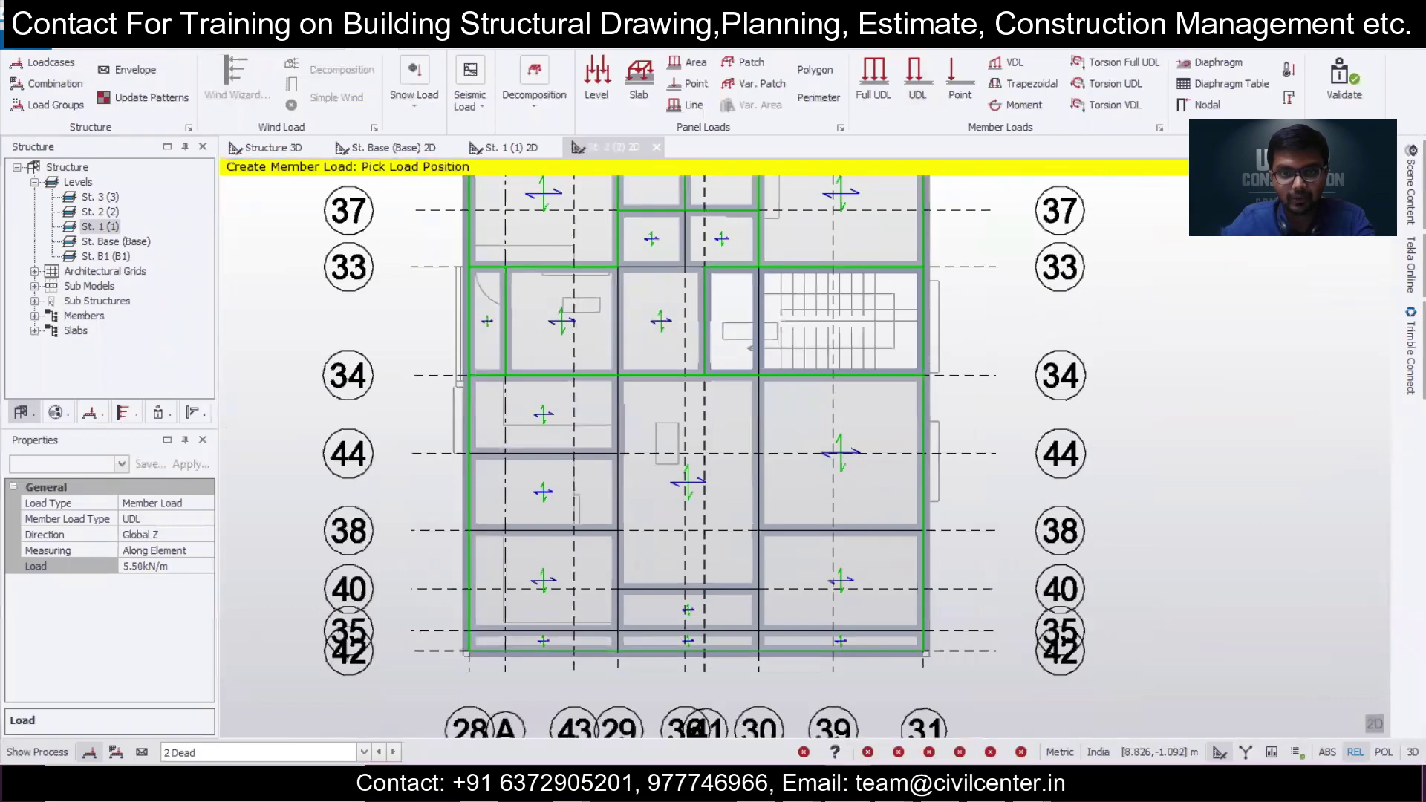
{"action": "key", "text": "alt+Tab"}
{"action": "middle_click_drag", "start_coordinate": [747, 554], "coordinate": [732, 465]}
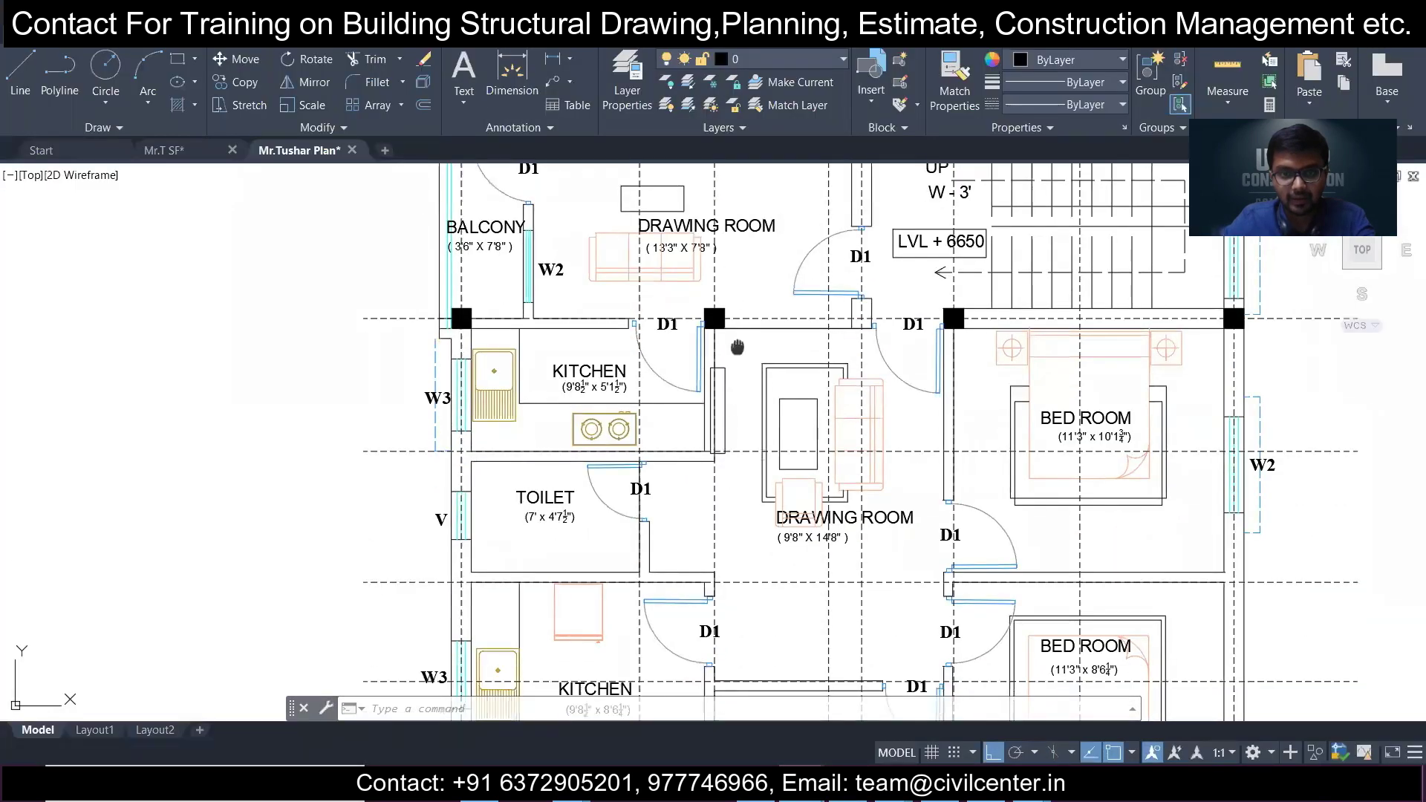
{"action": "middle_click_drag", "start_coordinate": [737, 346], "coordinate": [735, 320]}
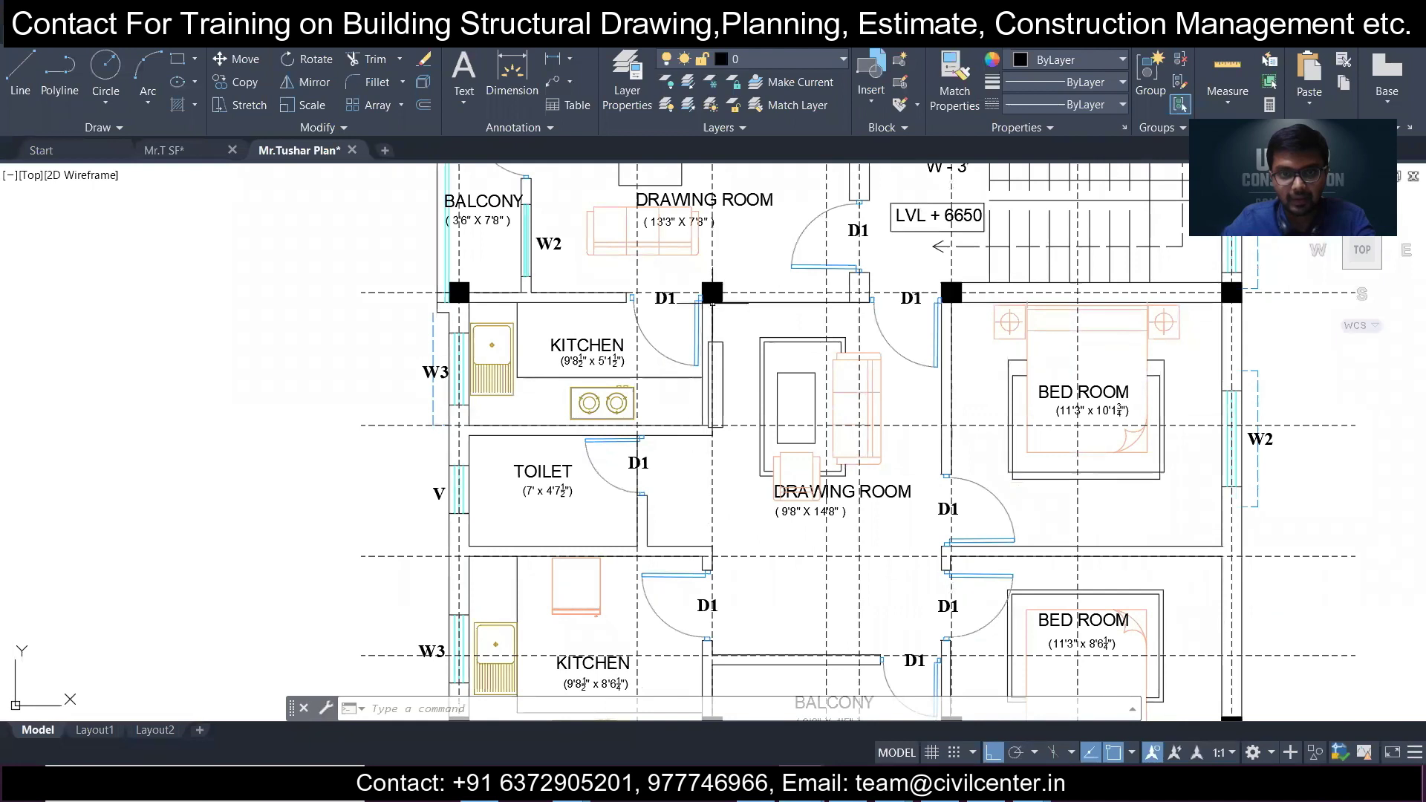
{"action": "key", "text": "alt+Tab"}
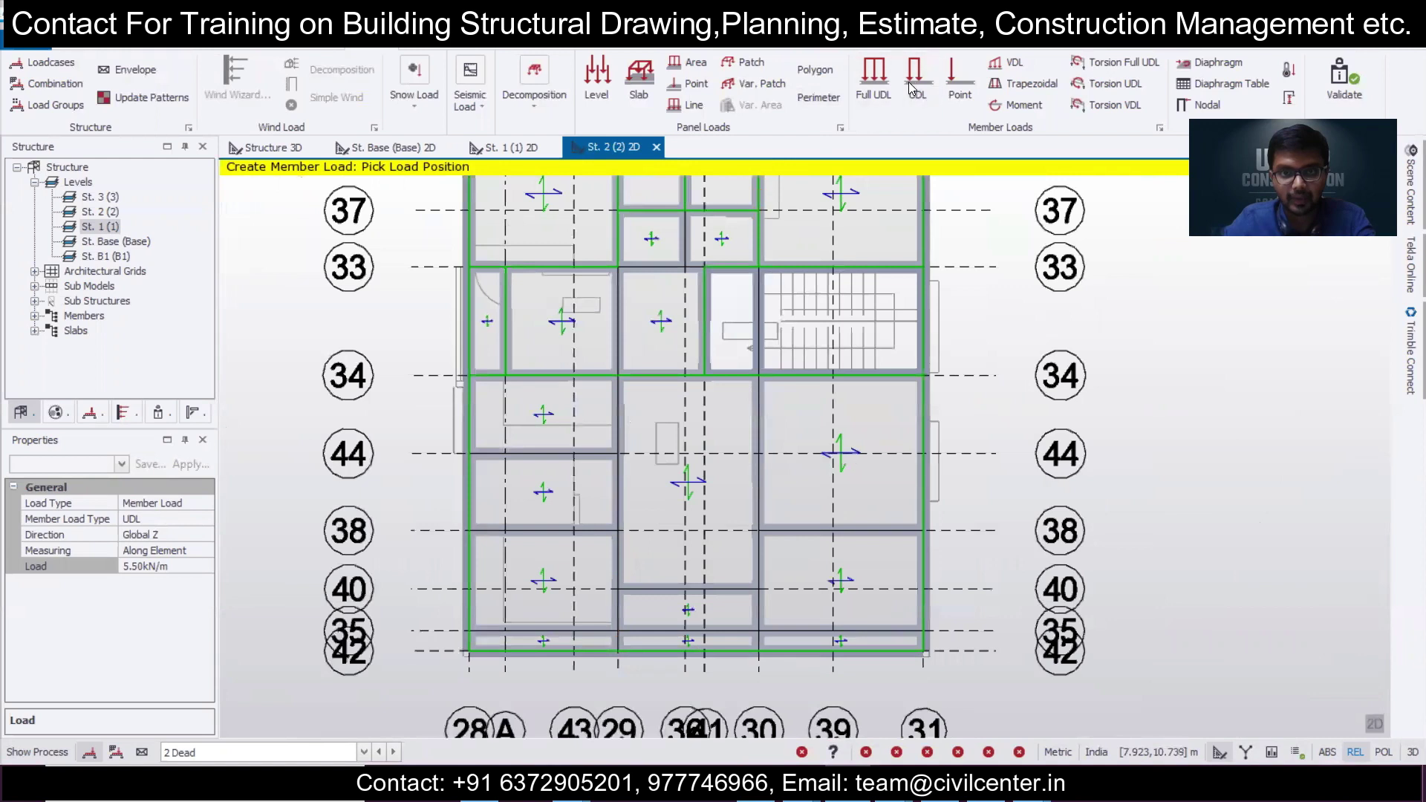
{"action": "scroll", "coordinate": [625, 424], "scroll_direction": "up", "scroll_amount": 2}
{"action": "left_click", "coordinate": [614, 355]}
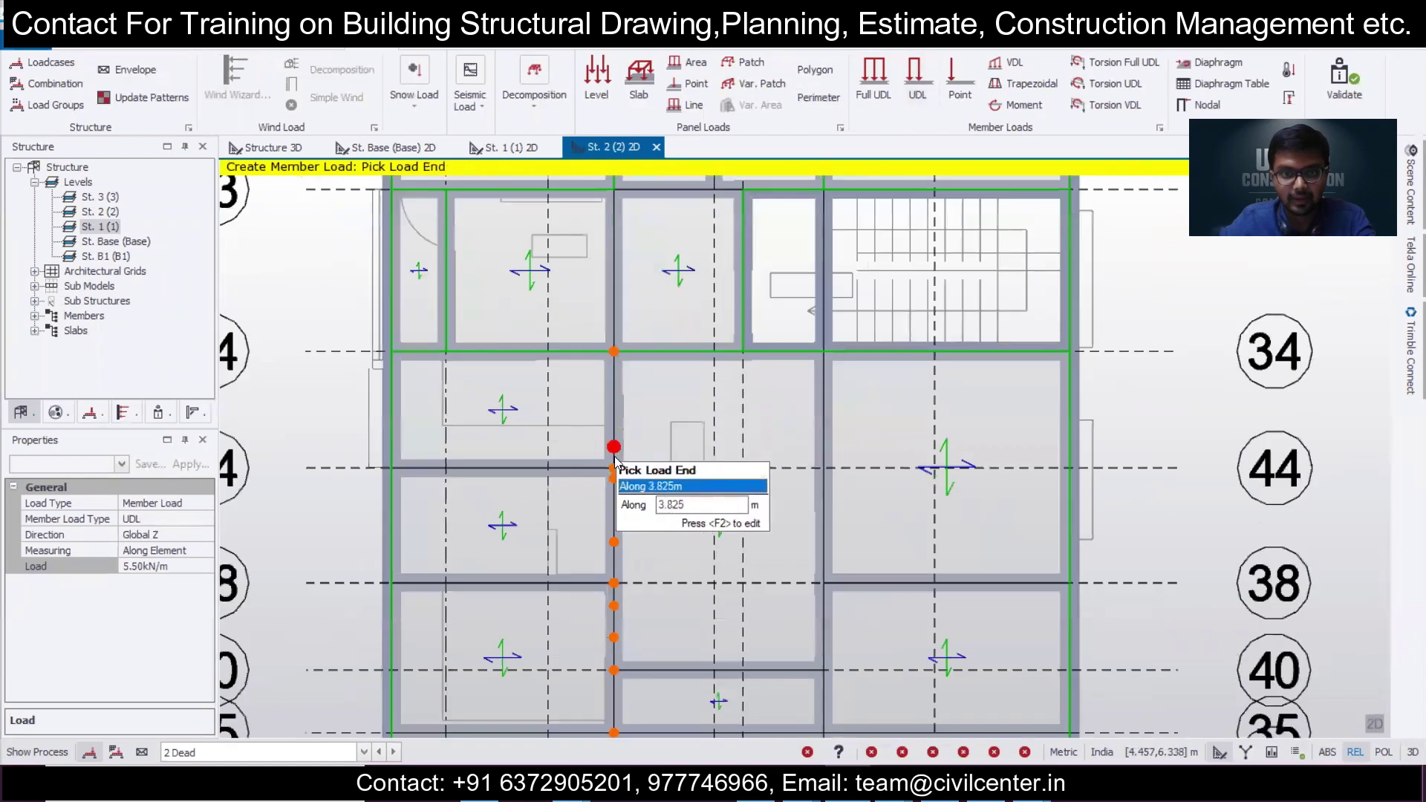
{"action": "left_click", "coordinate": [614, 468]}
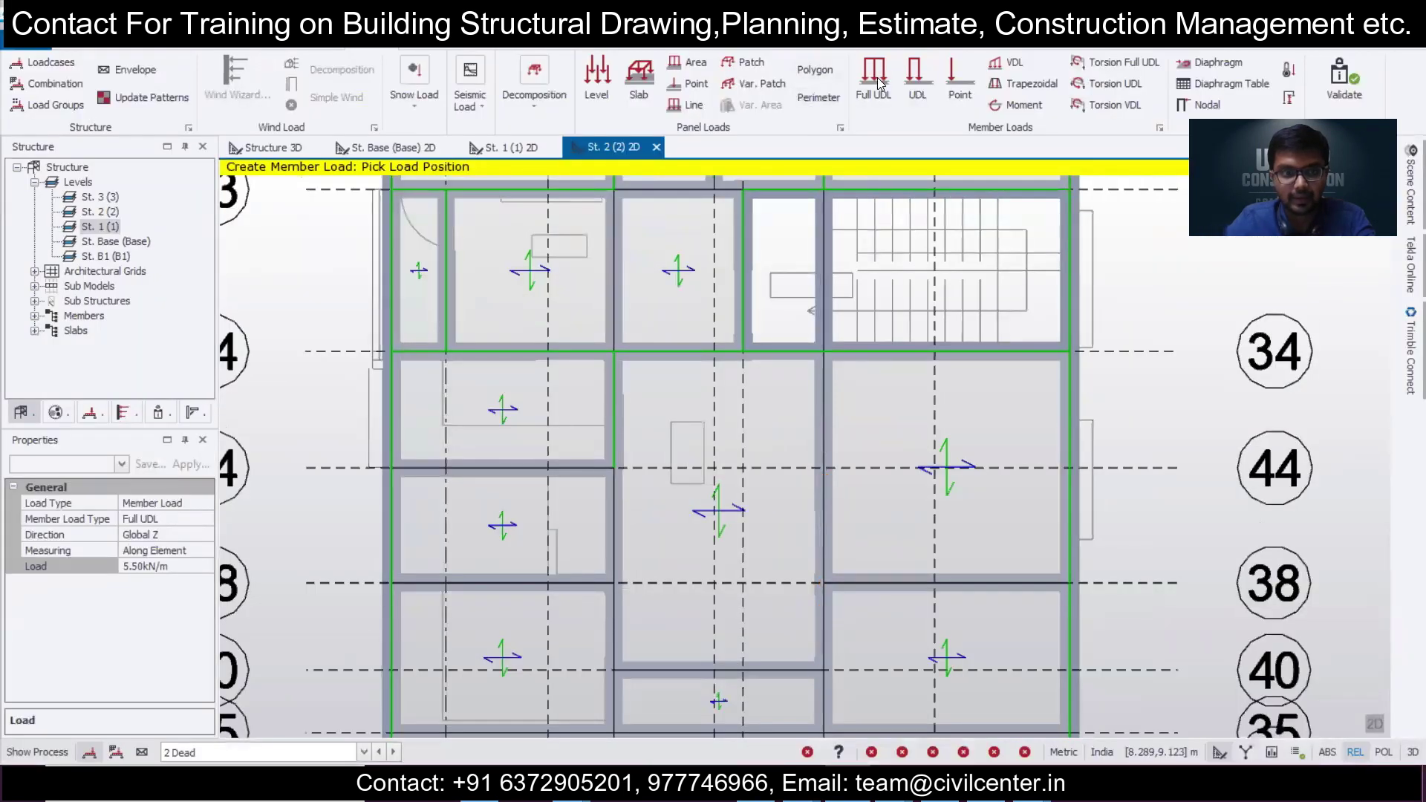
{"action": "left_click", "coordinate": [450, 469]}
Examine the toilet bay between grids 44 and 38 for a beam under its internal wall.
{"action": "middle_click_drag", "start_coordinate": [501, 634], "coordinate": [517, 507]}
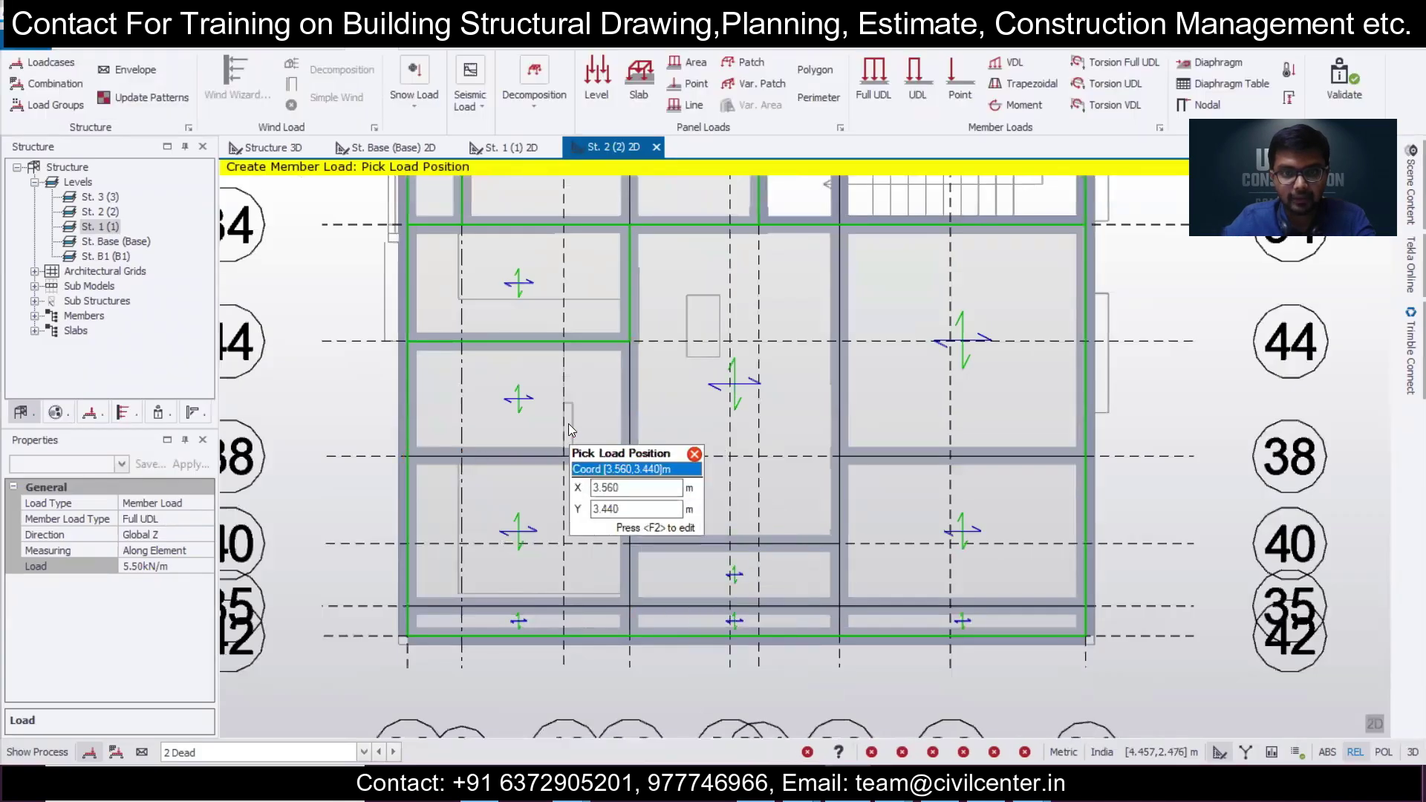
{"action": "scroll", "coordinate": [568, 416], "scroll_direction": "up", "scroll_amount": 2}
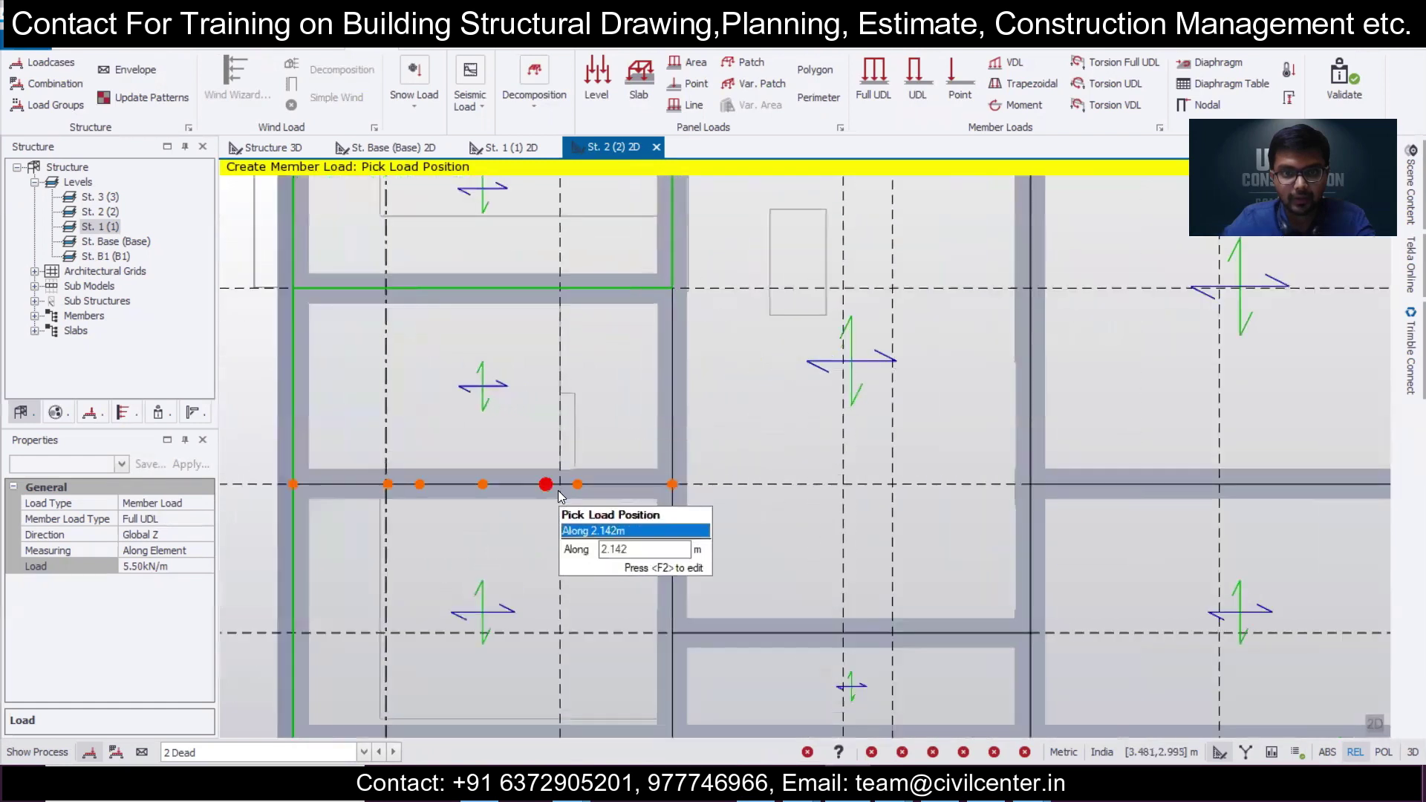
{"action": "scroll", "coordinate": [569, 456], "scroll_direction": "down", "scroll_amount": 2}
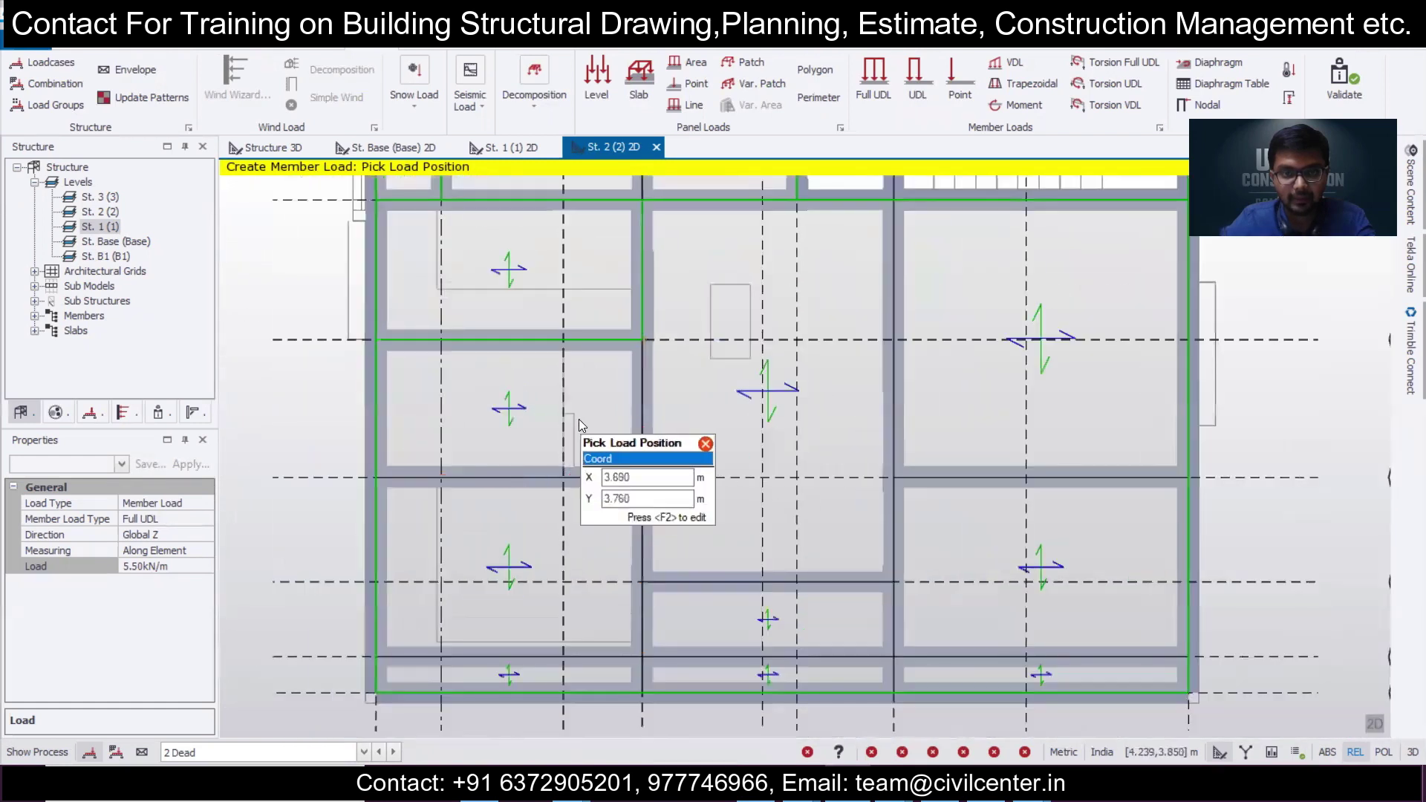
{"action": "scroll", "coordinate": [578, 419], "scroll_direction": "down", "scroll_amount": 3}
{"action": "scroll", "coordinate": [559, 471], "scroll_direction": "up", "scroll_amount": 2}
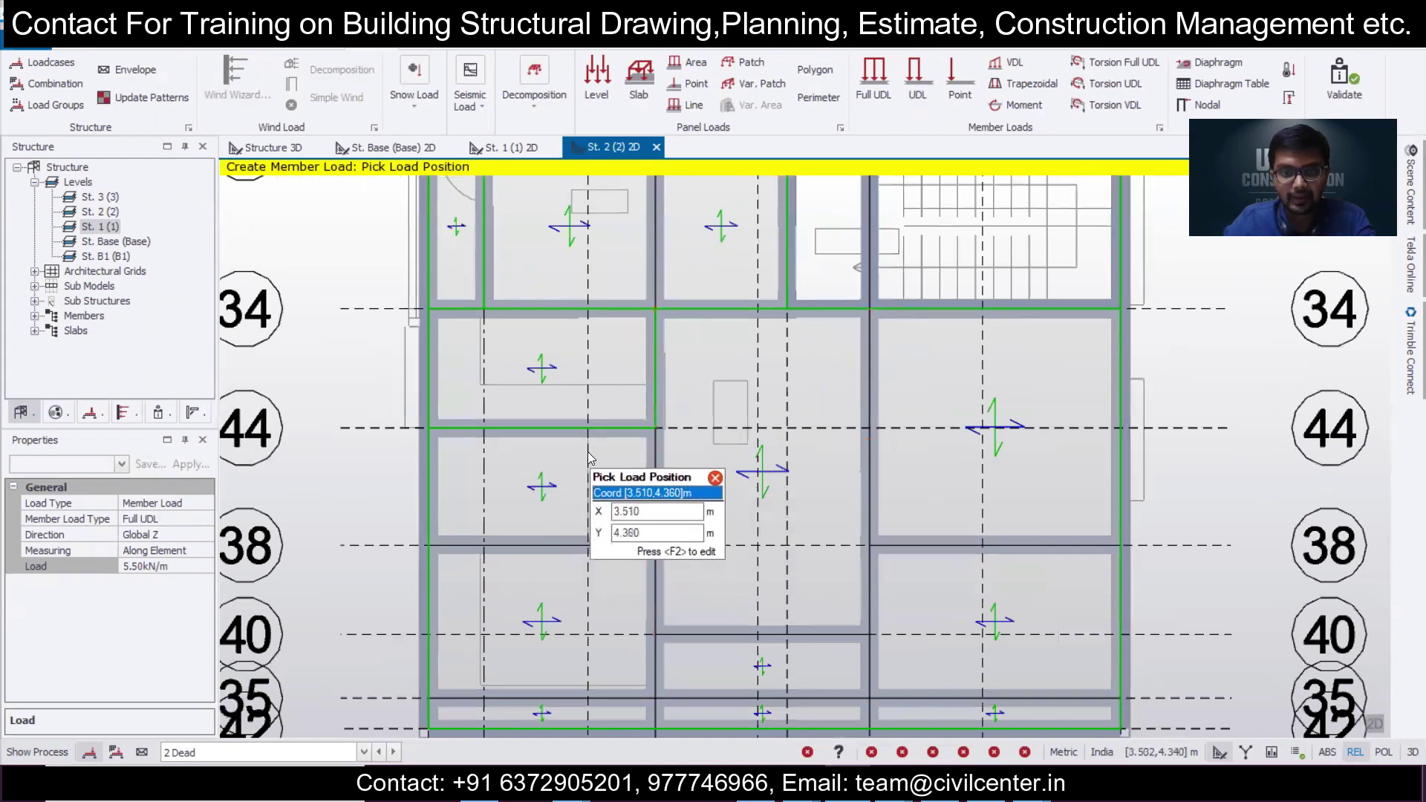
{"action": "scroll", "coordinate": [589, 457], "scroll_direction": "up", "scroll_amount": 2}
{"action": "scroll", "coordinate": [586, 401], "scroll_direction": "up", "scroll_amount": 2}
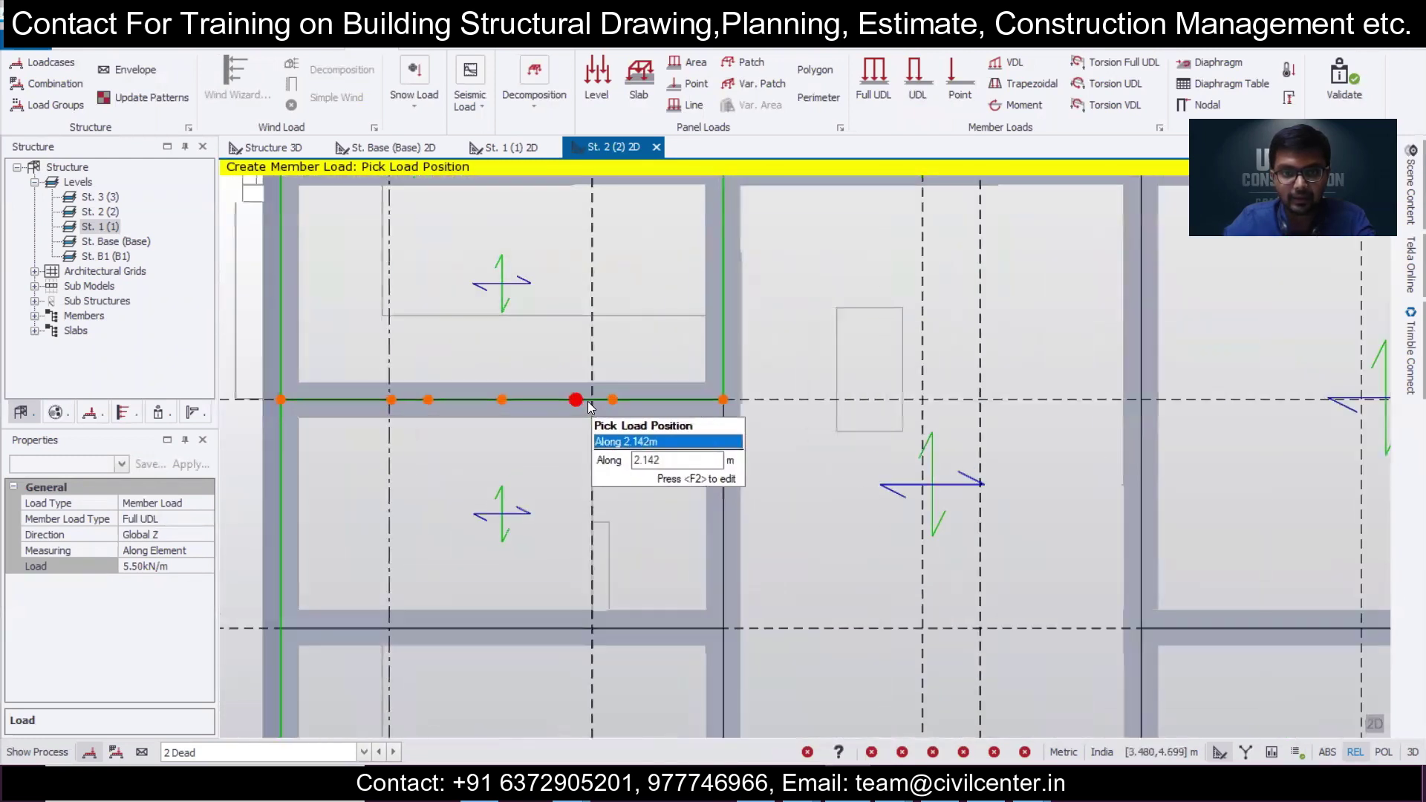
{"action": "scroll", "coordinate": [594, 445], "scroll_direction": "down", "scroll_amount": 3}
{"action": "scroll", "coordinate": [595, 493], "scroll_direction": "up", "scroll_amount": 3}
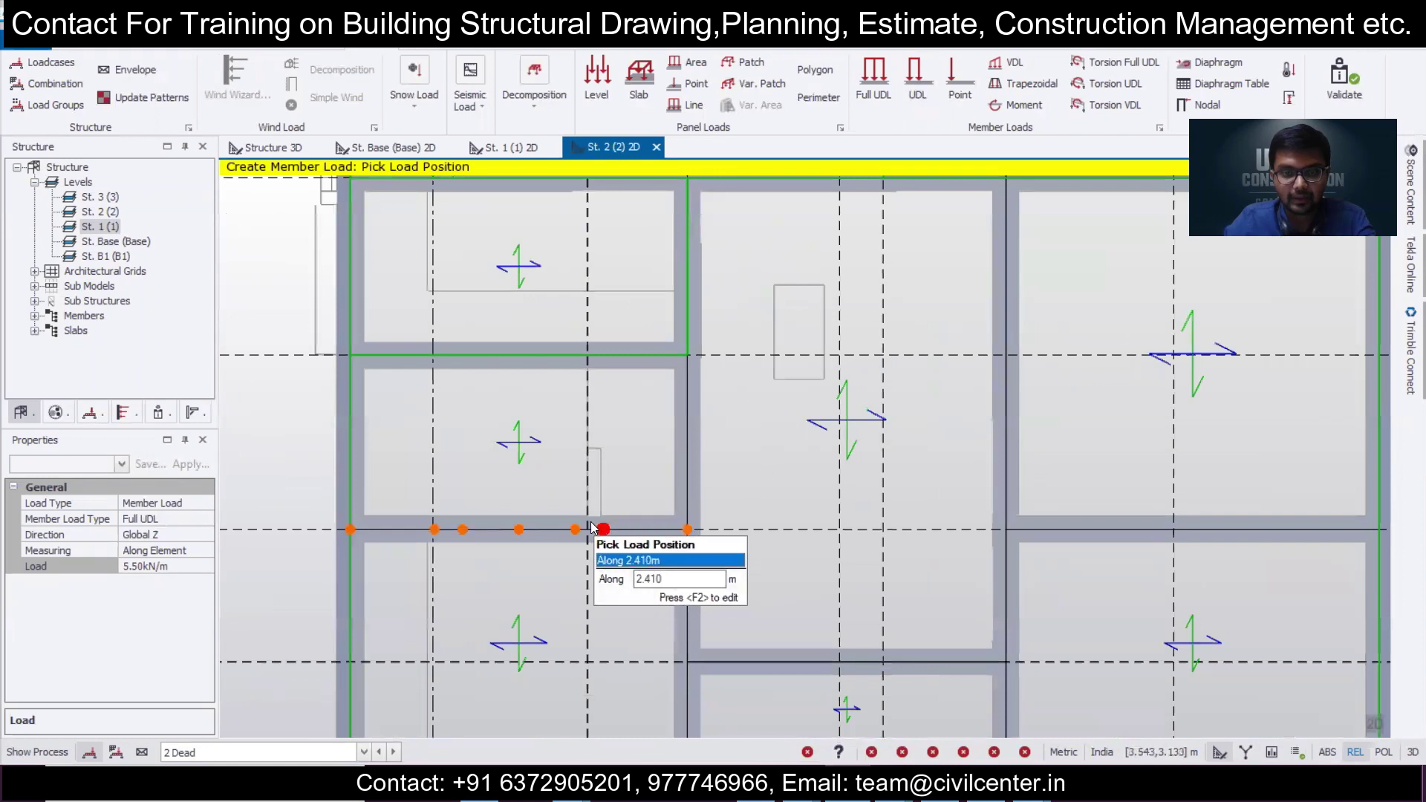
Leave the load command and hide the slab items in the St. 2 2D view to inspect the toilet bay's beams.
{"action": "key", "text": "Escape"}
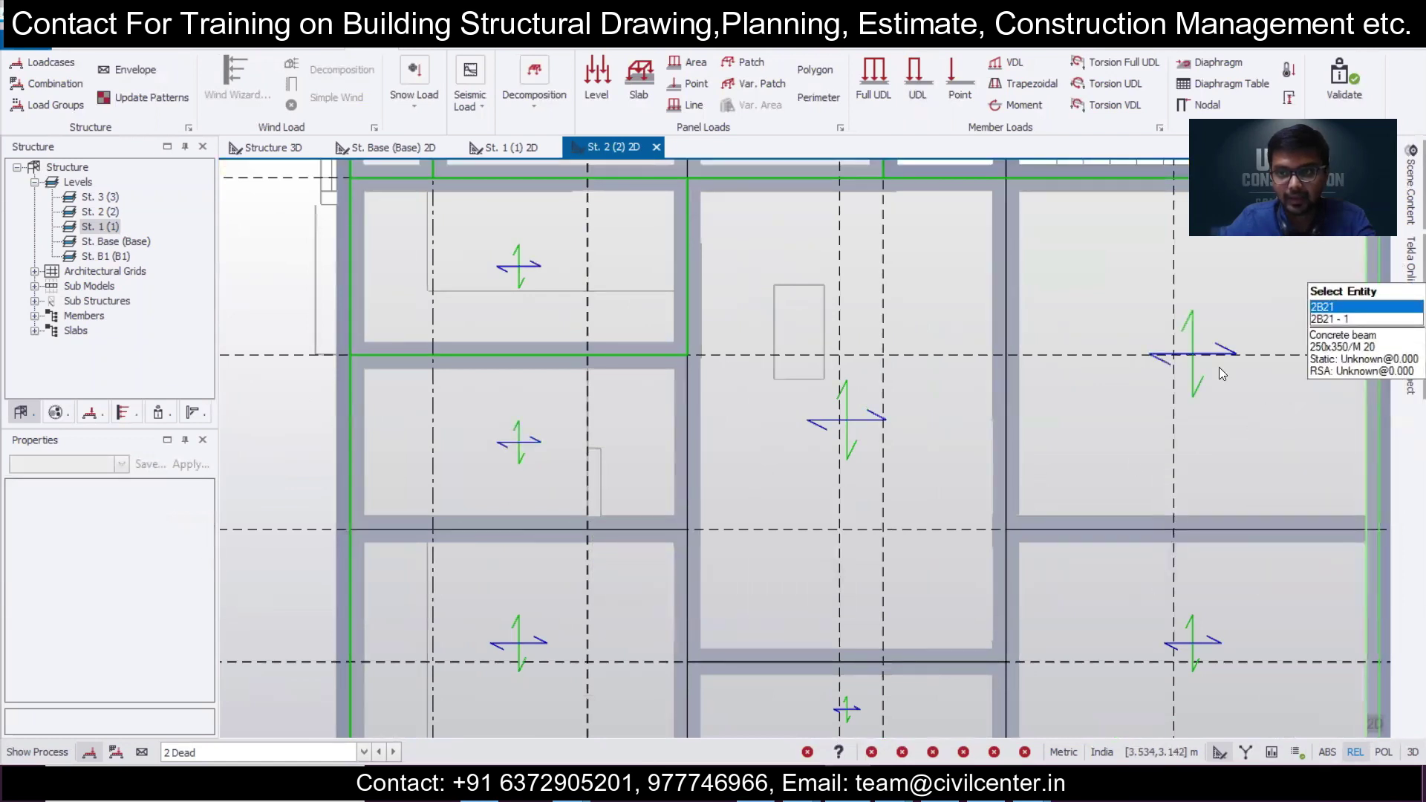
{"action": "left_click", "coordinate": [1411, 189]}
{"action": "left_click", "coordinate": [1165, 294]}
{"action": "scroll", "coordinate": [616, 527], "scroll_direction": "up", "scroll_amount": 2}
{"action": "scroll", "coordinate": [608, 508], "scroll_direction": "down", "scroll_amount": 2}
{"action": "scroll", "coordinate": [599, 499], "scroll_direction": "up", "scroll_amount": 2}
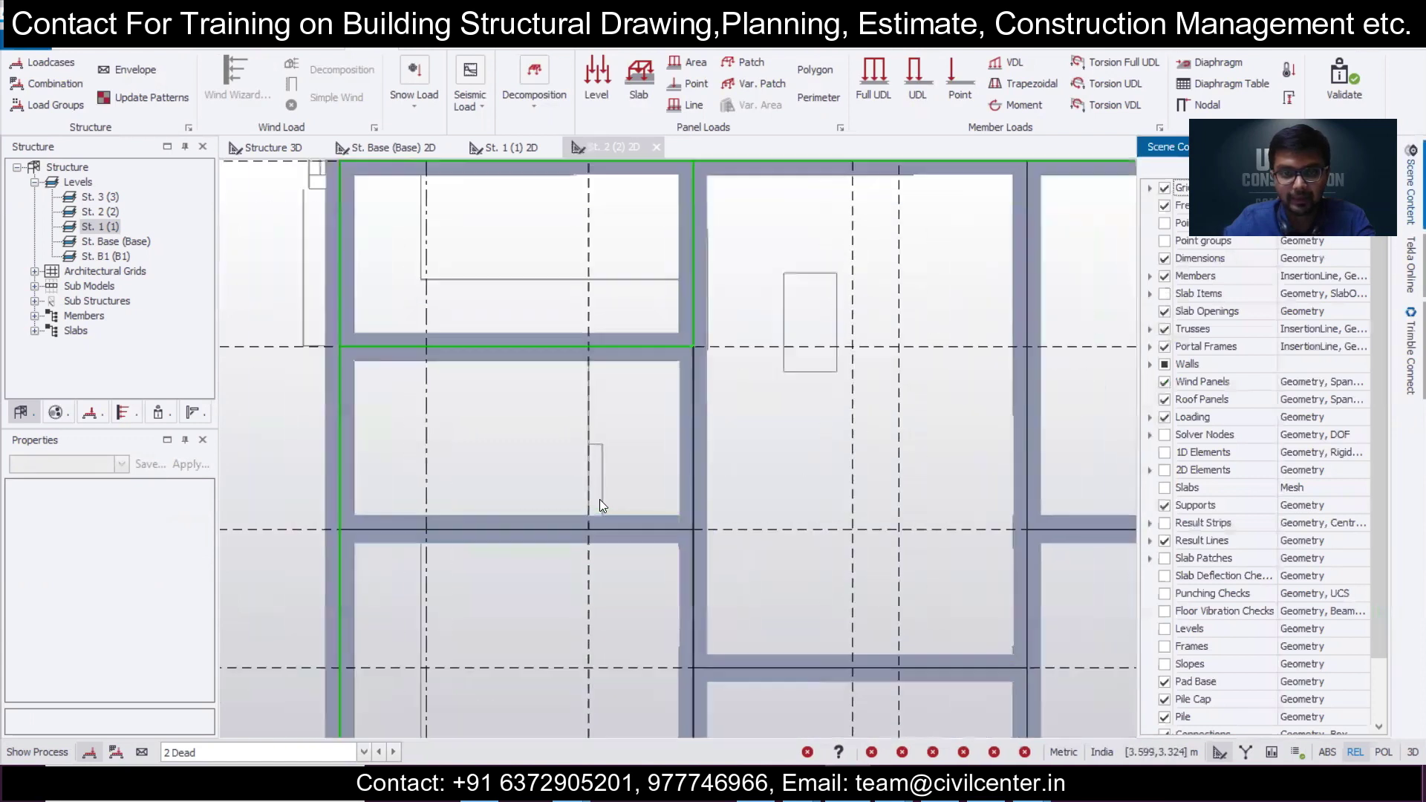
{"action": "scroll", "coordinate": [537, 523], "scroll_direction": "down", "scroll_amount": 3}
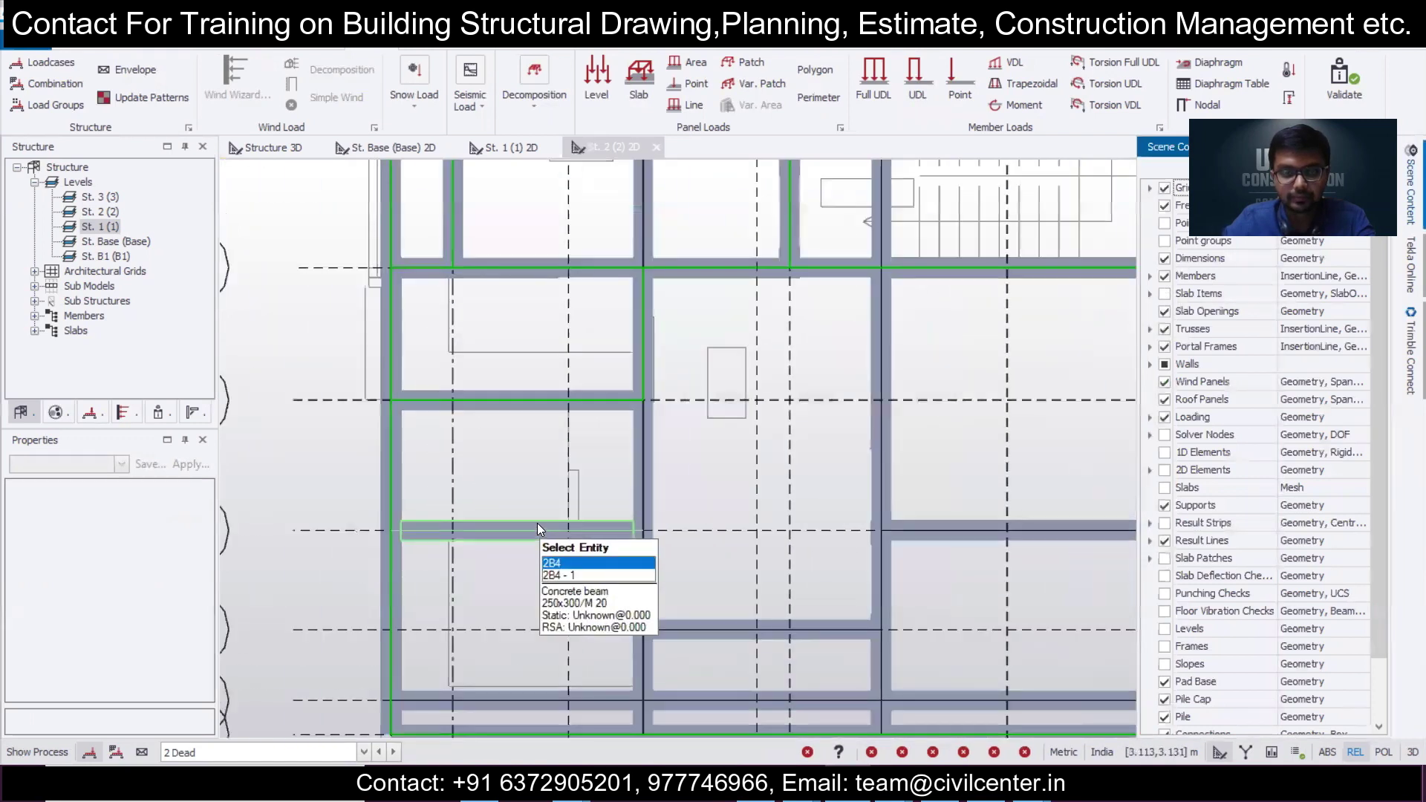
{"action": "scroll", "coordinate": [556, 546], "scroll_direction": "up", "scroll_amount": 2}
{"action": "scroll", "coordinate": [556, 547], "scroll_direction": "up", "scroll_amount": 2}
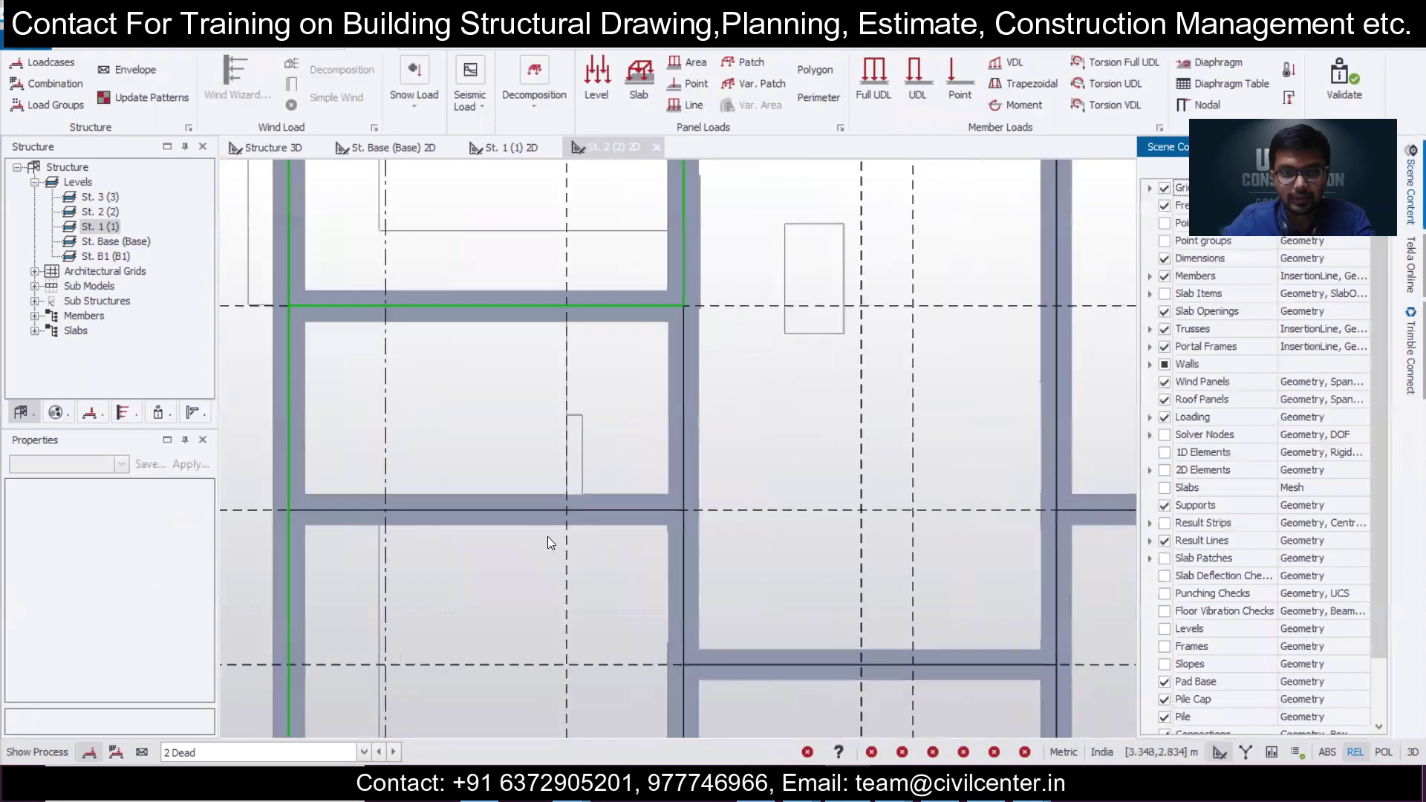
{"action": "left_click", "coordinate": [247, 47]}
{"action": "left_click", "coordinate": [486, 73]}
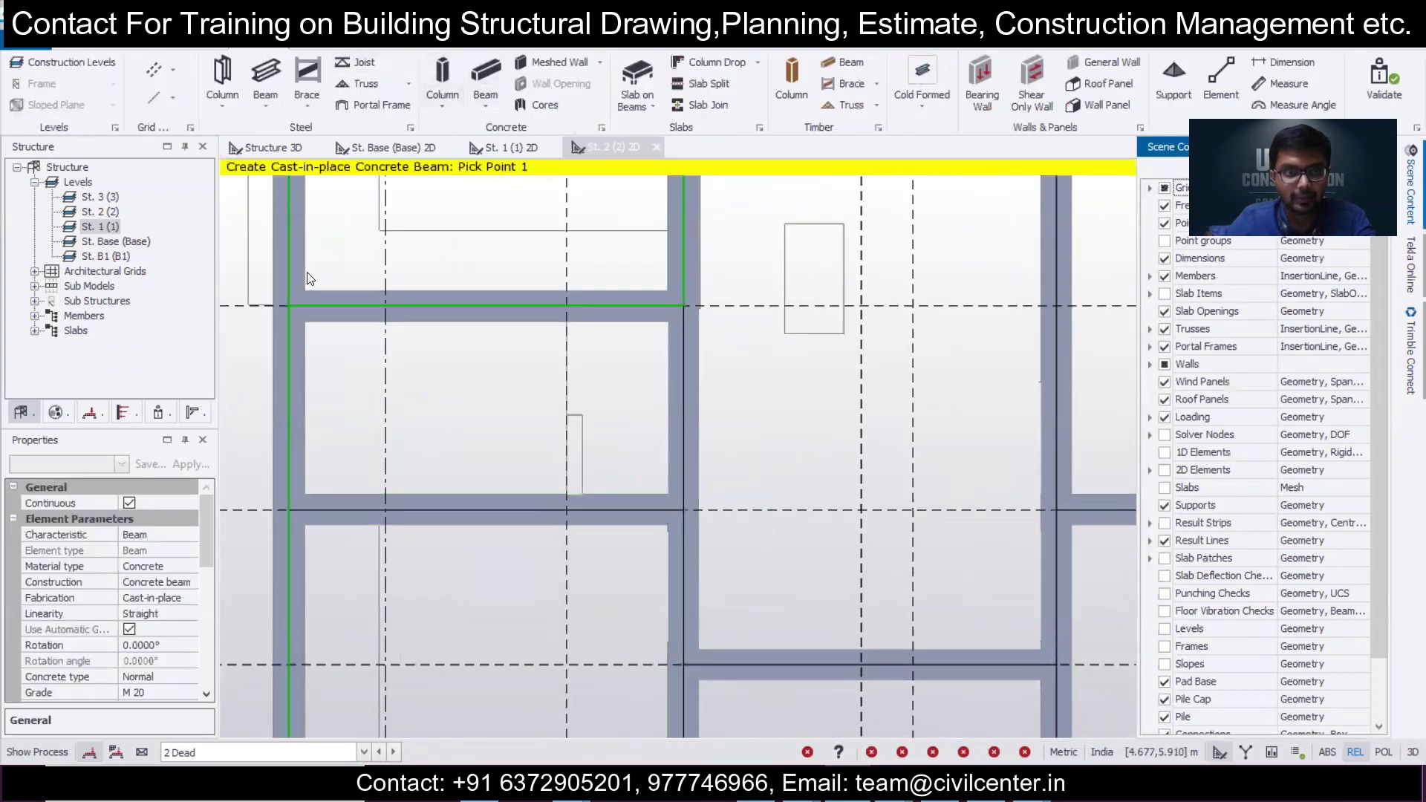
{"action": "left_click", "coordinate": [125, 464]}
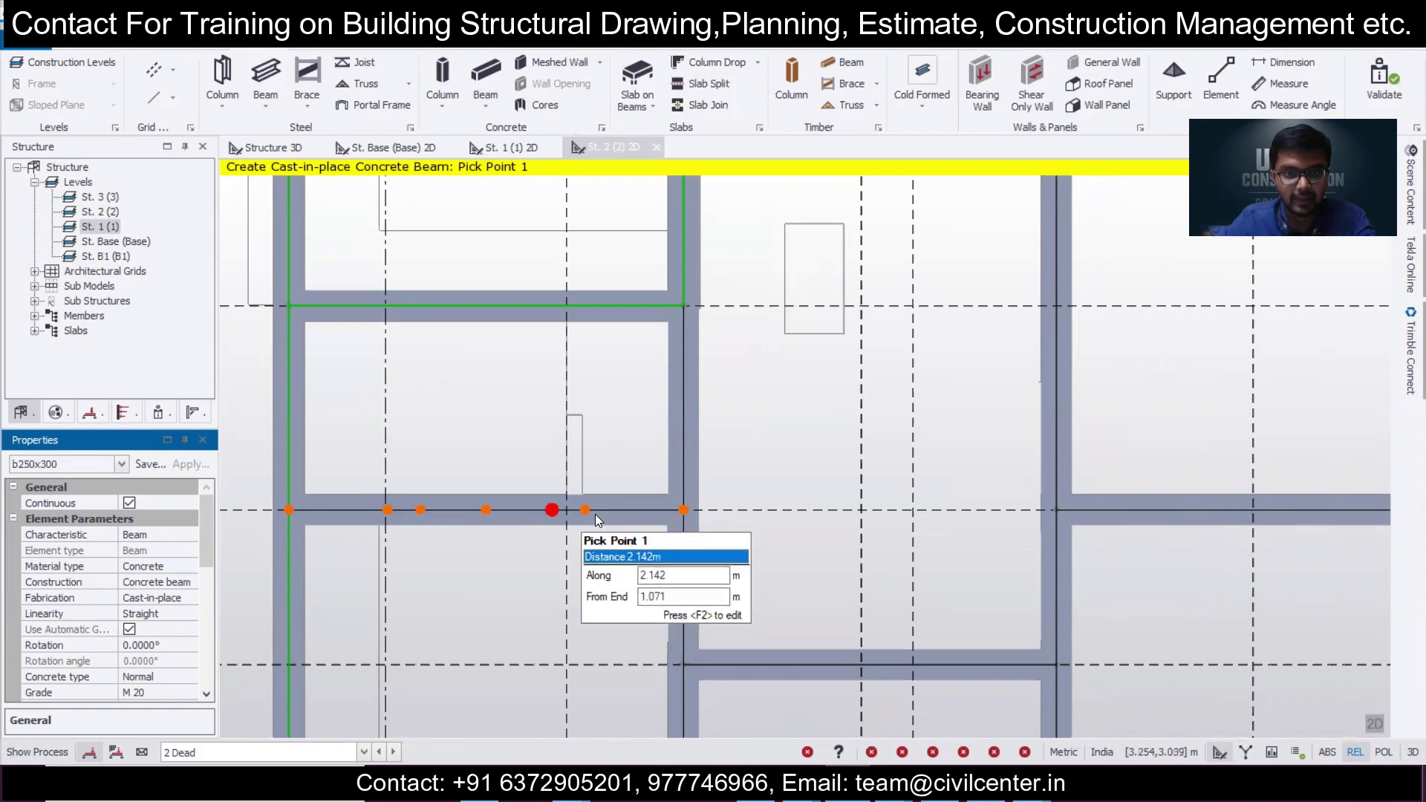
{"action": "scroll", "coordinate": [595, 514], "scroll_direction": "up", "scroll_amount": 5}
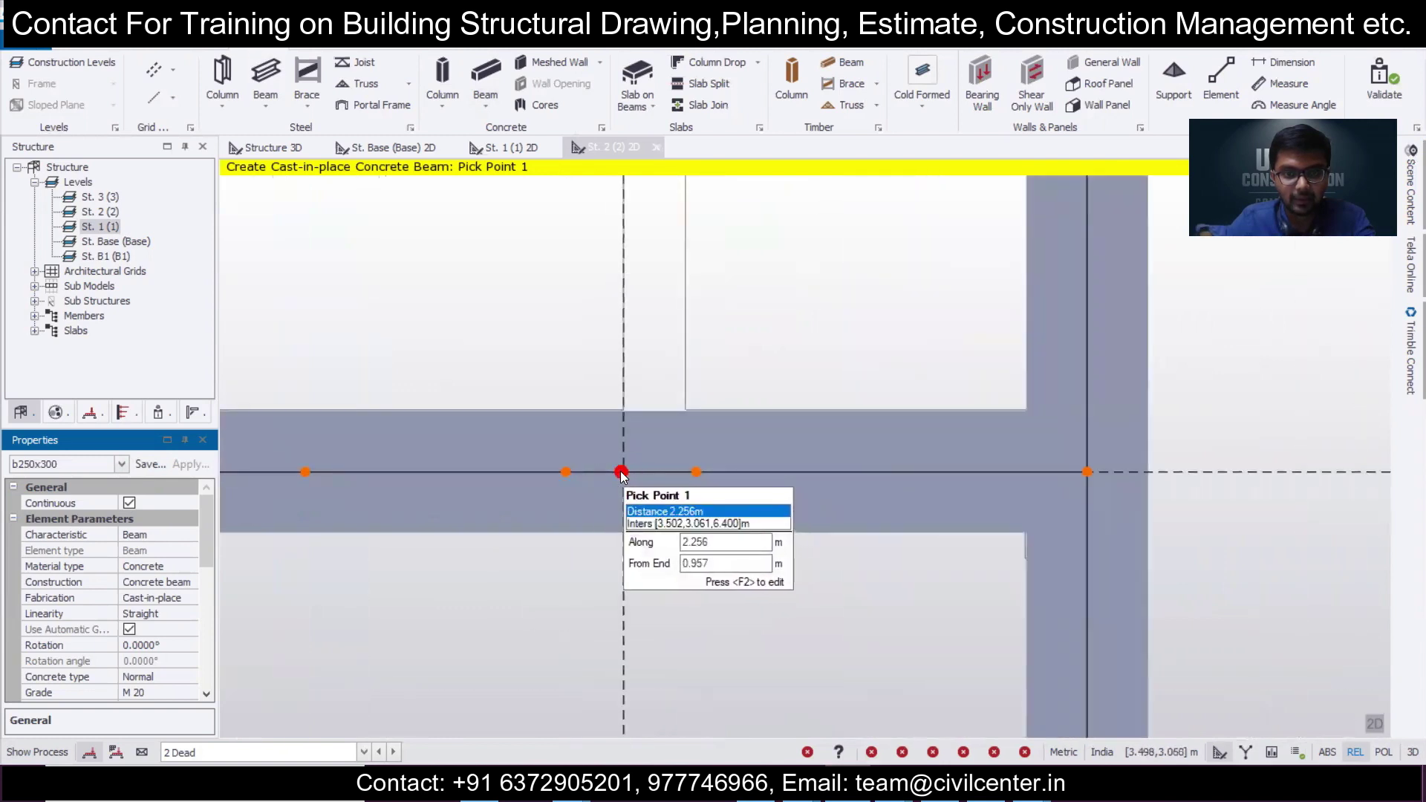
{"action": "scroll", "coordinate": [625, 474], "scroll_direction": "down", "scroll_amount": 1}
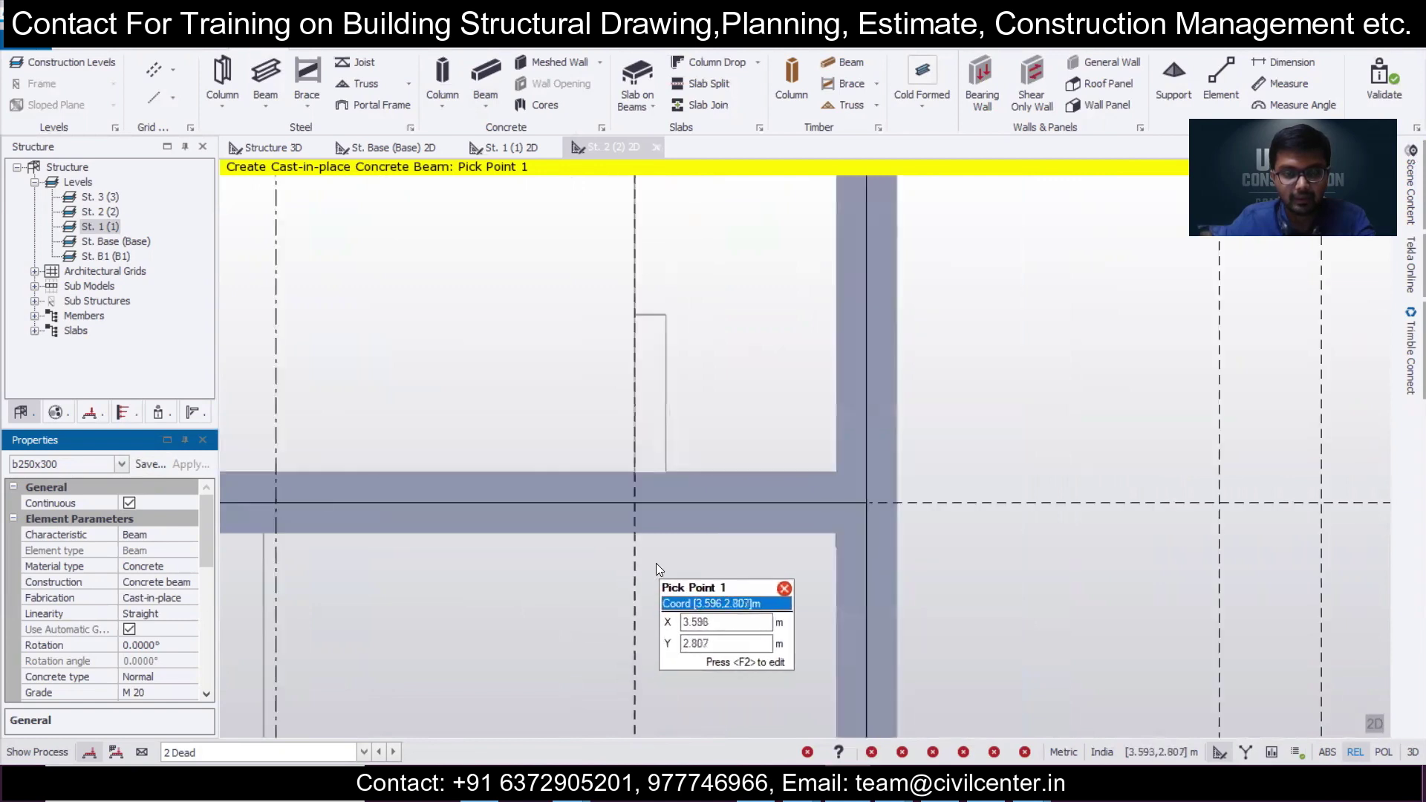
{"action": "scroll", "coordinate": [656, 563], "scroll_direction": "down", "scroll_amount": 2}
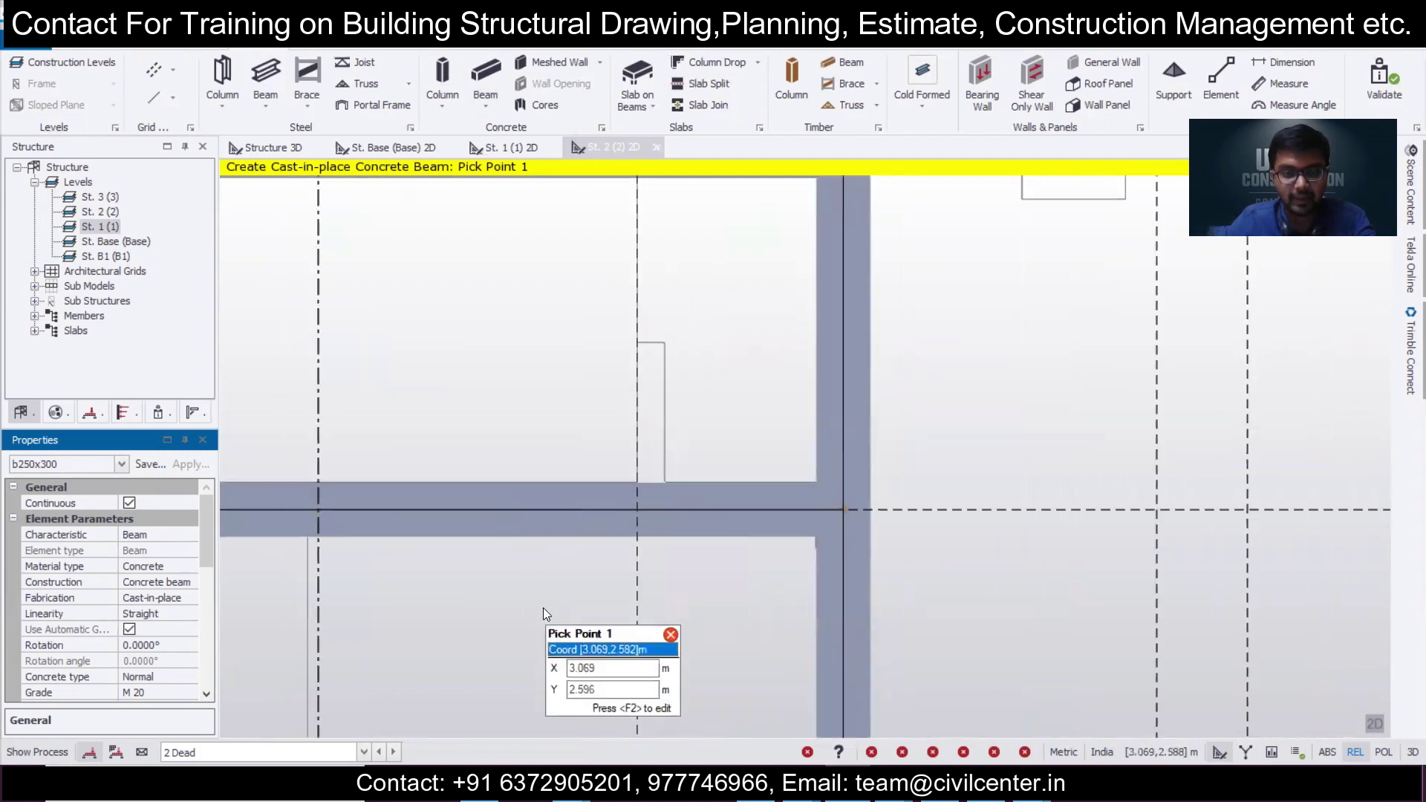
{"action": "key", "text": "Escape"}
{"action": "left_click", "coordinate": [599, 531]}
{"action": "scroll", "coordinate": [599, 530], "scroll_direction": "down", "scroll_amount": 2}
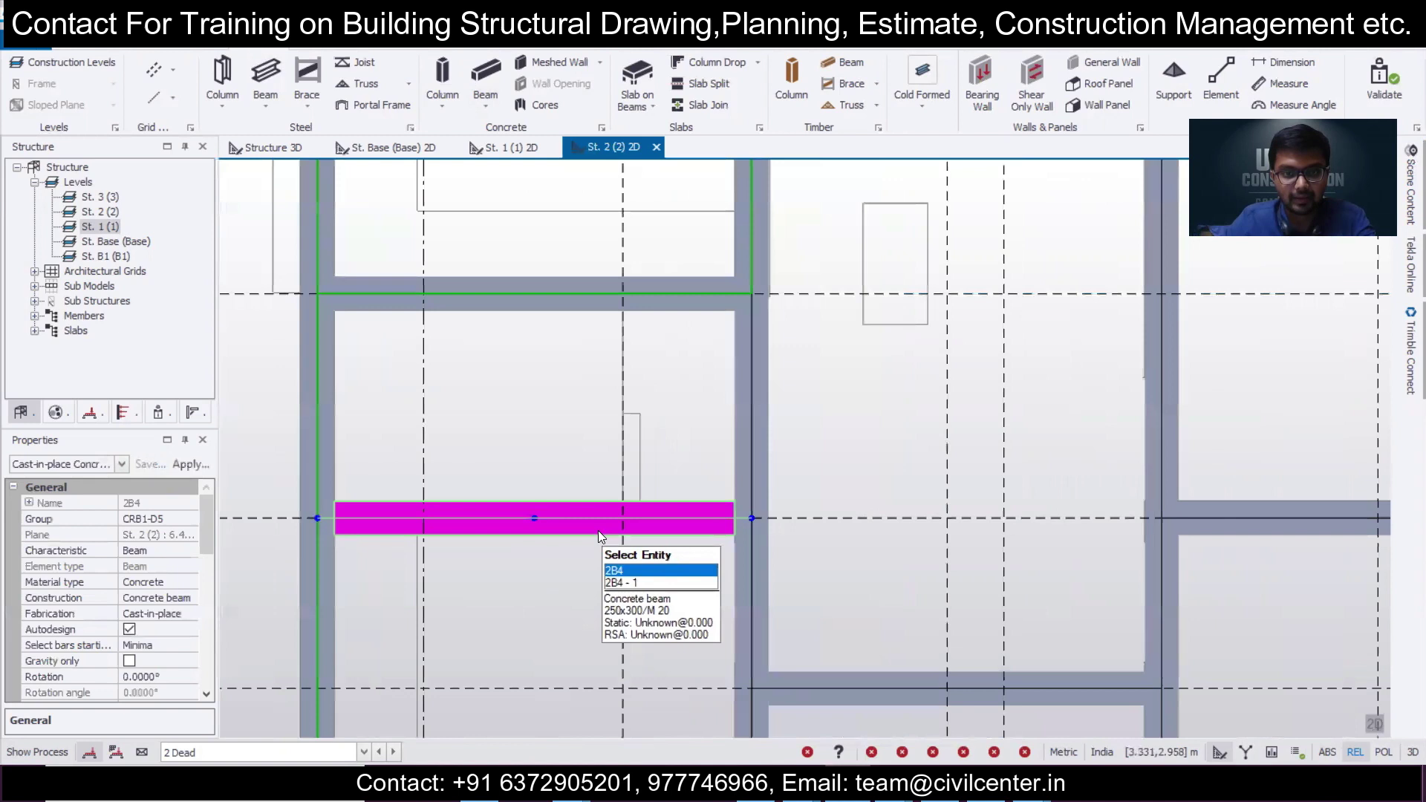
{"action": "scroll", "coordinate": [599, 530], "scroll_direction": "up", "scroll_amount": 2}
{"action": "scroll", "coordinate": [599, 530], "scroll_direction": "down", "scroll_amount": 1}
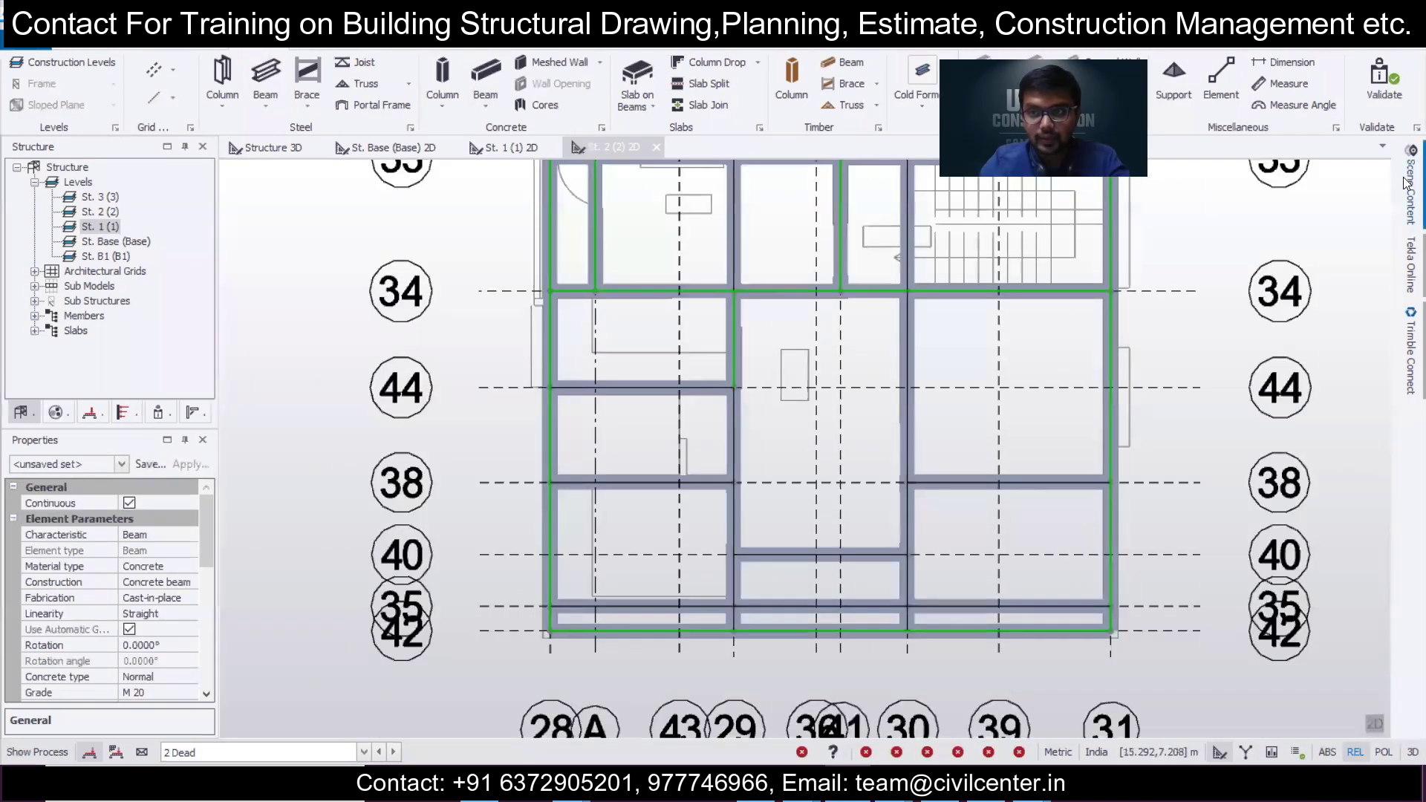
Hide the members in the St. 2 2D view while keeping the slab items hidden.
{"action": "left_click", "coordinate": [1404, 190]}
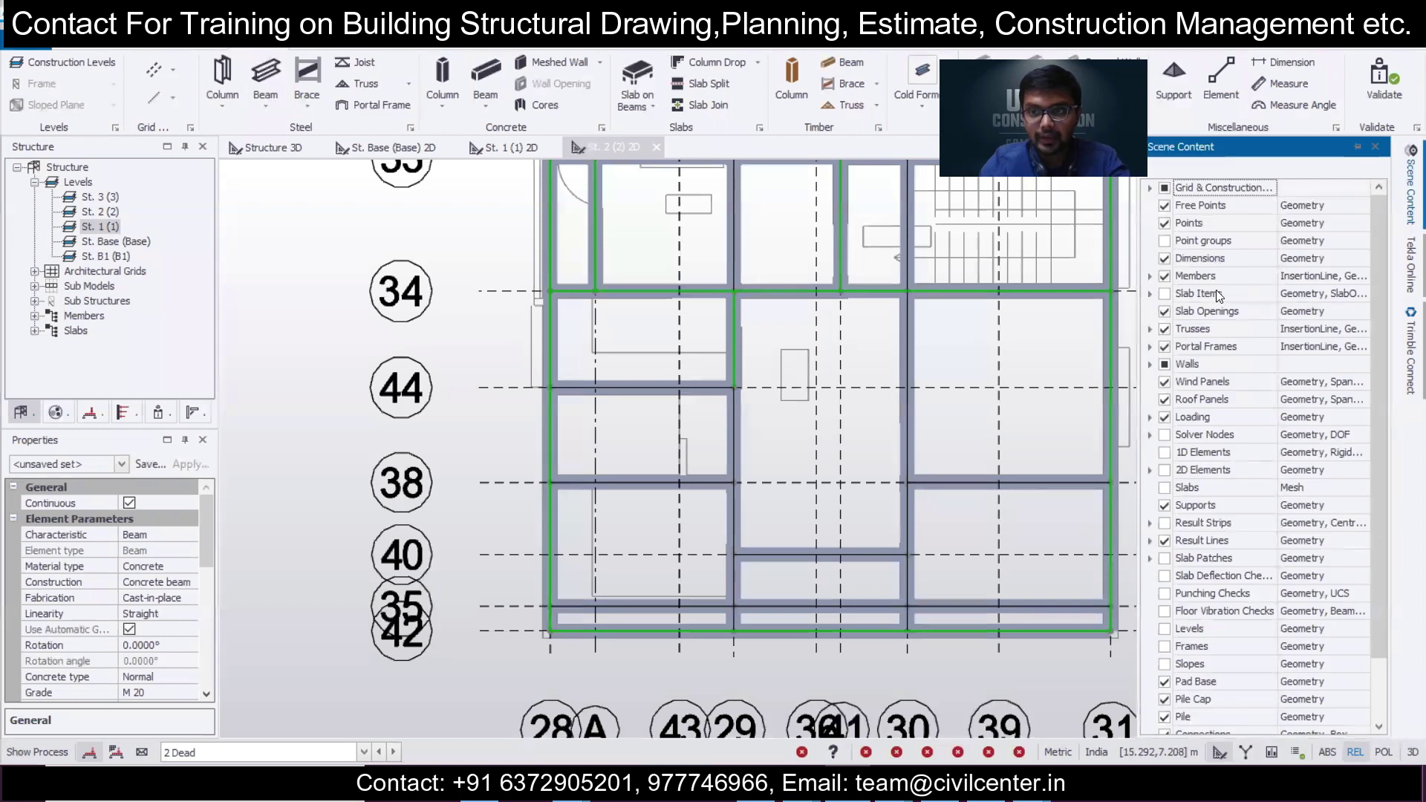
{"action": "left_click", "coordinate": [1165, 295]}
{"action": "left_click", "coordinate": [1165, 295]}
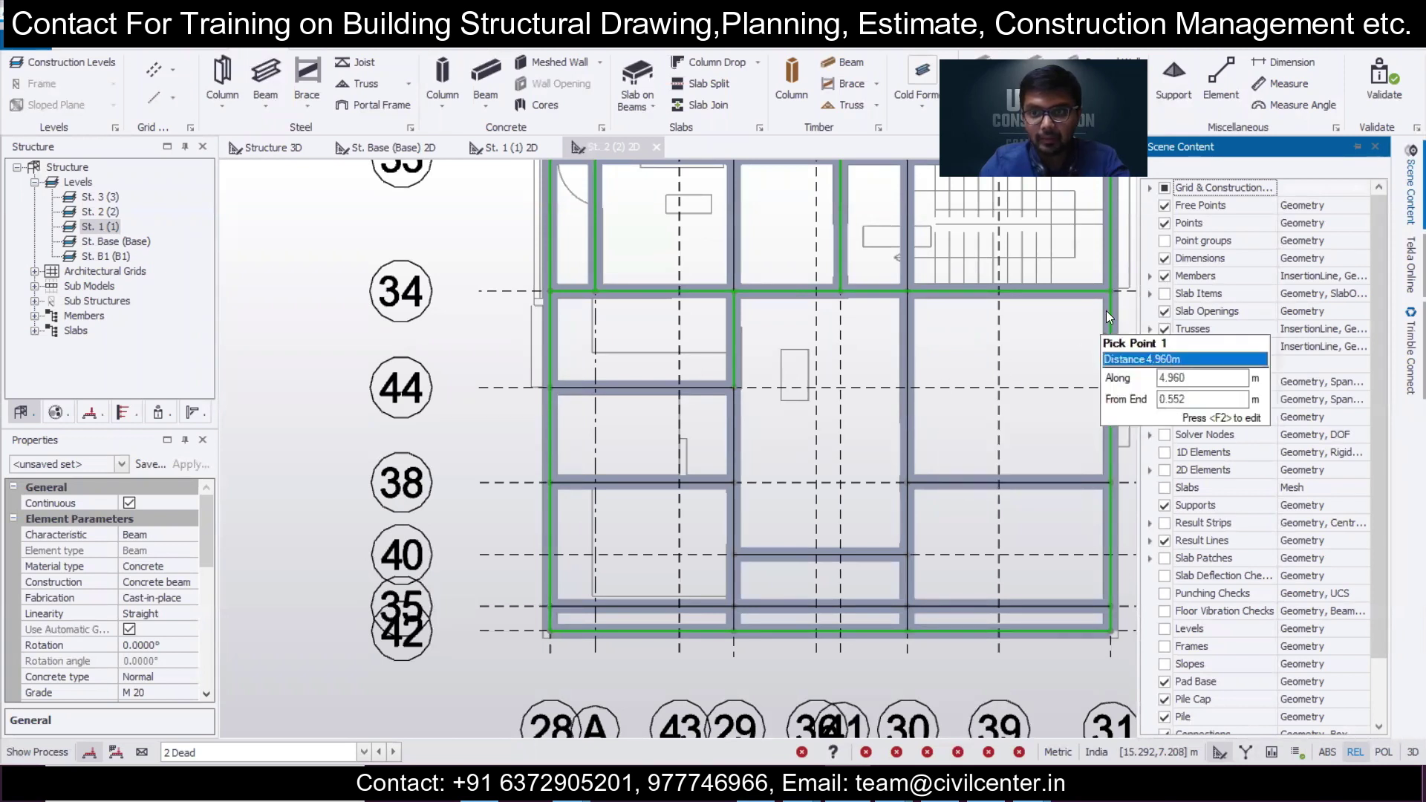
{"action": "left_click", "coordinate": [1163, 278]}
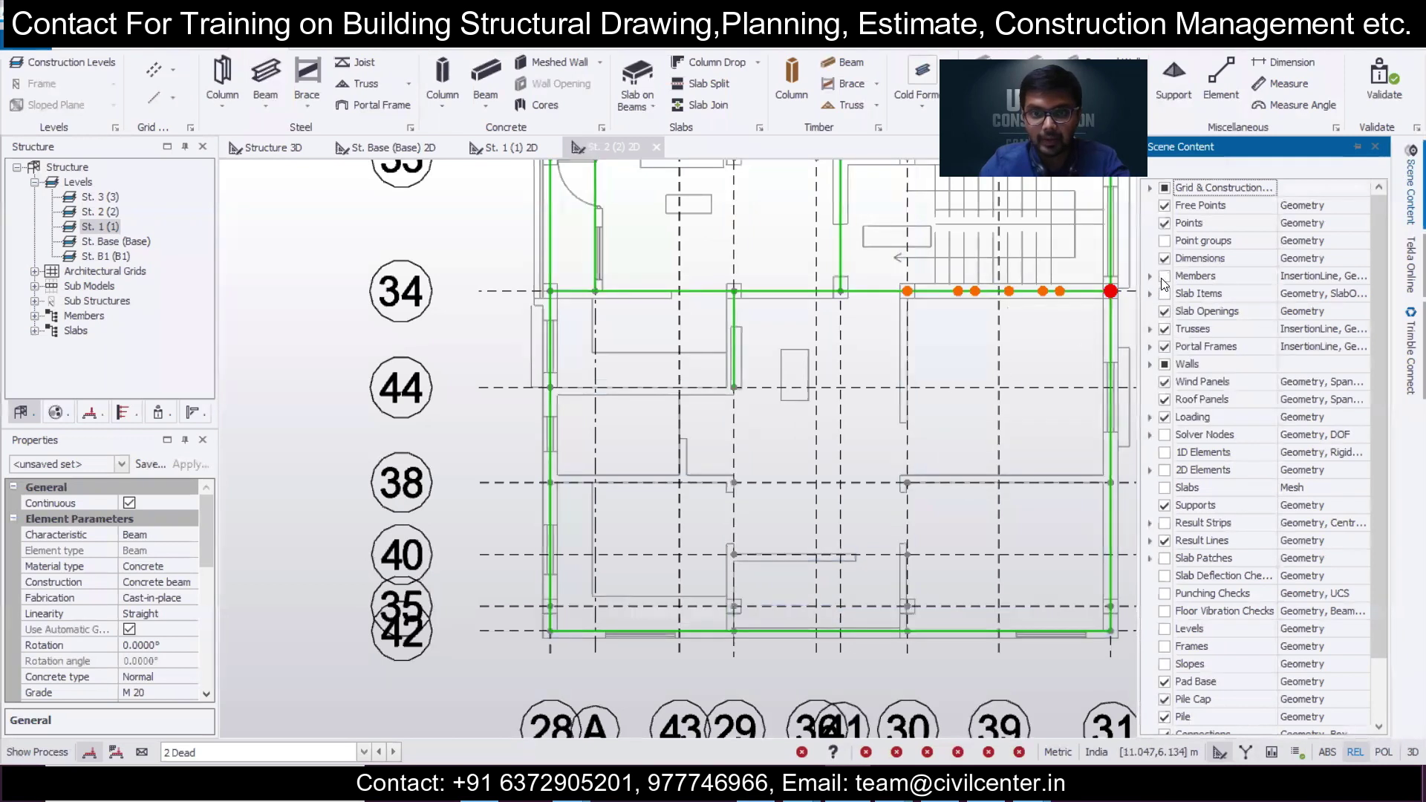
Create a b250x300 cast-in-place concrete beam along grid 43 from the toilet wall line near grid 38 to grid 44, and show the members again.
{"action": "scroll", "coordinate": [745, 432], "scroll_direction": "up", "scroll_amount": 5}
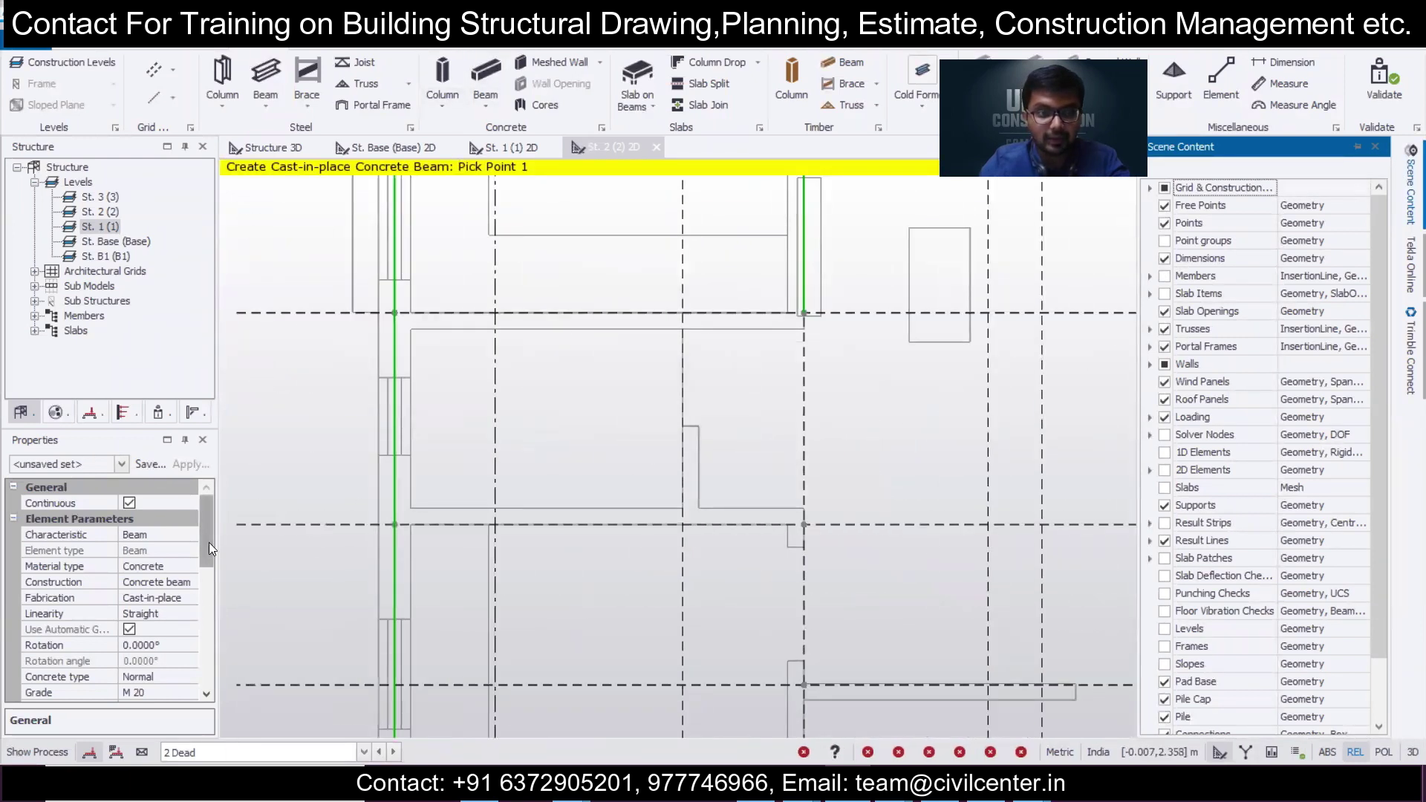
{"action": "left_click", "coordinate": [126, 466]}
{"action": "left_click", "coordinate": [45, 492]}
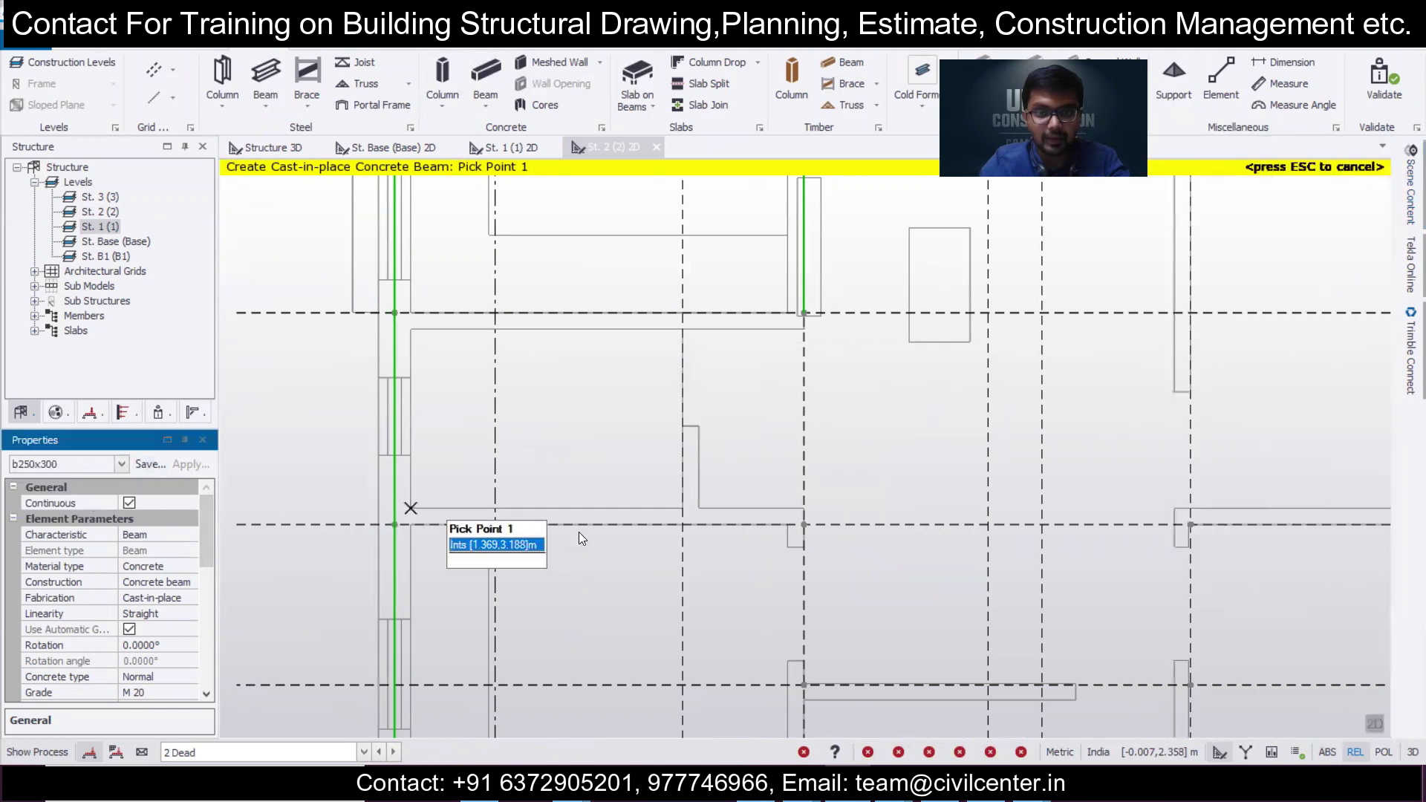
{"action": "left_click", "coordinate": [682, 507]}
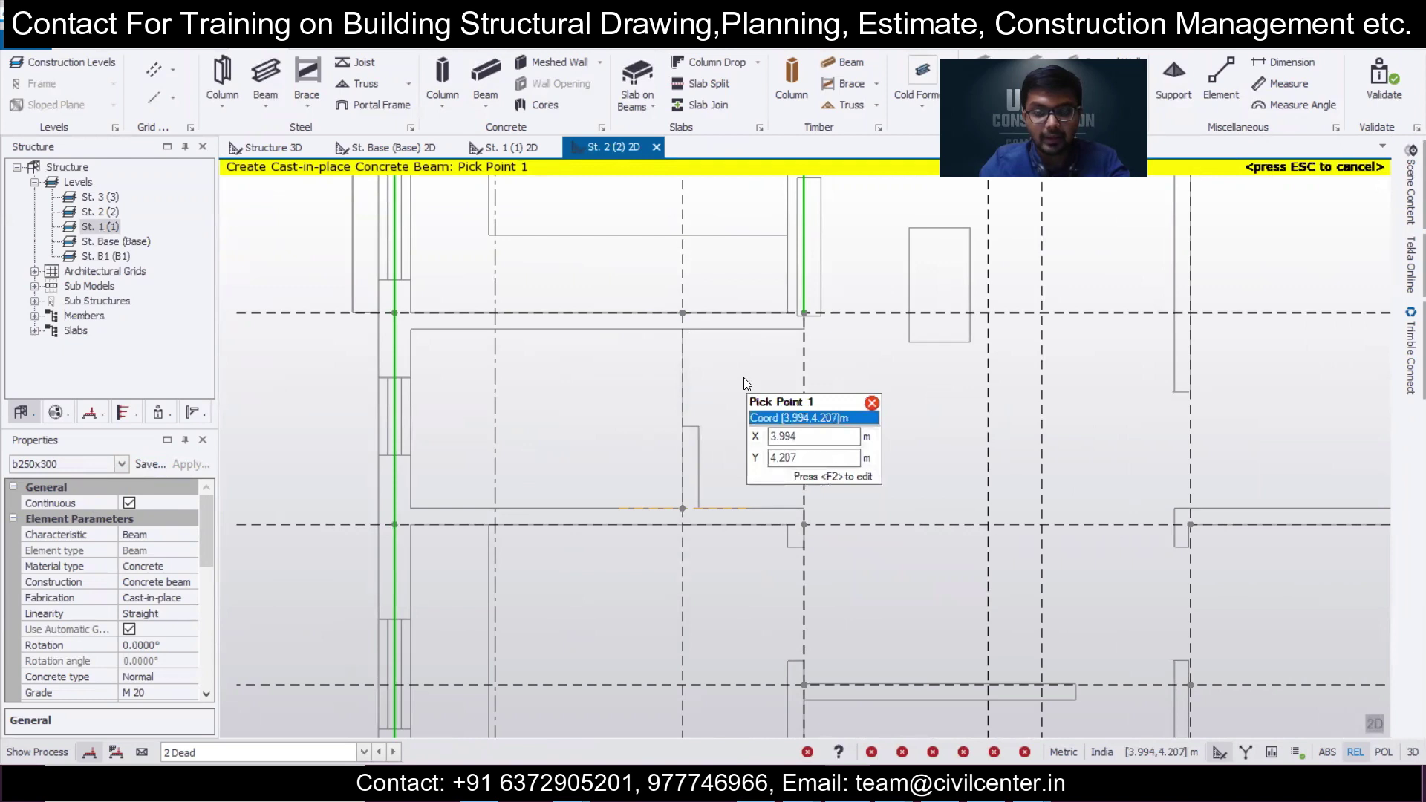
{"action": "key", "text": "Escape"}
{"action": "left_click", "coordinate": [1410, 189]}
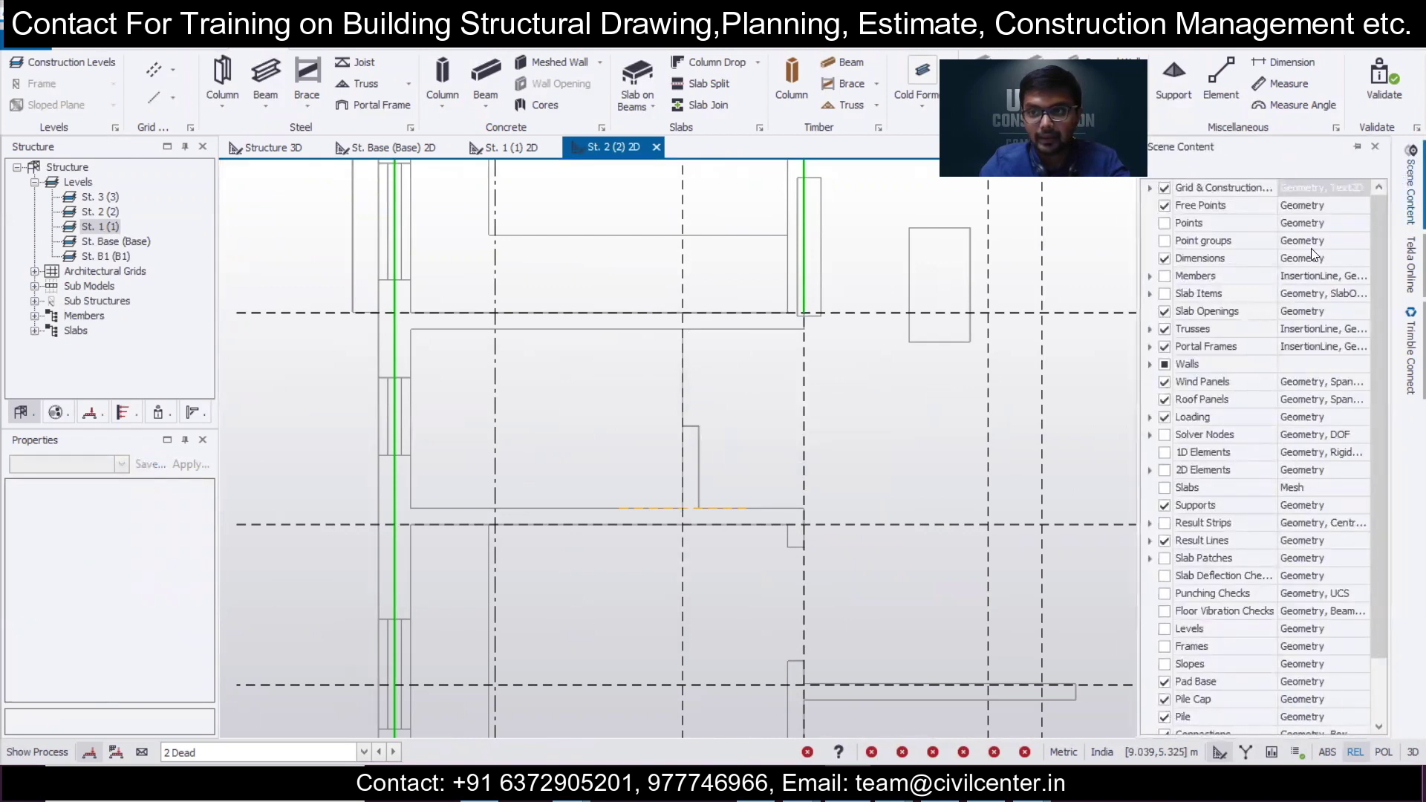
{"action": "left_click", "coordinate": [1166, 278]}
Set the releases at both ends of the new grid 43 beam to Pin and deselect the beam.
{"action": "left_click", "coordinate": [689, 420]}
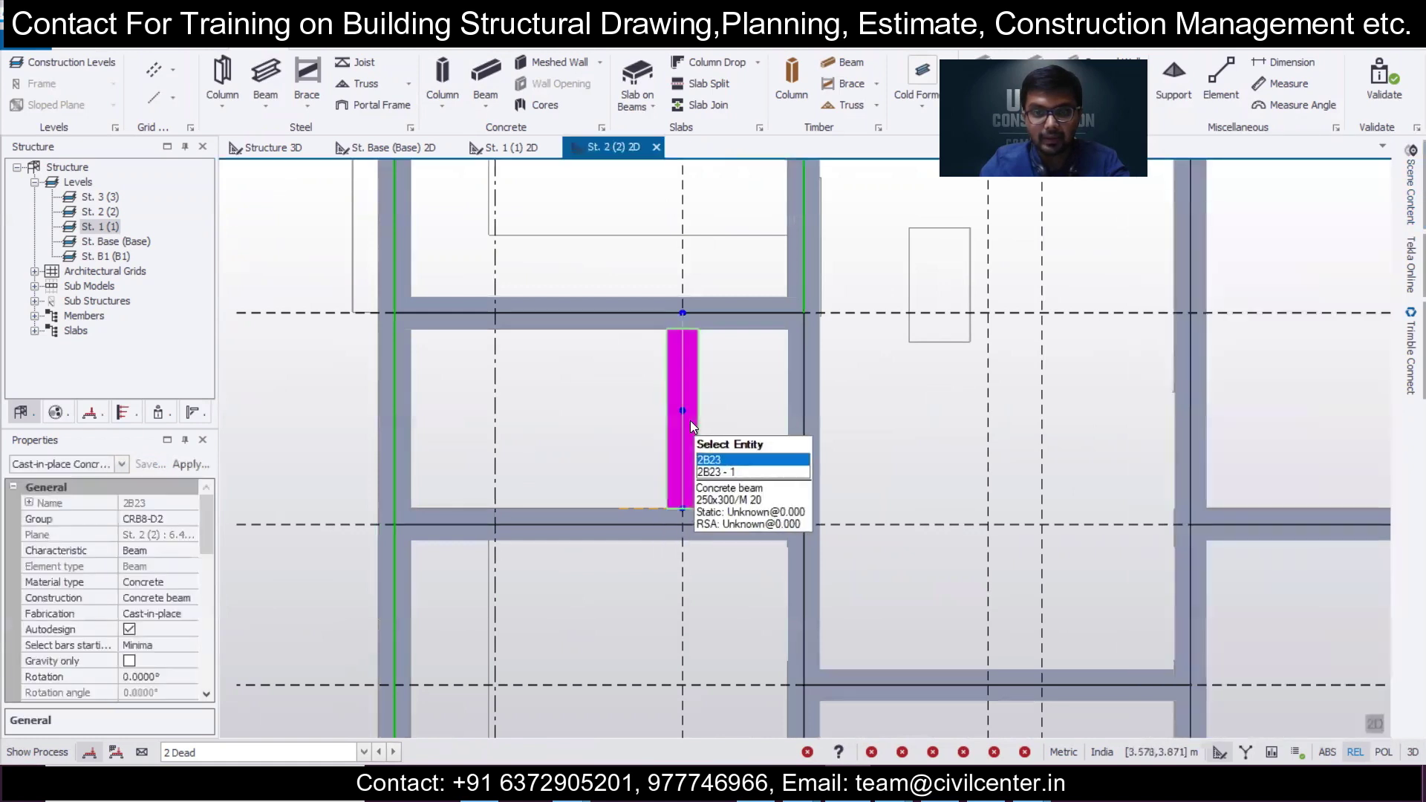
{"action": "double_click", "coordinate": [690, 420]}
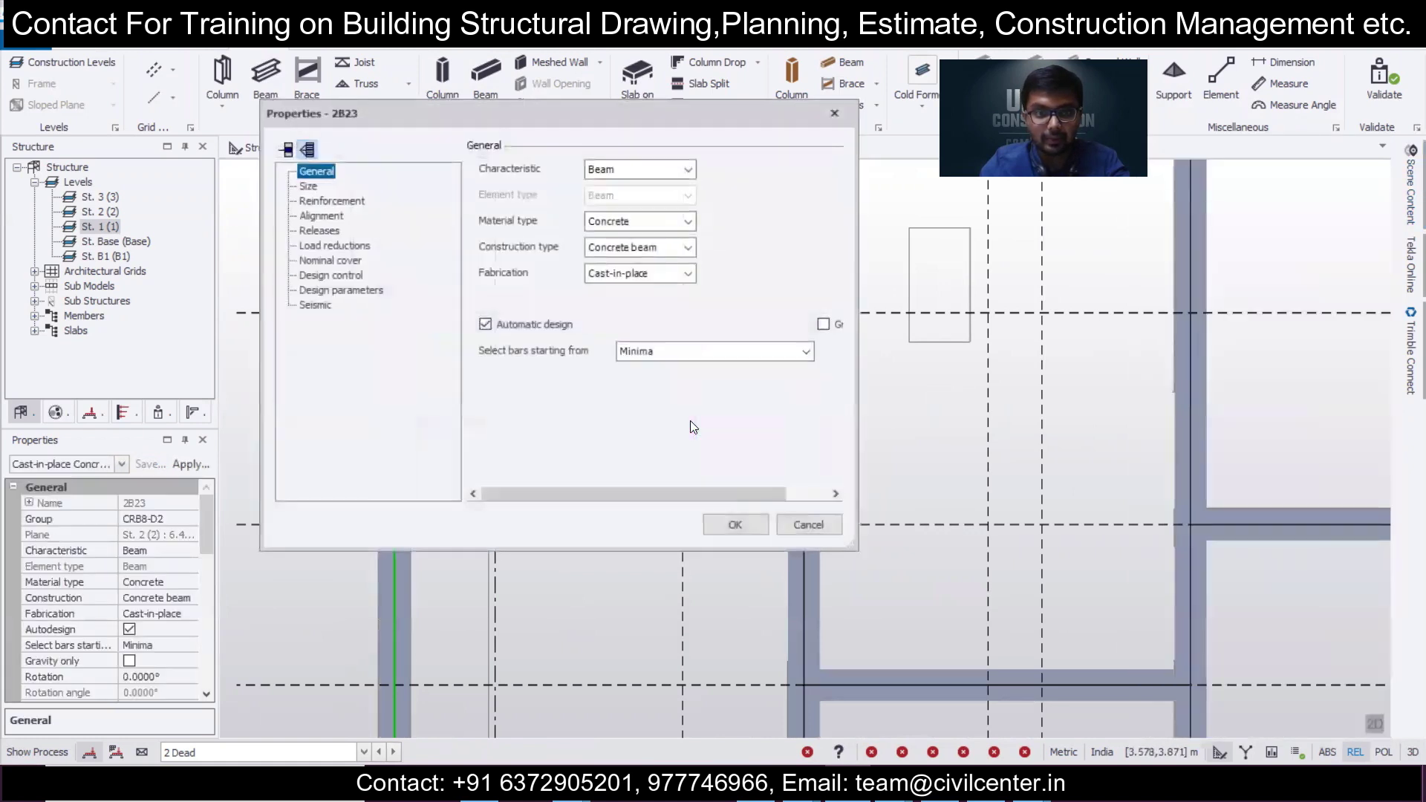
{"action": "left_click", "coordinate": [319, 231]}
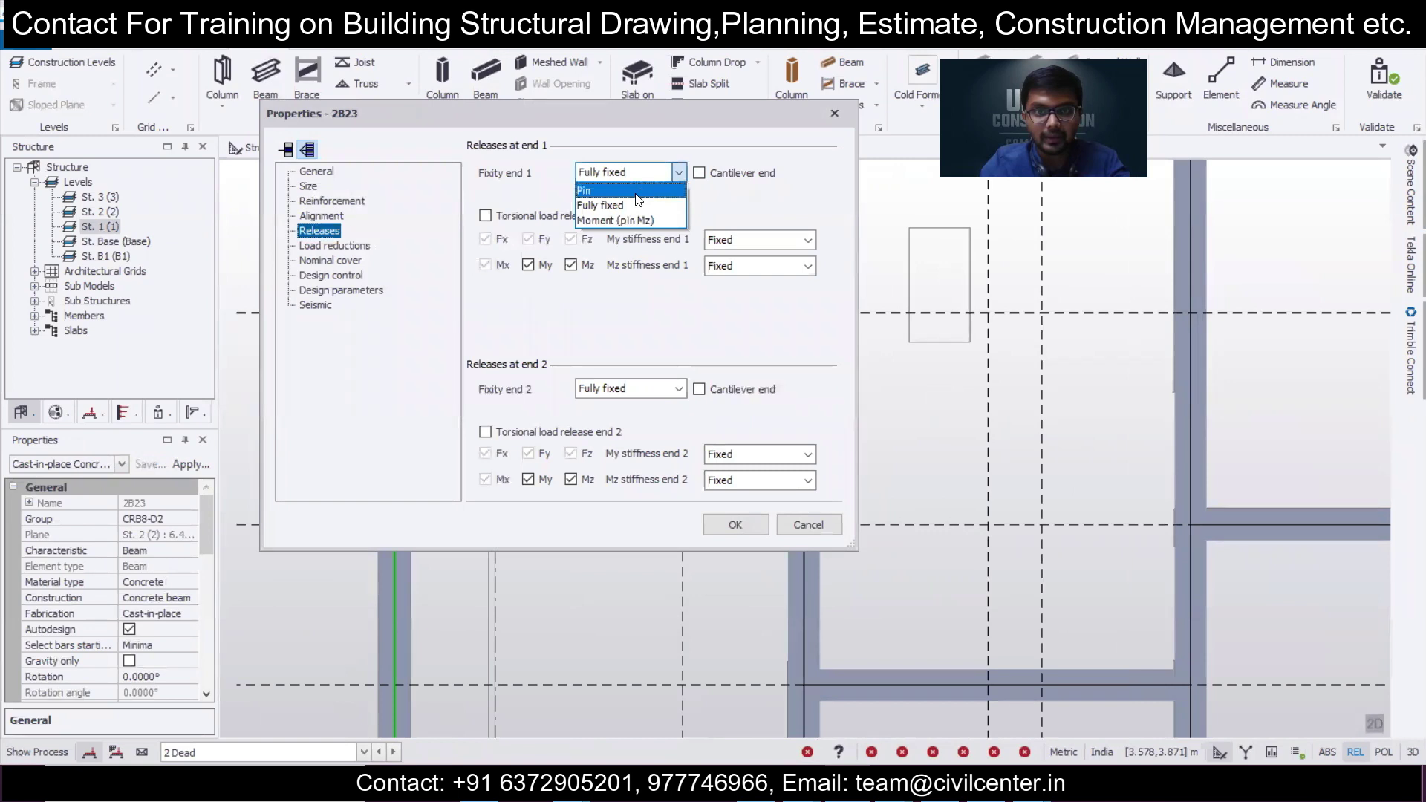
{"action": "left_click", "coordinate": [636, 191]}
{"action": "left_click", "coordinate": [646, 410]}
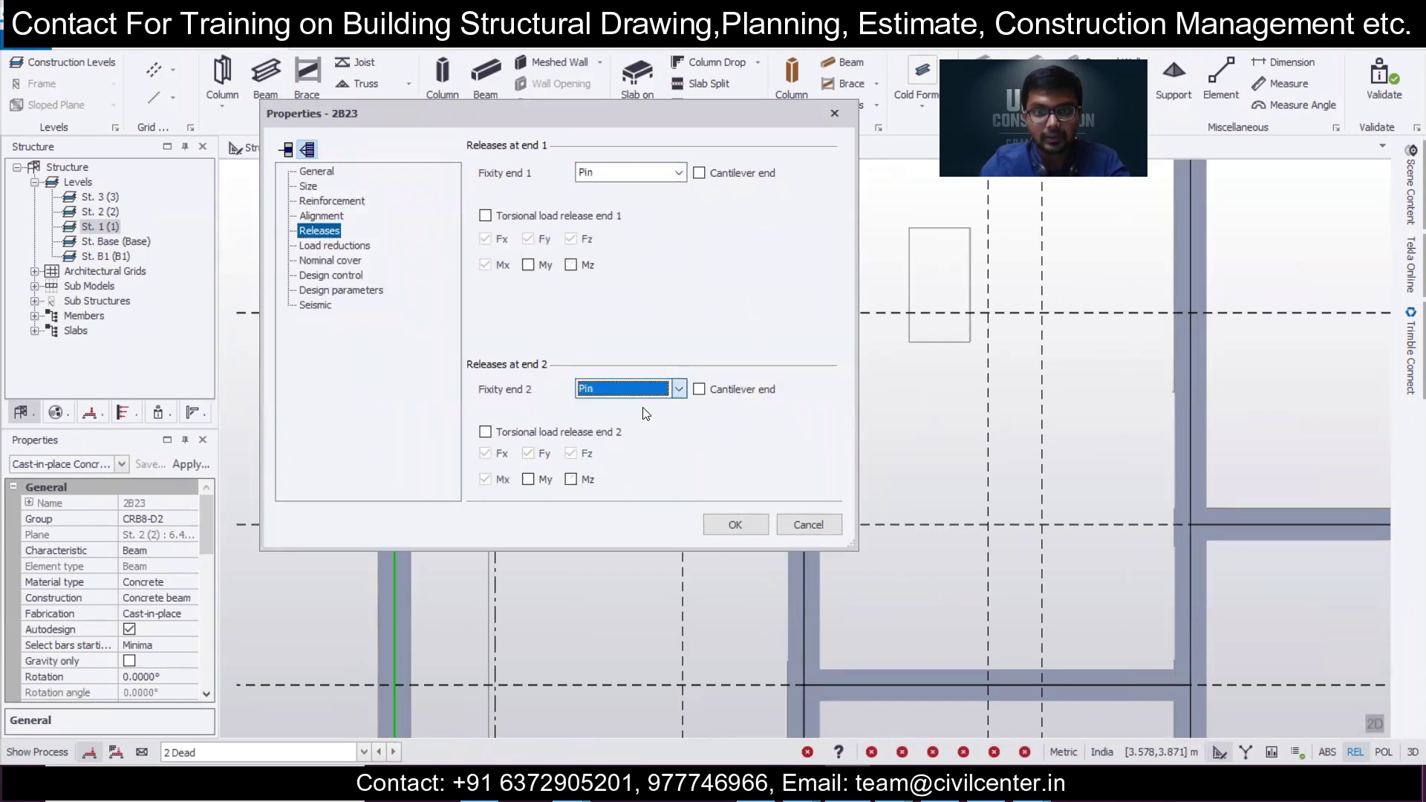
{"action": "left_click", "coordinate": [729, 533]}
{"action": "scroll", "coordinate": [713, 531], "scroll_direction": "down", "scroll_amount": 3}
{"action": "mouse_move", "coordinate": [685, 512]}
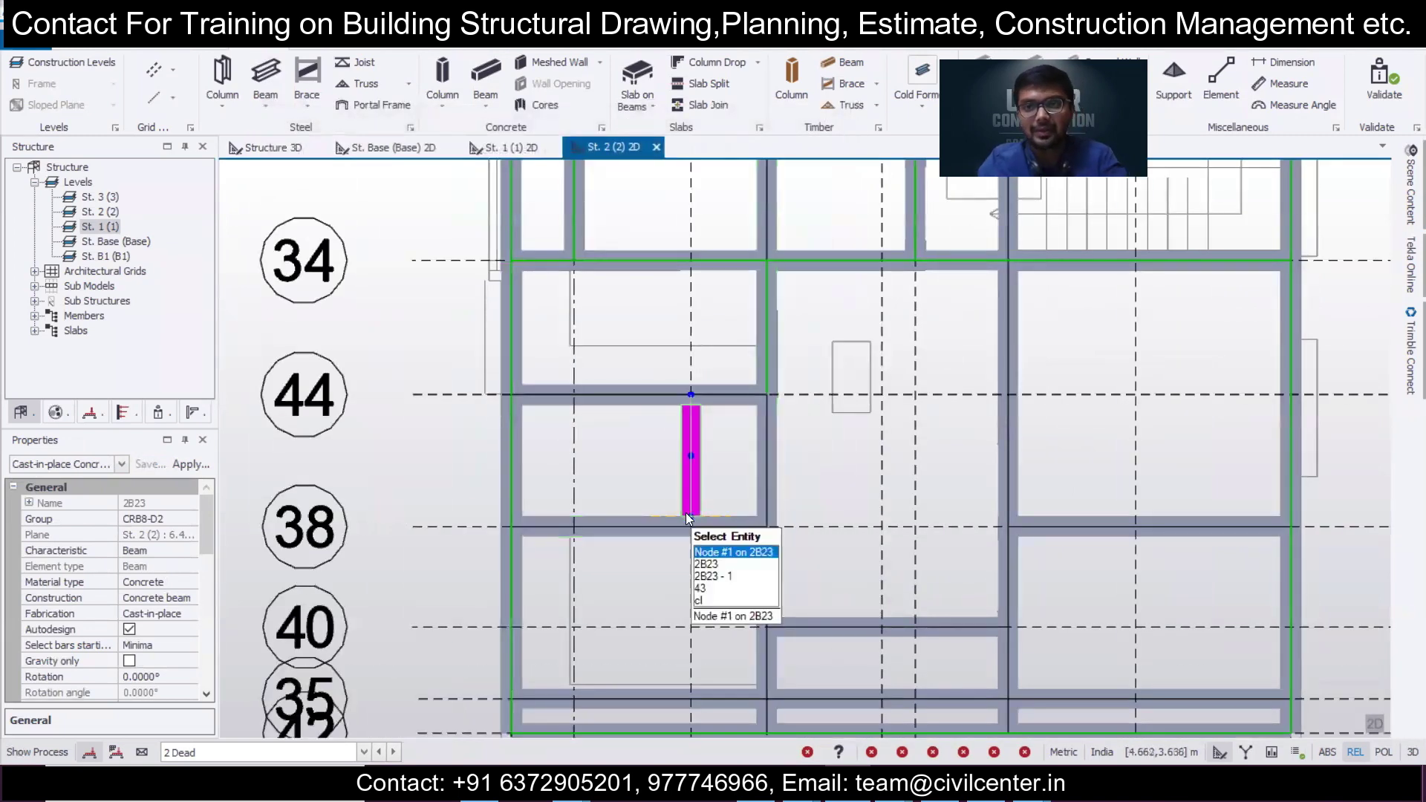
{"action": "key", "text": "Escape"}
Look over the St. 2 floor's beams and applied loads around the toilet bay for walls still without load.
{"action": "scroll", "coordinate": [742, 459], "scroll_direction": "down", "scroll_amount": 3}
{"action": "middle_click_drag", "start_coordinate": [731, 476], "coordinate": [729, 480]}
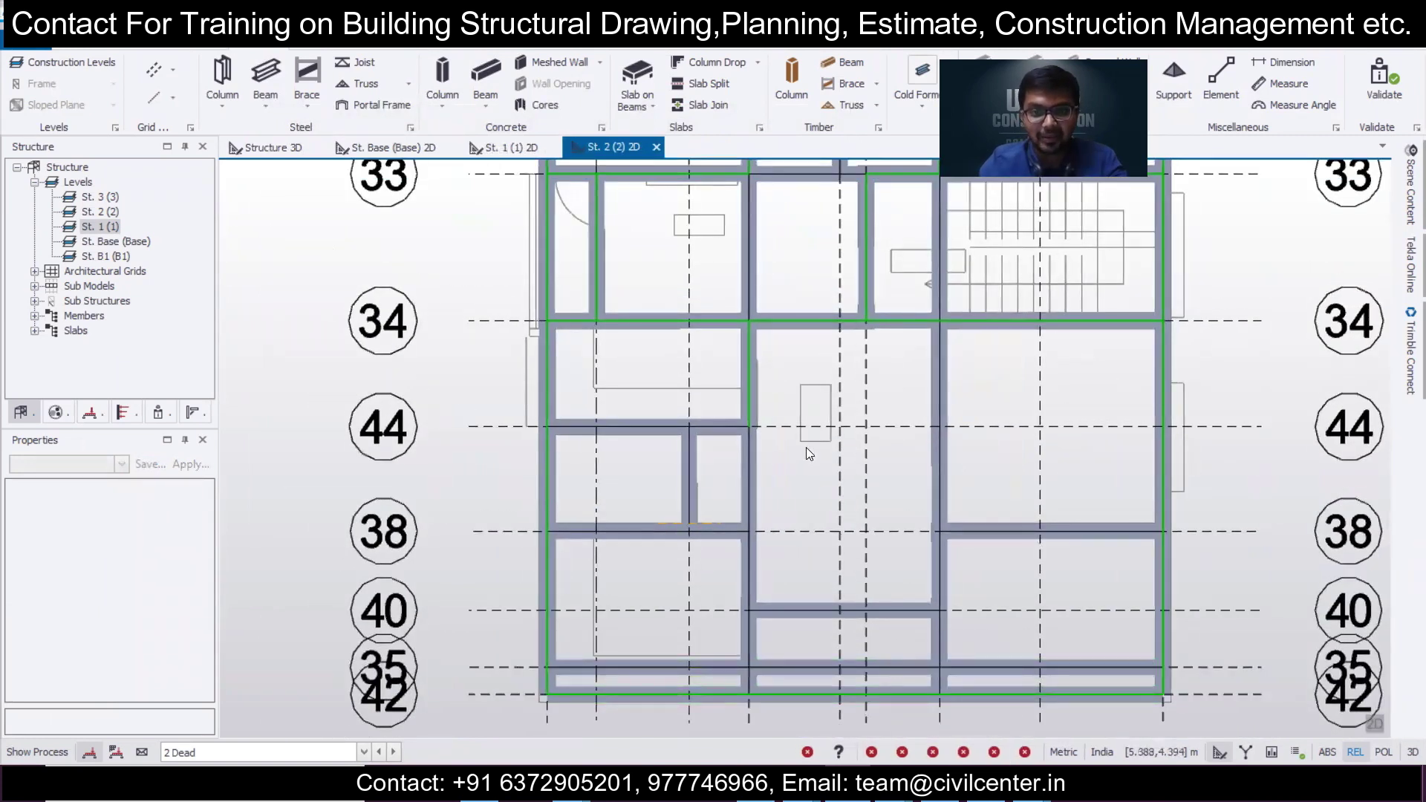
{"action": "scroll", "coordinate": [795, 463], "scroll_direction": "down", "scroll_amount": 1}
{"action": "middle_click_drag", "start_coordinate": [796, 463], "coordinate": [750, 546]}
{"action": "scroll", "coordinate": [750, 546], "scroll_direction": "down", "scroll_amount": 1}
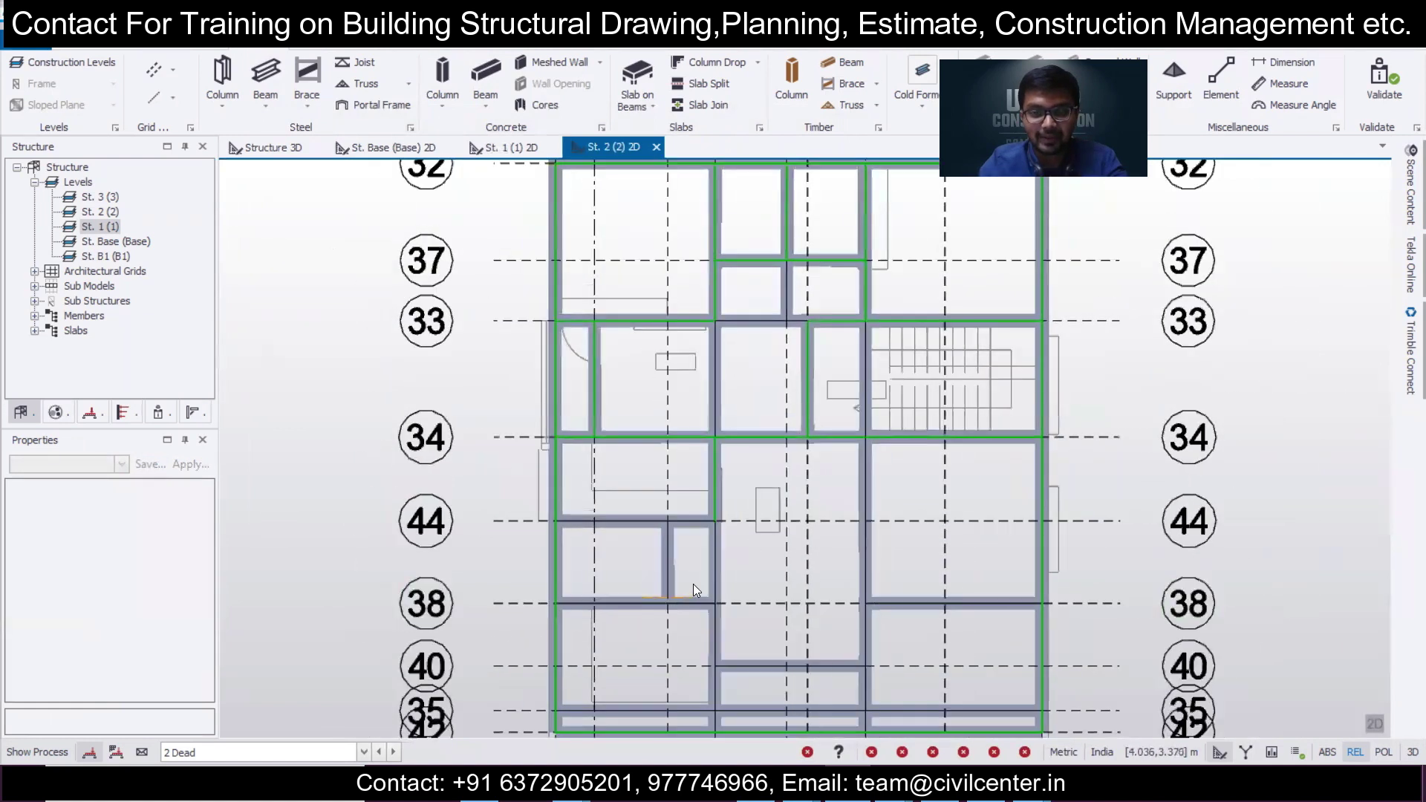
{"action": "scroll", "coordinate": [679, 504], "scroll_direction": "up", "scroll_amount": 1}
{"action": "scroll", "coordinate": [598, 526], "scroll_direction": "up", "scroll_amount": 1}
{"action": "scroll", "coordinate": [599, 526], "scroll_direction": "up", "scroll_amount": 1}
{"action": "middle_click_drag", "start_coordinate": [603, 526], "coordinate": [604, 433]}
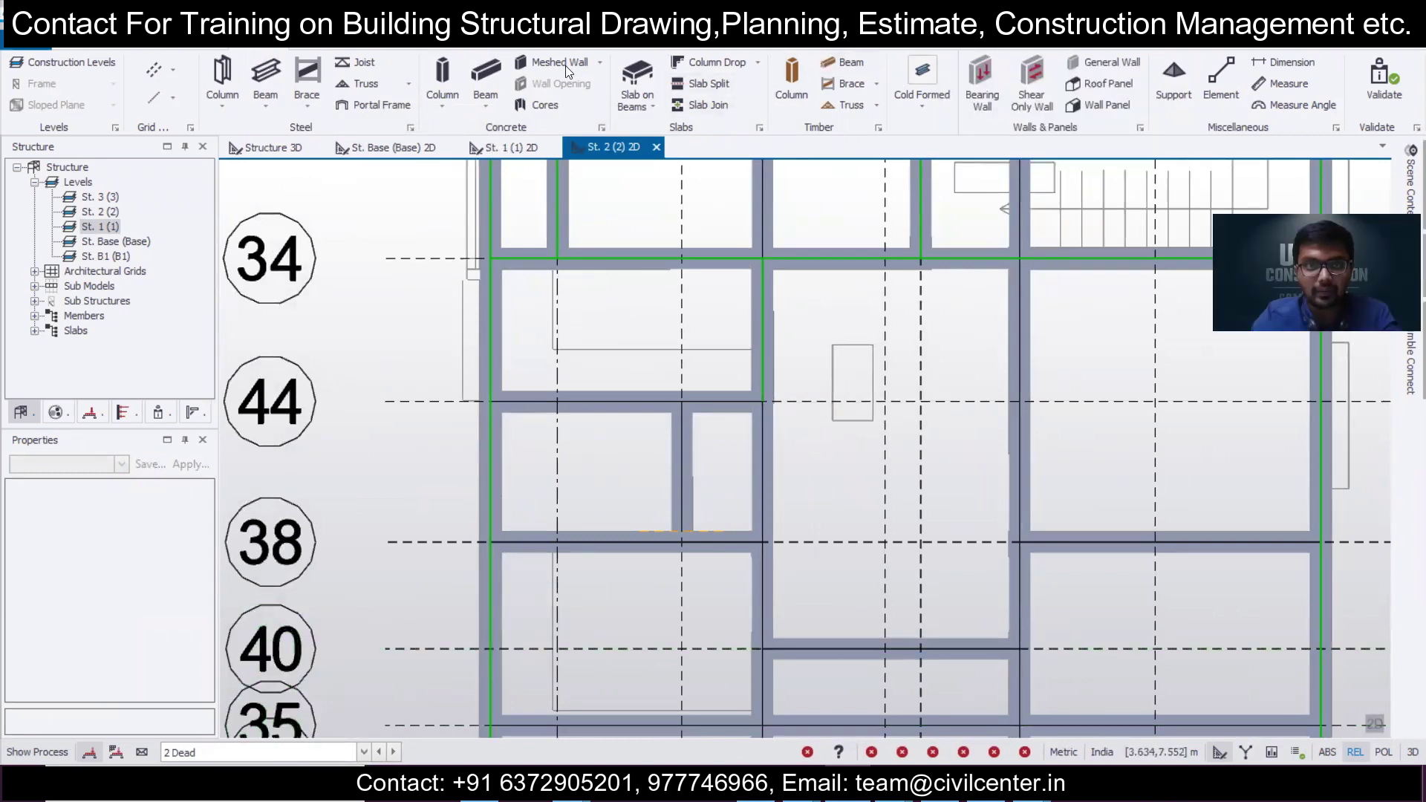
Apply 5.5 kN/m full UDLs to the new grid 43 beam and to the grid 38 beam between grids 28 and 29.
{"action": "left_click", "coordinate": [389, 46]}
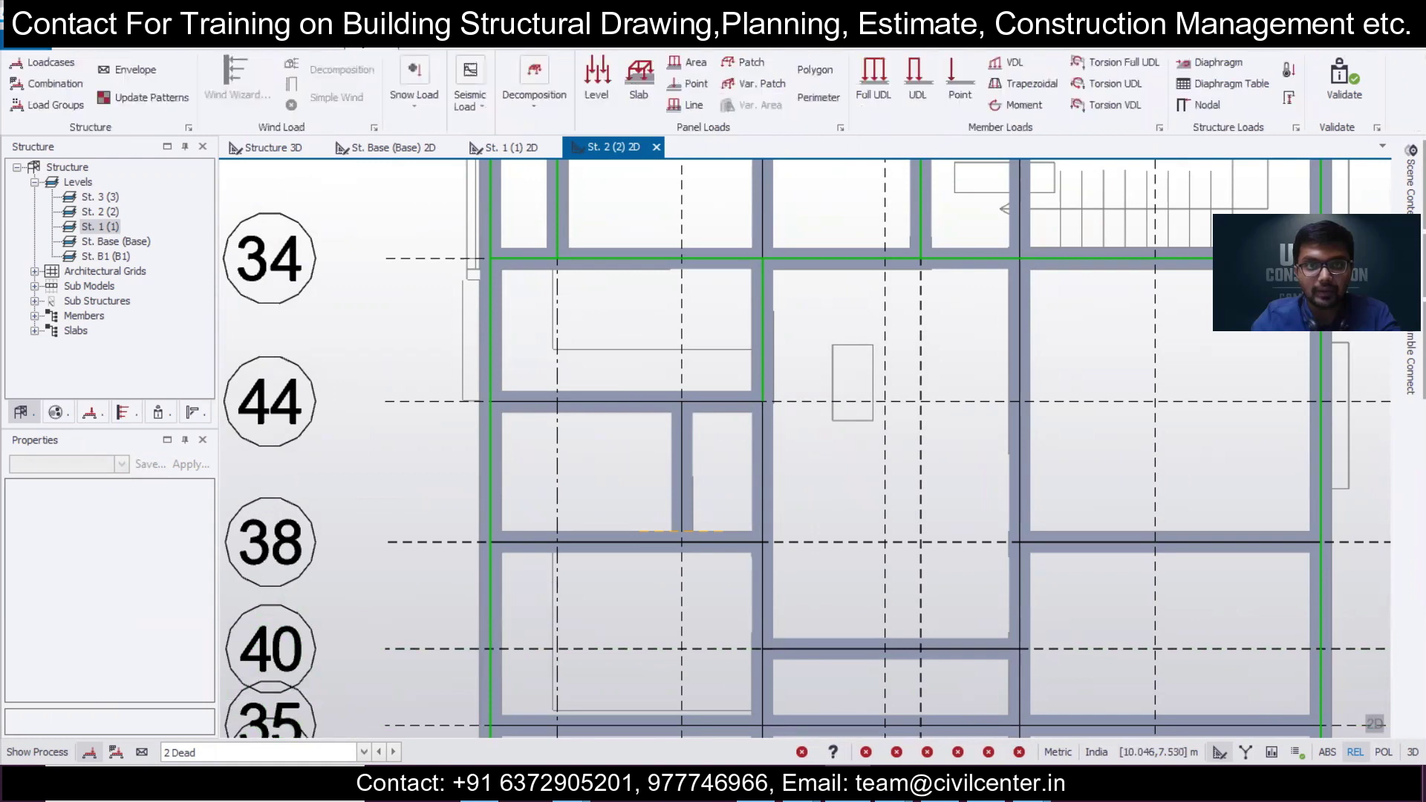
{"action": "left_click", "coordinate": [880, 74]}
{"action": "scroll", "coordinate": [706, 513], "scroll_direction": "up", "scroll_amount": 2}
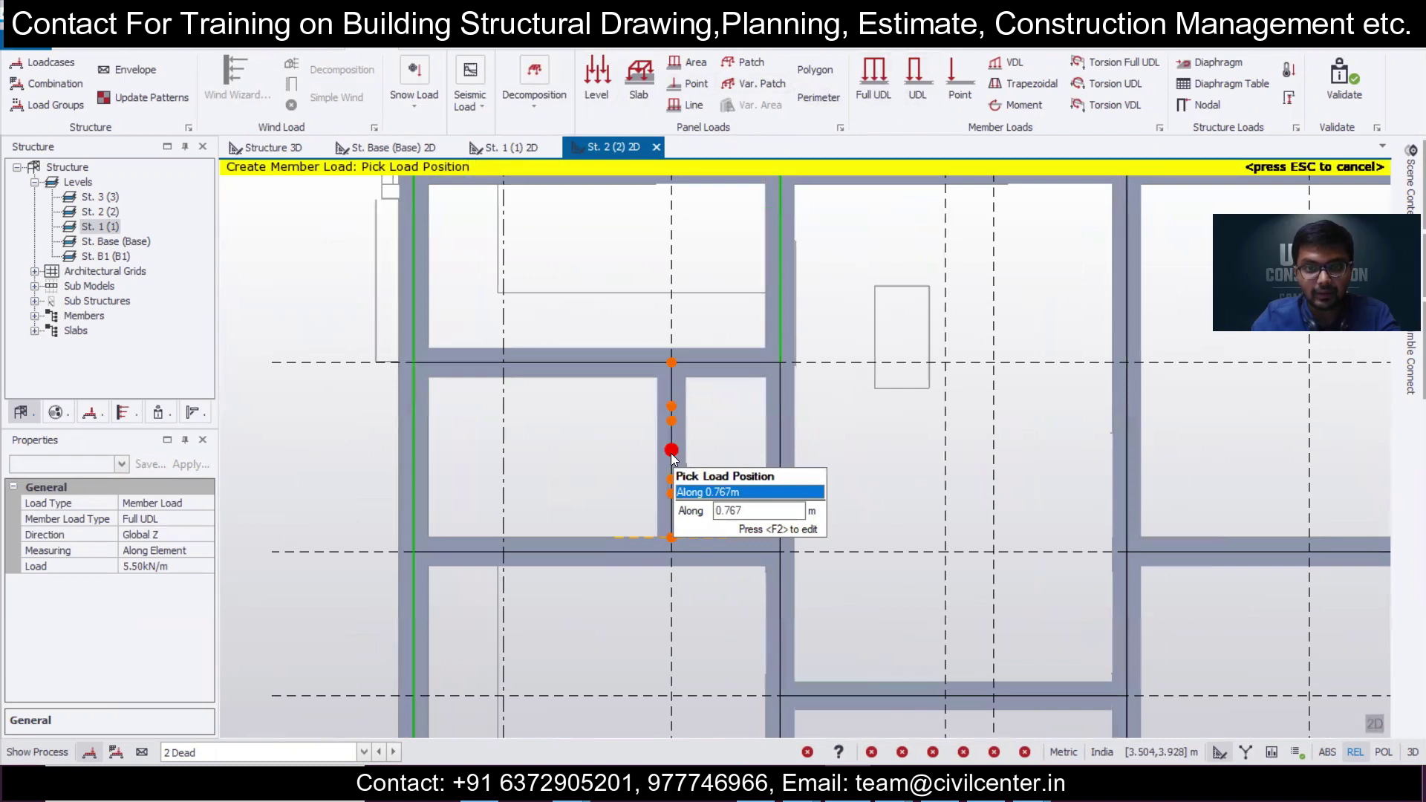
{"action": "left_click", "coordinate": [671, 452]}
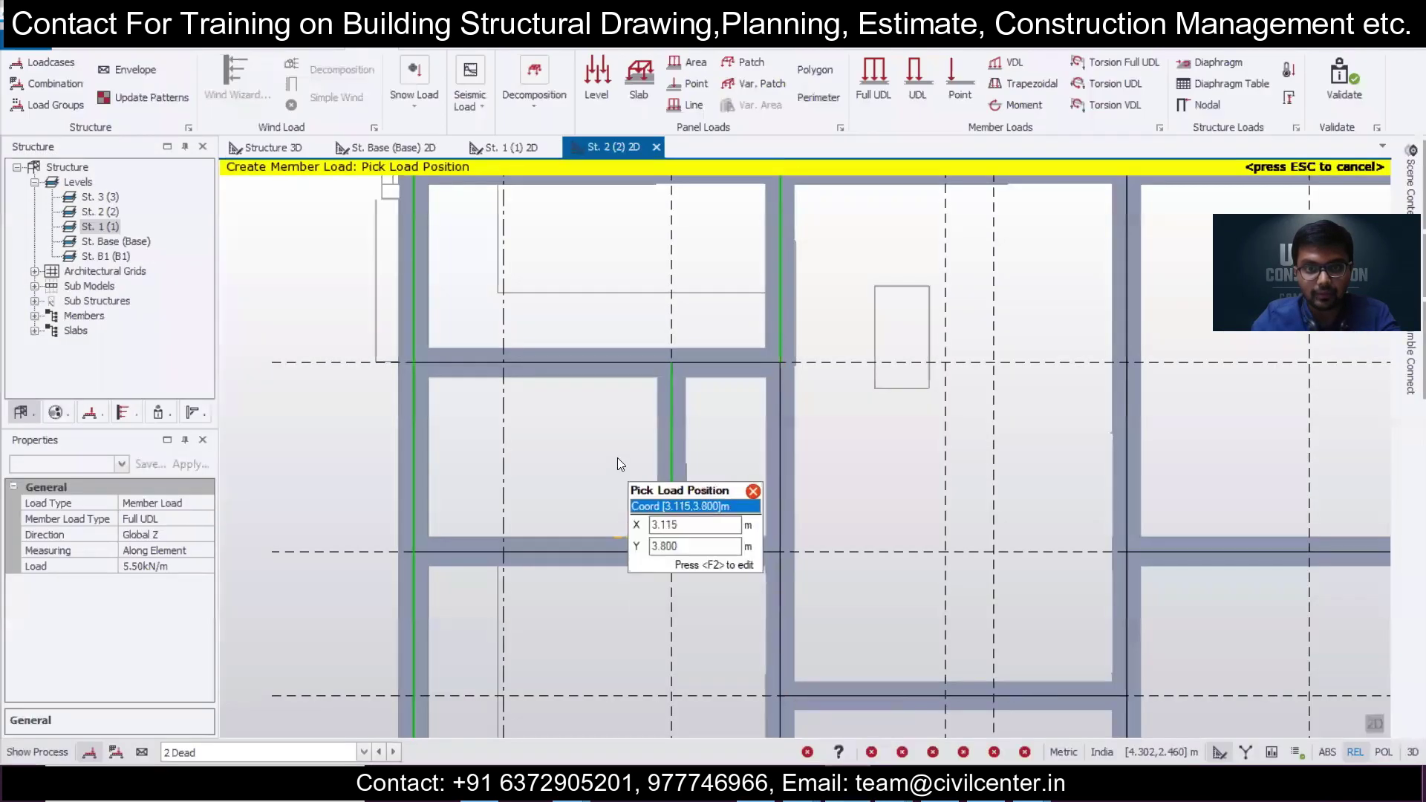
{"action": "left_click", "coordinate": [724, 552]}
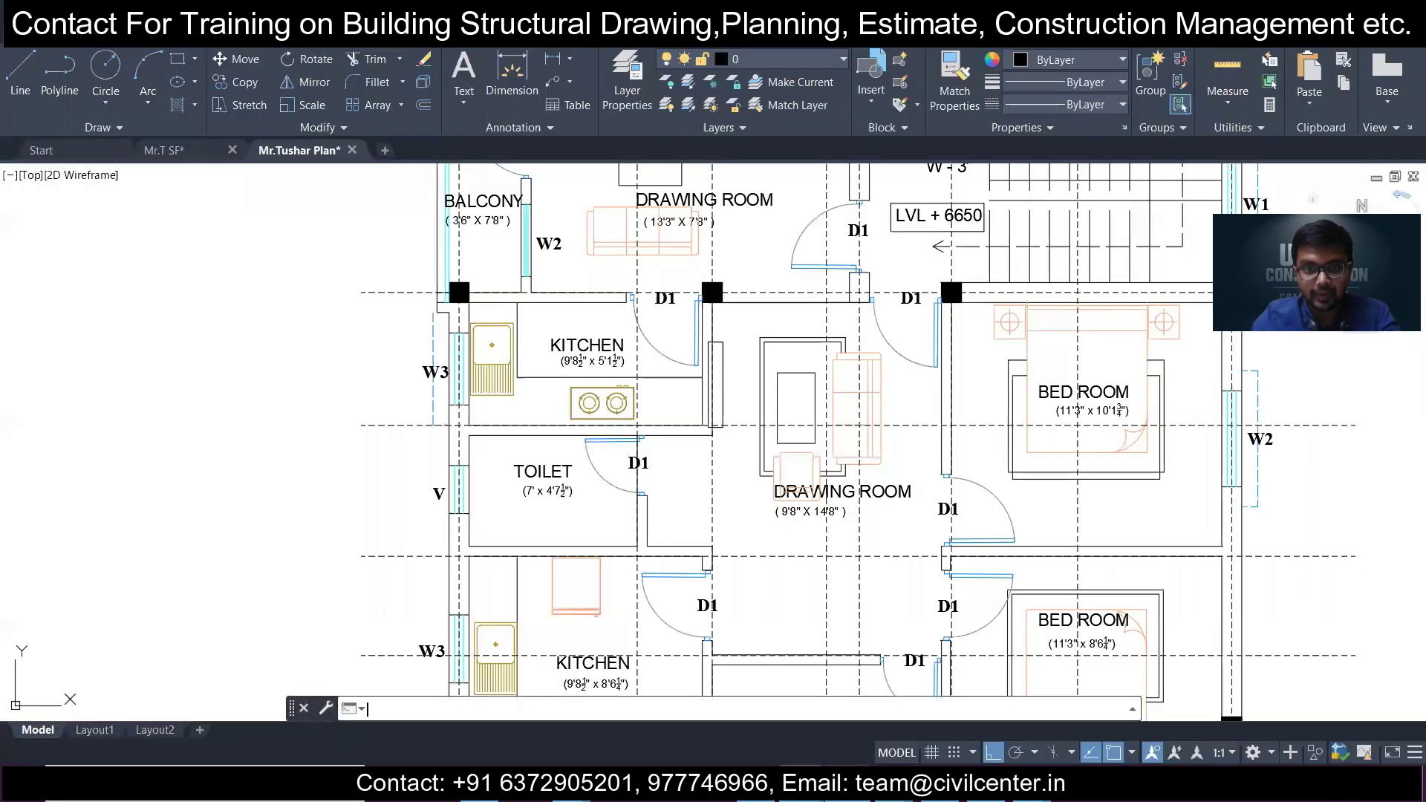
Check the AutoCAD plan and apply a 5.5 kN/m partial UDL on grid 29 from grid 44 to grid 35.
{"action": "scroll", "coordinate": [652, 431], "scroll_direction": "down", "scroll_amount": 4}
{"action": "scroll", "coordinate": [652, 431], "scroll_direction": "up", "scroll_amount": 2}
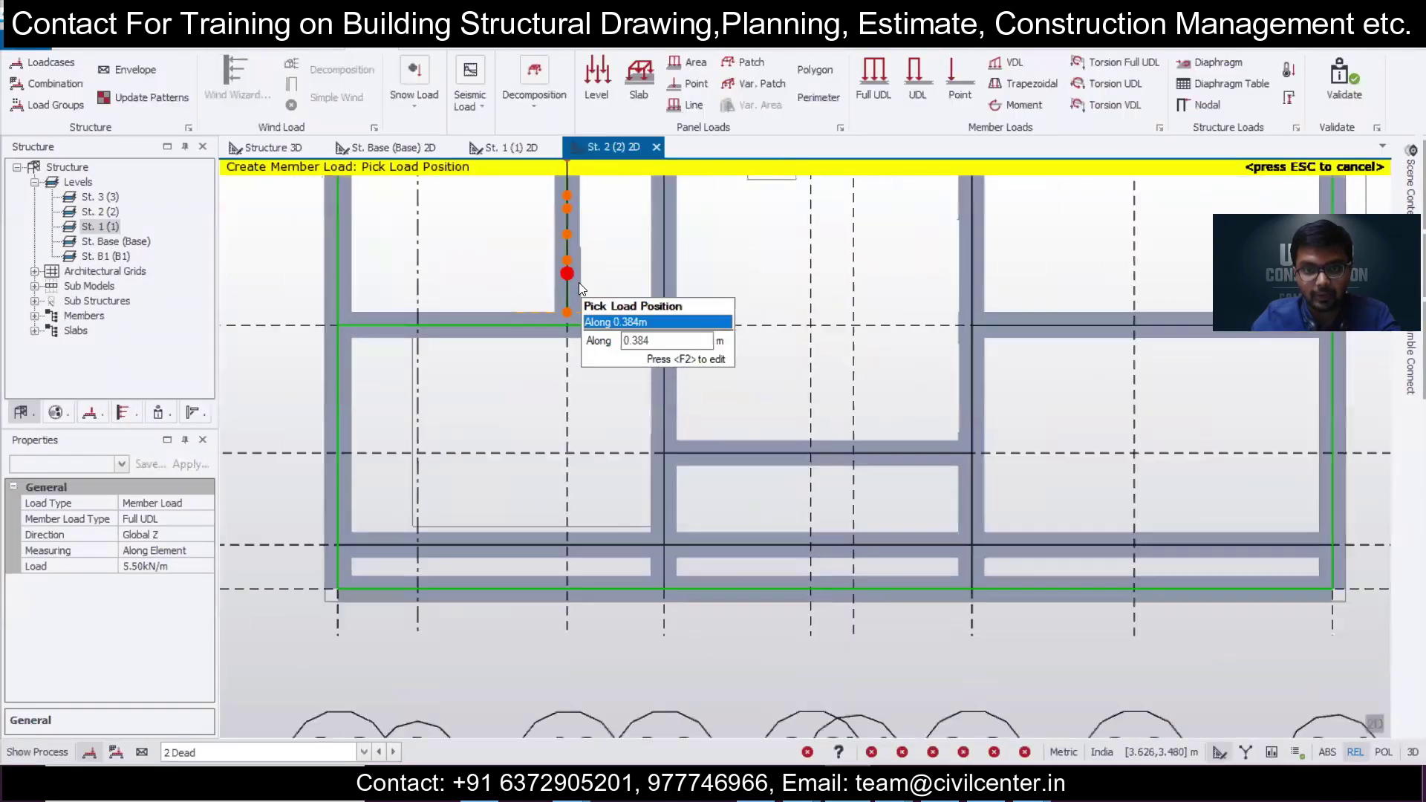
{"action": "middle_click_drag", "start_coordinate": [707, 268], "coordinate": [696, 355]}
{"action": "scroll", "coordinate": [670, 377], "scroll_direction": "down", "scroll_amount": 1}
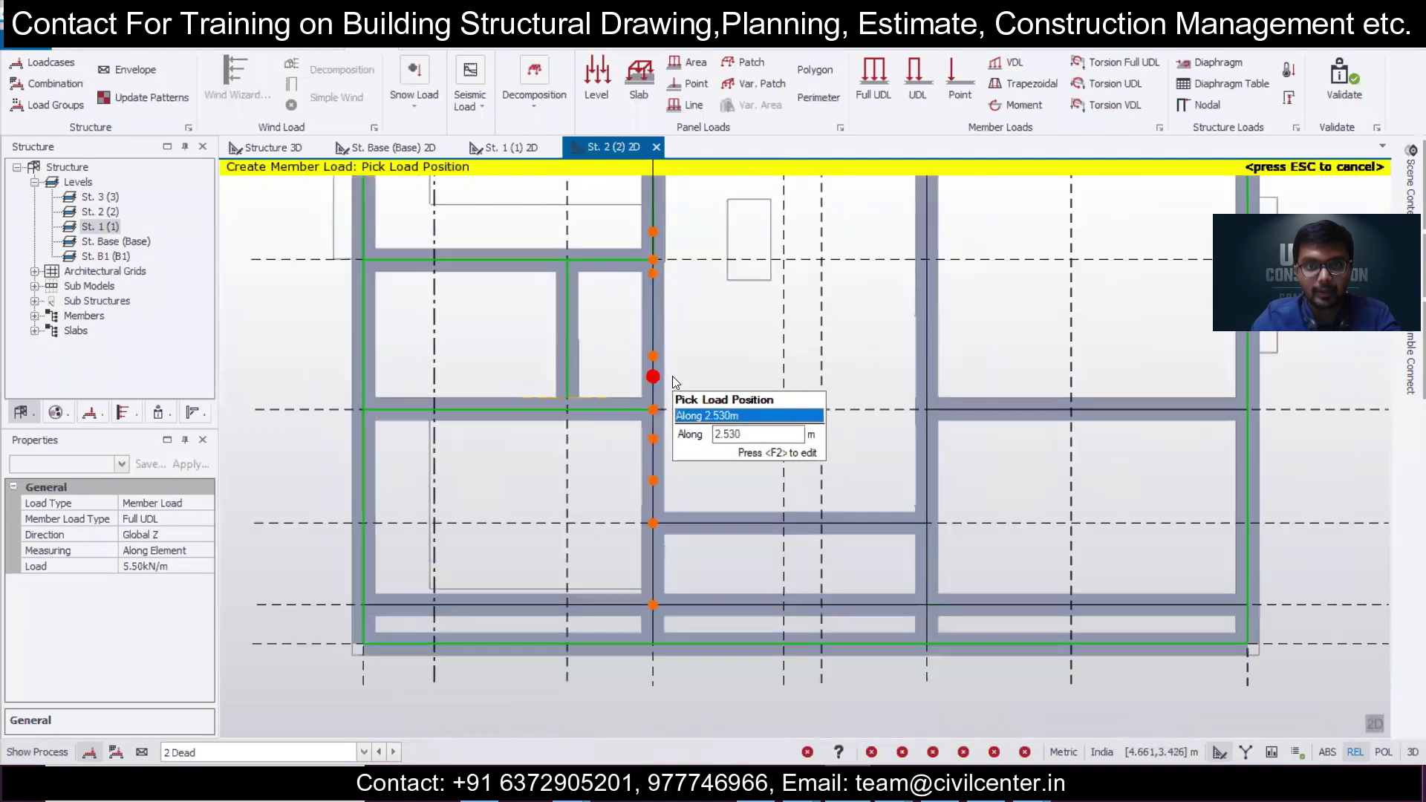
{"action": "left_click", "coordinate": [915, 74]}
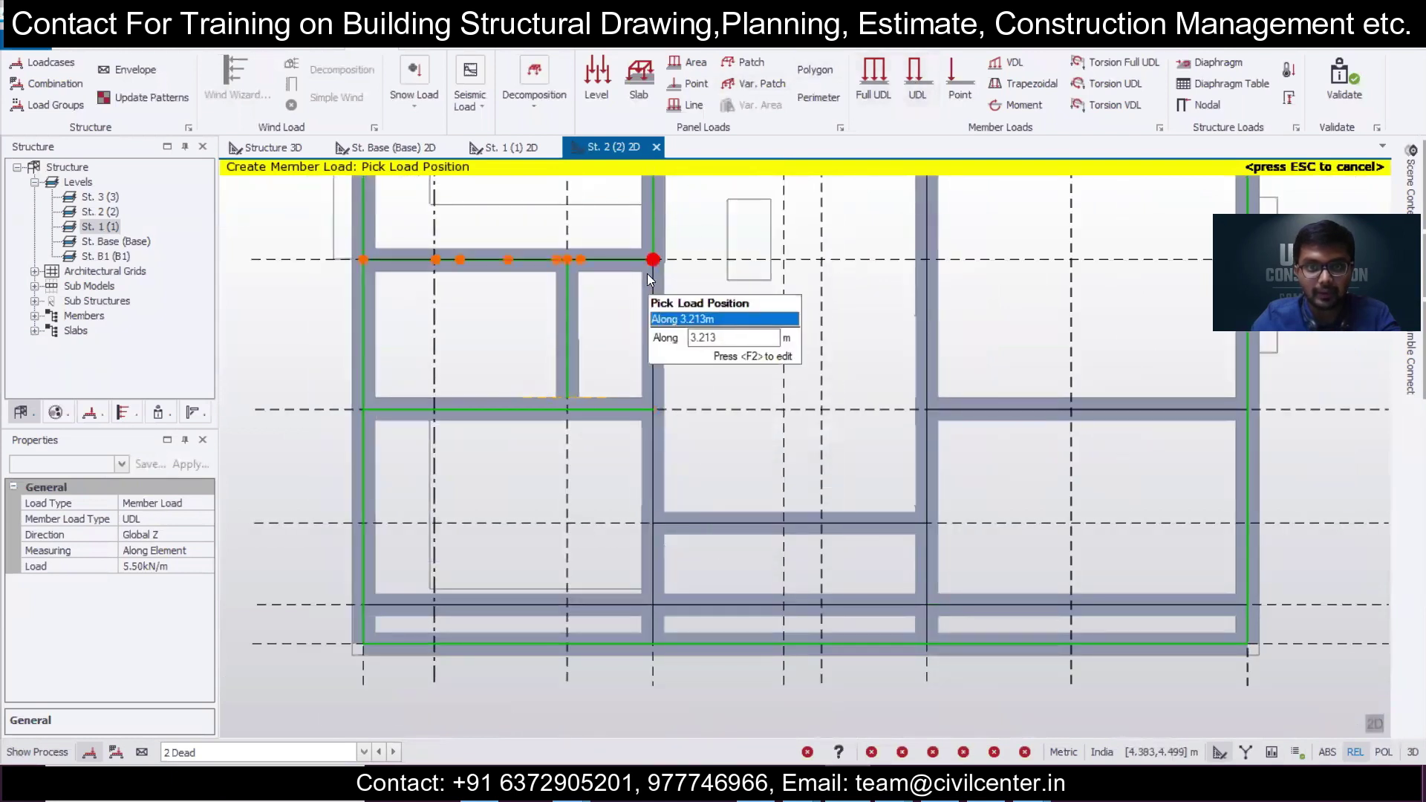
{"action": "left_click", "coordinate": [654, 263]}
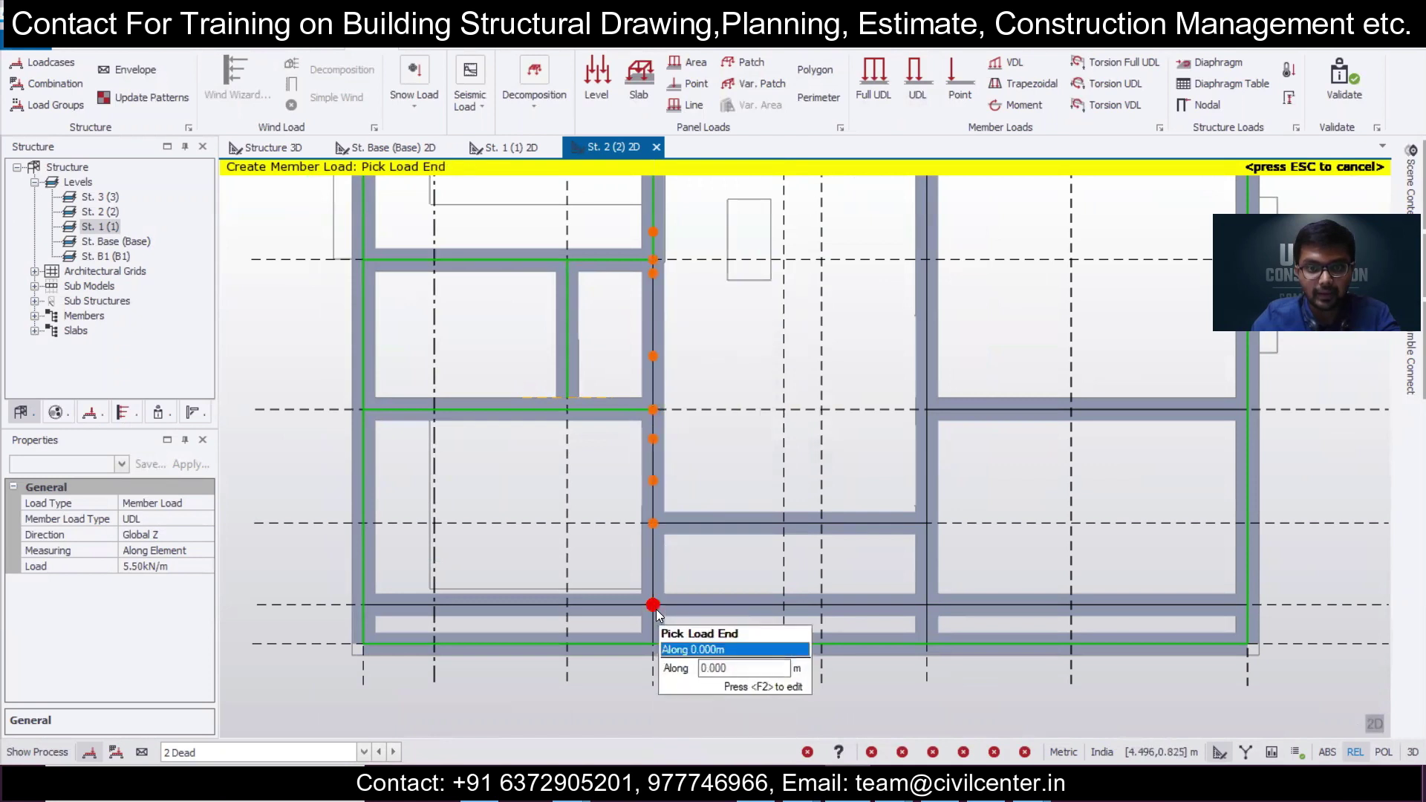
{"action": "scroll", "coordinate": [696, 622], "scroll_direction": "up", "scroll_amount": 2}
Apply 5.5 kN/m full UDLs on grid 29 between grids 35 and 42 and on grid 40 between grids 29 and 30.
{"action": "left_click", "coordinate": [888, 78]}
{"action": "scroll", "coordinate": [652, 659], "scroll_direction": "up", "scroll_amount": 3}
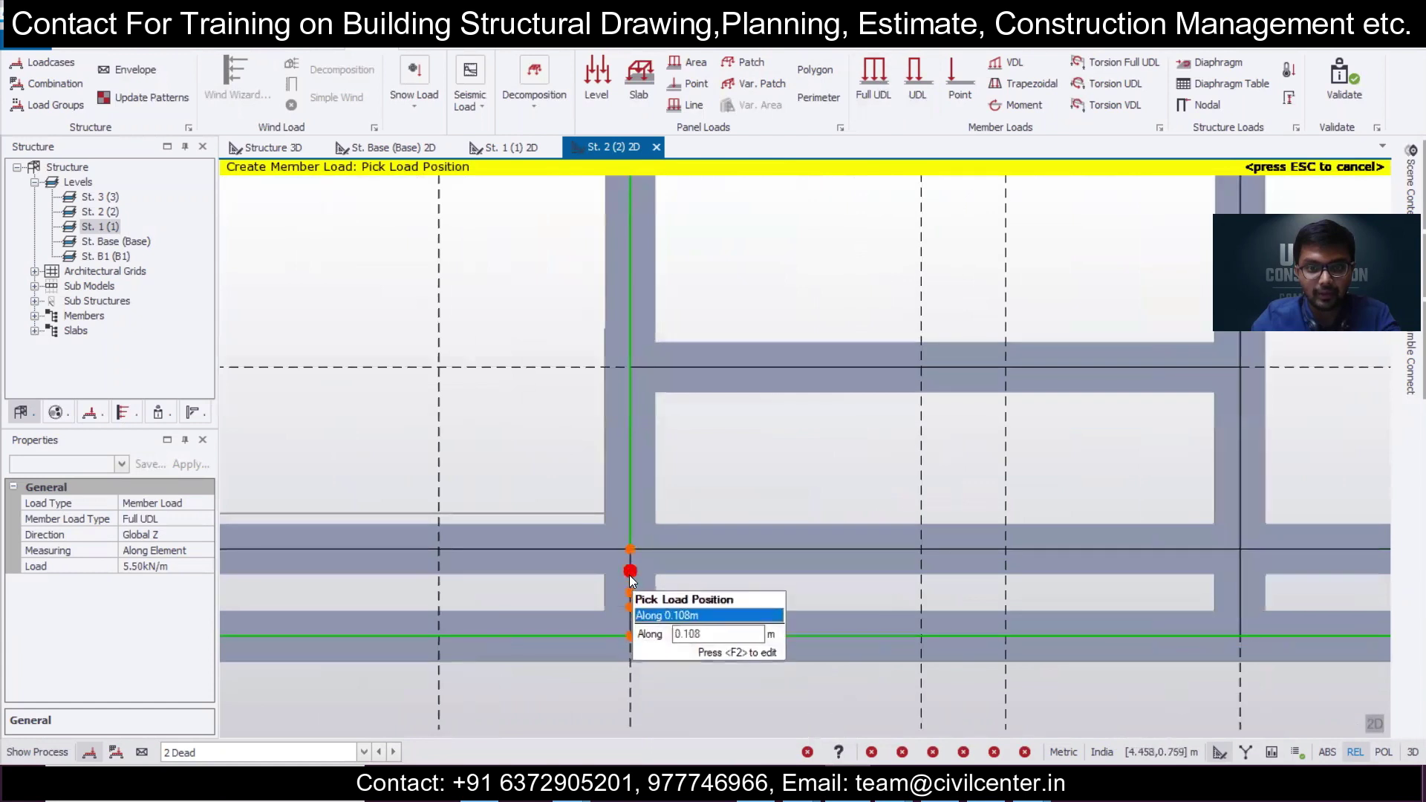
{"action": "scroll", "coordinate": [777, 564], "scroll_direction": "down", "scroll_amount": 4}
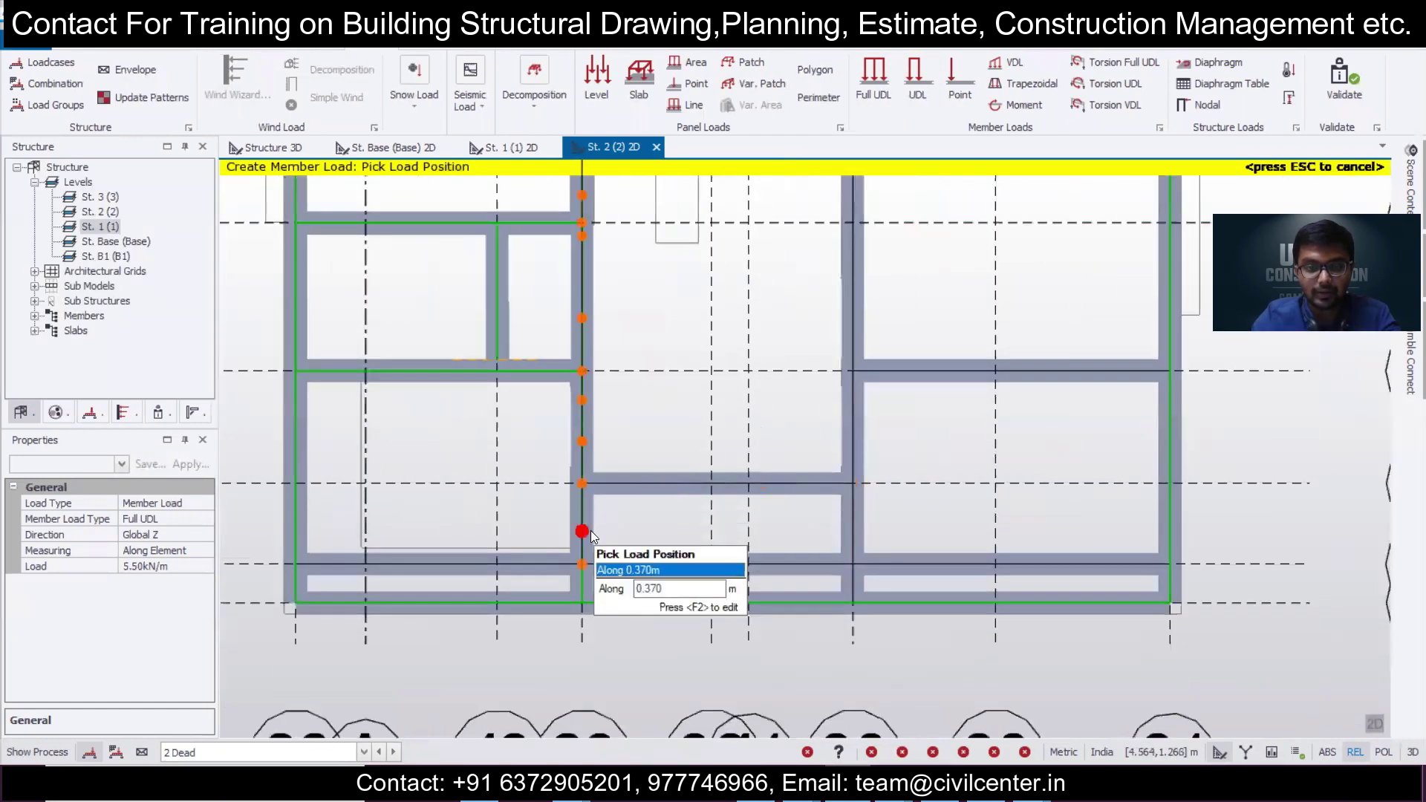
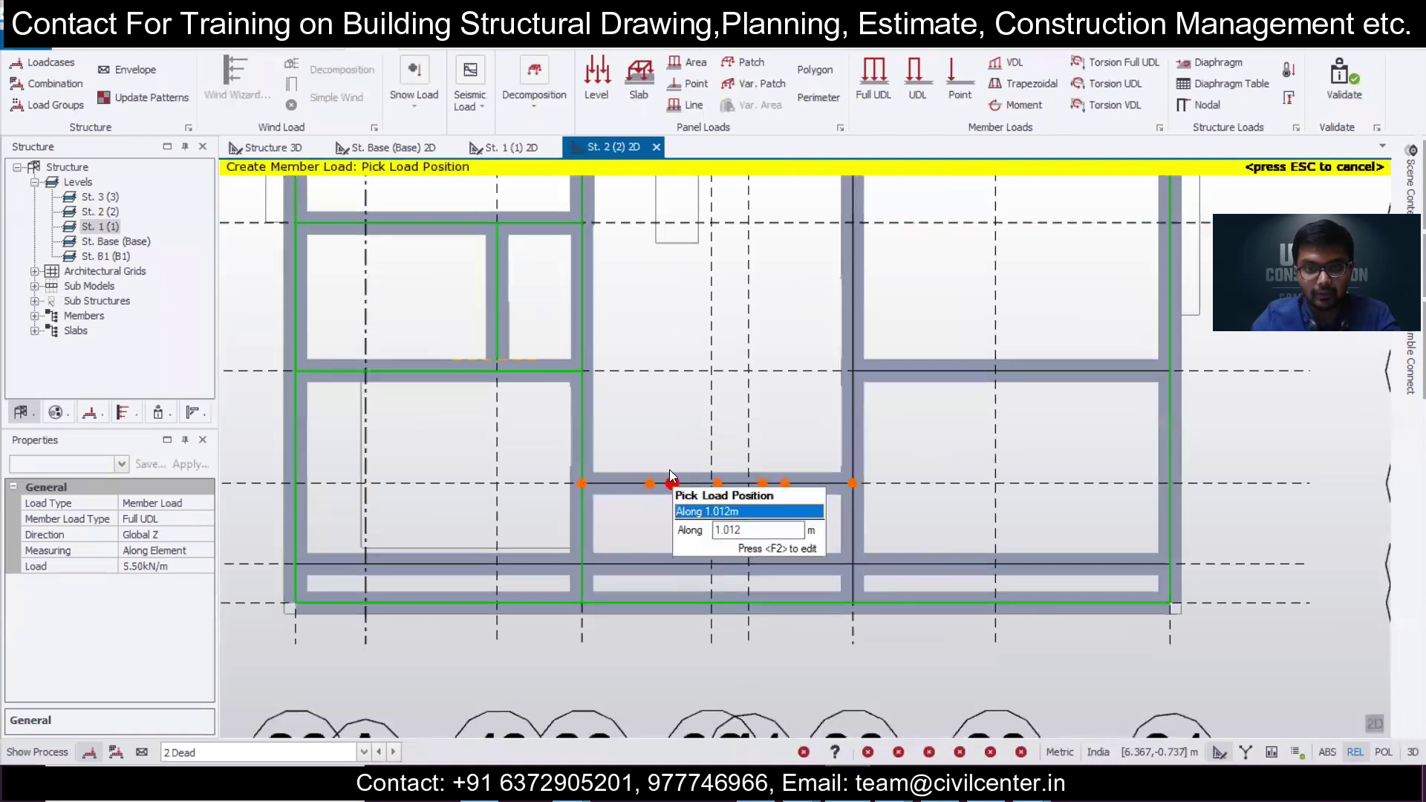
{"action": "left_click", "coordinate": [670, 479]}
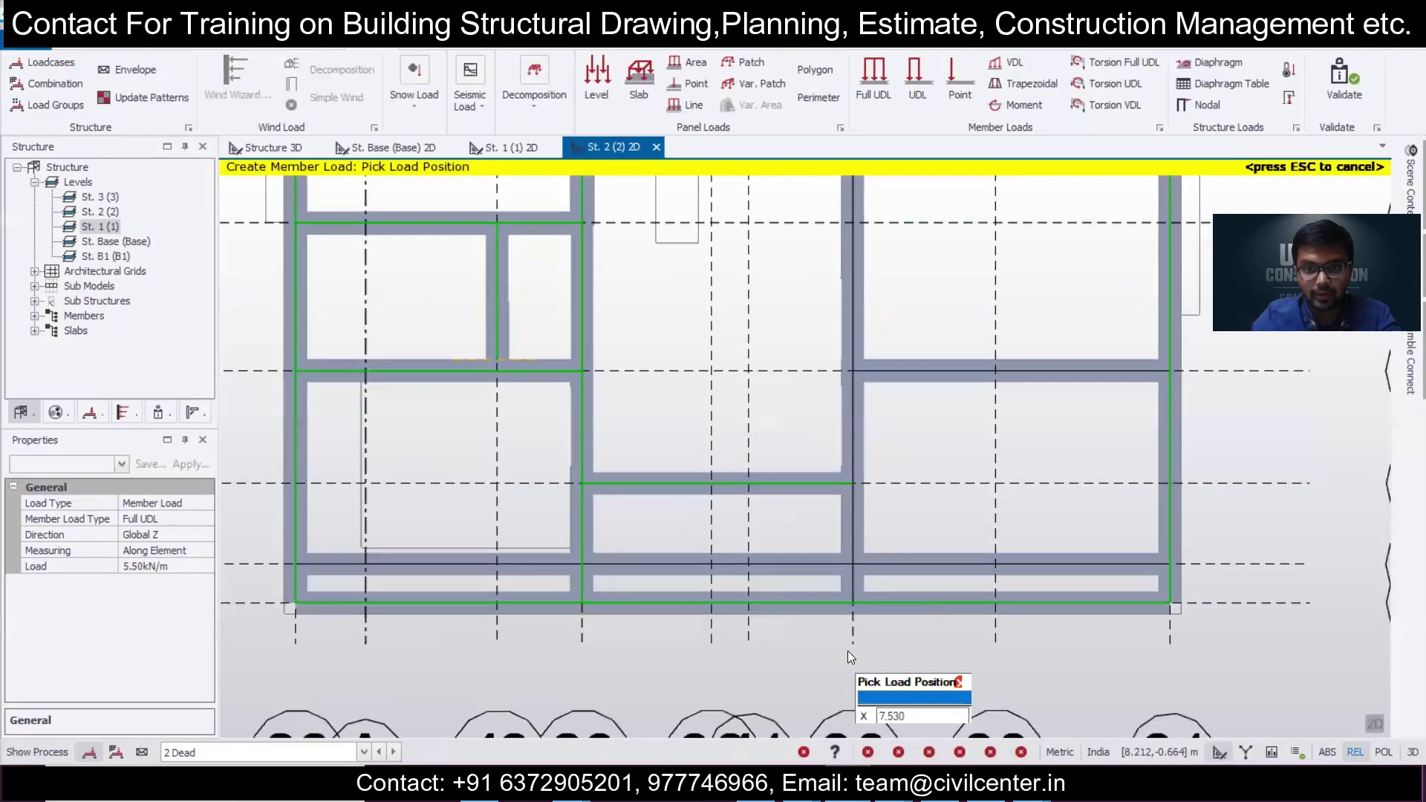
{"action": "scroll", "coordinate": [848, 650], "scroll_direction": "up", "scroll_amount": 2}
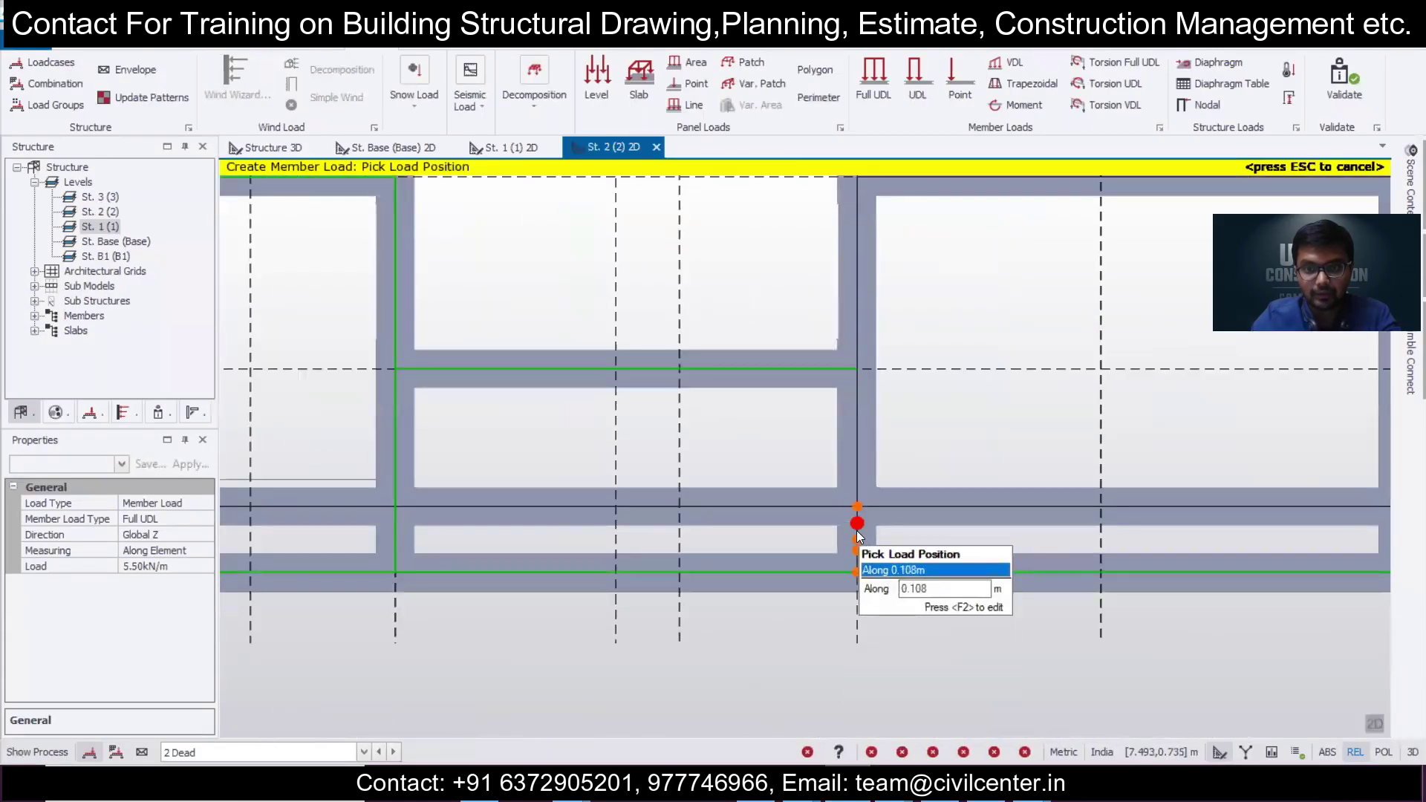
Apply 5.5 kN/m full UDLs to the grid 30 beams from grid 34 to grid 42, checking the walls on the AutoCAD plan.
{"action": "scroll", "coordinate": [907, 529], "scroll_direction": "down", "scroll_amount": 3}
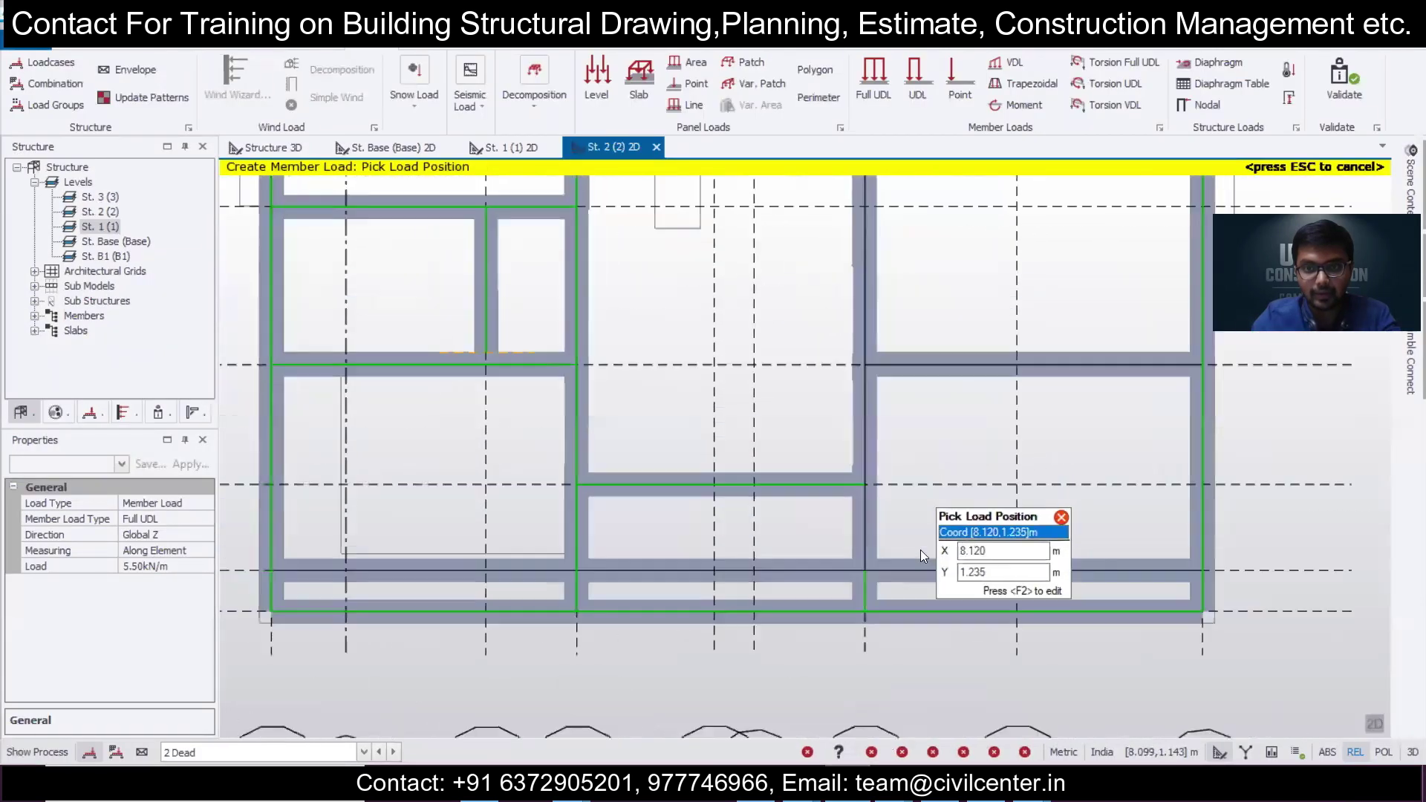
{"action": "scroll", "coordinate": [866, 493], "scroll_direction": "down", "scroll_amount": 4}
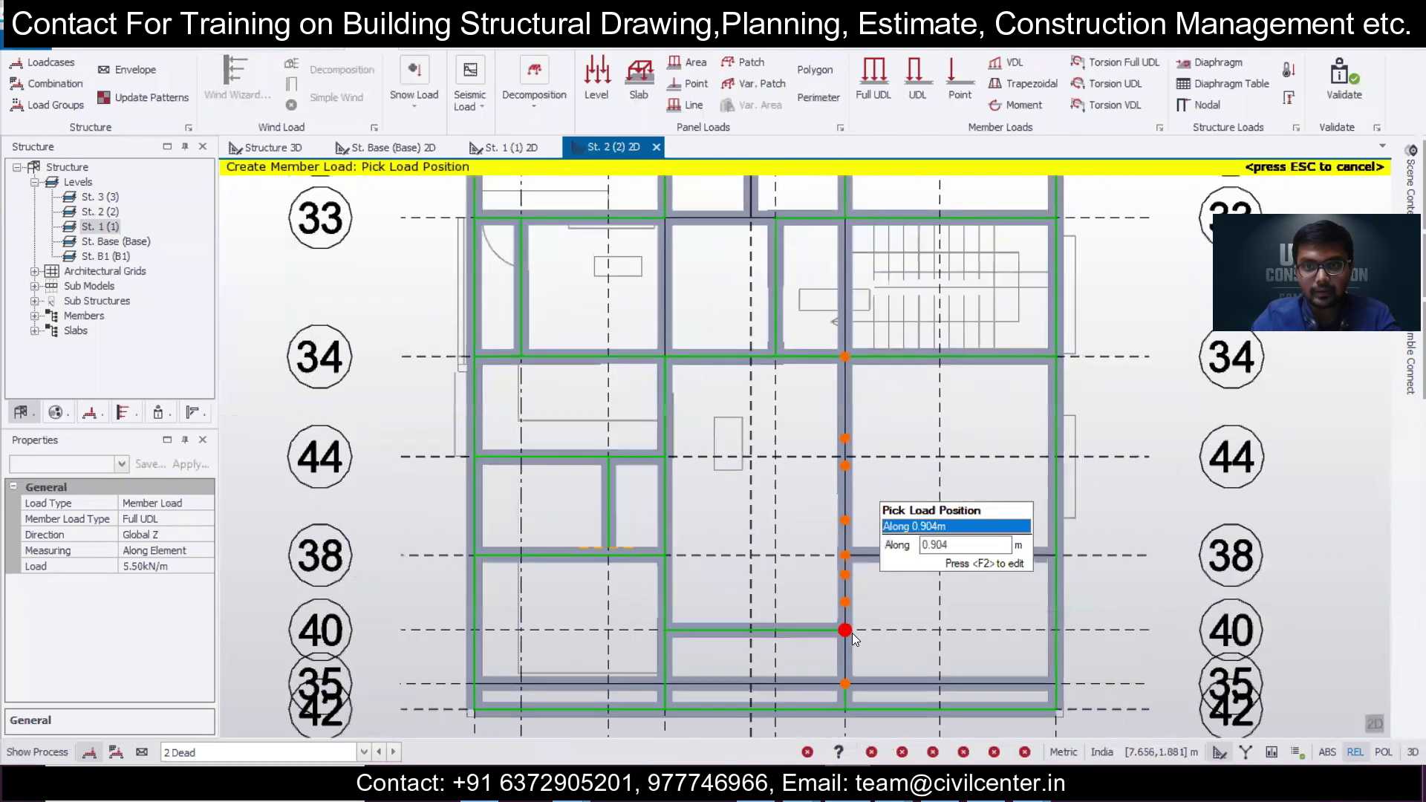
{"action": "middle_click_drag", "start_coordinate": [852, 633], "coordinate": [852, 635]}
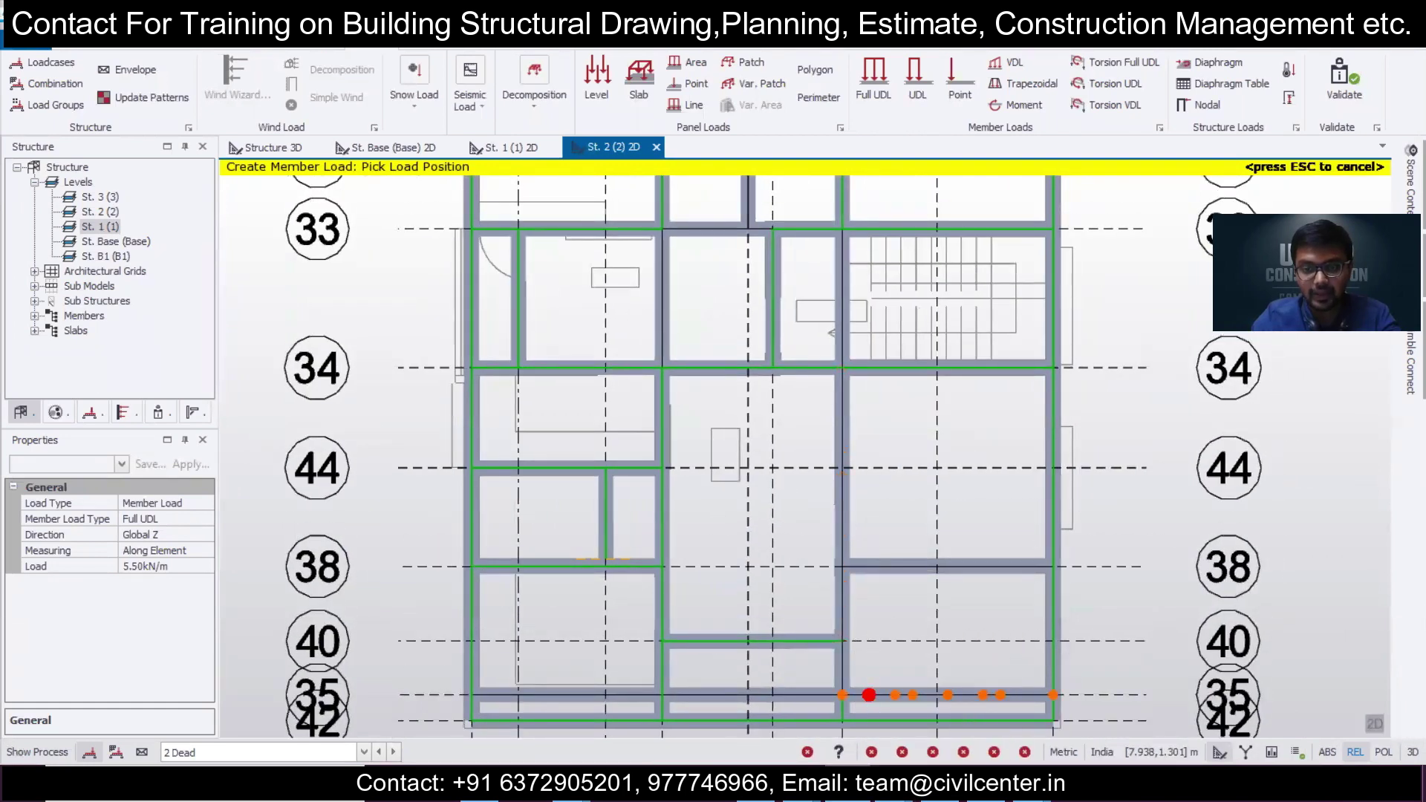
{"action": "key", "text": "alt+Tab"}
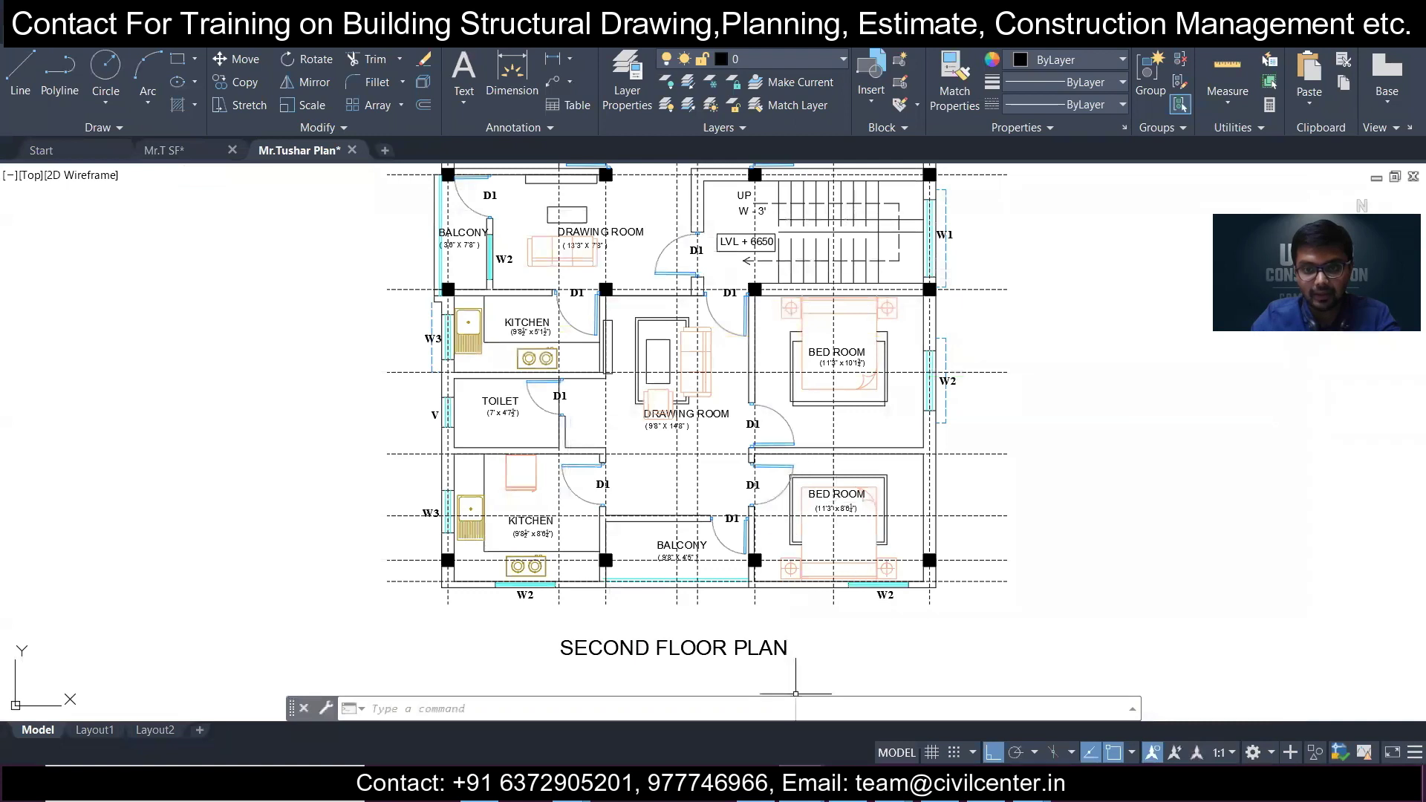
{"action": "key", "text": "alt+Tab"}
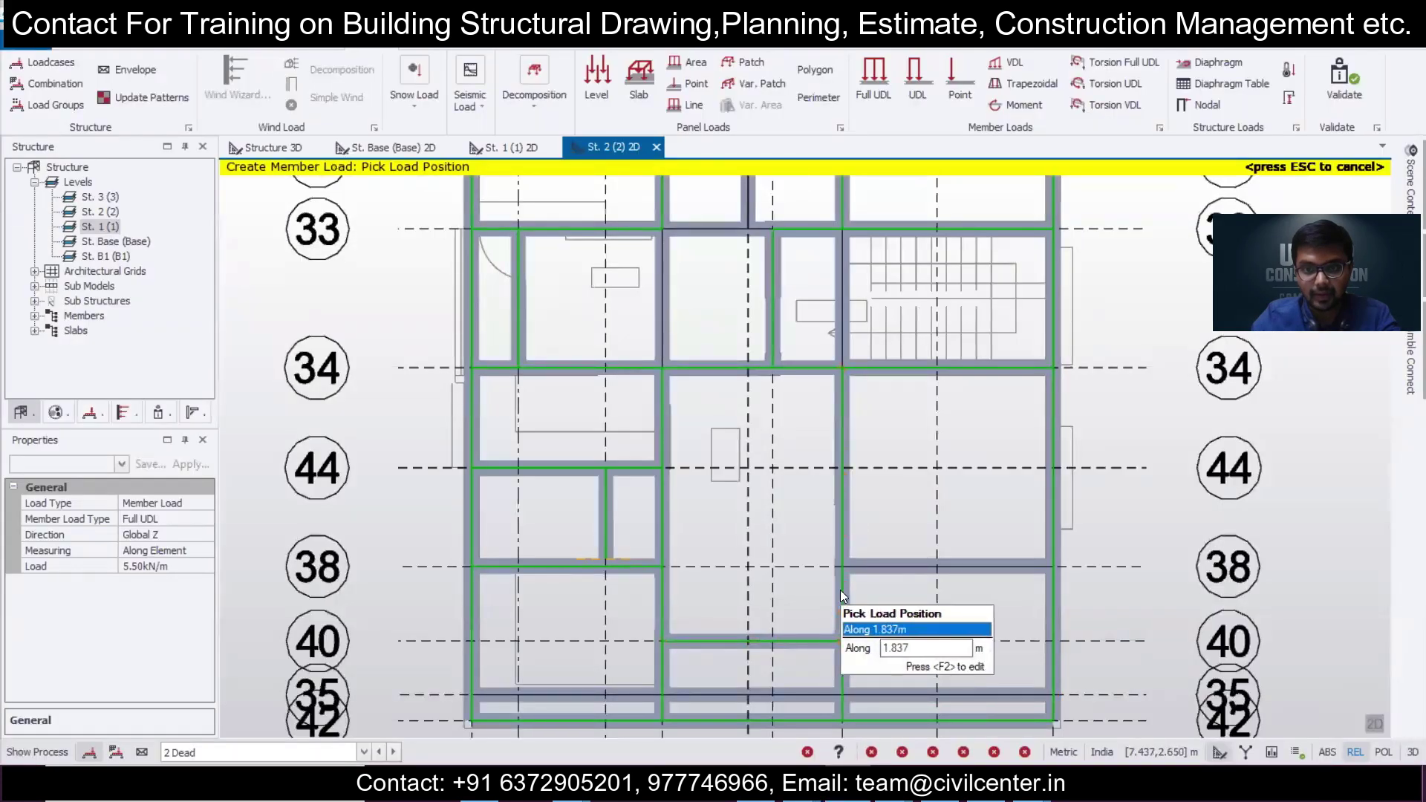
Check the AutoCAD second floor plan and apply a 5.5 kN/m full UDL on grid 38 between grids 30 and 31.
{"action": "key", "text": "alt+Tab"}
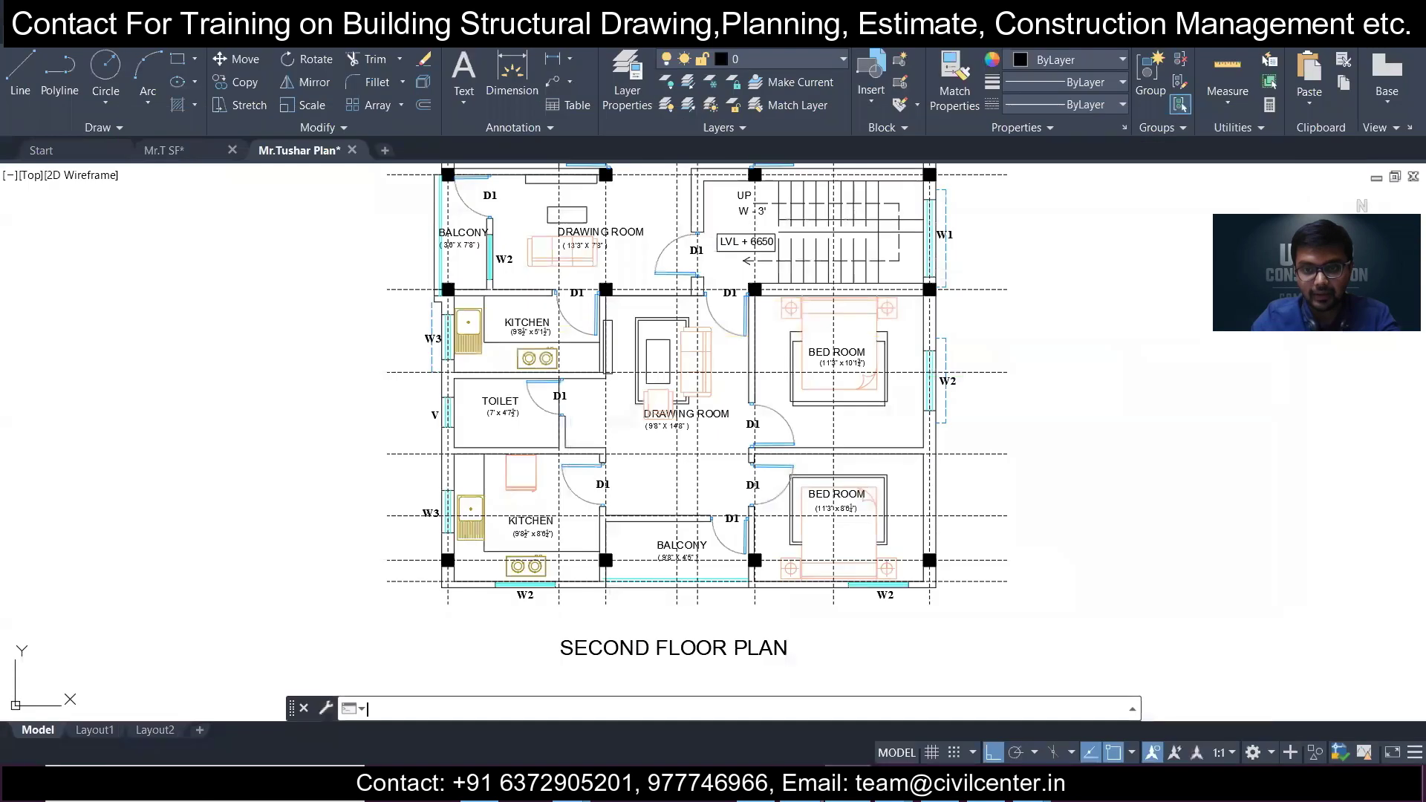
{"action": "key", "text": "alt+Tab"}
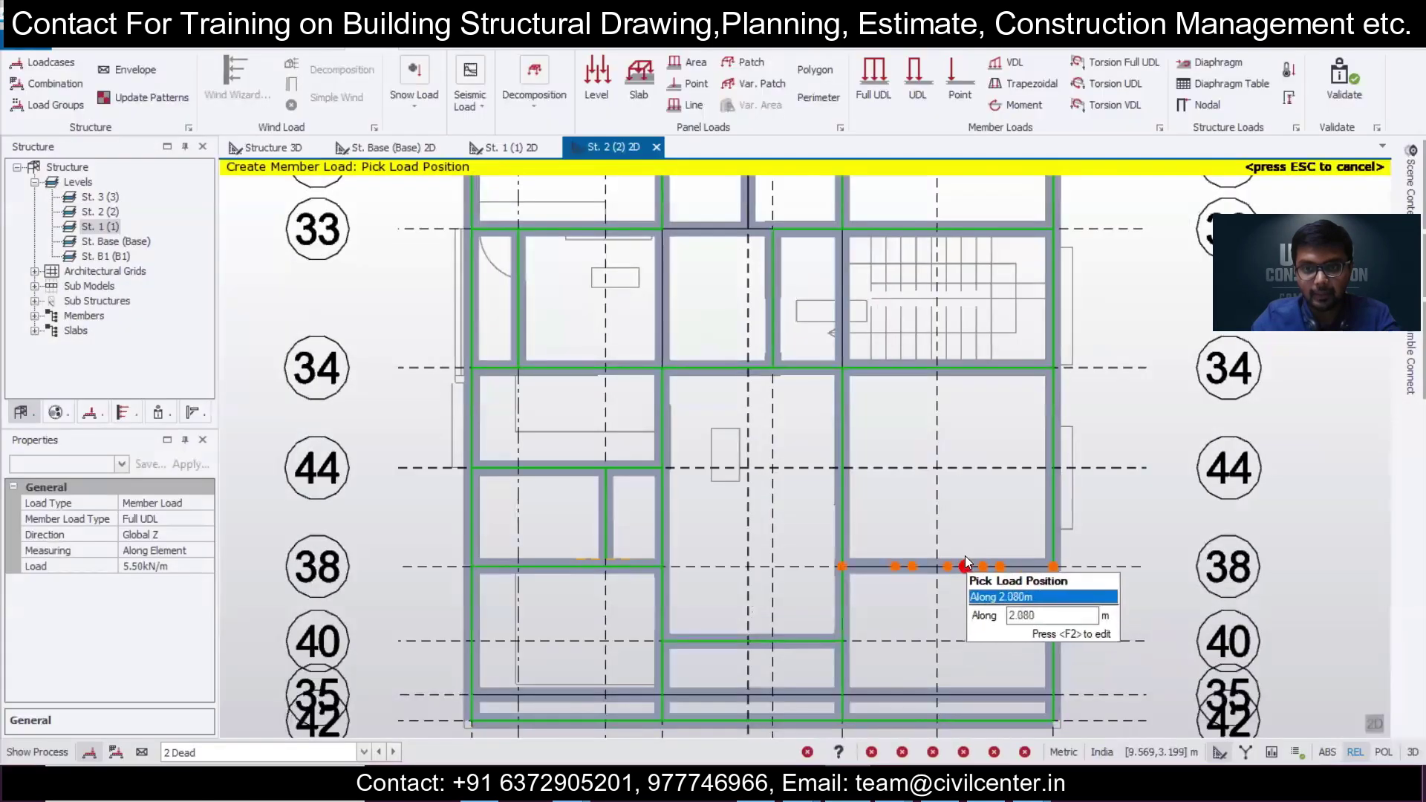
{"action": "scroll", "coordinate": [996, 558], "scroll_direction": "down", "scroll_amount": 2}
{"action": "middle_click_drag", "start_coordinate": [969, 607], "coordinate": [894, 544]}
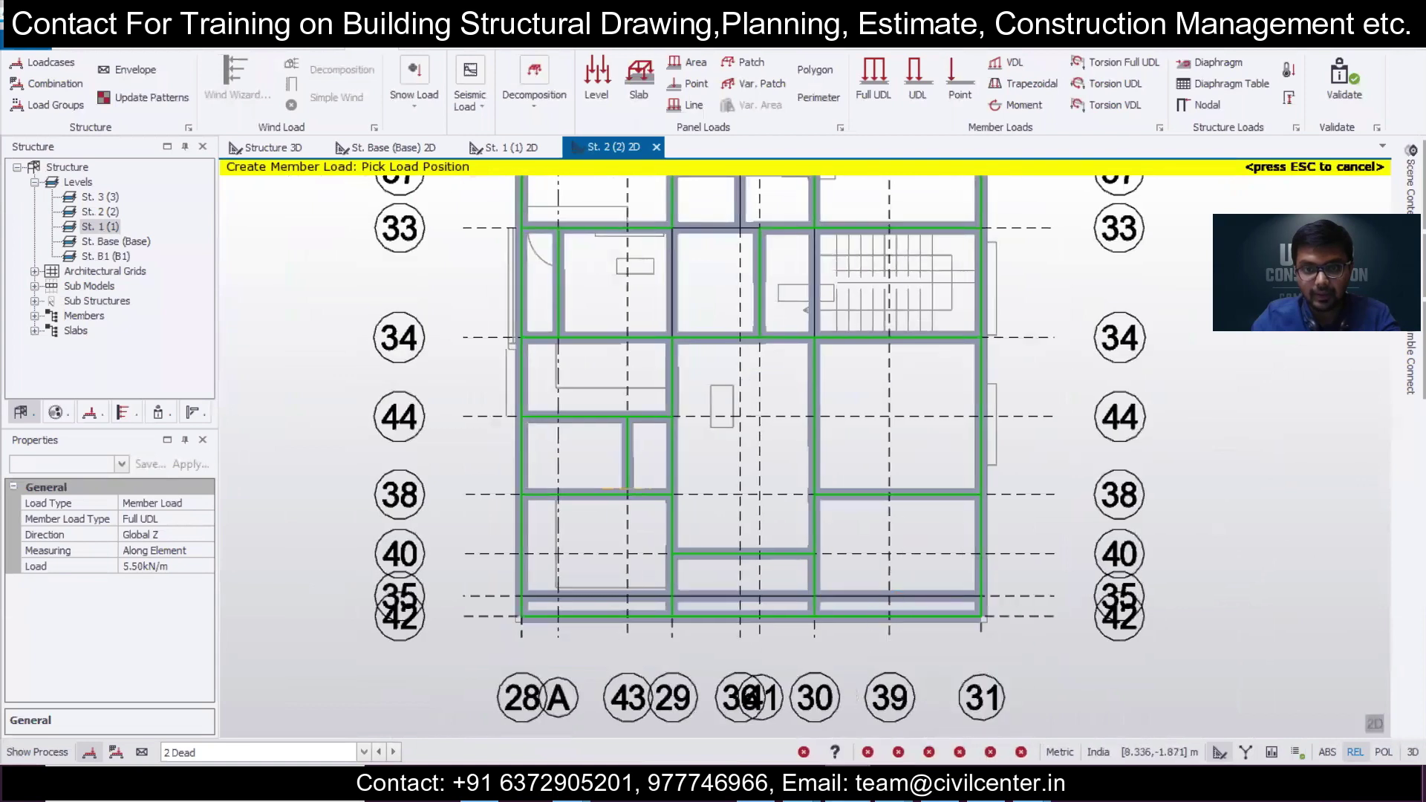
Compare the loaded St. 2 beams with the AutoCAD second floor plan for walls still without load, and end the load command.
{"action": "key", "text": "alt+Tab"}
{"action": "key", "text": "alt+Tab"}
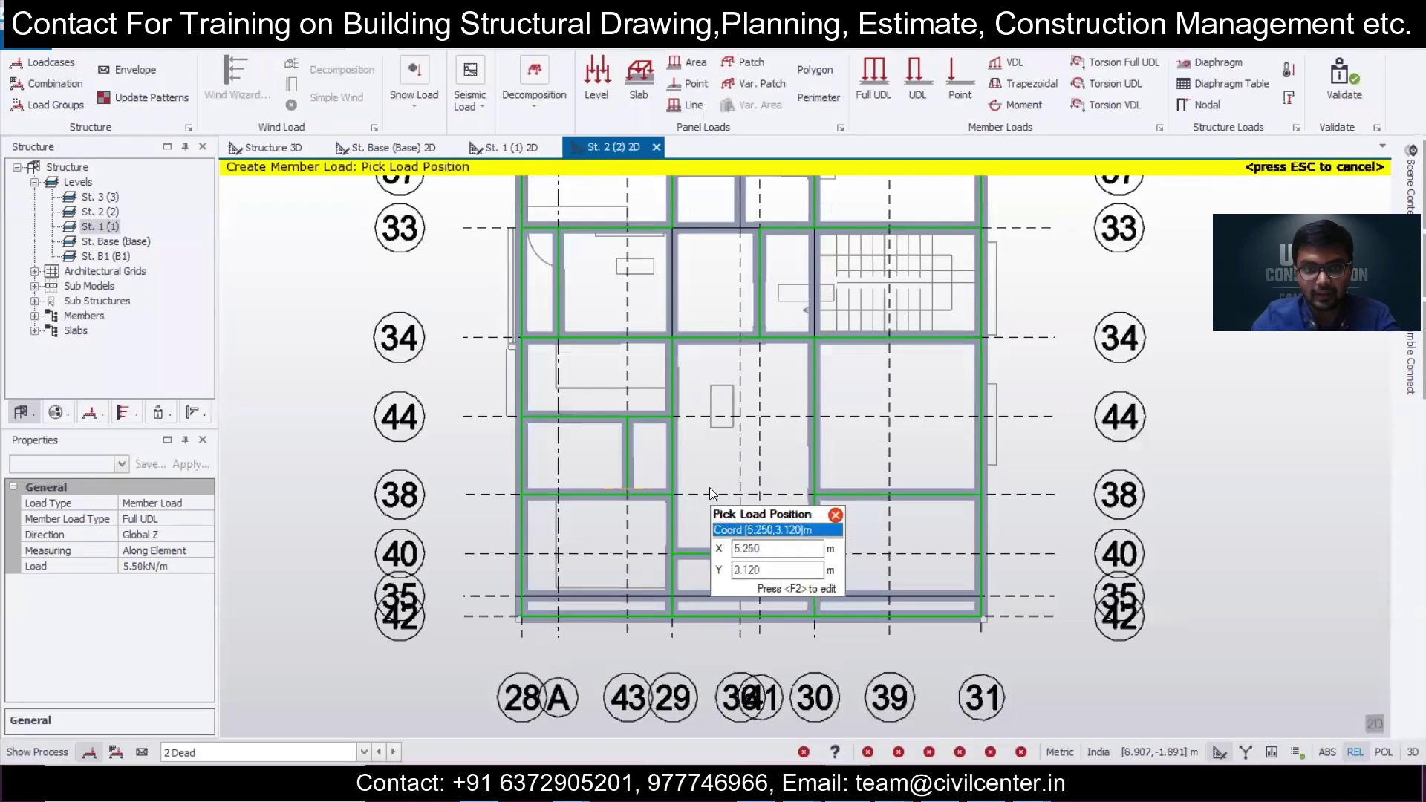
{"action": "middle_click_drag", "start_coordinate": [710, 487], "coordinate": [683, 606]}
{"action": "scroll", "coordinate": [719, 590], "scroll_direction": "up", "scroll_amount": 1}
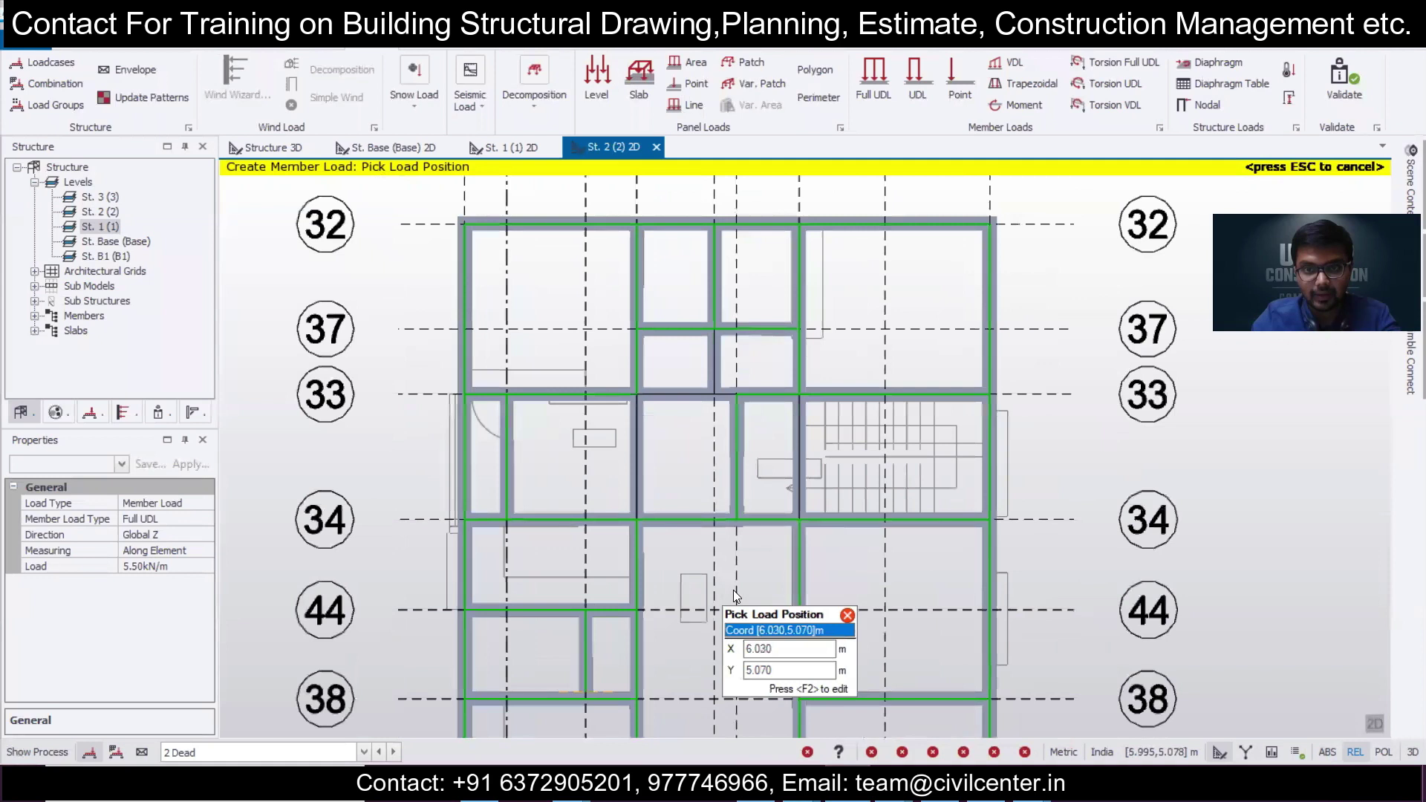
{"action": "left_click", "coordinate": [771, 652]}
{"action": "key", "text": "alt+Tab"}
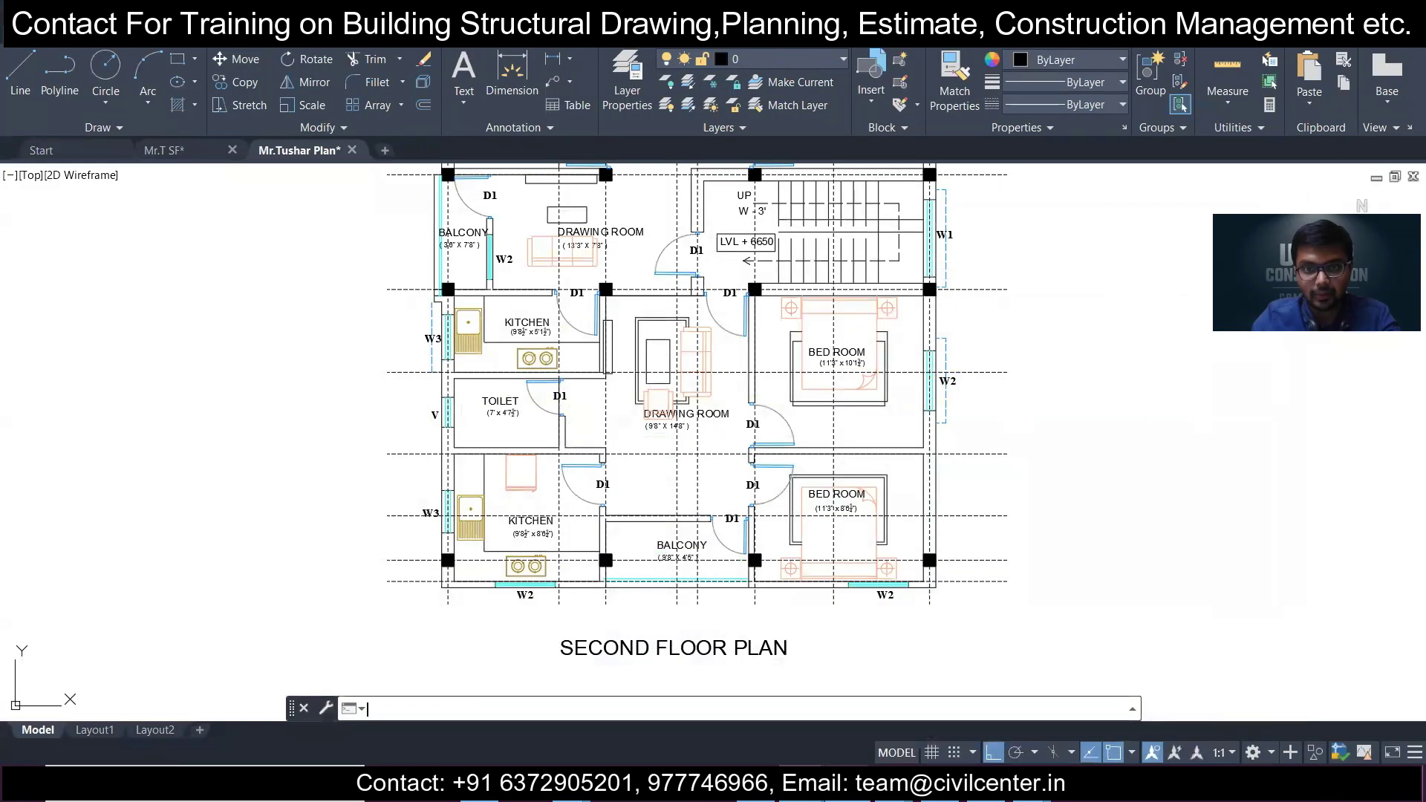
{"action": "key", "text": "alt+Tab"}
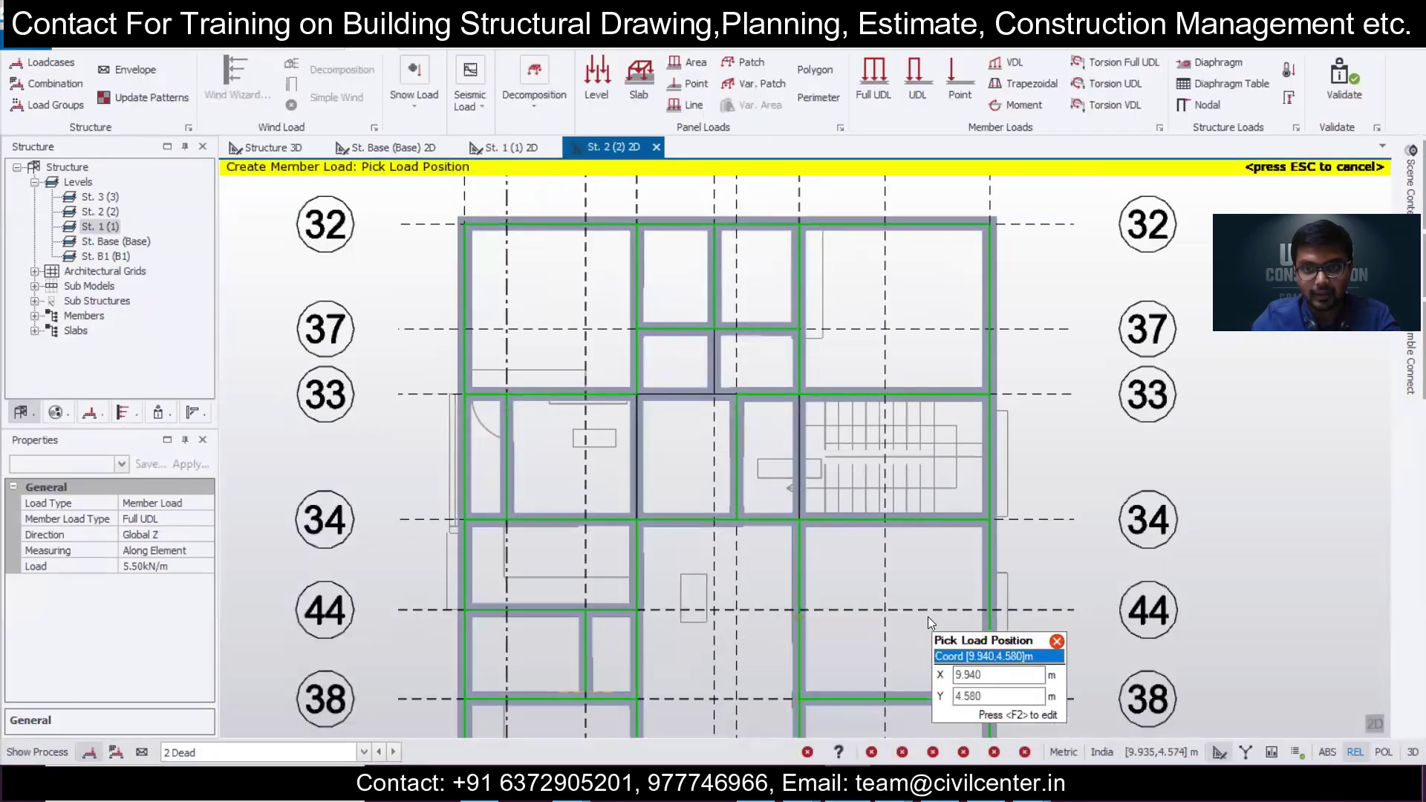
{"action": "key", "text": "Escape"}
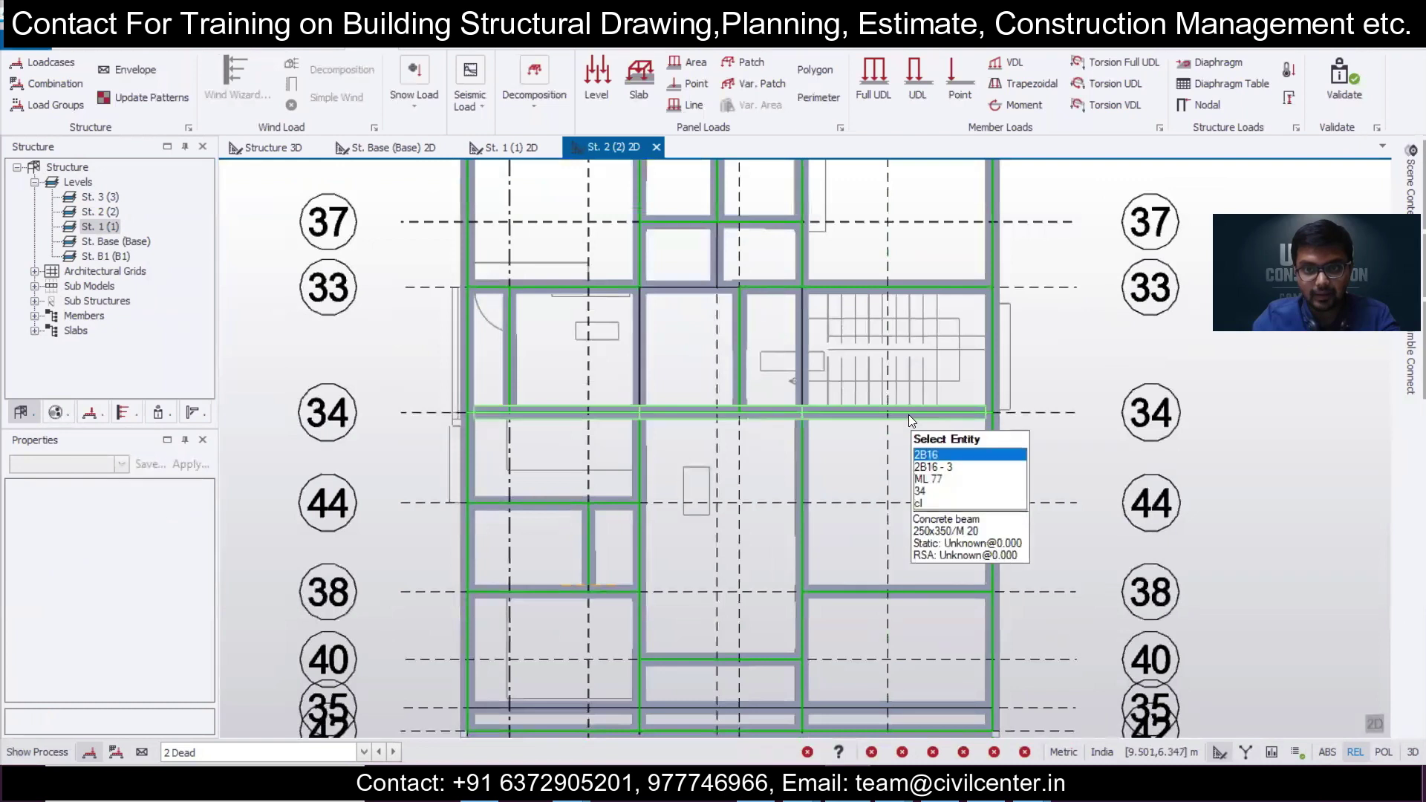
Inspect the dead wall loads on the St. 2 floor beams in 3D and return to the 2D plan.
{"action": "left_click", "coordinate": [1374, 722]}
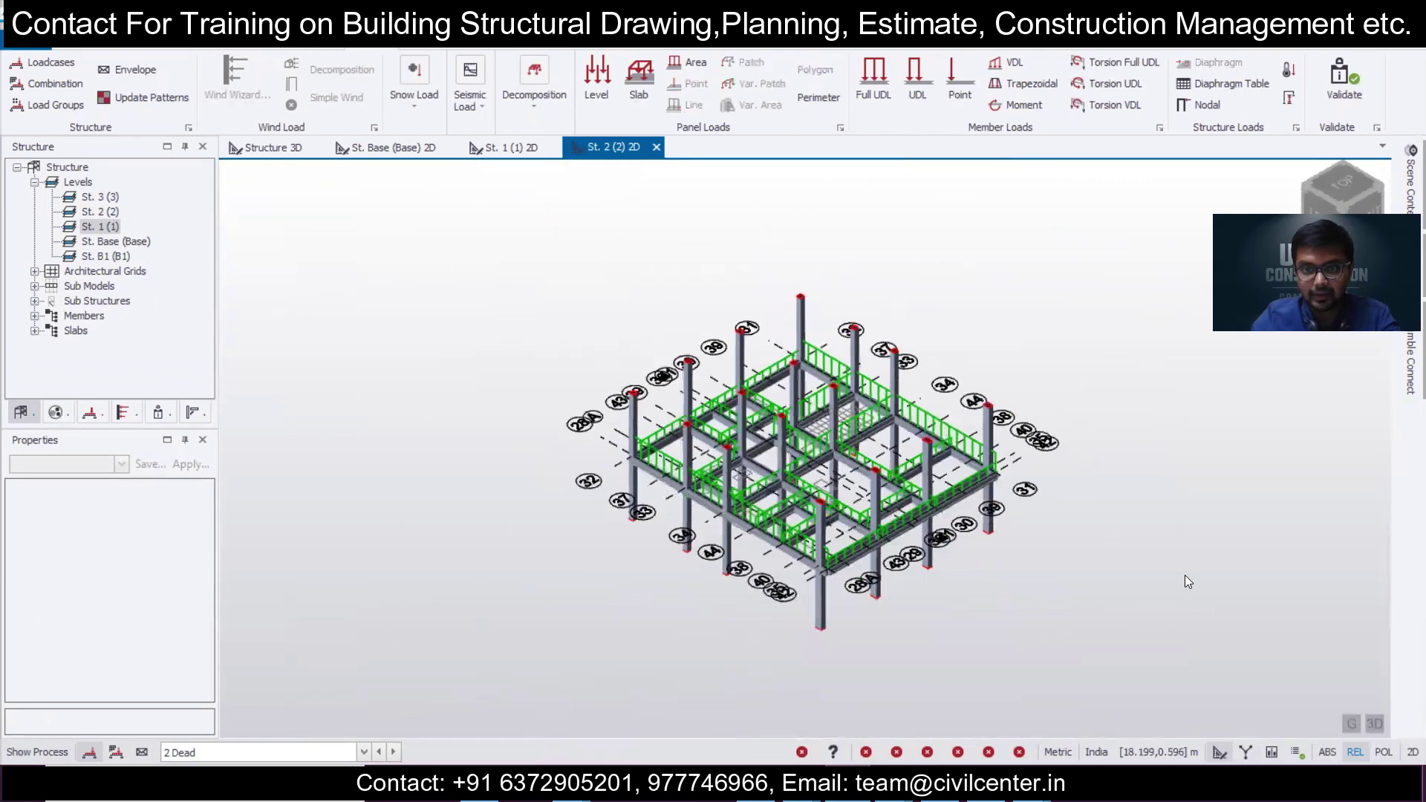
{"action": "right_click", "coordinate": [1089, 383]}
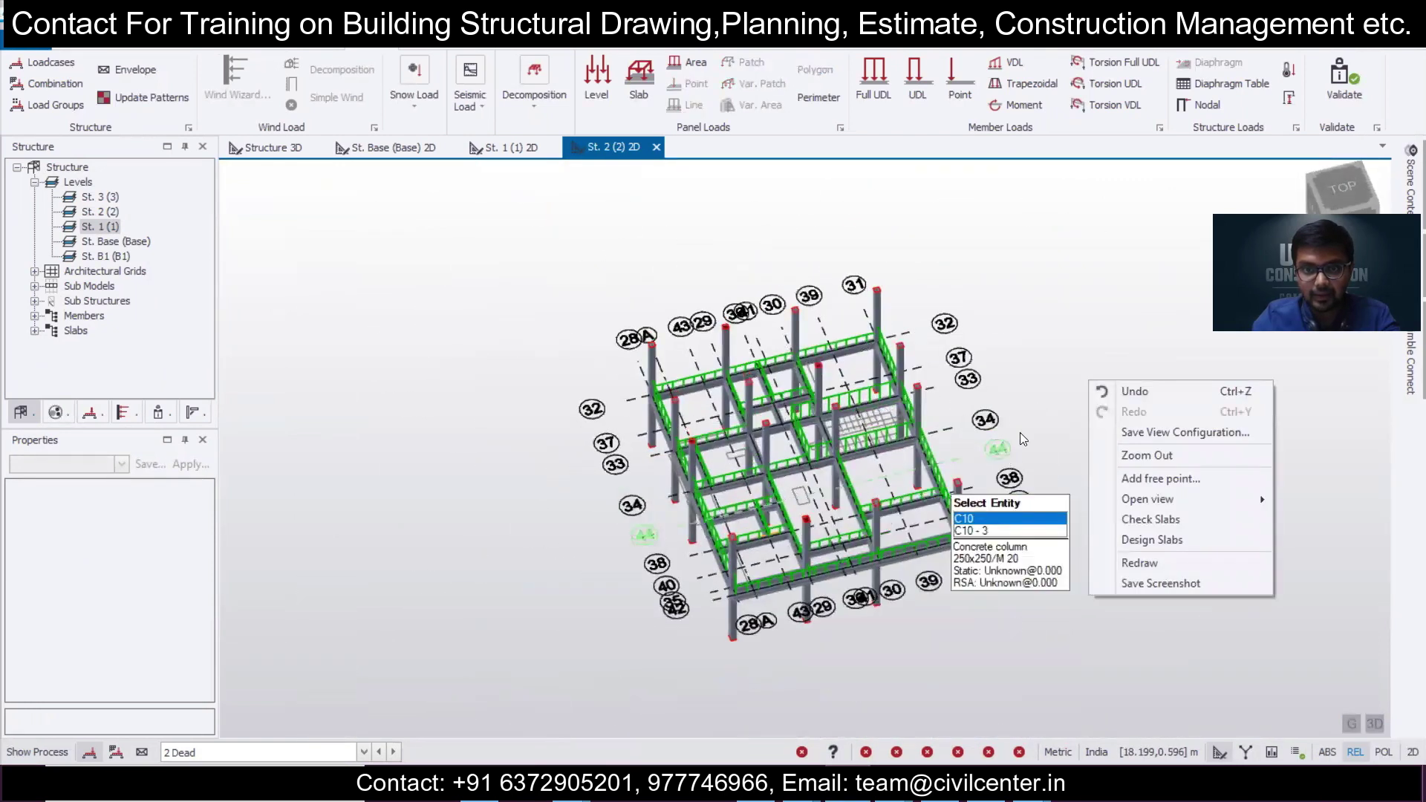
{"action": "left_click", "coordinate": [1031, 407]}
{"action": "scroll", "coordinate": [1032, 406], "scroll_direction": "up", "scroll_amount": 3}
{"action": "mouse_move", "coordinate": [1085, 442]}
{"action": "right_mouse_down"}
{"action": "mouse_move", "coordinate": [1089, 339]}
{"action": "mouse_move", "coordinate": [1030, 364]}
{"action": "mouse_move", "coordinate": [1175, 373]}
{"action": "mouse_move", "coordinate": [823, 430]}
{"action": "mouse_move", "coordinate": [627, 398]}
{"action": "mouse_move", "coordinate": [615, 350]}
{"action": "mouse_move", "coordinate": [660, 368]}
{"action": "mouse_move", "coordinate": [1082, 360]}
{"action": "mouse_move", "coordinate": [1121, 416]}
{"action": "mouse_move", "coordinate": [1198, 417]}
{"action": "mouse_move", "coordinate": [1027, 427]}
{"action": "mouse_move", "coordinate": [1019, 363]}
{"action": "mouse_move", "coordinate": [1192, 383]}
{"action": "mouse_move", "coordinate": [796, 389]}
{"action": "mouse_move", "coordinate": [1019, 376]}
{"action": "mouse_move", "coordinate": [1077, 416]}
{"action": "right_mouse_up"}
{"action": "left_click", "coordinate": [1382, 717]}
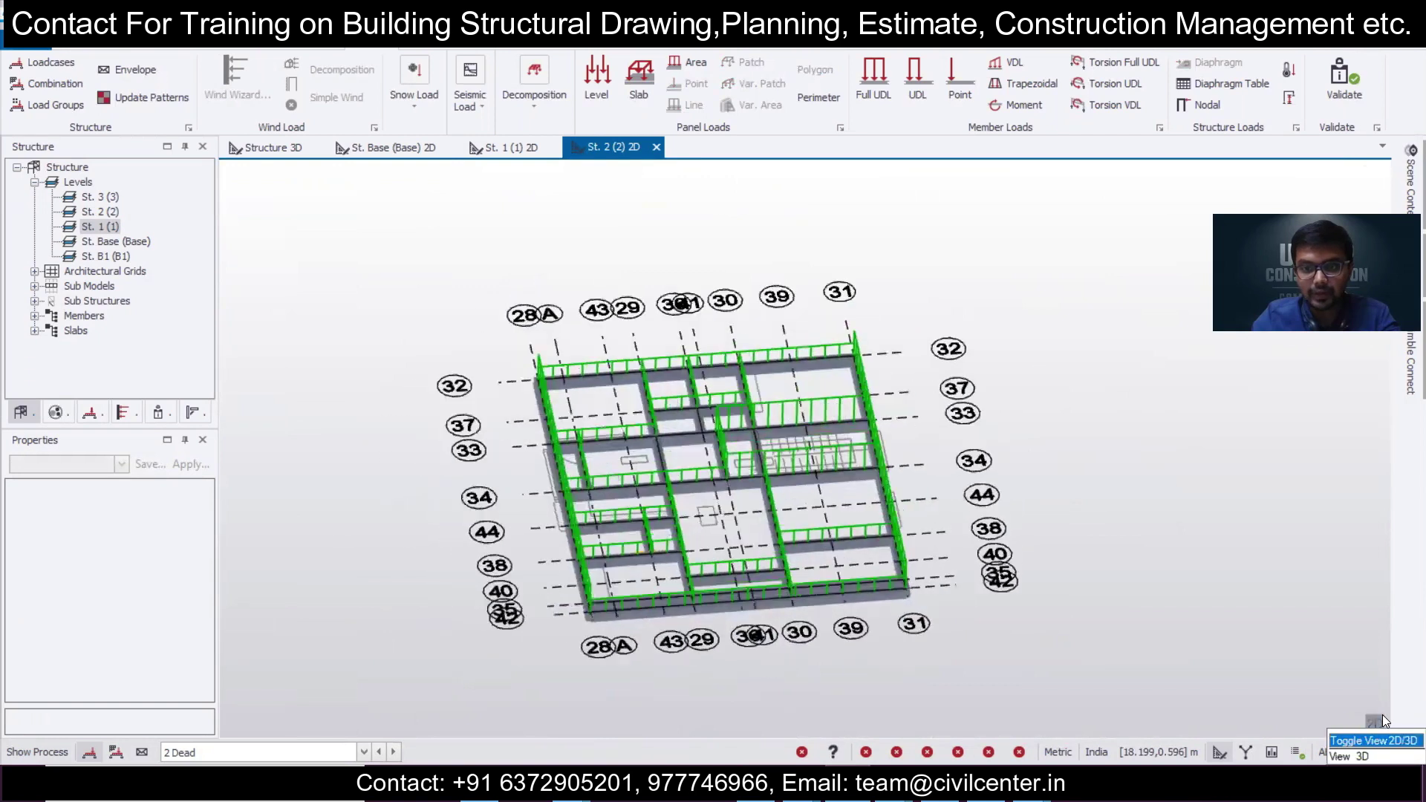
{"action": "scroll", "coordinate": [1058, 579], "scroll_direction": "up", "scroll_amount": 4}
{"action": "scroll", "coordinate": [1051, 544], "scroll_direction": "down", "scroll_amount": 1}
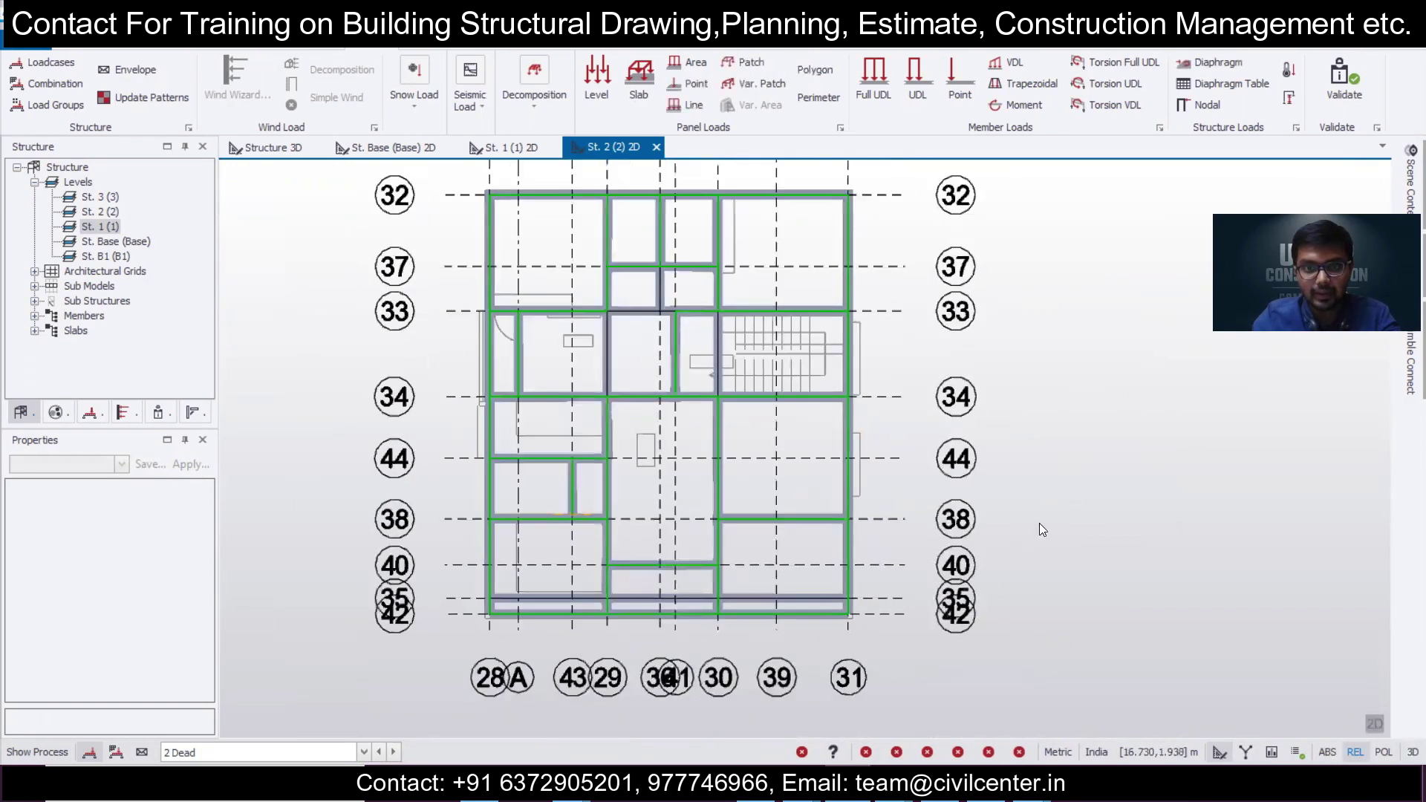
{"action": "middle_click_drag", "start_coordinate": [999, 541], "coordinate": [1019, 602]}
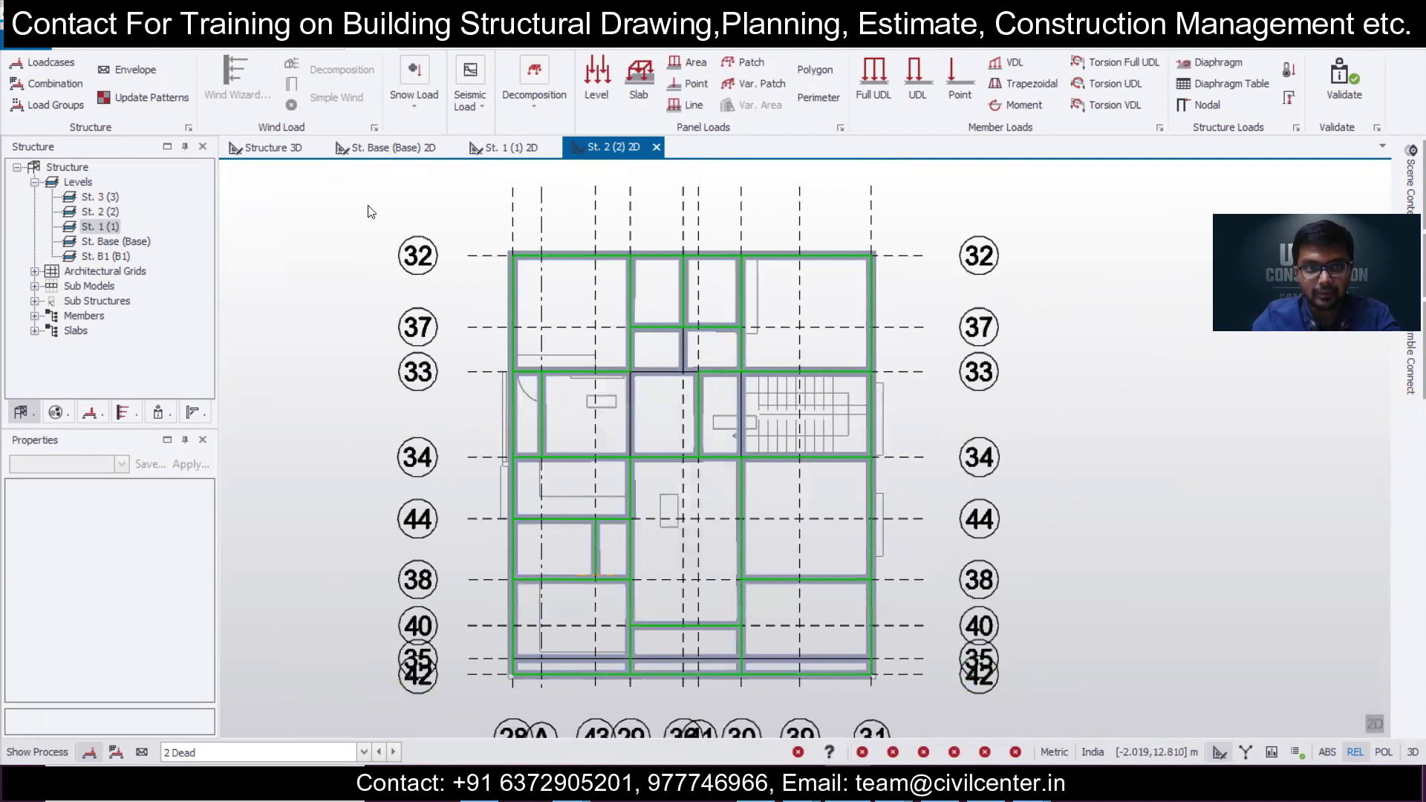
Review the Dead and Imposed loadcases in turn on the full 3D structure.
{"action": "left_click", "coordinate": [277, 149]}
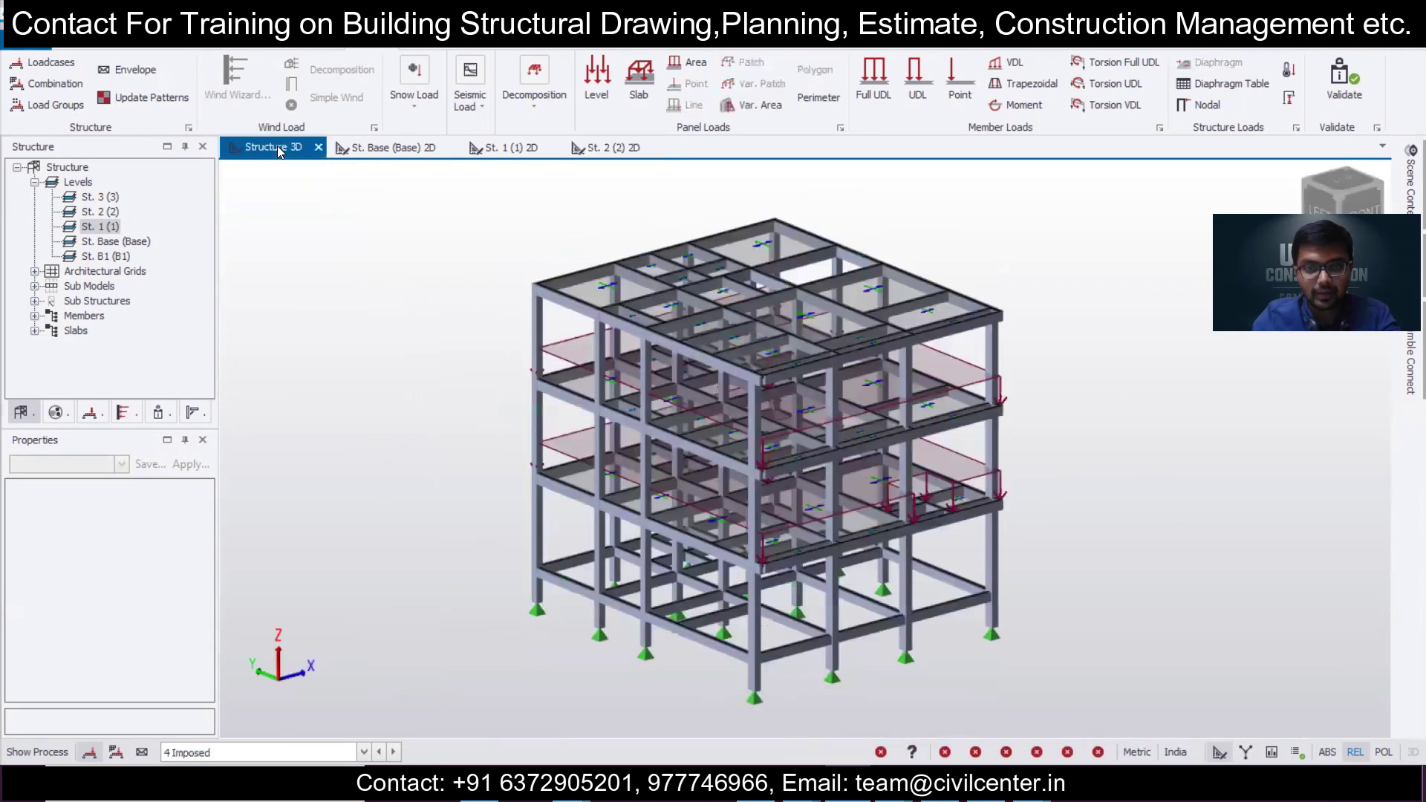
{"action": "mouse_move", "coordinate": [502, 656]}
{"action": "middle_mouse_down"}
{"action": "mouse_move", "coordinate": [581, 647]}
{"action": "mouse_move", "coordinate": [444, 647]}
{"action": "mouse_move", "coordinate": [488, 656]}
{"action": "middle_mouse_up"}
{"action": "left_click", "coordinate": [324, 752]}
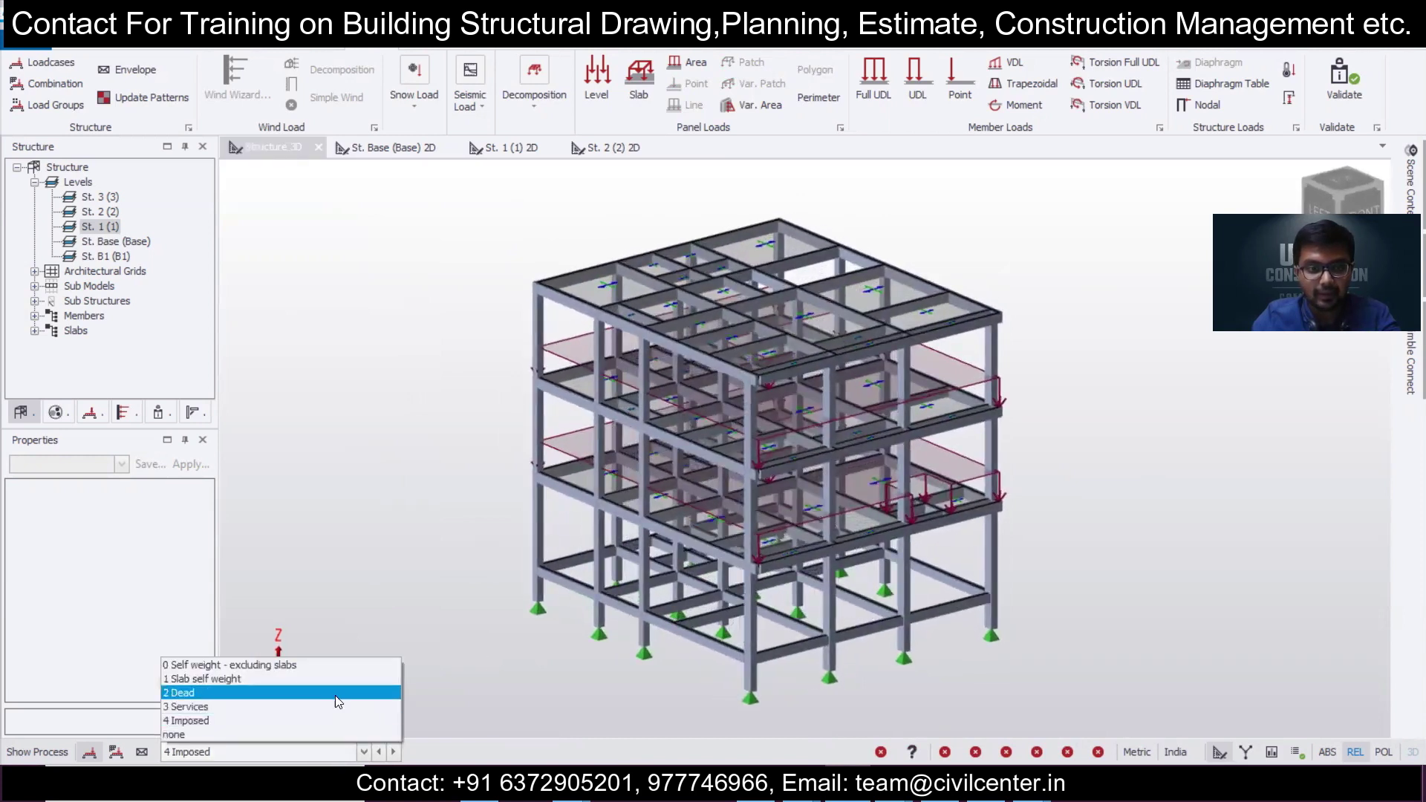
{"action": "left_click", "coordinate": [336, 695]}
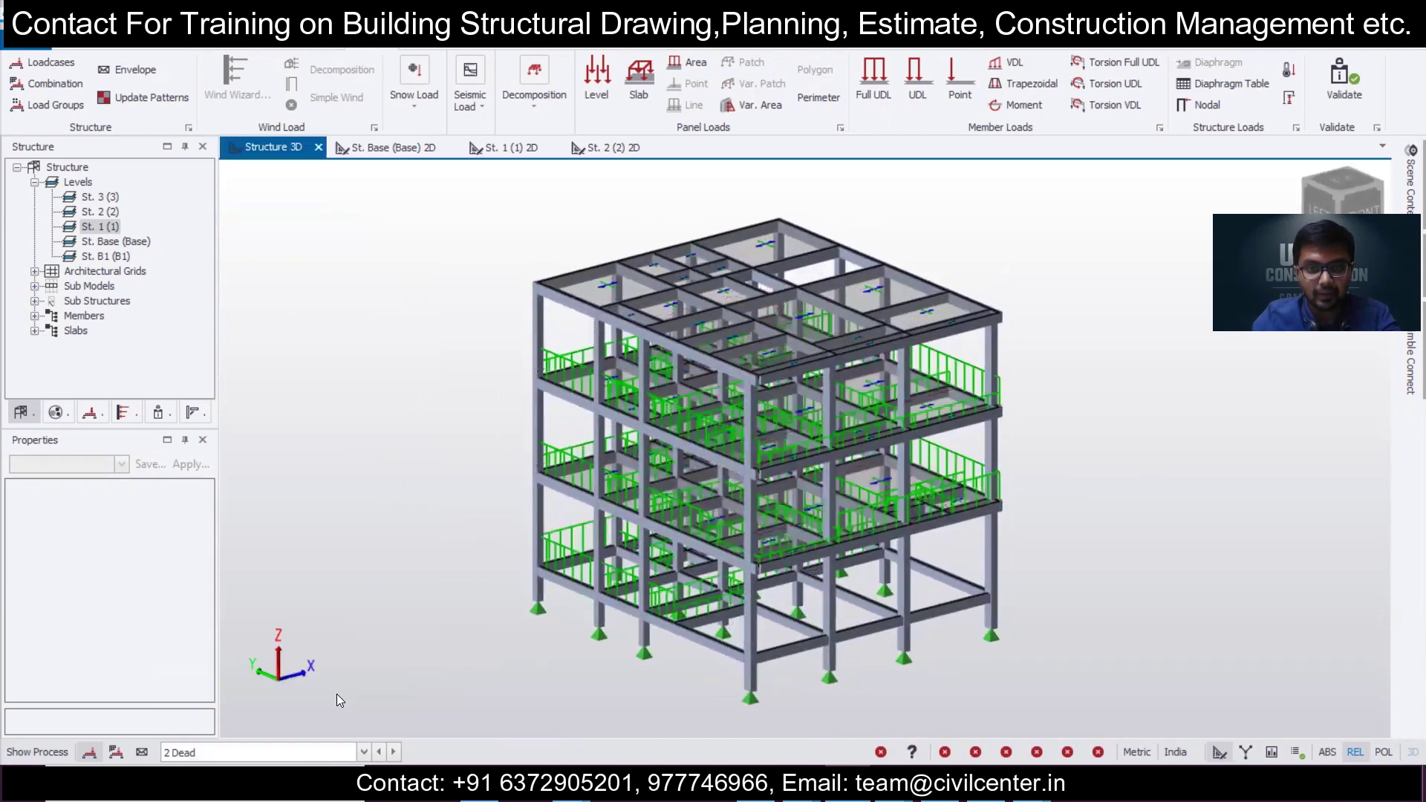
{"action": "left_click", "coordinate": [332, 751]}
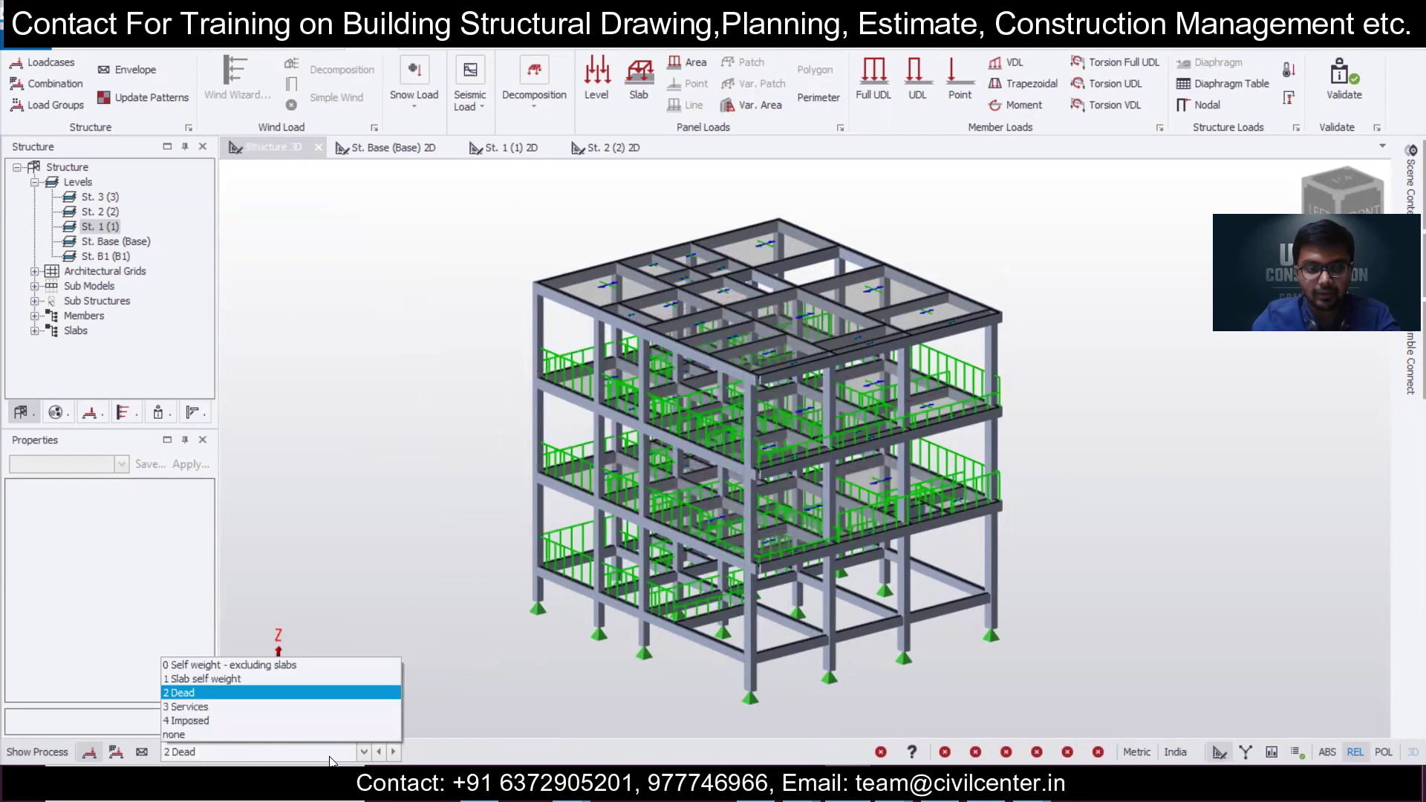
{"action": "left_click", "coordinate": [333, 719]}
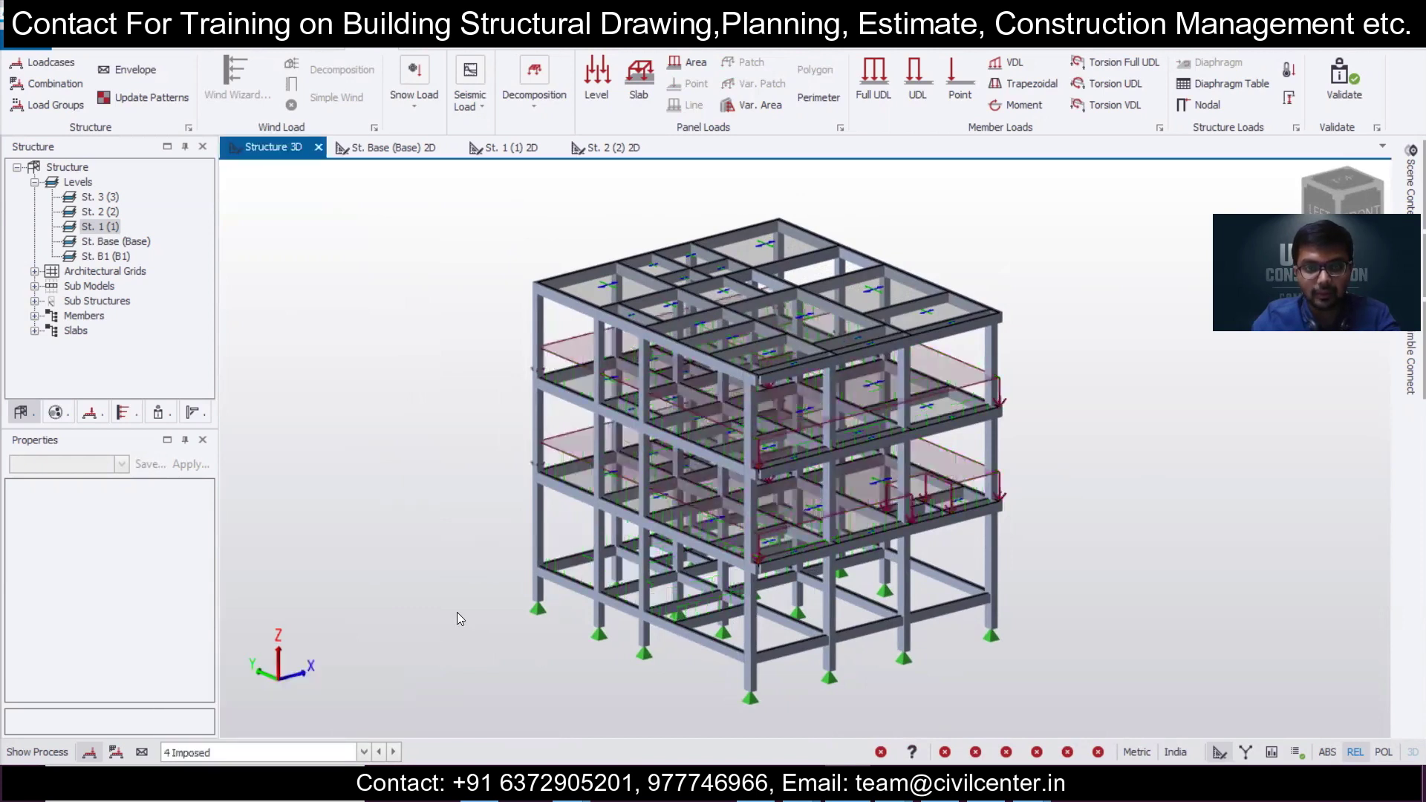
Open the St. 3 level plan and look over its slab panels and beam layout.
{"action": "double_click", "coordinate": [97, 196]}
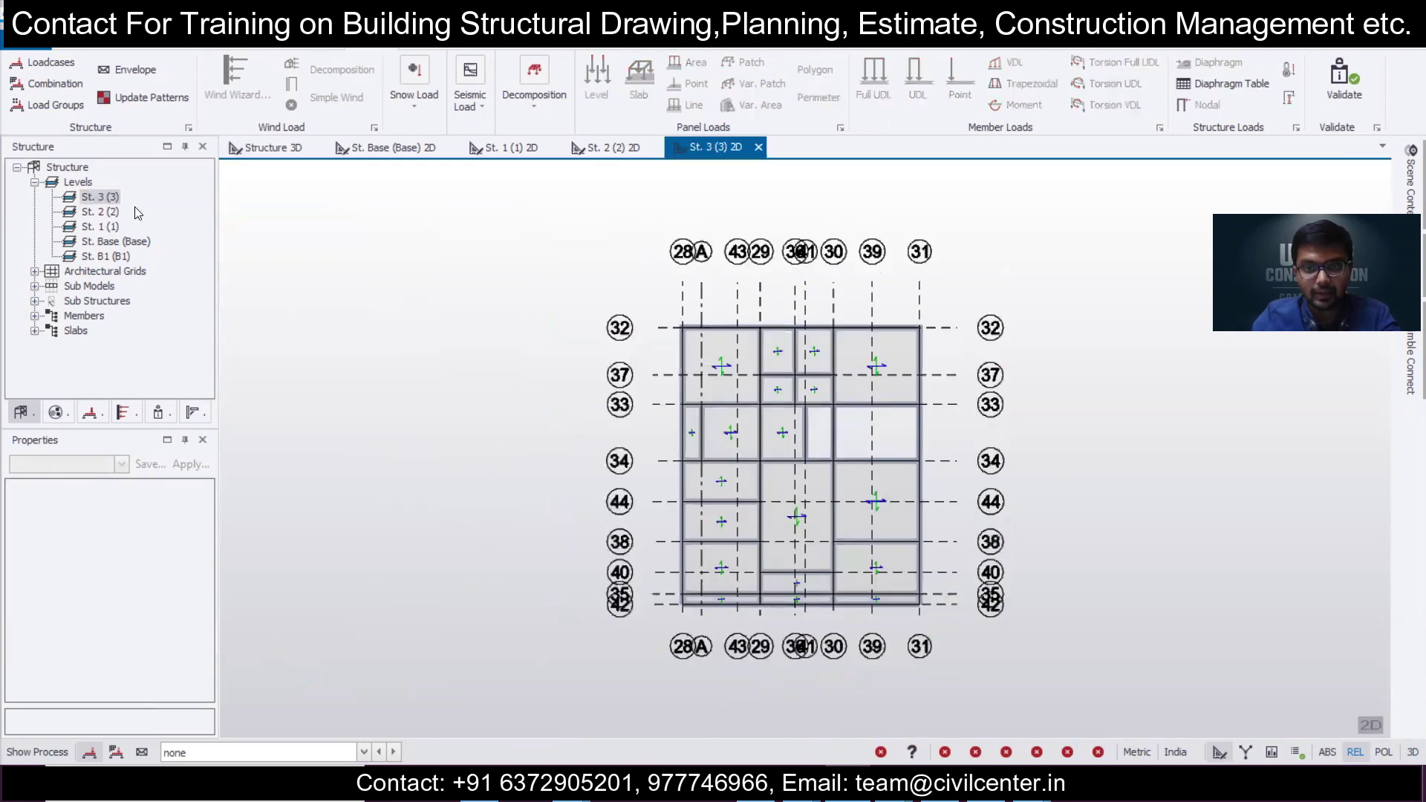
{"action": "scroll", "coordinate": [888, 504], "scroll_direction": "up", "scroll_amount": 3}
{"action": "scroll", "coordinate": [1059, 486], "scroll_direction": "up", "scroll_amount": 2}
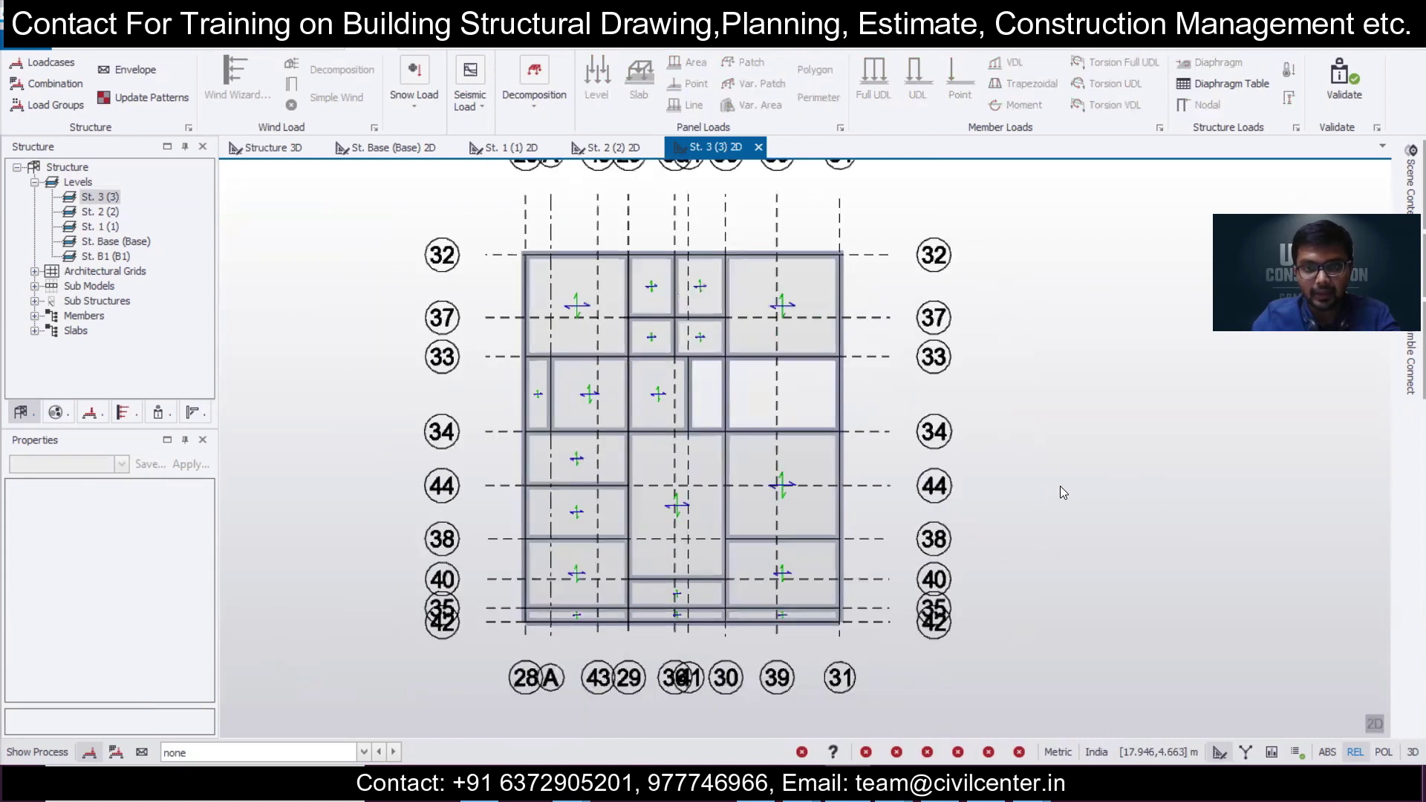
{"action": "scroll", "coordinate": [1060, 487], "scroll_direction": "up", "scroll_amount": 1}
{"action": "scroll", "coordinate": [565, 512], "scroll_direction": "up", "scroll_amount": 1}
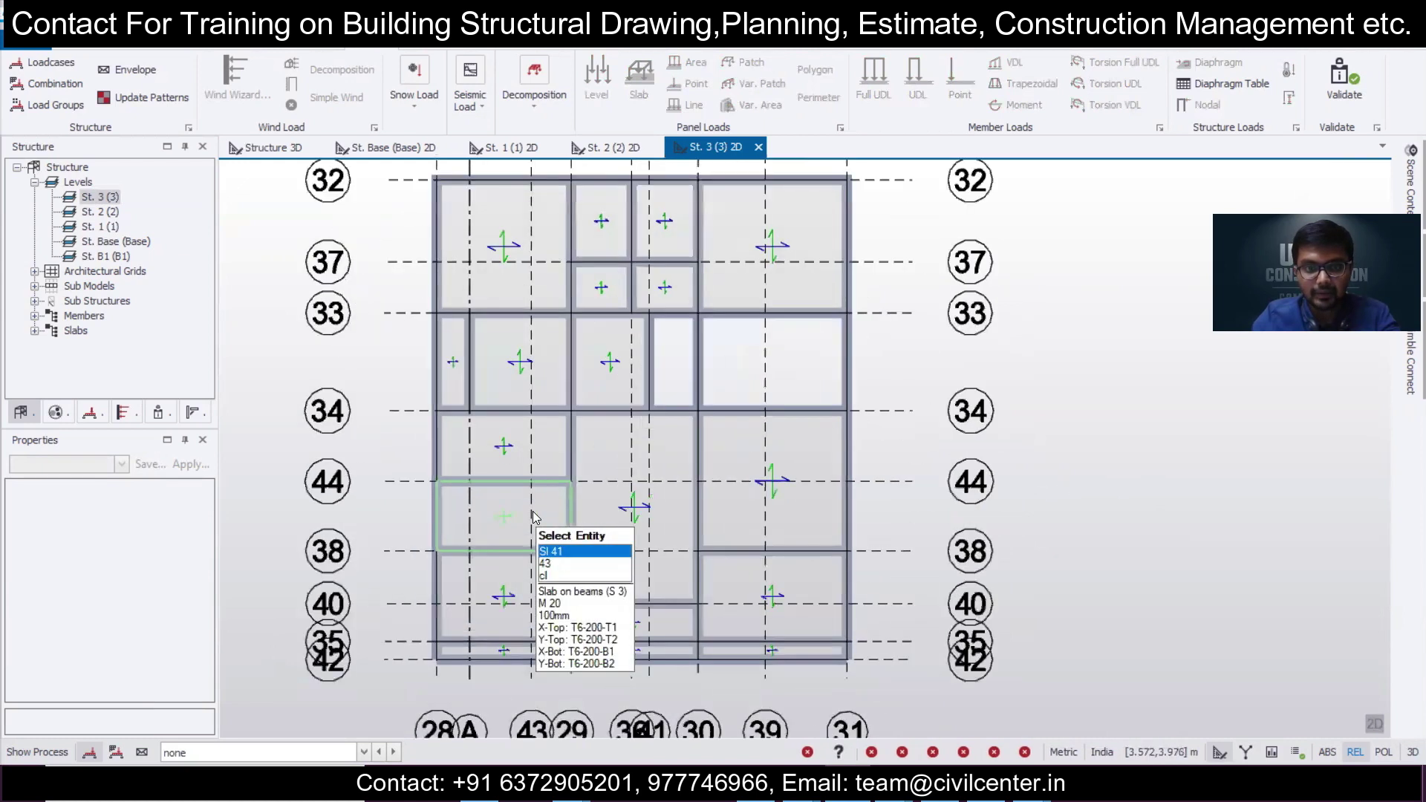
{"action": "scroll", "coordinate": [603, 531], "scroll_direction": "up", "scroll_amount": 1}
{"action": "scroll", "coordinate": [603, 528], "scroll_direction": "down", "scroll_amount": 1}
{"action": "scroll", "coordinate": [603, 527], "scroll_direction": "up", "scroll_amount": 2}
{"action": "scroll", "coordinate": [603, 527], "scroll_direction": "down", "scroll_amount": 3}
{"action": "middle_click_drag", "start_coordinate": [604, 521], "coordinate": [630, 564]}
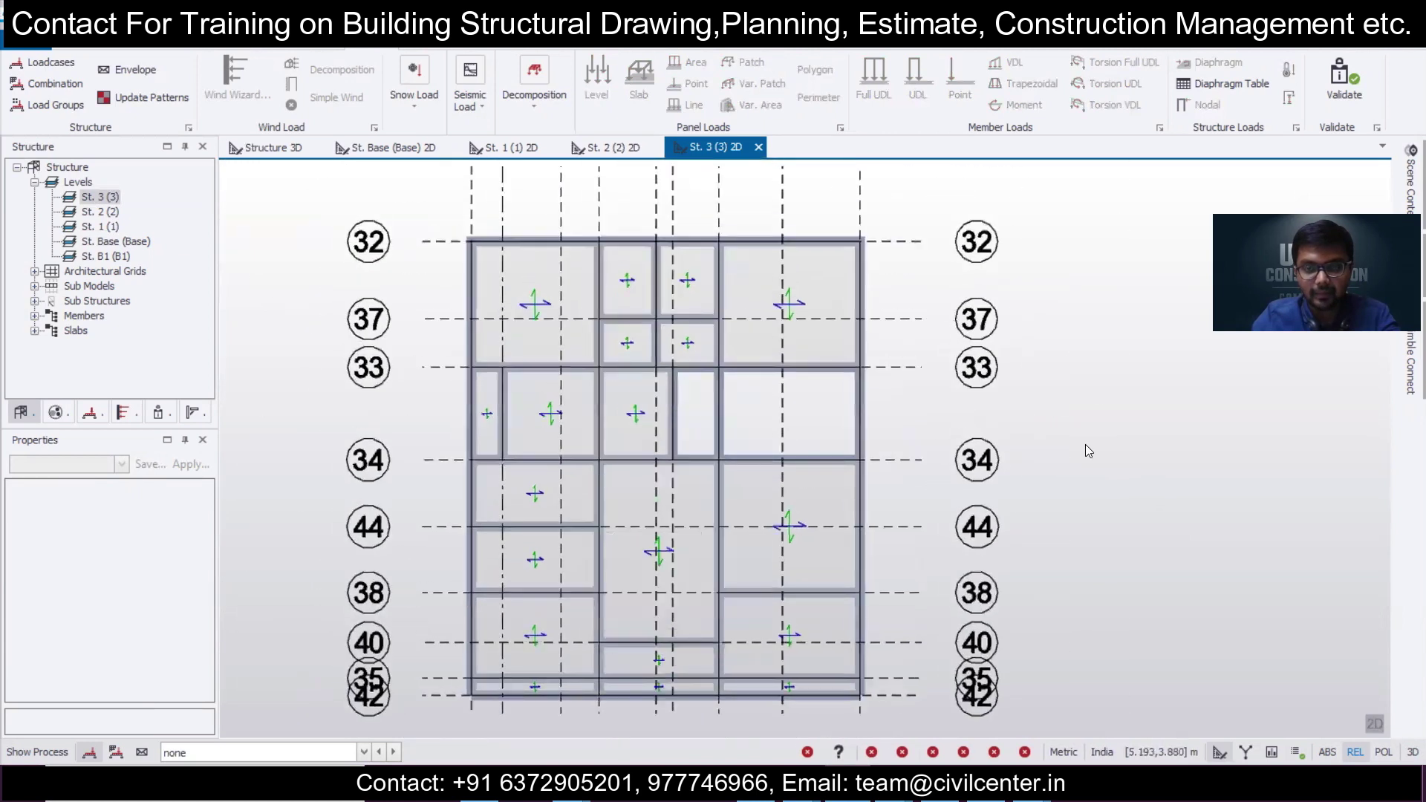
{"action": "middle_click_drag", "start_coordinate": [1085, 444], "coordinate": [1188, 423]}
{"action": "scroll", "coordinate": [1094, 431], "scroll_direction": "up", "scroll_amount": 1}
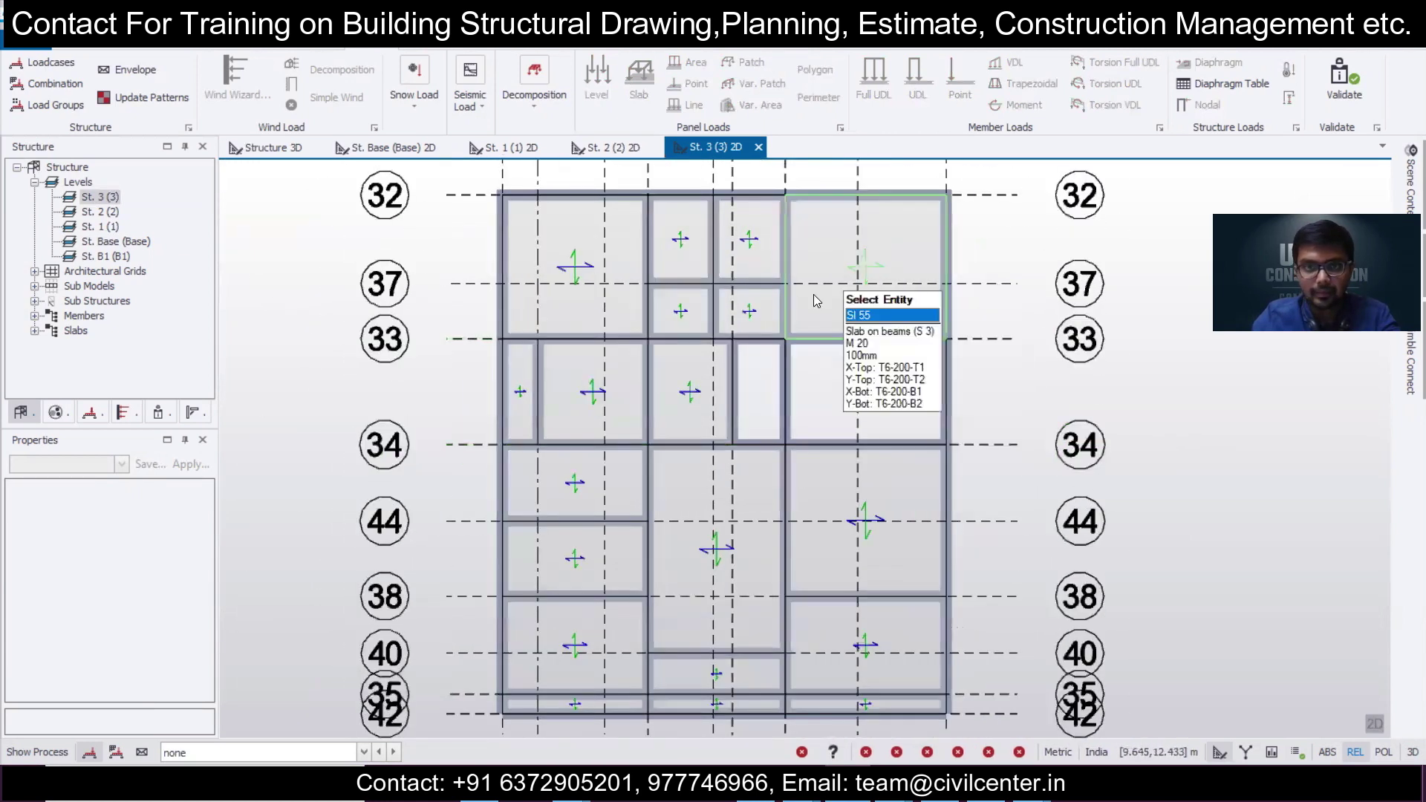
{"action": "scroll", "coordinate": [583, 324], "scroll_direction": "down", "scroll_amount": 2}
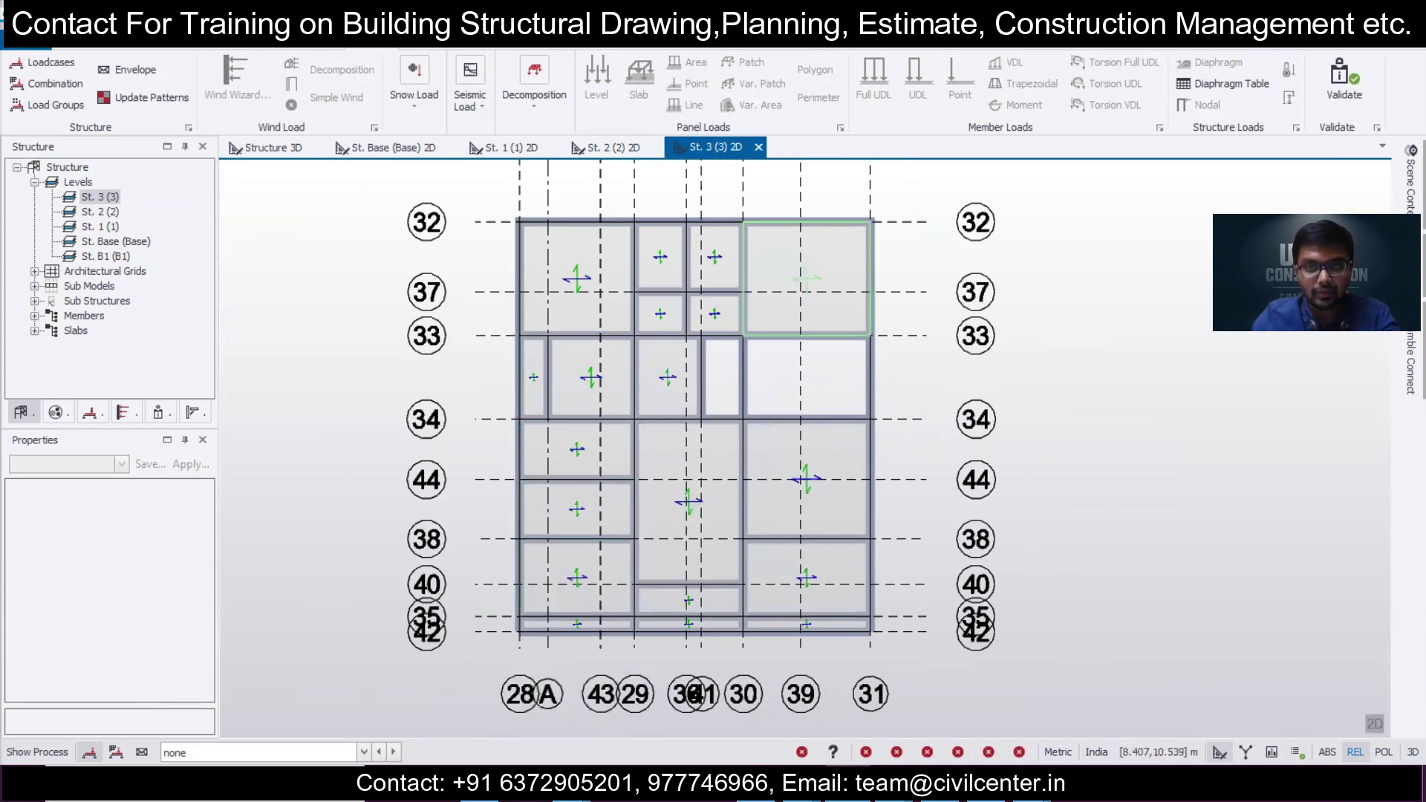
Apply 2.5 kN/m full UDLs in the Dead loadcase to the St. 3 edge beams on grid 32, upper grid 31 and upper grid 28.
{"action": "left_click", "coordinate": [297, 753]}
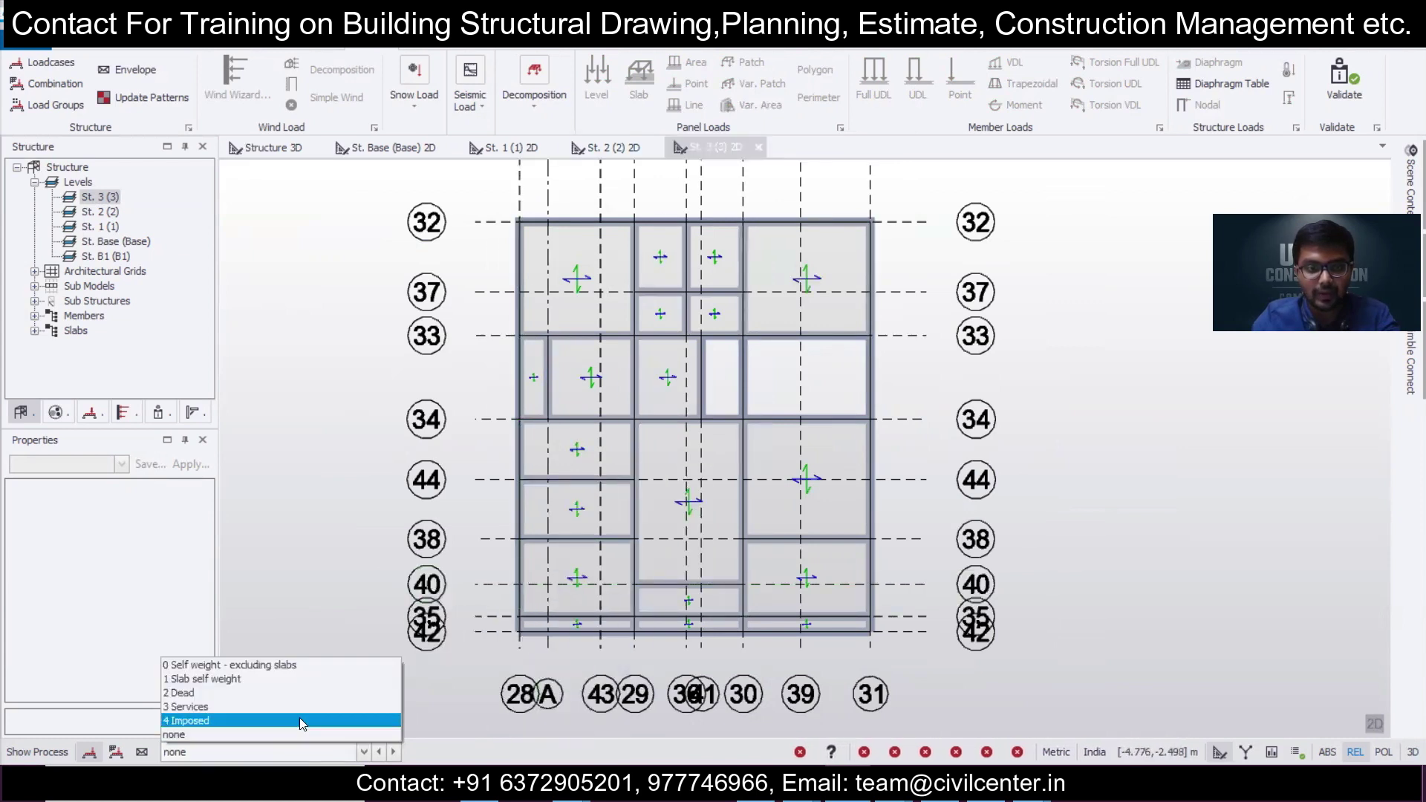
{"action": "left_click", "coordinate": [308, 703]}
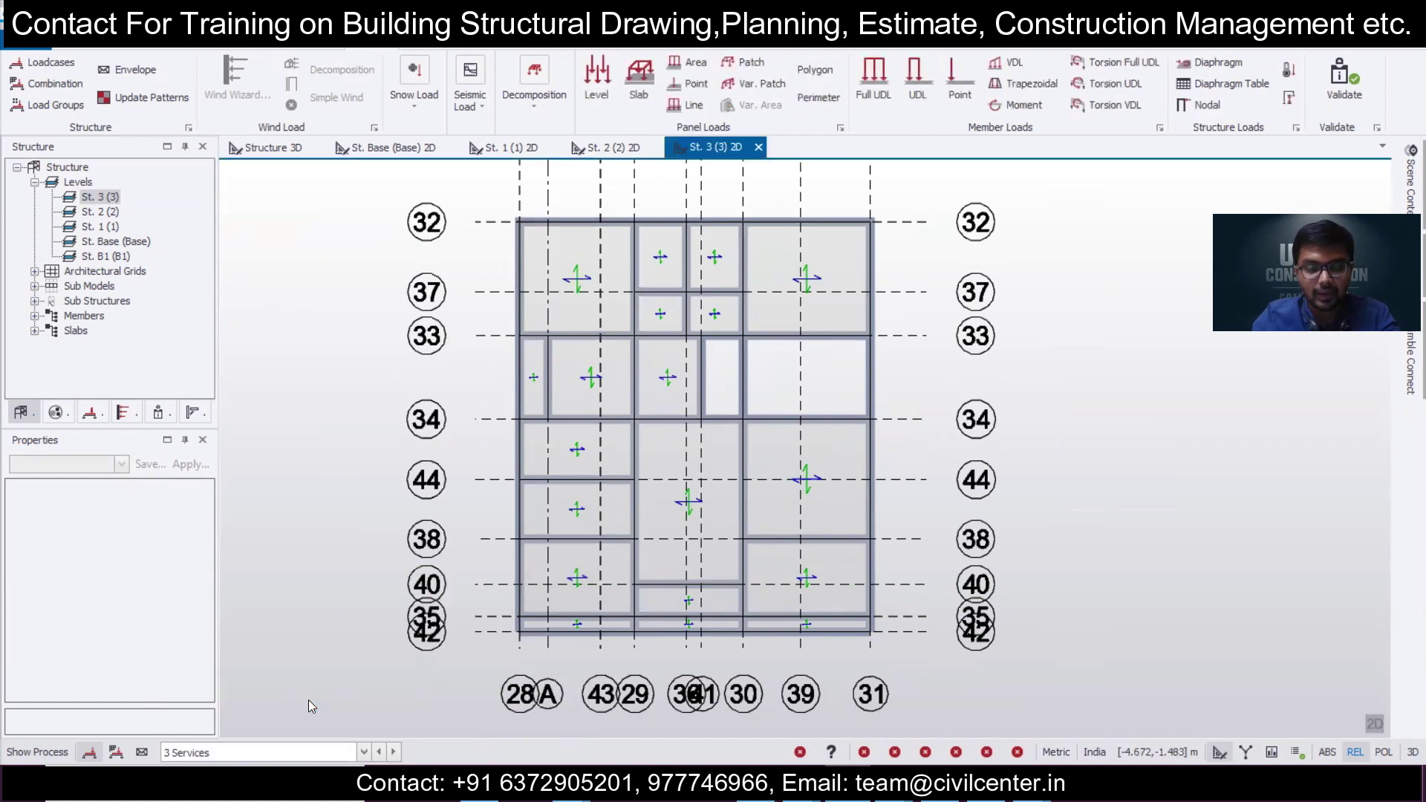
{"action": "left_click", "coordinate": [283, 751]}
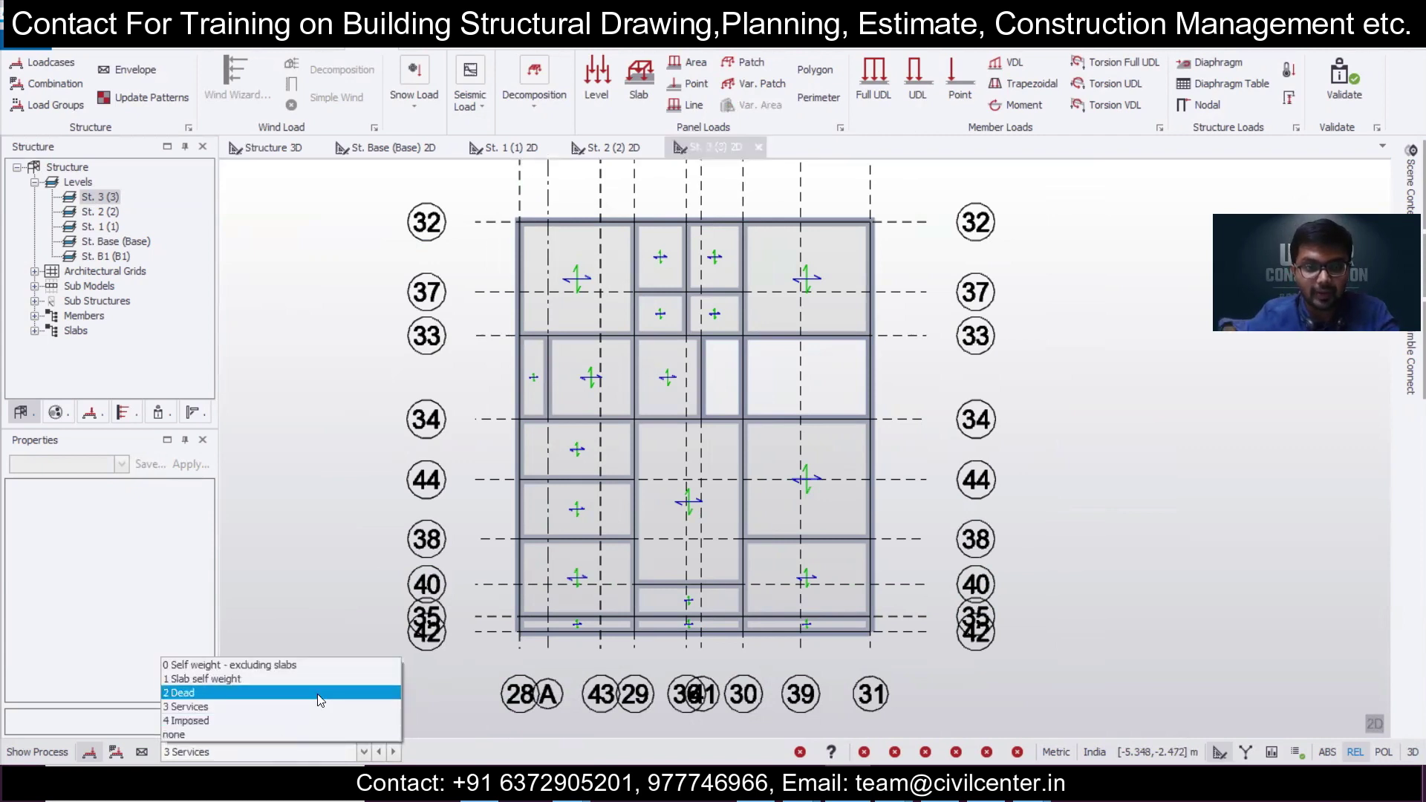
{"action": "left_click", "coordinate": [223, 692]}
{"action": "left_click", "coordinate": [874, 72]}
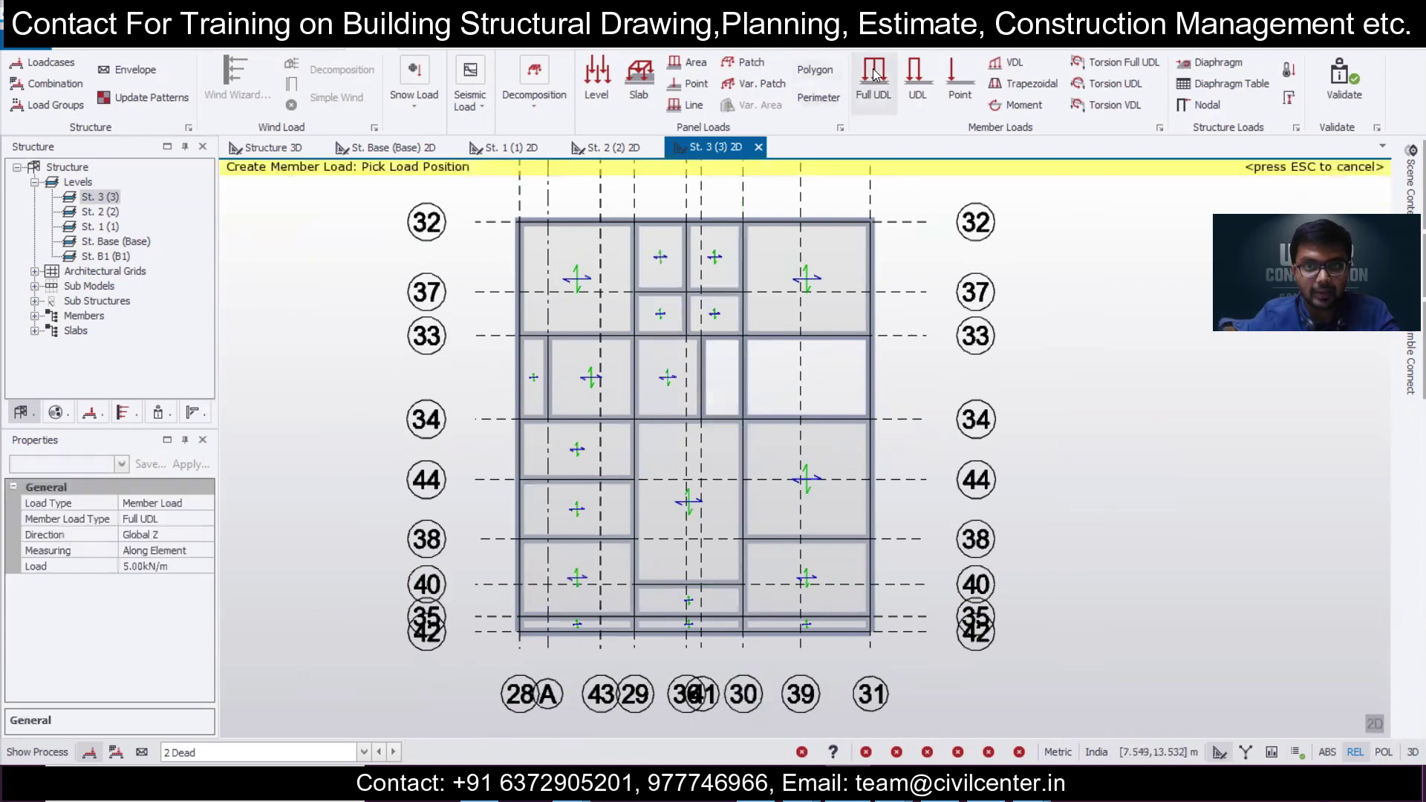
{"action": "left_click", "coordinate": [183, 562]}
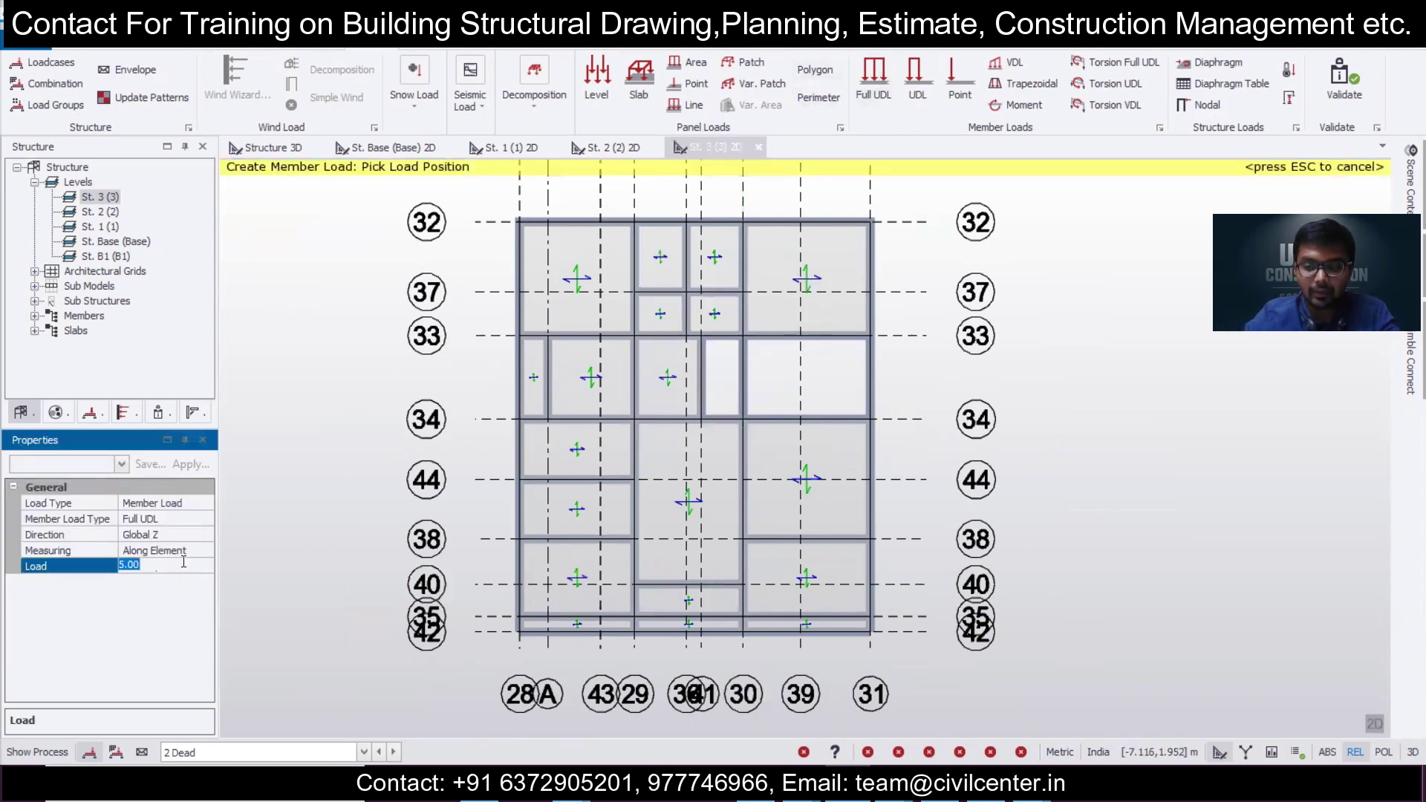
{"action": "type", "text": "2.5"}
{"action": "key", "text": "Return"}
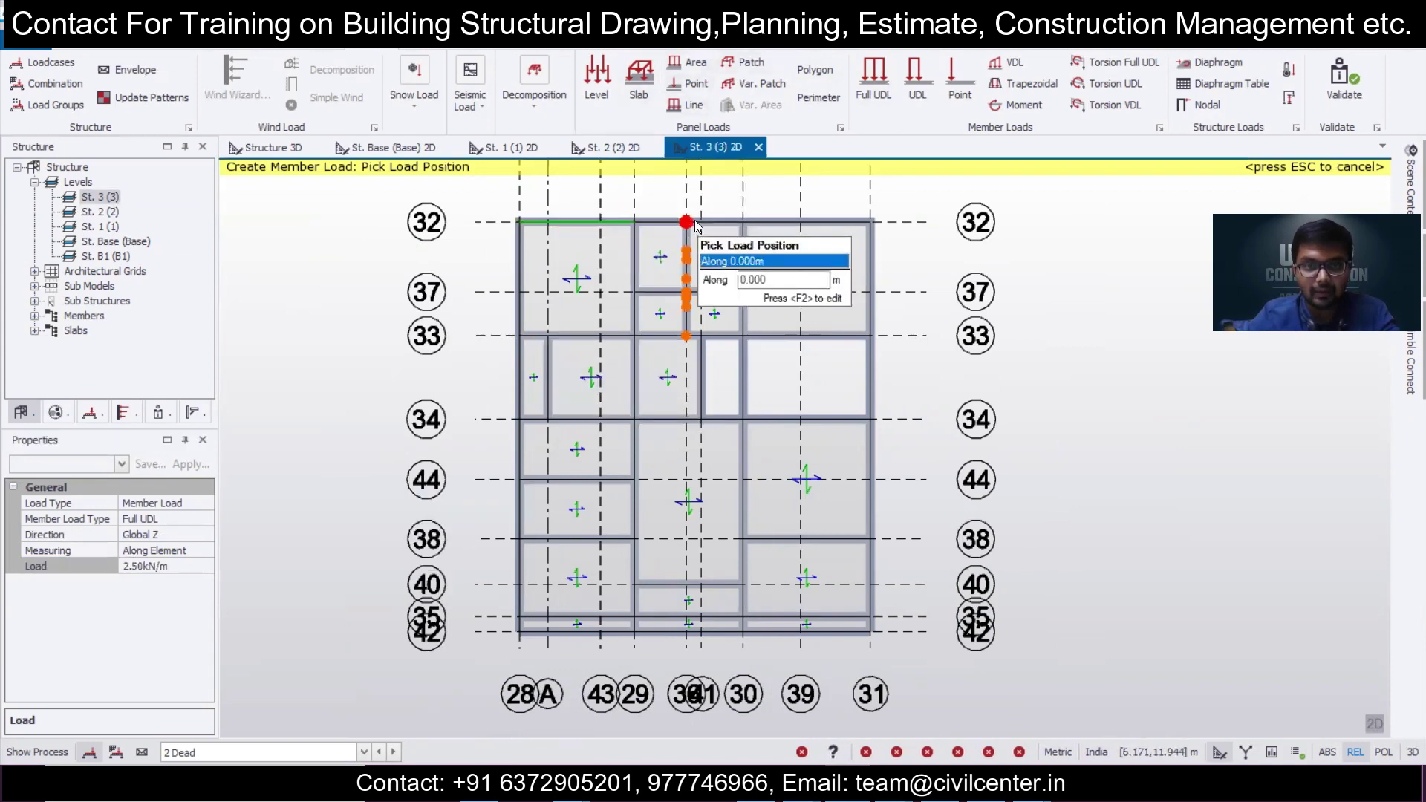
{"action": "left_click", "coordinate": [869, 277]}
{"action": "left_click", "coordinate": [517, 305]}
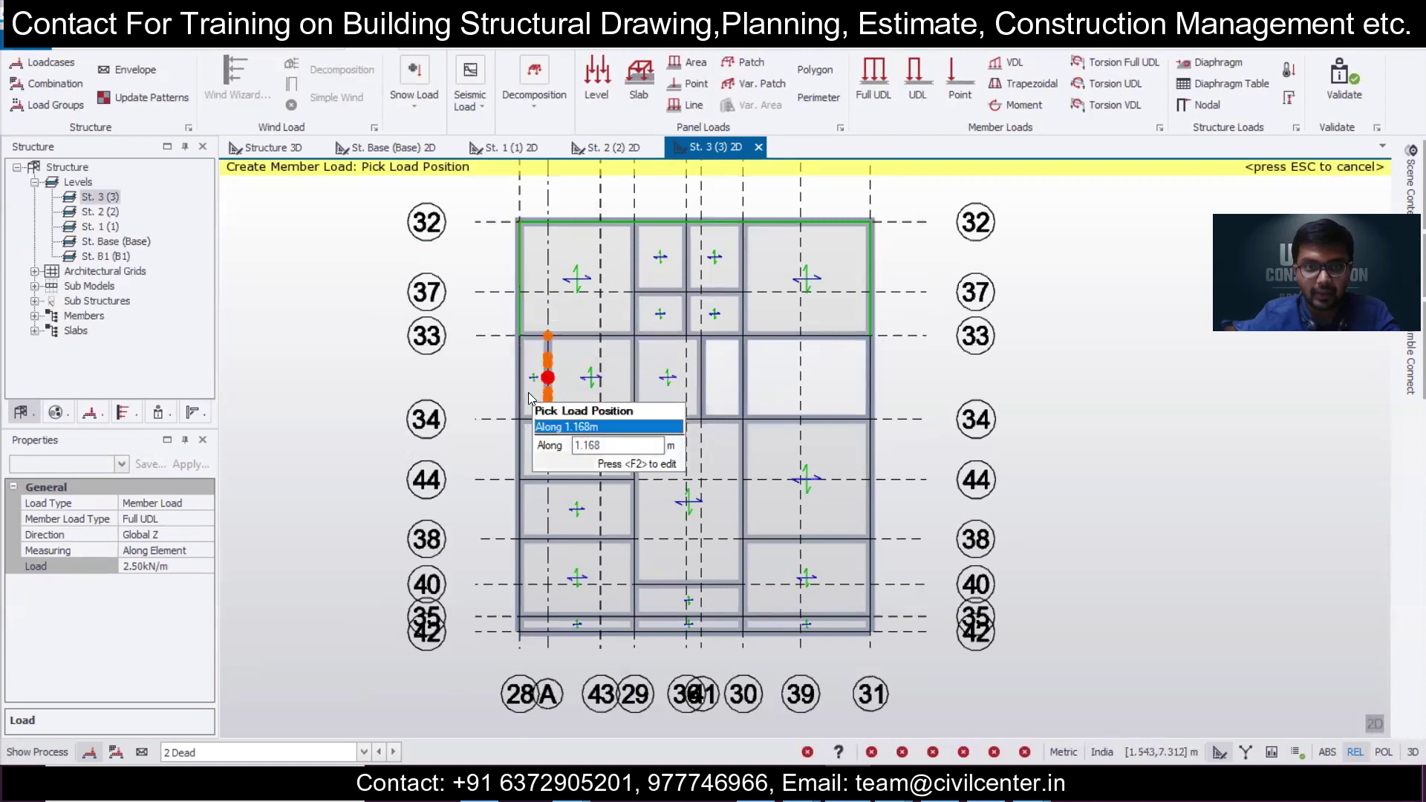
{"action": "left_click", "coordinate": [520, 388]}
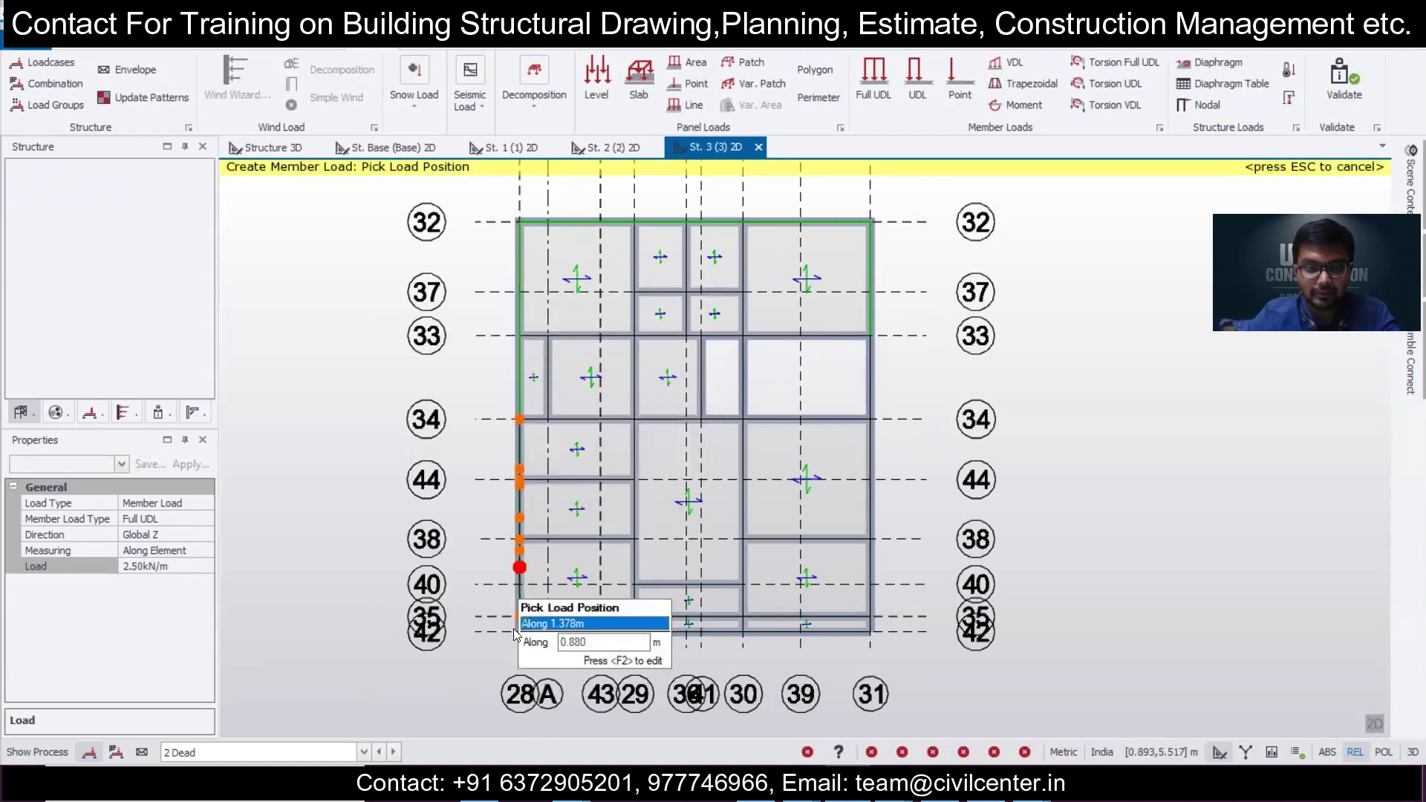
Apply the 2.5 kN/m full UDL to the remaining perimeter beams of St. 3 along grids 28, 42 and 31.
{"action": "scroll", "coordinate": [511, 631], "scroll_direction": "up", "scroll_amount": 5}
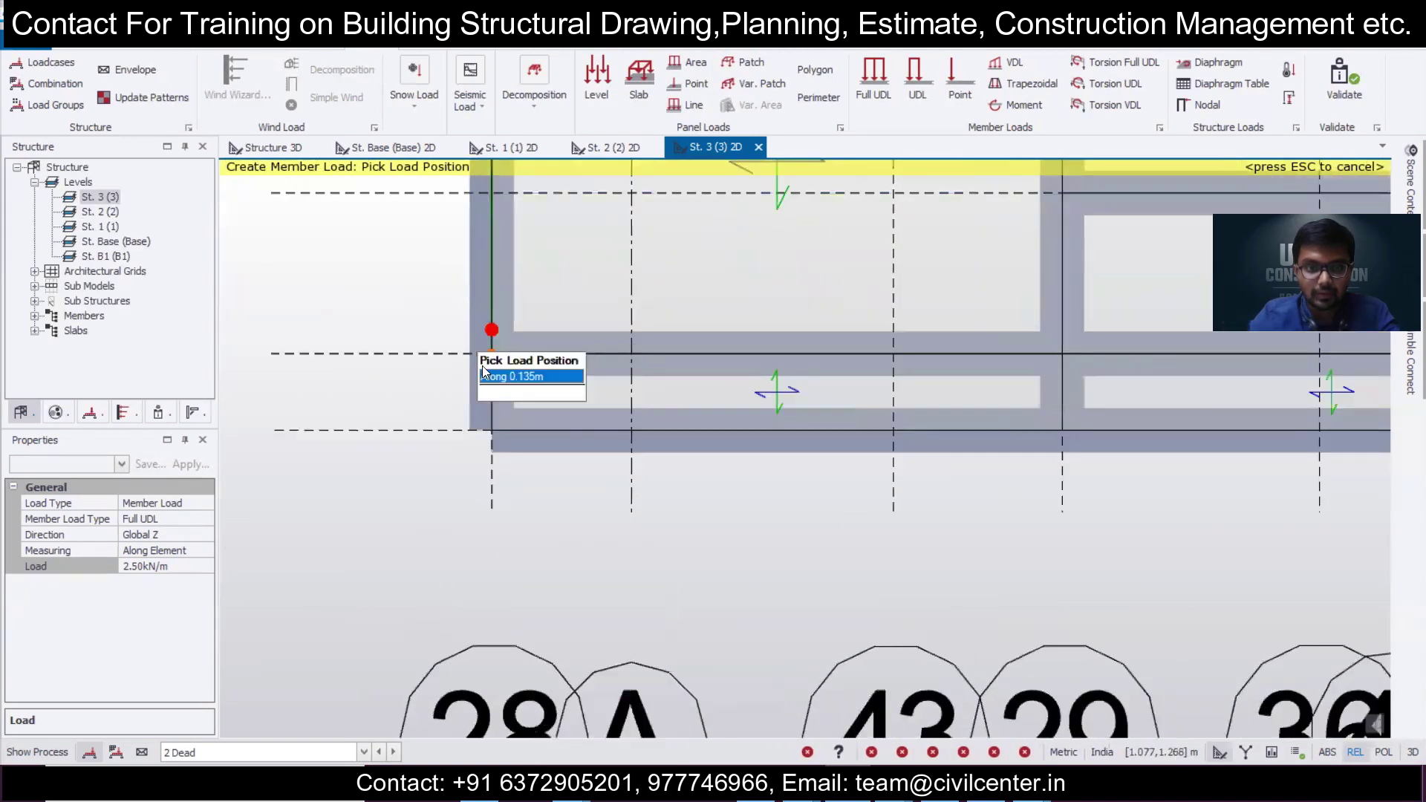
{"action": "scroll", "coordinate": [573, 438], "scroll_direction": "down", "scroll_amount": 2}
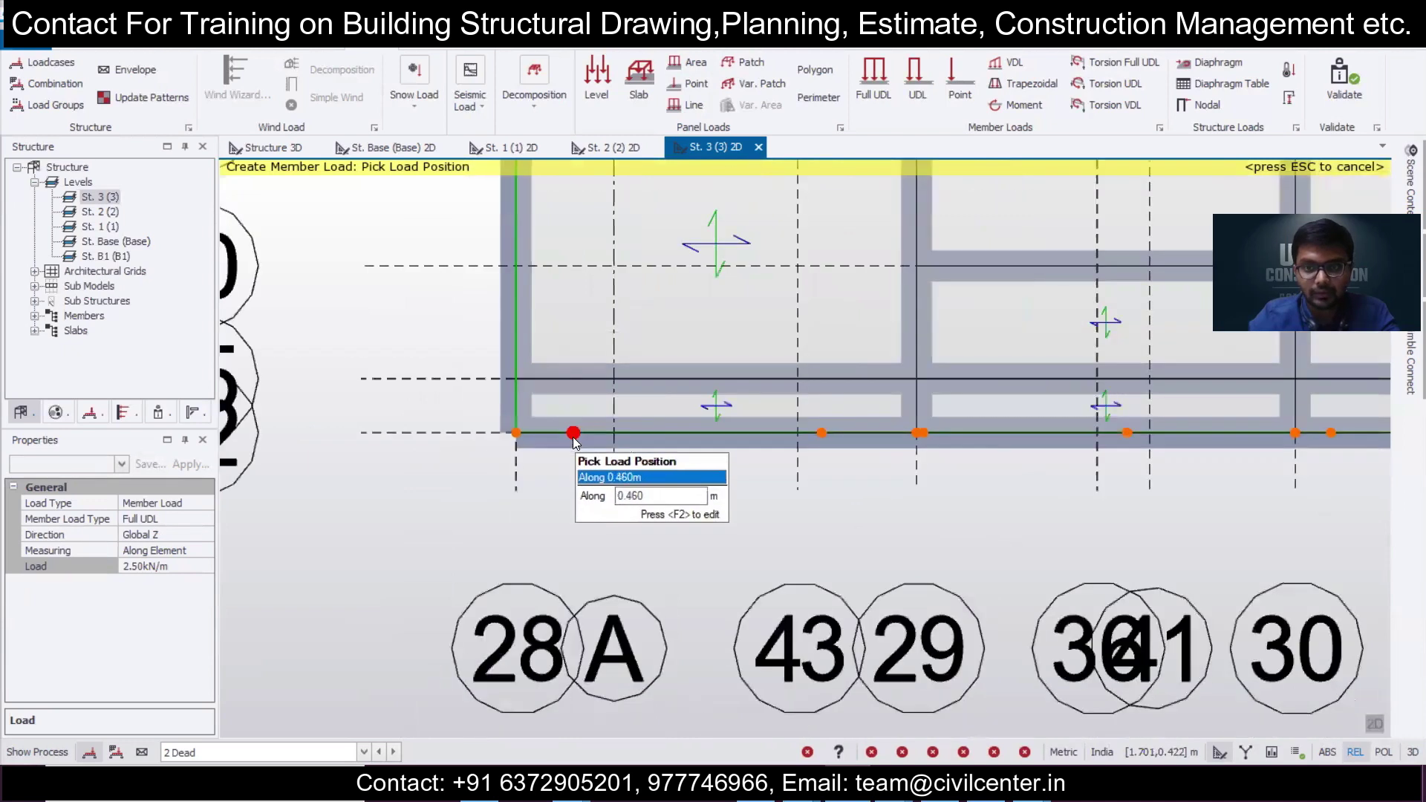
{"action": "scroll", "coordinate": [574, 438], "scroll_direction": "down", "scroll_amount": 1}
{"action": "scroll", "coordinate": [871, 496], "scroll_direction": "down", "scroll_amount": 2}
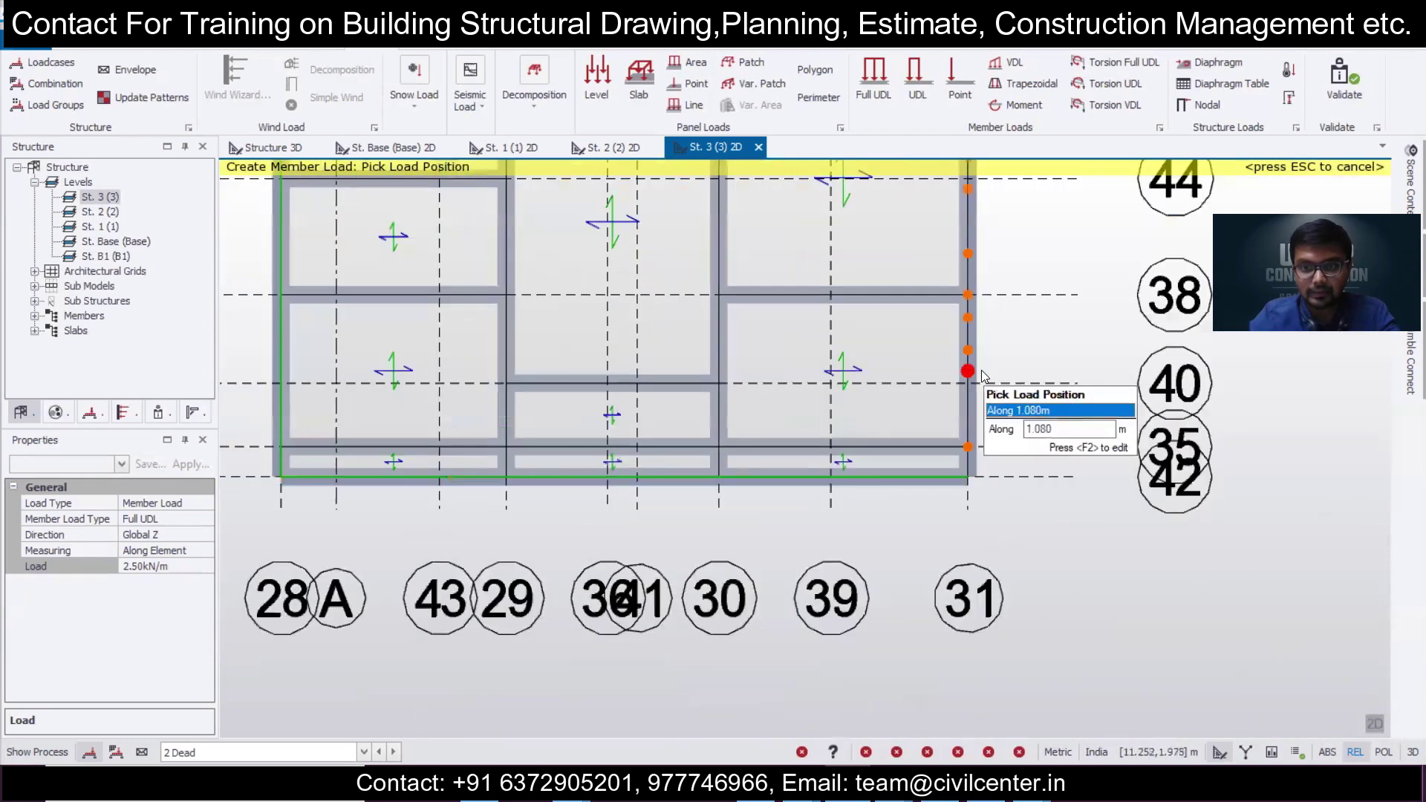
{"action": "scroll", "coordinate": [984, 371], "scroll_direction": "down", "scroll_amount": 2}
{"action": "middle_click_drag", "start_coordinate": [1053, 324], "coordinate": [988, 476]}
{"action": "middle_click_drag", "start_coordinate": [979, 326], "coordinate": [941, 443]}
{"action": "scroll", "coordinate": [918, 422], "scroll_direction": "up", "scroll_amount": 1}
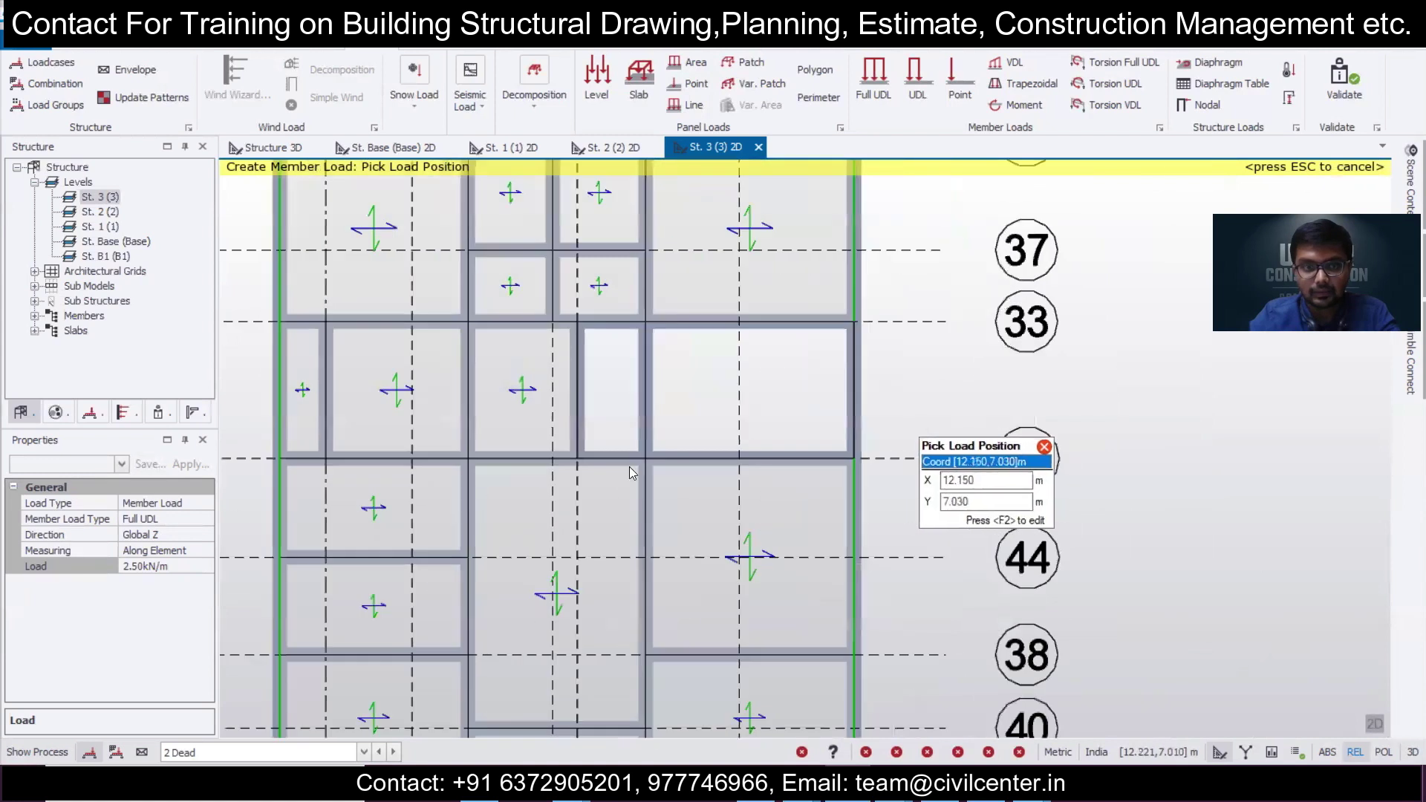
Apply 11 kN/m full UDLs to the grid 33 and 34 beams between grids 30 and 31 and to the grid 41 beam.
{"action": "left_click", "coordinate": [168, 568]}
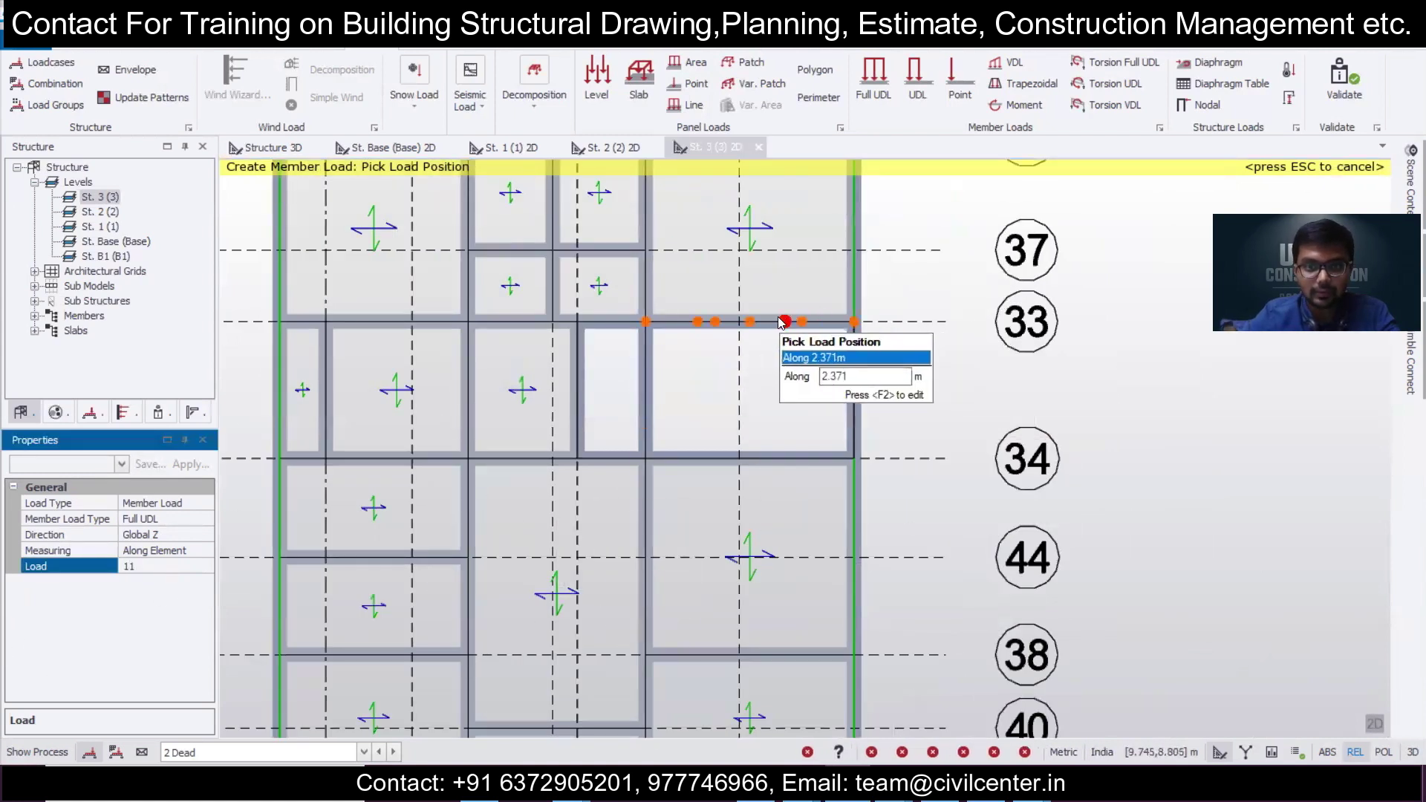
{"action": "left_click", "coordinate": [781, 321]}
{"action": "left_click", "coordinate": [817, 458]}
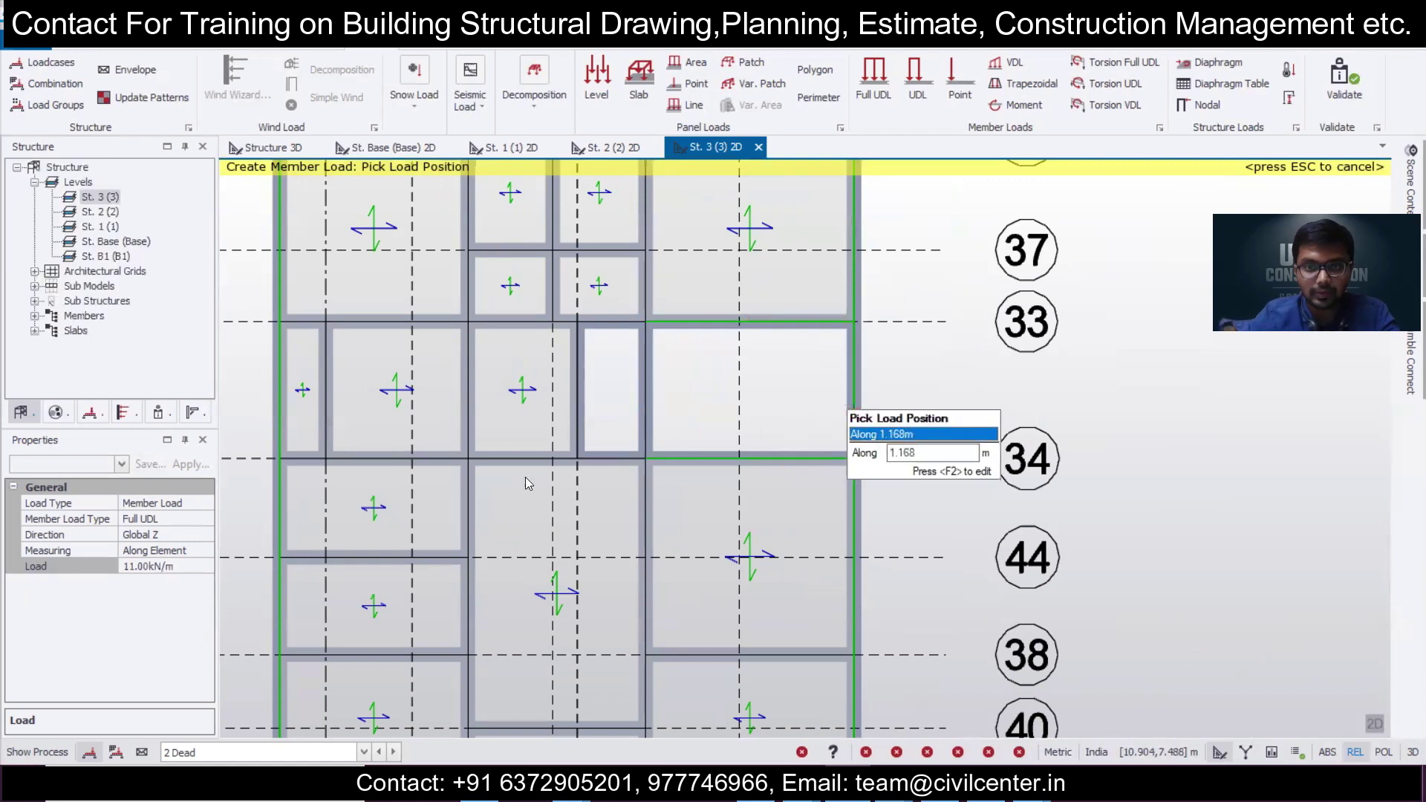
{"action": "scroll", "coordinate": [571, 445], "scroll_direction": "up", "scroll_amount": 3}
{"action": "left_click", "coordinate": [625, 352]}
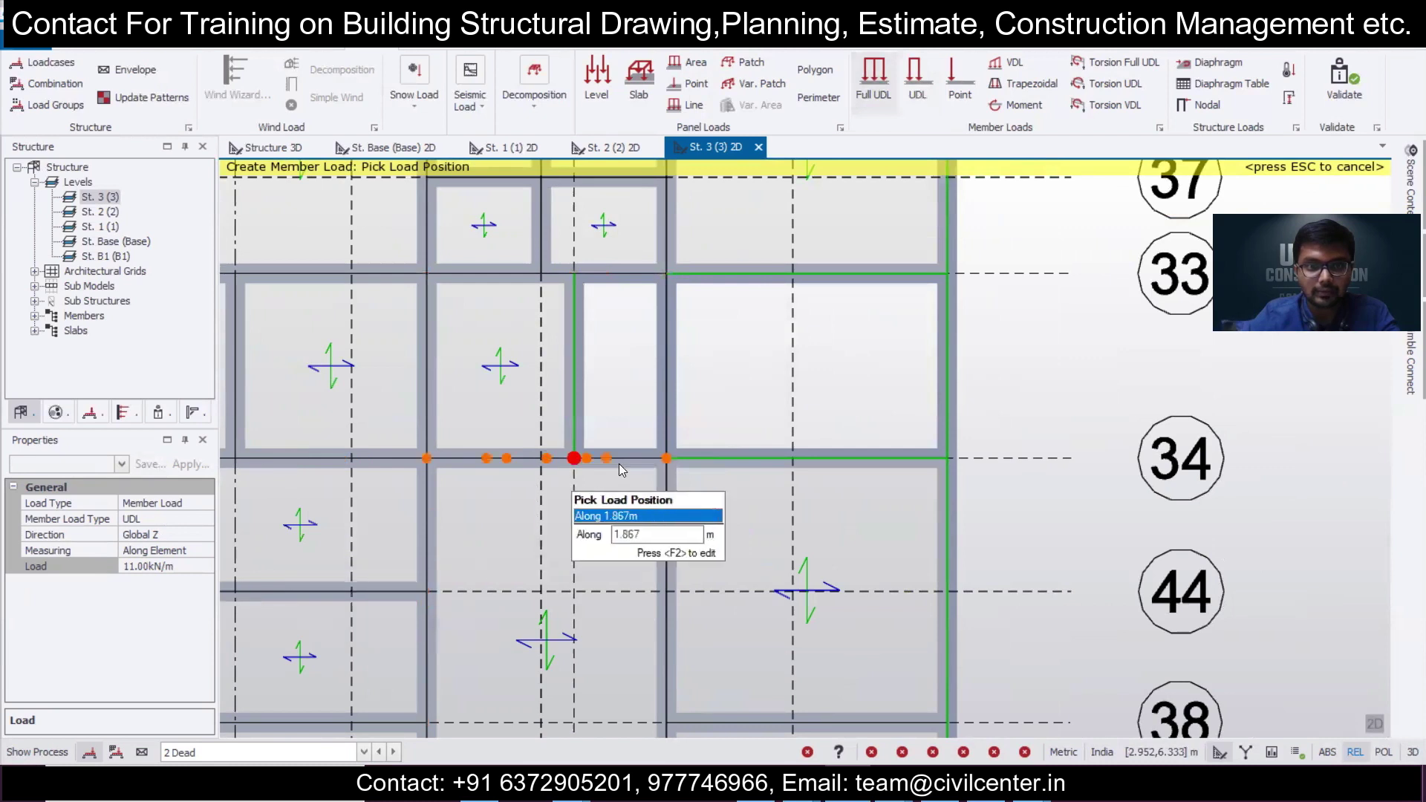
Place 11 kN/m partial UDLs on the grid 34 and 33 beams between grids 41 and 30, beside the small opening.
{"action": "left_click", "coordinate": [663, 461]}
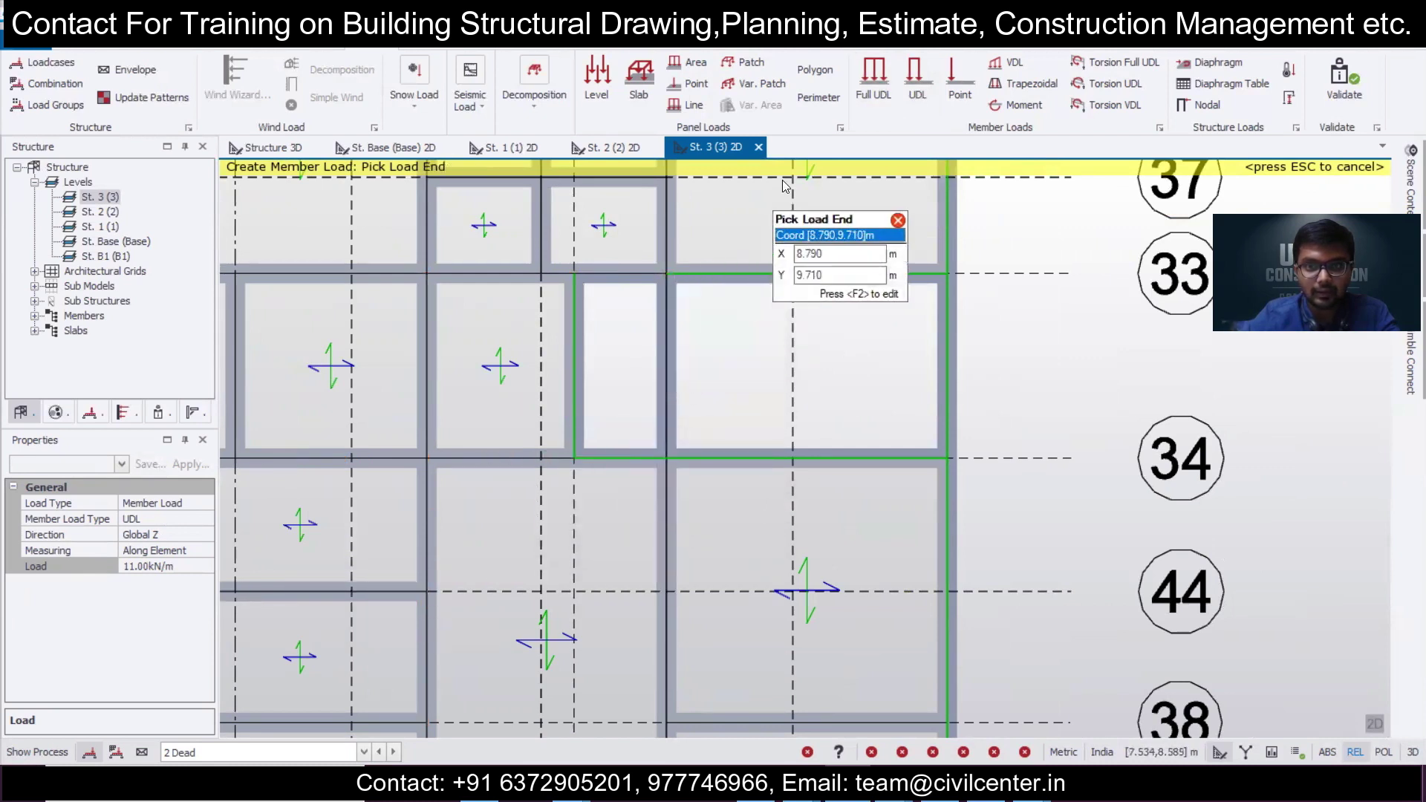
{"action": "left_click", "coordinate": [929, 79]}
{"action": "left_click", "coordinate": [660, 281]}
{"action": "left_click", "coordinate": [575, 280]}
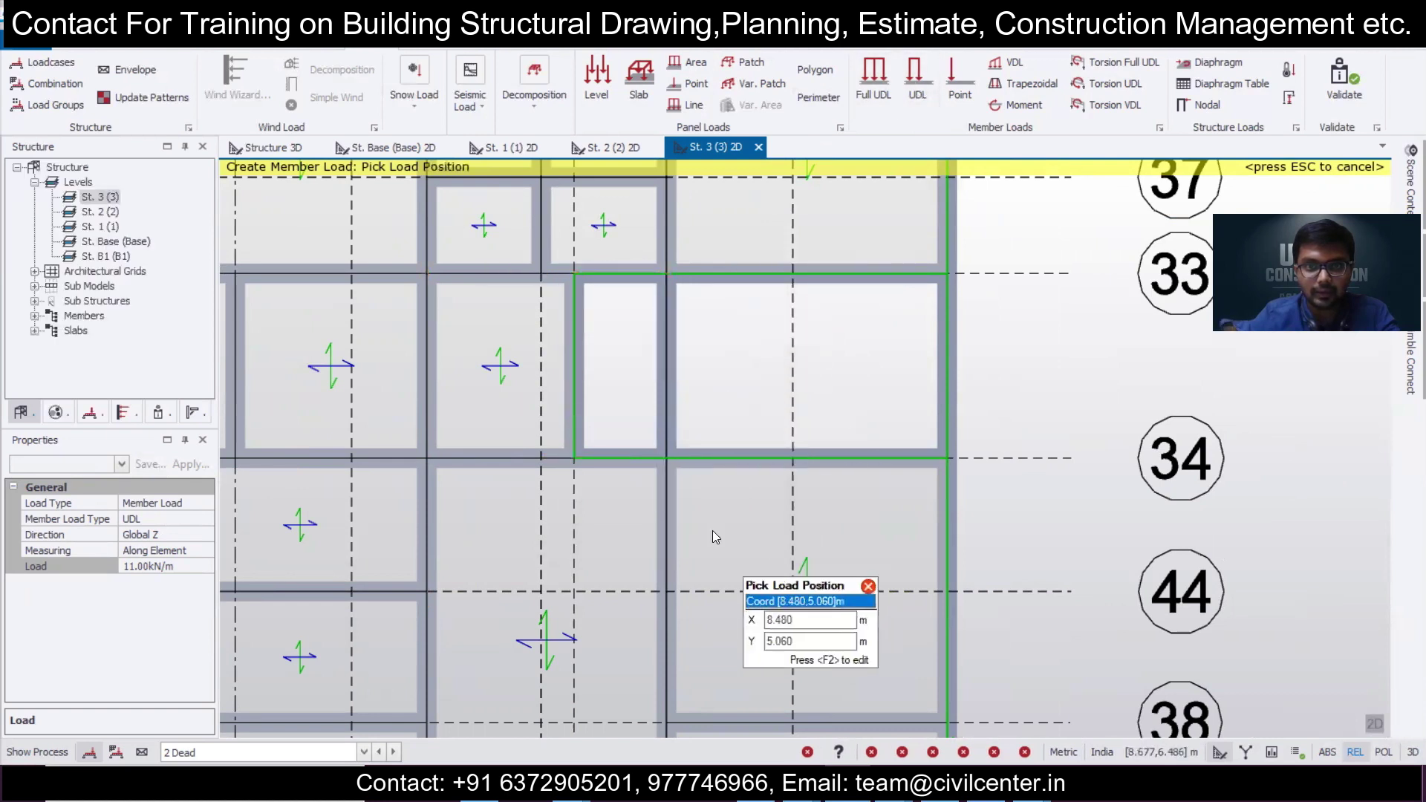
Inspect the dead member loads on the St. 3 beams in 3D and return to the 2D plan.
{"action": "scroll", "coordinate": [711, 530], "scroll_direction": "down", "scroll_amount": 5}
{"action": "middle_click_drag", "start_coordinate": [604, 468], "coordinate": [630, 334]}
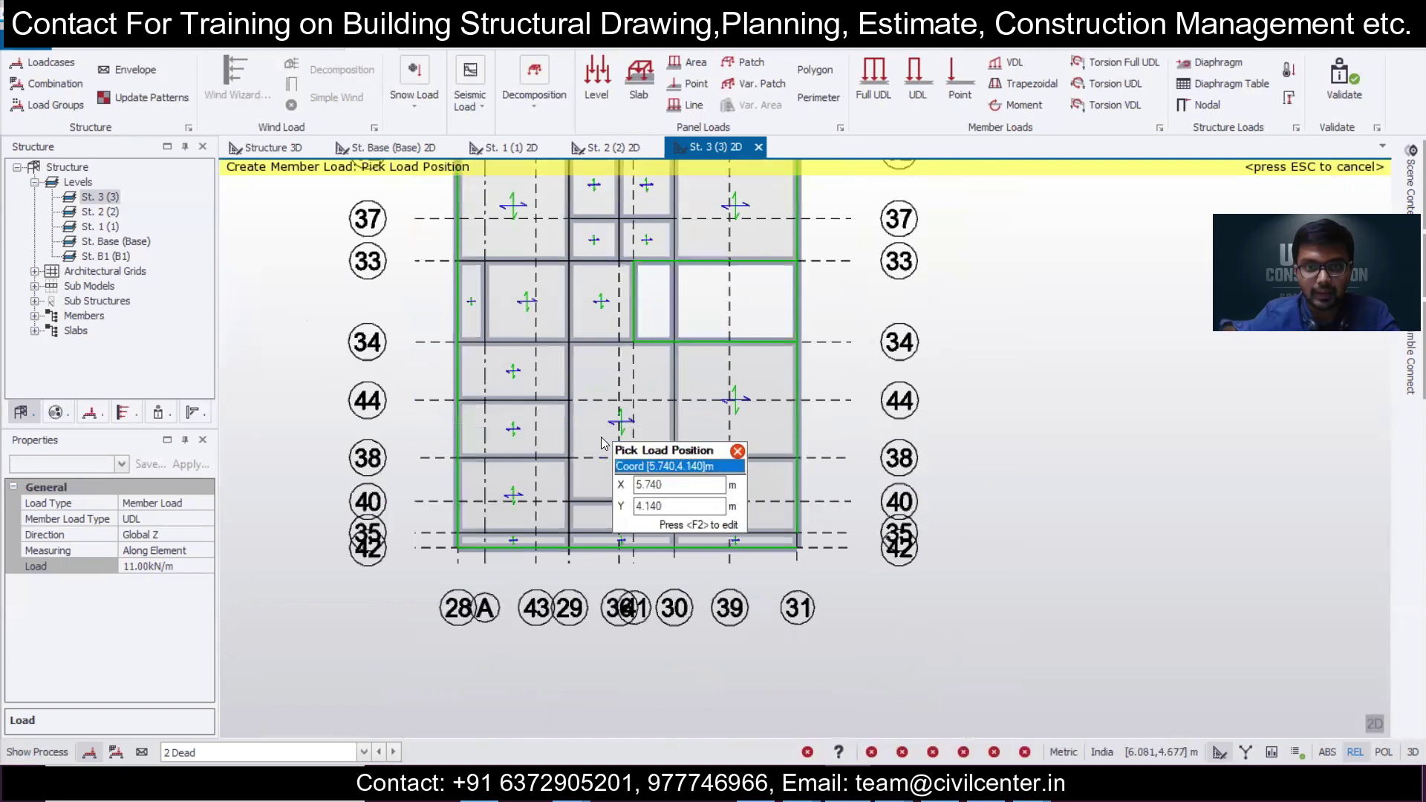
{"action": "left_click", "coordinate": [1385, 721]}
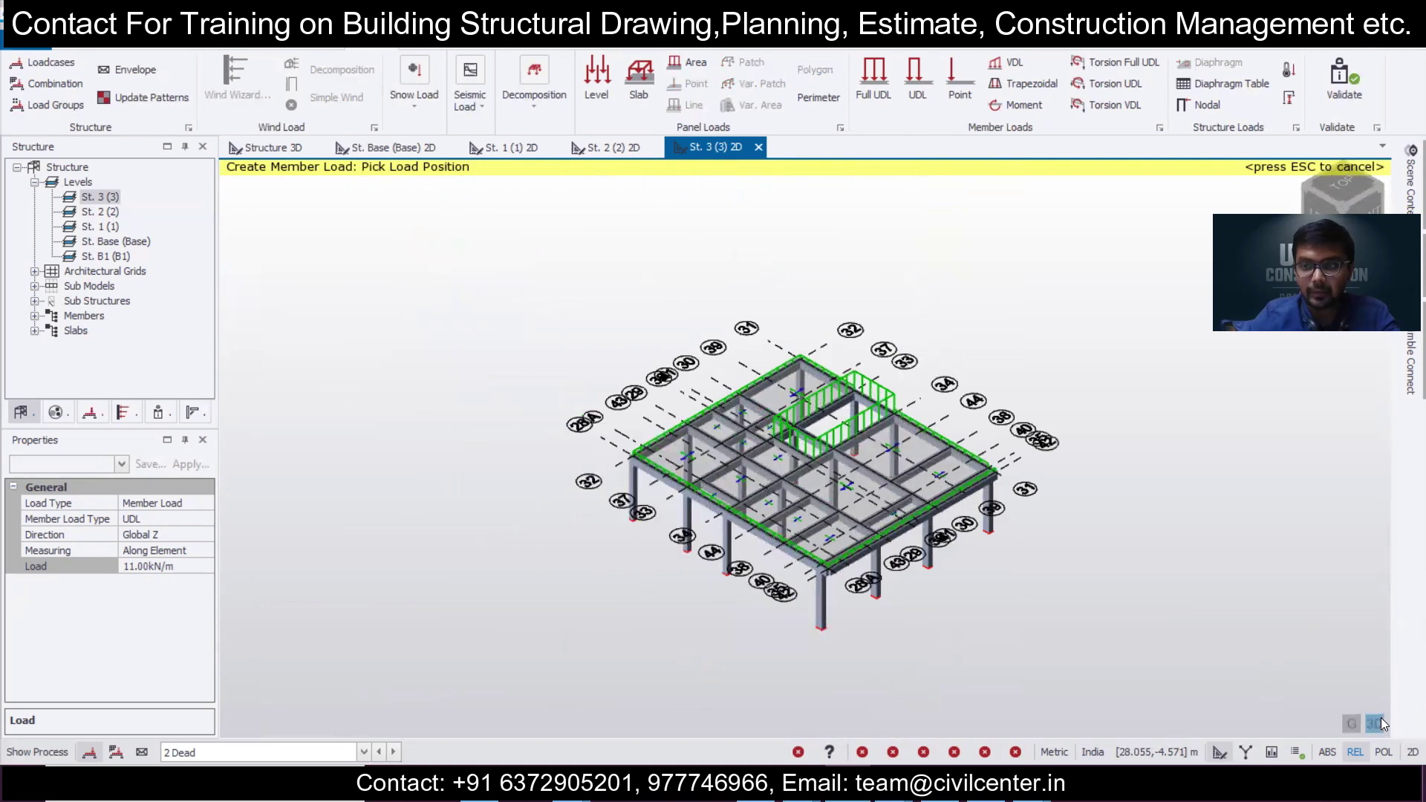
{"action": "left_click", "coordinate": [1375, 722]}
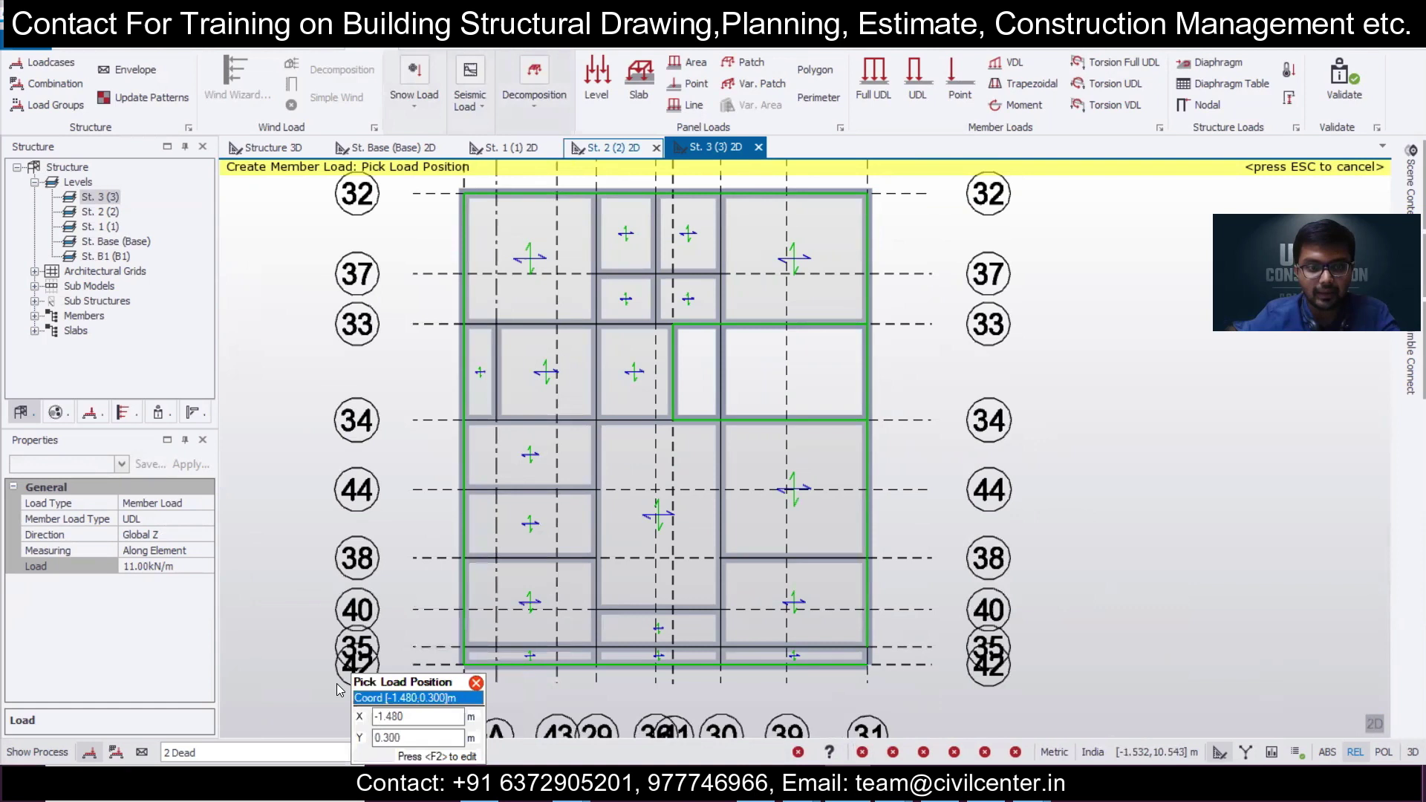
Switch to the Imposed loadcase and apply a level load of 2 kN/m² to the St. 3 slabs.
{"action": "left_click", "coordinate": [242, 752]}
{"action": "left_click", "coordinate": [249, 720]}
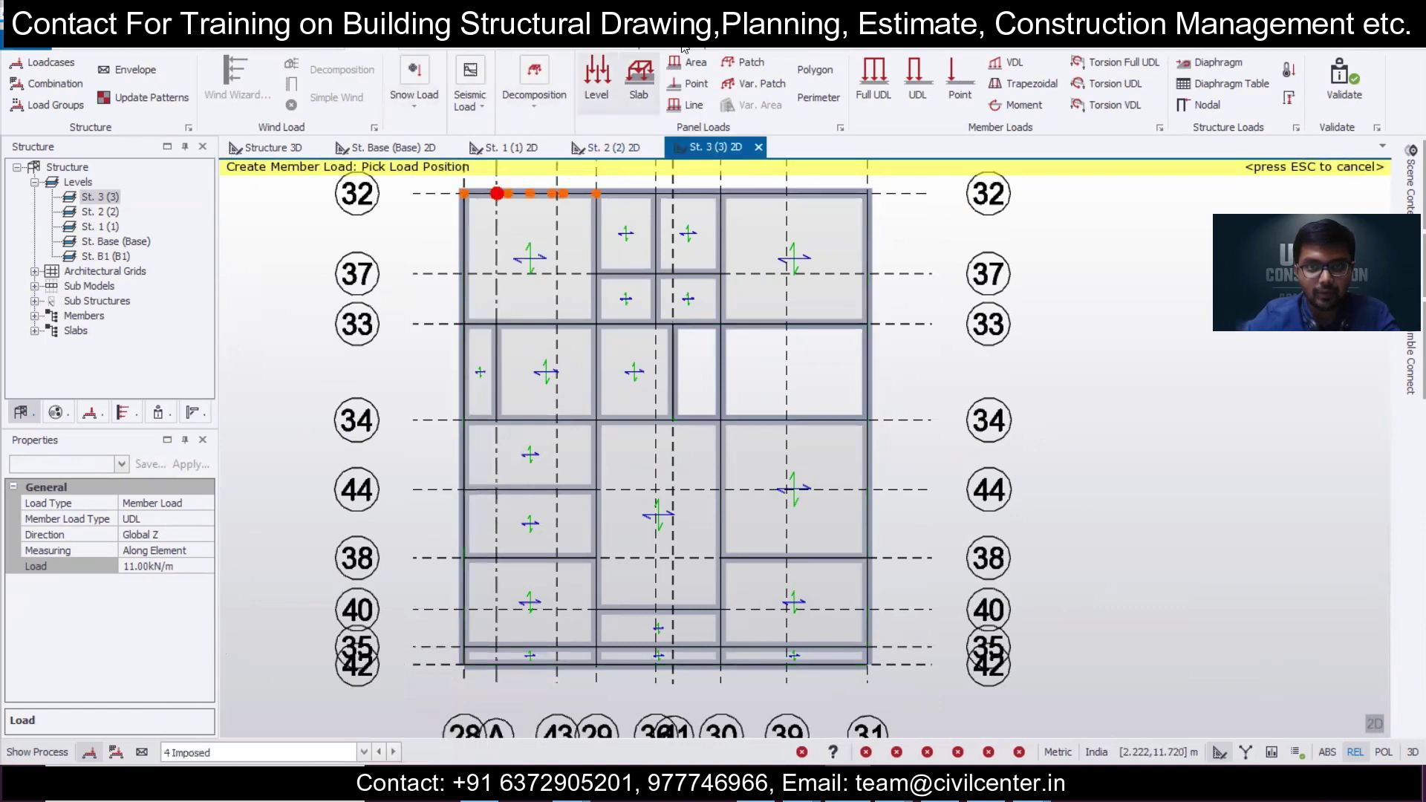
{"action": "left_click", "coordinate": [597, 81]}
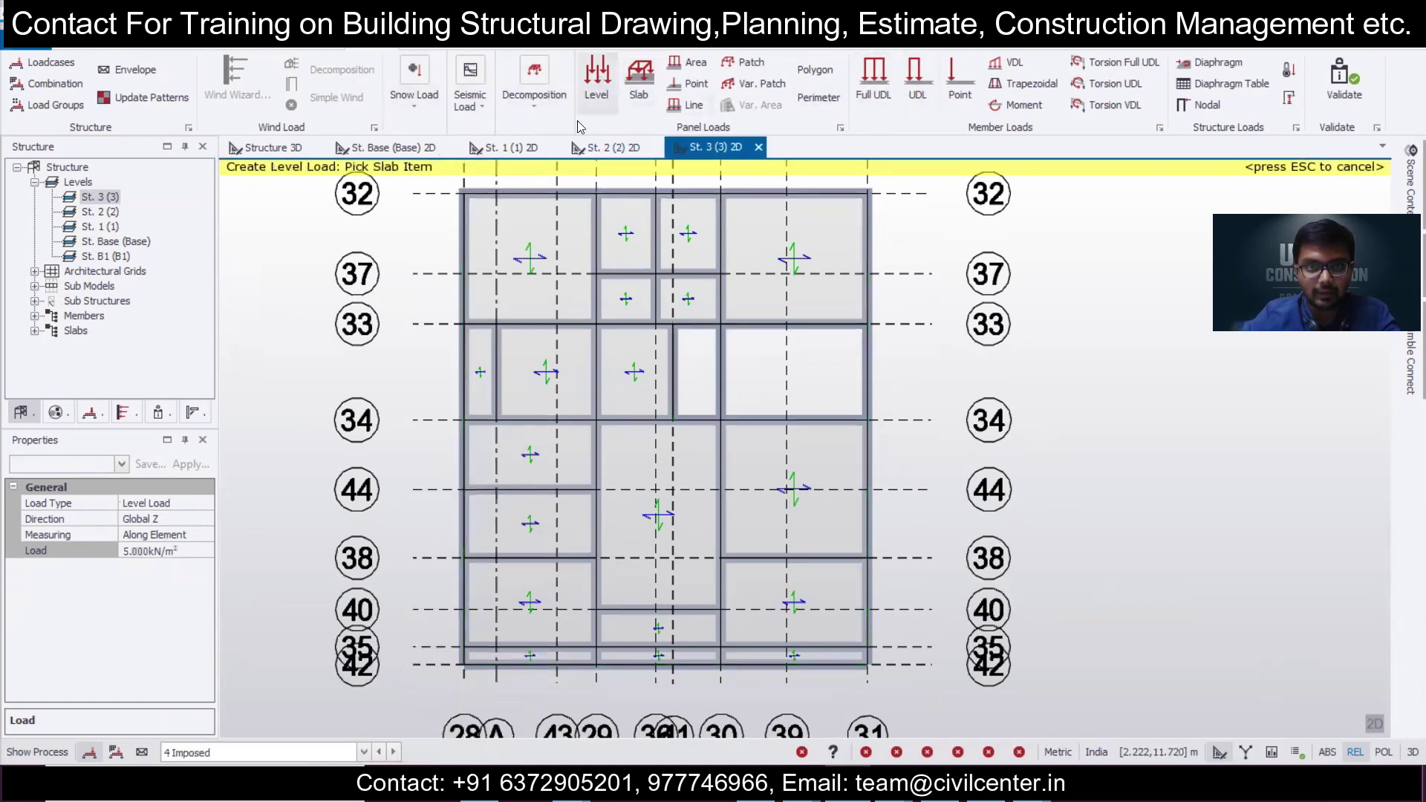
{"action": "left_click", "coordinate": [179, 554]}
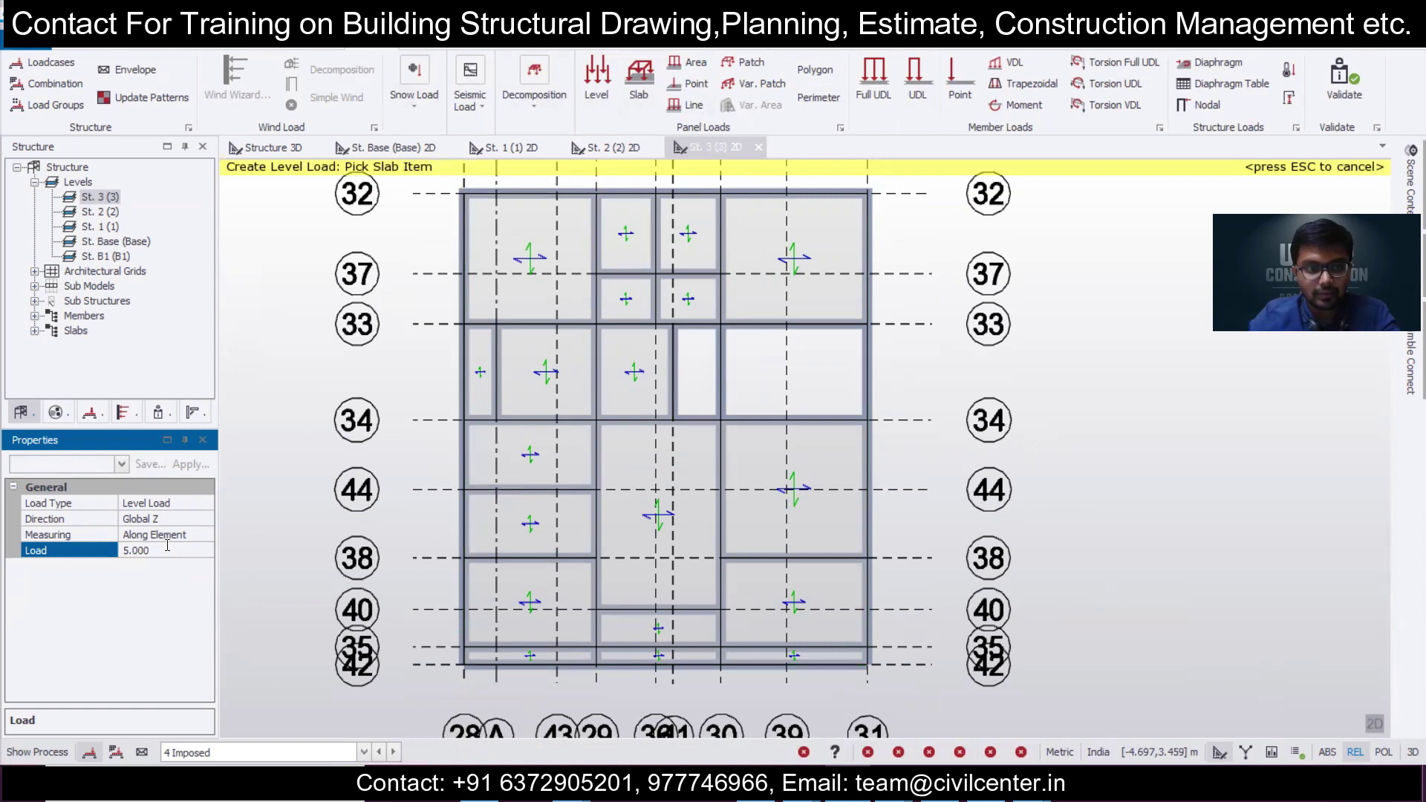
{"action": "type", "text": "2"}
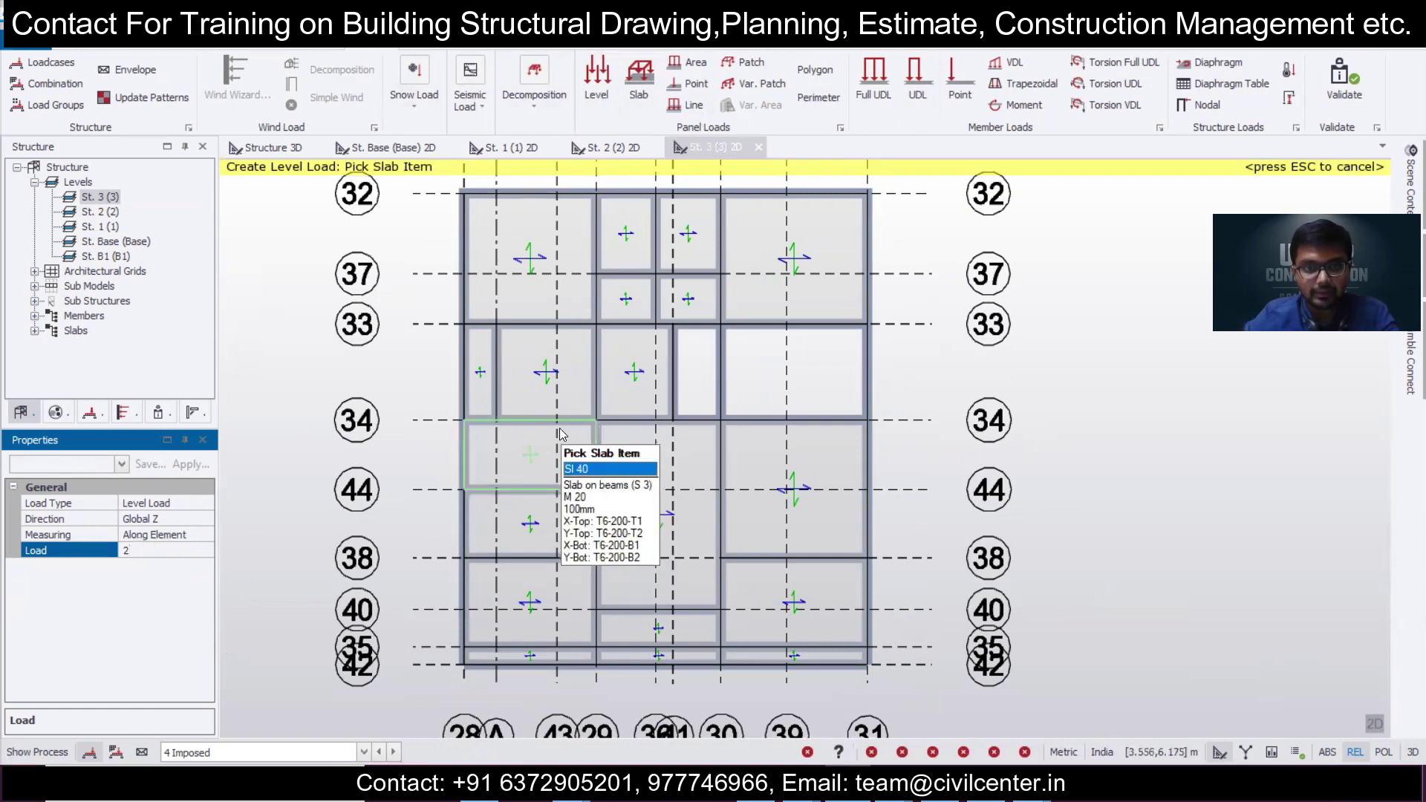
{"action": "left_click", "coordinate": [559, 429]}
Inspect the imposed level loads on all floors in the full 3D structure.
{"action": "left_click", "coordinate": [274, 148]}
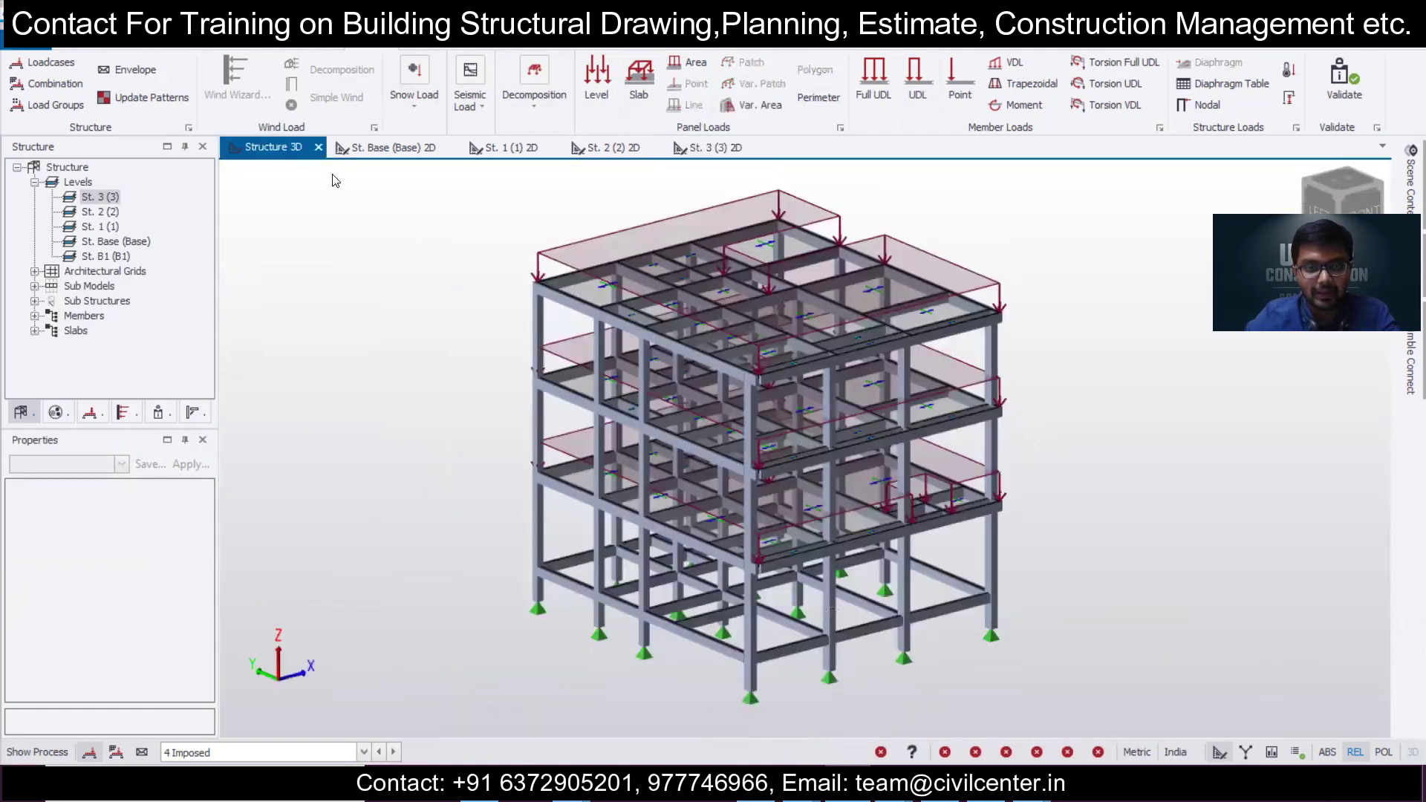
{"action": "middle_click_drag", "start_coordinate": [1059, 594], "coordinate": [1122, 591]}
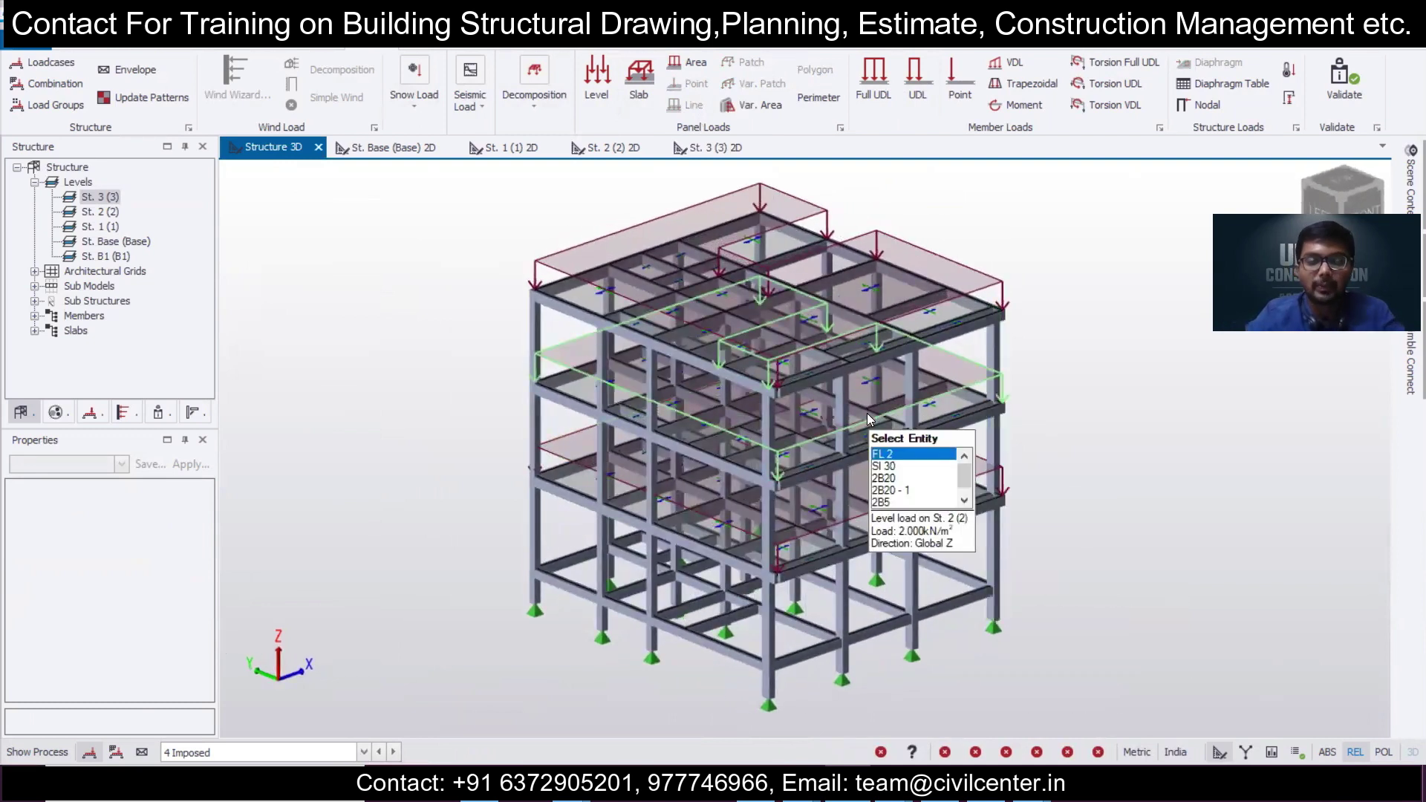
{"action": "middle_click_drag", "start_coordinate": [1067, 395], "coordinate": [1067, 430]}
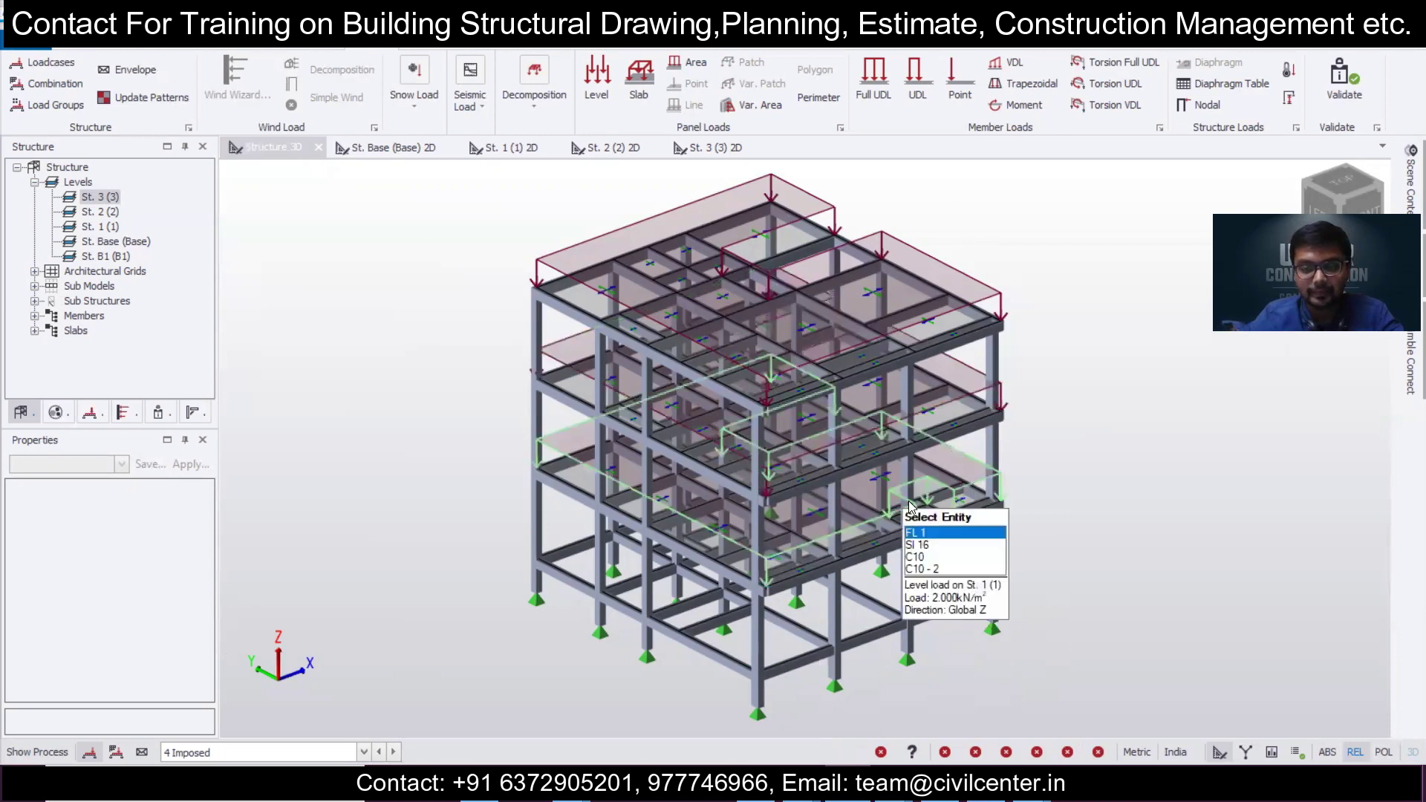
{"action": "scroll", "coordinate": [1024, 483], "scroll_direction": "up", "scroll_amount": 1}
{"action": "scroll", "coordinate": [1023, 483], "scroll_direction": "down", "scroll_amount": 1}
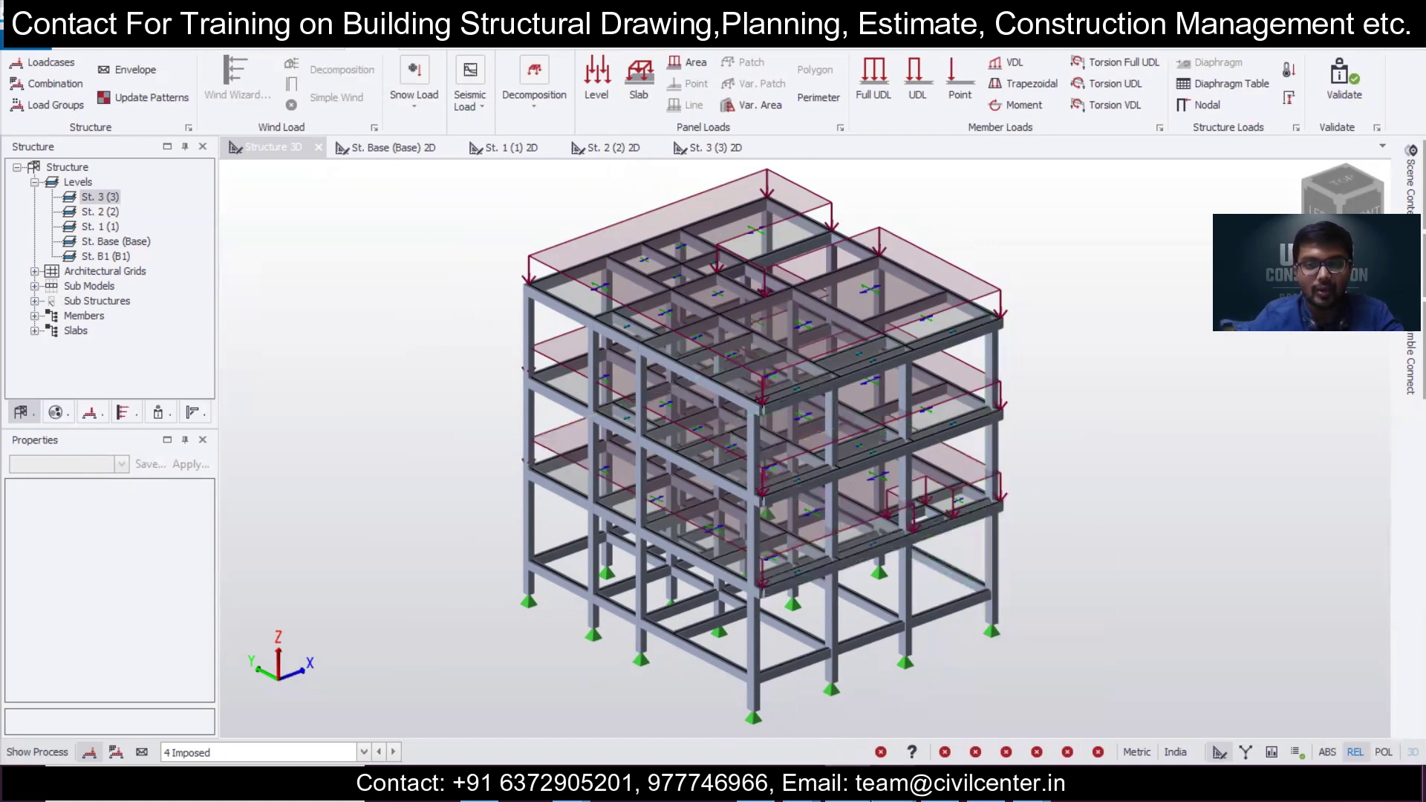
Switch to the Photos app and view the two Tekla Structural Designer course posters.
{"action": "mouse_move", "coordinate": [895, 784]}
{"action": "left_click", "coordinate": [956, 707]}
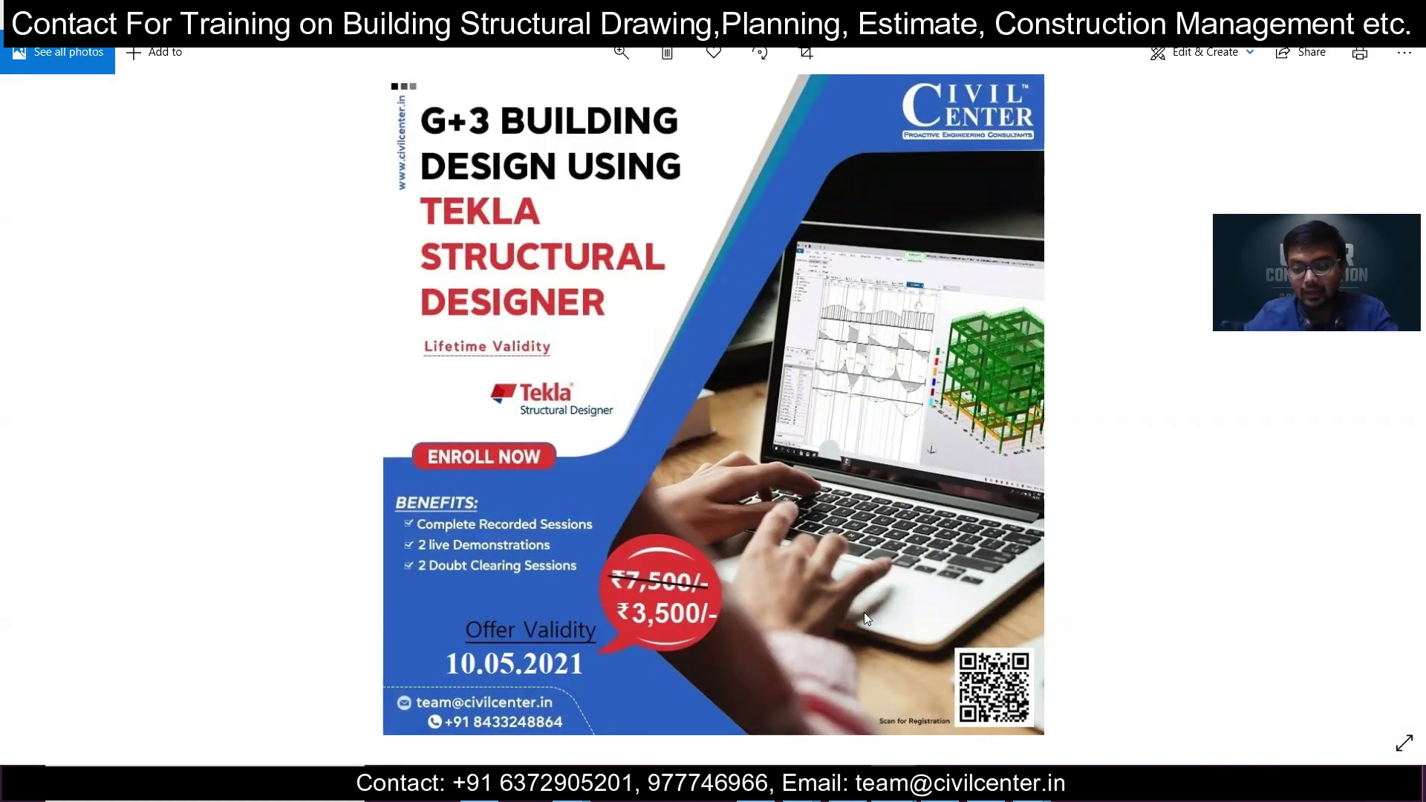
{"action": "key", "text": "Right"}
{"action": "key", "text": "Left"}
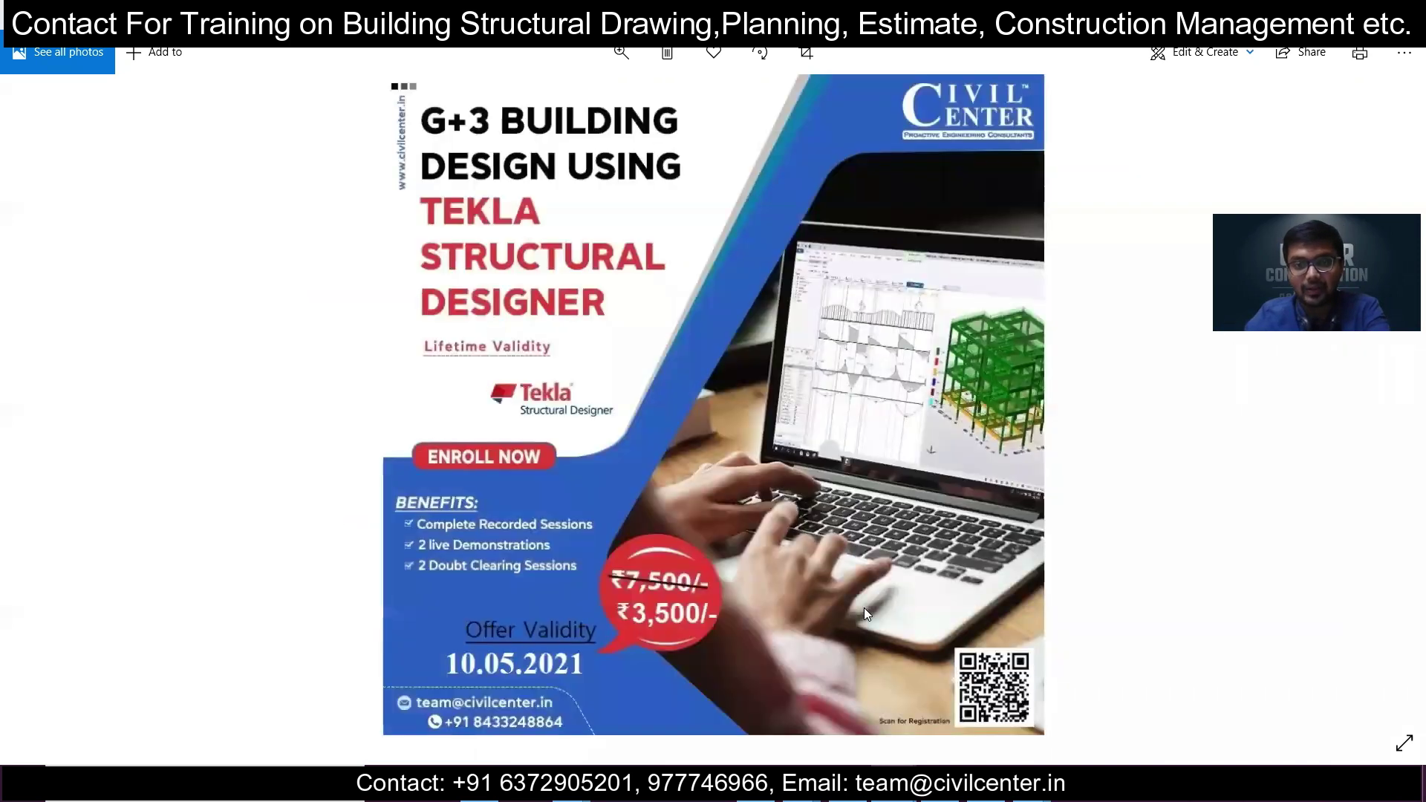
{"action": "mouse_move", "coordinate": [893, 786]}
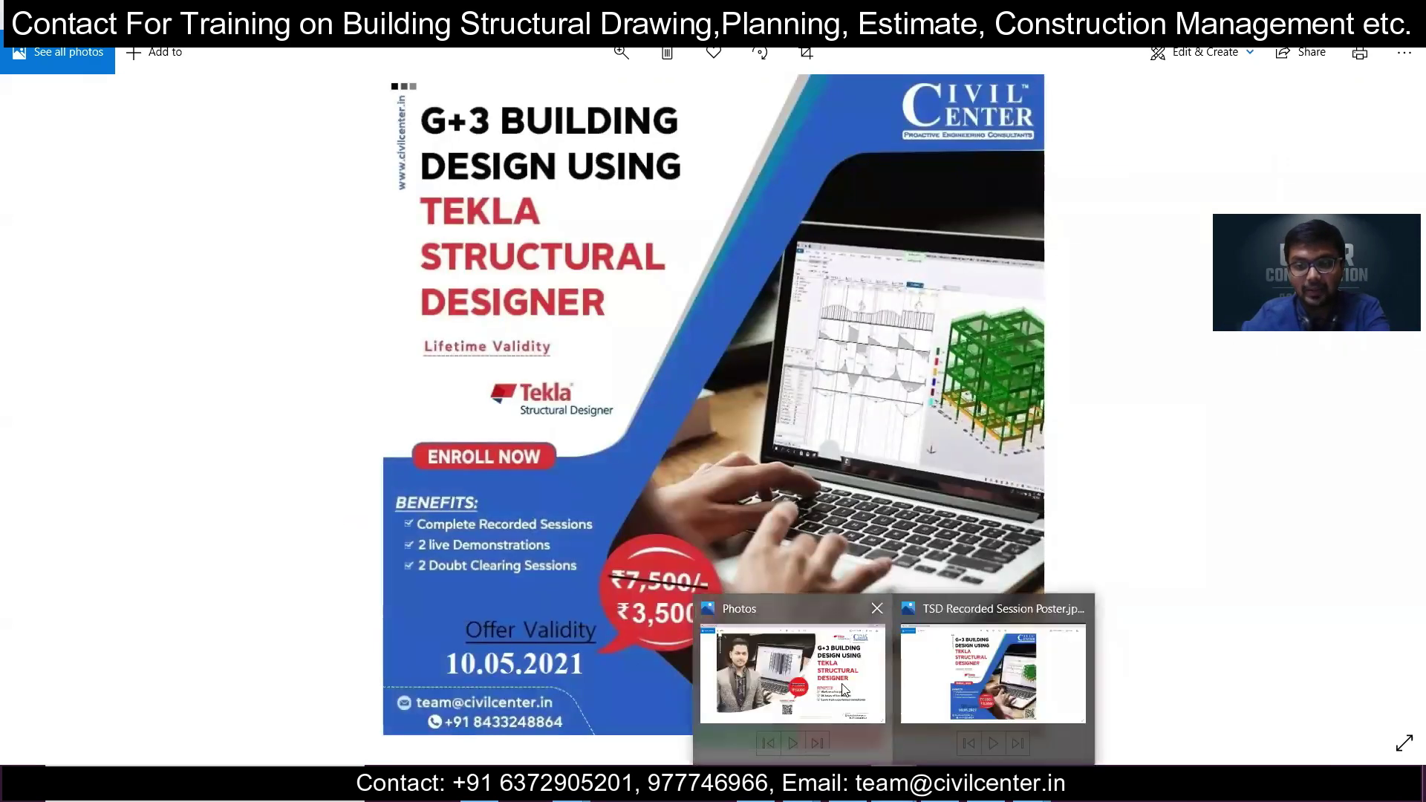
{"action": "left_click", "coordinate": [858, 669]}
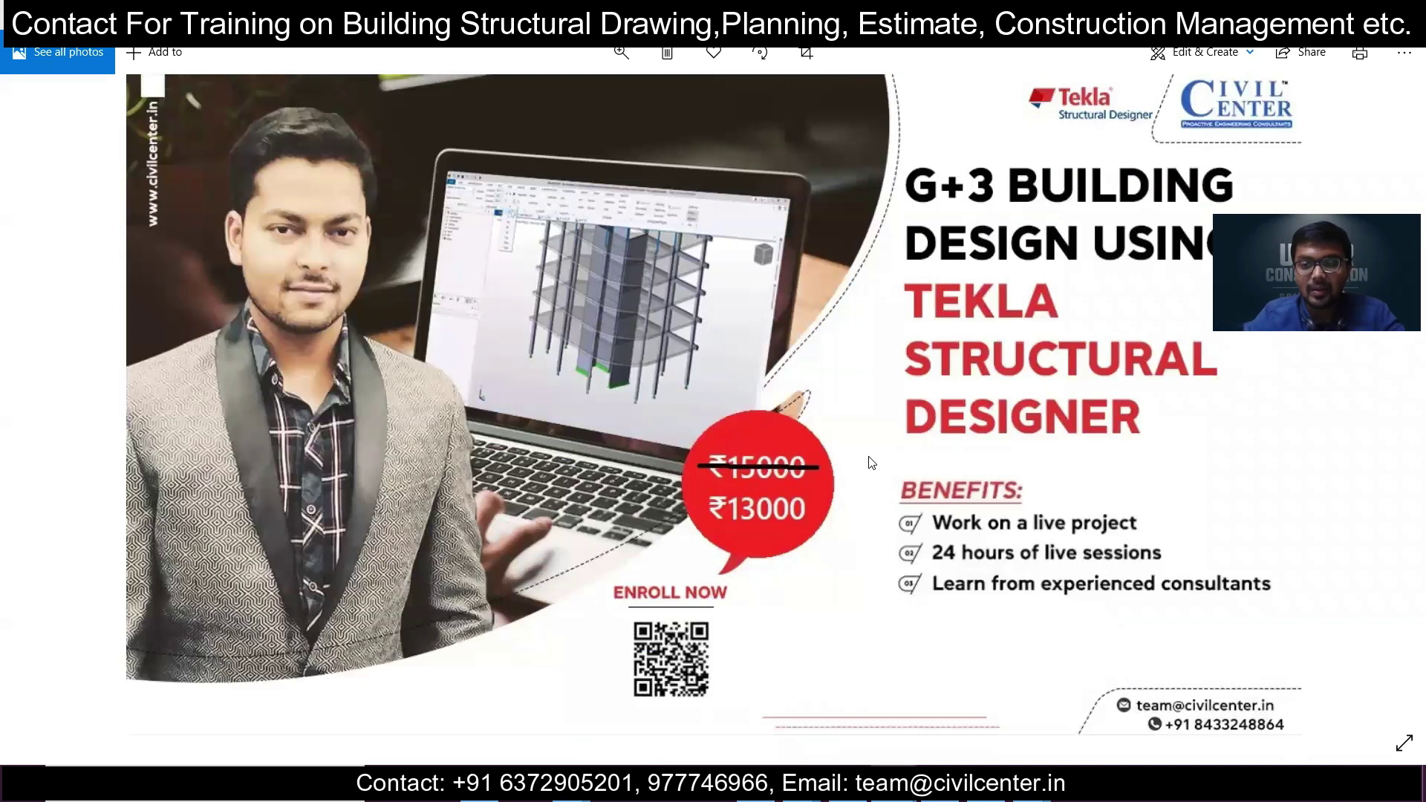